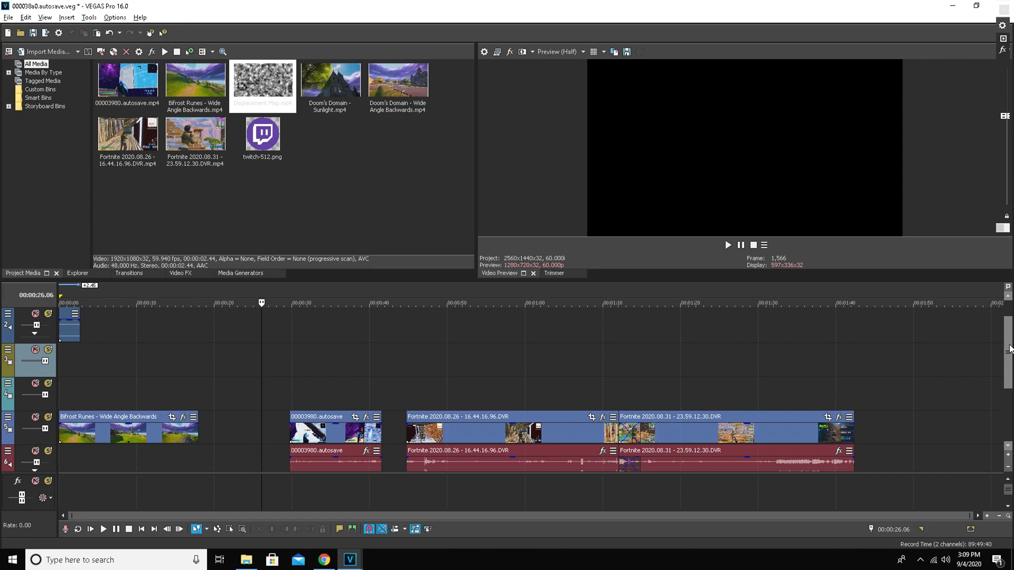
{"action": "mouse_move", "coordinate": [1012, 355]}
{"action": "left_mouse_down"}
{"action": "mouse_move", "coordinate": [1012, 408]}
{"action": "mouse_move", "coordinate": [1011, 370]}
{"action": "left_mouse_up"}
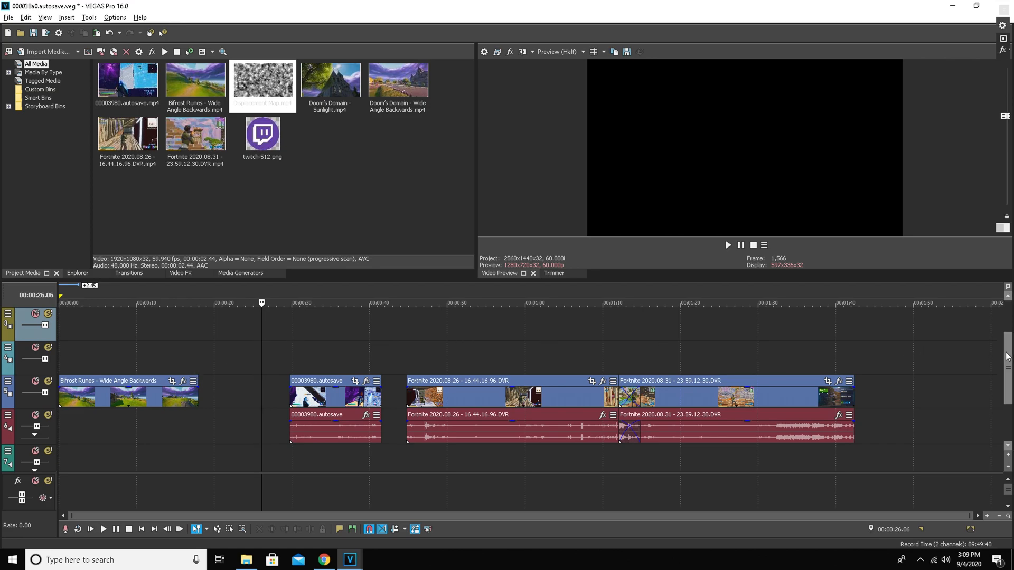
{"action": "mouse_move", "coordinate": [1007, 358]}
{"action": "left_mouse_down"}
{"action": "mouse_move", "coordinate": [1010, 343]}
{"action": "mouse_move", "coordinate": [1011, 365]}
{"action": "mouse_move", "coordinate": [1011, 352]}
{"action": "left_mouse_up"}
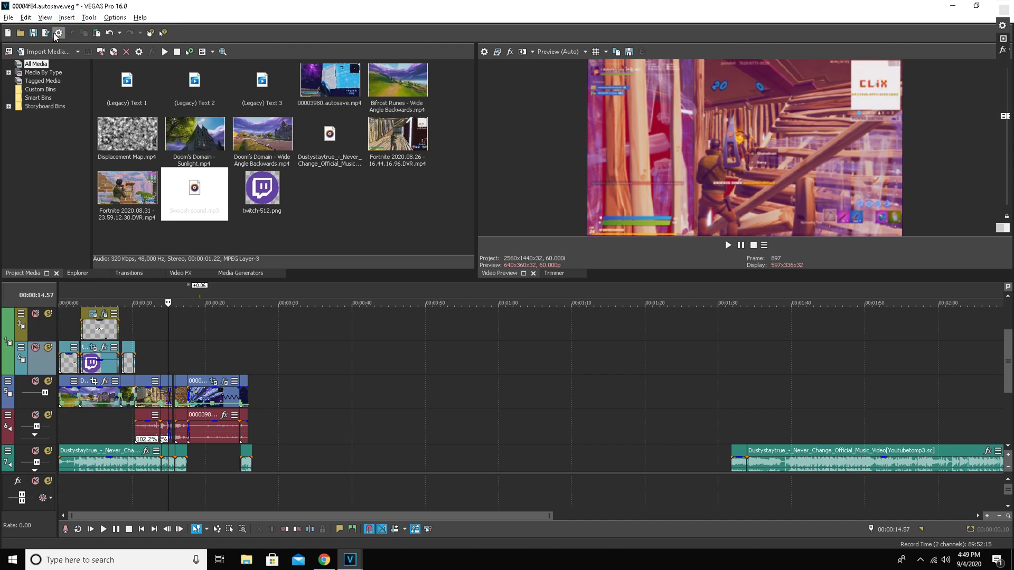
Step: Review the project's video properties, including the available frame rate options
{"action": "left_click", "coordinate": [58, 33]}
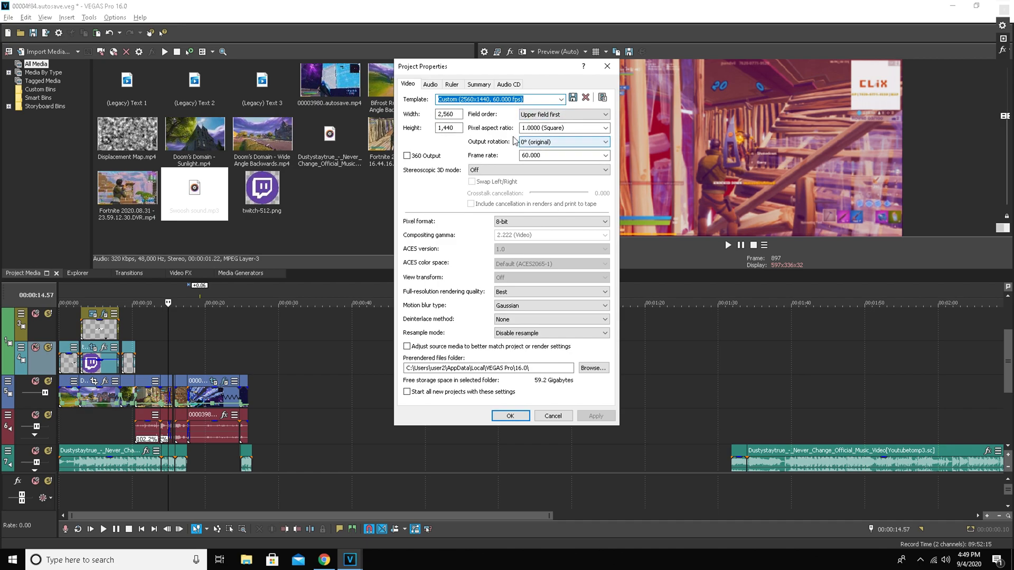
{"action": "left_click", "coordinate": [605, 155]}
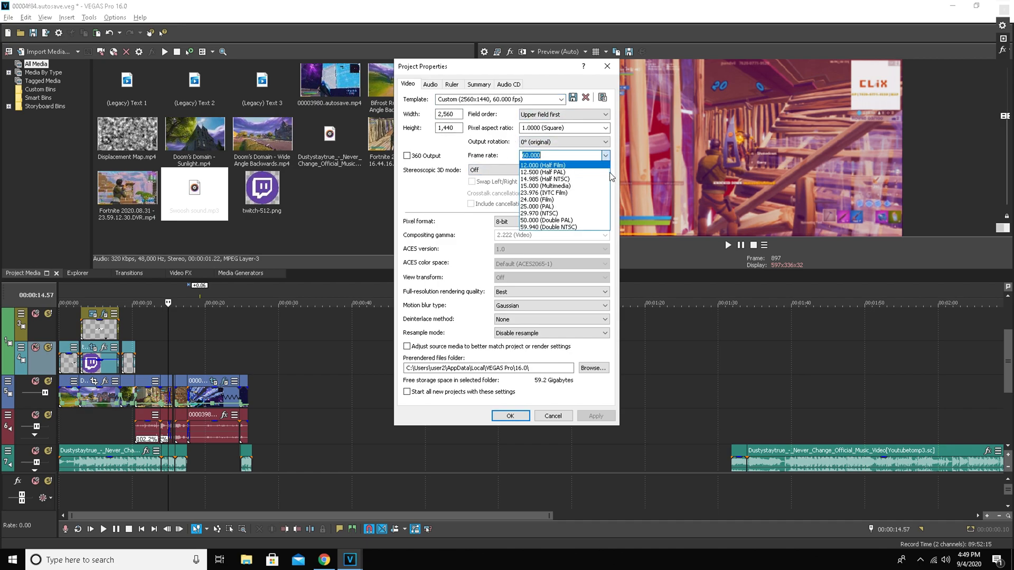
{"action": "left_click", "coordinate": [486, 153]}
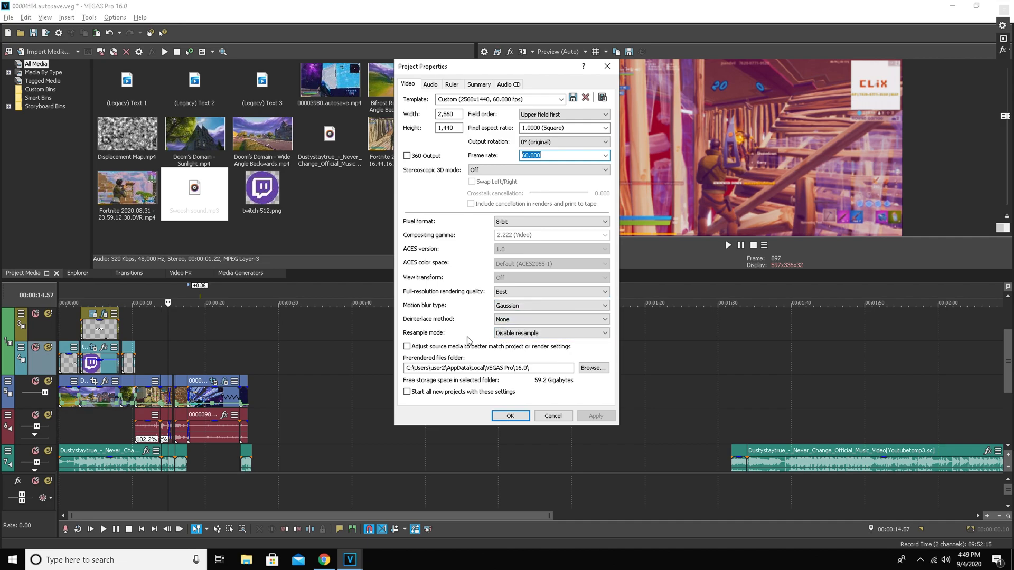
{"action": "left_click", "coordinate": [510, 416]}
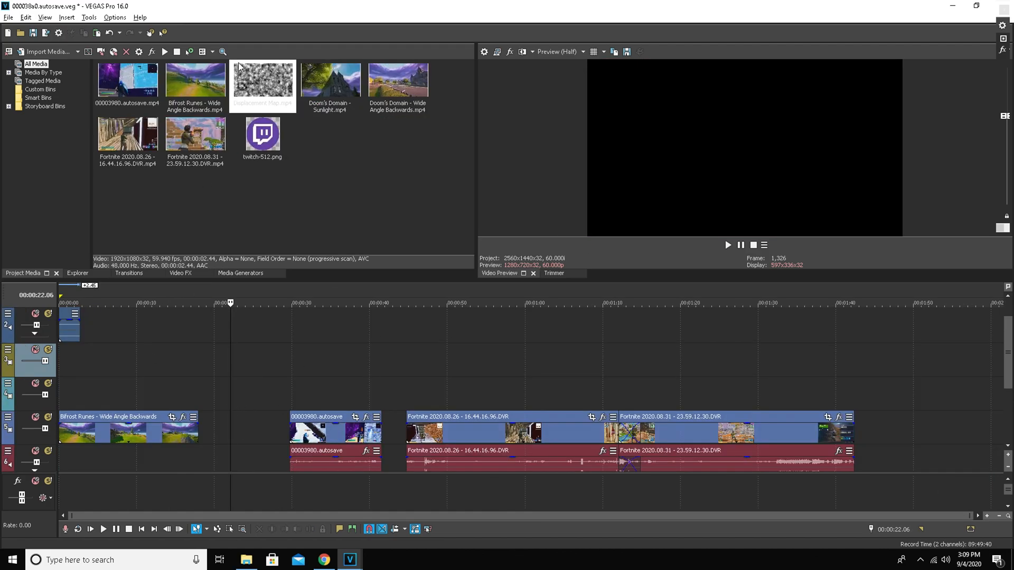
Step: Place the Doom's Domain - Sunlight and Doom's Domain - Wide Angle Backwards clips one after the other on video track 3
{"action": "scroll", "coordinate": [319, 349], "scroll_direction": "up", "scroll_amount": 1}
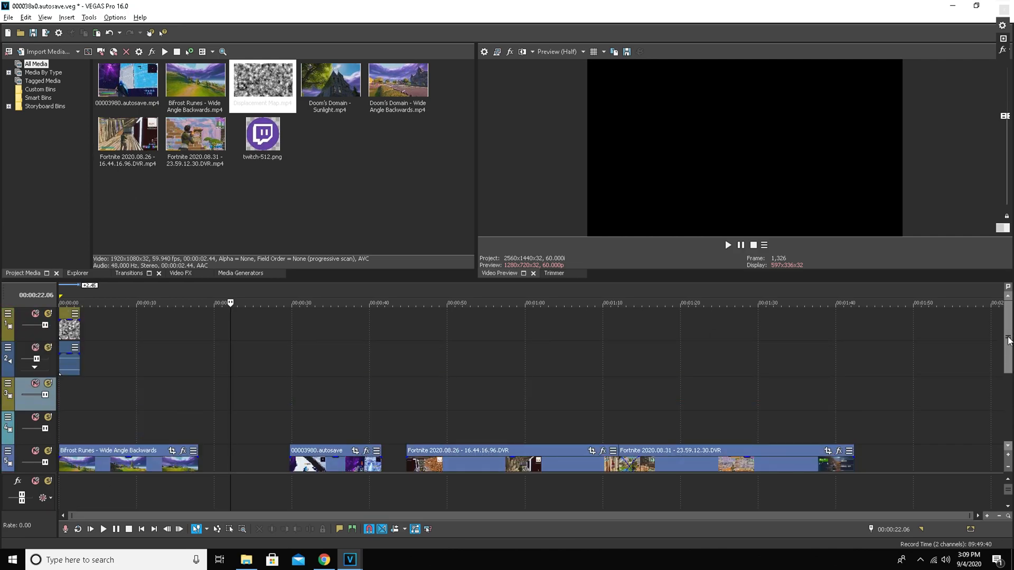
{"action": "left_click_drag", "start_coordinate": [1009, 342], "coordinate": [1011, 361]}
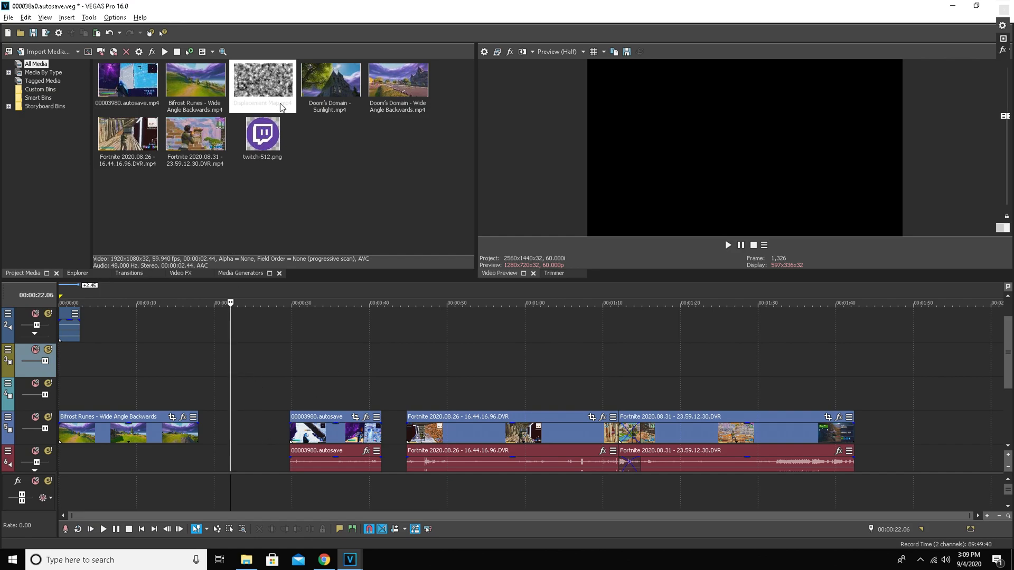
{"action": "mouse_move", "coordinate": [1008, 355]}
{"action": "left_mouse_down"}
{"action": "mouse_move", "coordinate": [1005, 337]}
{"action": "mouse_move", "coordinate": [1006, 362]}
{"action": "left_mouse_up"}
{"action": "left_click", "coordinate": [317, 84]}
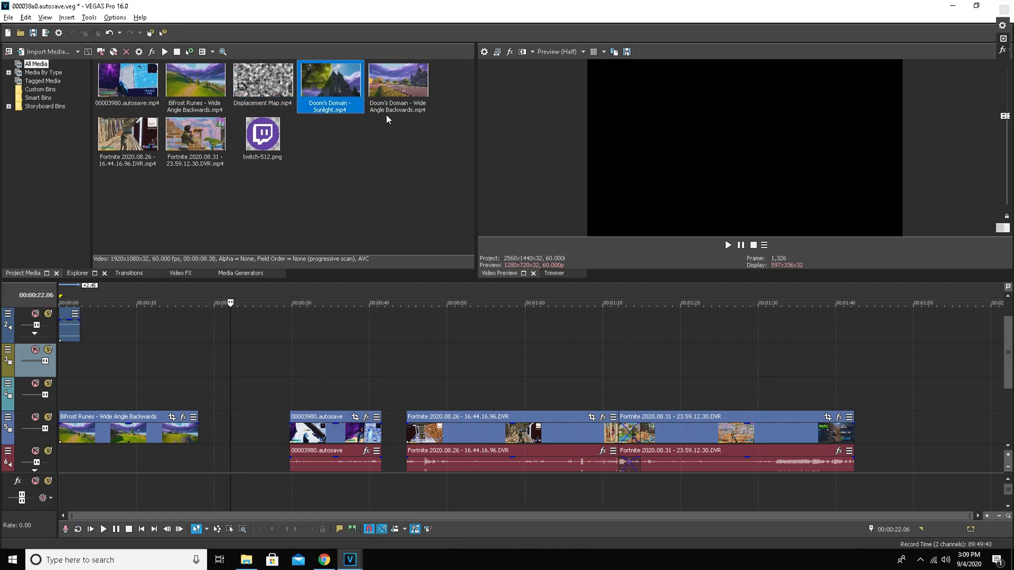
{"action": "left_click_drag", "start_coordinate": [221, 355], "coordinate": [220, 356]}
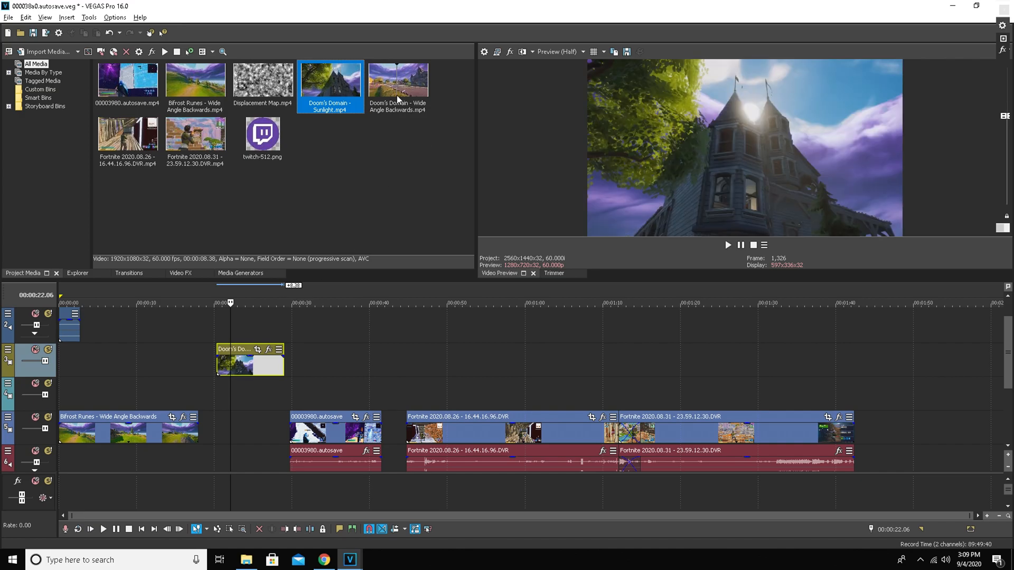
{"action": "left_click_drag", "start_coordinate": [406, 106], "coordinate": [260, 367]}
{"action": "left_click", "coordinate": [116, 383]}
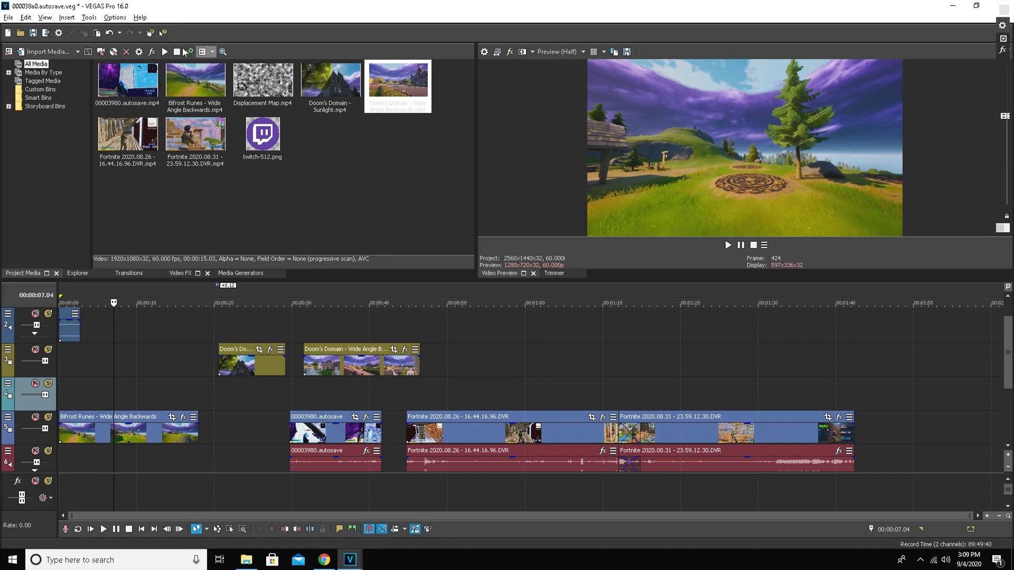
Step: Import the Dustystaytrue Never Change music MP3 from the Downloads folder into the project media
{"action": "left_click", "coordinate": [48, 51]}
{"action": "scroll", "coordinate": [528, 227], "scroll_direction": "down", "scroll_amount": 5}
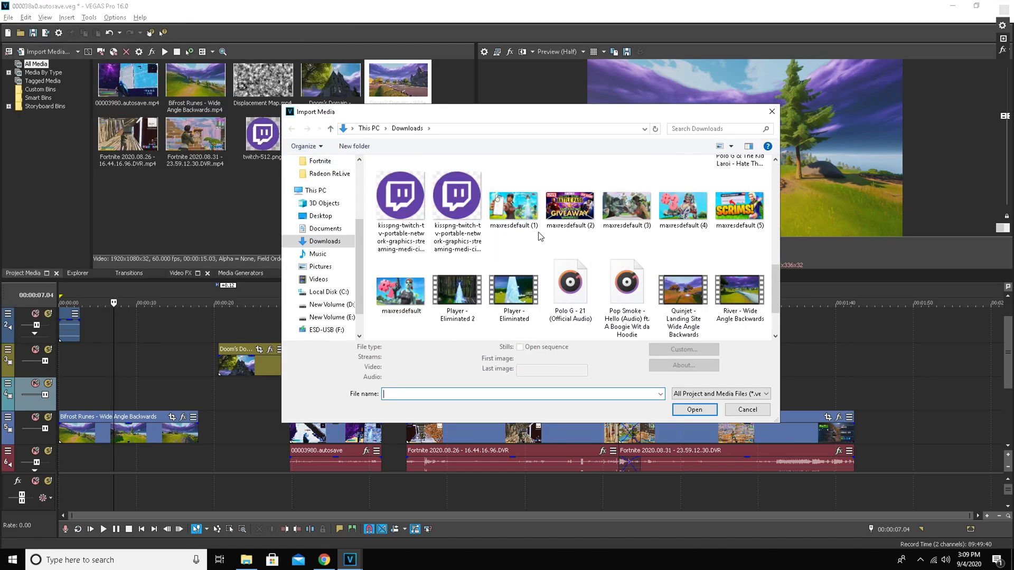
{"action": "scroll", "coordinate": [549, 242], "scroll_direction": "up", "scroll_amount": 3}
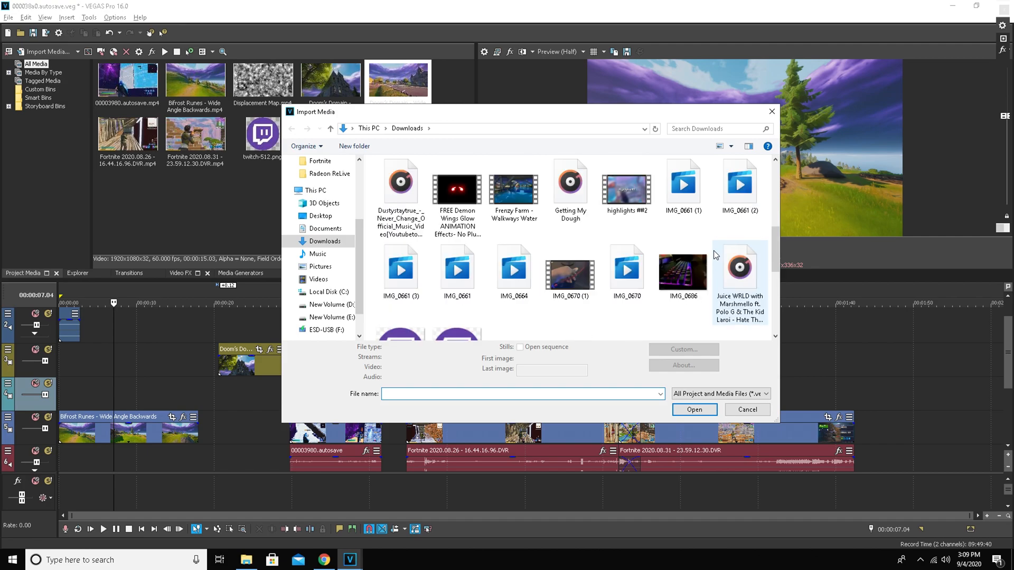
{"action": "left_click", "coordinate": [401, 248]}
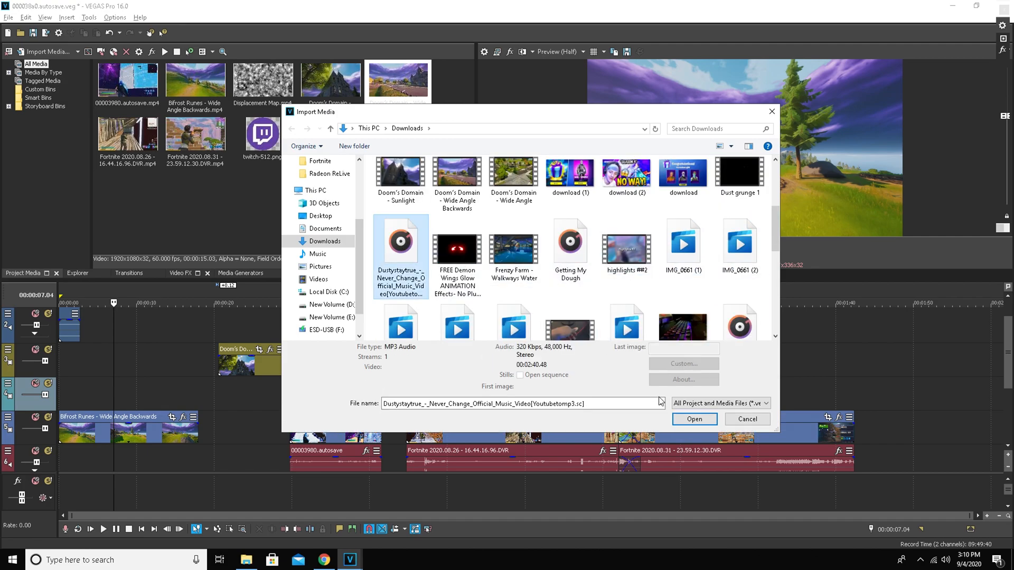
{"action": "left_click", "coordinate": [694, 409]}
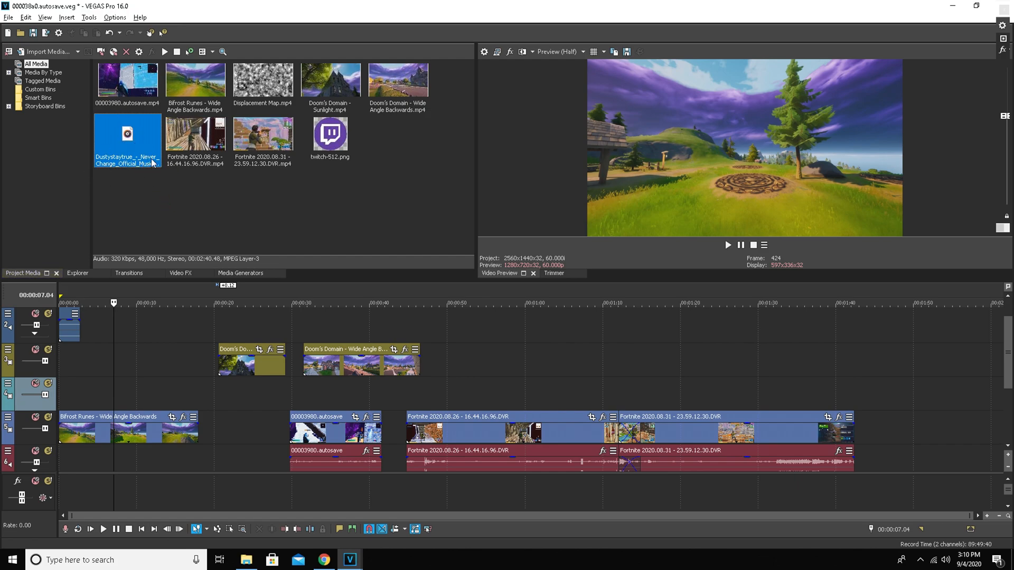
Step: Insert a new audio track below the existing tracks and place the Dustystaytrue song at the start of track 7
{"action": "left_click_drag", "start_coordinate": [204, 171], "coordinate": [162, 266]}
{"action": "left_click_drag", "start_coordinate": [1009, 353], "coordinate": [1008, 391]}
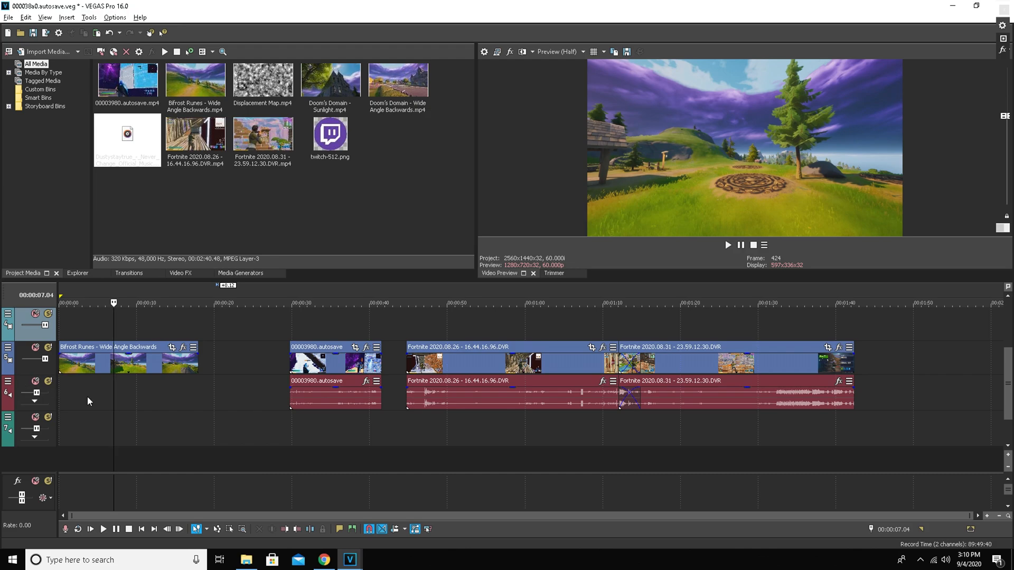
{"action": "right_click", "coordinate": [23, 470]}
{"action": "right_click", "coordinate": [38, 465]}
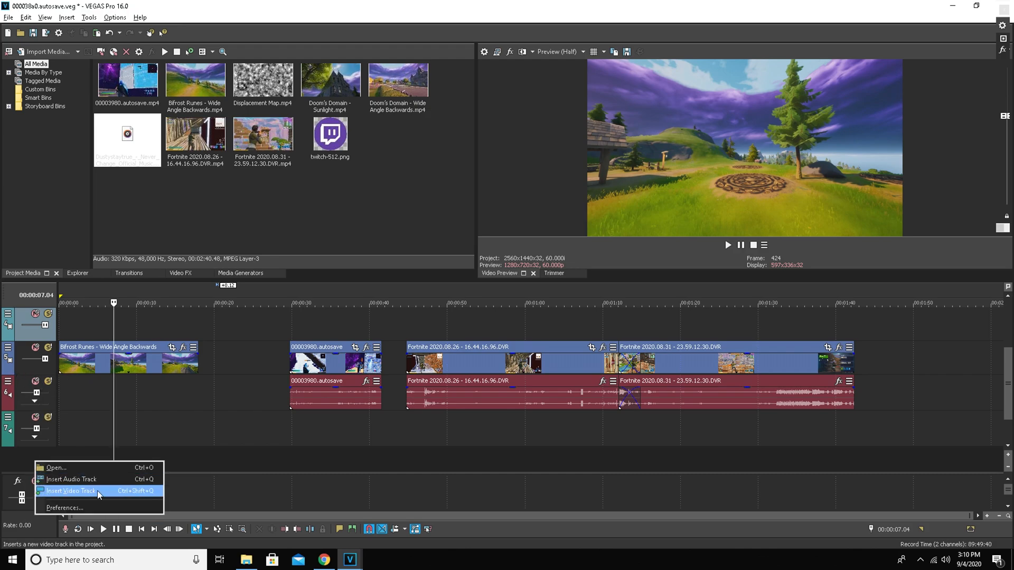
{"action": "left_click", "coordinate": [94, 481]}
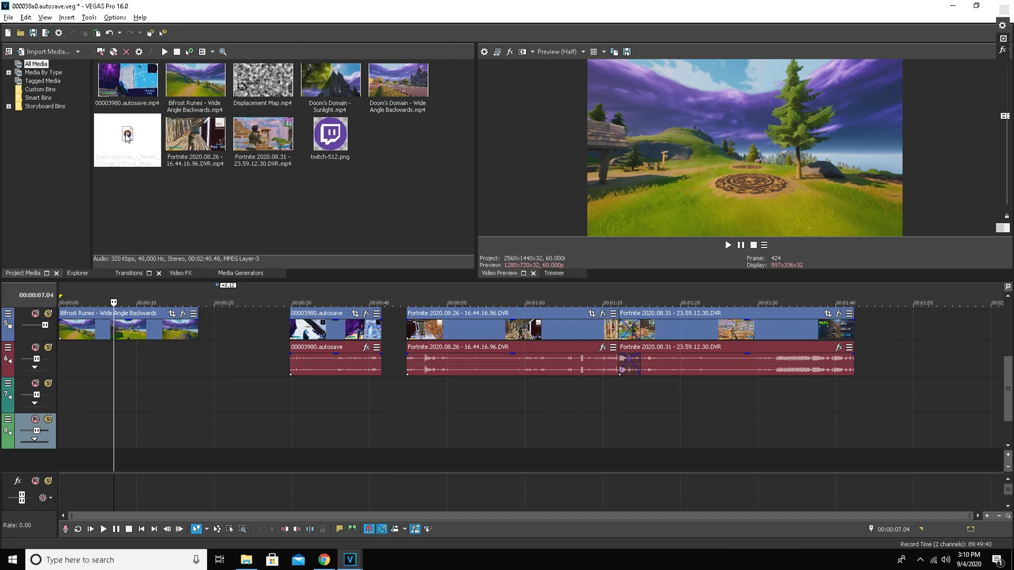
{"action": "left_click_drag", "start_coordinate": [143, 163], "coordinate": [66, 400]}
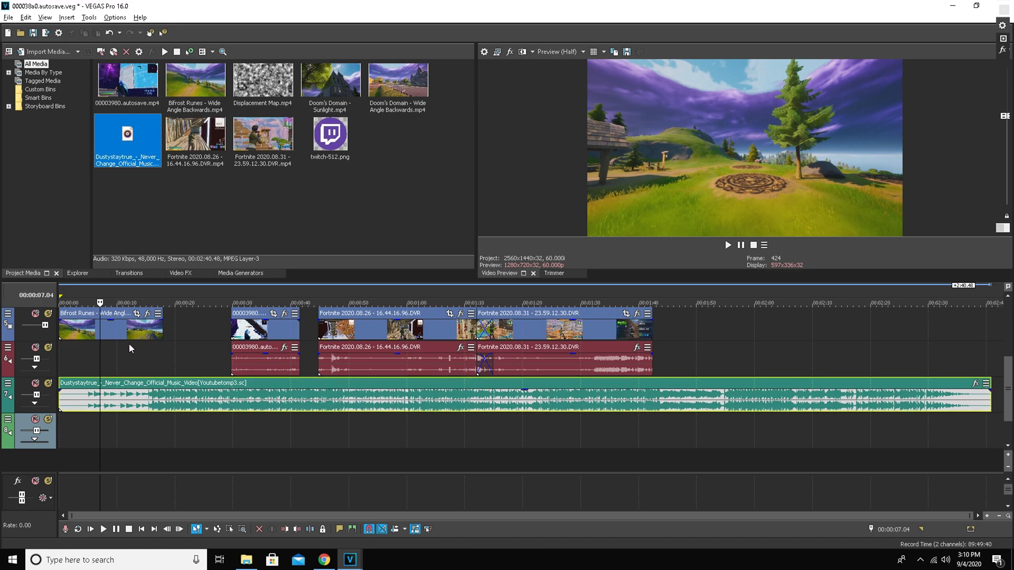
Step: Move the Doom's Domain - Wide Angle Backwards clip down to track 5, between the Bifrost Runes and 00003980.autosave clips
{"action": "left_click", "coordinate": [107, 355]}
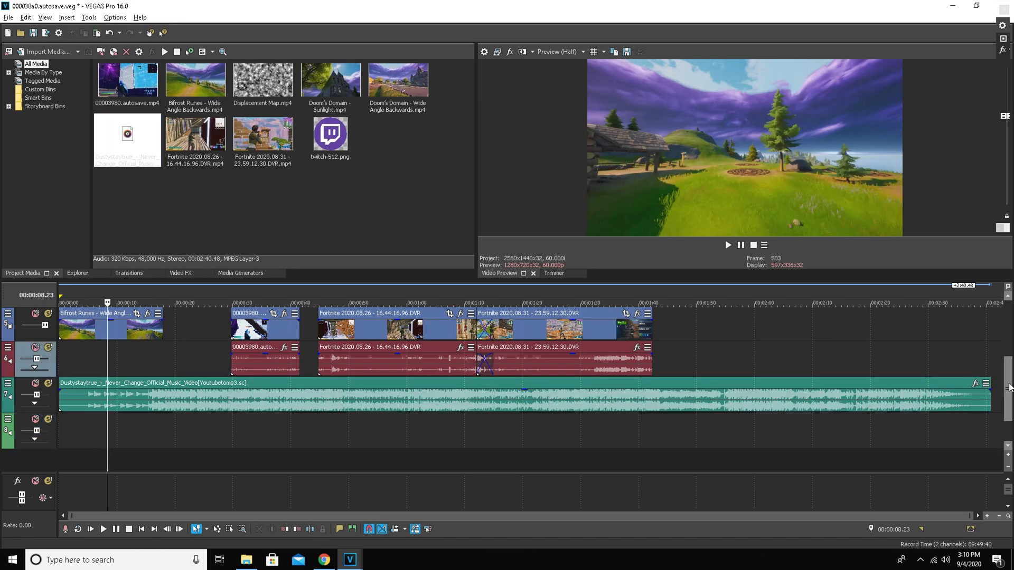
{"action": "scroll", "coordinate": [1004, 380], "scroll_direction": "up", "scroll_amount": 1}
{"action": "scroll", "coordinate": [1004, 378], "scroll_direction": "up", "scroll_amount": 1}
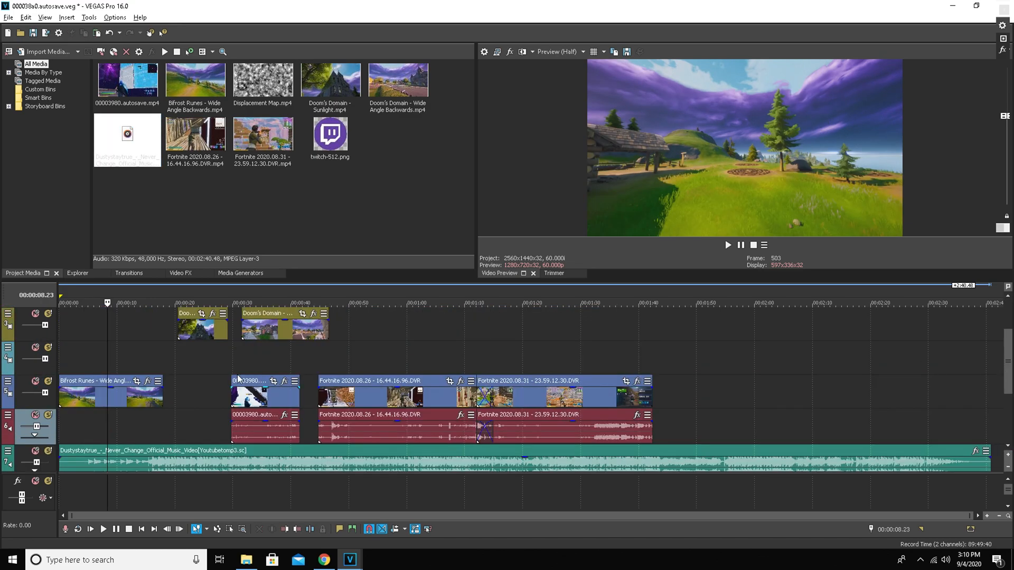
{"action": "scroll", "coordinate": [229, 380], "scroll_direction": "up", "scroll_amount": 5}
{"action": "scroll", "coordinate": [224, 379], "scroll_direction": "down", "scroll_amount": 5}
{"action": "left_click_drag", "start_coordinate": [205, 331], "coordinate": [203, 395]}
Step: Shorten the Bifrost Runes clip to about 4.5 seconds and the Doom's Domain - Sunlight clip to about 2 seconds from their ends
{"action": "left_click", "coordinate": [157, 396]}
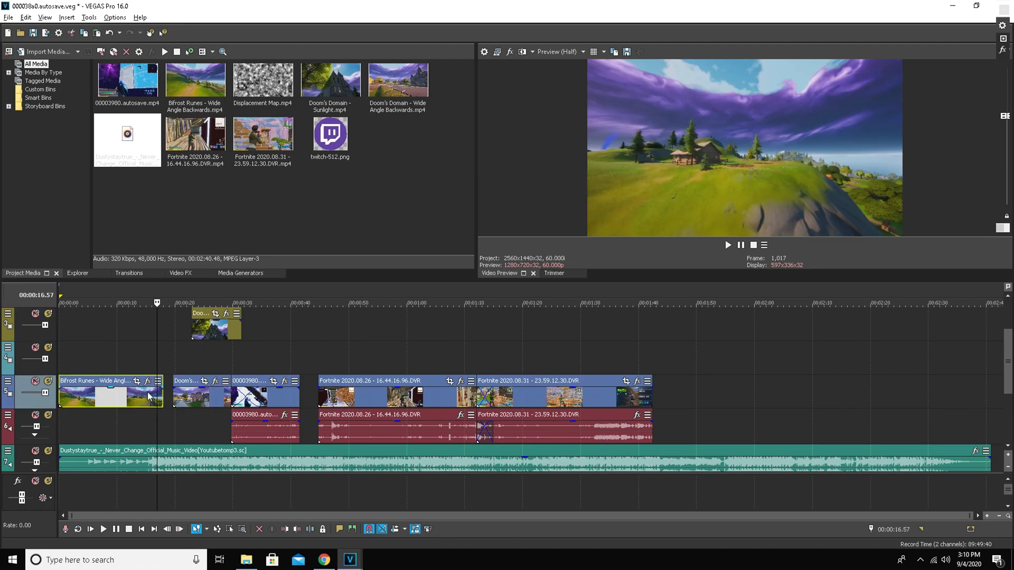
{"action": "left_click_drag", "start_coordinate": [161, 397], "coordinate": [84, 396]}
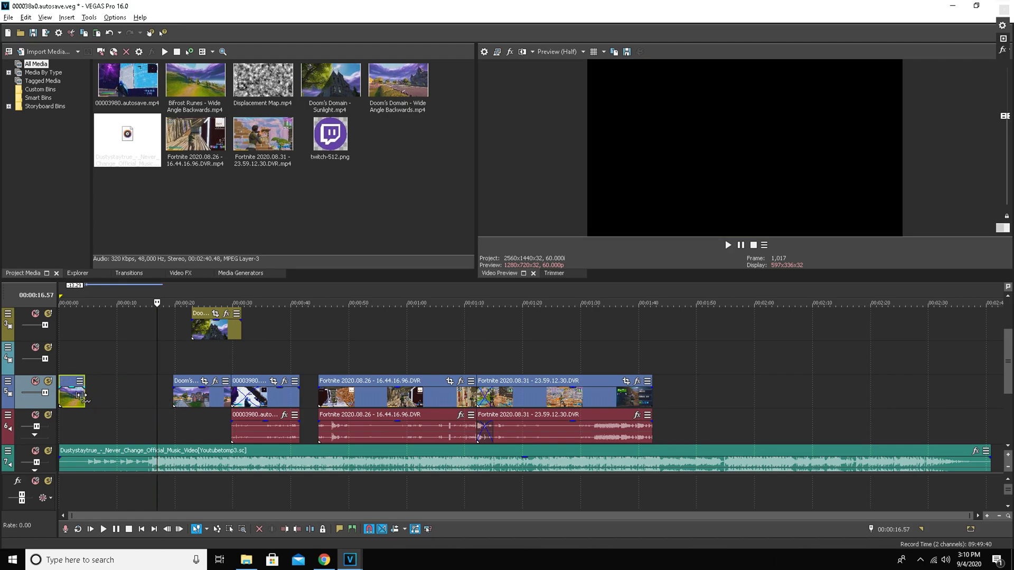
{"action": "left_click", "coordinate": [207, 331]}
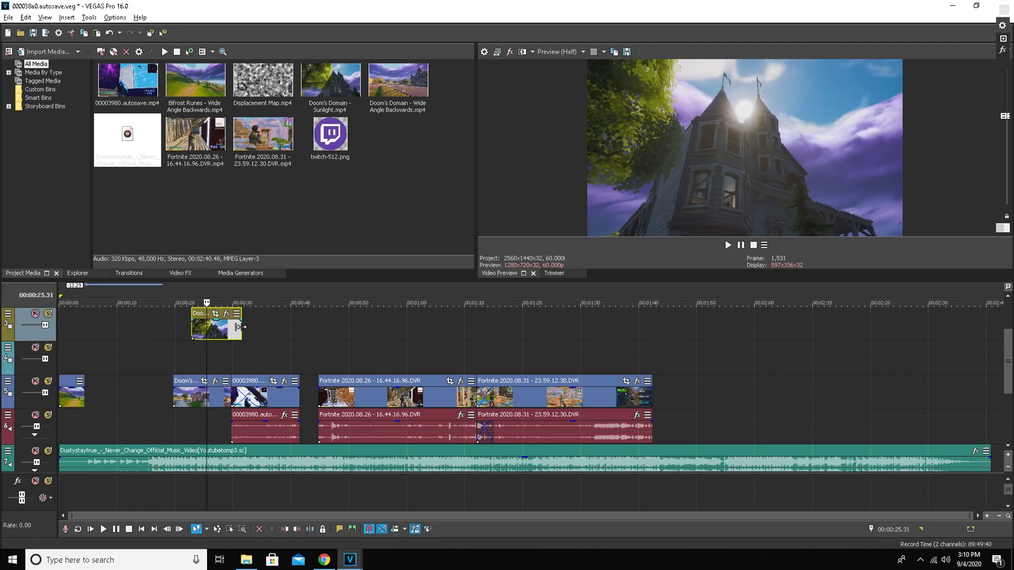
{"action": "left_click_drag", "start_coordinate": [241, 332], "coordinate": [69, 335]}
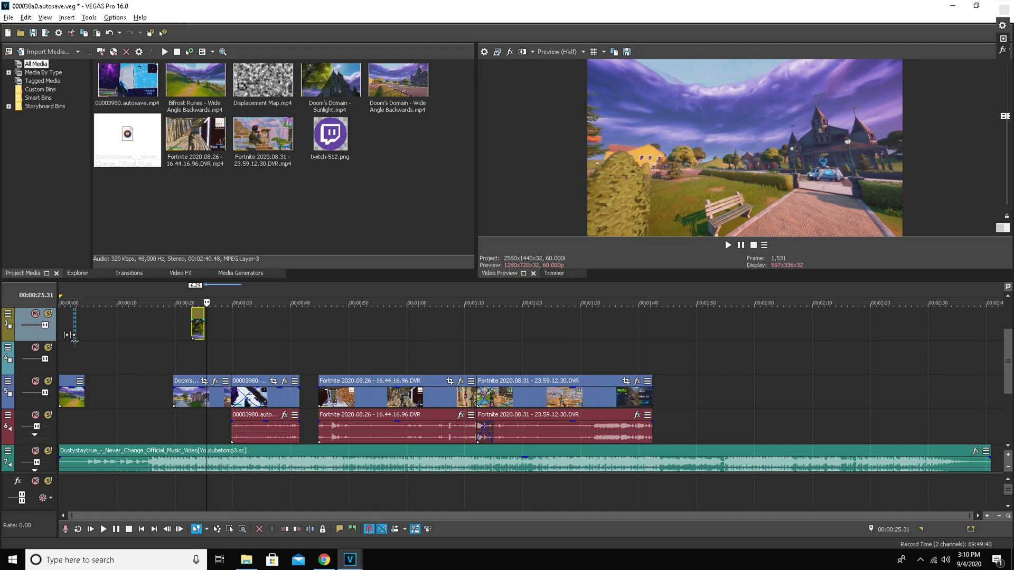
Step: Shorten the Wide Angle Backwards clip to about 4 seconds and line up both Doom's Domain clips directly after Bifrost Runes on track 5
{"action": "left_click", "coordinate": [186, 396]}
{"action": "left_click_drag", "start_coordinate": [260, 396], "coordinate": [157, 398]}
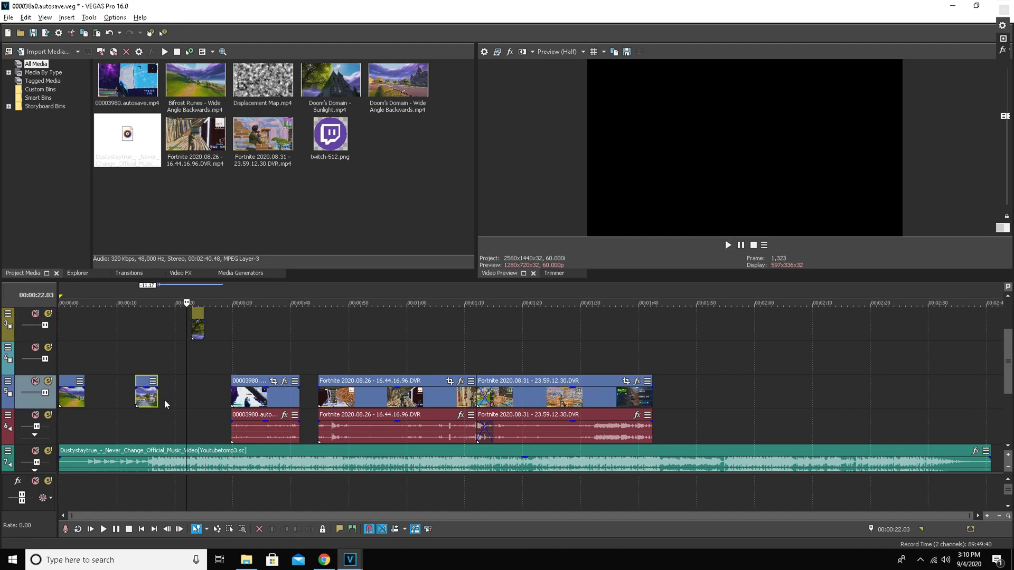
{"action": "left_click_drag", "start_coordinate": [197, 327], "coordinate": [105, 403]}
{"action": "left_click", "coordinate": [144, 401]}
Step: Preview the 00003980.autosave clip and move it with its audio behind the two Fortnite gameplay clips
{"action": "left_click", "coordinate": [270, 395]}
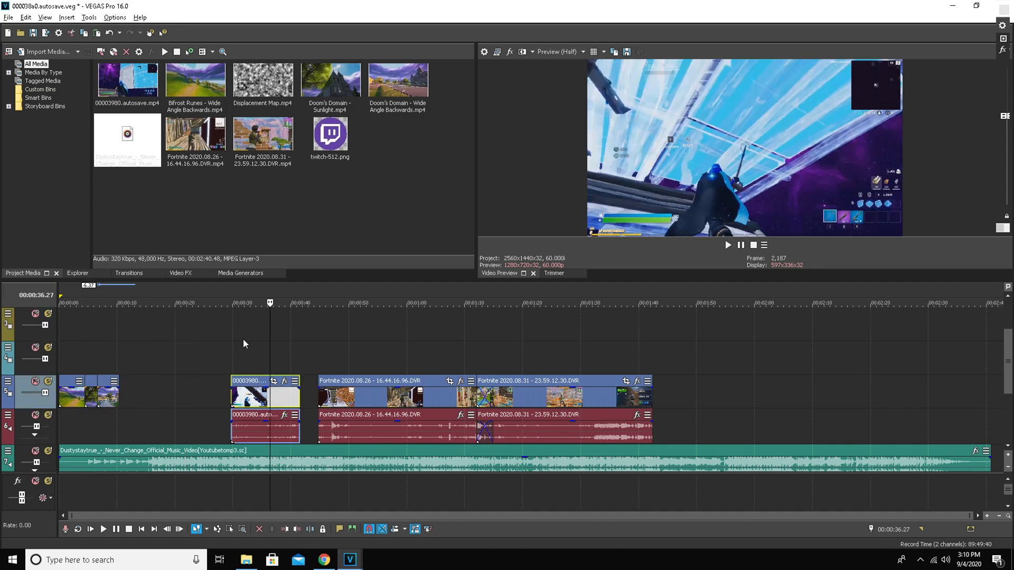
{"action": "left_click_drag", "start_coordinate": [272, 349], "coordinate": [251, 358]}
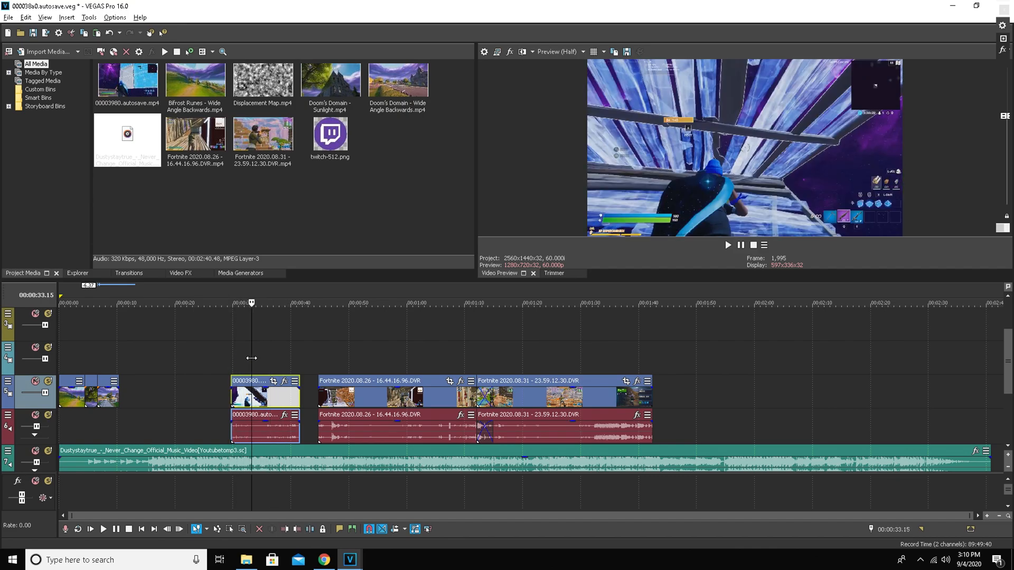
{"action": "left_click_drag", "start_coordinate": [250, 358], "coordinate": [732, 397]}
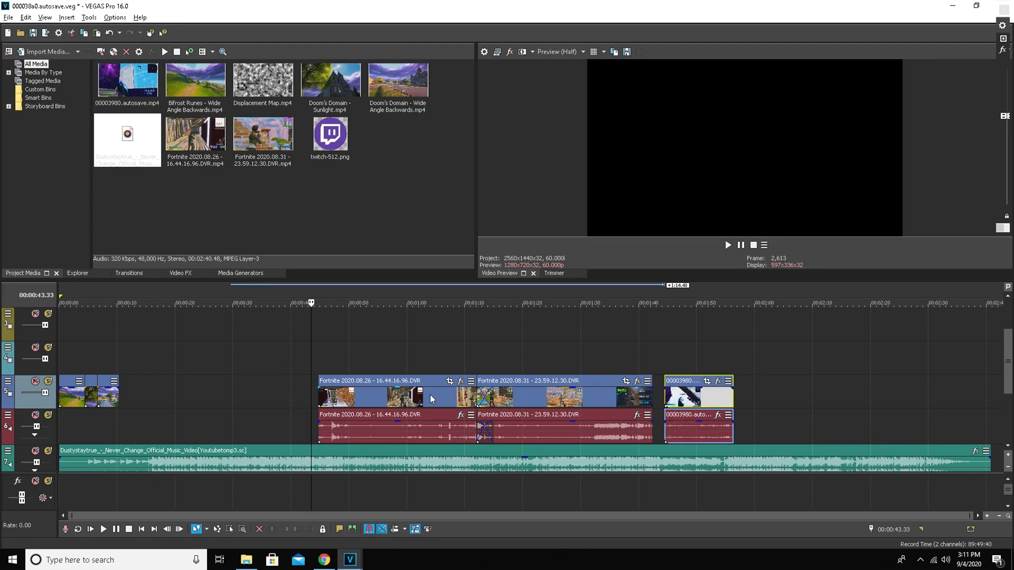
Step: Separate the two Fortnite gameplay clips, starting them at about 0:32 and 1:04, and shift the 00003980.autosave clip to about 1:47
{"action": "left_click_drag", "start_coordinate": [431, 399], "coordinate": [355, 399]}
{"action": "left_click_drag", "start_coordinate": [685, 409], "coordinate": [660, 398]}
{"action": "left_click", "coordinate": [519, 401]}
{"action": "left_click_drag", "start_coordinate": [519, 401], "coordinate": [476, 402]}
Step: Move the Displacement Map clip and its audio from the timeline start to about the one-minute mark
{"action": "left_click", "coordinate": [84, 335]}
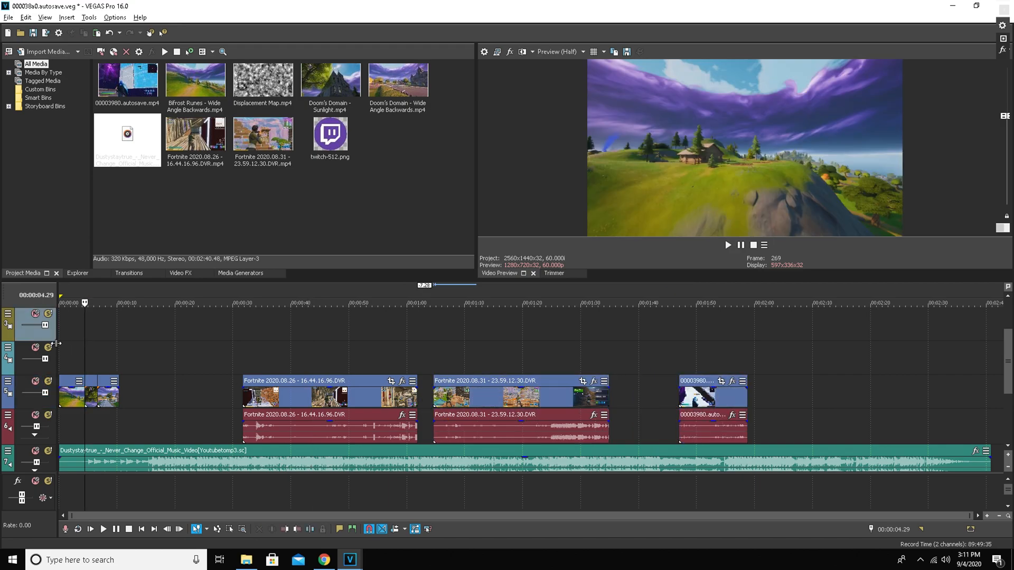
{"action": "key", "text": "ctrl+Home"}
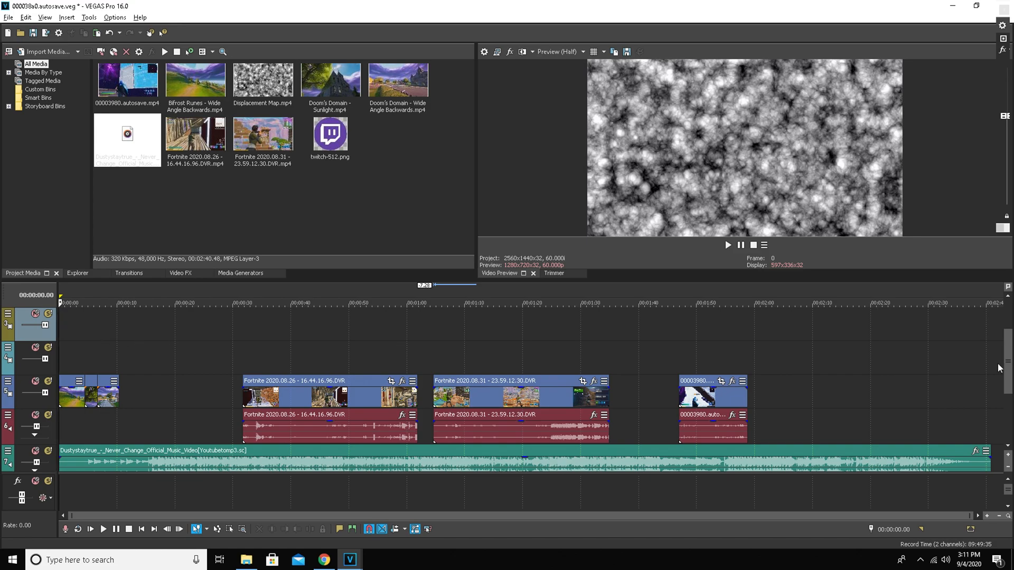
{"action": "left_click_drag", "start_coordinate": [1008, 363], "coordinate": [1010, 338]}
{"action": "left_click_drag", "start_coordinate": [70, 330], "coordinate": [610, 351]}
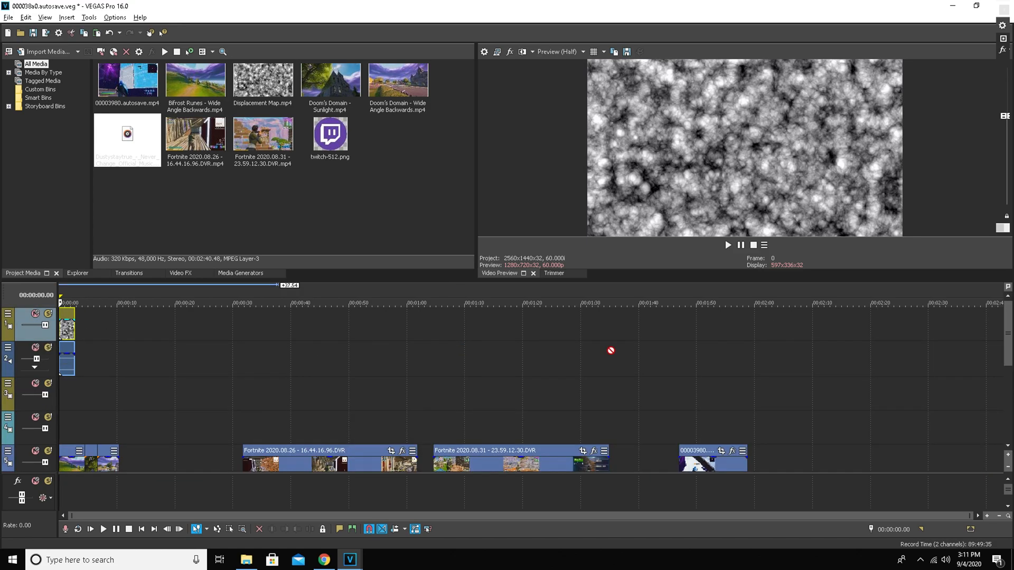
{"action": "left_click_drag", "start_coordinate": [71, 329], "coordinate": [119, 371]}
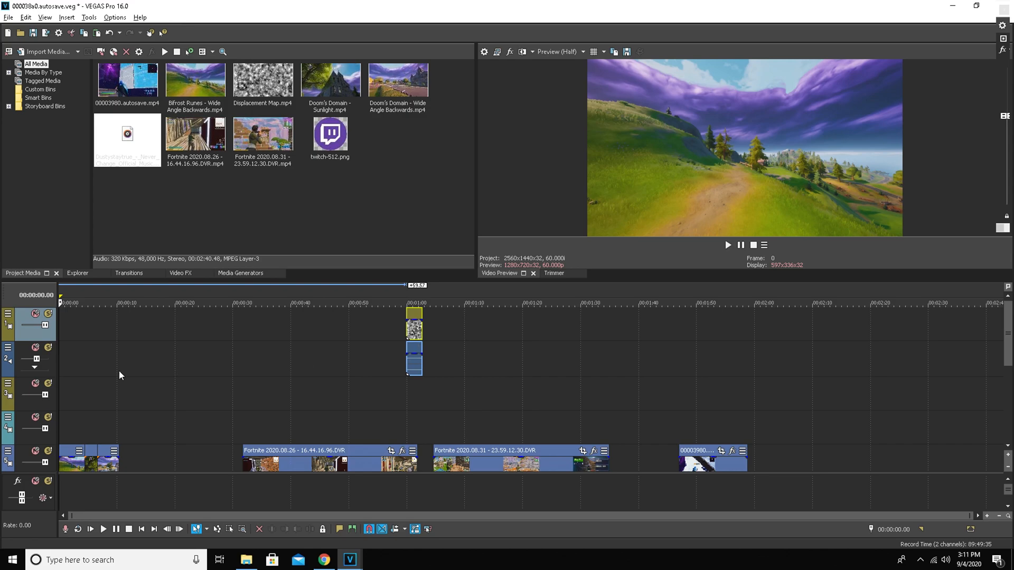
{"action": "left_click", "coordinate": [66, 377]}
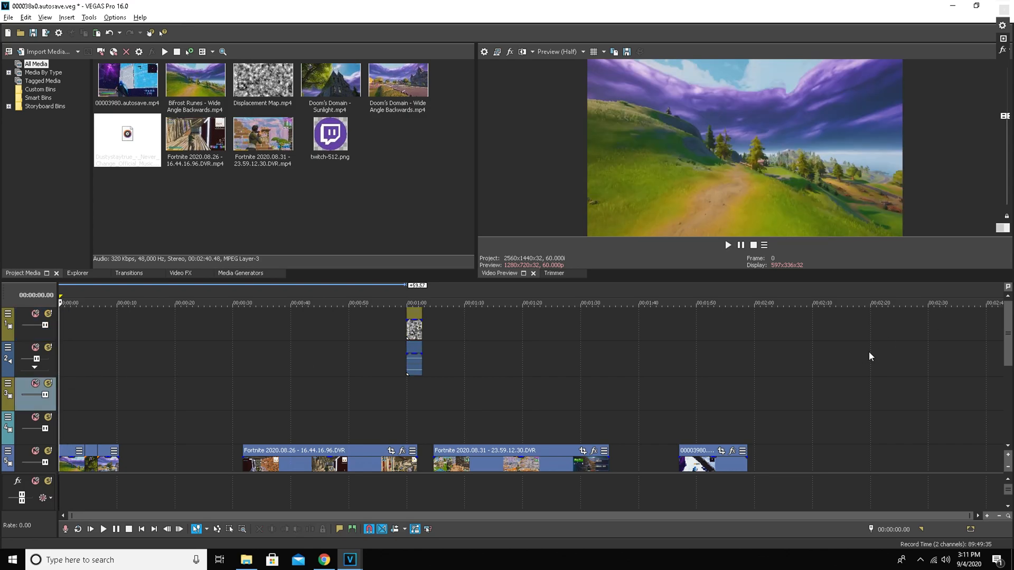
Step: Play the intro clips together with the music track from the timeline start
{"action": "left_click_drag", "start_coordinate": [1008, 325], "coordinate": [1007, 355]}
{"action": "left_click", "coordinate": [727, 245]}
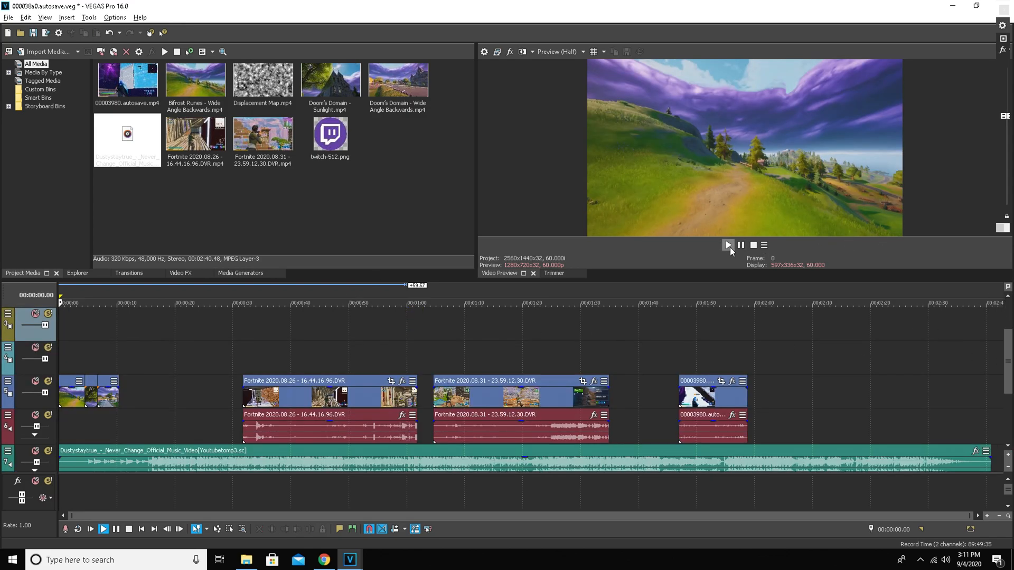
{"action": "left_click", "coordinate": [740, 246]}
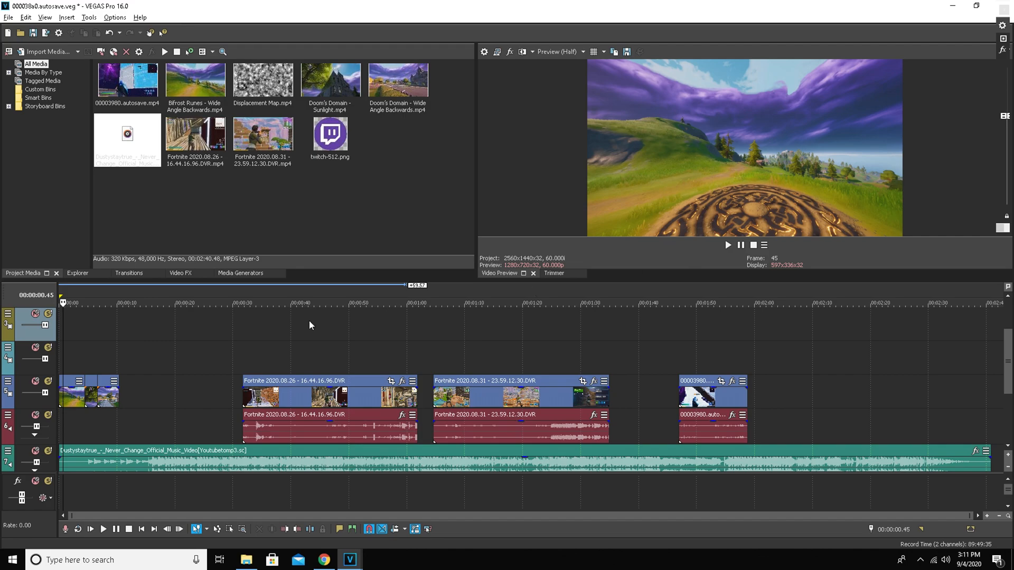
{"action": "left_click", "coordinate": [746, 247]}
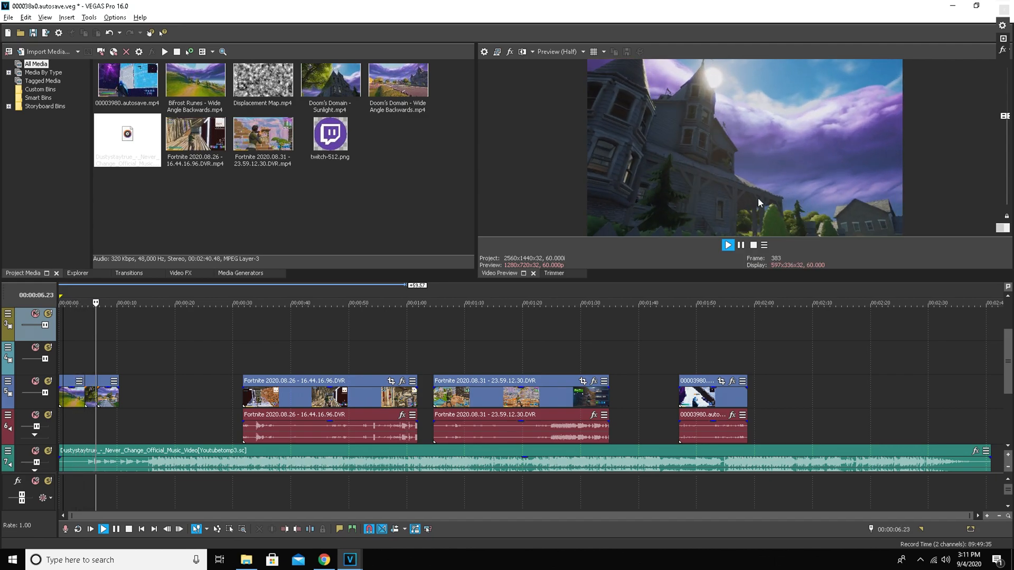
{"action": "key", "text": "Return"}
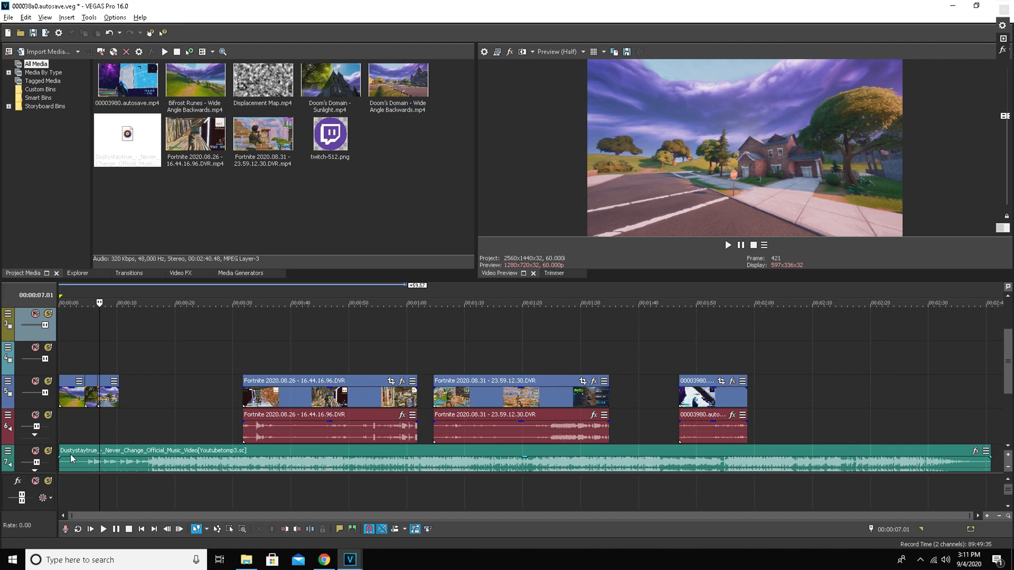
Step: Trim about 5 seconds off the music's beginning, move it back to the timeline start and play it against the intro
{"action": "left_click_drag", "start_coordinate": [59, 463], "coordinate": [90, 468]}
{"action": "left_click", "coordinate": [86, 438]}
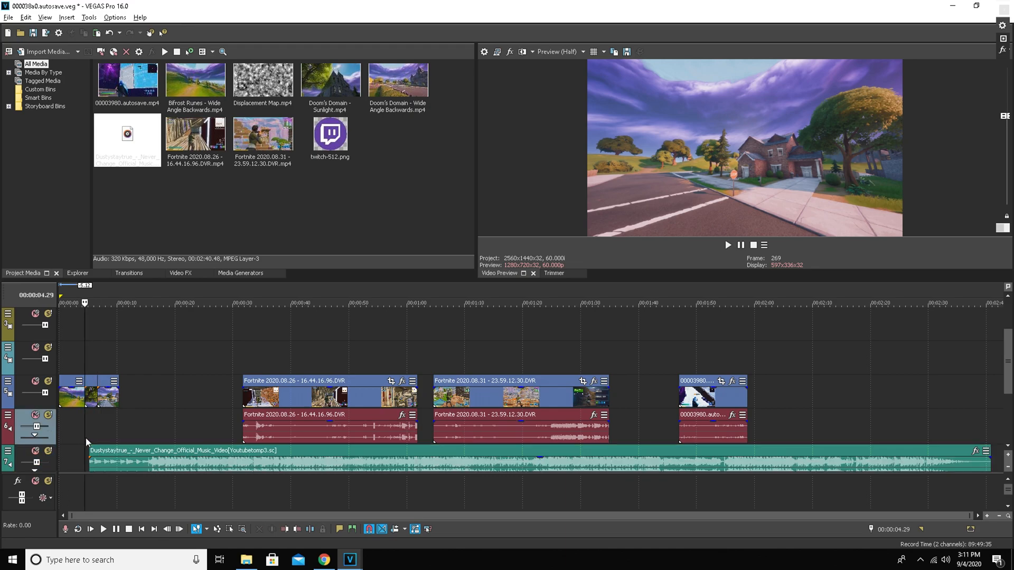
{"action": "left_click_drag", "start_coordinate": [385, 464], "coordinate": [231, 426]}
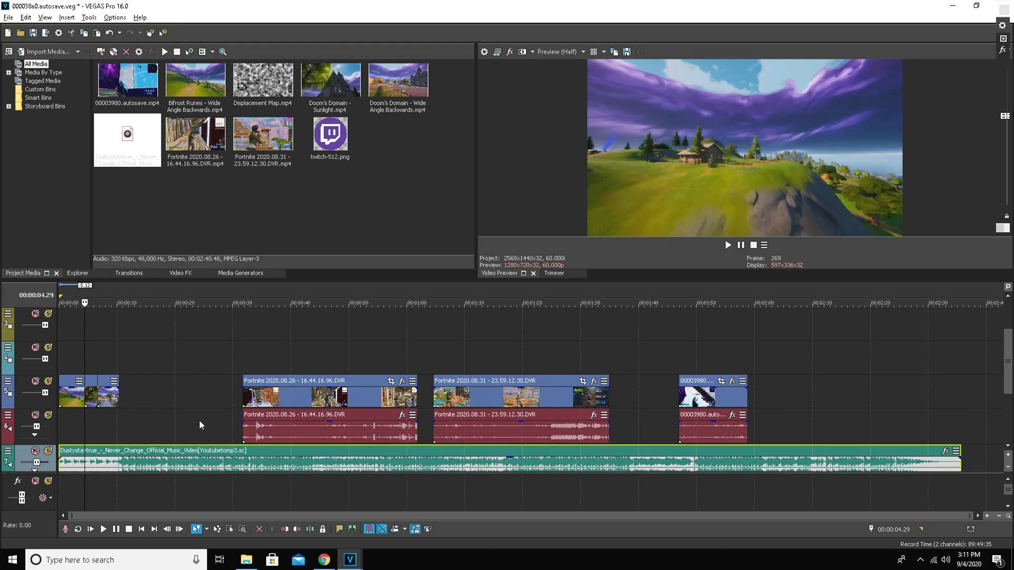
{"action": "key", "text": "ctrl+Home"}
{"action": "left_click", "coordinate": [728, 245]}
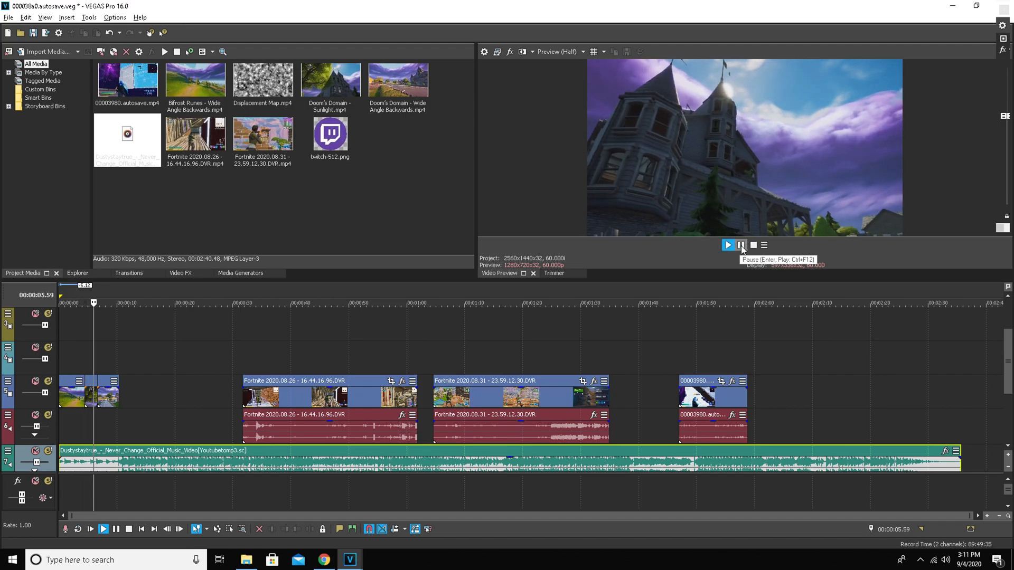
{"action": "left_click", "coordinate": [741, 245]}
Step: Swap the two Doom's Domain clips so Wide Angle Backwards directly follows Bifrost Runes and Sunlight comes last
{"action": "left_click_drag", "start_coordinate": [107, 399], "coordinate": [153, 403]}
{"action": "left_click_drag", "start_coordinate": [91, 399], "coordinate": [116, 394]}
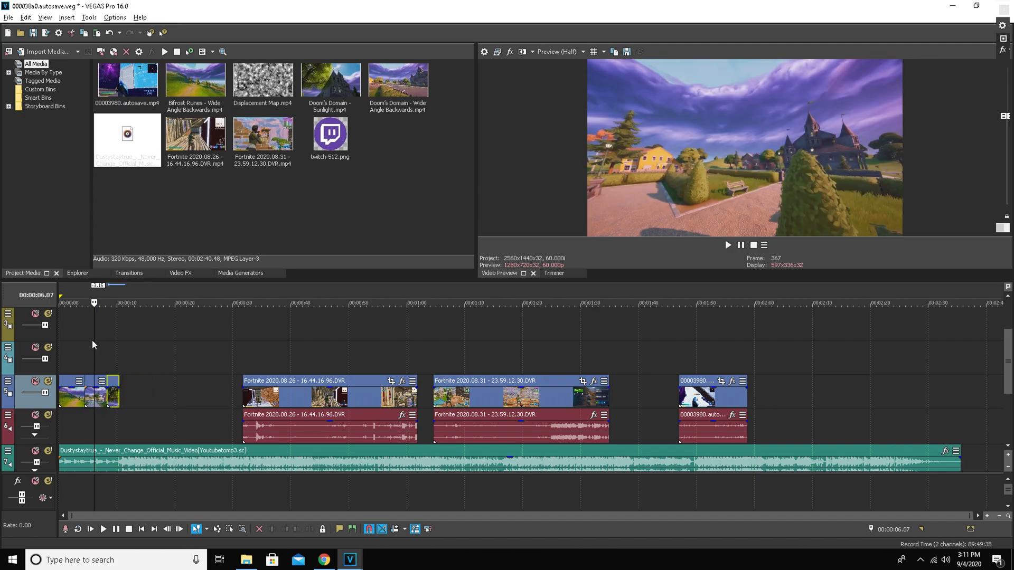
{"action": "key", "text": "Home"}
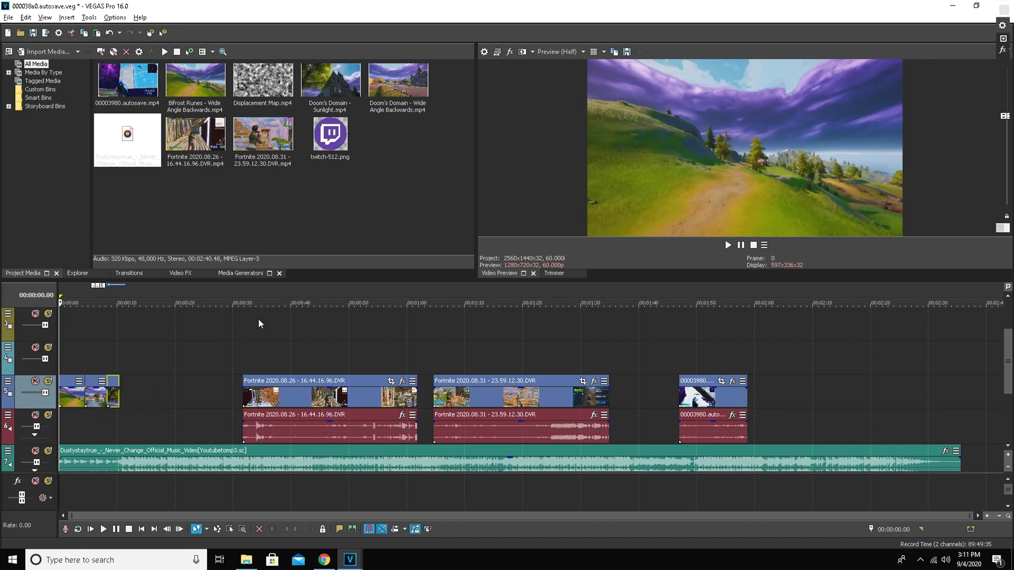
{"action": "left_click", "coordinate": [68, 324]}
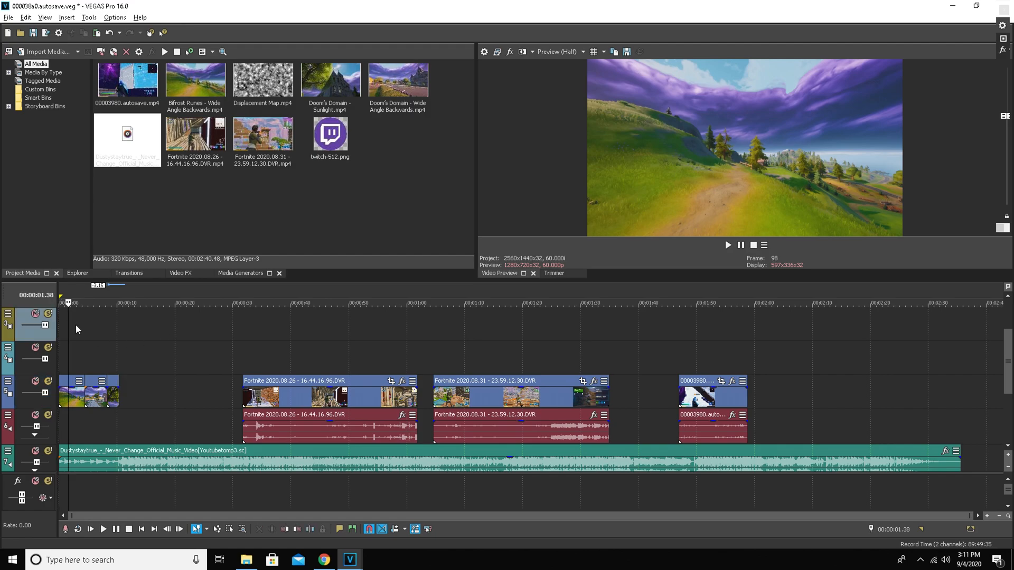
{"action": "left_click", "coordinate": [97, 353]}
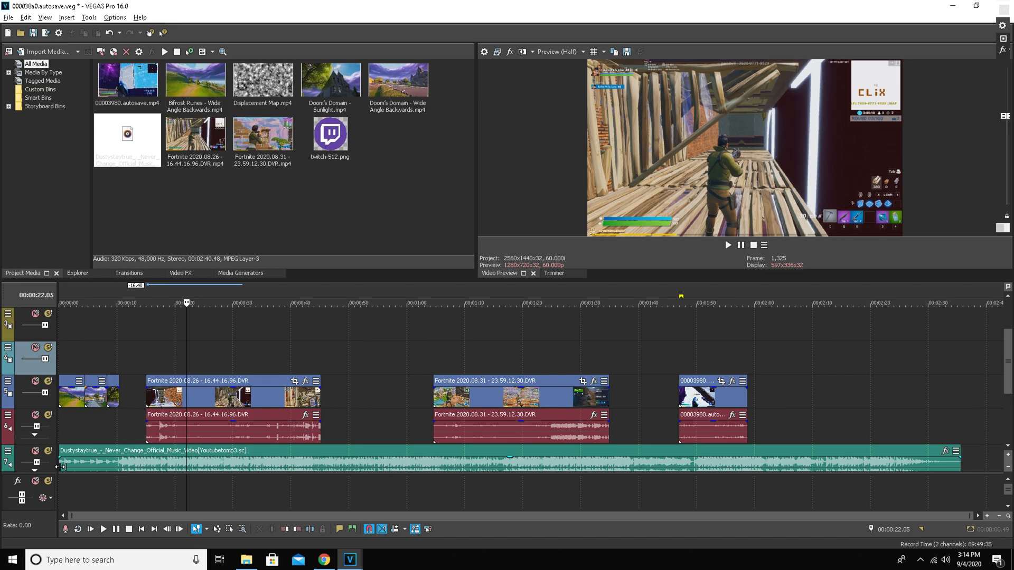
Step: Trim the music's beginning up to the end of the intro clips at 0:10.24 and move it back to the timeline start
{"action": "left_click_drag", "start_coordinate": [61, 467], "coordinate": [120, 469]}
{"action": "left_click", "coordinate": [118, 432]}
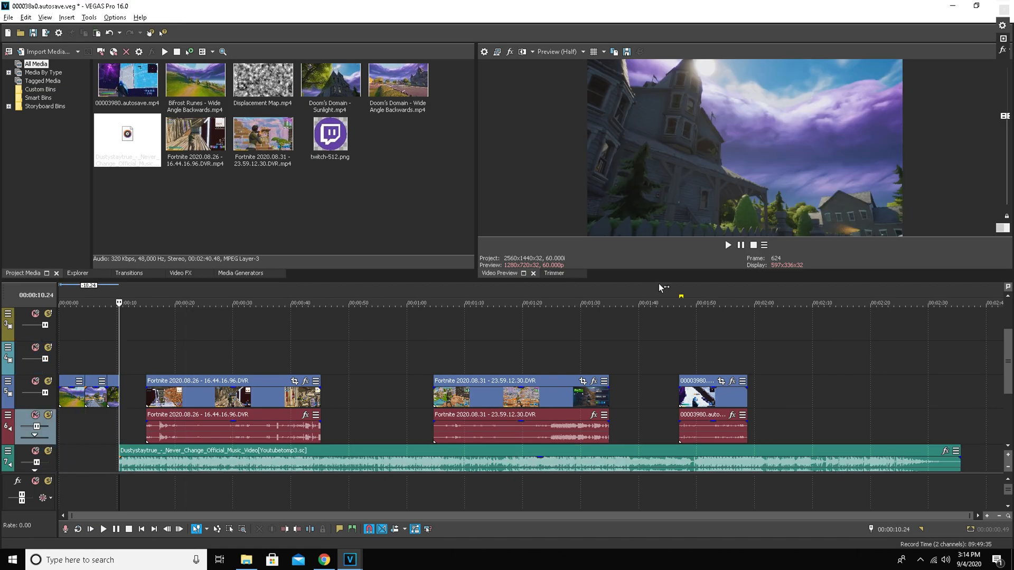
{"action": "left_click", "coordinate": [727, 245]}
{"action": "left_click", "coordinate": [740, 246]}
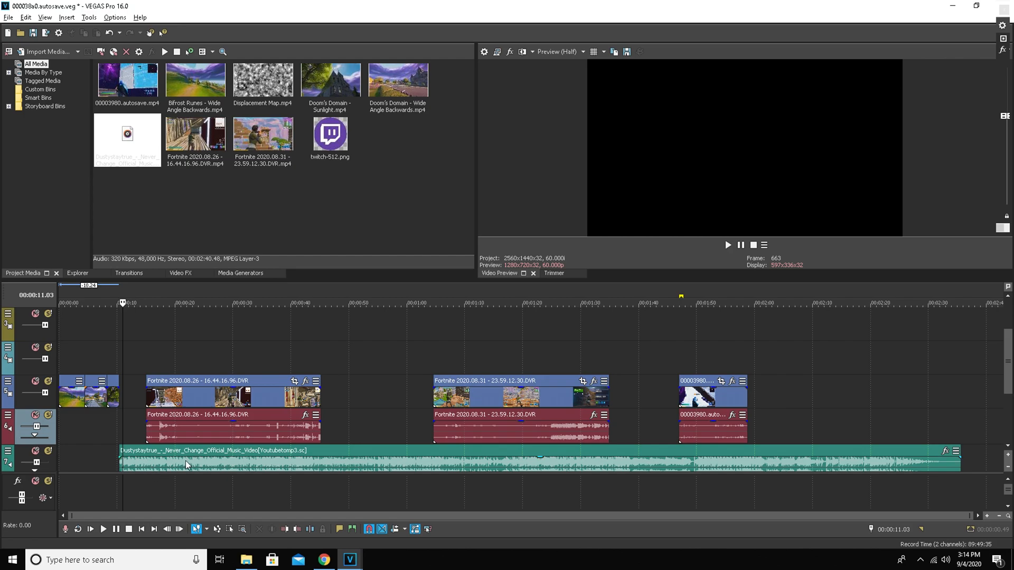
{"action": "left_click_drag", "start_coordinate": [187, 464], "coordinate": [86, 468]}
Step: Cut away the Fortnite 2020.08.26 footage before 0:39.16 and move the remaining clip to start at about 0:30
{"action": "left_click", "coordinate": [197, 401]}
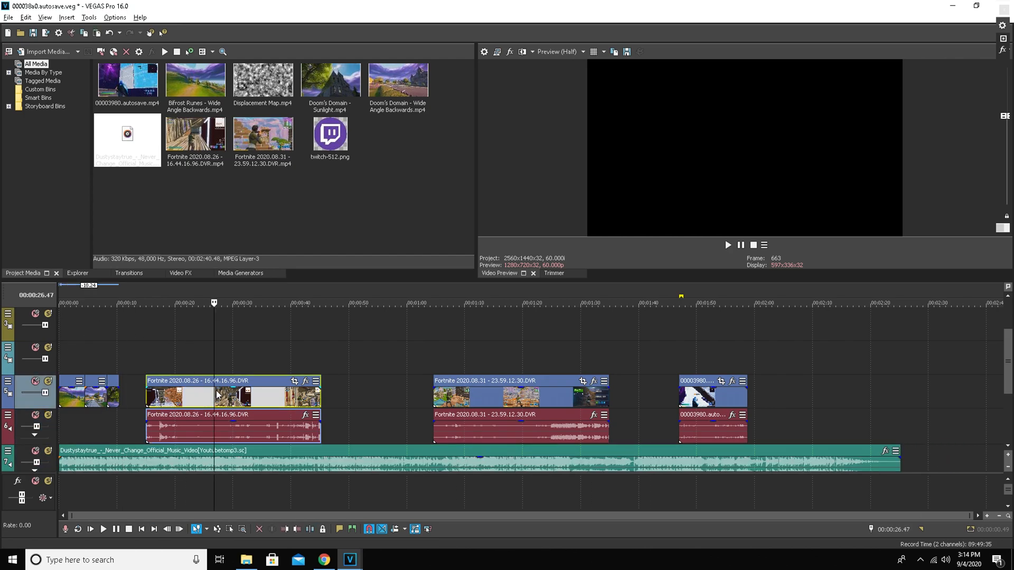
{"action": "left_click", "coordinate": [255, 345]}
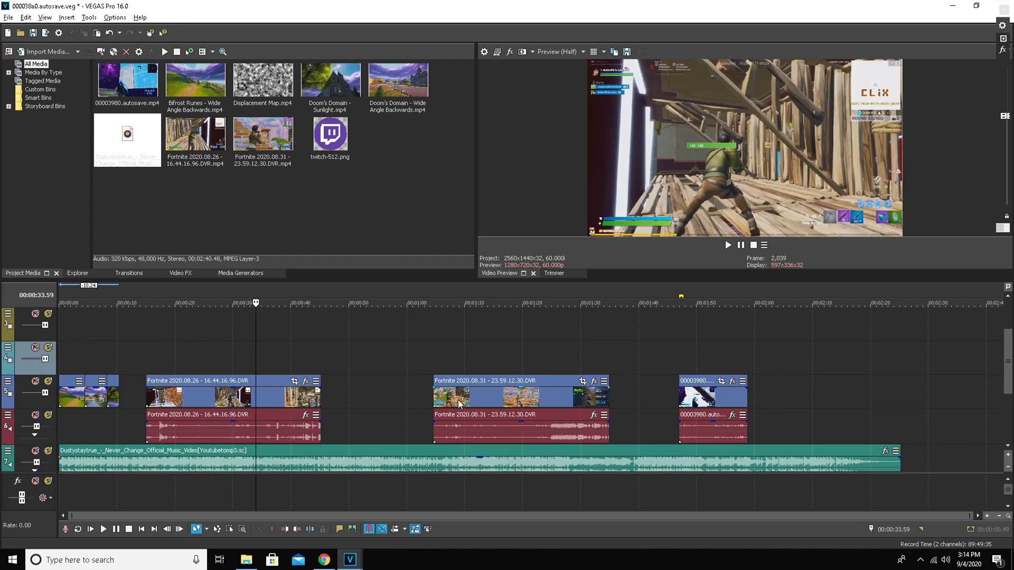
{"action": "left_click", "coordinate": [274, 340]}
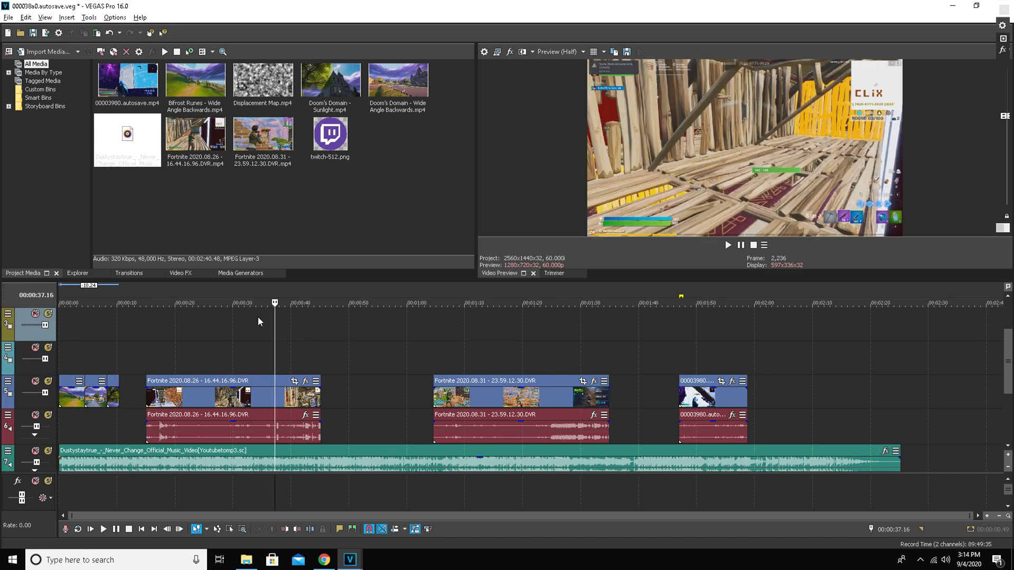
{"action": "mouse_move", "coordinate": [273, 344]}
{"action": "left_mouse_down"}
{"action": "mouse_move", "coordinate": [299, 349]}
{"action": "mouse_move", "coordinate": [286, 349]}
{"action": "left_mouse_up"}
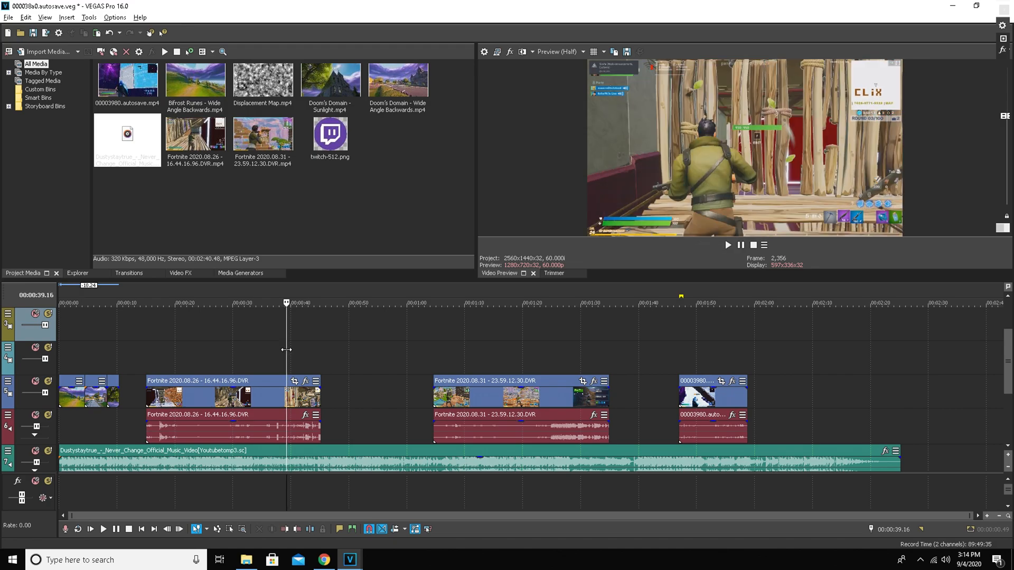
{"action": "scroll", "coordinate": [286, 350], "scroll_direction": "up", "scroll_amount": 1}
{"action": "key", "text": "s"}
{"action": "right_click", "coordinate": [336, 397]}
{"action": "left_click", "coordinate": [388, 276]}
{"action": "left_click_drag", "start_coordinate": [381, 393], "coordinate": [315, 390]}
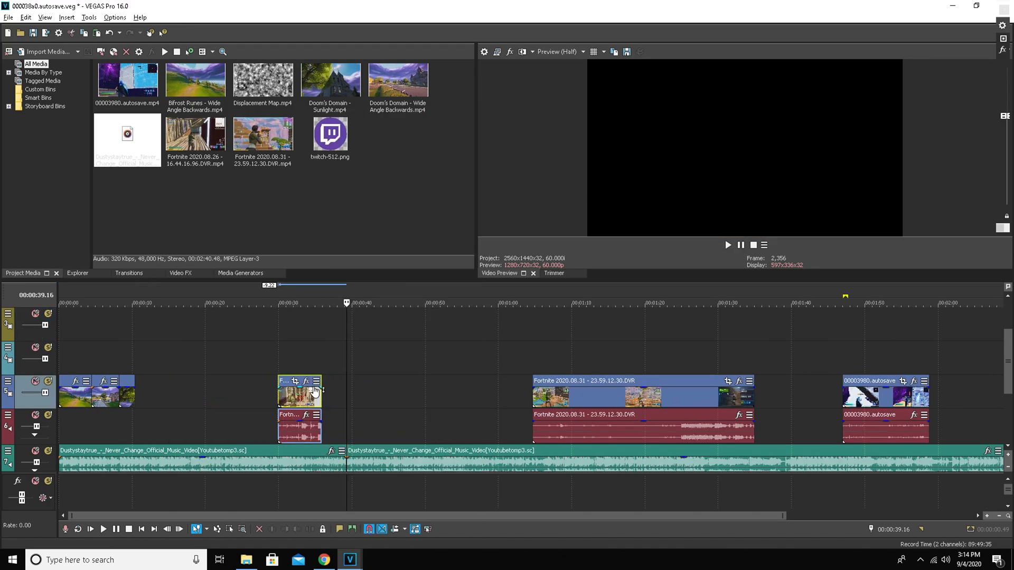
Step: Split the Fortnite 2020.08.26 clip at 0:34.27 and delete the part after the split
{"action": "left_click", "coordinate": [298, 364]}
{"action": "left_click", "coordinate": [728, 244]}
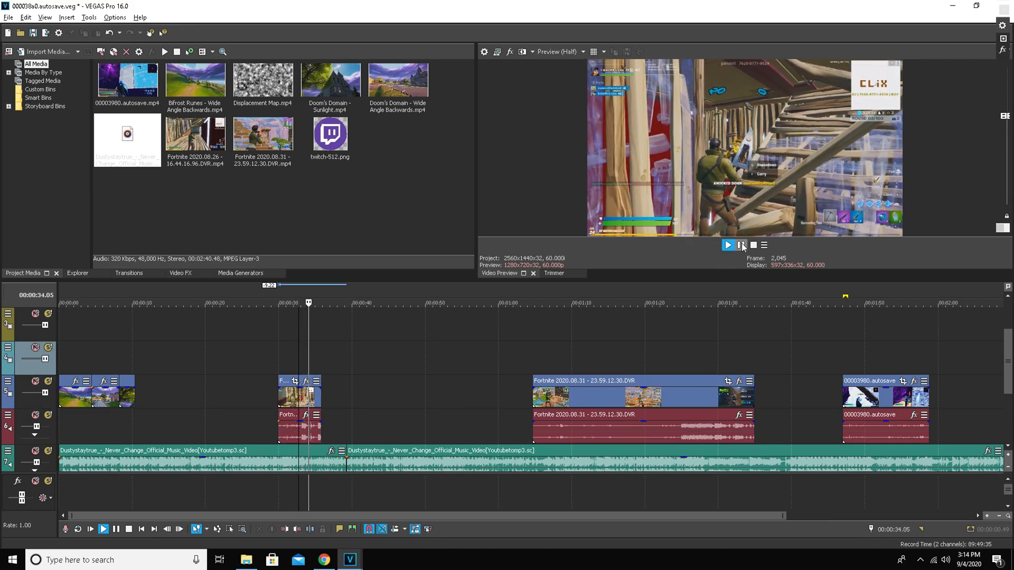
{"action": "left_click", "coordinate": [741, 246]}
{"action": "key", "text": "s"}
{"action": "right_click", "coordinate": [318, 398]}
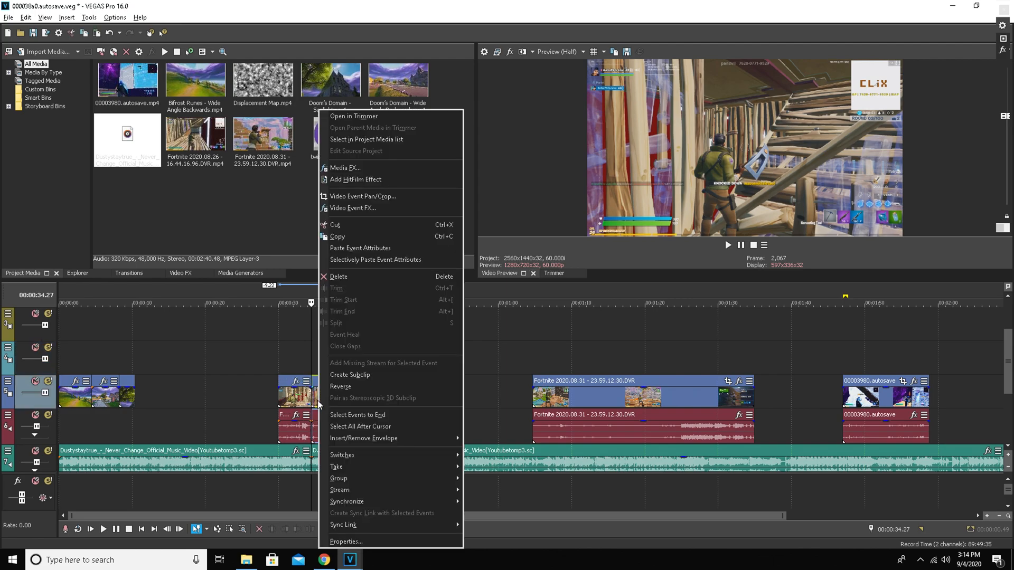
{"action": "left_click", "coordinate": [383, 276]}
Step: Trim the Fortnite 2020.08.31 clip to about 2 seconds and line up all three gameplay clips directly after the intro
{"action": "left_click", "coordinate": [593, 384]}
{"action": "left_click", "coordinate": [722, 348]}
{"action": "left_click", "coordinate": [890, 397]}
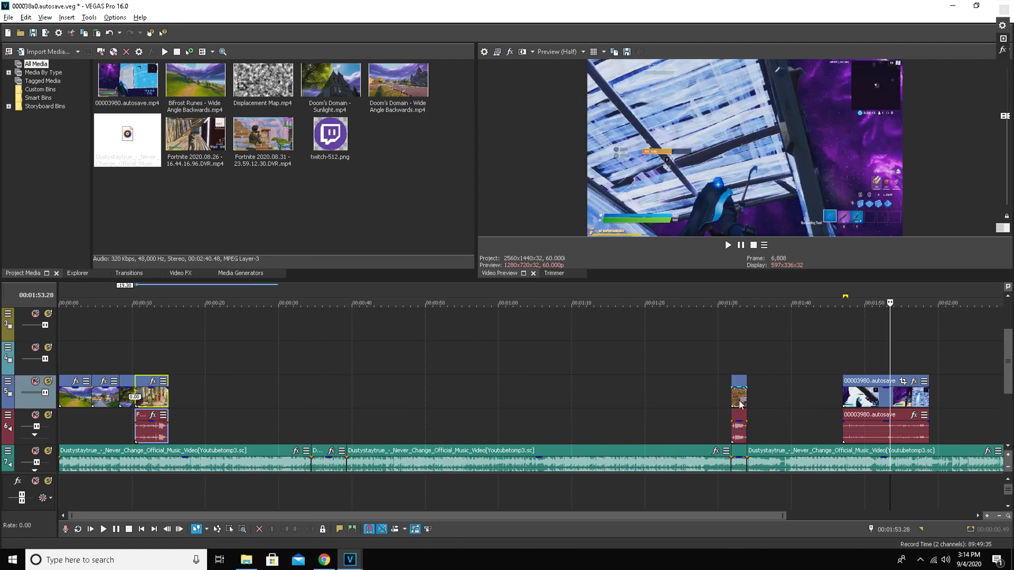
{"action": "left_click_drag", "start_coordinate": [740, 404], "coordinate": [199, 404]}
{"action": "left_click", "coordinate": [907, 403]}
Step: Play the assembled intro and gameplay sequence from the timeline start
{"action": "left_click", "coordinate": [134, 354]}
{"action": "scroll", "coordinate": [97, 338], "scroll_direction": "down", "scroll_amount": 2}
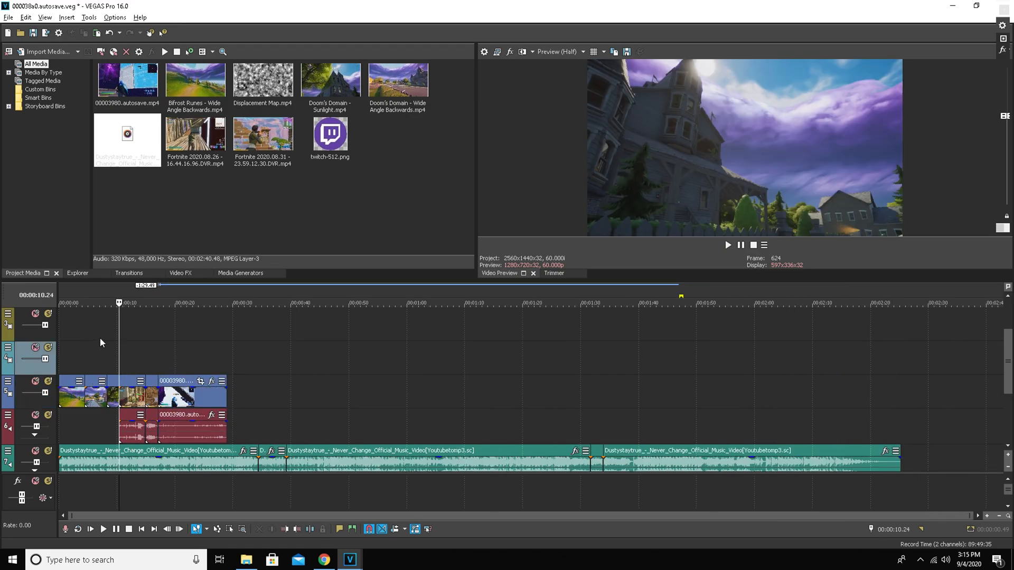
{"action": "key", "text": "ctrl+Home"}
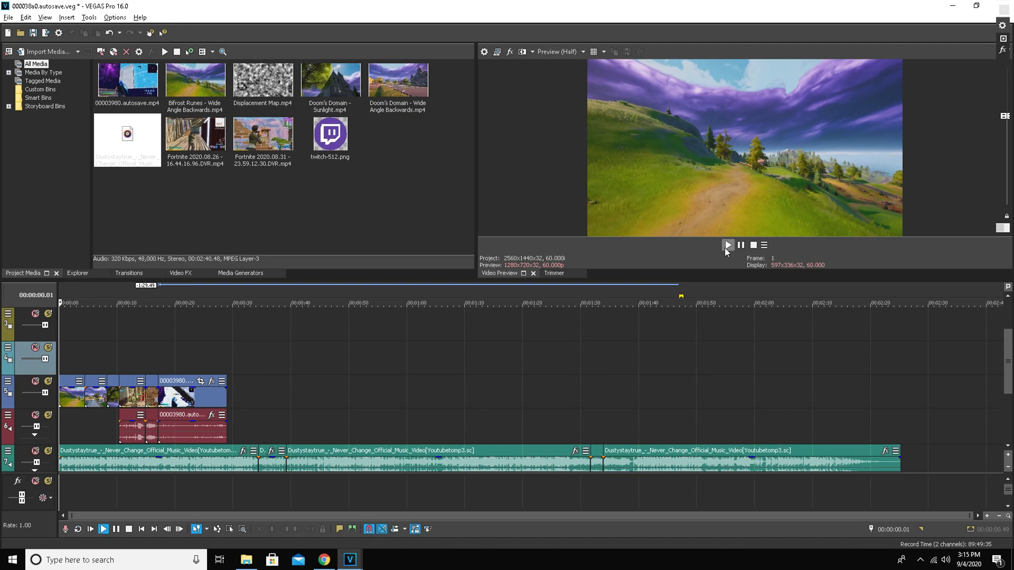
{"action": "left_click", "coordinate": [727, 246]}
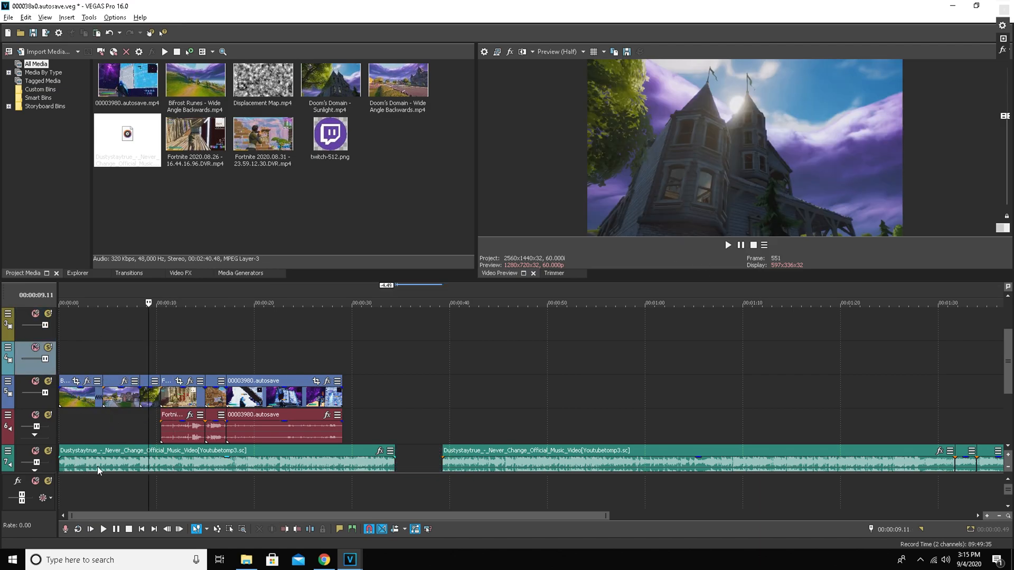
Step: Shift the first music section about 2 seconds later, extend its beginning back to the timeline start and play the sequence
{"action": "left_click_drag", "start_coordinate": [133, 469], "coordinate": [155, 470]}
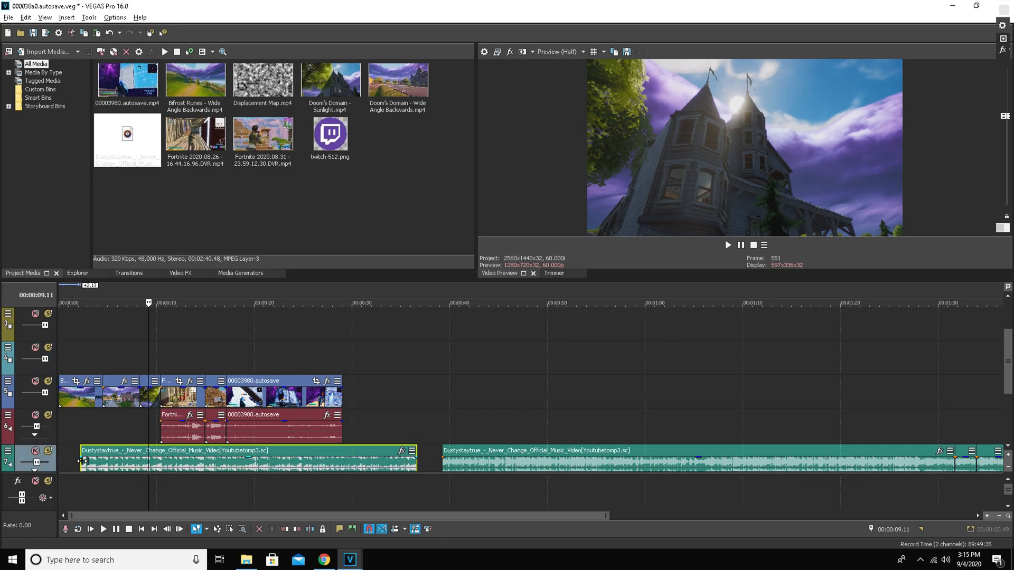
{"action": "left_click_drag", "start_coordinate": [80, 462], "coordinate": [15, 455]}
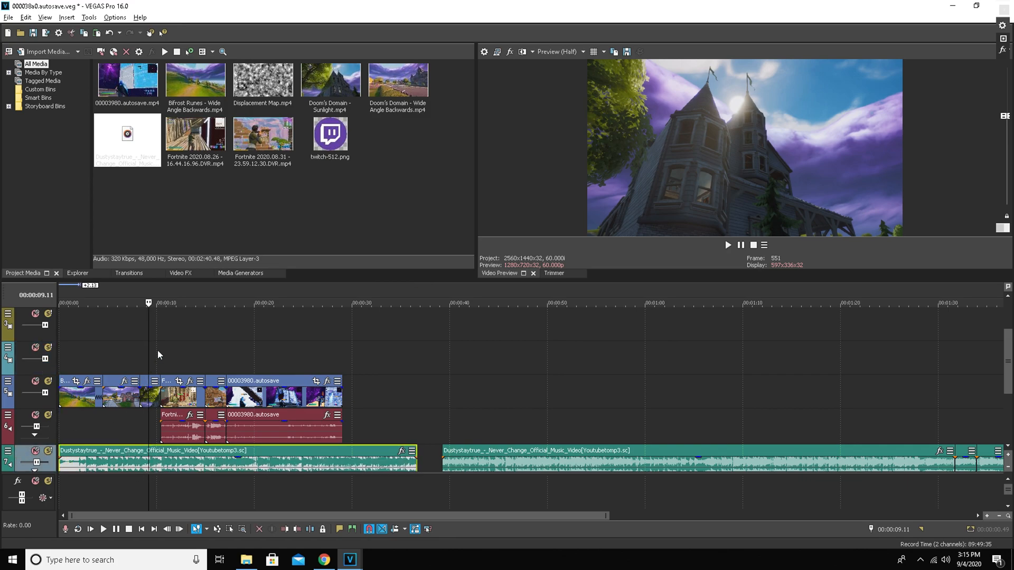
{"action": "left_click", "coordinate": [728, 246]}
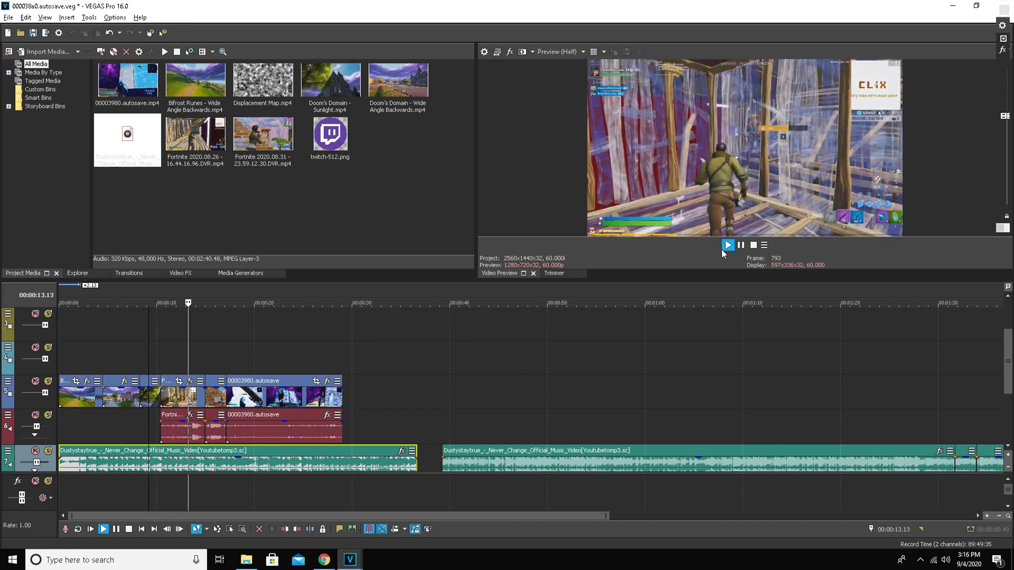
{"action": "left_click", "coordinate": [741, 245]}
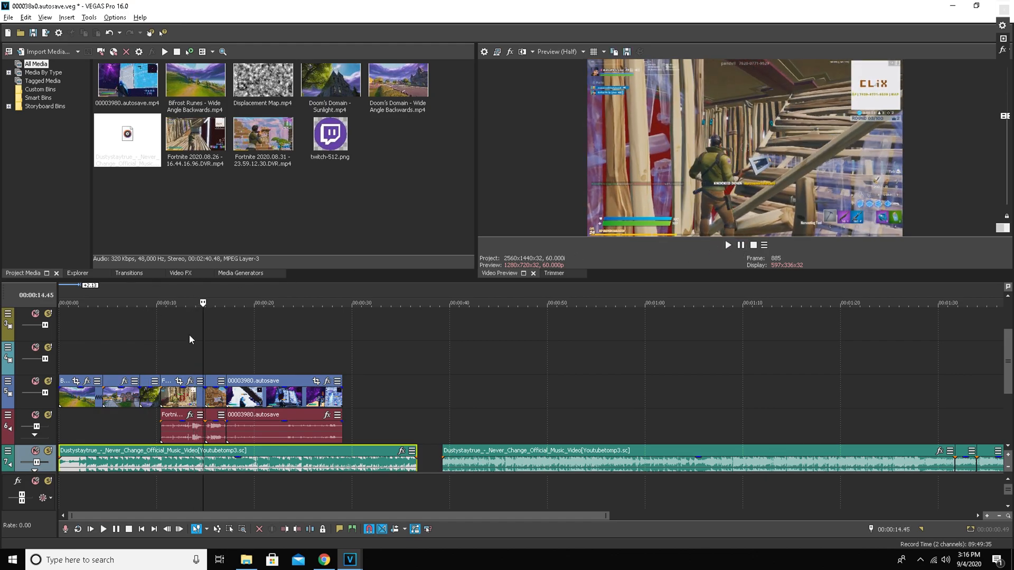
{"action": "key", "text": "ctrl+Home"}
{"action": "left_click", "coordinate": [727, 245]}
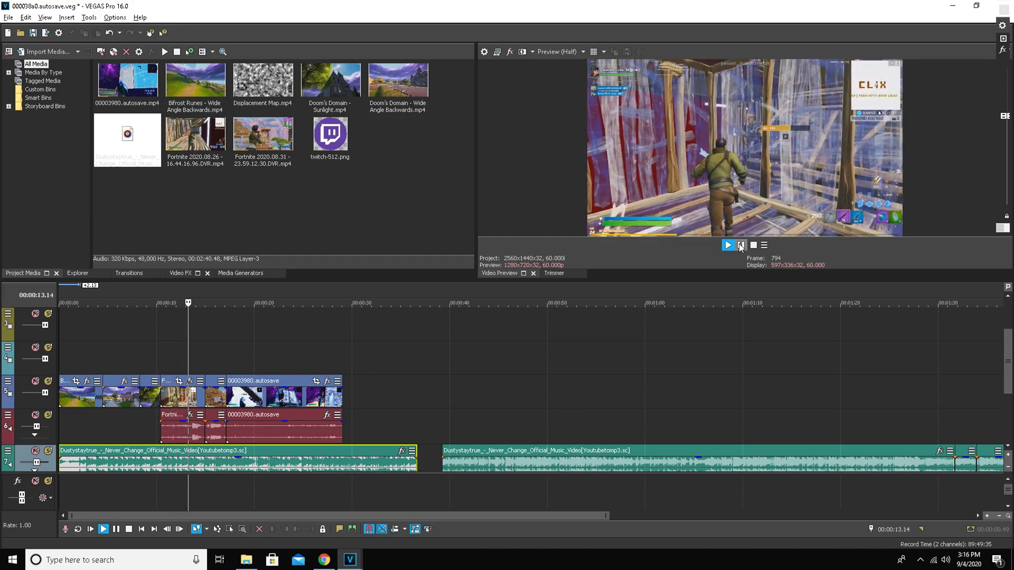
{"action": "left_click", "coordinate": [740, 245]}
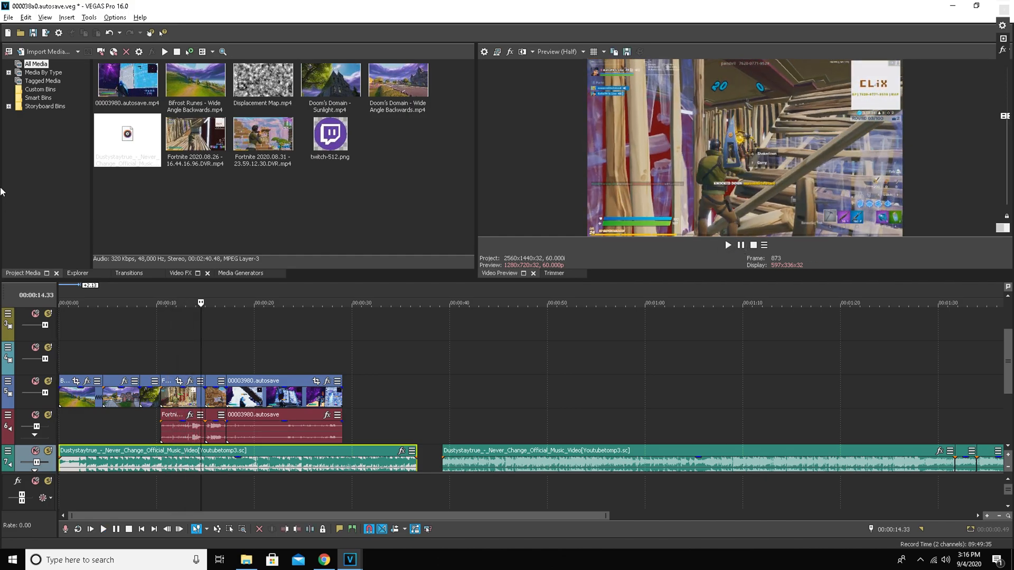
Step: Try shortening the end of the Bifrost Runes clip to about 3.5 seconds, then undo the trim
{"action": "left_click", "coordinate": [101, 363]}
{"action": "key", "text": "Home"}
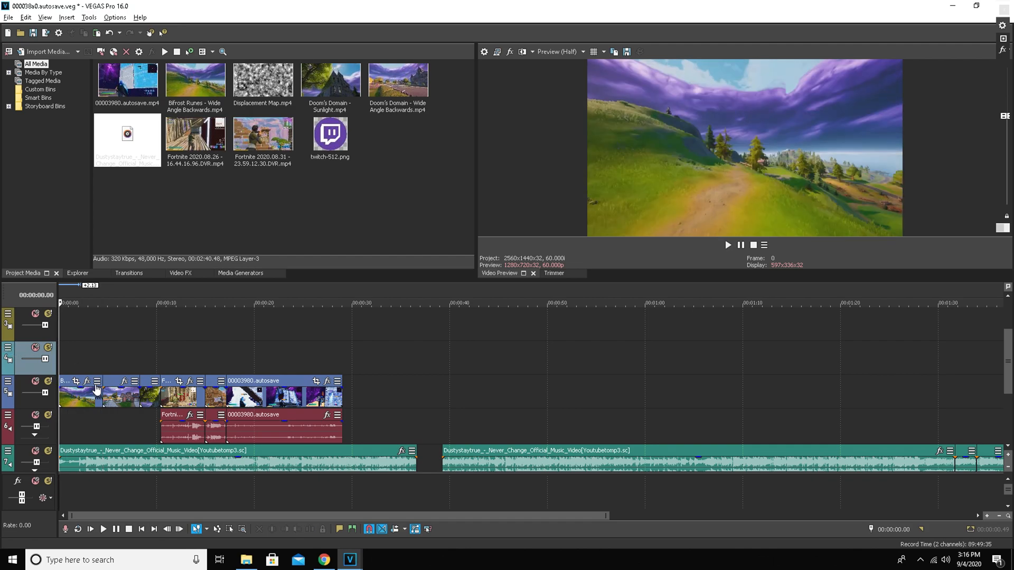
{"action": "left_click", "coordinate": [85, 353]}
{"action": "left_click", "coordinate": [94, 392]}
{"action": "scroll", "coordinate": [132, 376], "scroll_direction": "up", "scroll_amount": 2}
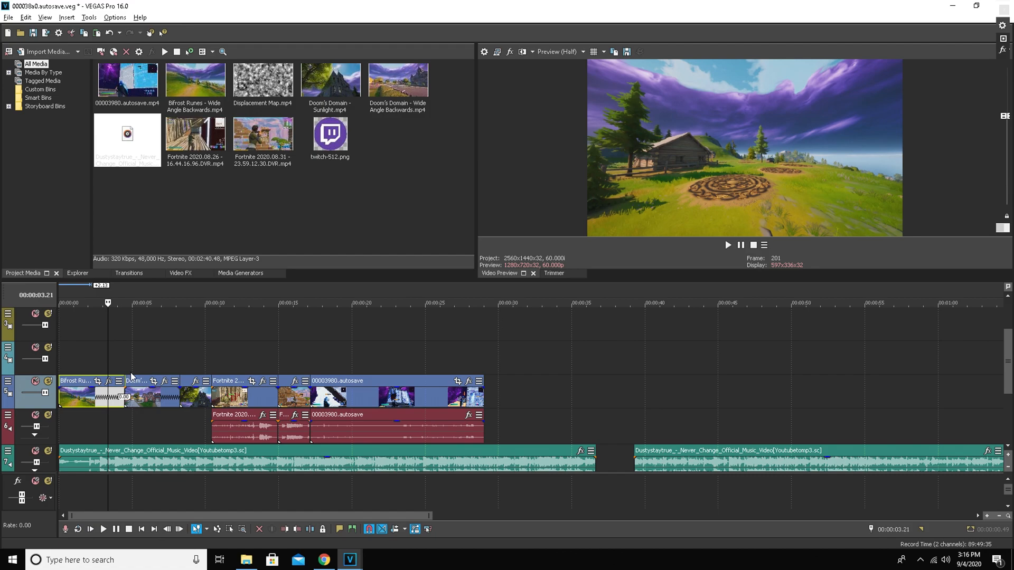
{"action": "left_click_drag", "start_coordinate": [125, 392], "coordinate": [109, 391]}
{"action": "left_click", "coordinate": [110, 391]}
{"action": "left_click", "coordinate": [82, 353]}
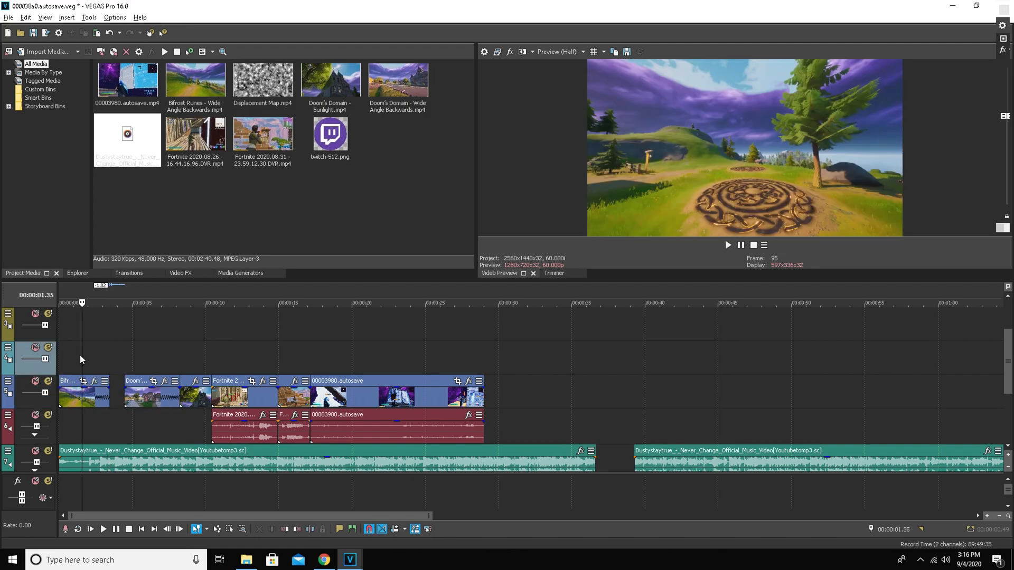
{"action": "left_click_drag", "start_coordinate": [81, 355], "coordinate": [84, 355]}
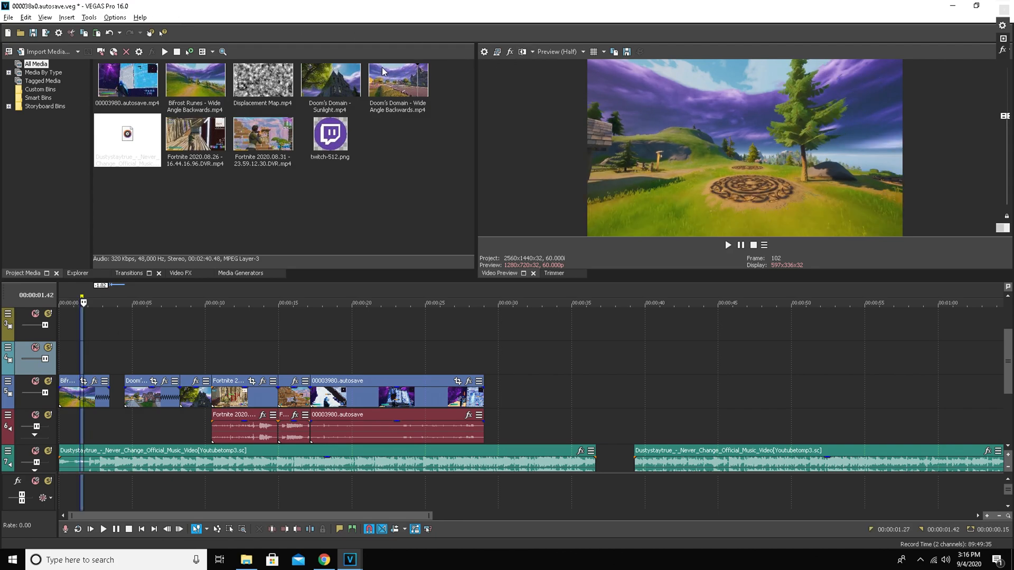
{"action": "left_click", "coordinate": [111, 33]}
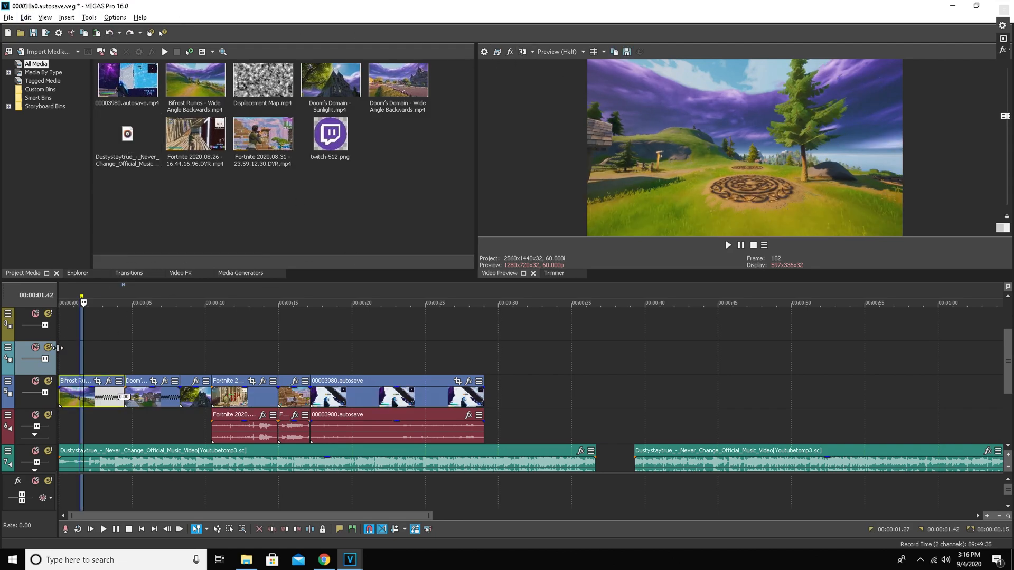
Step: Split the timeline at 00:00:00.30, delete the opening piece of the Bifrost Runes clip and slide the three intro clips back to the start
{"action": "left_click", "coordinate": [76, 356]}
{"action": "left_click", "coordinate": [66, 352]}
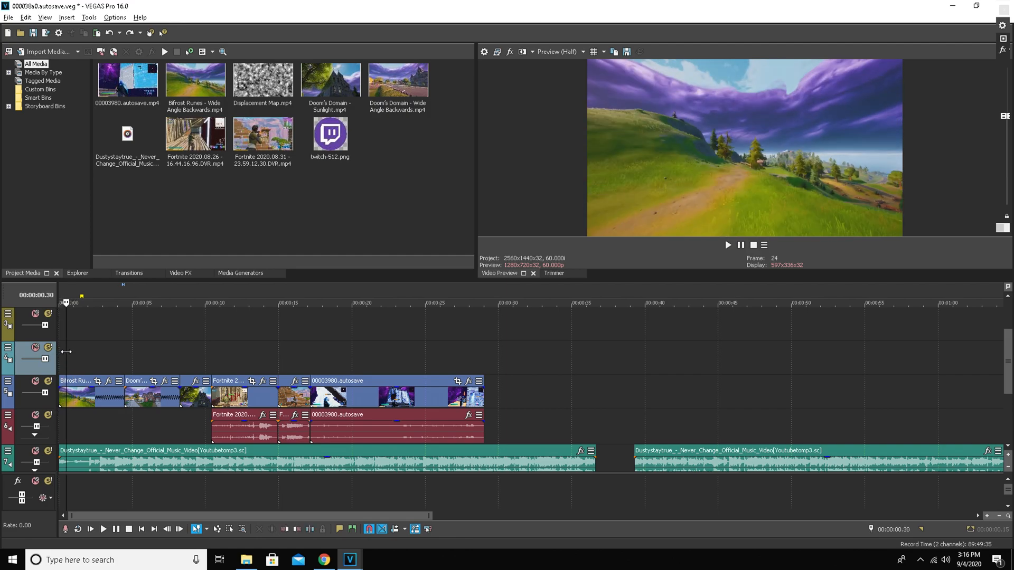
{"action": "left_click", "coordinate": [66, 351]}
{"action": "left_click", "coordinate": [65, 350]}
{"action": "left_click", "coordinate": [66, 349]}
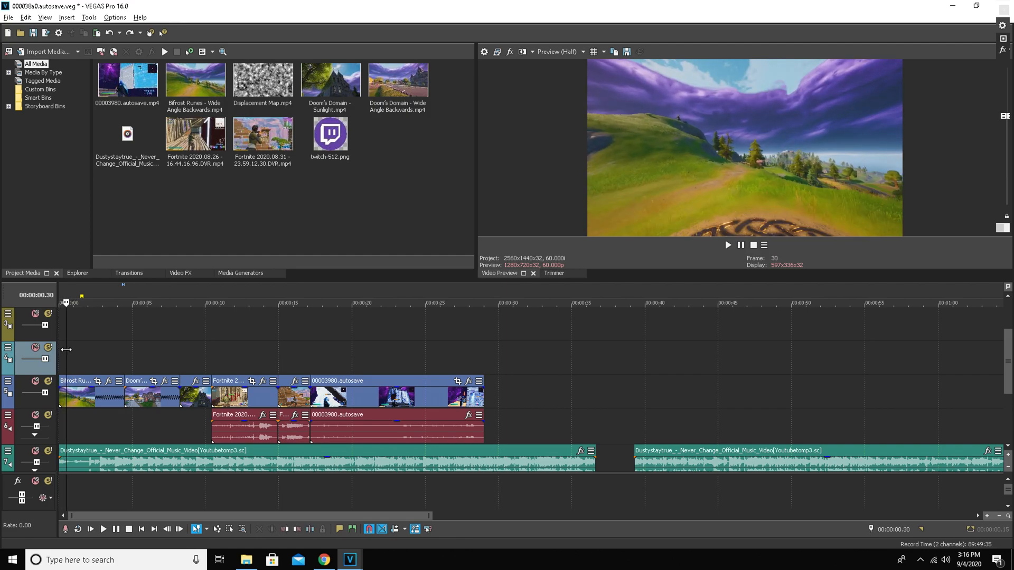
{"action": "right_click", "coordinate": [62, 391]}
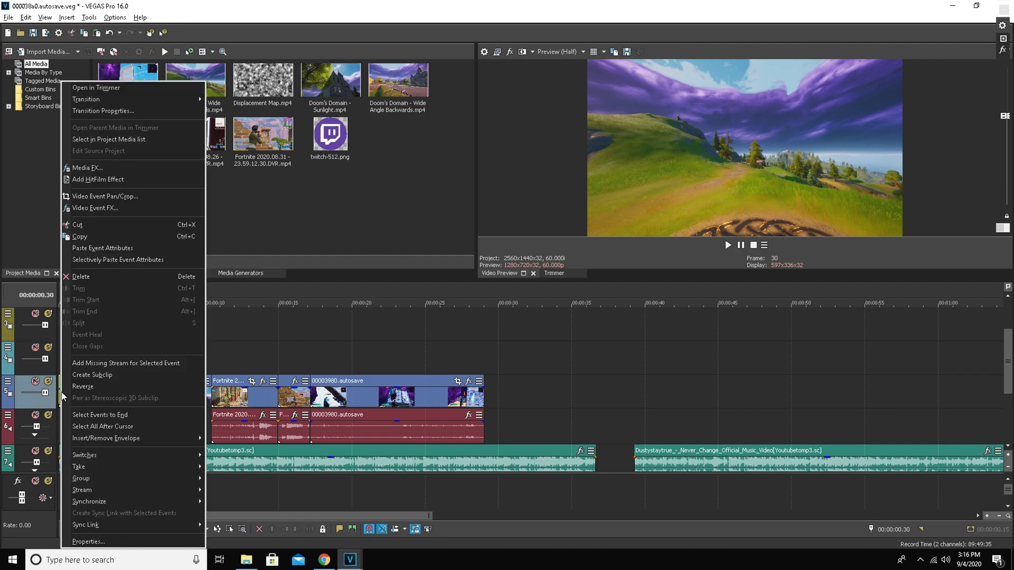
{"action": "left_click", "coordinate": [85, 278]}
{"action": "left_click_drag", "start_coordinate": [90, 399], "coordinate": [84, 399]}
{"action": "left_click_drag", "start_coordinate": [157, 397], "coordinate": [194, 399]}
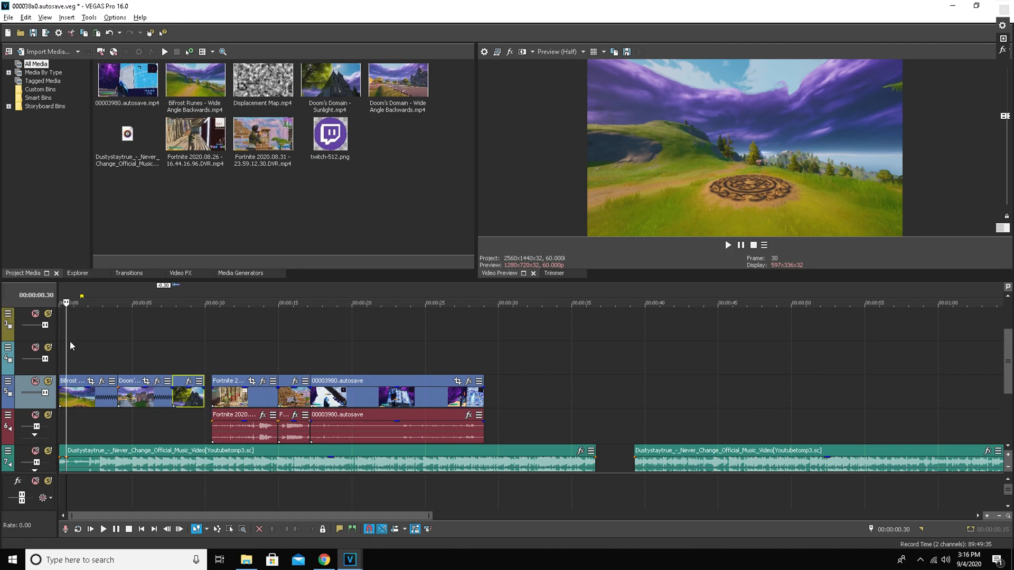
Step: Play the intro from the timeline start to about 3 seconds
{"action": "left_click_drag", "start_coordinate": [67, 343], "coordinate": [5, 328]}
{"action": "left_click", "coordinate": [727, 245]}
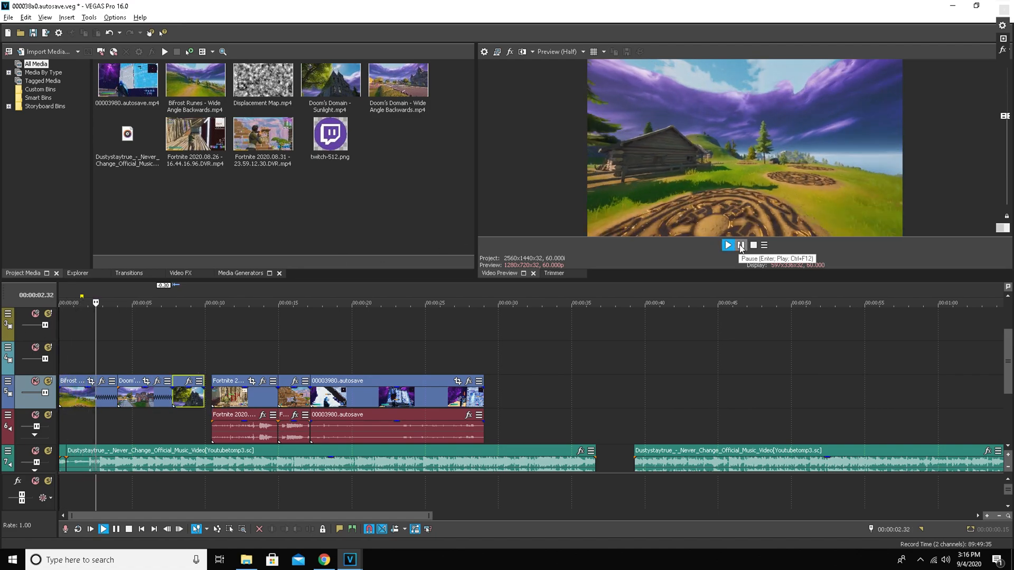
{"action": "left_click", "coordinate": [741, 245]}
{"action": "left_click", "coordinate": [741, 246]}
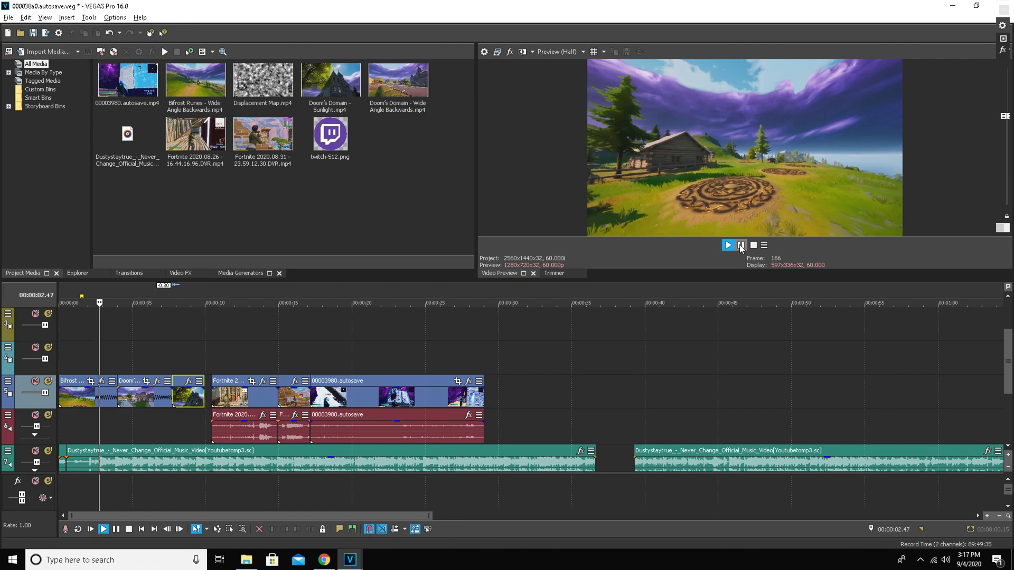
{"action": "left_click", "coordinate": [740, 246]}
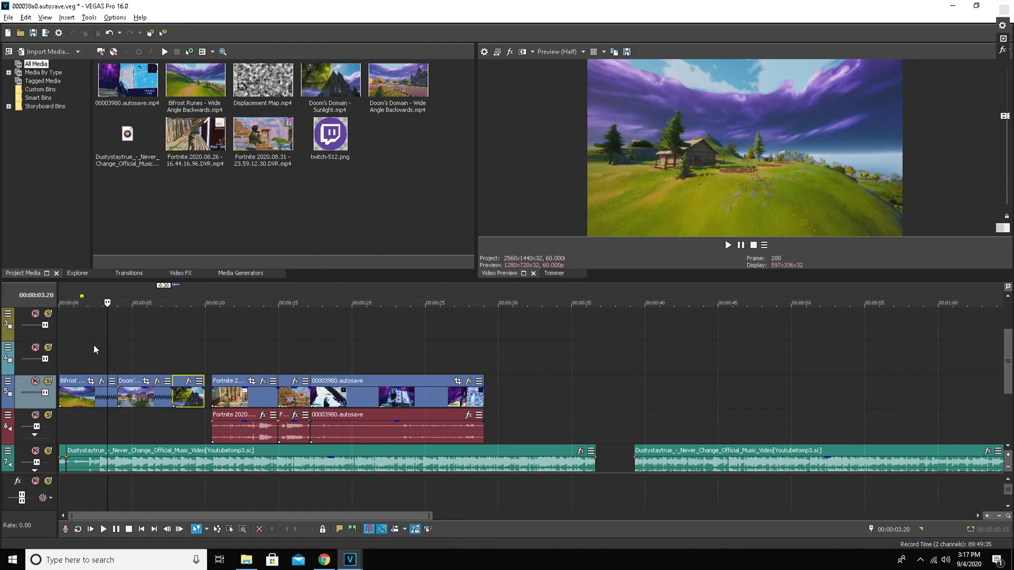
Step: Try shortening the Bifrost Runes clip to about 2.5 seconds and placing a shortened Doom's Domain wide-angle clip directly after it
{"action": "left_click", "coordinate": [96, 349]}
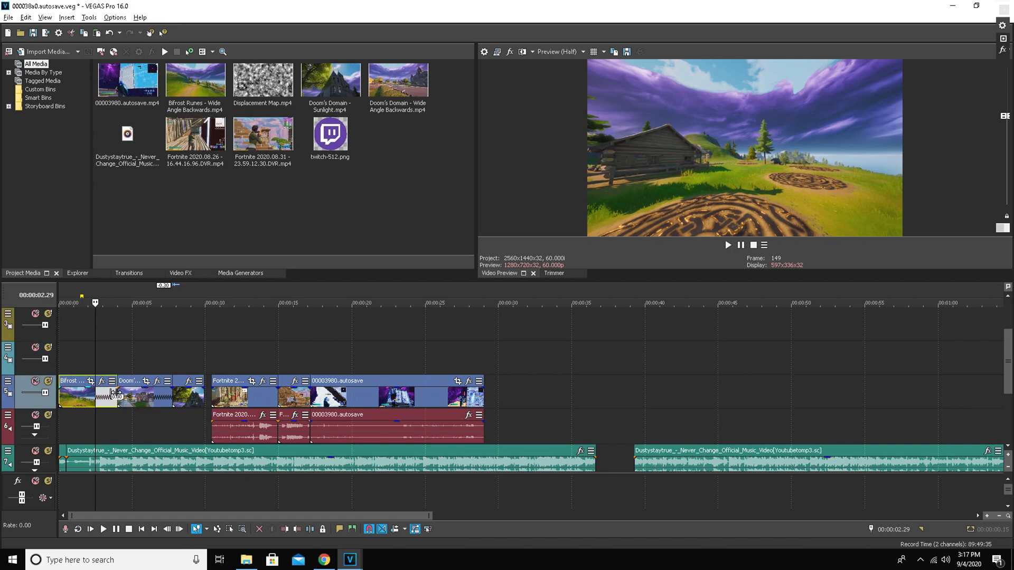
{"action": "left_click_drag", "start_coordinate": [117, 396], "coordinate": [95, 393]}
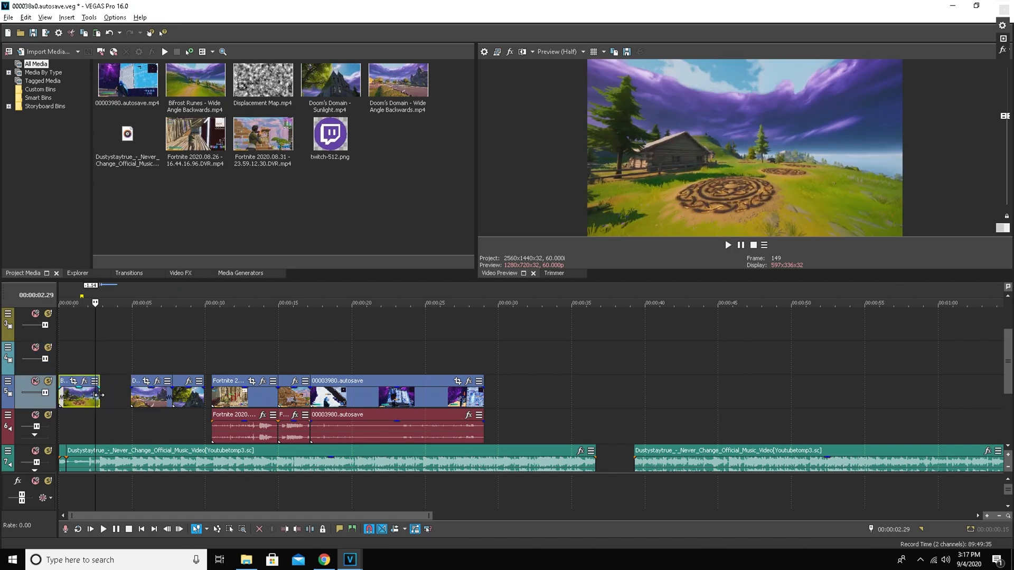
{"action": "left_click_drag", "start_coordinate": [164, 401], "coordinate": [109, 384]}
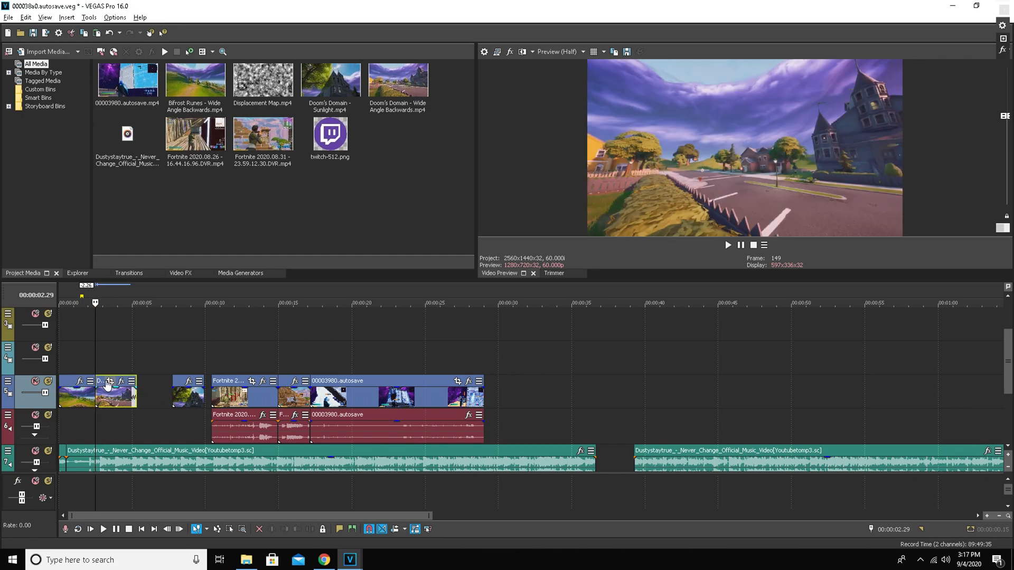
Step: Play the sequence from about 2 seconds into the first gameplay clip
{"action": "left_click", "coordinate": [90, 341]}
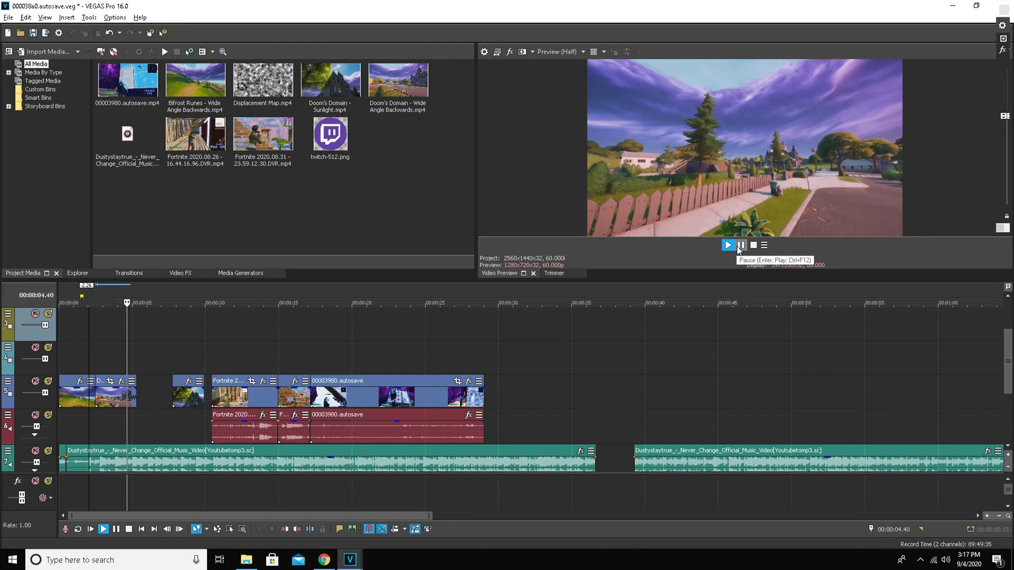
{"action": "left_click", "coordinate": [739, 246]}
{"action": "left_click", "coordinate": [732, 248]}
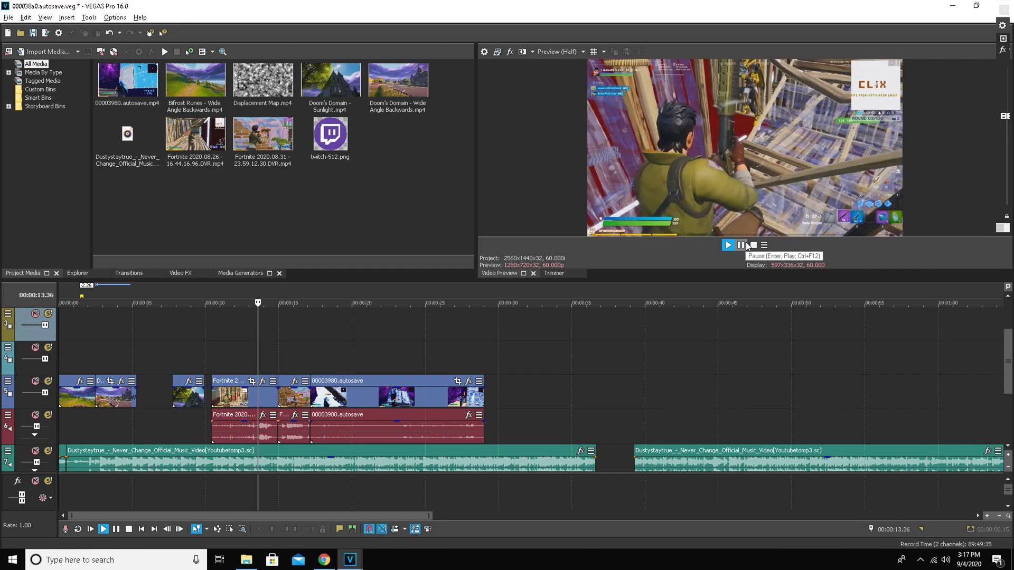
{"action": "left_click", "coordinate": [744, 244]}
Step: Extend the end of the Doom's Domain Sunlight clip by about half a second to meet the first gameplay clip
{"action": "left_click", "coordinate": [191, 398]}
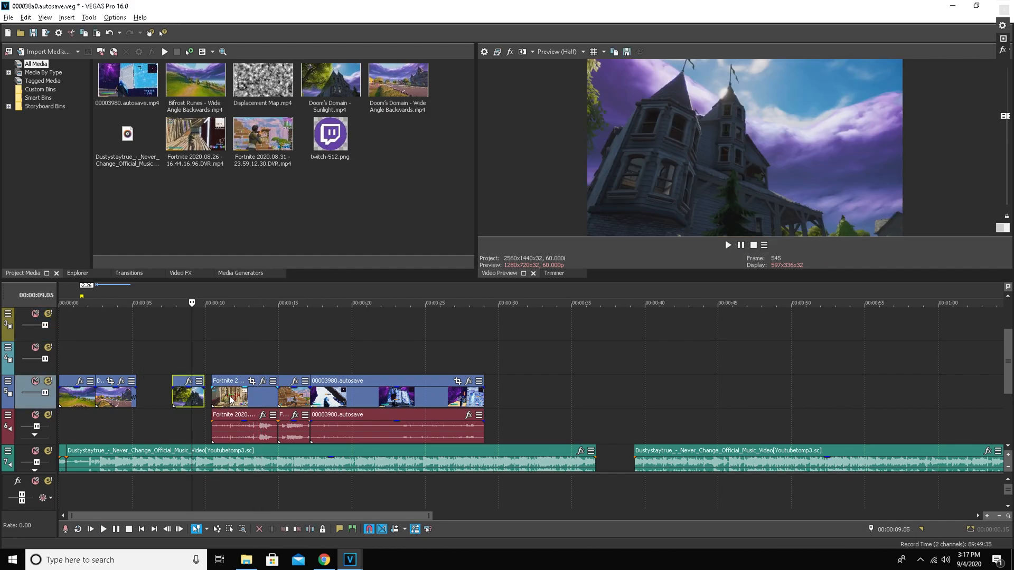
{"action": "left_click_drag", "start_coordinate": [203, 397], "coordinate": [210, 396]}
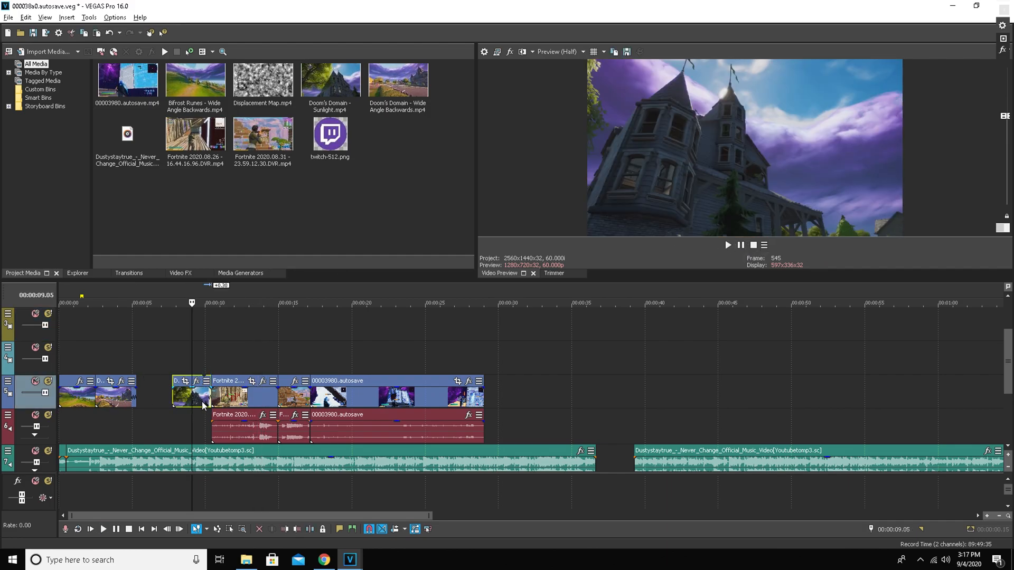
{"action": "left_click", "coordinate": [201, 405]}
{"action": "scroll", "coordinate": [206, 371], "scroll_direction": "up", "scroll_amount": 2}
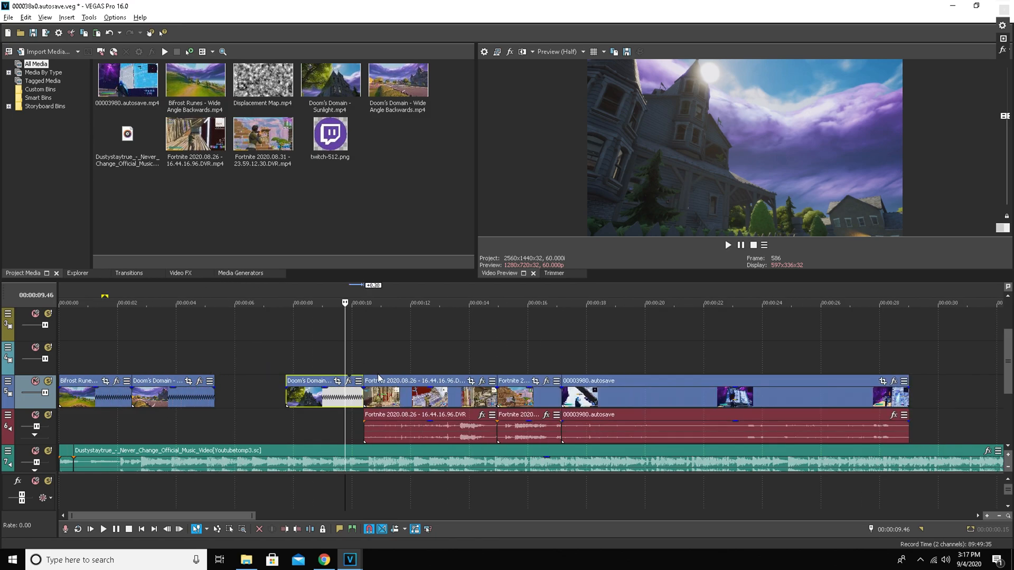
{"action": "left_click", "coordinate": [351, 361]}
{"action": "left_click_drag", "start_coordinate": [351, 362], "coordinate": [350, 362]}
{"action": "left_click", "coordinate": [357, 400]}
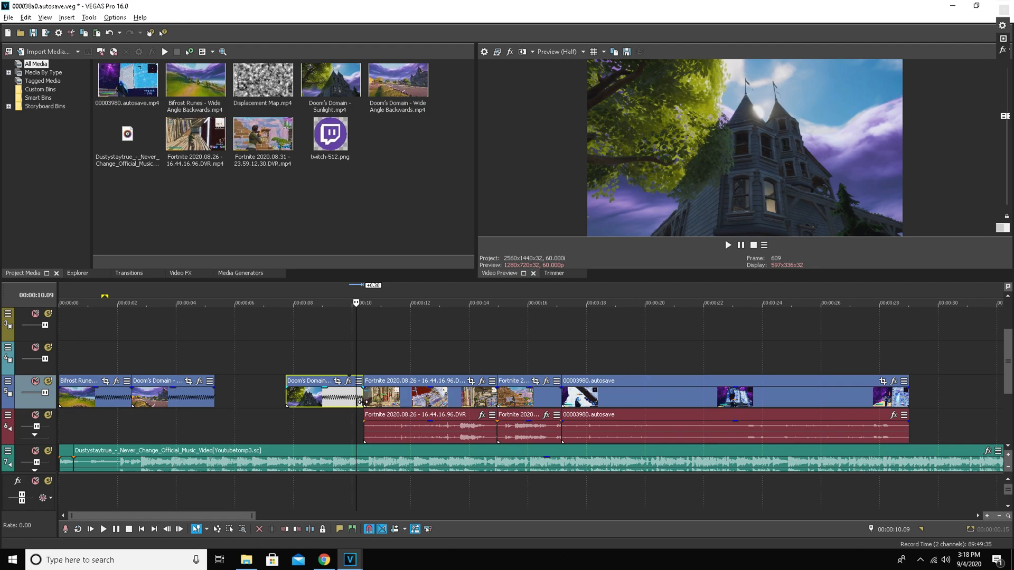
{"action": "mouse_move", "coordinate": [361, 392]}
{"action": "left_mouse_down"}
{"action": "mouse_move", "coordinate": [383, 392]}
{"action": "mouse_move", "coordinate": [362, 392]}
{"action": "left_mouse_up"}
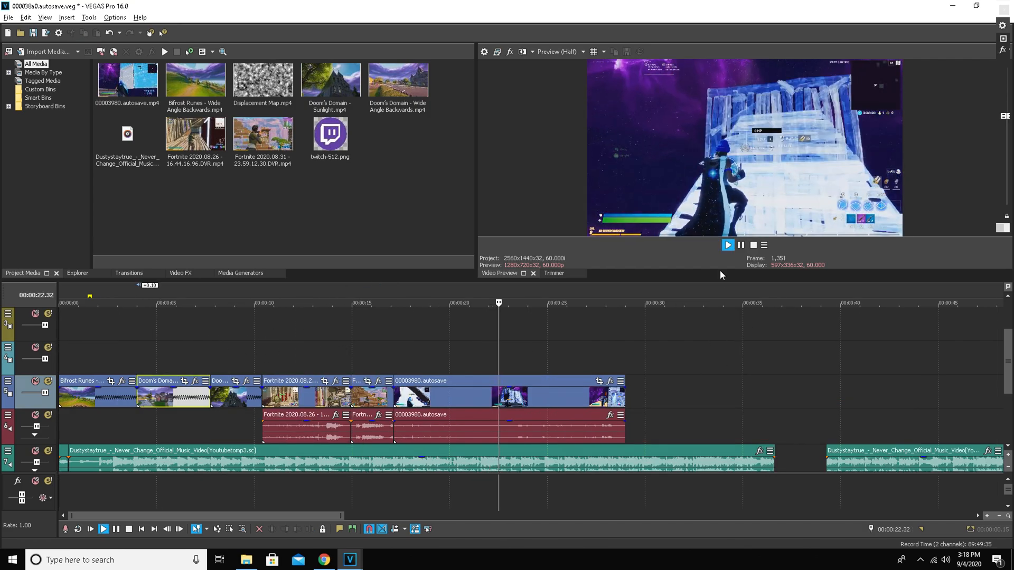
Step: Stop playback and place a marker at 00:00:24.52 over the 00003980.autosave clip
{"action": "left_click", "coordinate": [742, 244]}
{"action": "left_click", "coordinate": [546, 353]}
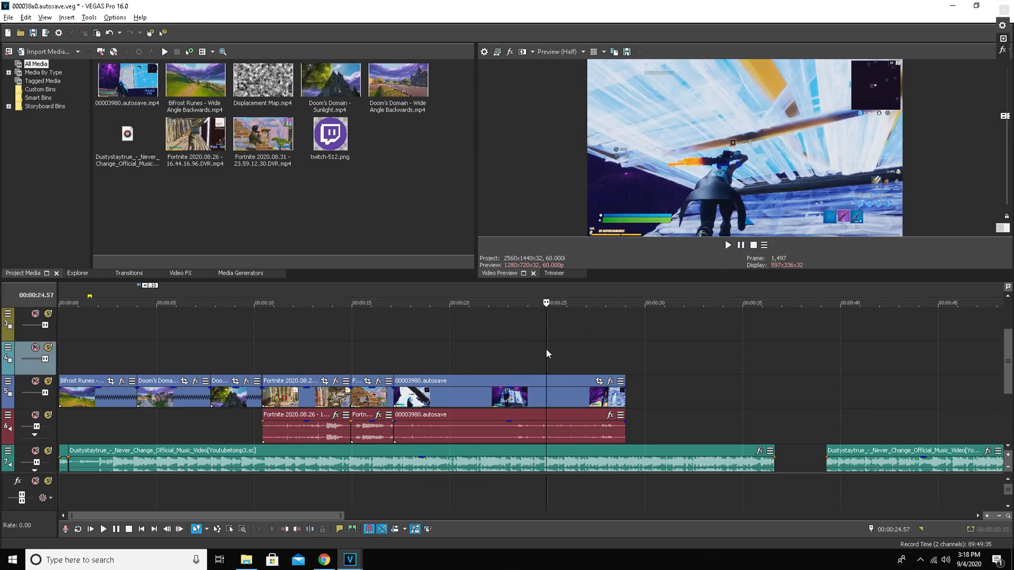
{"action": "key", "text": "Left"}
{"action": "key", "text": "Left"}
{"action": "key", "text": "Left"}
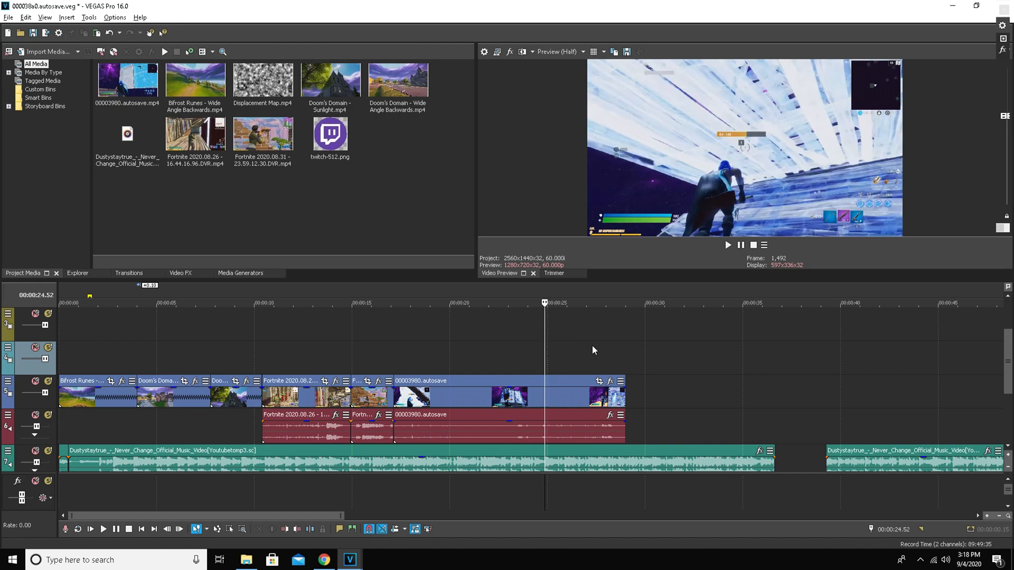
{"action": "key", "text": "m"}
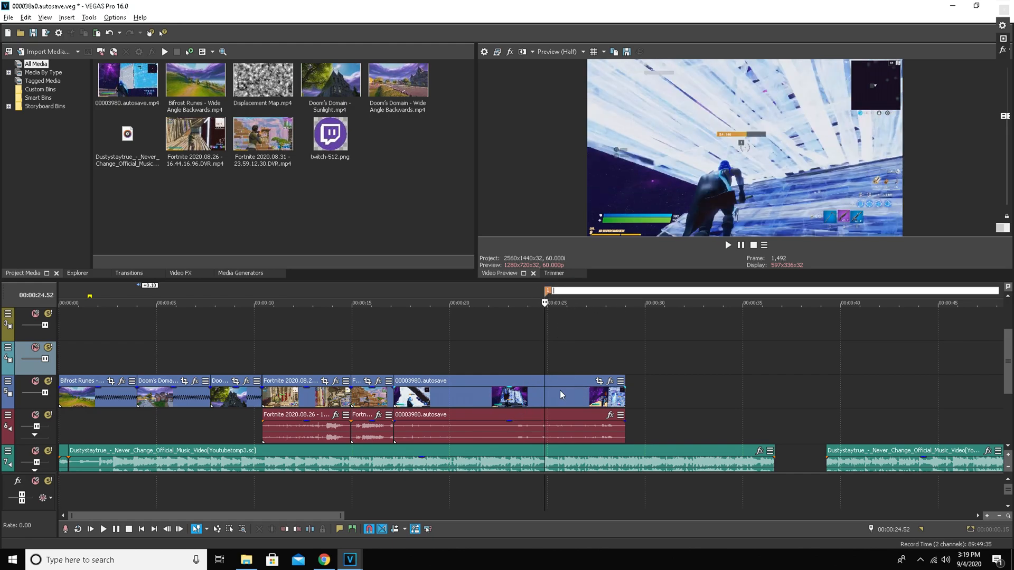
Step: Shift the 00003980.autosave clip about 3.2 seconds earlier and trim its start so it directly follows the Fortnite 2020.08.31 clip
{"action": "left_click_drag", "start_coordinate": [526, 401], "coordinate": [467, 394]}
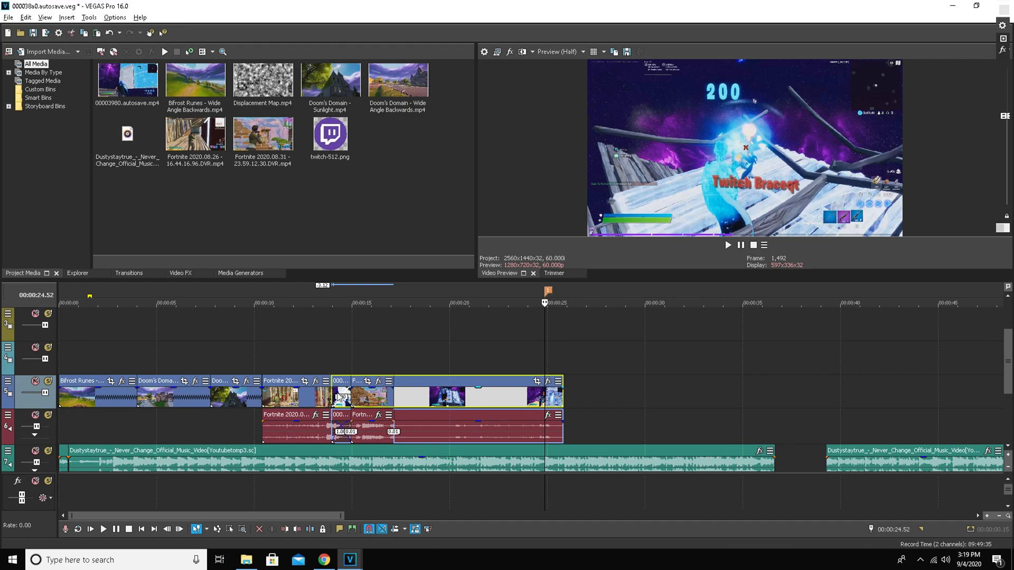
{"action": "left_click_drag", "start_coordinate": [334, 393], "coordinate": [371, 392]}
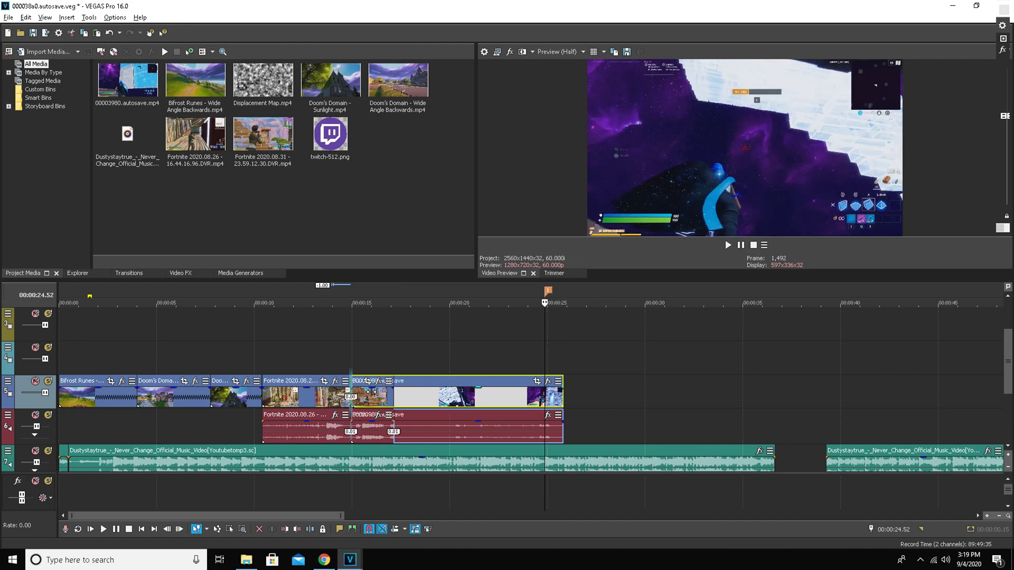
{"action": "left_click_drag", "start_coordinate": [408, 401], "coordinate": [306, 349]}
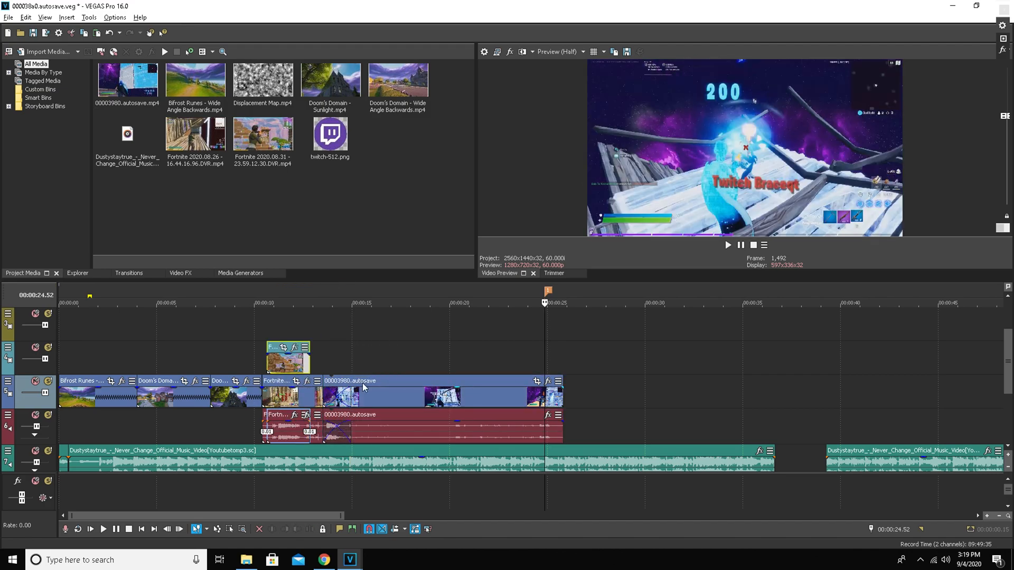
{"action": "left_click_drag", "start_coordinate": [321, 391], "coordinate": [442, 399]}
{"action": "left_click_drag", "start_coordinate": [292, 365], "coordinate": [376, 397]}
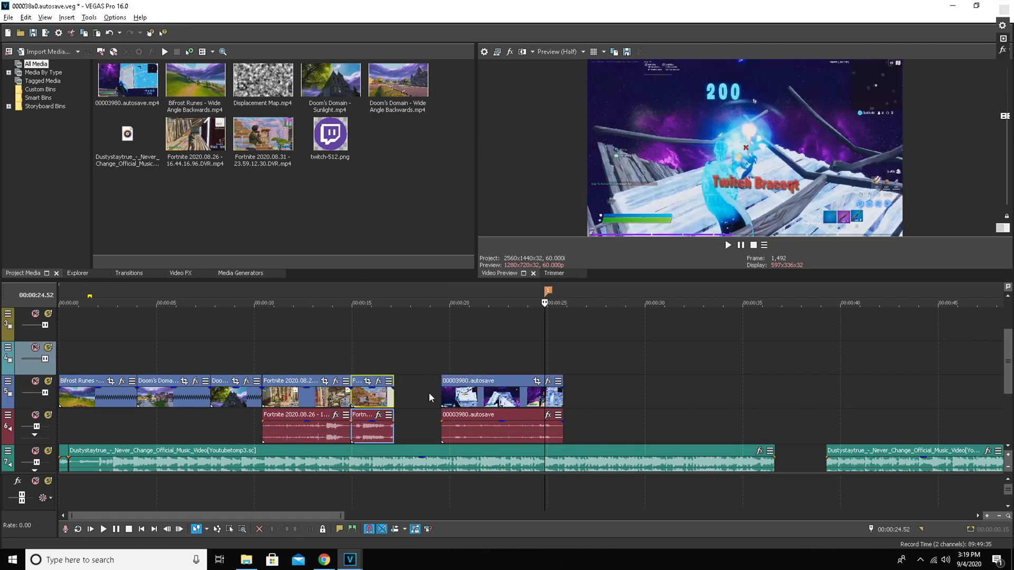
{"action": "left_click_drag", "start_coordinate": [442, 402], "coordinate": [394, 399]}
Step: Play the transition from the Fortnite 2020.08.31 clip into the 00003980.autosave clip
{"action": "left_click", "coordinate": [370, 332]}
{"action": "scroll", "coordinate": [369, 332], "scroll_direction": "down", "scroll_amount": 1}
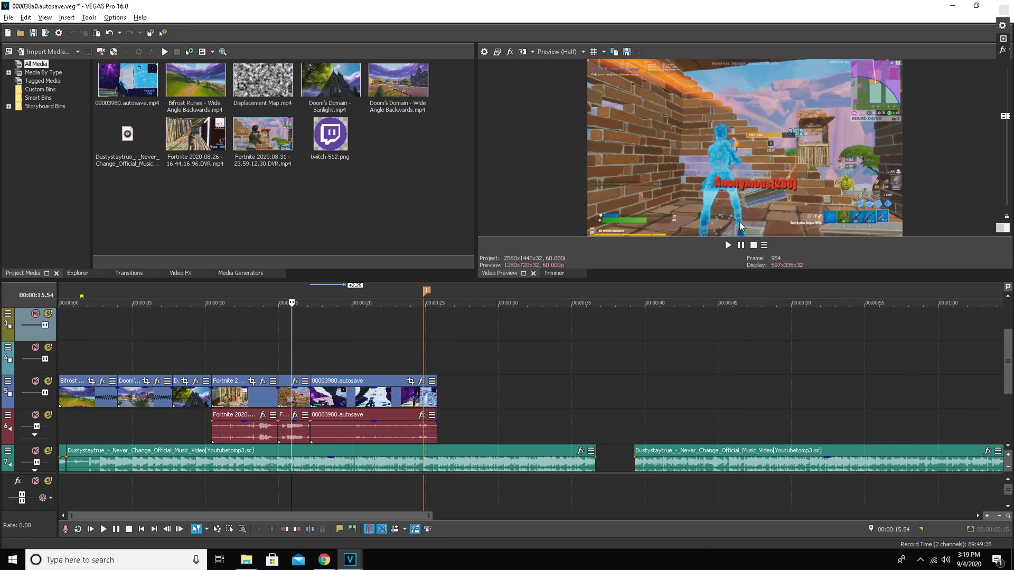
{"action": "left_click", "coordinate": [728, 245]}
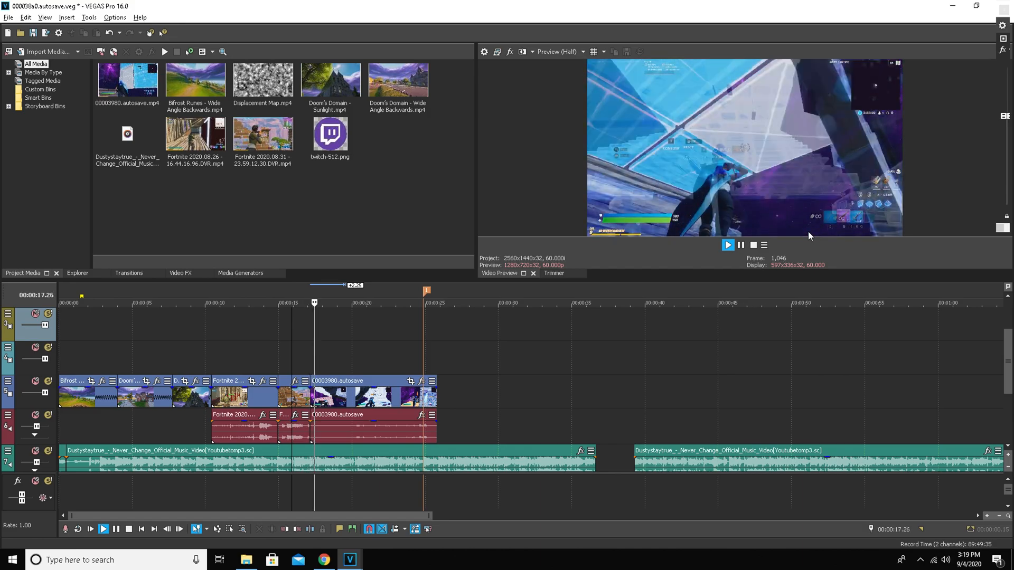
{"action": "left_click", "coordinate": [741, 248]}
Step: Extend the end of the Fortnite 2020.08.31 clip by about 0.4 seconds and trim the start of the 00003980.autosave clip to match
{"action": "left_click", "coordinate": [308, 349]}
{"action": "left_click", "coordinate": [308, 397]}
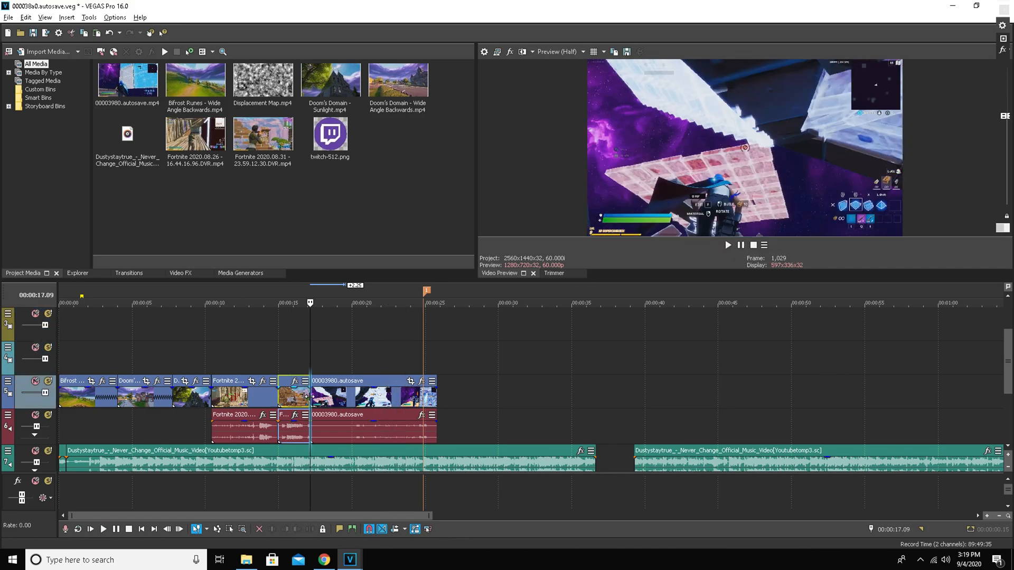
{"action": "left_click_drag", "start_coordinate": [313, 397], "coordinate": [313, 401]}
Step: Play the gameplay section from about 14 seconds up to the marker
{"action": "left_click", "coordinate": [265, 358]}
{"action": "left_click", "coordinate": [728, 245]}
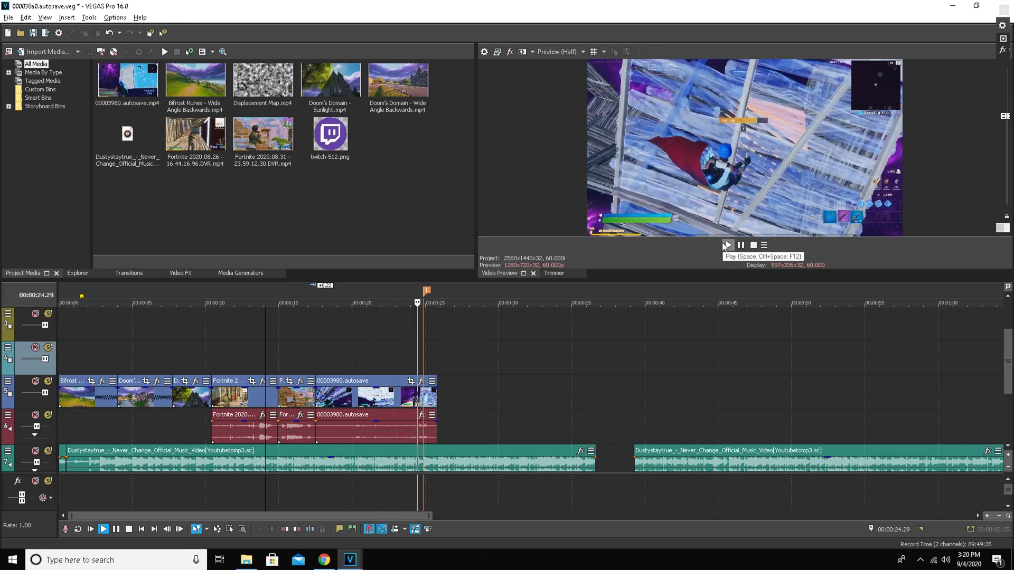
{"action": "left_click", "coordinate": [742, 245]}
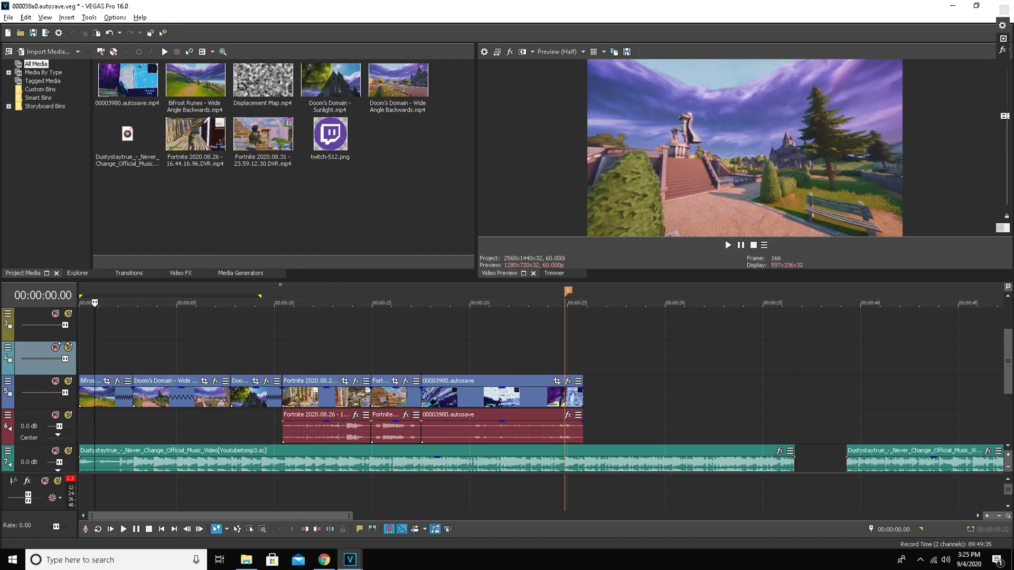
Step: Check the intro frames at about 1 and 5 seconds, then return the playhead to the timeline start
{"action": "left_click_drag", "start_coordinate": [63, 344], "coordinate": [80, 497]}
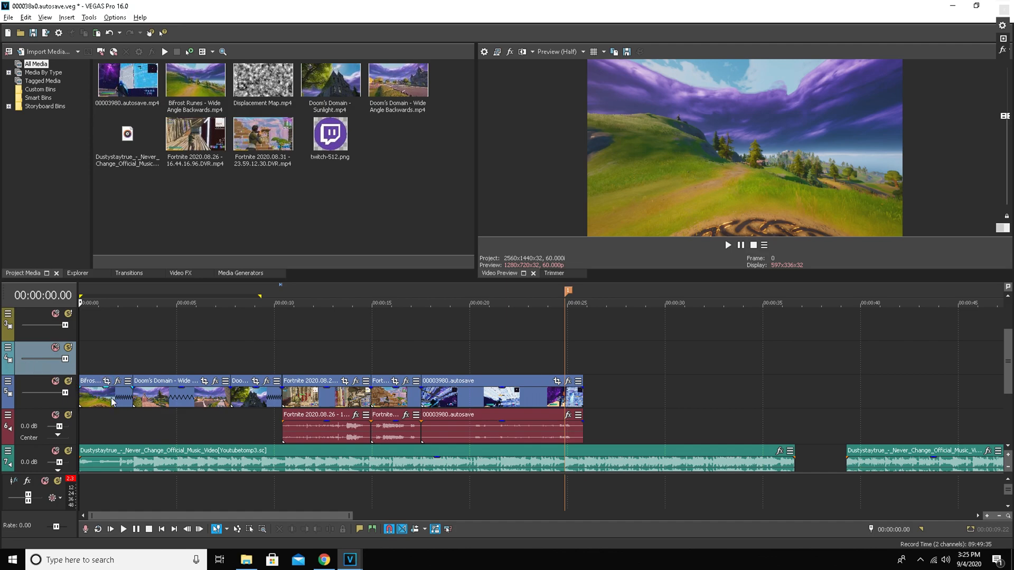
{"action": "left_click", "coordinate": [100, 339]}
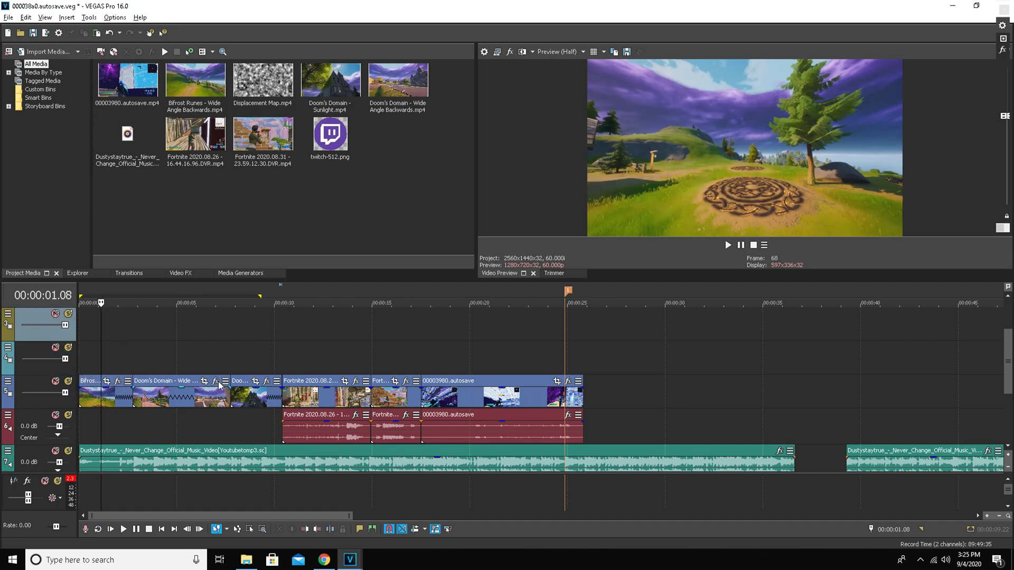
{"action": "left_click", "coordinate": [173, 352]}
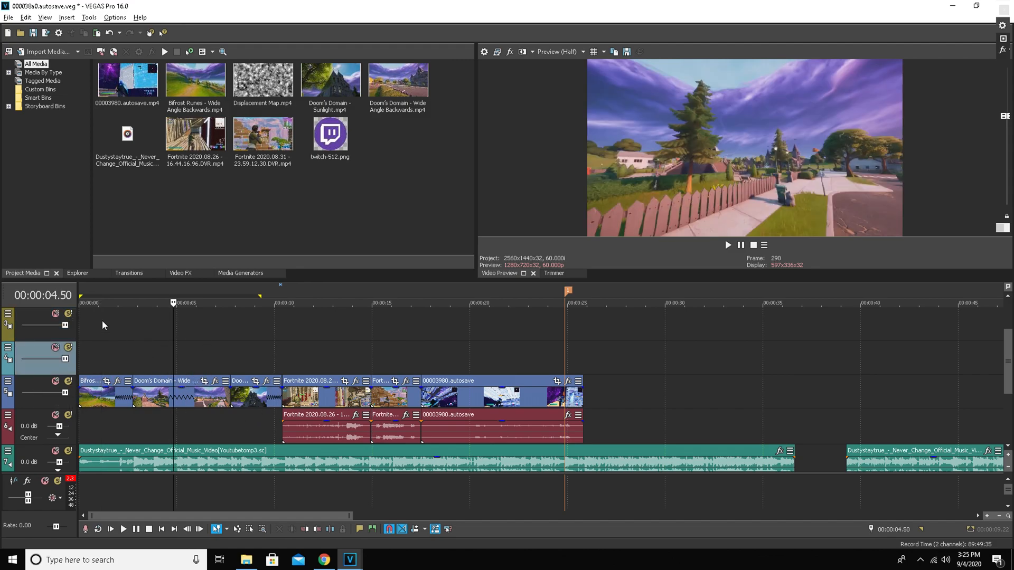
{"action": "key", "text": "Home"}
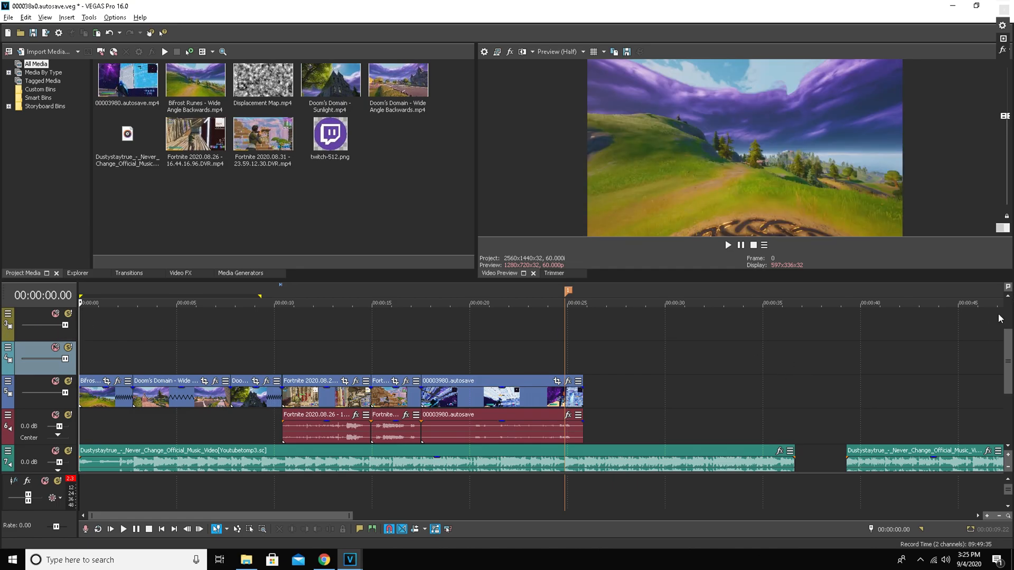
Step: Delete the second section of the Dustystaytrue music from its audio track
{"action": "left_click_drag", "start_coordinate": [1009, 353], "coordinate": [1009, 378]}
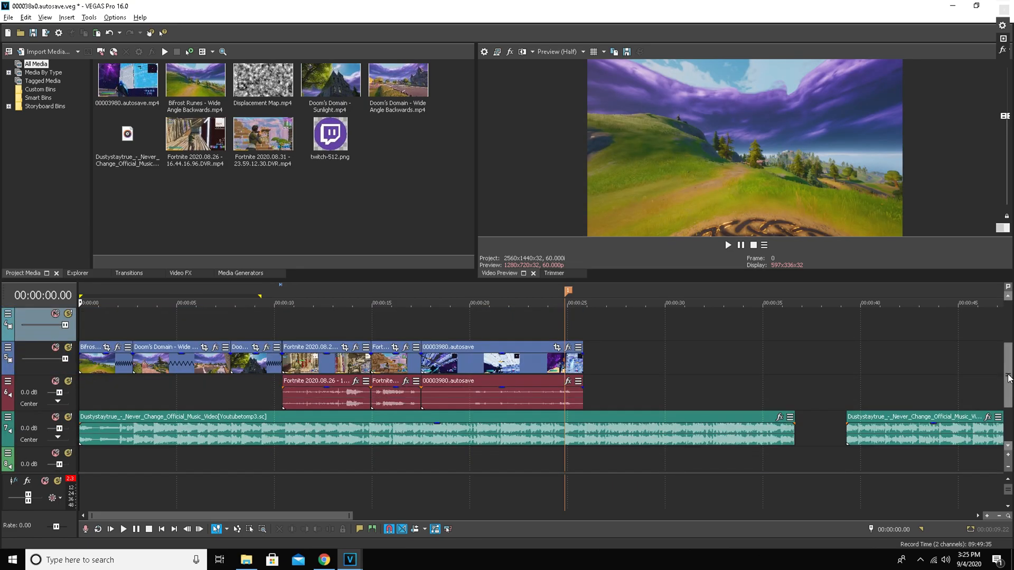
{"action": "right_click", "coordinate": [865, 432]}
{"action": "left_click", "coordinate": [934, 167]}
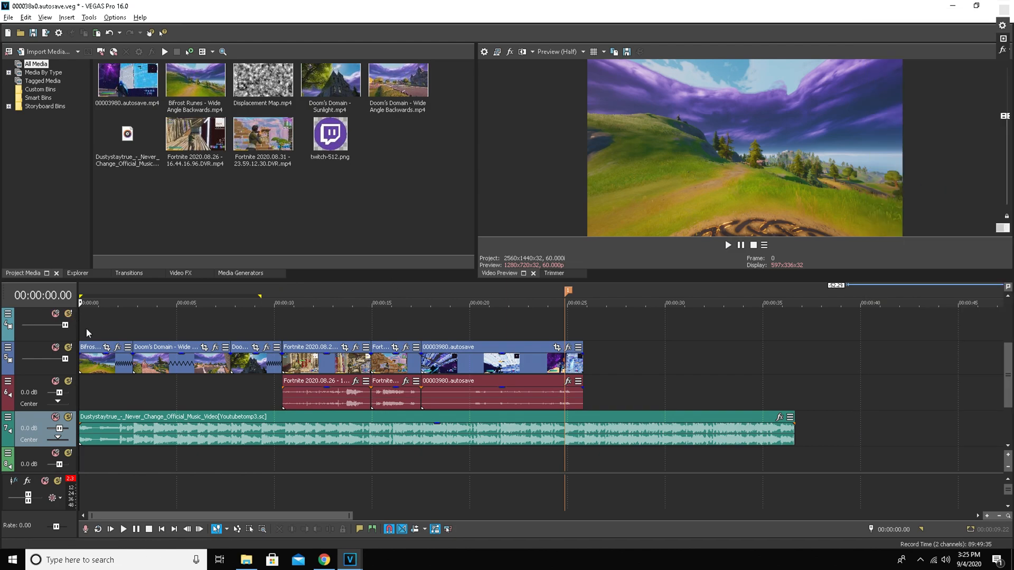
Step: Play the intro from the timeline start to about 9 seconds
{"action": "left_click", "coordinate": [728, 245]}
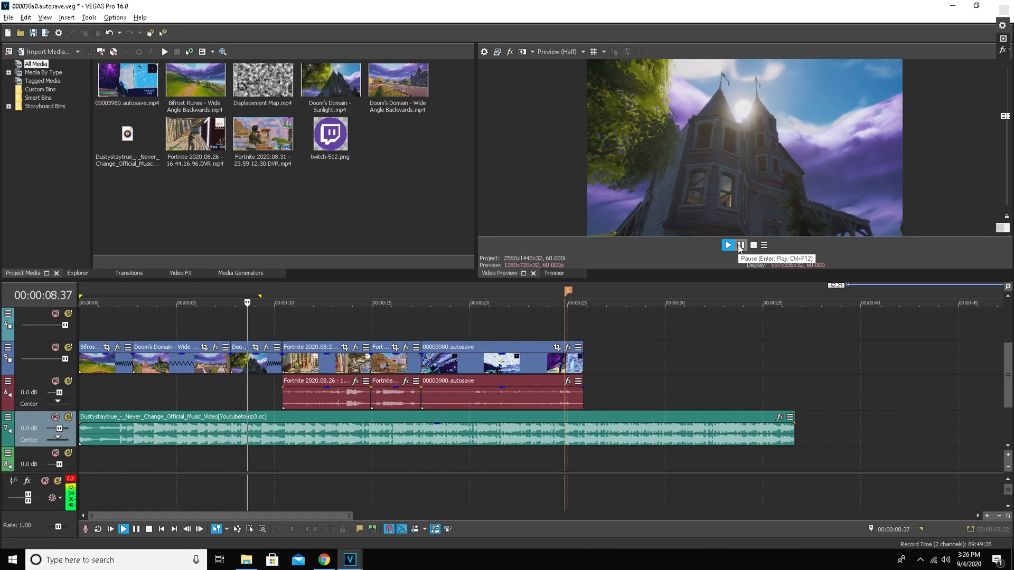
{"action": "left_click", "coordinate": [741, 245]}
Step: Try to time-stretch the end of the Doom's Domain - Wide Angle Backwards clip on the video track
{"action": "left_click", "coordinate": [181, 331]}
{"action": "left_click", "coordinate": [198, 359]}
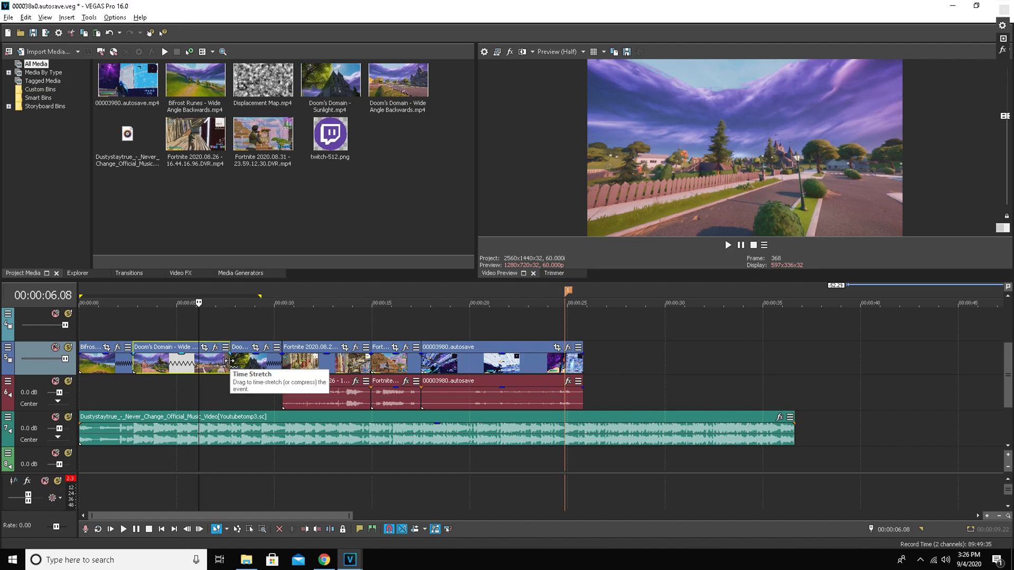
{"action": "left_click_drag", "start_coordinate": [230, 360], "coordinate": [621, 384]}
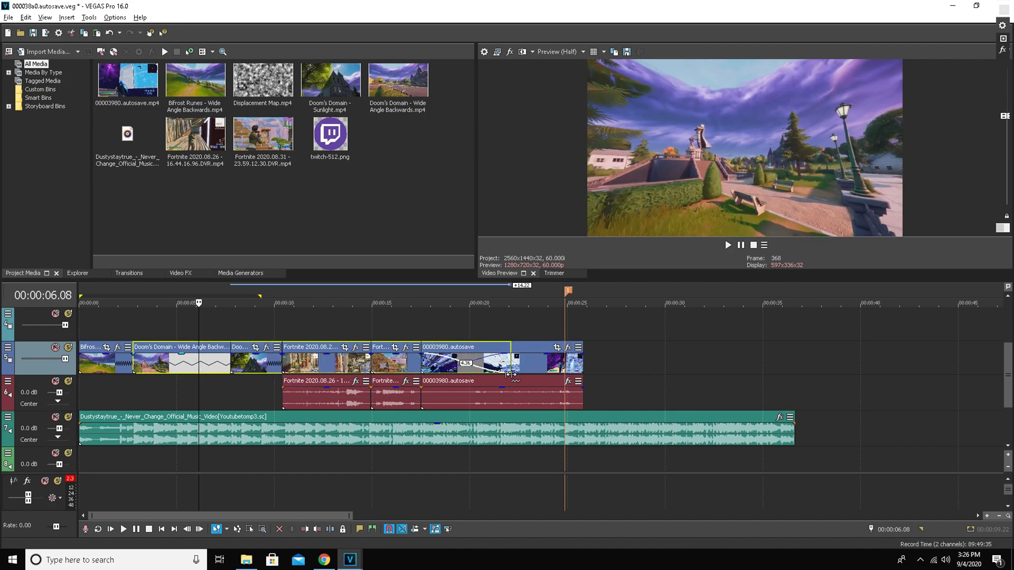
{"action": "left_click_drag", "start_coordinate": [510, 374], "coordinate": [230, 365]}
Step: Replace the Doom's Domain - Wide Angle Backwards clip with a fresh copy from the project media, trimmed to end where the Doom's Domain - Sunlight clip begins
{"action": "right_click", "coordinate": [160, 357]}
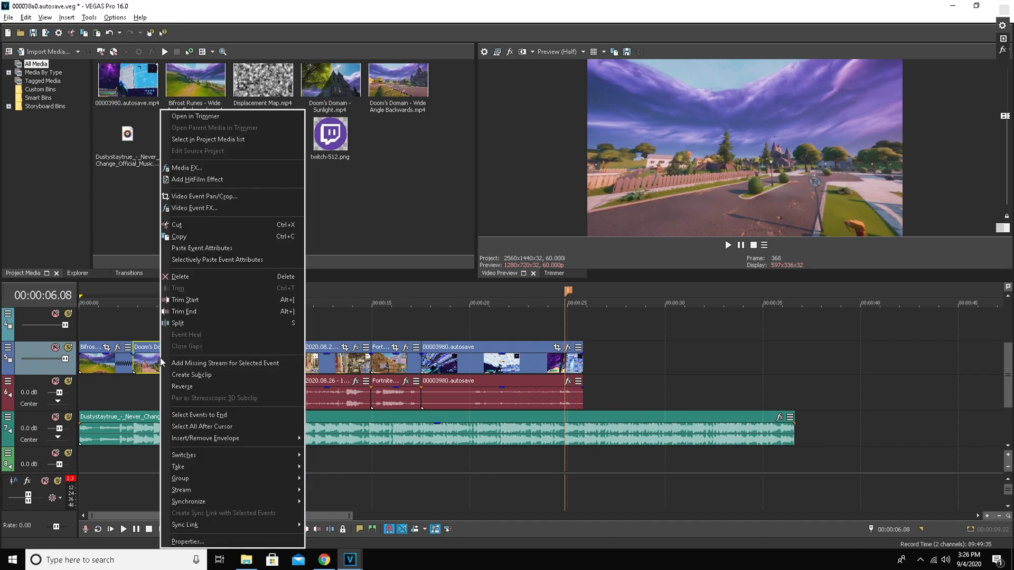
{"action": "left_click", "coordinate": [210, 275]}
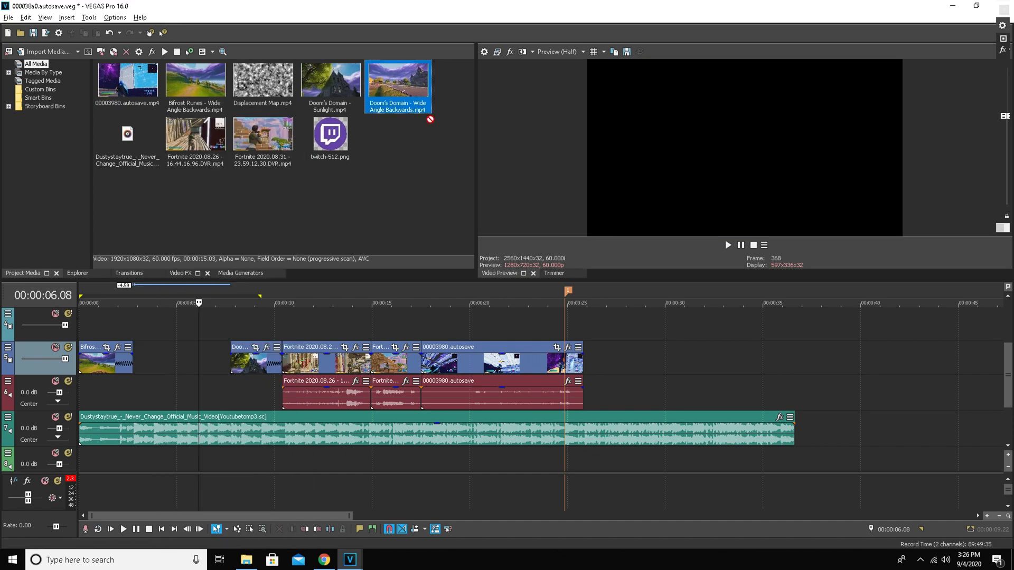
{"action": "left_click_drag", "start_coordinate": [144, 359], "coordinate": [140, 359]}
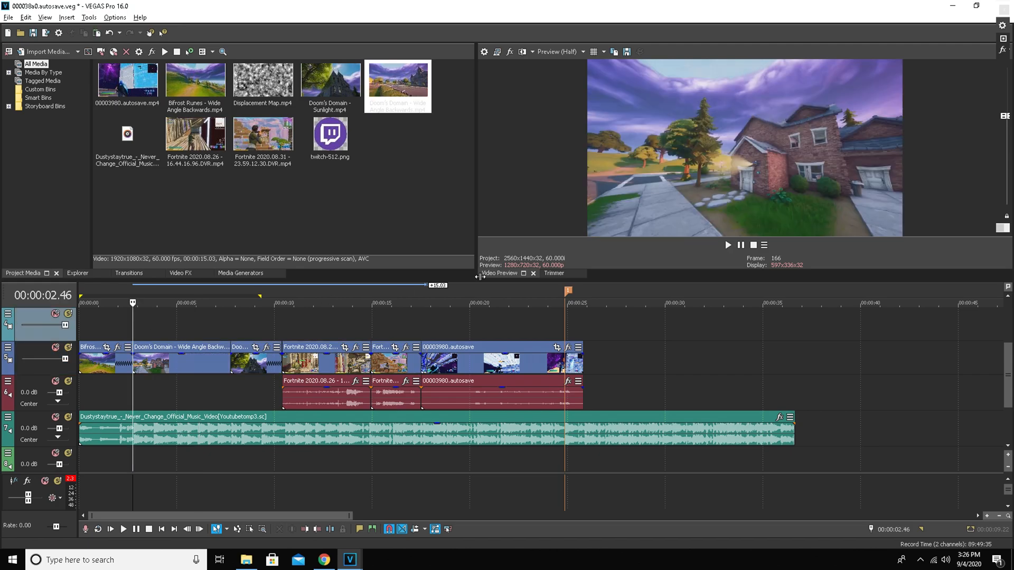
{"action": "left_click", "coordinate": [216, 365]}
{"action": "left_click_drag", "start_coordinate": [426, 360], "coordinate": [168, 328]}
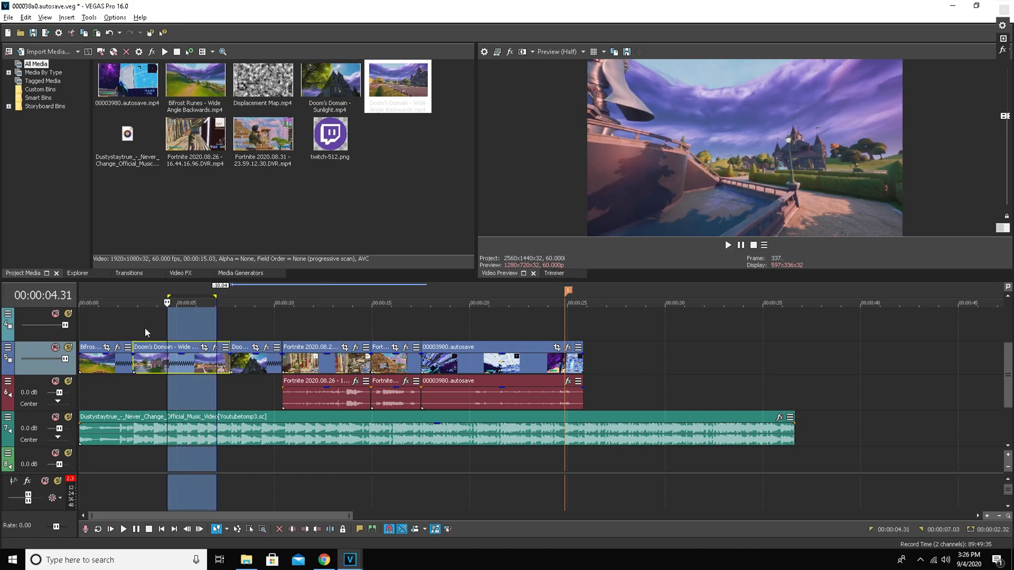
Step: Play the opening of the replaced Doom's Domain - Wide Angle Backwards clip, then return the playhead to the timeline start
{"action": "left_click", "coordinate": [134, 326]}
{"action": "left_click", "coordinate": [727, 245]}
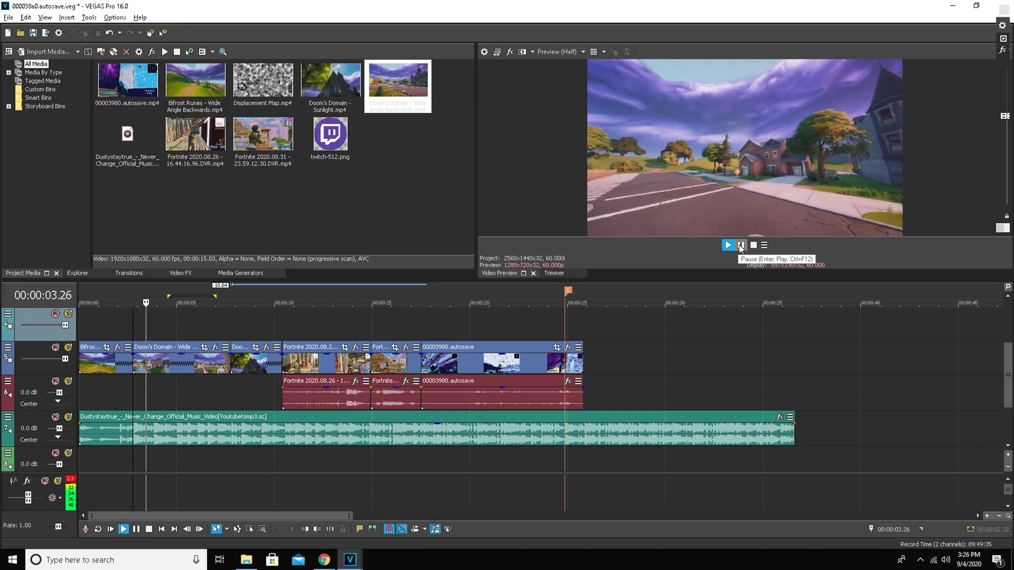
{"action": "left_click_drag", "start_coordinate": [160, 320], "coordinate": [57, 283]}
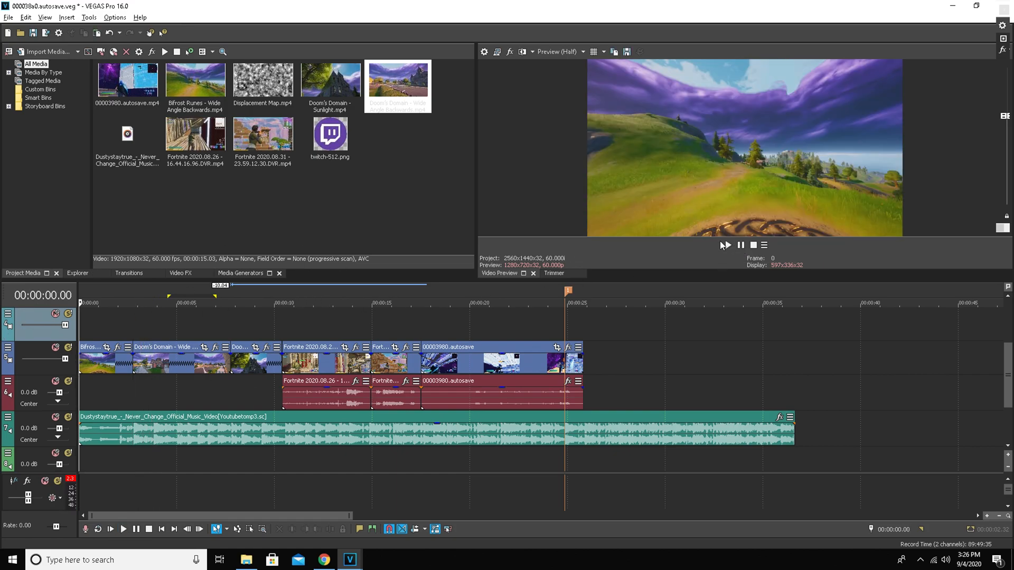
Step: Play the intro and move the cut between the Doom's Domain - Wide Angle Backwards and Sunlight clips to about 8.3 seconds
{"action": "left_click", "coordinate": [725, 245]}
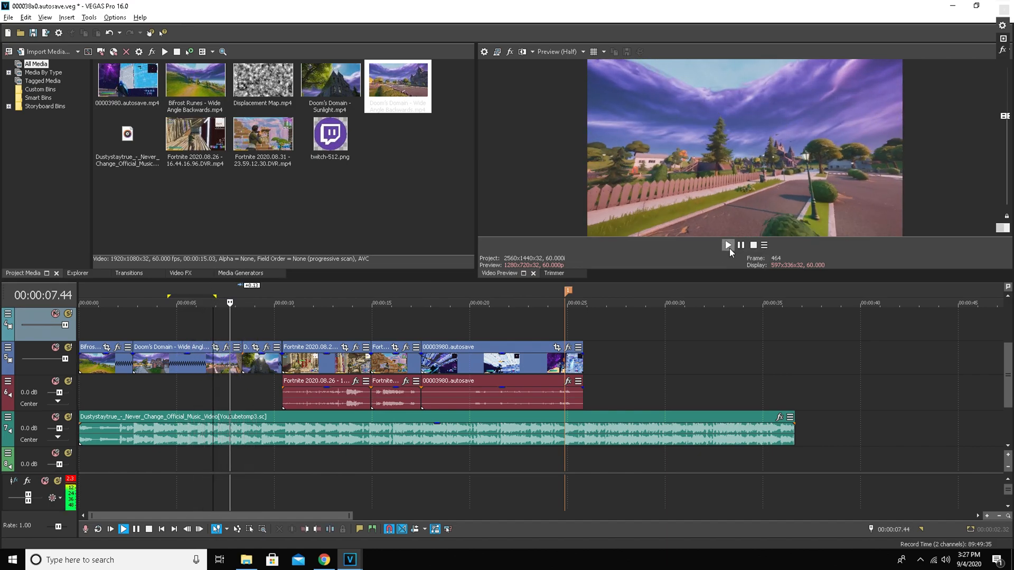
{"action": "left_click", "coordinate": [741, 246]}
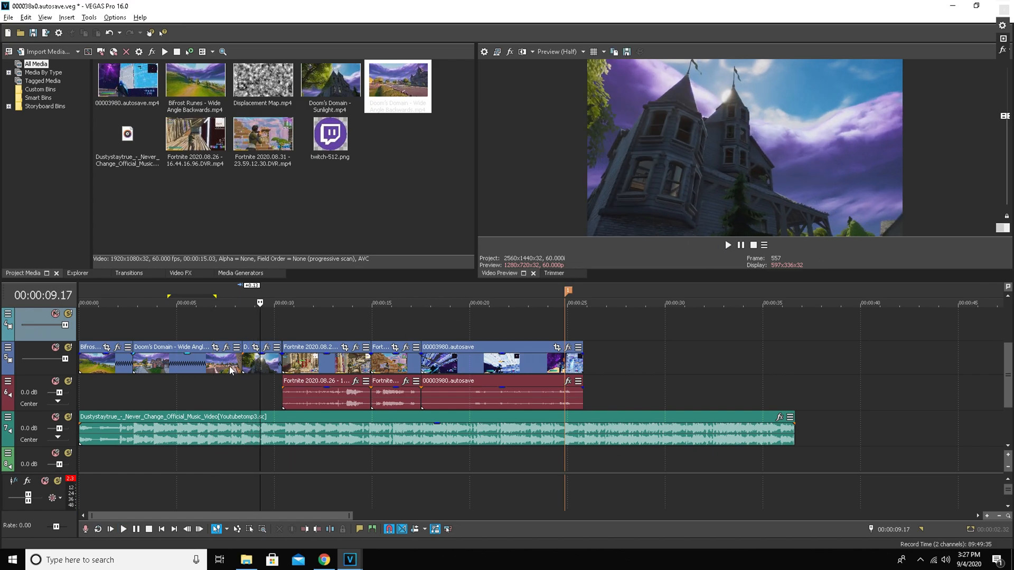
{"action": "left_click", "coordinate": [231, 370]}
{"action": "left_click", "coordinate": [242, 363]}
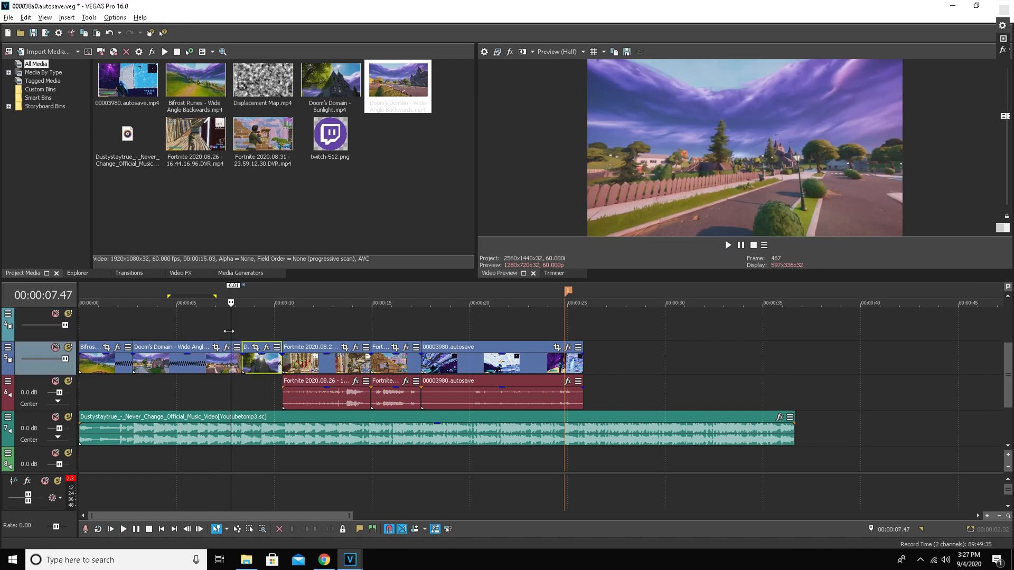
Step: Play from just before the Doom's Domain - Sunlight clip to about 15 seconds, then check frames across the intro clips
{"action": "left_click", "coordinate": [728, 245]}
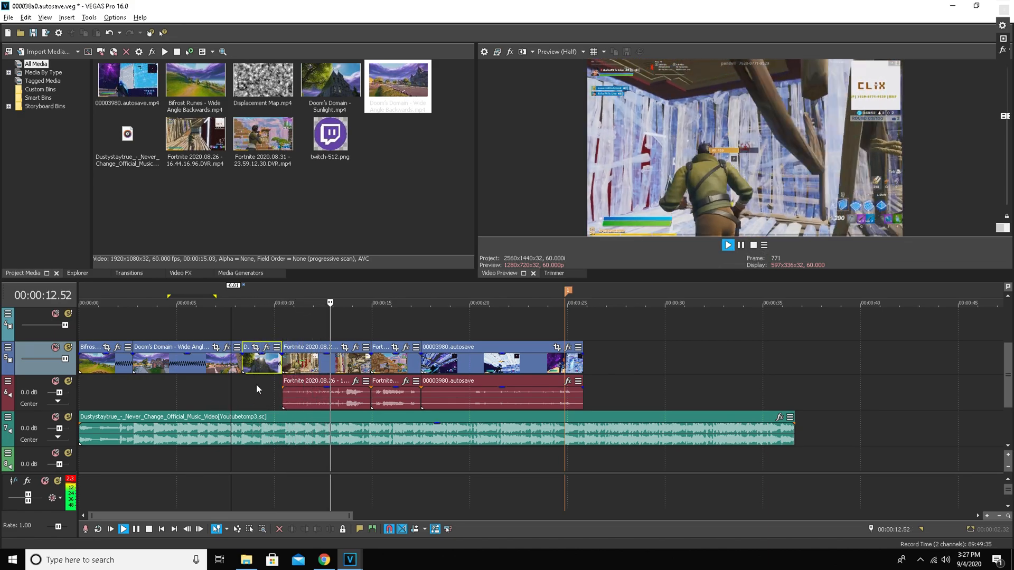
{"action": "left_click", "coordinate": [742, 246]}
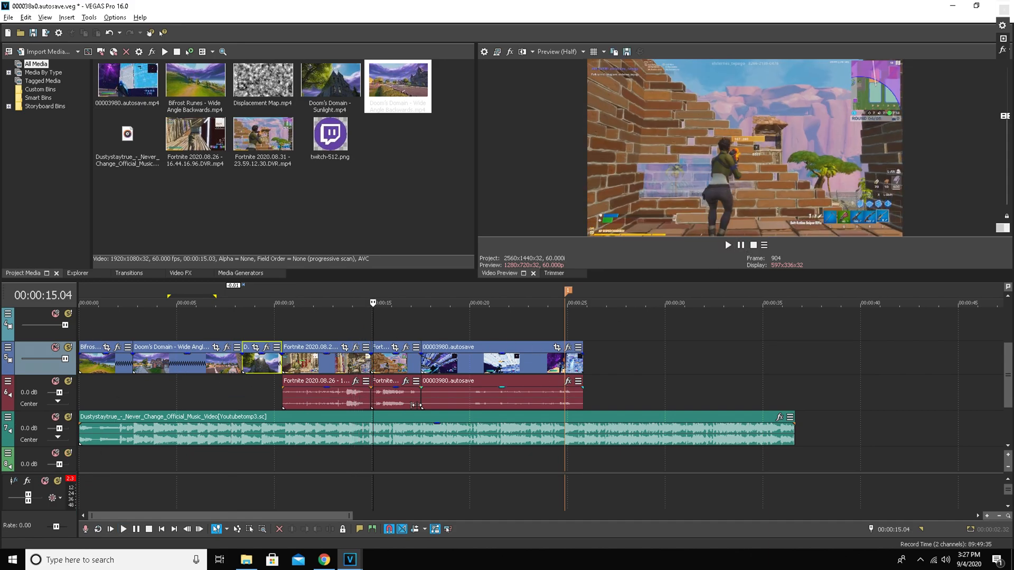
{"action": "left_click", "coordinate": [125, 332]}
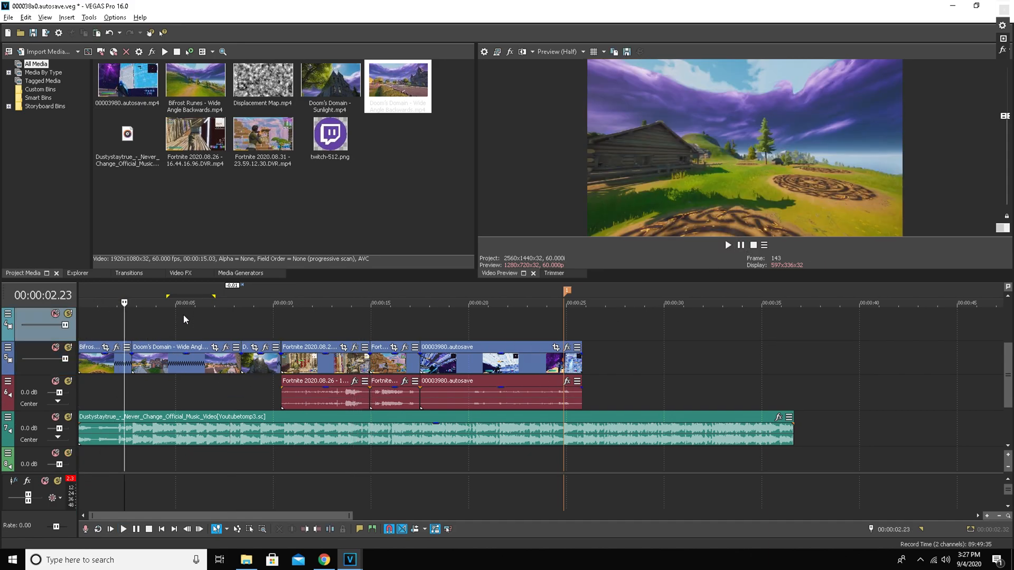
{"action": "left_click", "coordinate": [192, 322]}
{"action": "left_click", "coordinate": [281, 324]}
{"action": "left_click", "coordinate": [120, 325]}
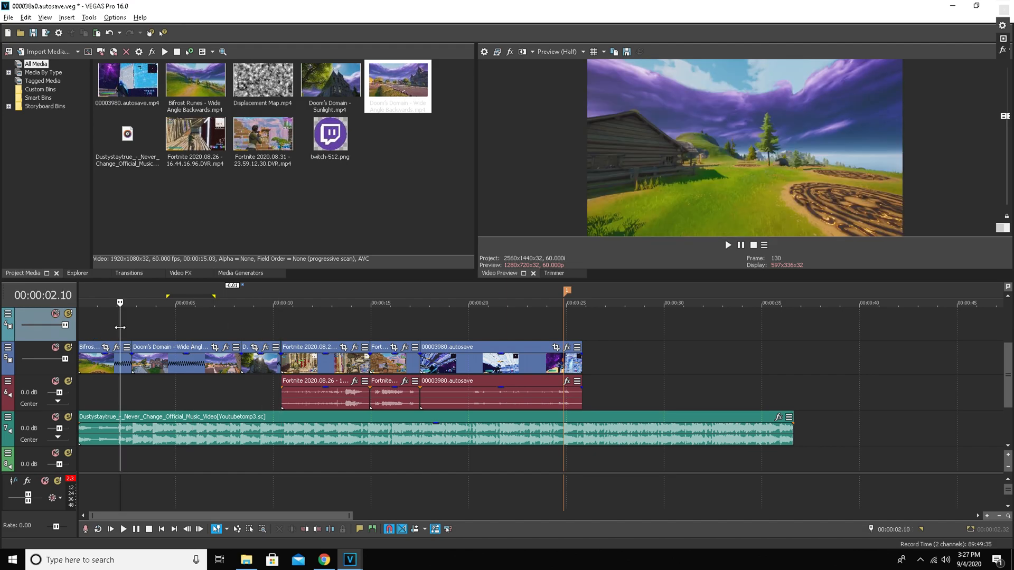
Step: Insert a velocity envelope on the Bifrost Runes, Doom's Domain - Wide Angle Backwards and Doom's Domain - Sunlight clips
{"action": "left_click_drag", "start_coordinate": [120, 328], "coordinate": [79, 329]}
{"action": "right_click", "coordinate": [99, 362]}
{"action": "mouse_move", "coordinate": [190, 438]}
{"action": "left_click", "coordinate": [276, 440]}
{"action": "right_click", "coordinate": [185, 362]}
{"action": "mouse_move", "coordinate": [271, 438]}
{"action": "left_click", "coordinate": [335, 439]}
{"action": "right_click", "coordinate": [272, 362]}
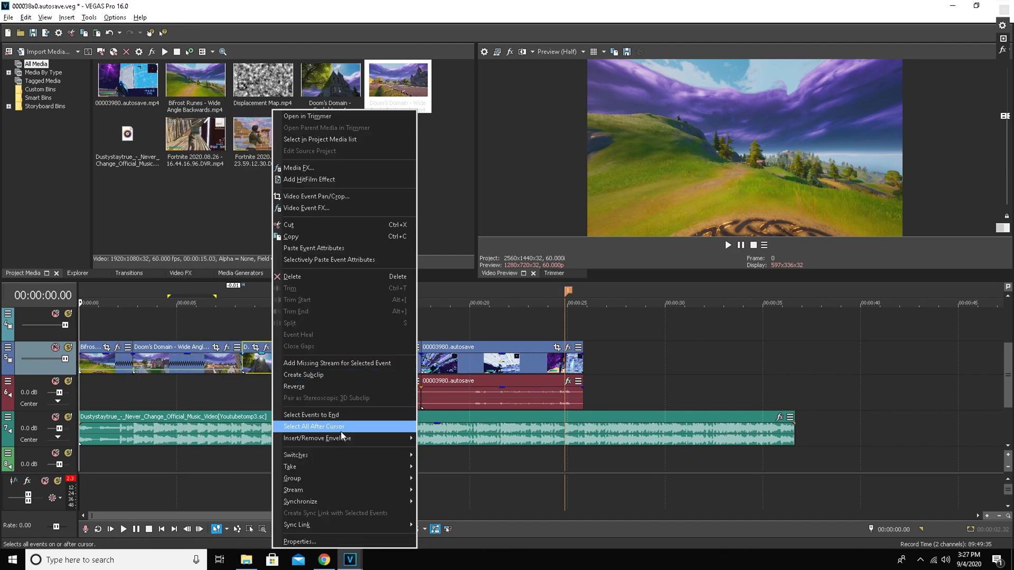
{"action": "mouse_move", "coordinate": [391, 439]}
{"action": "left_click", "coordinate": [448, 440]}
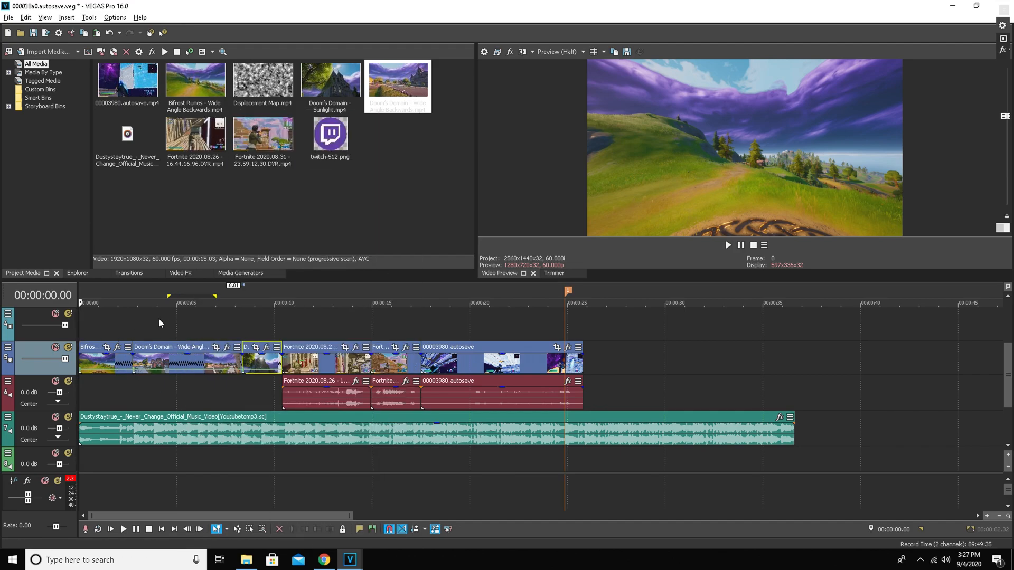
Step: Raise the velocity envelope at the start of the Bifrost Runes clip and review the sped-up opening
{"action": "scroll", "coordinate": [134, 310], "scroll_direction": "up", "scroll_amount": 2}
{"action": "left_click", "coordinate": [90, 321]}
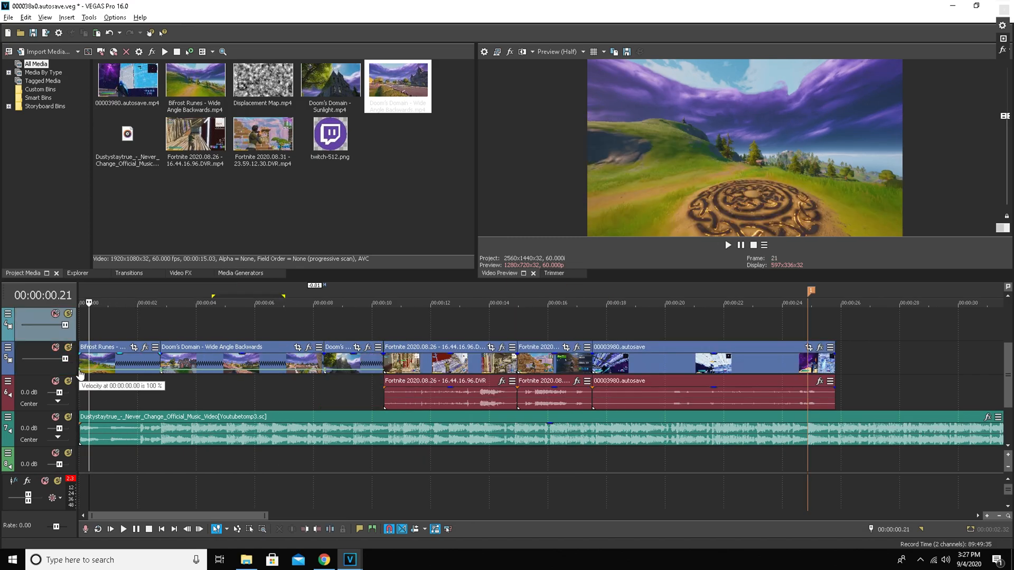
{"action": "left_click_drag", "start_coordinate": [80, 371], "coordinate": [80, 366]}
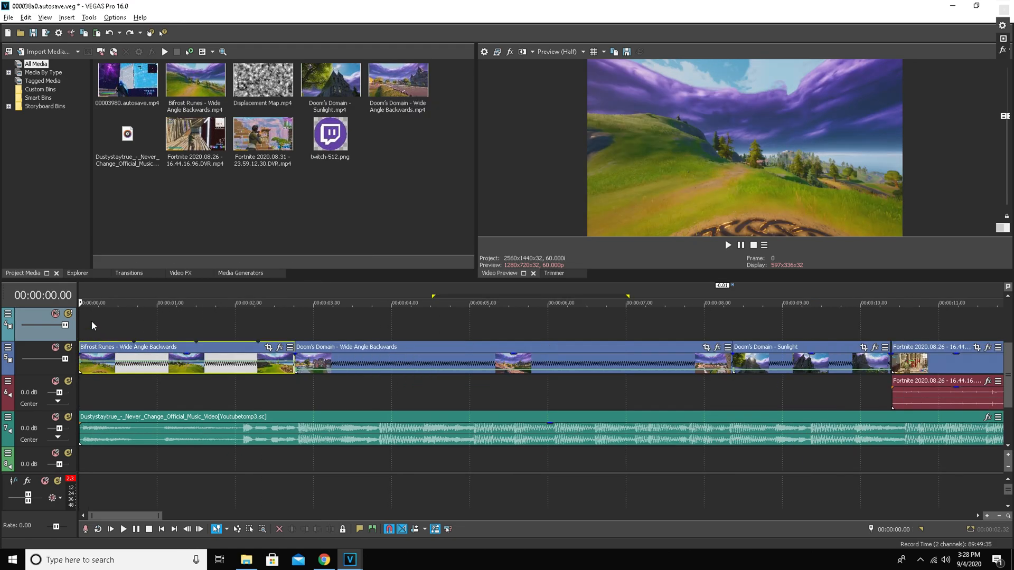
{"action": "left_click", "coordinate": [93, 328]}
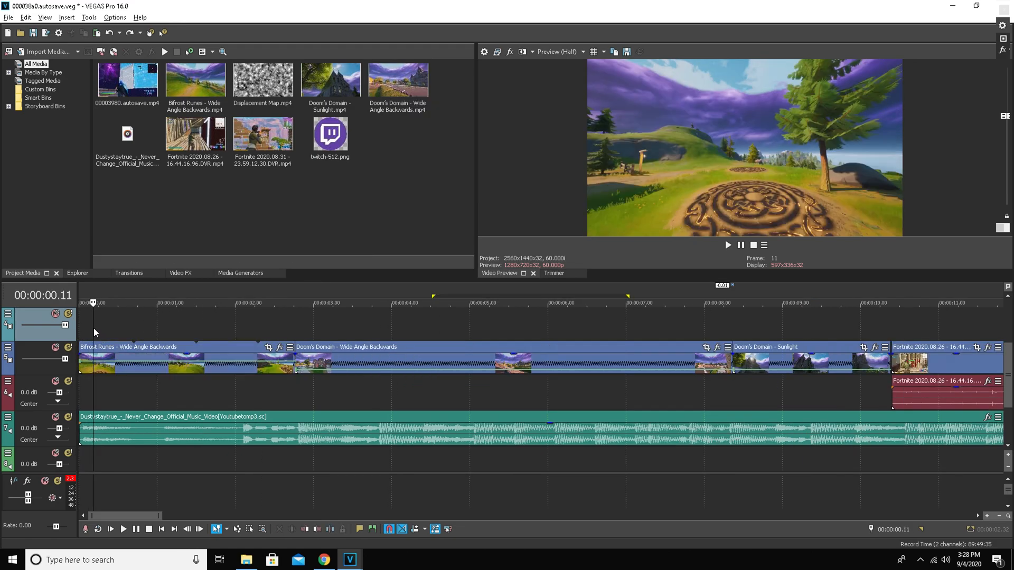
{"action": "mouse_move", "coordinate": [93, 332]}
{"action": "left_mouse_down"}
{"action": "mouse_move", "coordinate": [110, 332]}
{"action": "mouse_move", "coordinate": [80, 329]}
{"action": "left_mouse_up"}
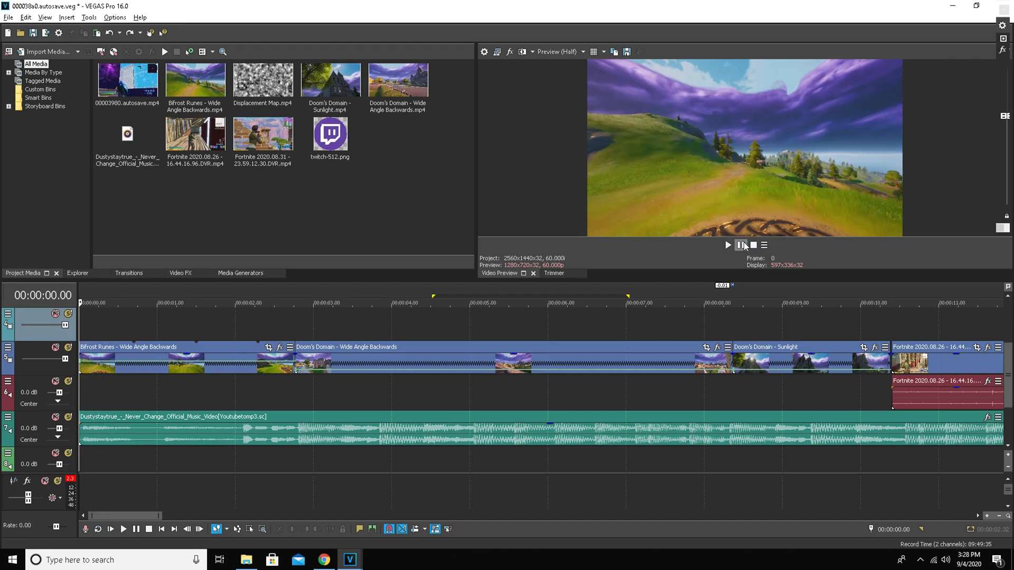
{"action": "left_click", "coordinate": [741, 246]}
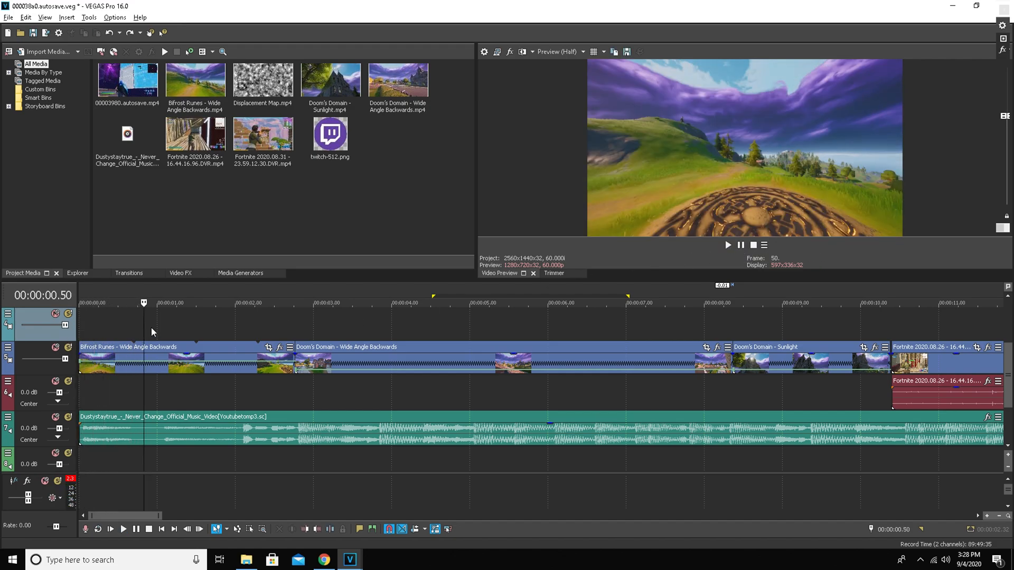
Step: Add a velocity point at 00:00:00.26 on the Bifrost Runes clip and set it to normal velocity
{"action": "left_click", "coordinate": [110, 329]}
{"action": "left_click", "coordinate": [117, 333]}
{"action": "left_click", "coordinate": [112, 332]}
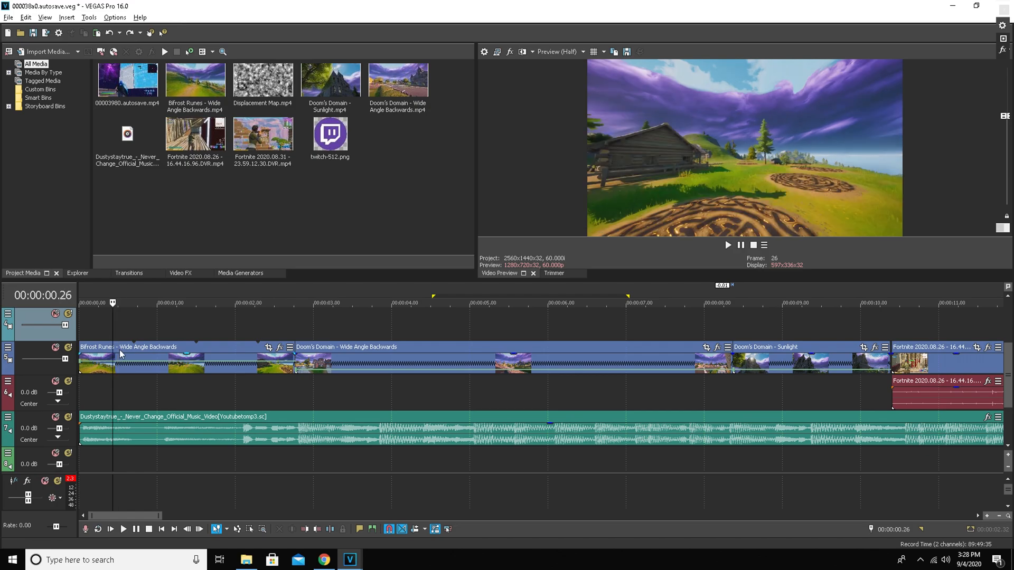
{"action": "left_click", "coordinate": [117, 331]}
{"action": "left_click", "coordinate": [108, 329]}
{"action": "left_click", "coordinate": [113, 334]}
{"action": "key", "text": "s"}
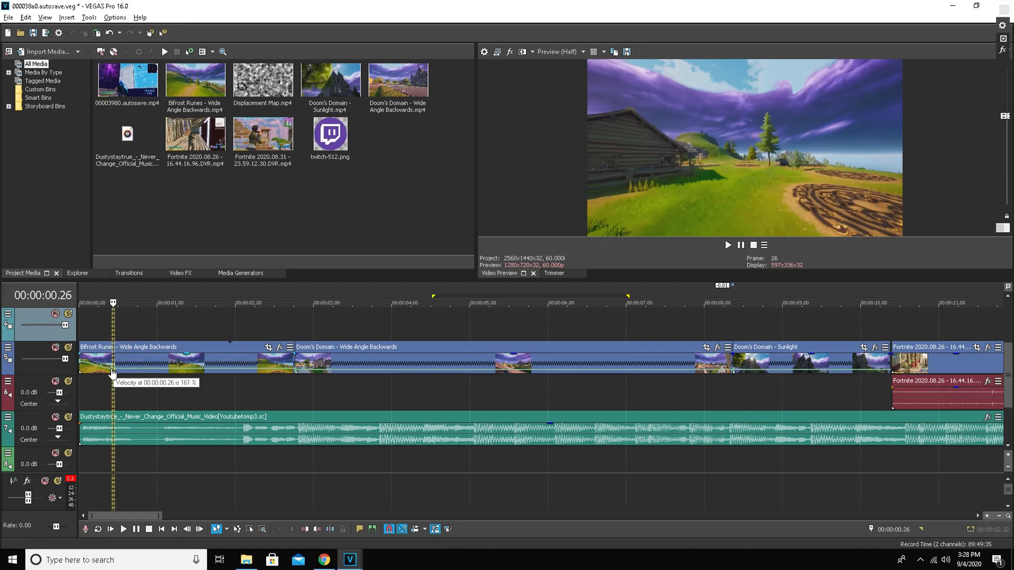
{"action": "right_click", "coordinate": [113, 367]}
{"action": "left_click", "coordinate": [175, 154]}
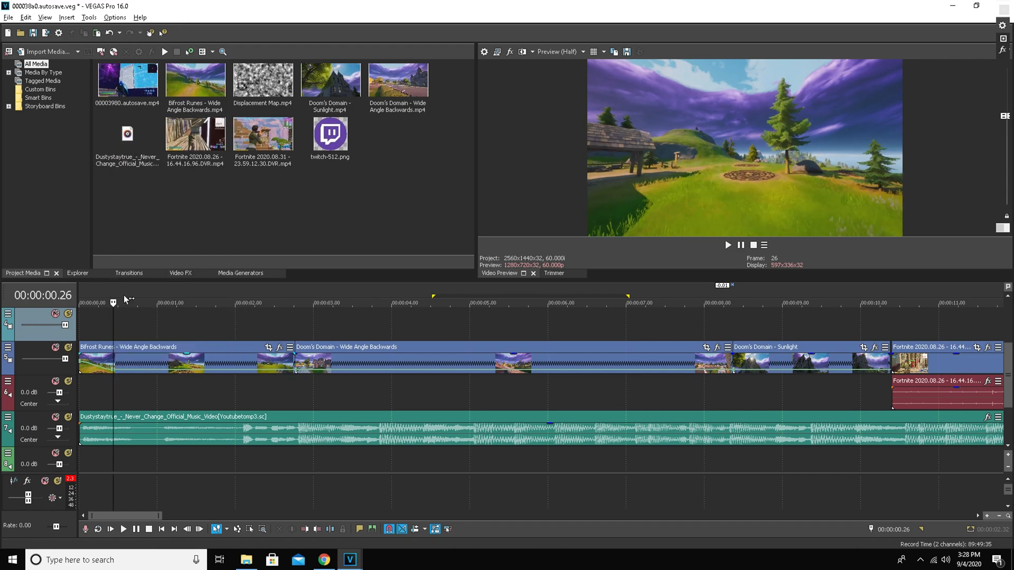
Step: Play the Bifrost Runes clip from the timeline start to check the speed change
{"action": "key", "text": "Home"}
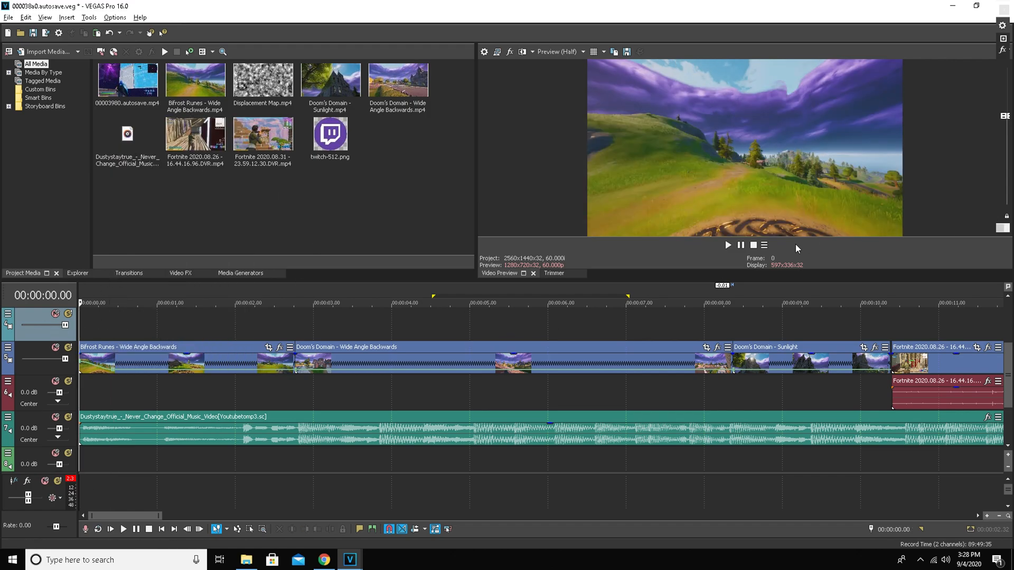
{"action": "left_click", "coordinate": [728, 244]}
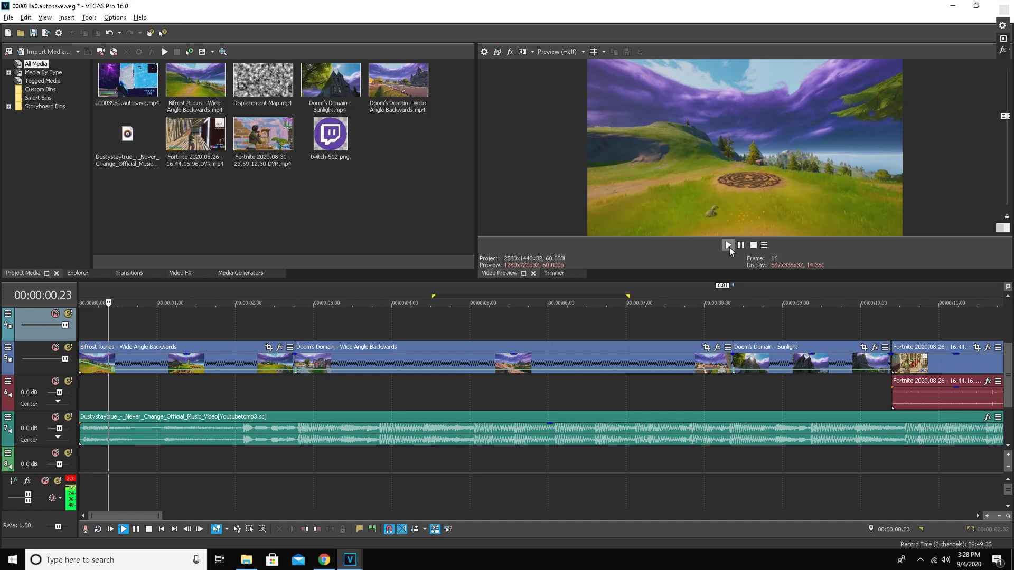
{"action": "key", "text": "space"}
Step: Raise the velocity envelope at the end of the Bifrost Runes clip, at 00:00:02.46
{"action": "left_click_drag", "start_coordinate": [80, 326], "coordinate": [274, 305]}
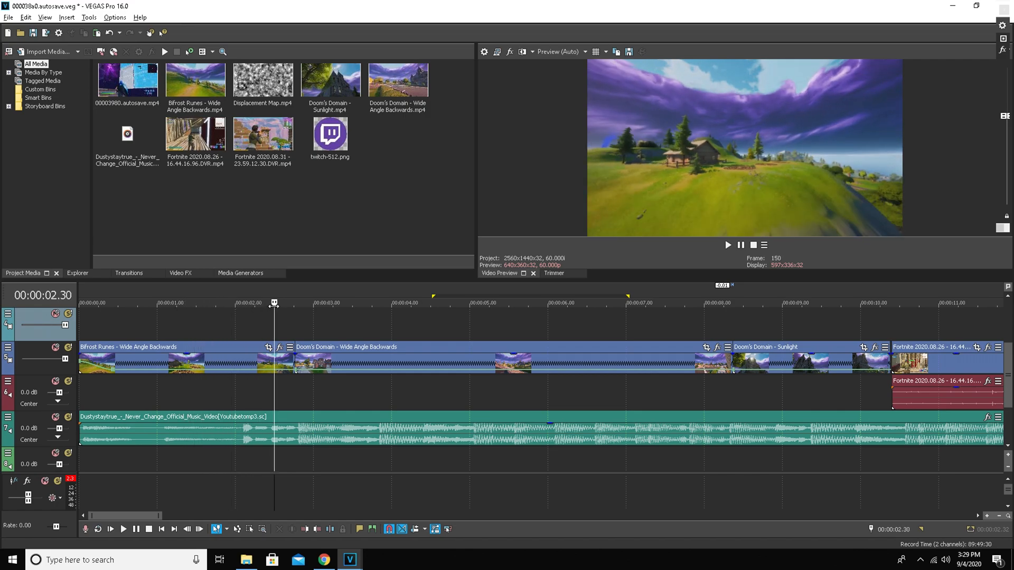
{"action": "scroll", "coordinate": [295, 372], "scroll_direction": "up", "scroll_amount": 5}
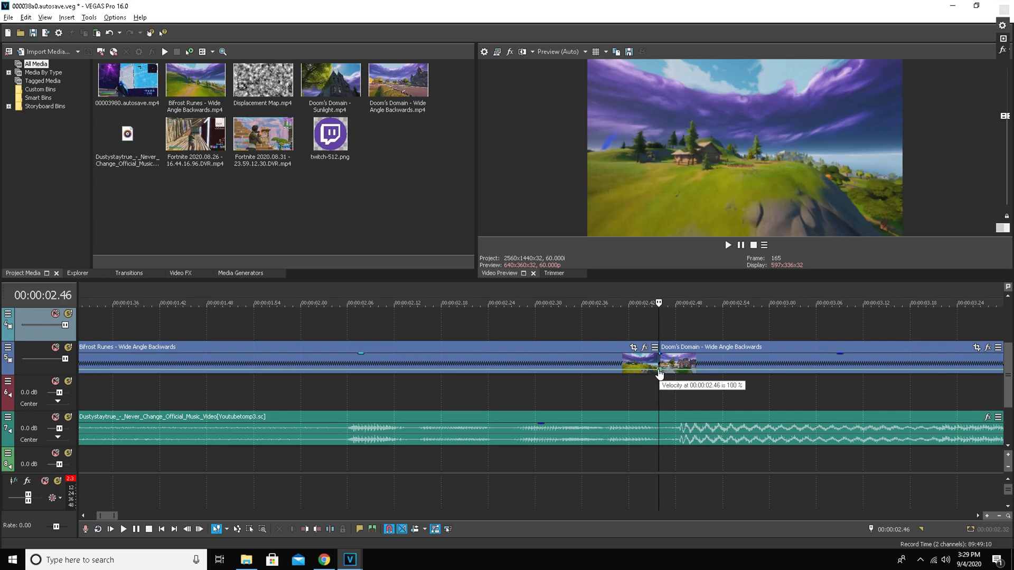
{"action": "left_click_drag", "start_coordinate": [659, 374], "coordinate": [659, 364]}
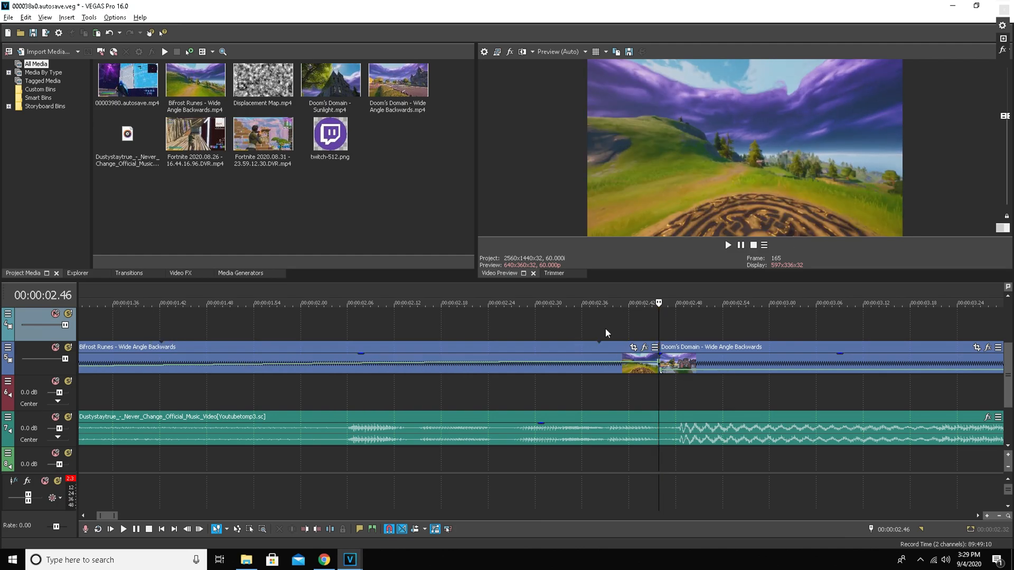
Step: Play the transition from the Bifrost Runes clip into the Doom's Domain clip, starting at 00:00:02.27
{"action": "scroll", "coordinate": [559, 350], "scroll_direction": "down", "scroll_amount": 2}
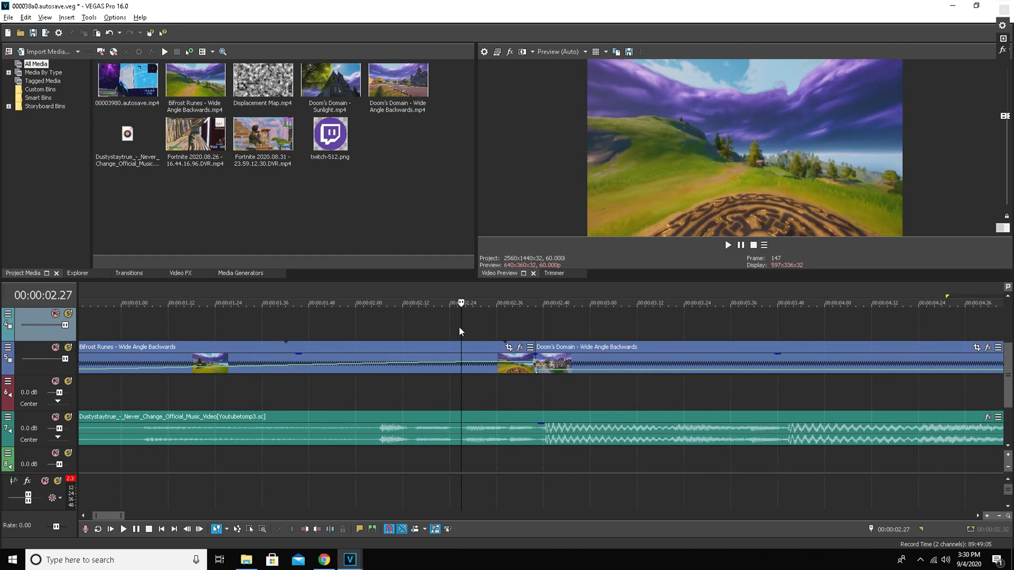
{"action": "left_click", "coordinate": [728, 245]}
{"action": "left_click", "coordinate": [753, 246]}
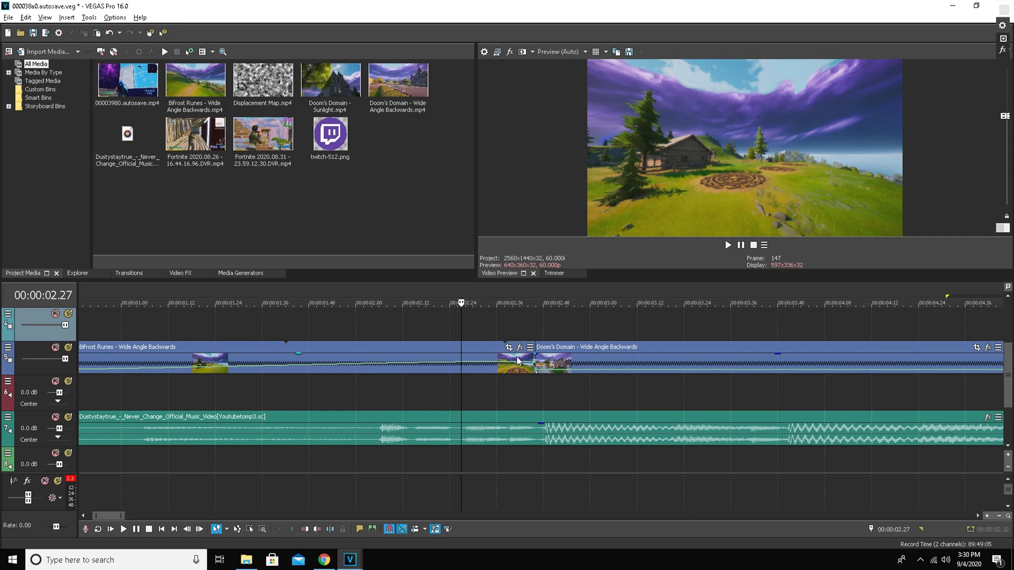
Step: Add a velocity point at 00:00:02.28 near the end of the Bifrost Runes clip and set it to normal velocity
{"action": "double_click", "coordinate": [464, 364]}
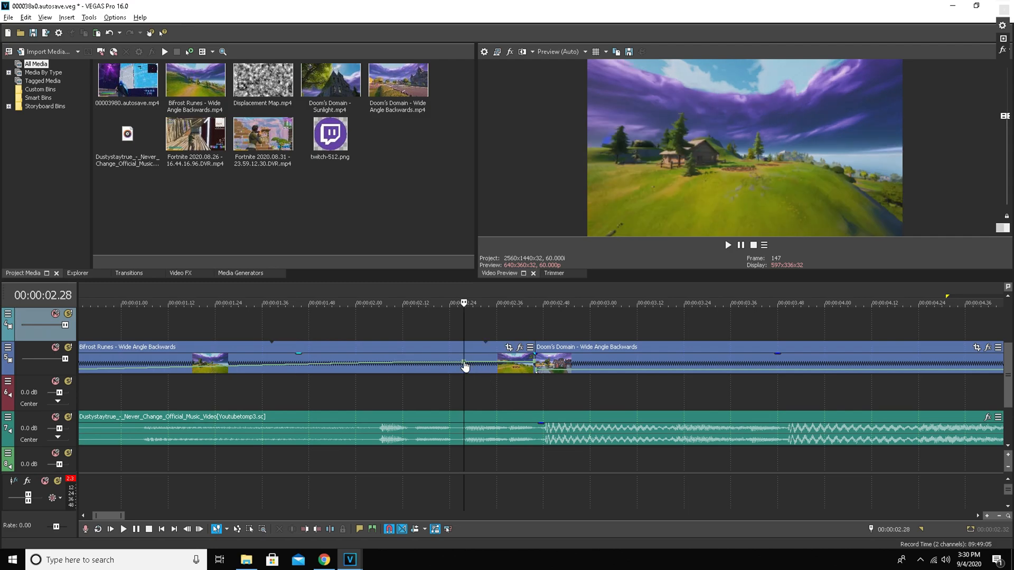
{"action": "right_click", "coordinate": [464, 363]}
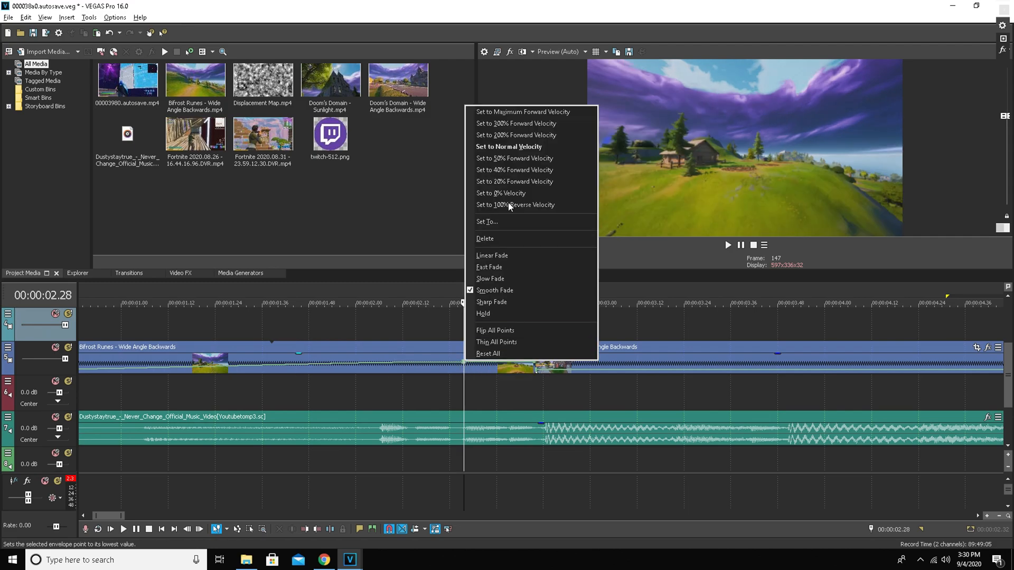
{"action": "left_click", "coordinate": [508, 147]}
{"action": "scroll", "coordinate": [422, 362], "scroll_direction": "down", "scroll_amount": 10}
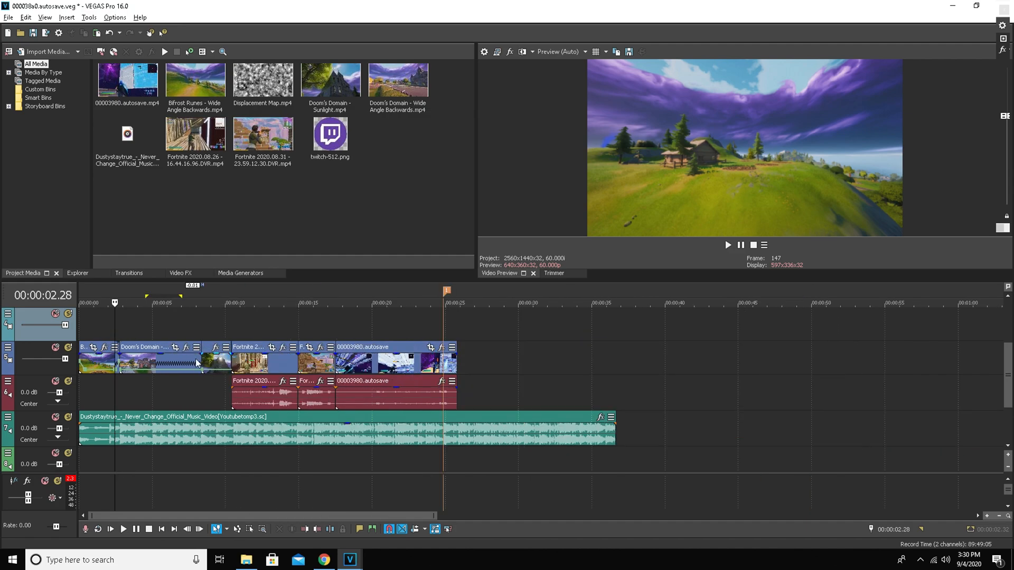
{"action": "left_click", "coordinate": [109, 330]}
{"action": "scroll", "coordinate": [256, 350], "scroll_direction": "up", "scroll_amount": 5}
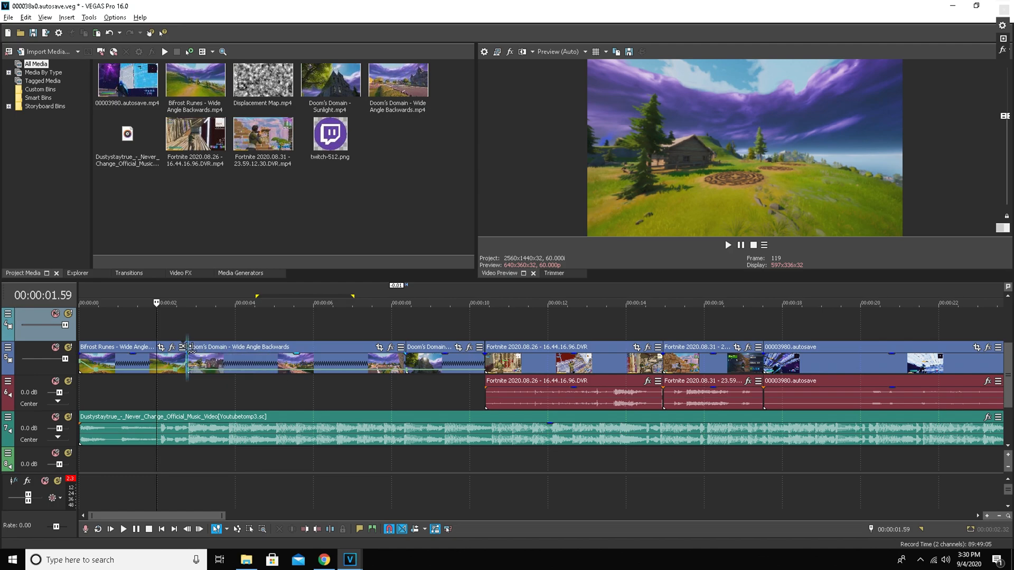
{"action": "left_click", "coordinate": [190, 347]}
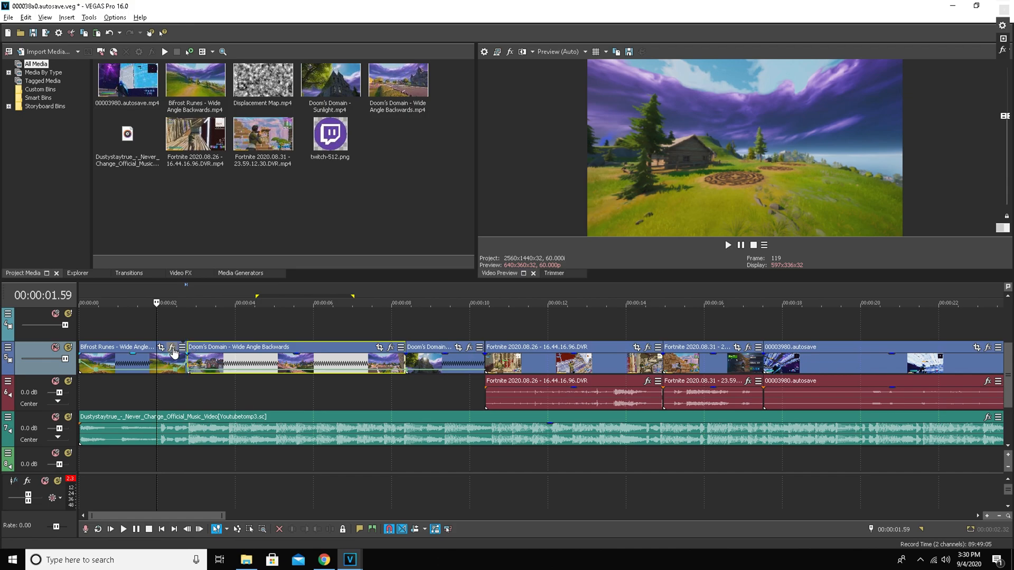
{"action": "left_click", "coordinate": [172, 348]}
{"action": "left_click", "coordinate": [829, 120]}
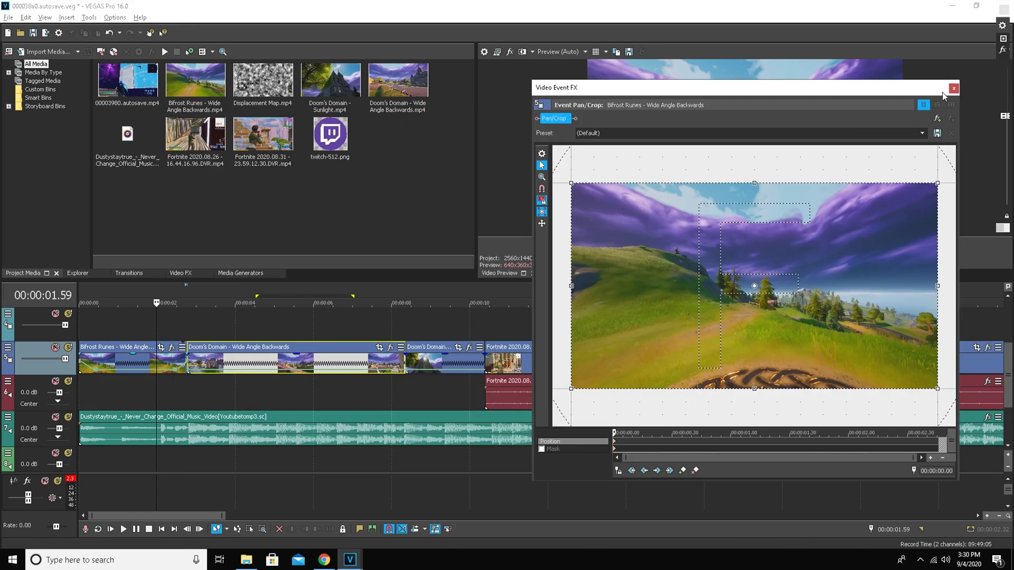
{"action": "left_click", "coordinate": [953, 88]}
Step: Fine-trim the end of the Bifrost Runes clip at the Doom's Domain cut and play the transition from the timeline start
{"action": "left_click", "coordinate": [179, 361]}
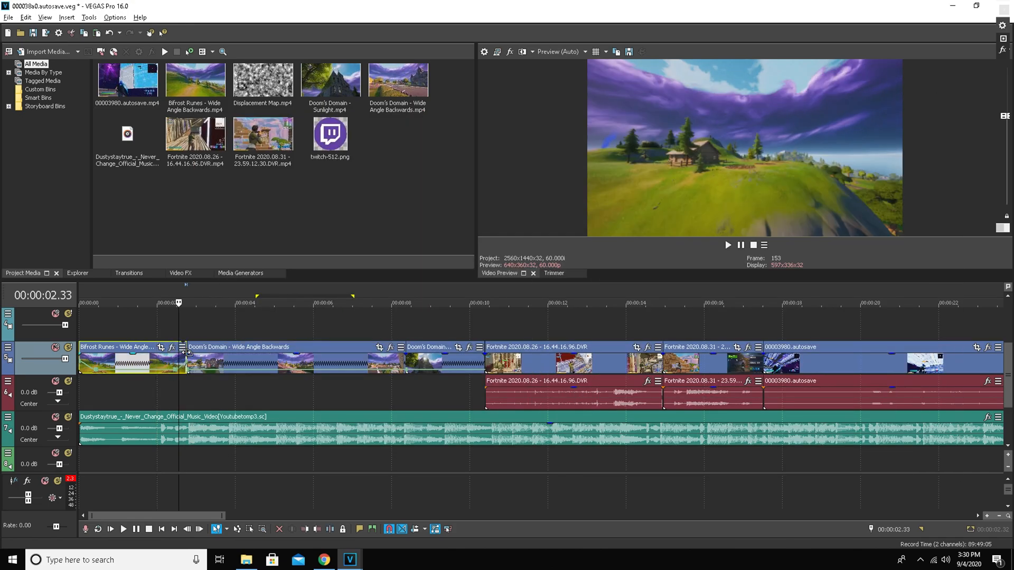
{"action": "left_click_drag", "start_coordinate": [190, 348], "coordinate": [191, 348]}
{"action": "key", "text": "ctrl+Home"}
{"action": "left_click", "coordinate": [728, 245]}
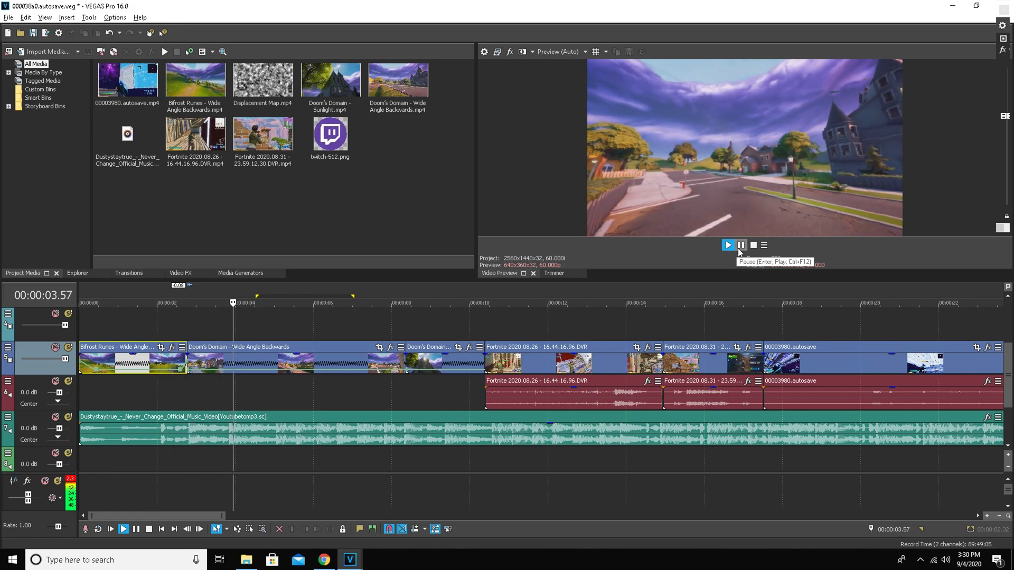
{"action": "left_click", "coordinate": [741, 245]}
Step: Adjust the Bifrost Runes clip's velocity near 00:00:02.27 and trim its end slightly at the cut to the Doom's Domain clip
{"action": "left_click", "coordinate": [175, 330]}
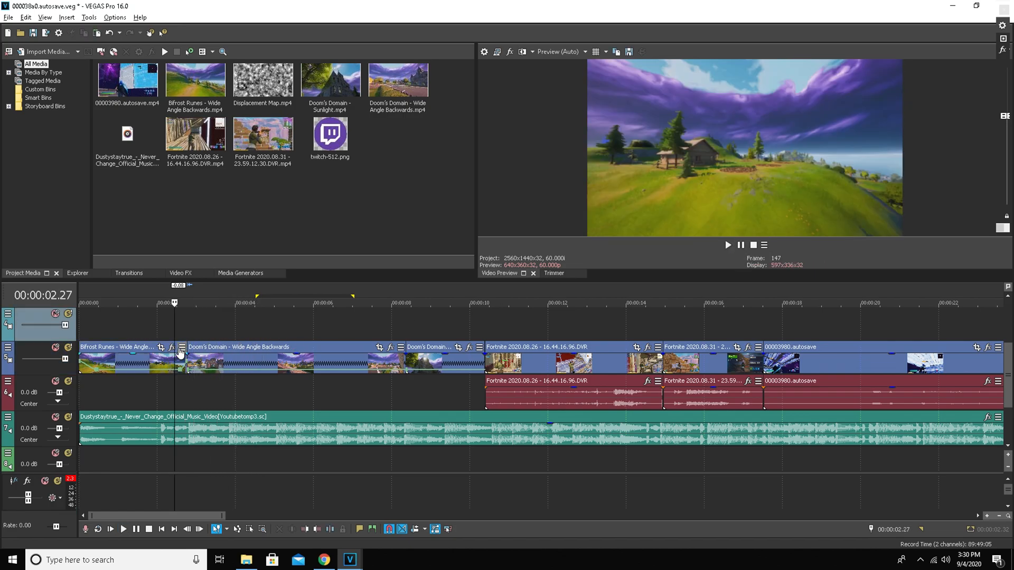
{"action": "scroll", "coordinate": [491, 411], "scroll_direction": "up", "scroll_amount": 3}
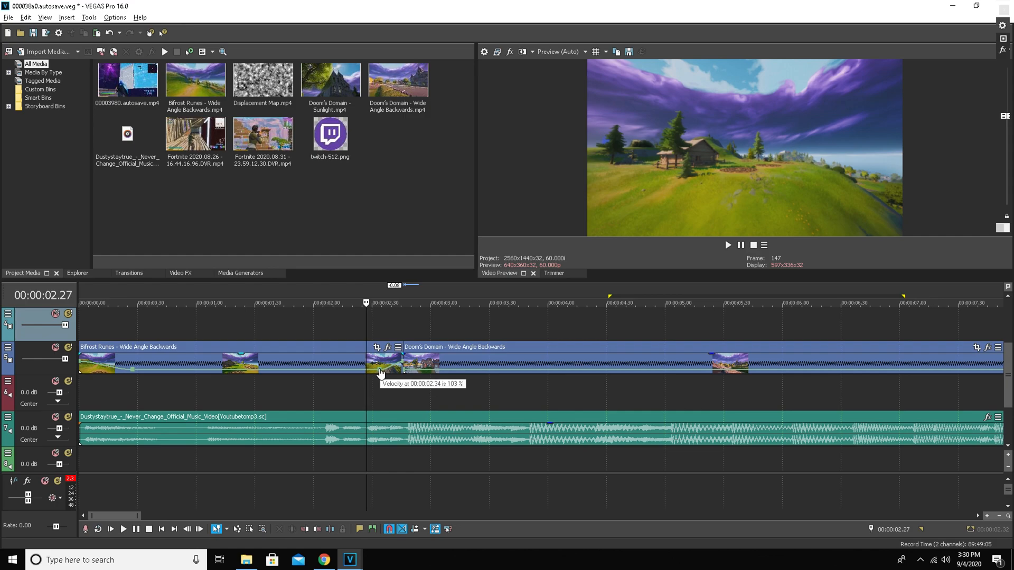
{"action": "left_click_drag", "start_coordinate": [370, 369], "coordinate": [369, 369]}
{"action": "right_click", "coordinate": [371, 373]}
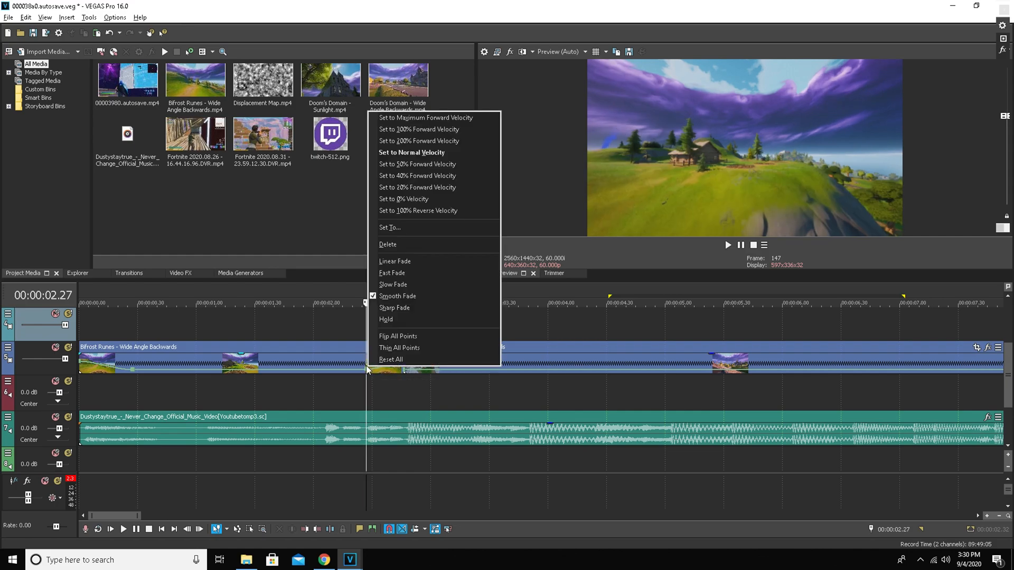
{"action": "left_click", "coordinate": [429, 161]}
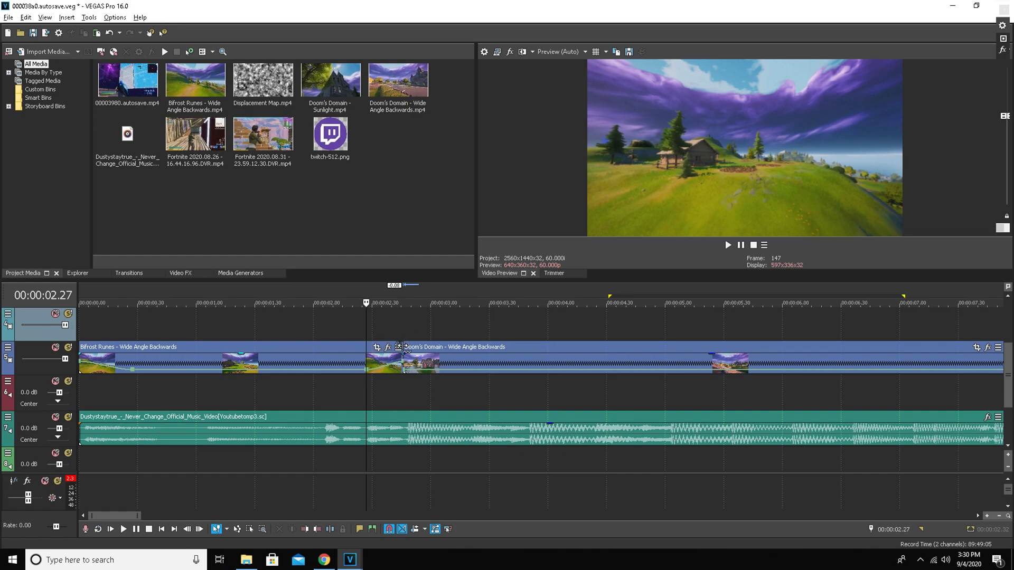
{"action": "left_click", "coordinate": [404, 348]}
{"action": "left_click_drag", "start_coordinate": [403, 348], "coordinate": [403, 349]}
Step: Play the timeline from the start through the intro clips to check the cuts and speed changes
{"action": "left_click", "coordinate": [381, 332]}
{"action": "key", "text": "Home"}
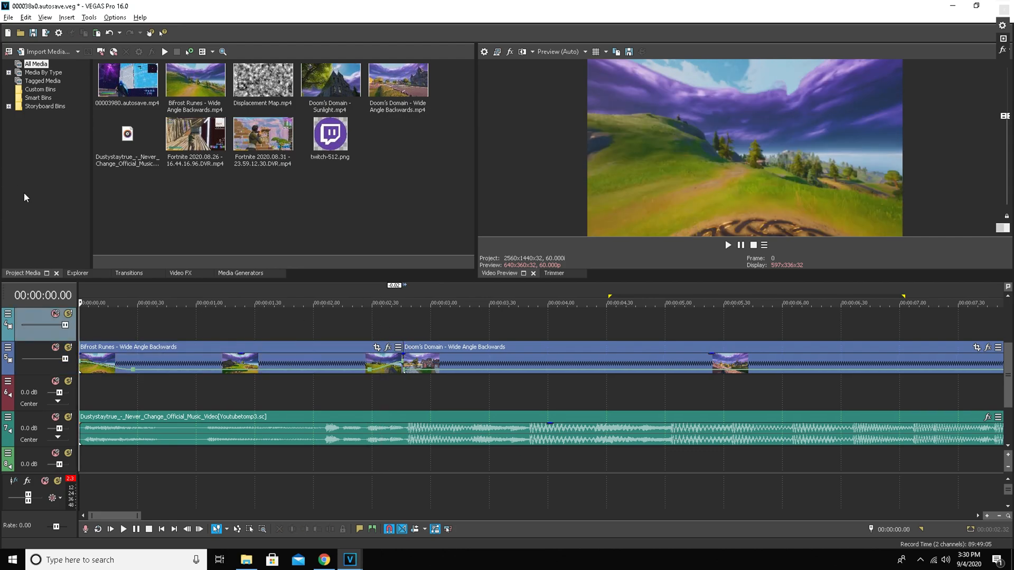
{"action": "left_click", "coordinate": [726, 245]}
{"action": "scroll", "coordinate": [392, 467], "scroll_direction": "down", "scroll_amount": 5}
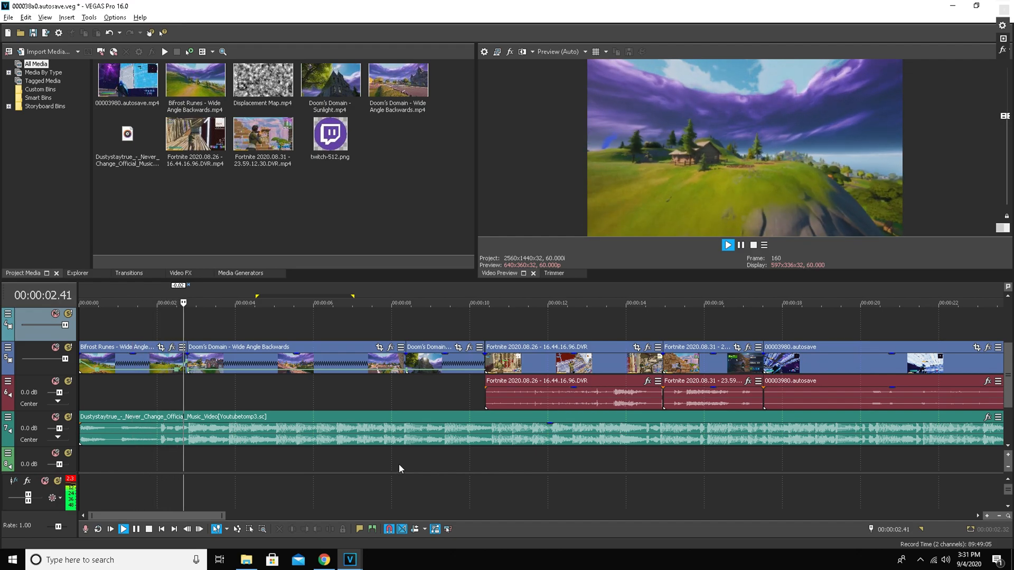
{"action": "left_click", "coordinate": [726, 245]}
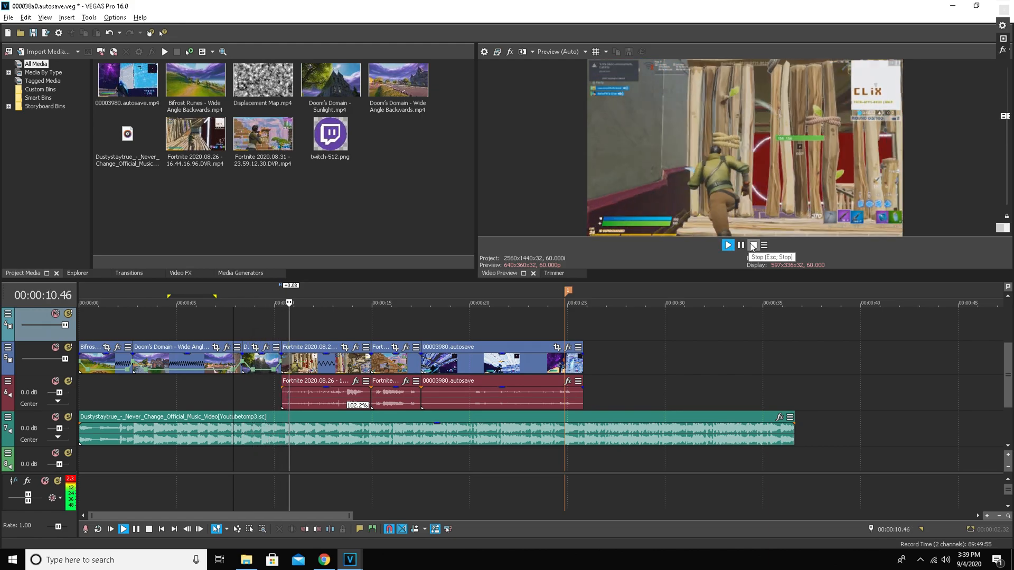
{"action": "left_click", "coordinate": [752, 245]}
Step: Replay the intro from 00:00:00.00 into the first Fortnite gameplay clip
{"action": "left_click", "coordinate": [212, 328]}
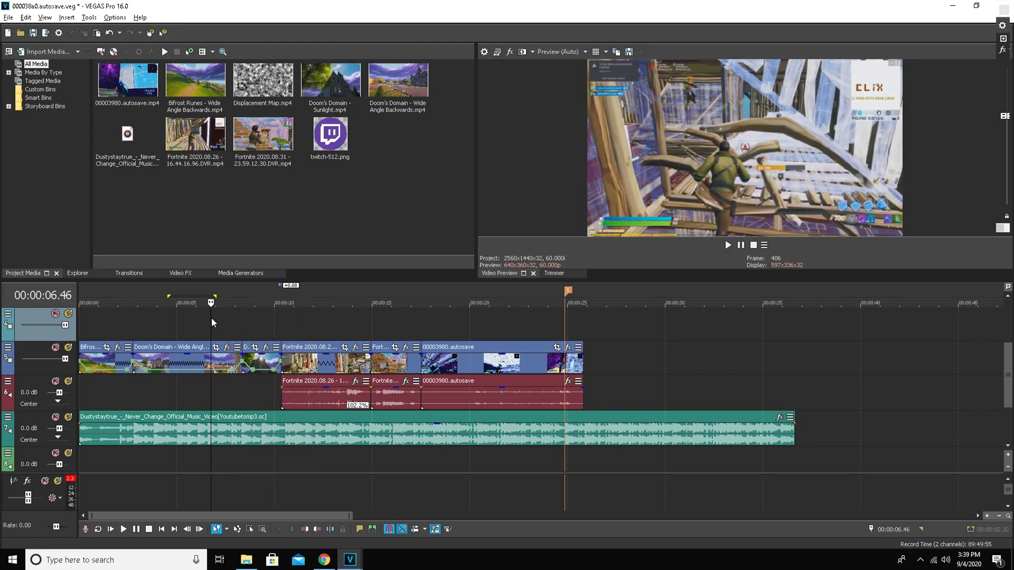
{"action": "left_click_drag", "start_coordinate": [208, 332], "coordinate": [99, 320]}
{"action": "left_click", "coordinate": [104, 318]}
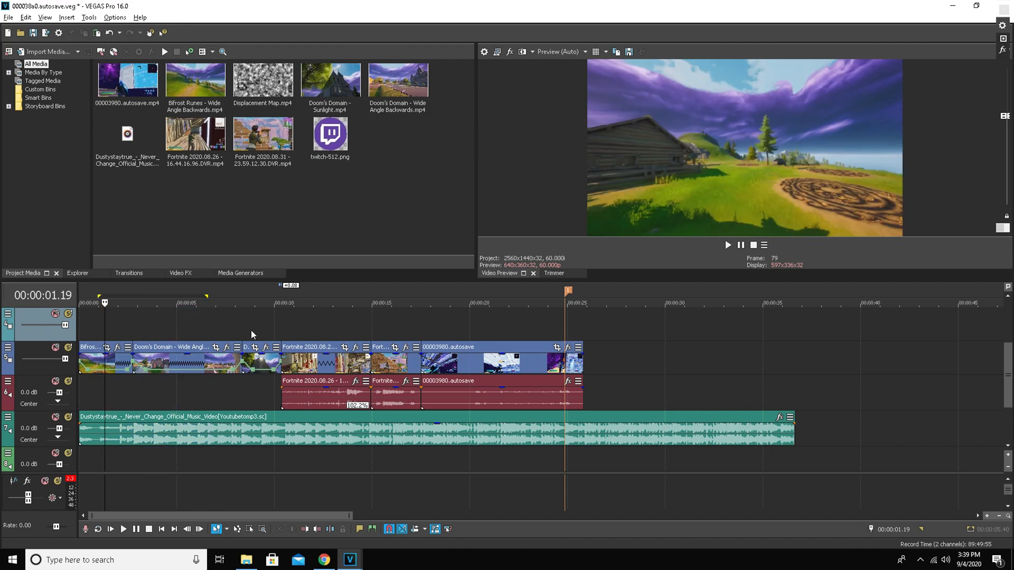
{"action": "left_click_drag", "start_coordinate": [105, 303], "coordinate": [78, 306]}
{"action": "left_click", "coordinate": [740, 246]}
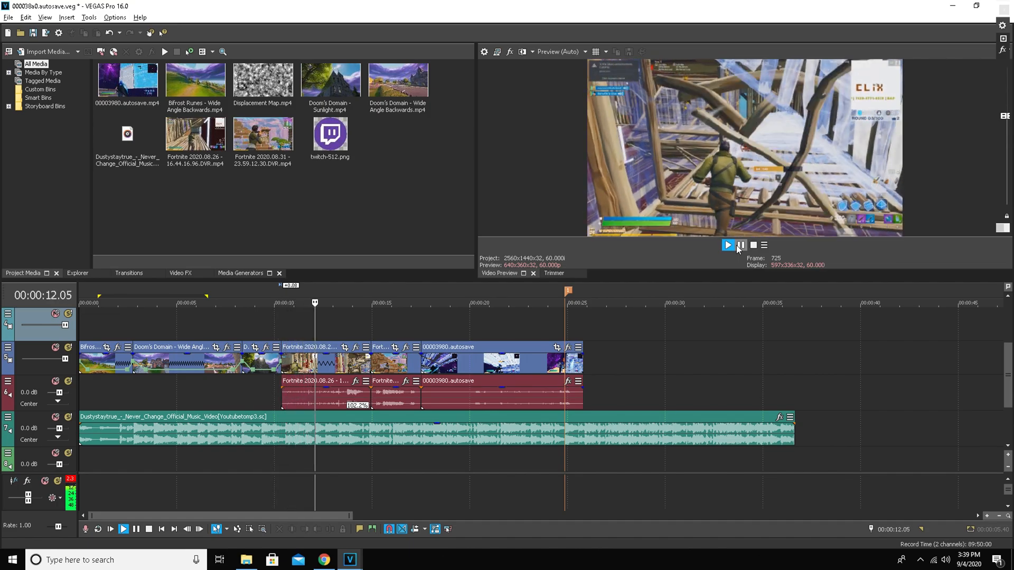
{"action": "left_click", "coordinate": [741, 245]}
Step: Delete the empty audio track 2 and insert a new video track for text
{"action": "left_click", "coordinate": [221, 326]}
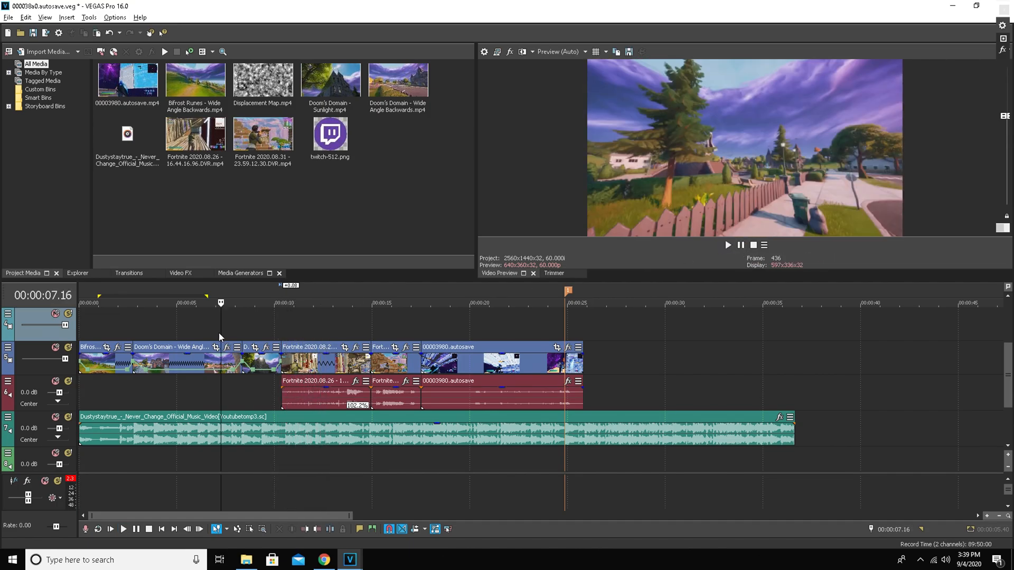
{"action": "key", "text": "ctrl+Home"}
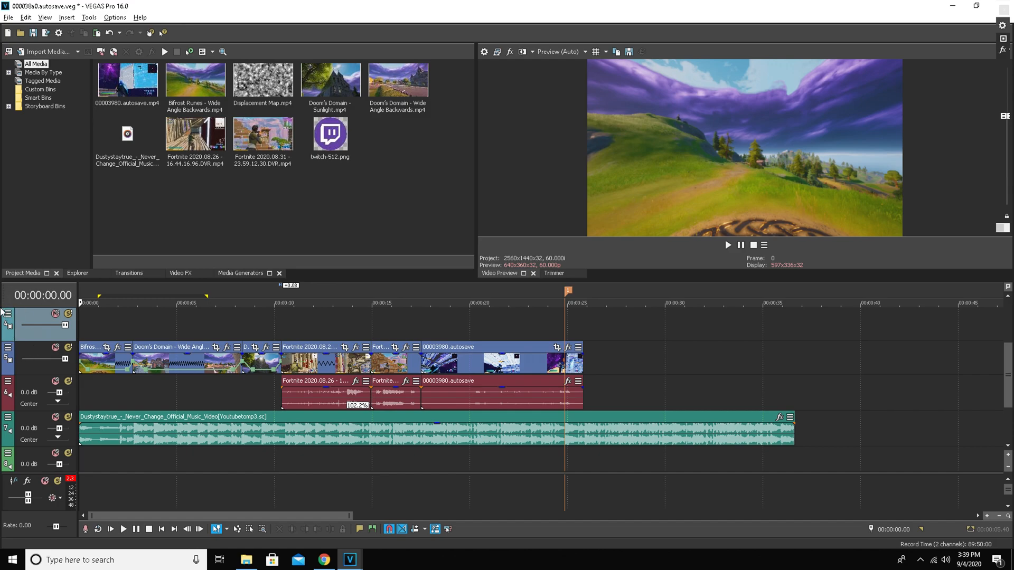
{"action": "left_click_drag", "start_coordinate": [1007, 374], "coordinate": [1008, 347]}
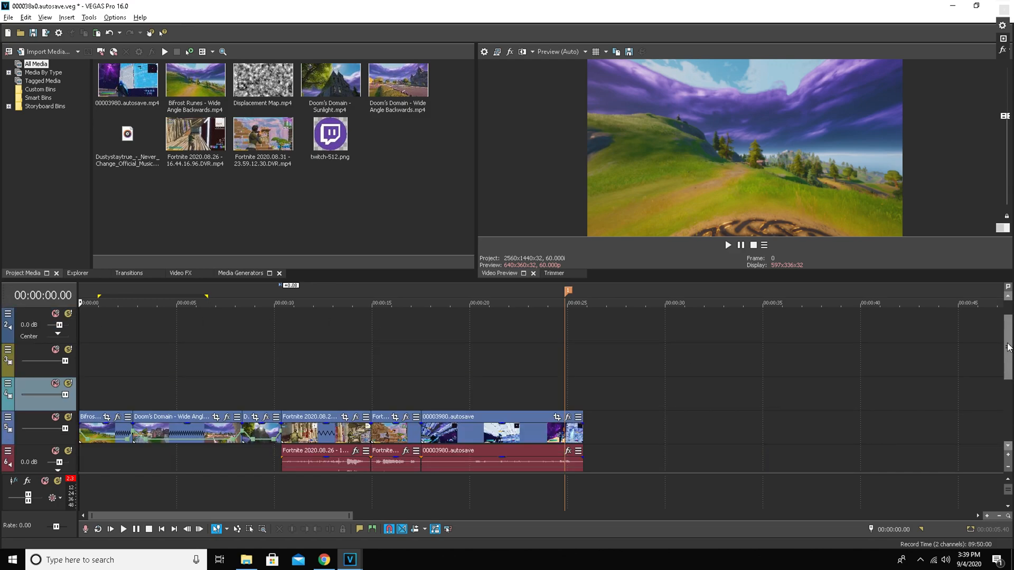
{"action": "right_click", "coordinate": [7, 328]}
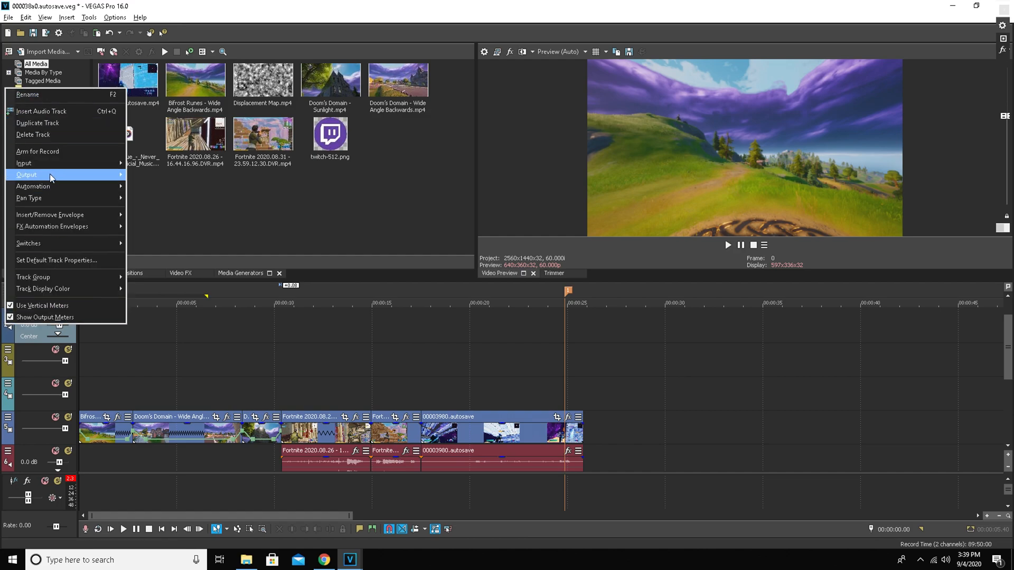
{"action": "left_click", "coordinate": [42, 135]}
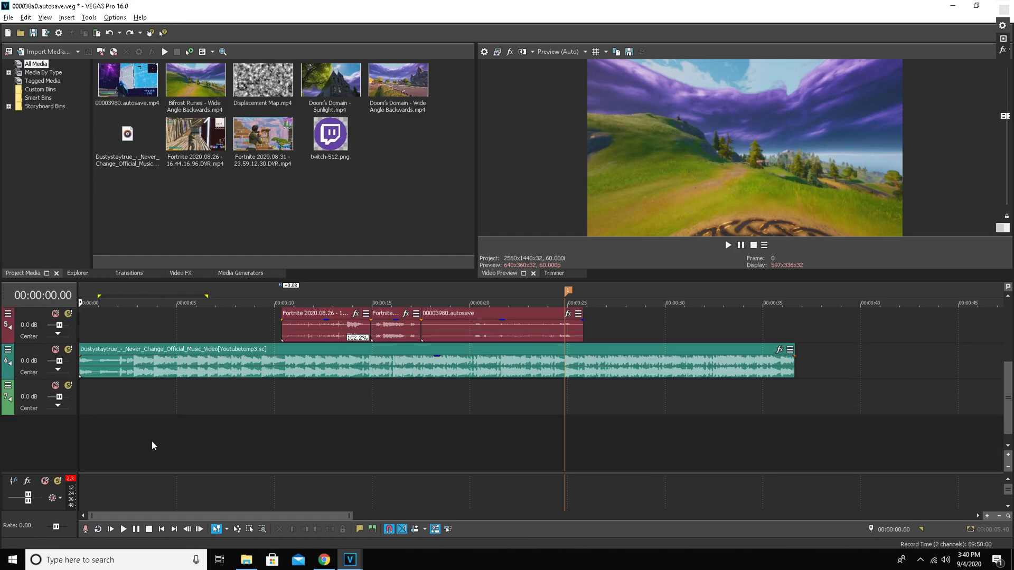
{"action": "right_click", "coordinate": [17, 431]}
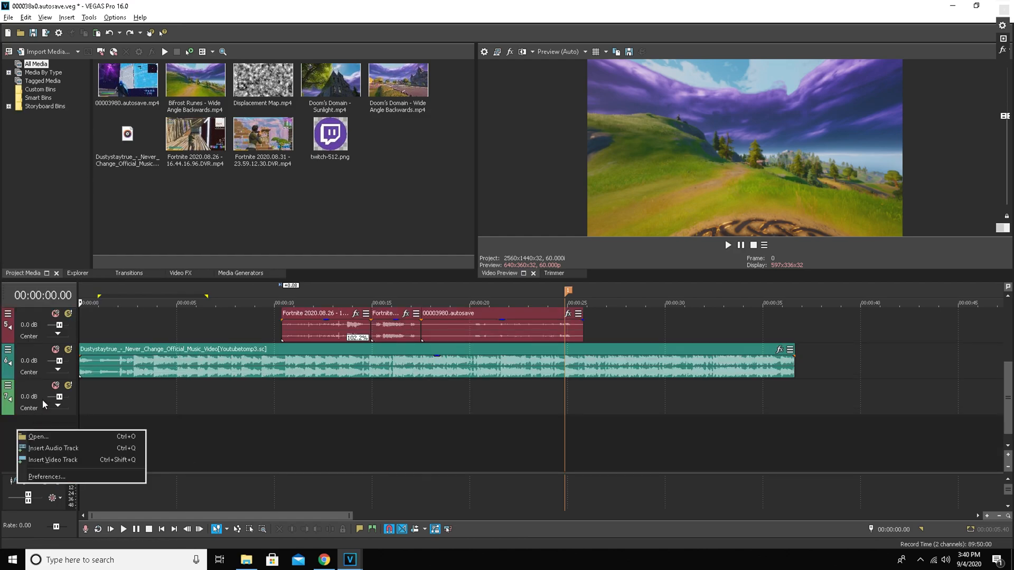
{"action": "left_click", "coordinate": [78, 462]}
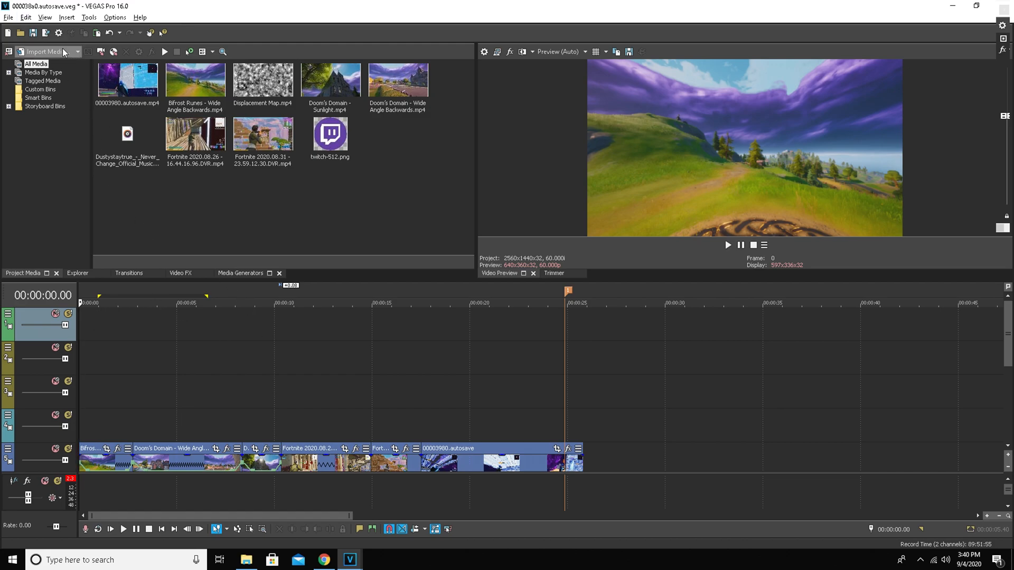
Step: Find the (Legacy) Text generator by searching for "text" and add its default preset to the new video track at 00:00:00.00
{"action": "left_click", "coordinate": [240, 273]}
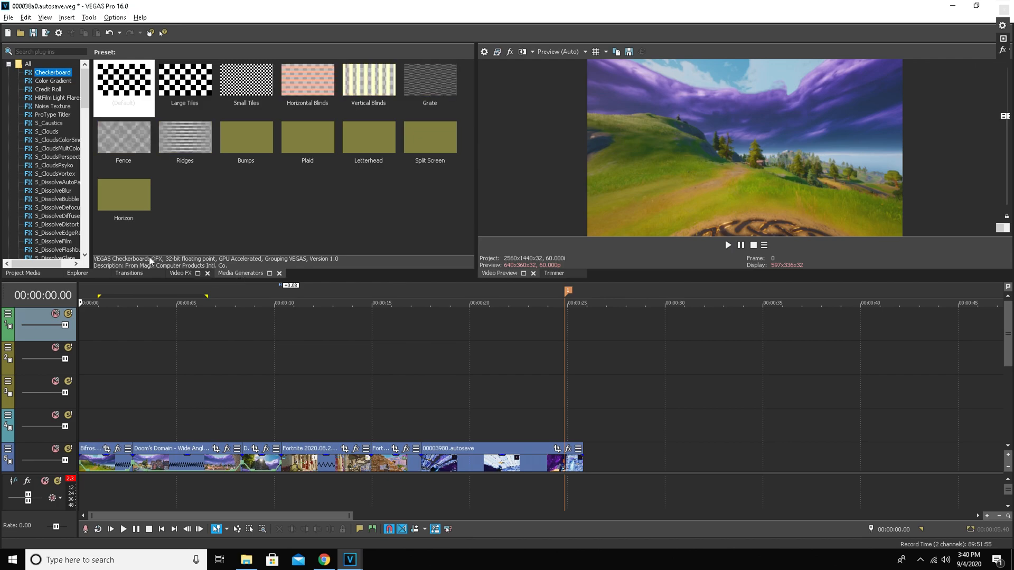
{"action": "left_click", "coordinate": [50, 51]}
{"action": "type", "text": "te"}
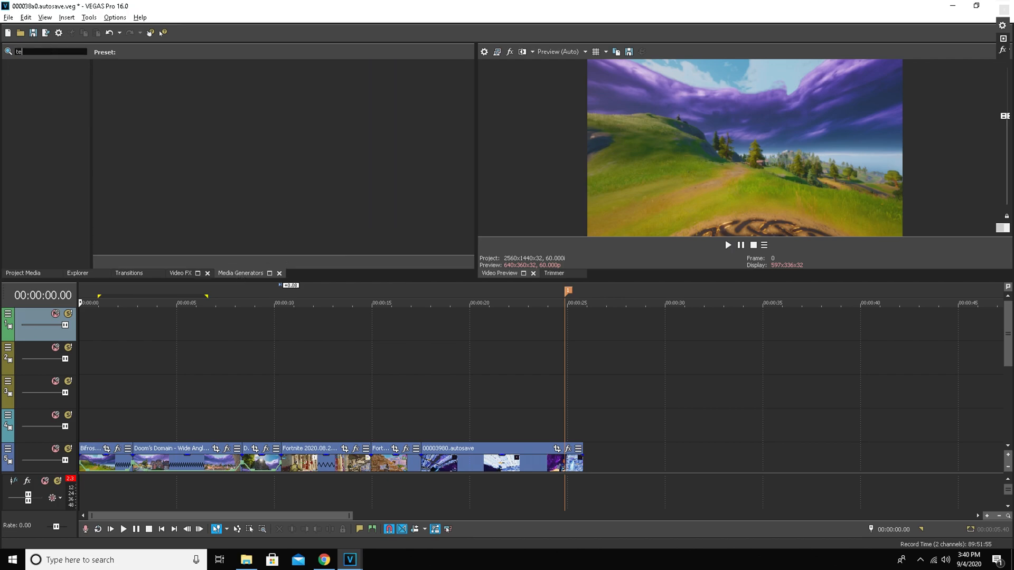
{"action": "type", "text": "xt"}
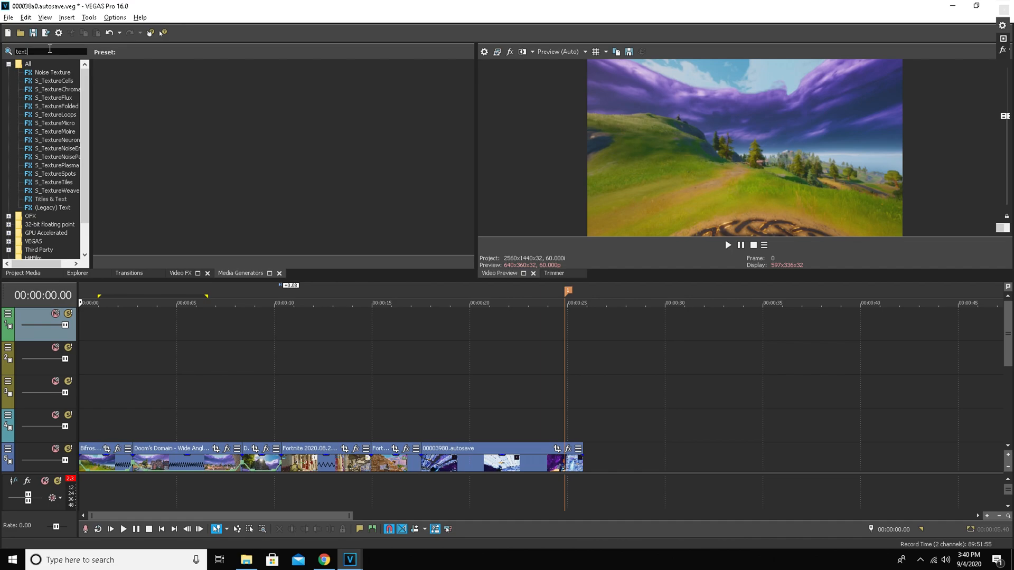
{"action": "left_click", "coordinate": [62, 207]}
{"action": "left_click_drag", "start_coordinate": [62, 206], "coordinate": [84, 325]}
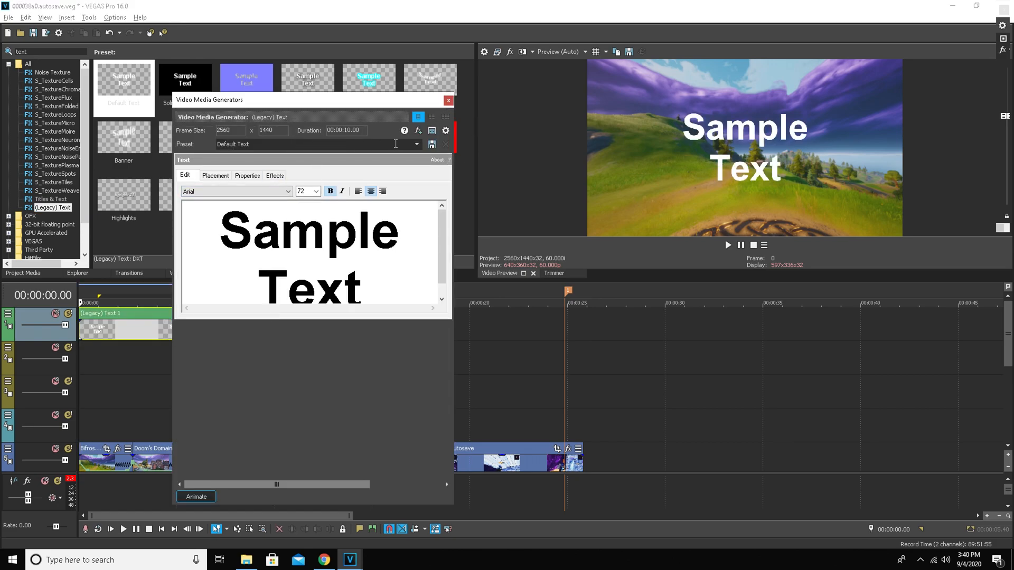
Step: Apply the Highlights preset to the legacy text and review its placement, properties and effects settings
{"action": "left_click", "coordinate": [417, 144]}
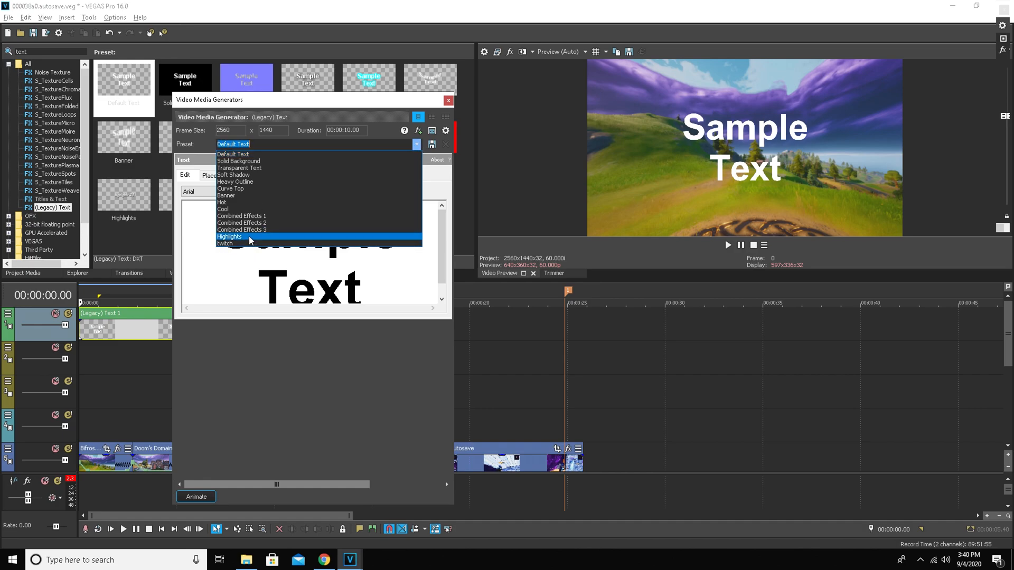
{"action": "left_click", "coordinate": [250, 236]}
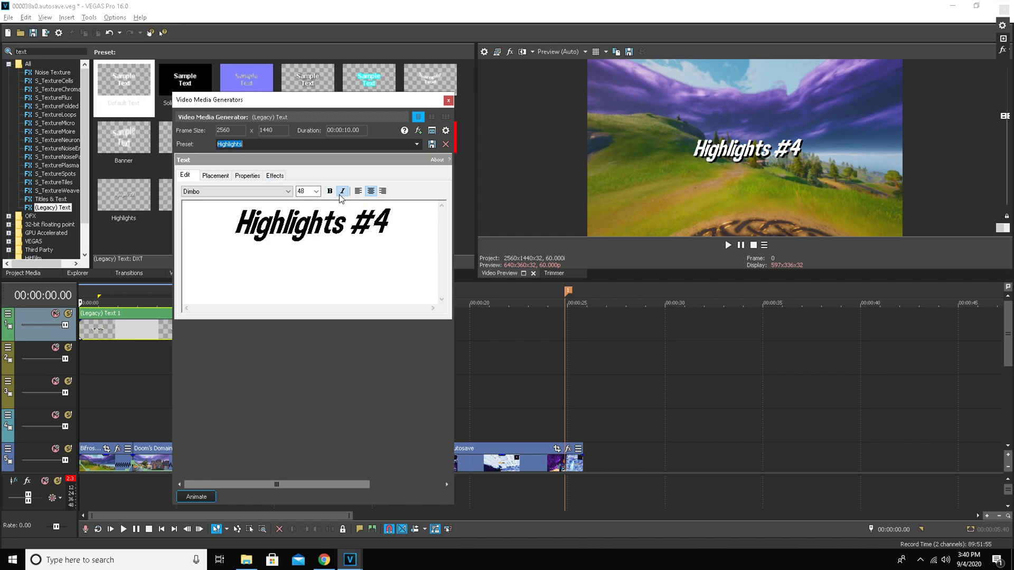
{"action": "left_click", "coordinate": [223, 177]}
{"action": "left_click", "coordinate": [256, 177]}
{"action": "left_click", "coordinate": [272, 177]}
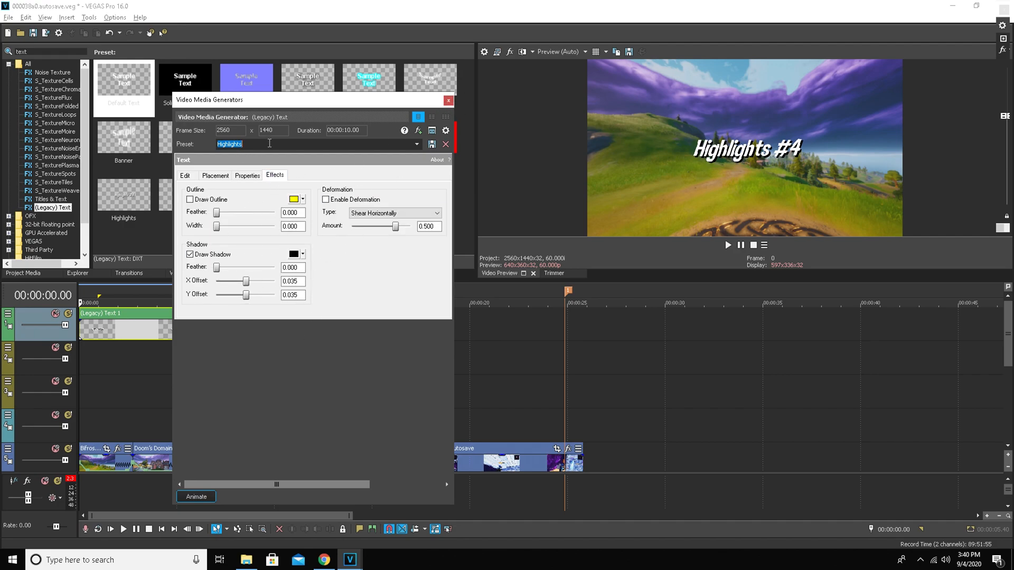
{"action": "left_click", "coordinate": [186, 175]}
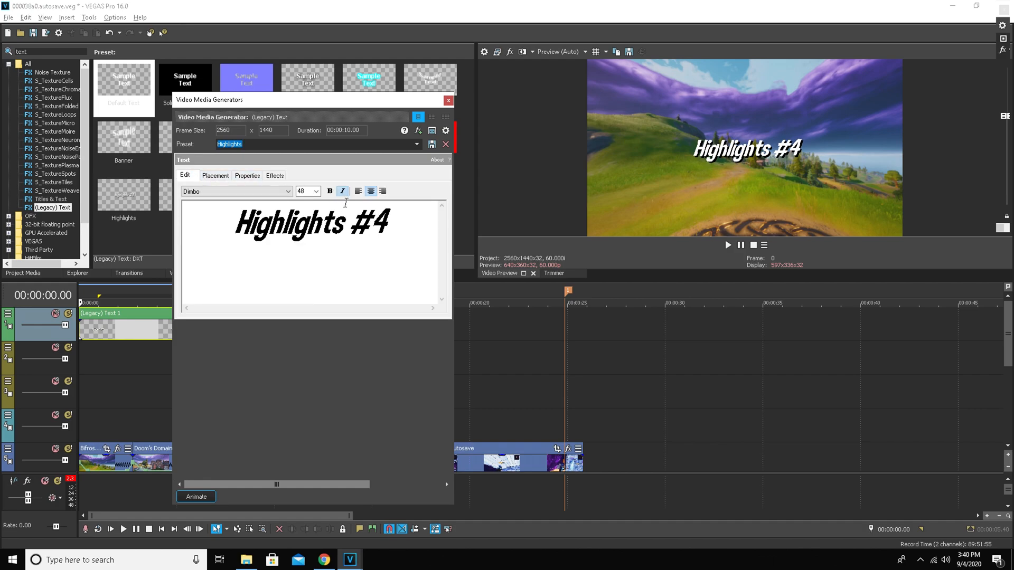
{"action": "left_click", "coordinate": [448, 101]}
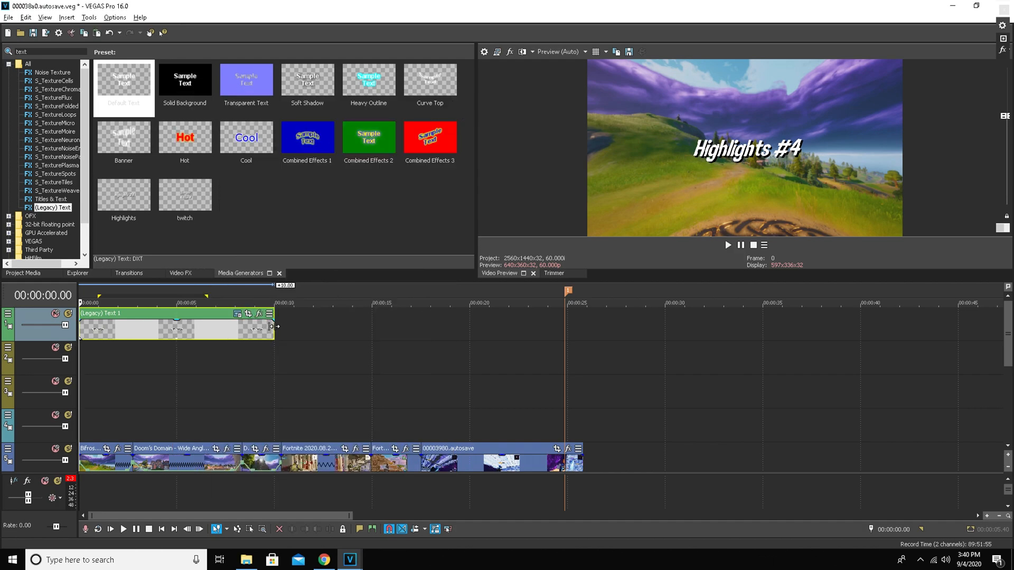
Step: Shorten the Highlights text event so it ends at the cut between the Bifrost Runes and Doom's Domain clips
{"action": "left_click_drag", "start_coordinate": [274, 327], "coordinate": [133, 326]}
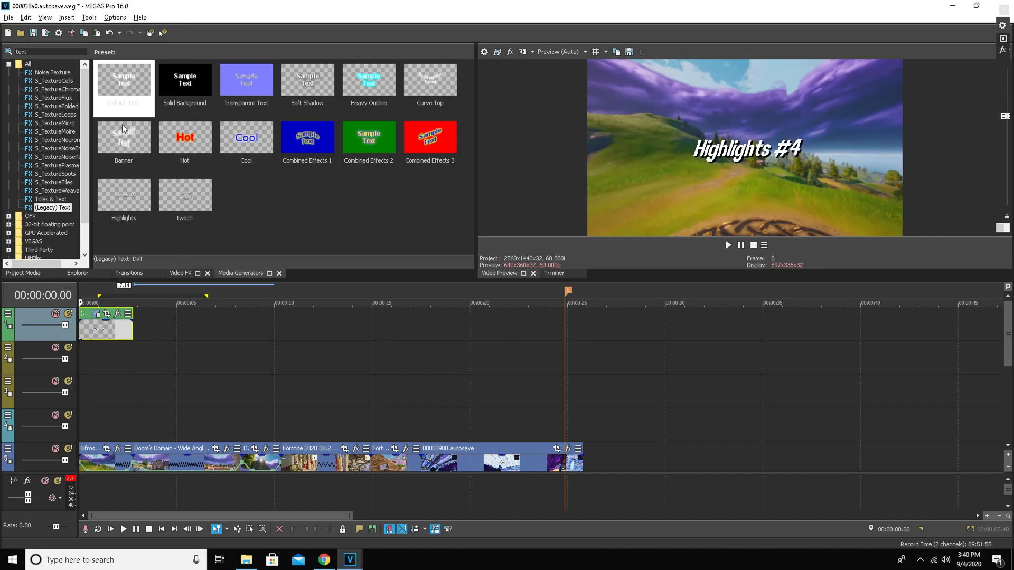
Step: Add a second legacy text right after the Highlights event, apply the twitch preset and cut its wording down to just the channel name
{"action": "left_click_drag", "start_coordinate": [51, 211], "coordinate": [141, 318]}
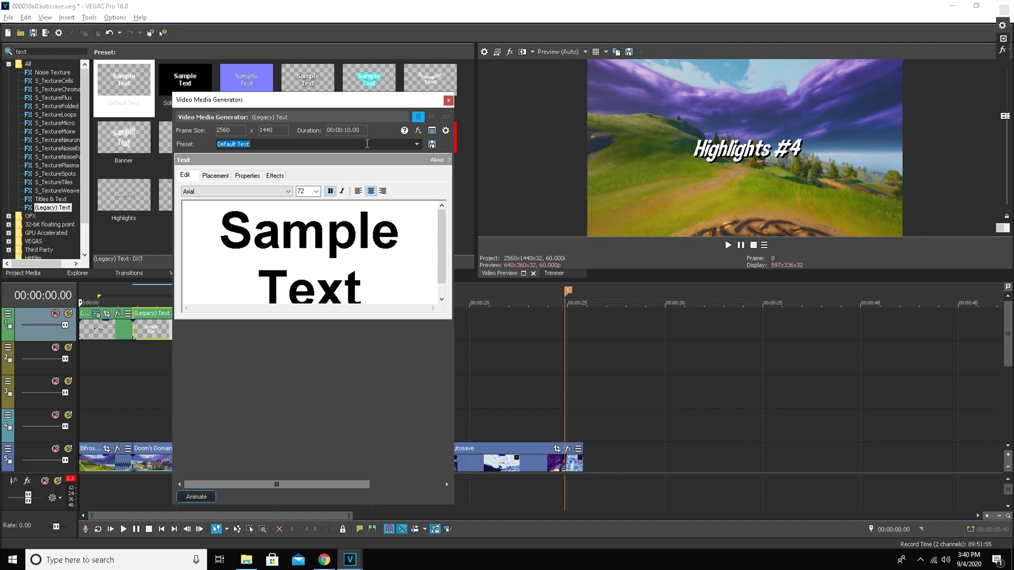
{"action": "left_click", "coordinate": [416, 144]}
{"action": "left_click", "coordinate": [247, 238]}
{"action": "left_click_drag", "start_coordinate": [349, 203], "coordinate": [206, 209]}
{"action": "key", "text": "BackSpace"}
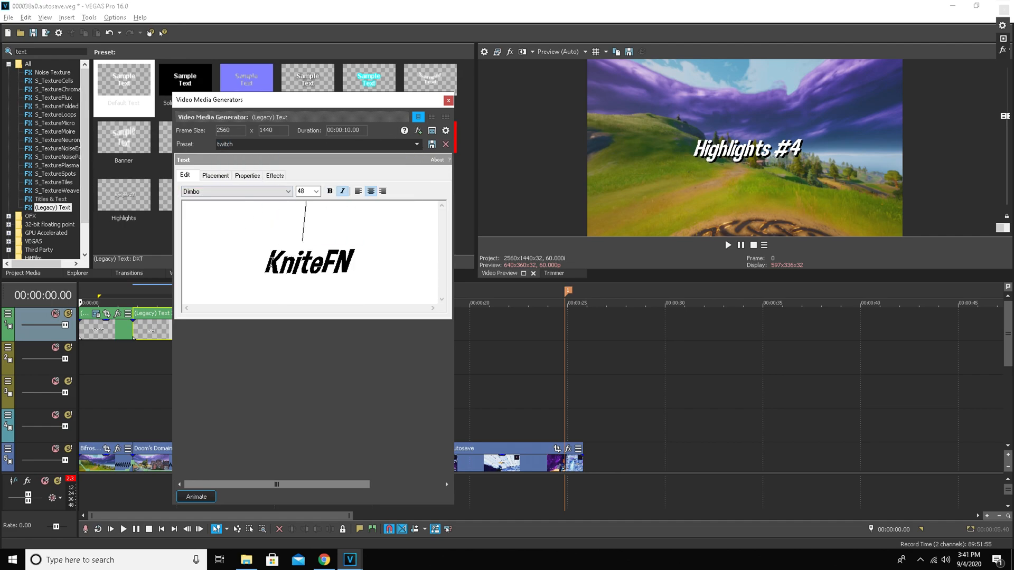
{"action": "key", "text": "BackSpace"}
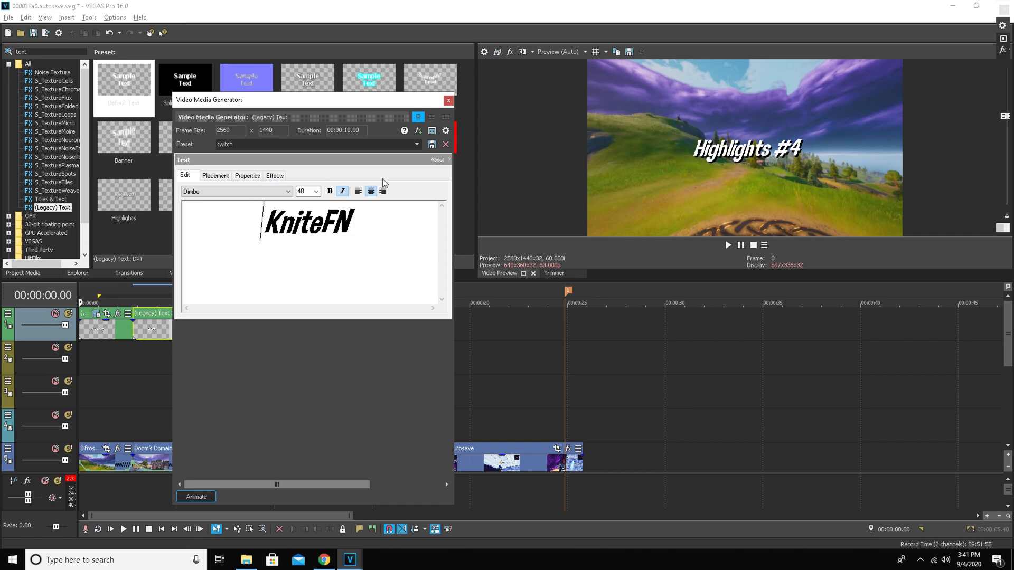
Step: Check the second text's effects settings and shorten its event to end at the cut after the Doom's Domain wide-angle clip
{"action": "left_click", "coordinate": [267, 175]}
{"action": "left_click", "coordinate": [185, 176]}
{"action": "left_click", "coordinate": [448, 102]}
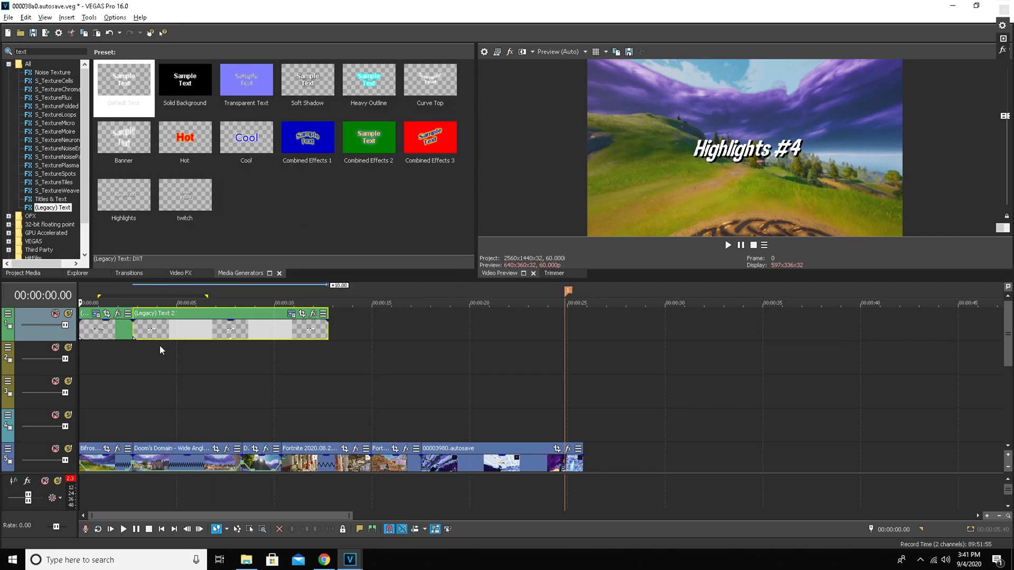
{"action": "left_click_drag", "start_coordinate": [326, 330], "coordinate": [242, 334]}
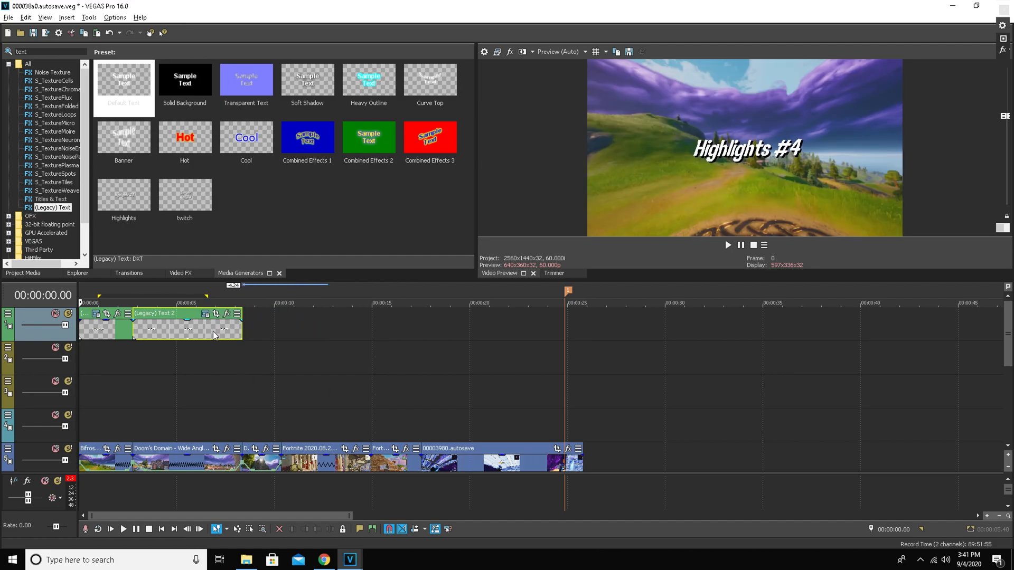
Step: Add a third legacy text at 00:00:08.22 from the twitch preset, reading "Edited By" plus the channel name, and save it as preset "edited by"
{"action": "left_click", "coordinate": [243, 356]}
{"action": "left_click_drag", "start_coordinate": [127, 86], "coordinate": [249, 319]}
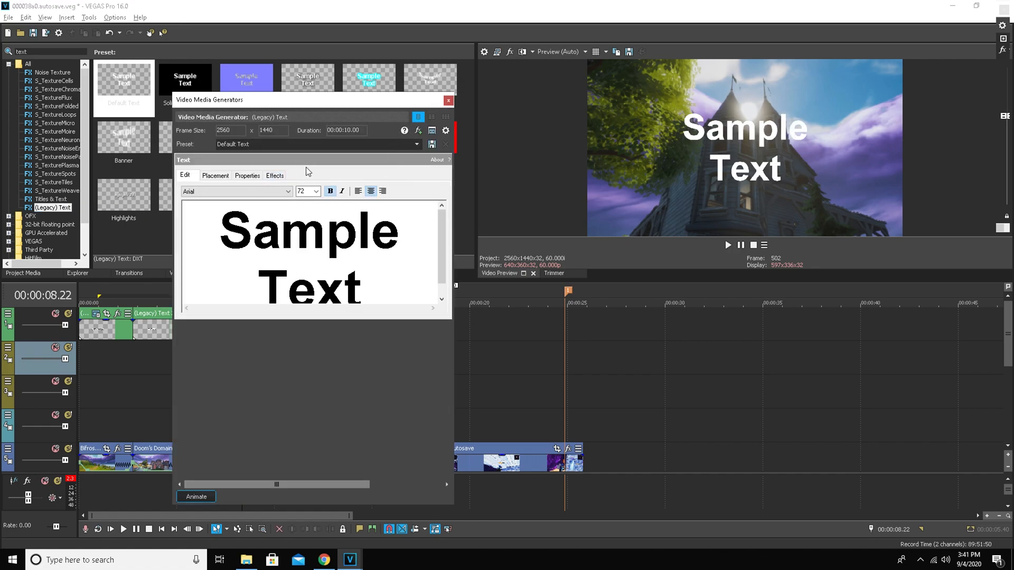
{"action": "left_click", "coordinate": [379, 144]}
{"action": "left_click", "coordinate": [316, 241]}
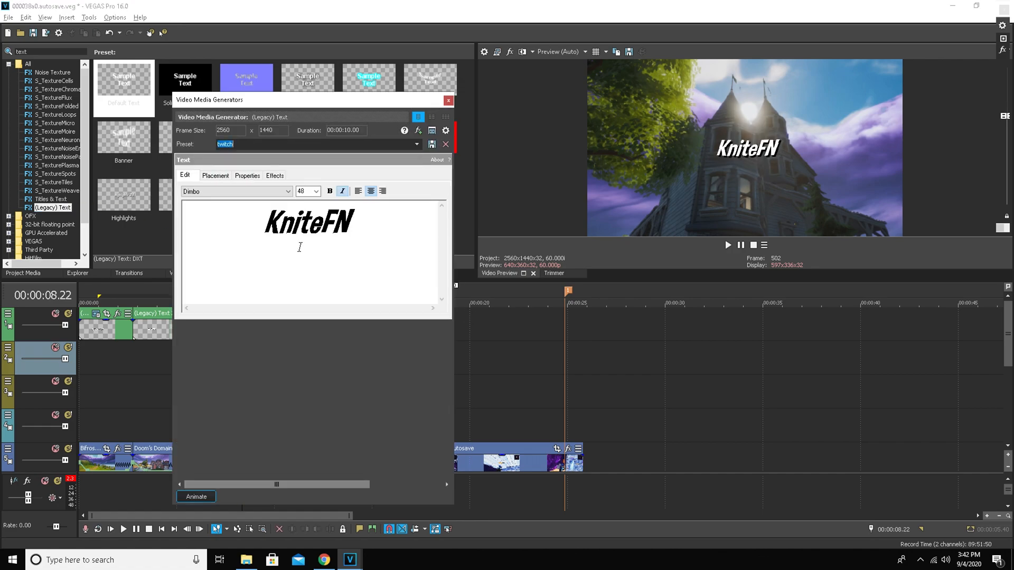
{"action": "key", "text": "BackSpace"}
{"action": "right_click", "coordinate": [279, 227]}
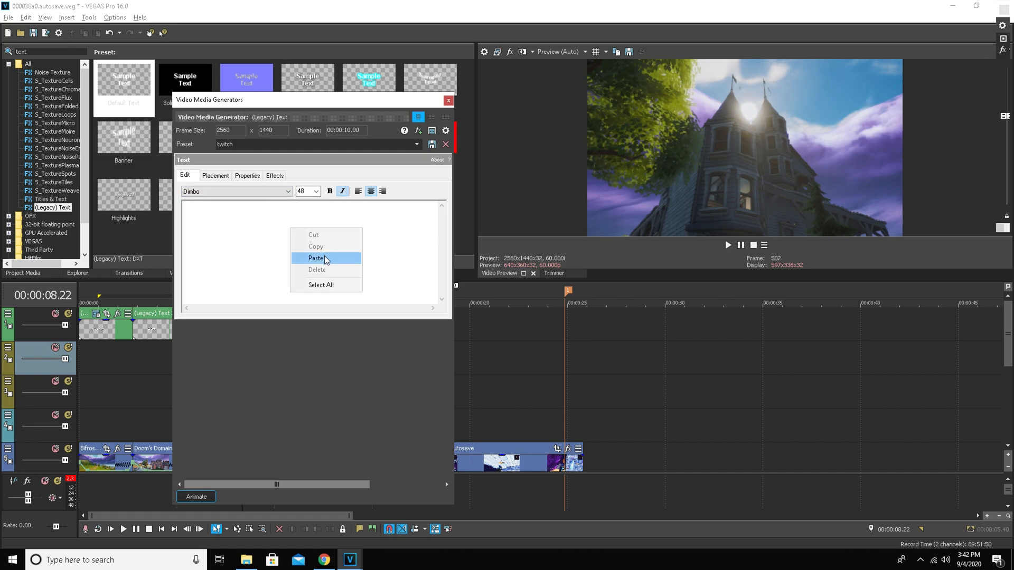
{"action": "left_click", "coordinate": [316, 259]}
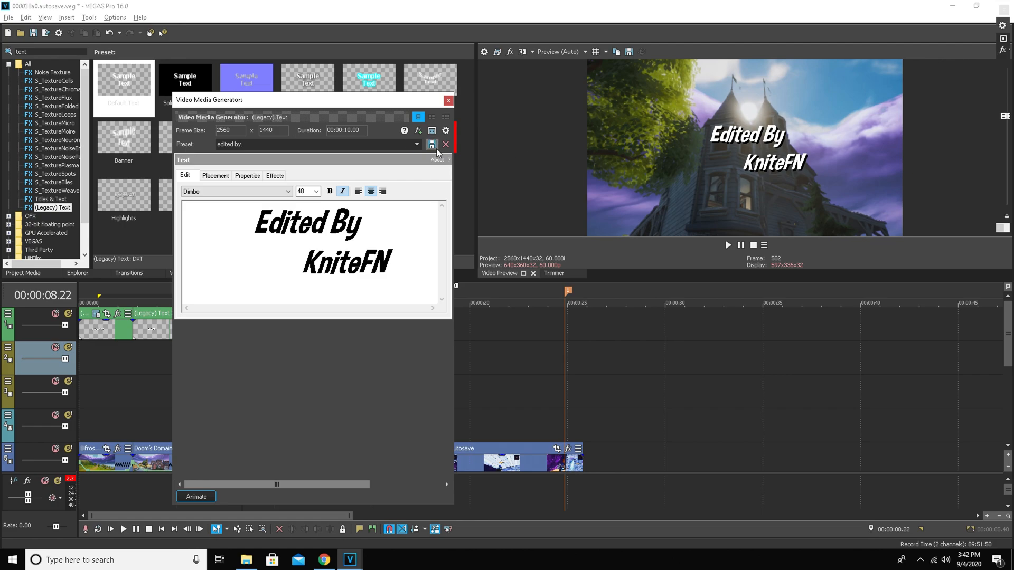
Step: Check the third text's presets and effects and shorten its event to end where the first Fortnite gameplay clip starts
{"action": "left_click", "coordinate": [416, 144]}
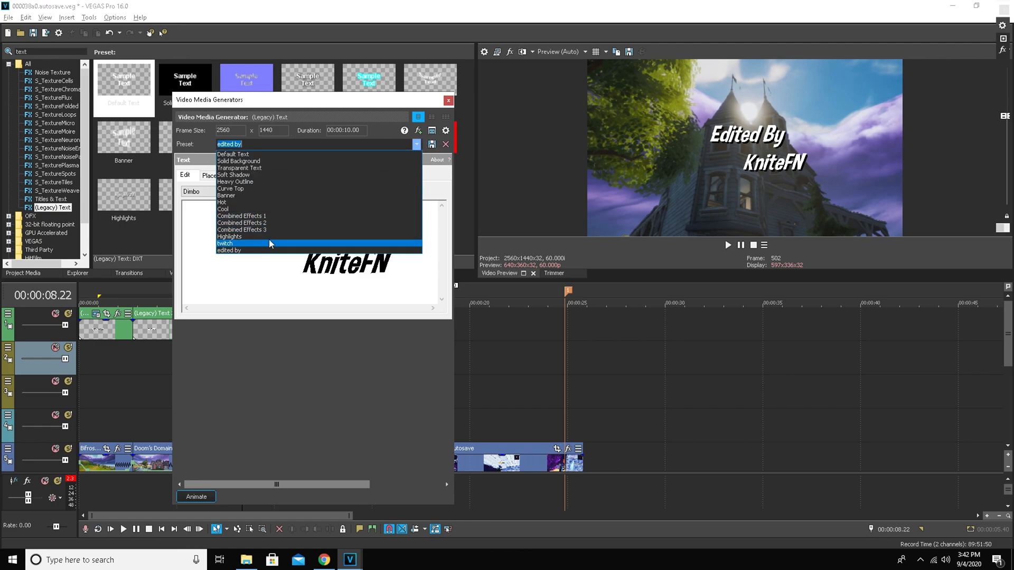
{"action": "left_click", "coordinate": [413, 118]}
{"action": "left_click", "coordinate": [274, 176]}
{"action": "left_click", "coordinate": [191, 179]}
{"action": "left_click", "coordinate": [448, 100]}
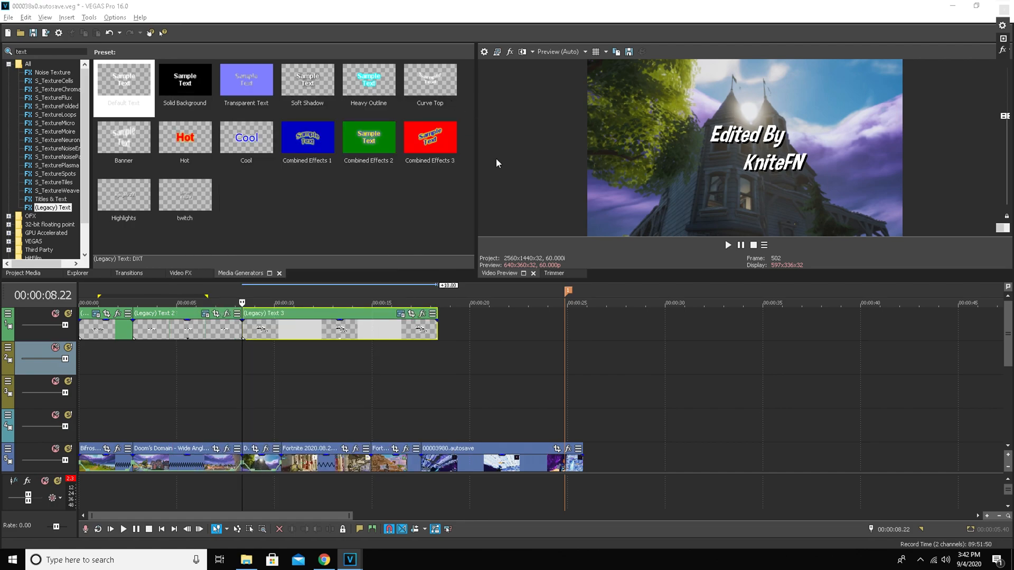
{"action": "left_click_drag", "start_coordinate": [437, 324], "coordinate": [279, 341]}
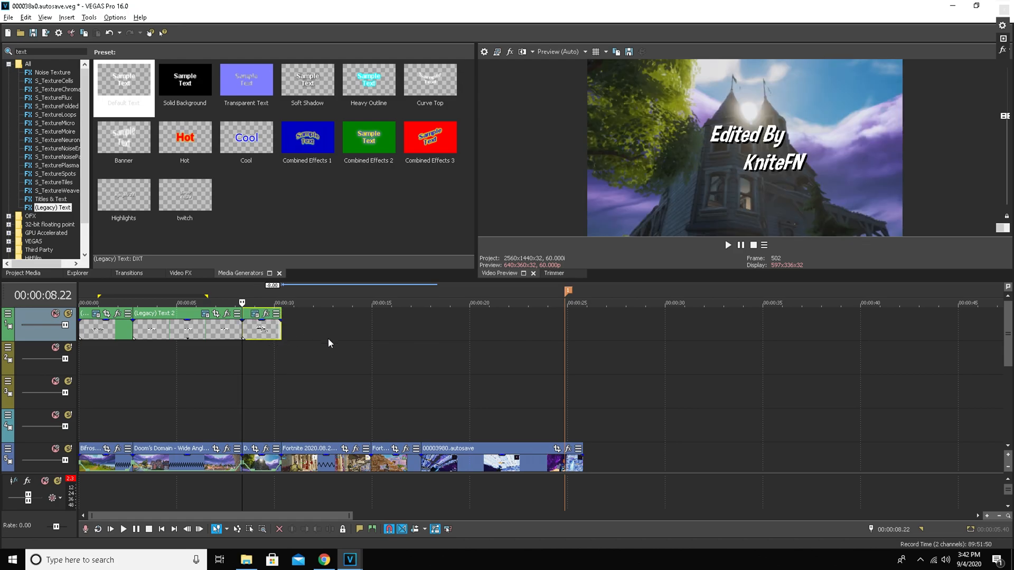
Step: Play the intro from the start through all three text events, and return to the beginning of the timeline
{"action": "key", "text": "Home"}
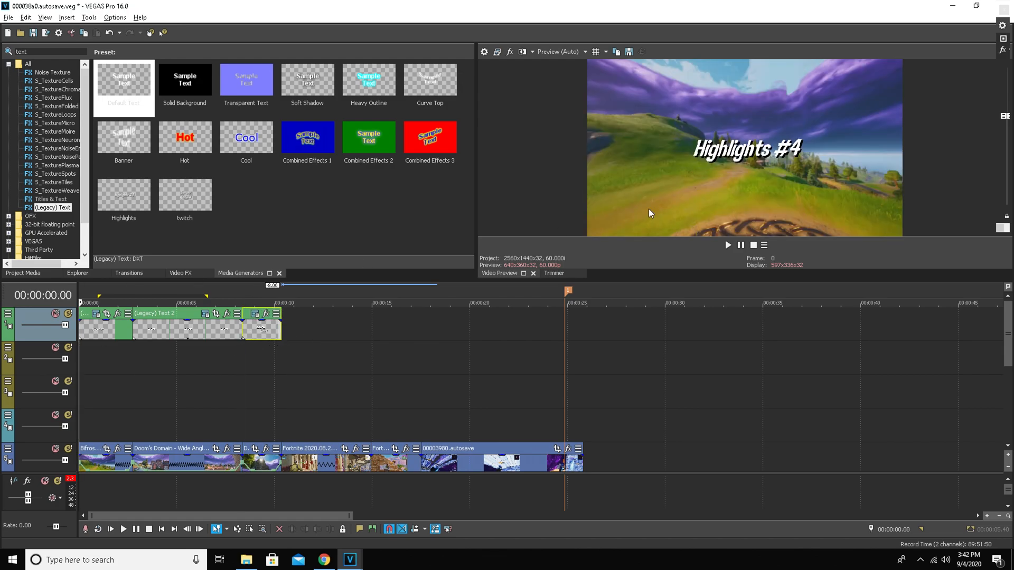
{"action": "left_click", "coordinate": [727, 245]}
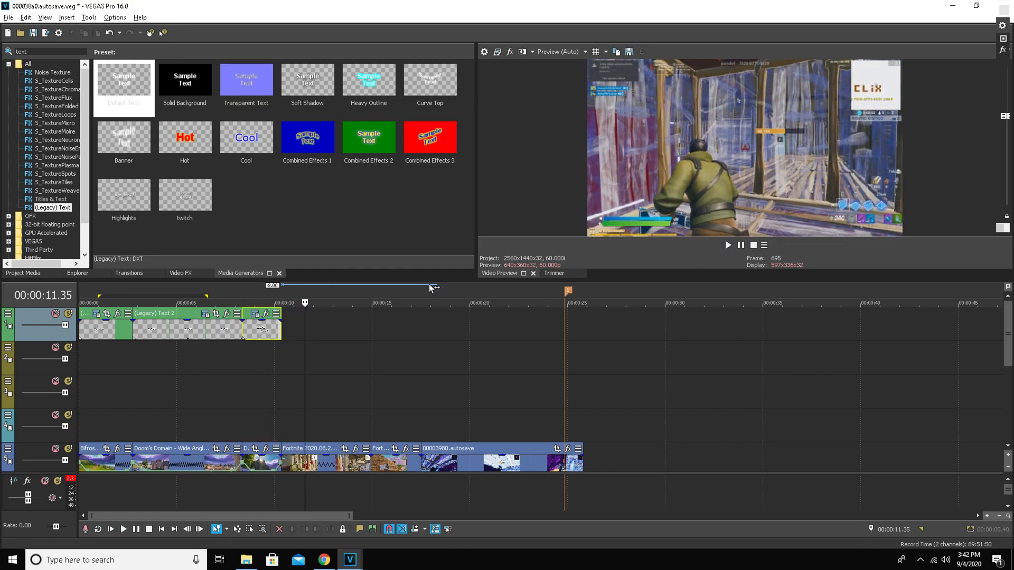
{"action": "left_click", "coordinate": [156, 389]}
{"action": "left_click", "coordinate": [80, 388]}
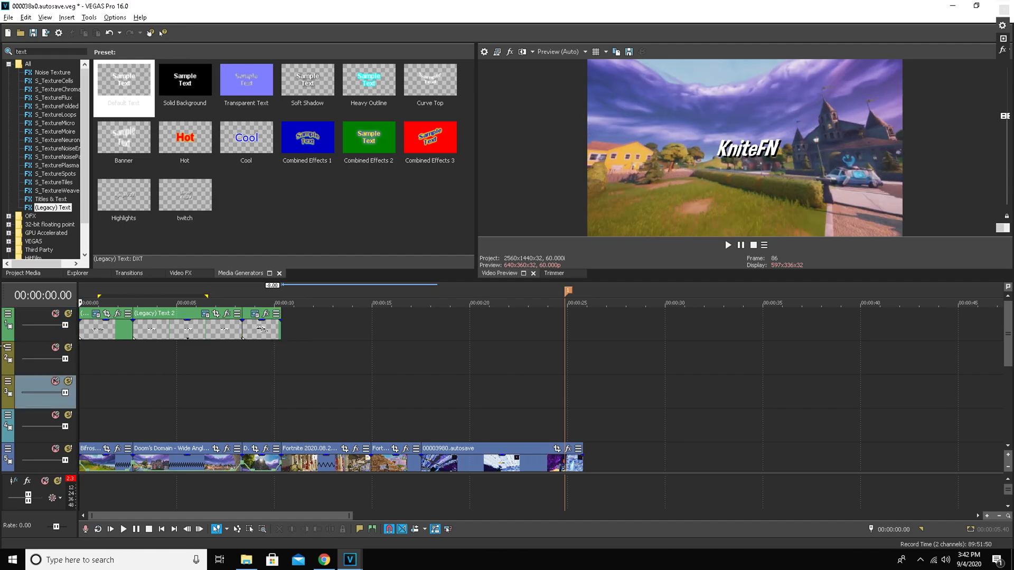
{"action": "left_click_drag", "start_coordinate": [16, 51], "coordinate": [242, 44]}
{"action": "key", "text": "BackSpace"}
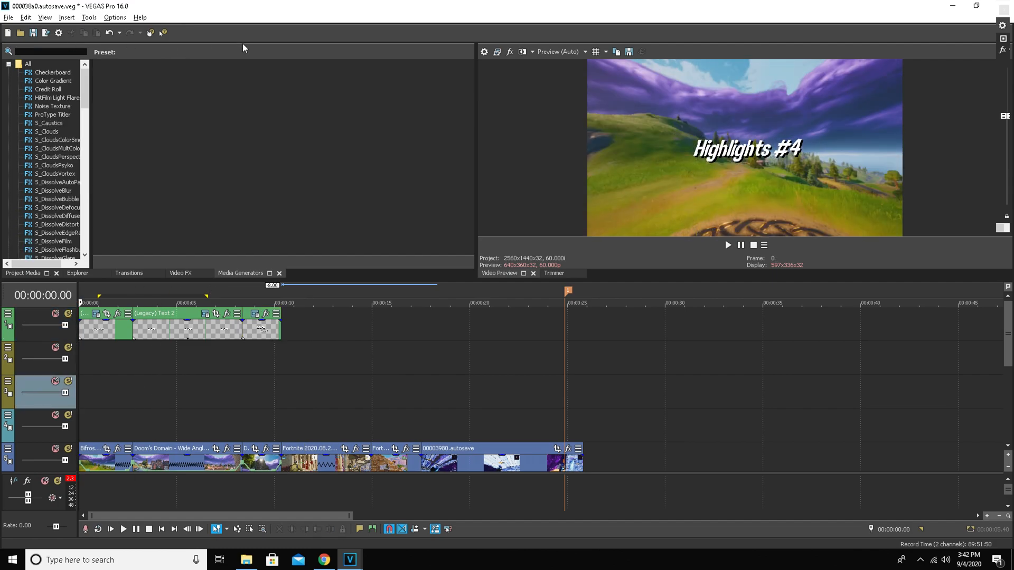
{"action": "type", "text": "d"}
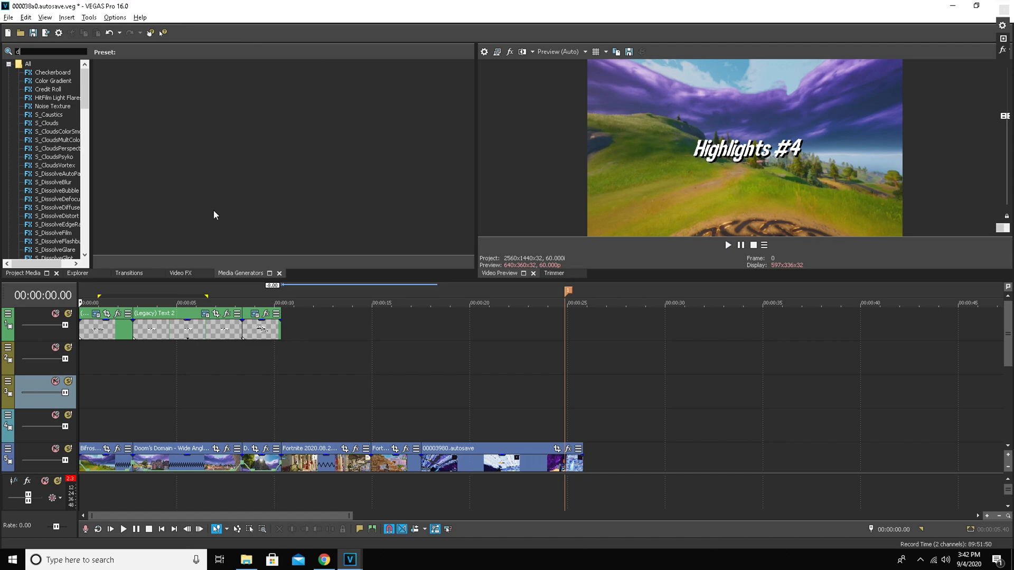
Step: Search the video effects for "shadow" and select the shadow preset of S_DropShadow
{"action": "left_click", "coordinate": [181, 273]}
{"action": "left_click", "coordinate": [67, 52]}
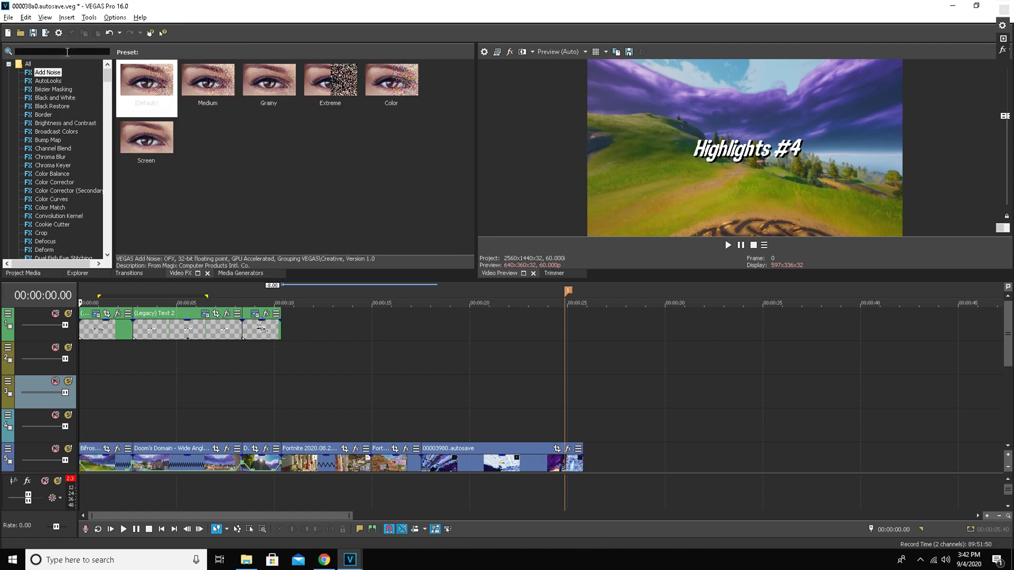
{"action": "type", "text": "sh"}
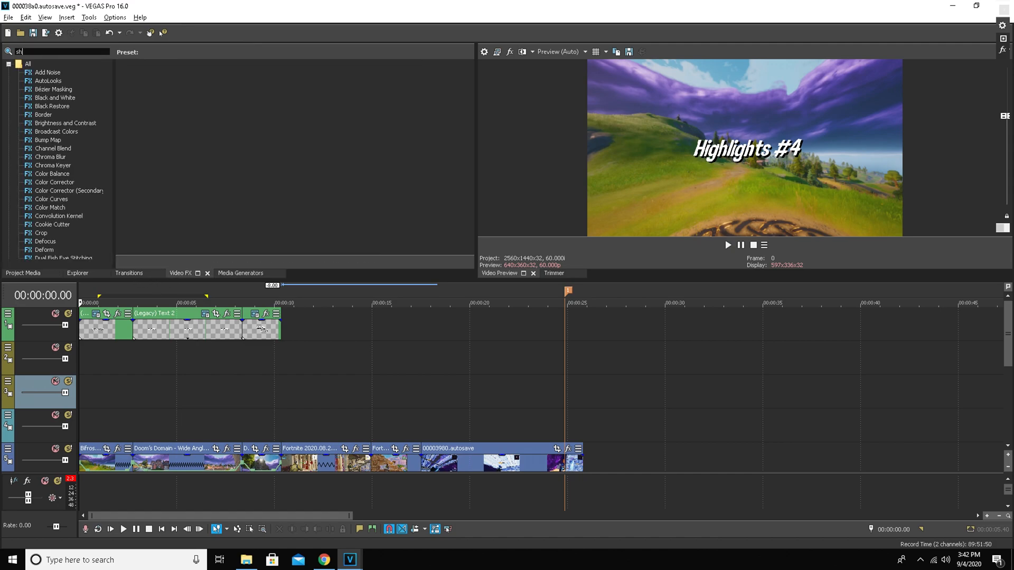
{"action": "type", "text": "adow"}
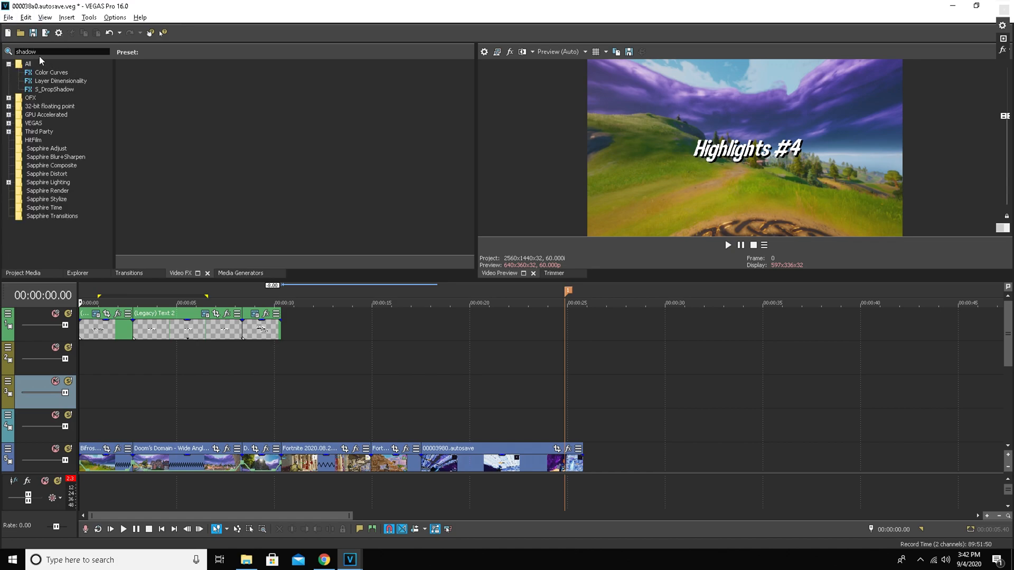
{"action": "left_click", "coordinate": [62, 89]}
{"action": "left_click", "coordinate": [216, 109]}
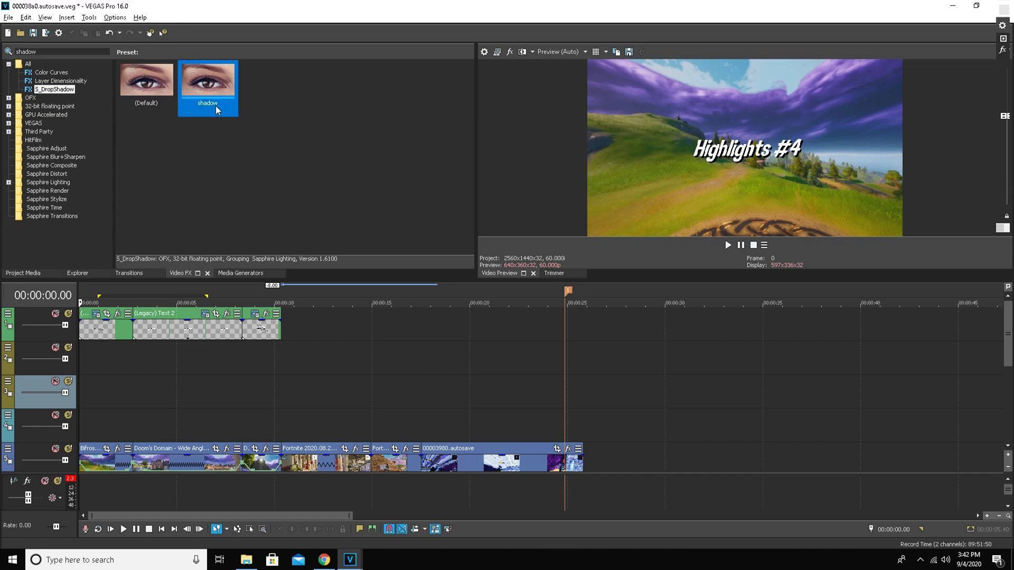
Step: Apply the S_DropShadow shadow preset to all three text events on the top video track
{"action": "left_click_drag", "start_coordinate": [212, 77], "coordinate": [152, 209]}
{"action": "left_click_drag", "start_coordinate": [195, 296], "coordinate": [114, 331]}
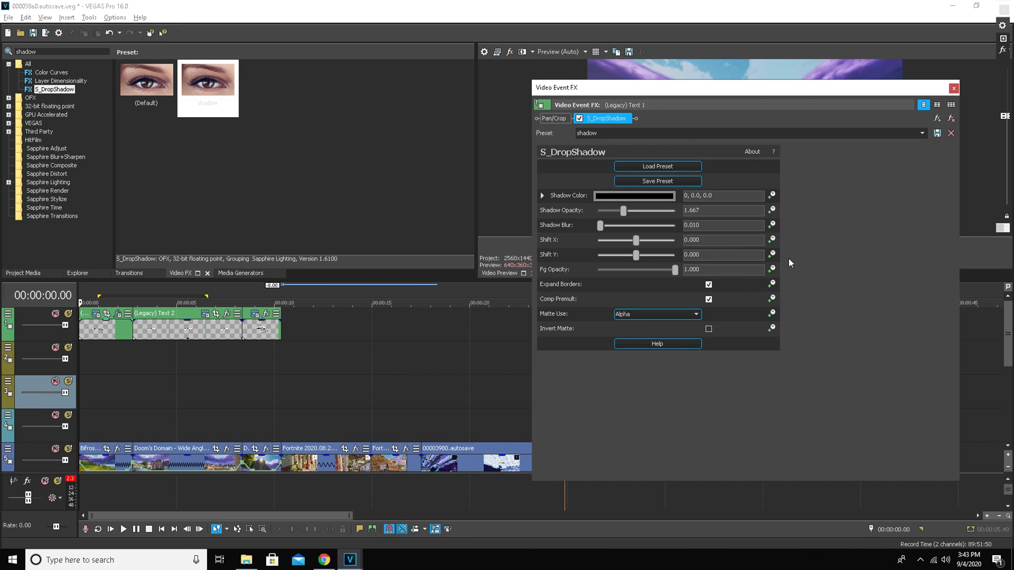
{"action": "left_click", "coordinate": [953, 88]}
{"action": "left_click_drag", "start_coordinate": [208, 82], "coordinate": [158, 327]}
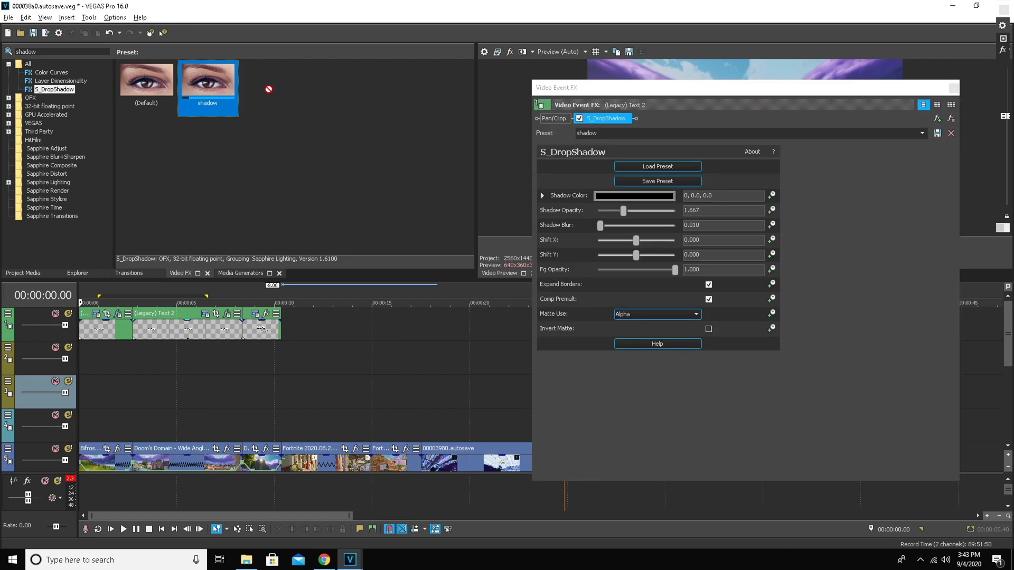
{"action": "left_click_drag", "start_coordinate": [336, 188], "coordinate": [276, 329]}
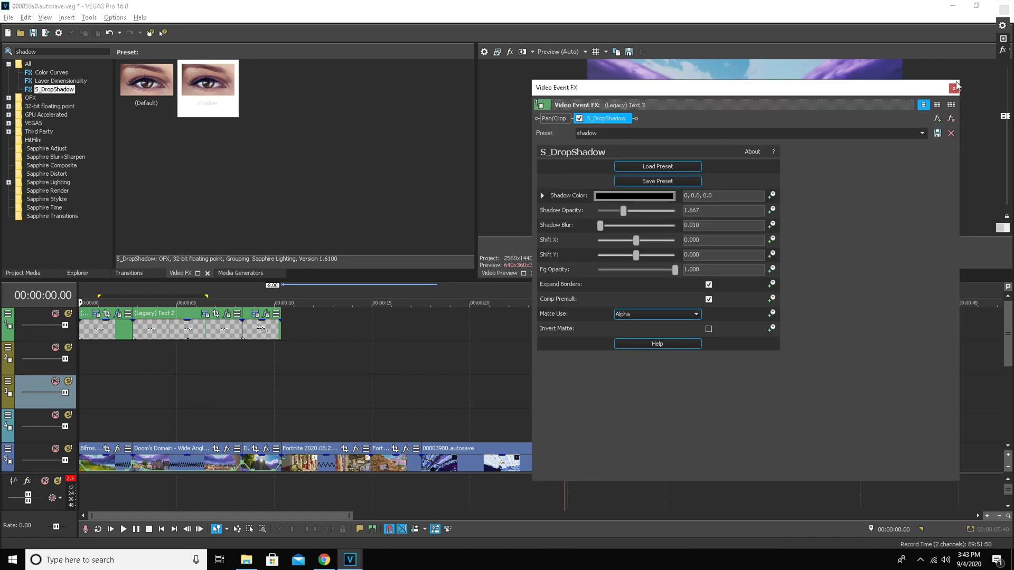
{"action": "left_click", "coordinate": [954, 88]}
Step: Play the beginning of the intro and review the S_DropShadow settings on the first text event
{"action": "left_click", "coordinate": [89, 364]}
{"action": "mouse_move", "coordinate": [93, 361]}
{"action": "left_mouse_down"}
{"action": "mouse_move", "coordinate": [284, 367]}
{"action": "mouse_move", "coordinate": [79, 364]}
{"action": "left_mouse_up"}
{"action": "left_click", "coordinate": [741, 246]}
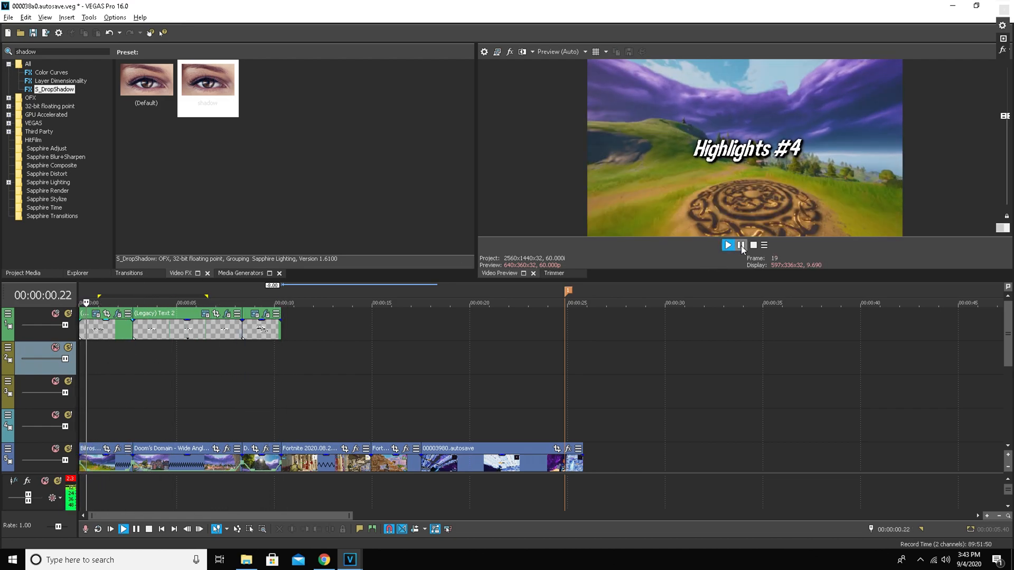
{"action": "left_click", "coordinate": [741, 245]}
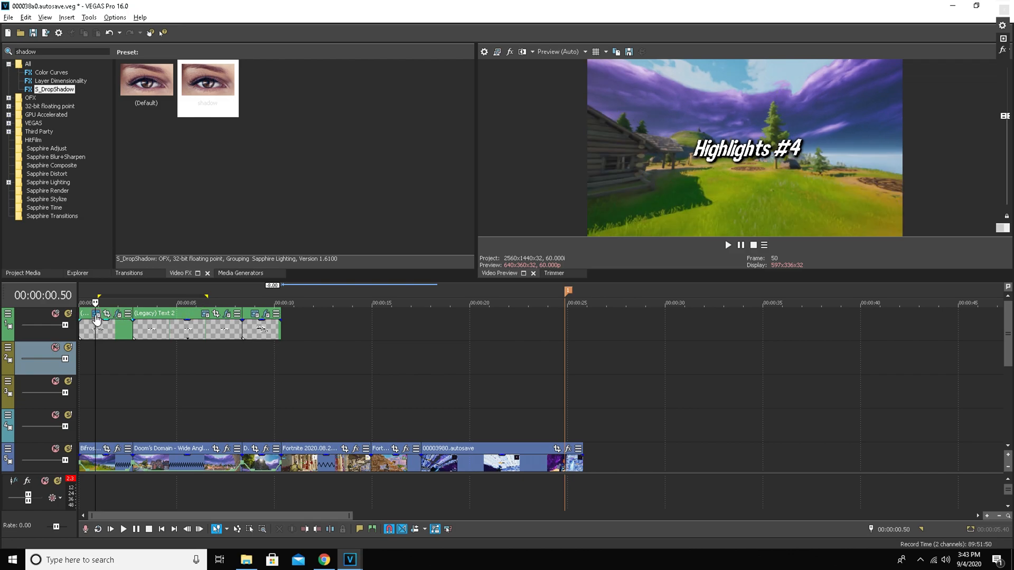
{"action": "left_click", "coordinate": [96, 315]}
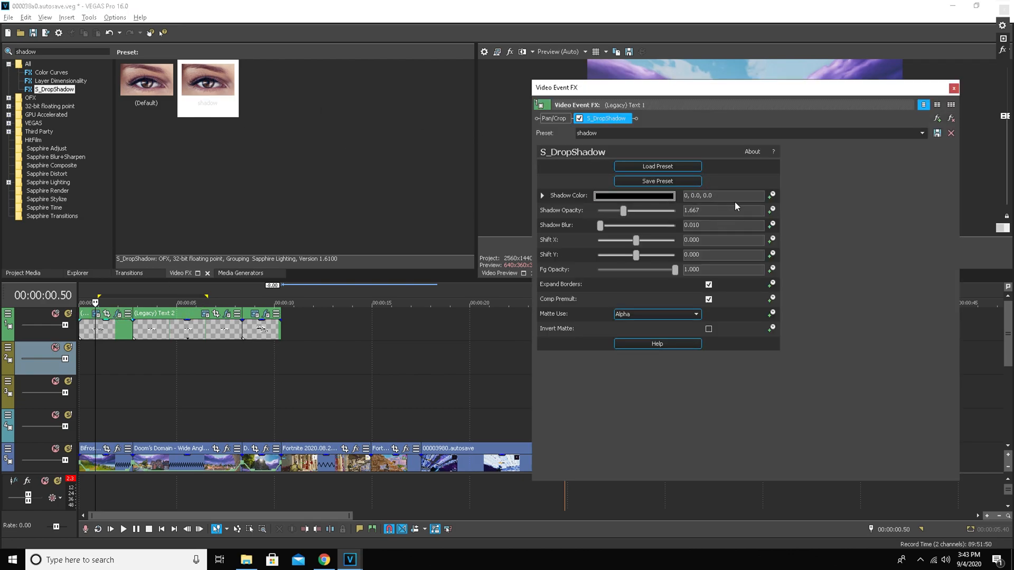
{"action": "left_click", "coordinate": [954, 88]}
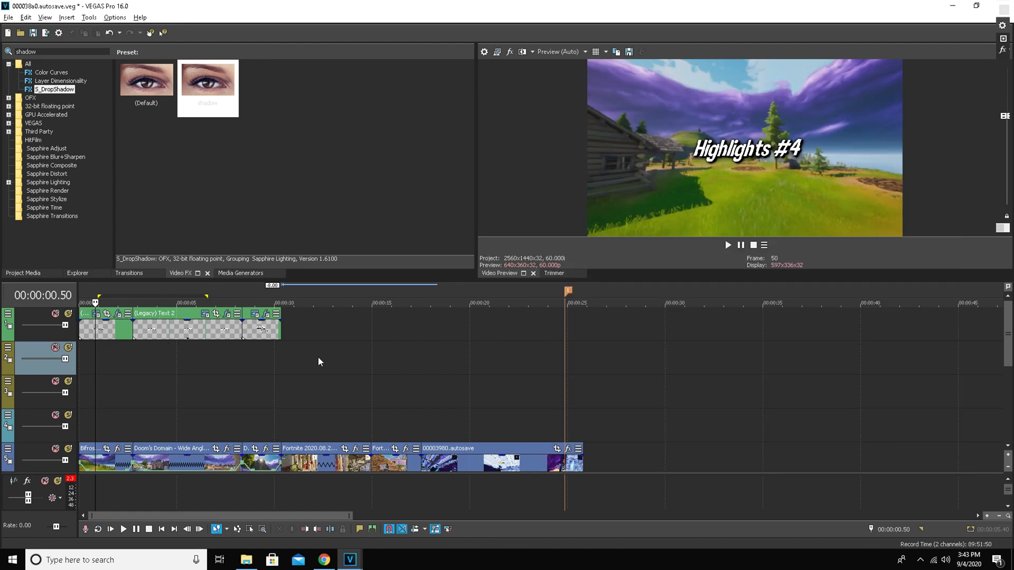
Step: Move the three text events straight down to video track 4, directly above the clips, keeping their timing
{"action": "left_click", "coordinate": [114, 333]}
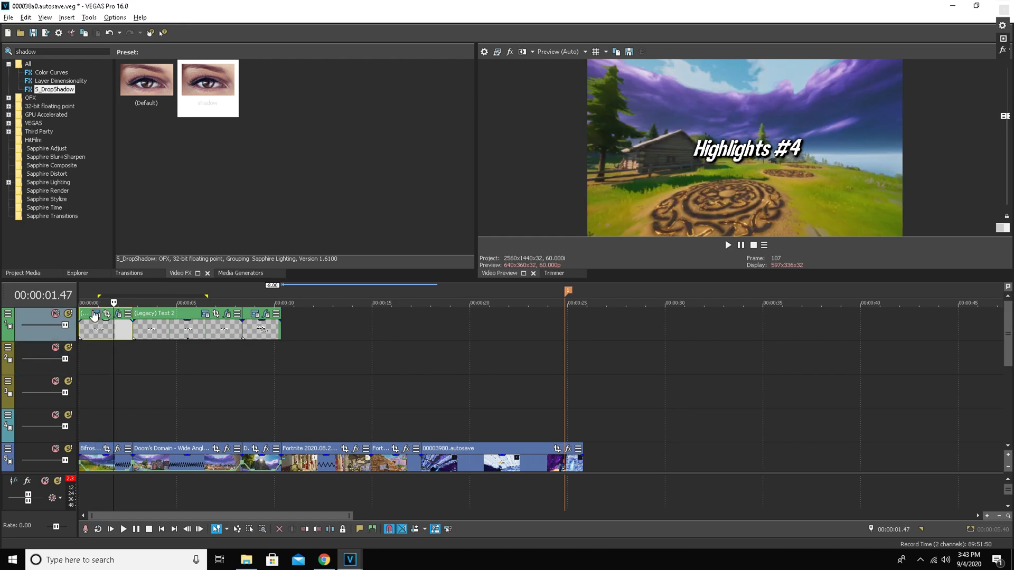
{"action": "left_click_drag", "start_coordinate": [97, 330], "coordinate": [99, 376]}
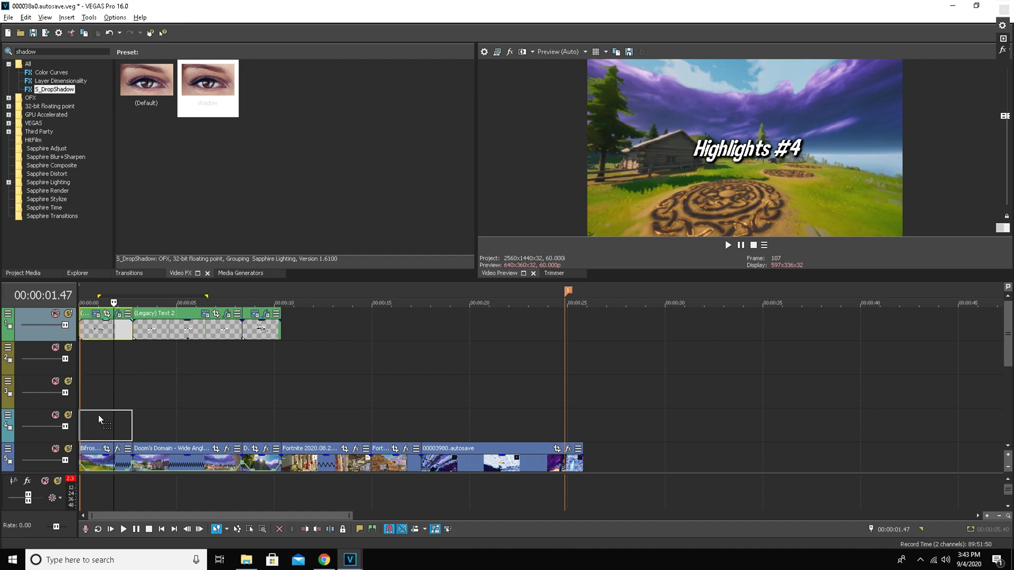
{"action": "left_click_drag", "start_coordinate": [98, 414], "coordinate": [98, 414]}
{"action": "left_click_drag", "start_coordinate": [163, 325], "coordinate": [163, 430]}
{"action": "left_click_drag", "start_coordinate": [259, 328], "coordinate": [263, 425]}
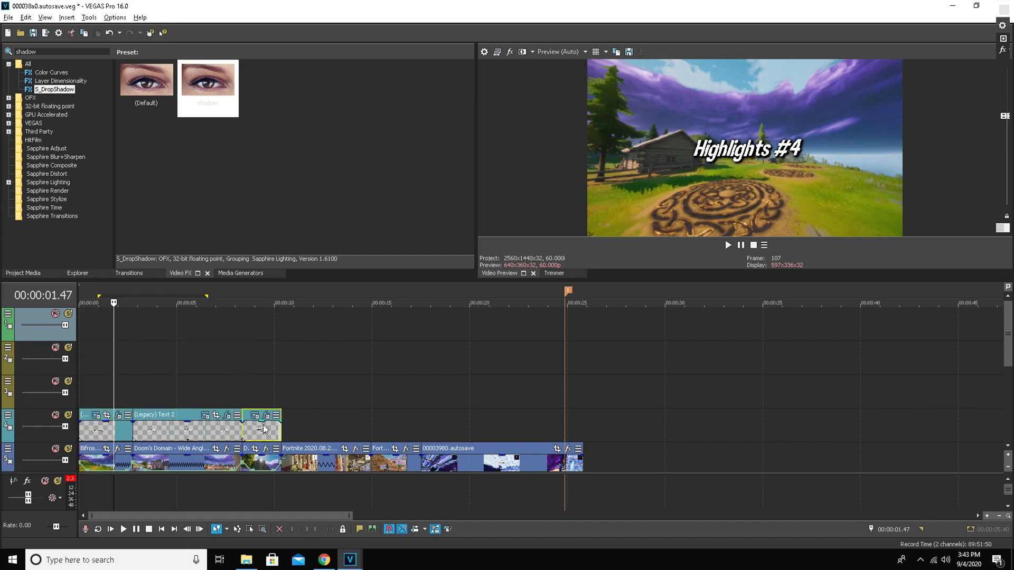
Step: Place Displacement Map.mp4 from the project media at the start of the top video track
{"action": "left_click", "coordinate": [92, 348]}
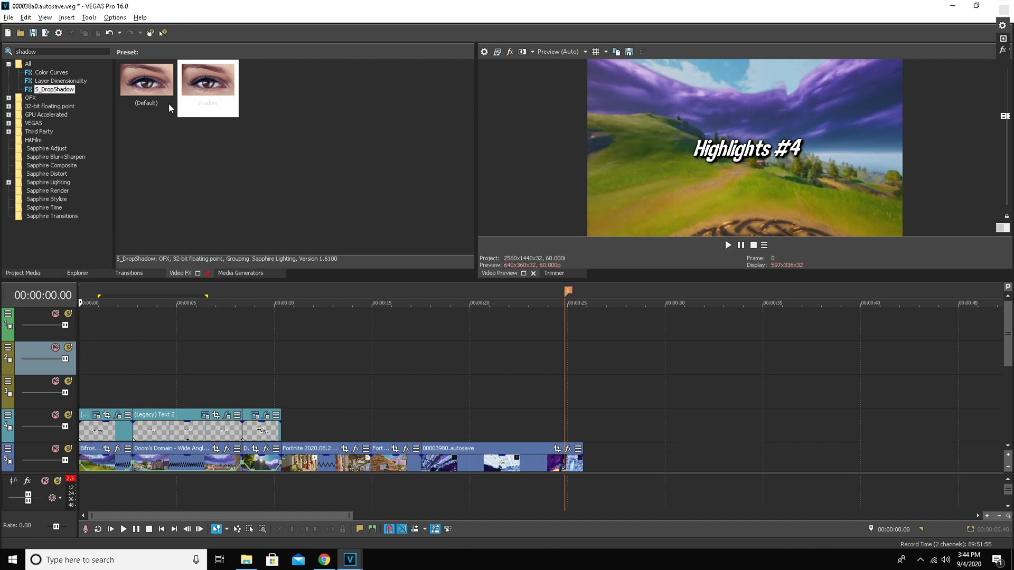
{"action": "left_click", "coordinate": [23, 273]}
{"action": "left_click", "coordinate": [141, 138]}
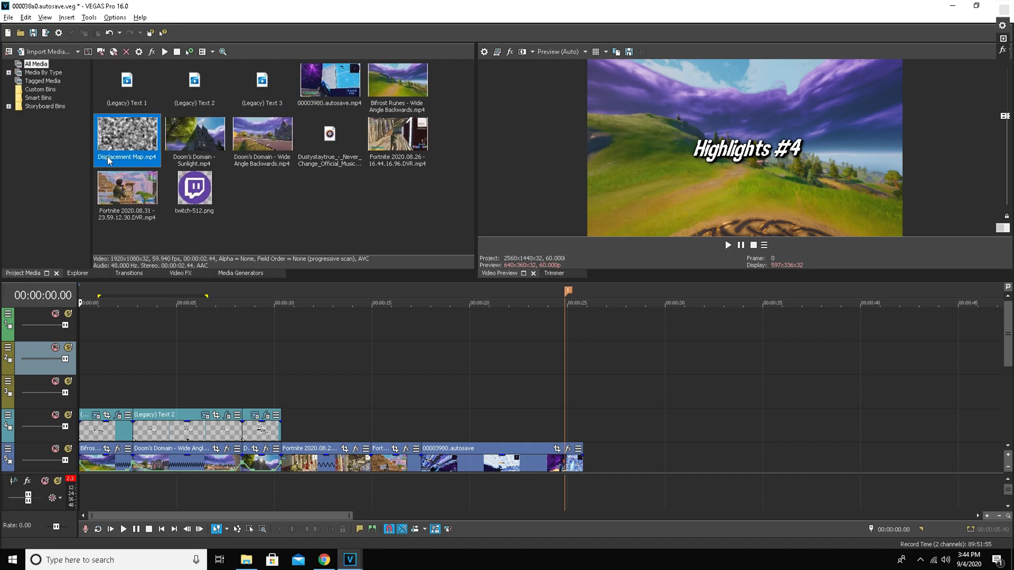
{"action": "left_click_drag", "start_coordinate": [122, 306], "coordinate": [87, 334]}
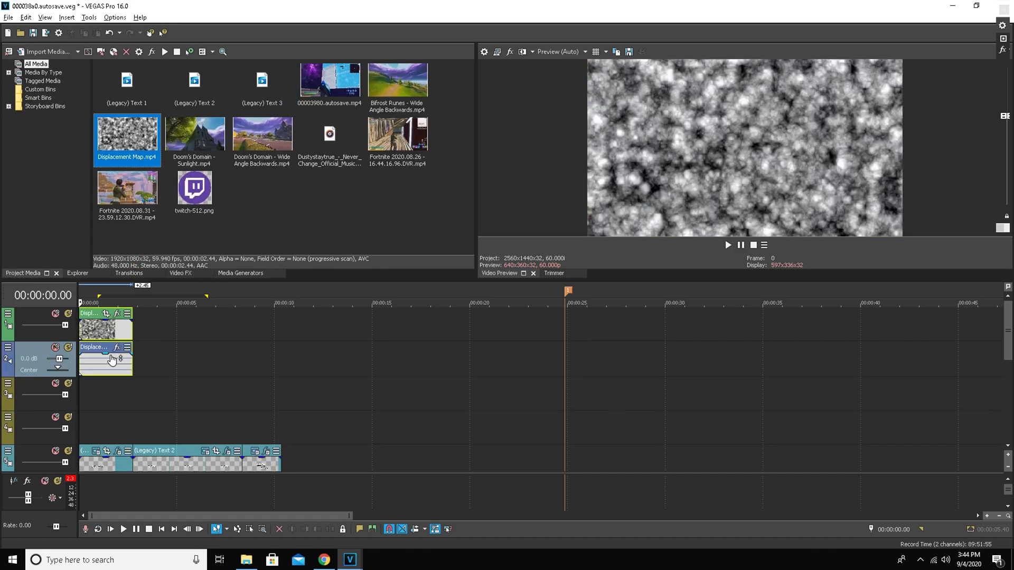
Step: Remove the Displacement Map clip's audio event and delete the emptied audio track, keeping only the video event
{"action": "left_click", "coordinate": [123, 366]}
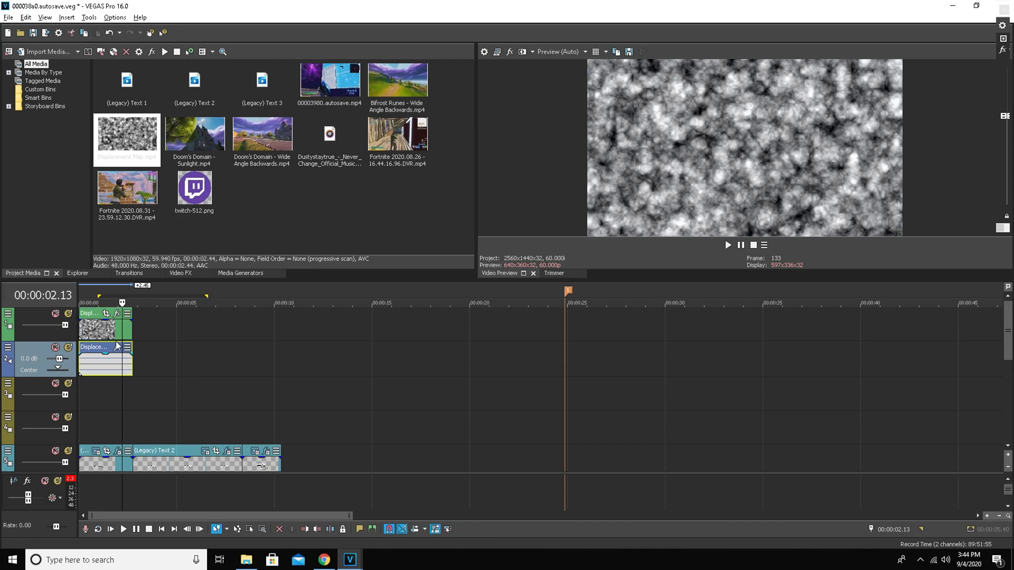
{"action": "right_click", "coordinate": [124, 361]}
{"action": "left_click", "coordinate": [166, 283]}
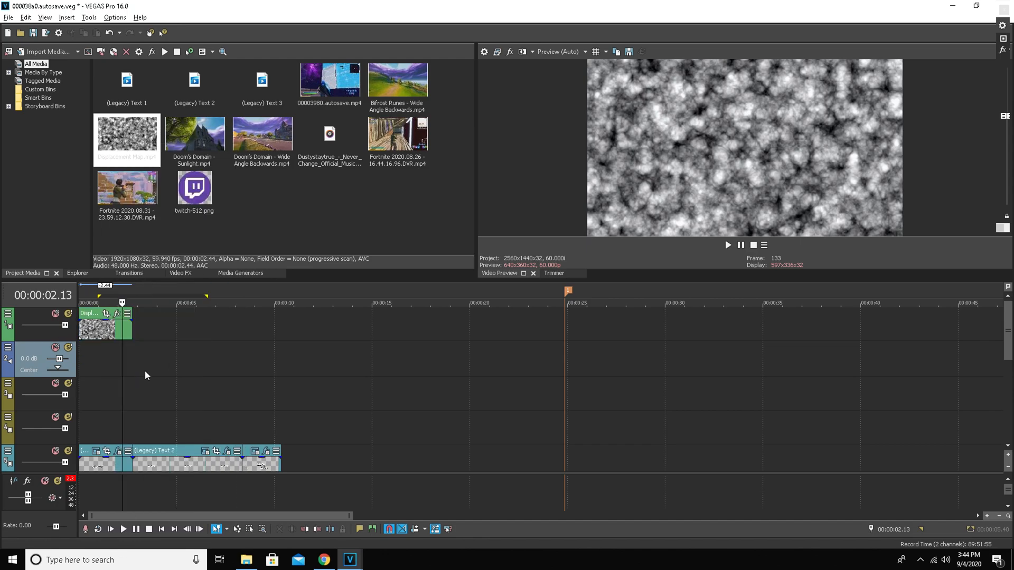
{"action": "right_click", "coordinate": [24, 373]}
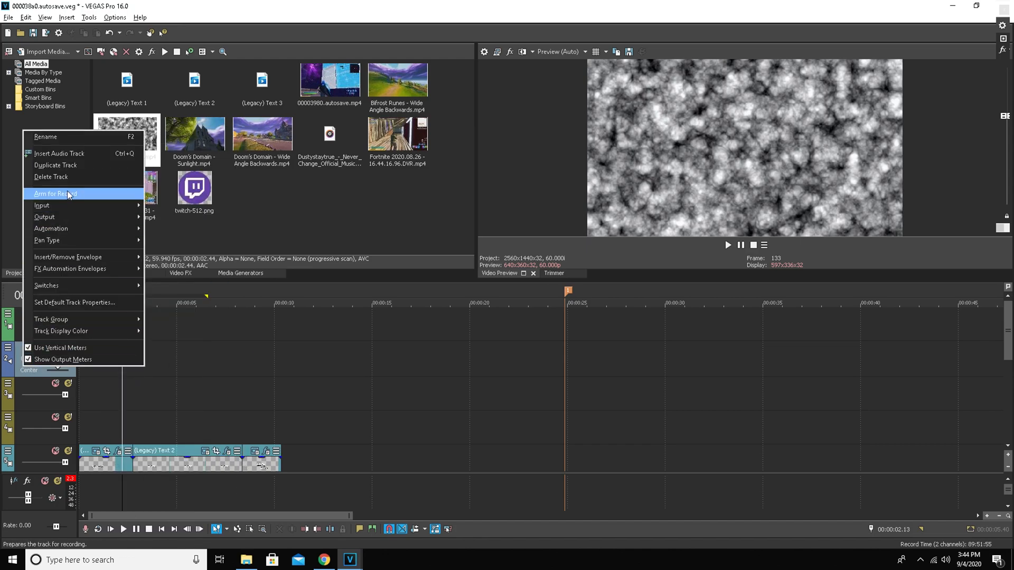
{"action": "mouse_move", "coordinate": [71, 272]}
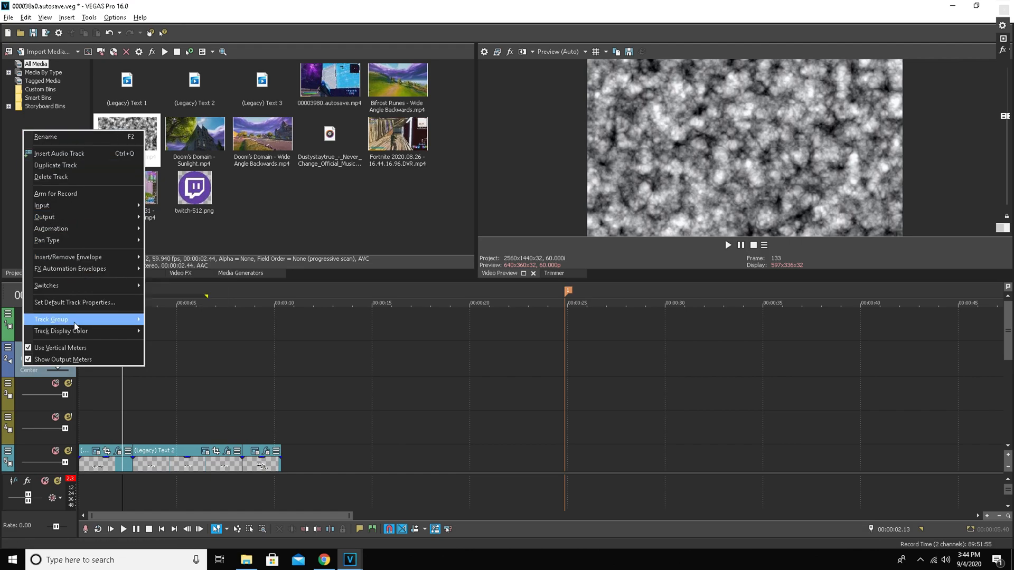
{"action": "right_click", "coordinate": [33, 370]}
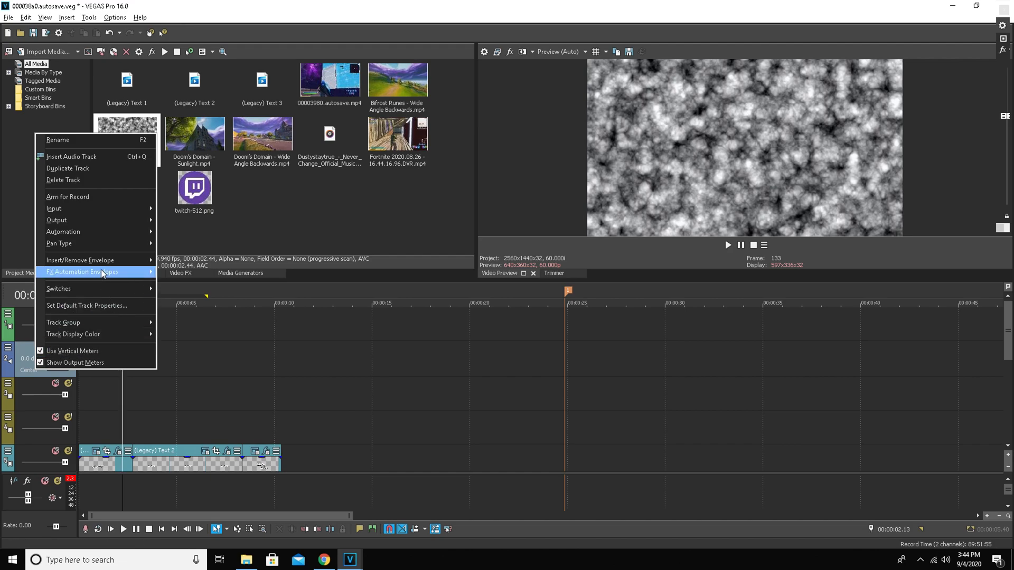
{"action": "left_click", "coordinate": [93, 181]}
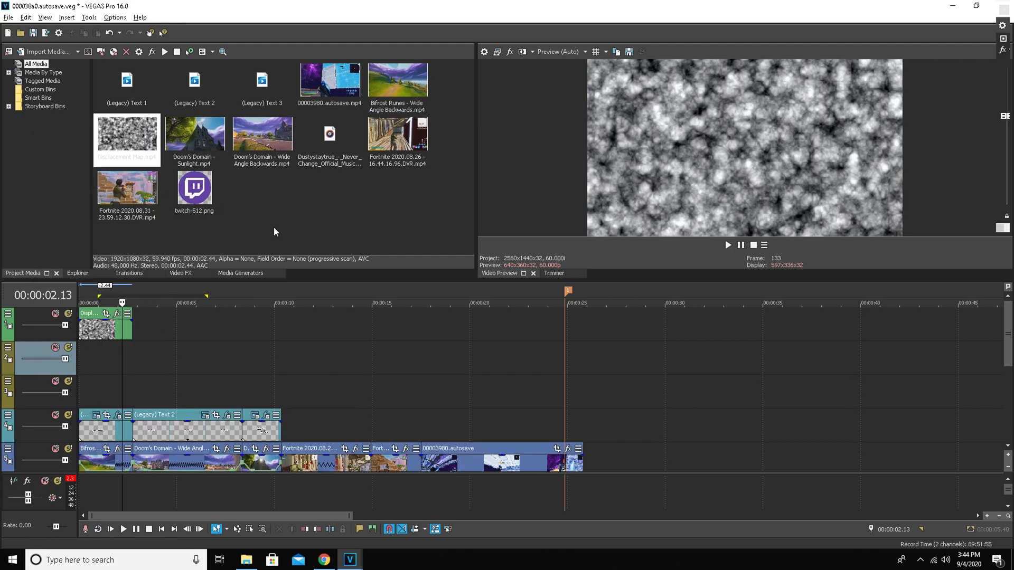
Step: Extend the Displacement Map event to the end of the third text event and play part of it to check
{"action": "left_click", "coordinate": [102, 330]}
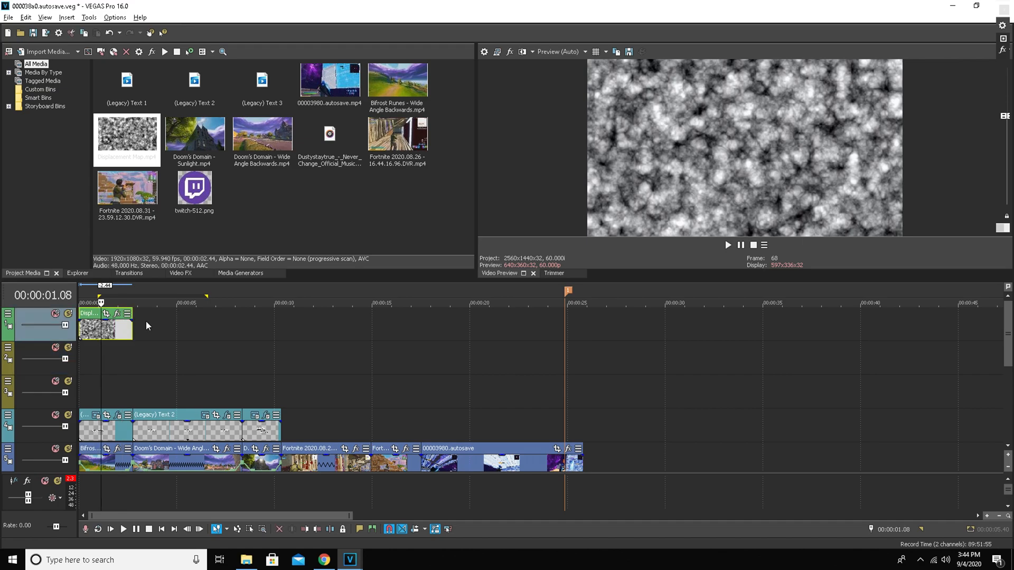
{"action": "left_click_drag", "start_coordinate": [131, 332], "coordinate": [281, 339]}
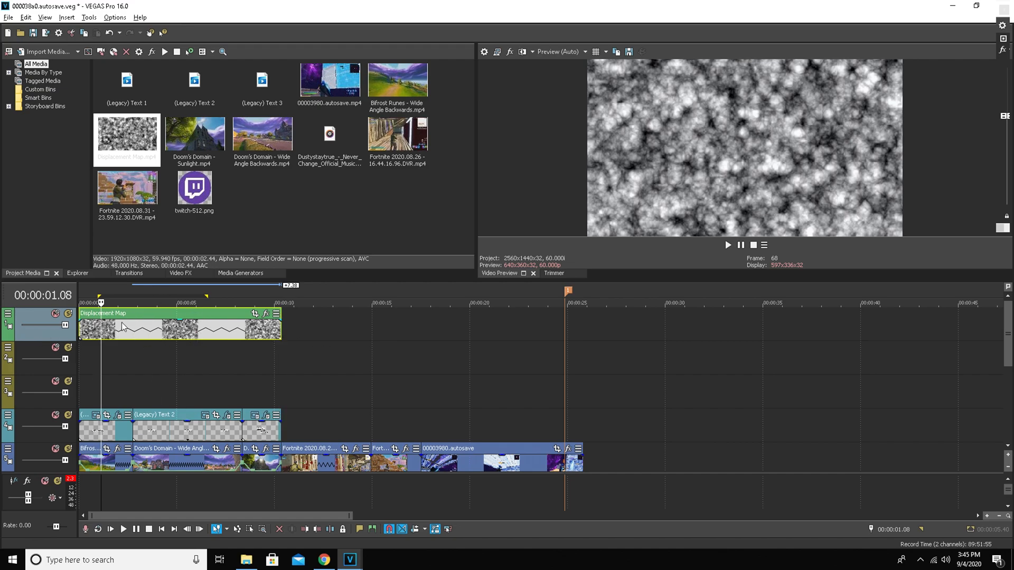
{"action": "left_click", "coordinate": [727, 245]}
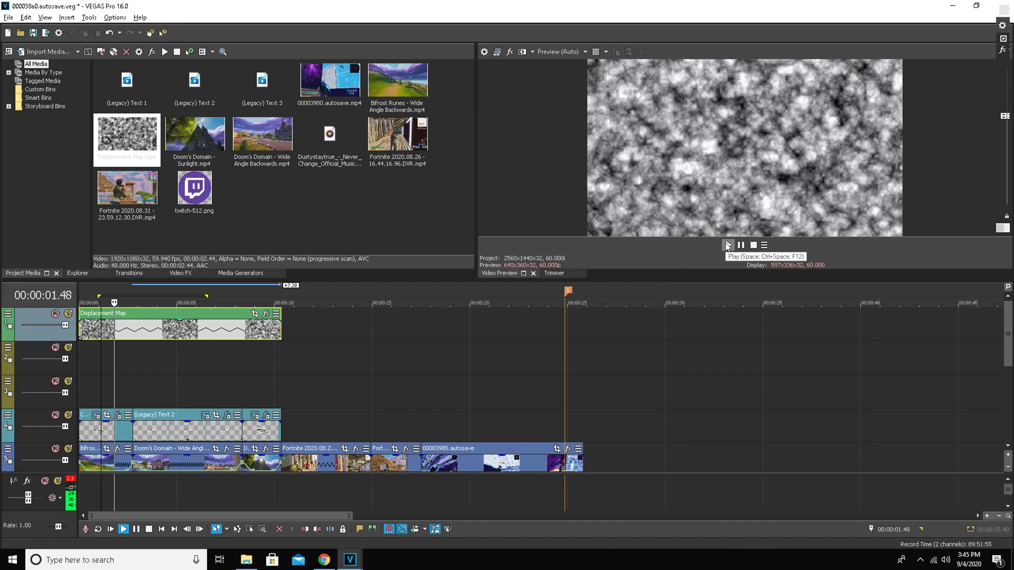
{"action": "left_click", "coordinate": [741, 246]}
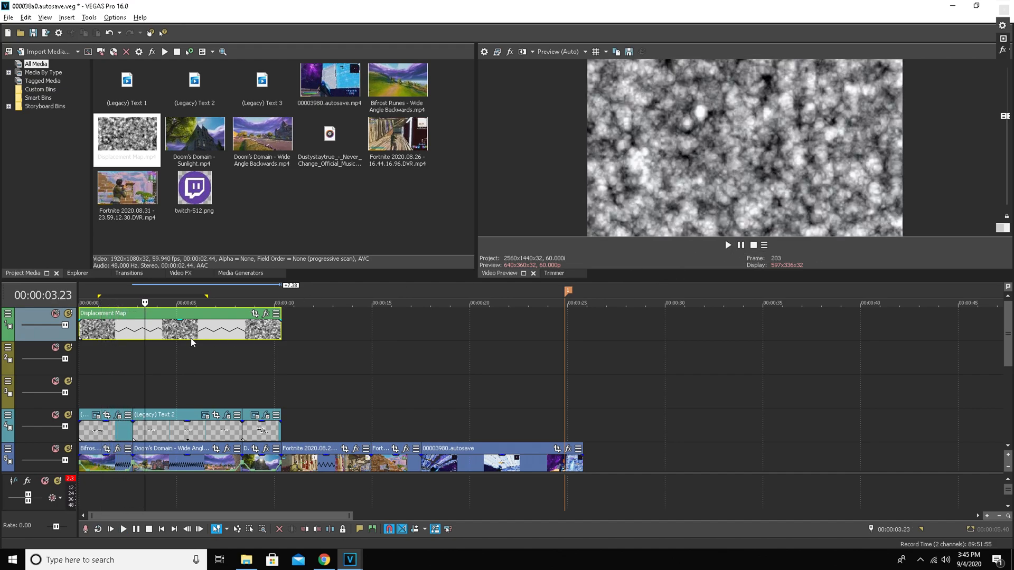
{"action": "left_click", "coordinate": [282, 326]}
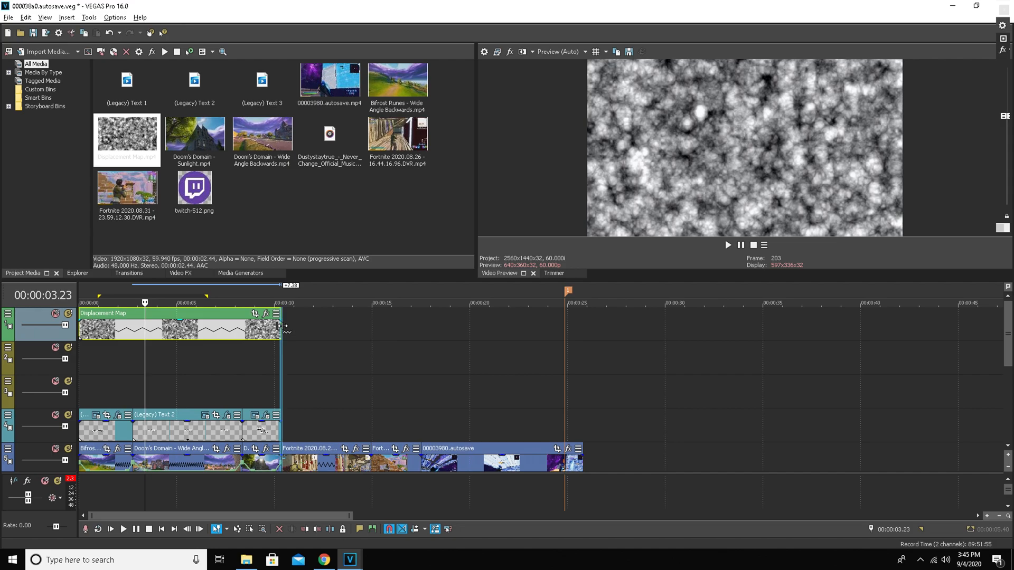
{"action": "key", "text": "ctrl+Home"}
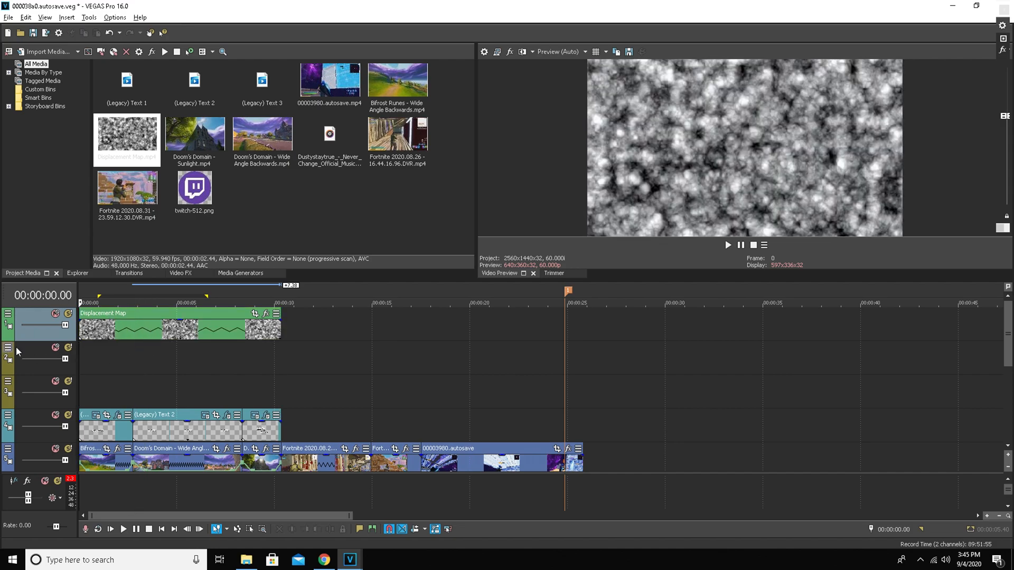
Step: Show all available controls in the video track headers
{"action": "left_click", "coordinate": [9, 314]}
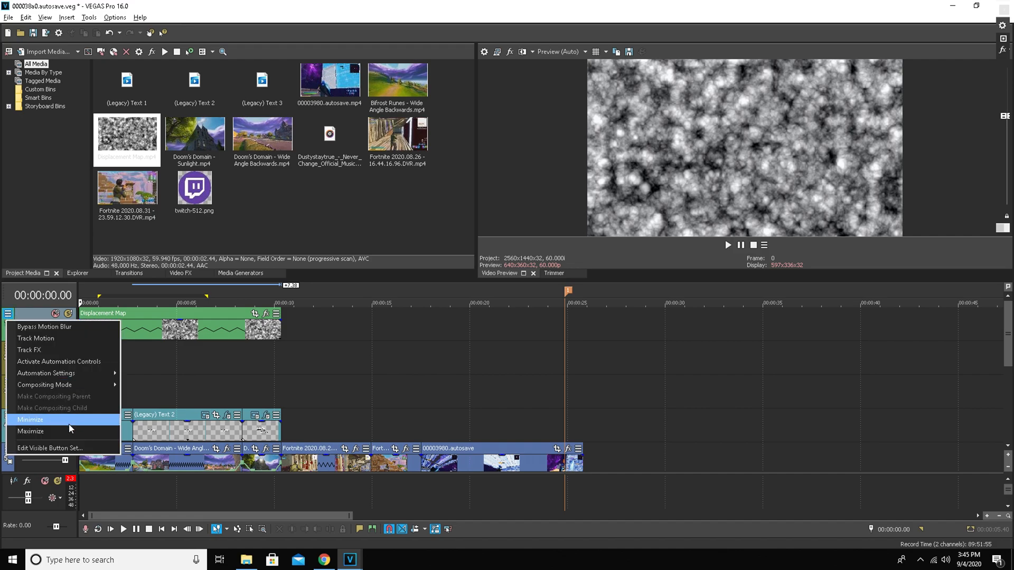
{"action": "left_click", "coordinate": [74, 447]}
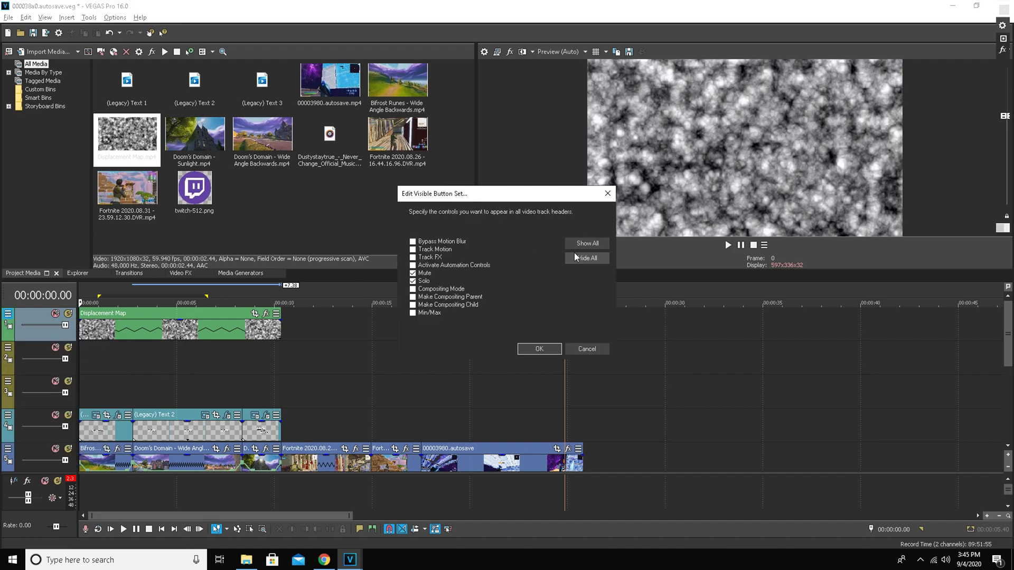
{"action": "left_click", "coordinate": [595, 245]}
{"action": "left_click", "coordinate": [537, 350]}
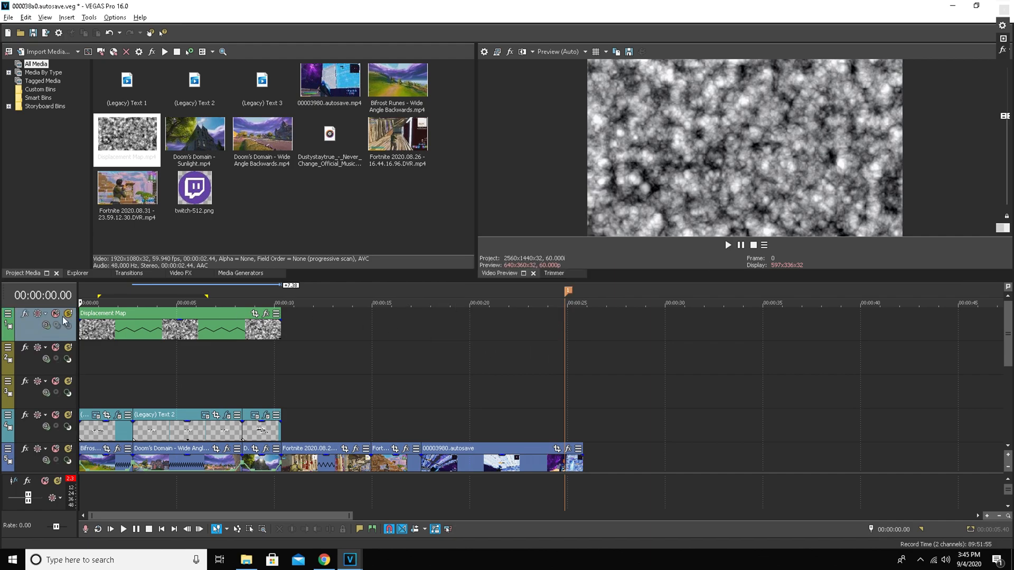
Step: Give track 1 a custom compositing mode using the VEGAS Displacement Map plug-in
{"action": "left_click", "coordinate": [46, 326]}
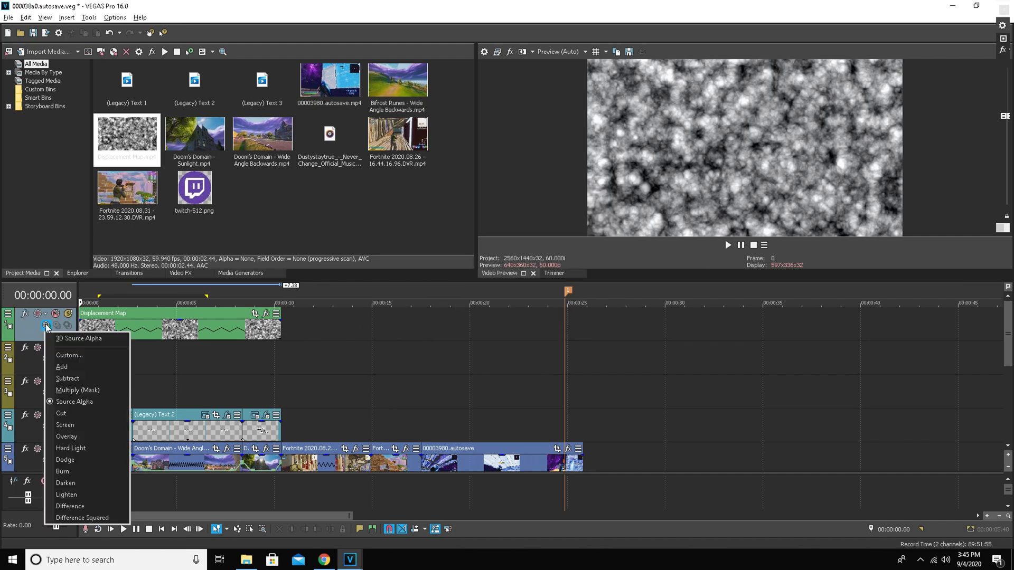
{"action": "left_click", "coordinate": [90, 354]}
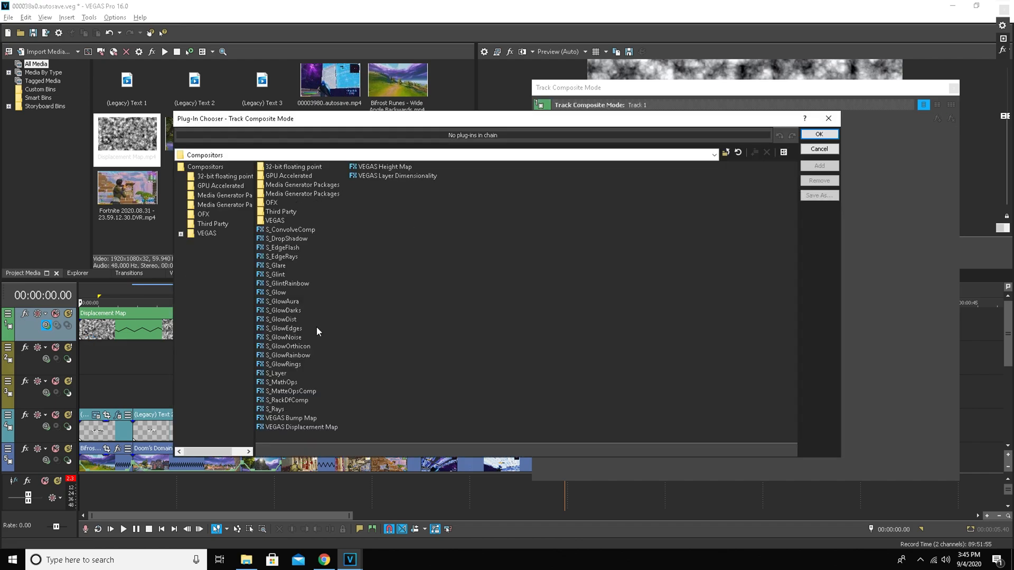
{"action": "left_click", "coordinate": [318, 426]}
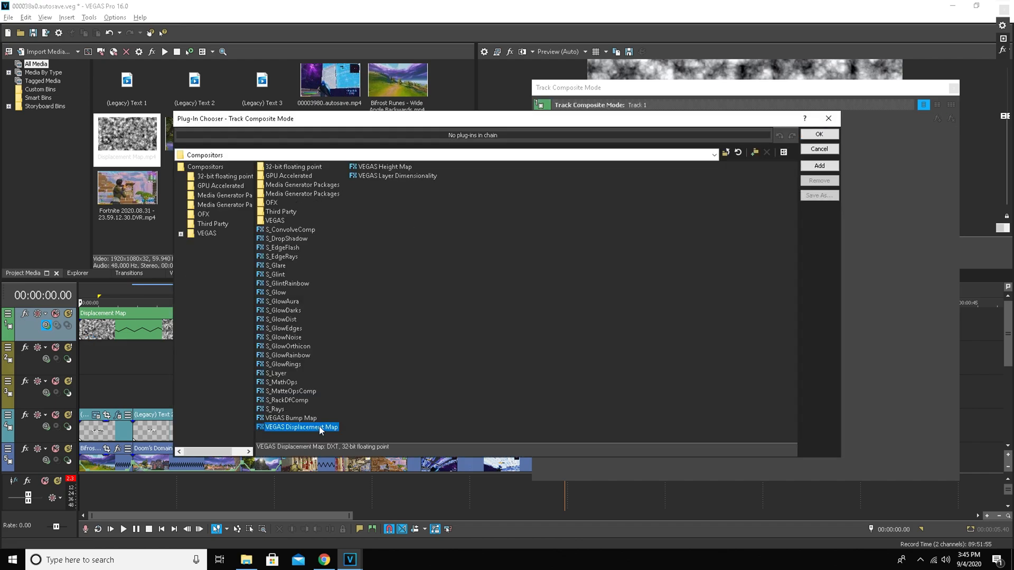
{"action": "left_click", "coordinate": [818, 165]}
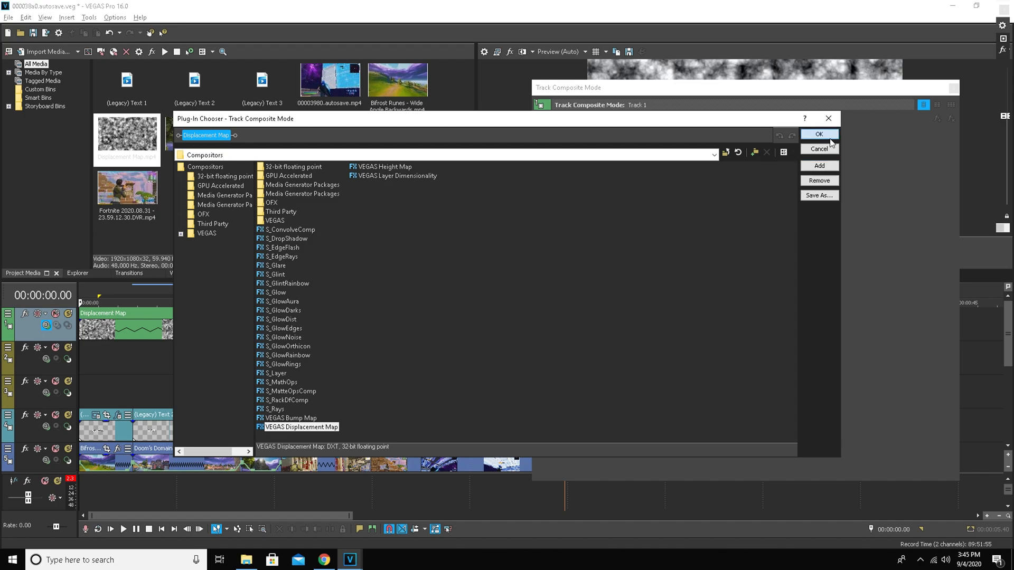
{"action": "left_click", "coordinate": [819, 134]}
Step: Set the displacement map's horizontal and vertical scale to 0.002 each and close its settings
{"action": "left_click", "coordinate": [660, 171]}
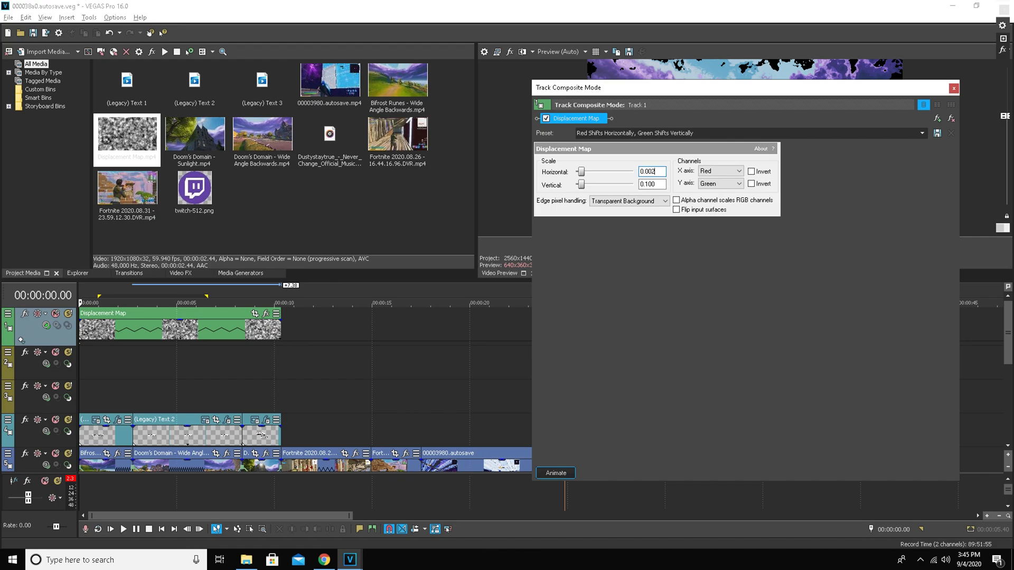
{"action": "left_click", "coordinate": [657, 184]}
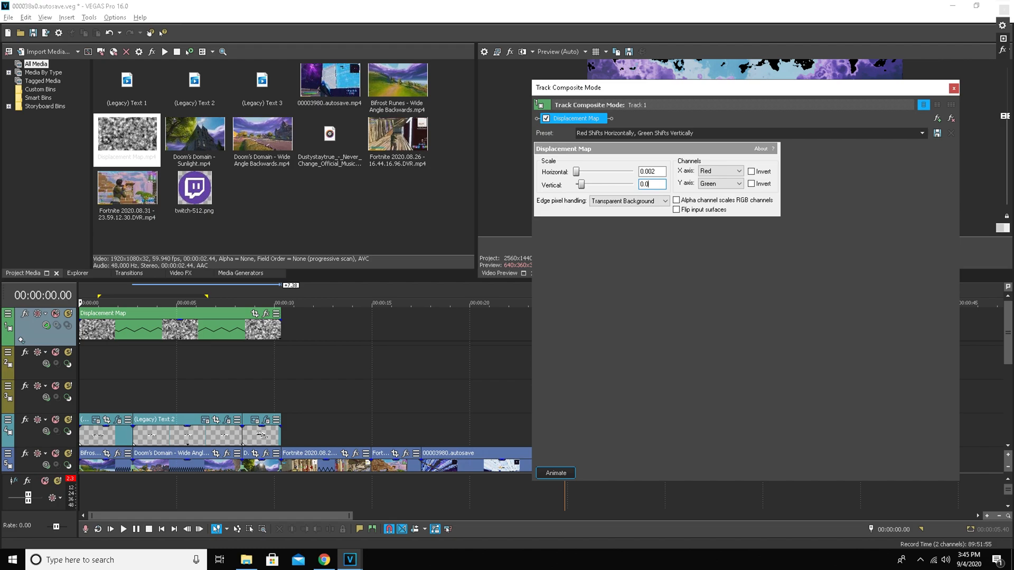
{"action": "type", "text": "0.002"}
{"action": "key", "text": "Return"}
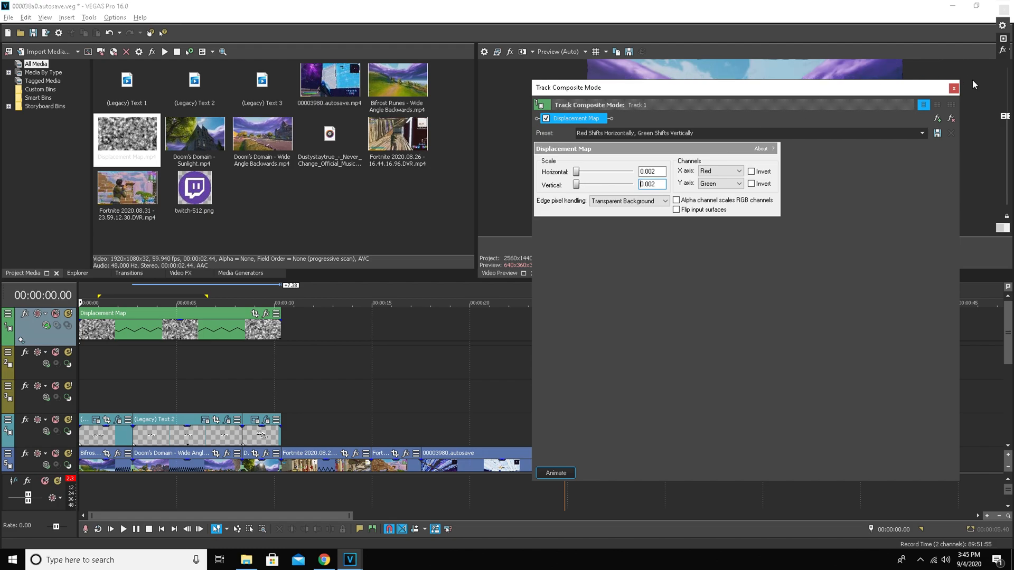
{"action": "left_click", "coordinate": [953, 88]}
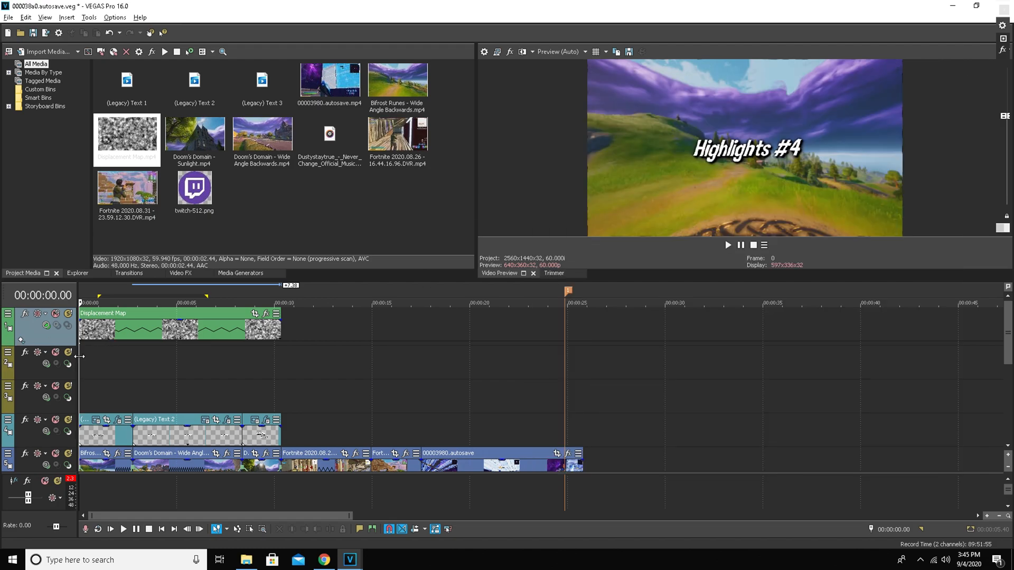
Step: Play the intro through the first two titles to review the displacement effect
{"action": "left_click", "coordinate": [728, 245]}
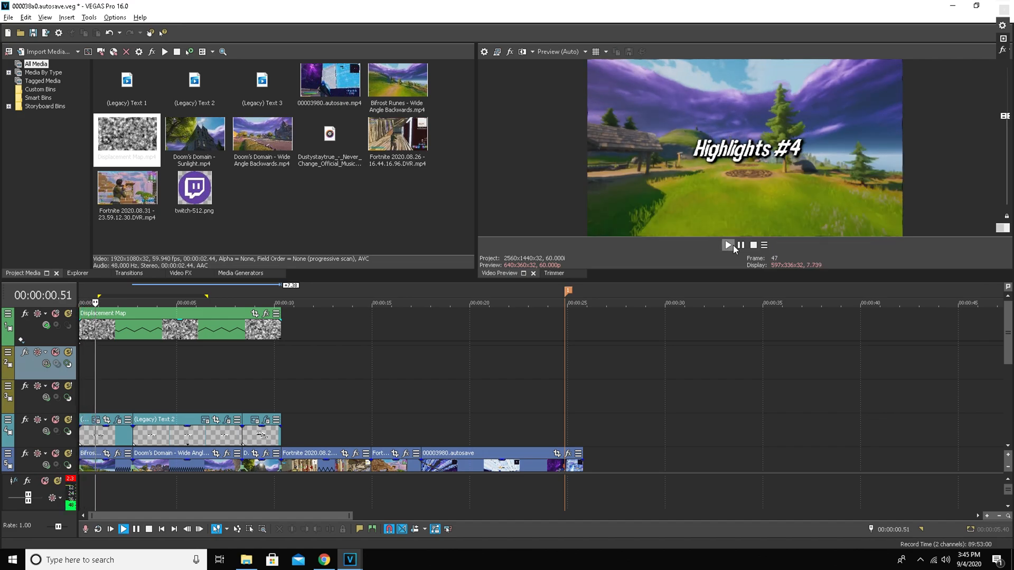
{"action": "left_click", "coordinate": [741, 246]}
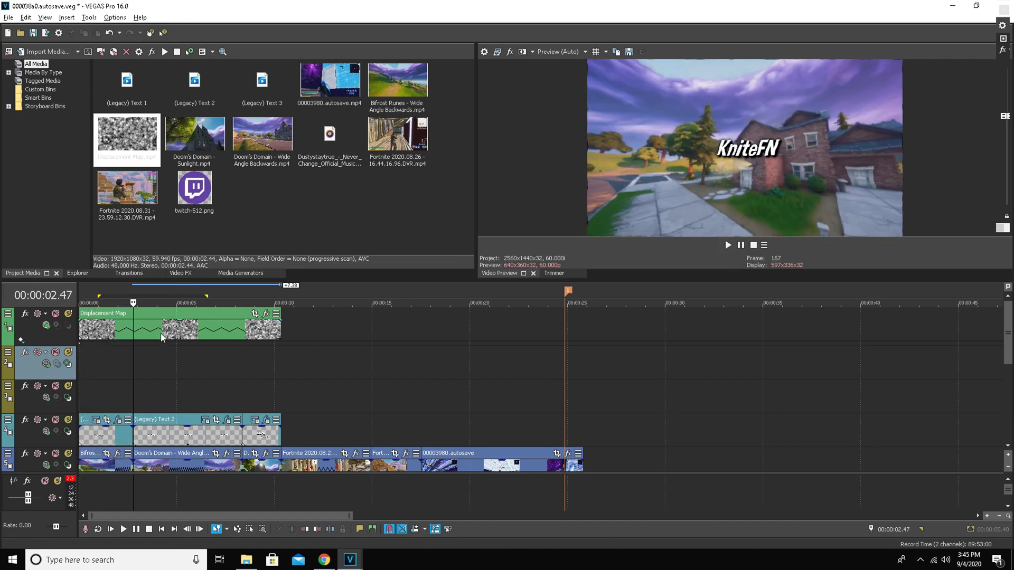
{"action": "left_click", "coordinate": [728, 245]}
{"action": "left_click", "coordinate": [740, 245]}
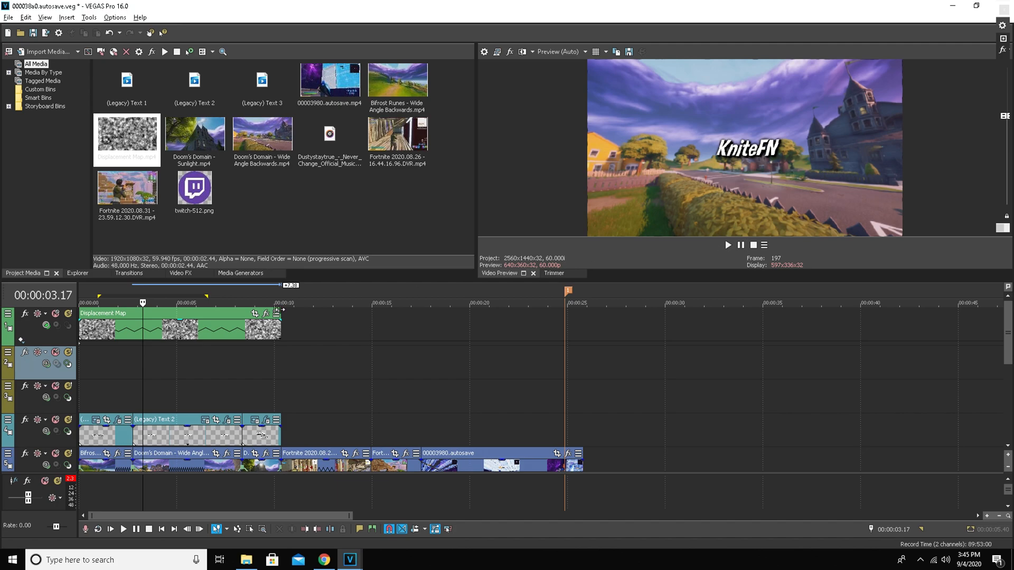
Step: Enlarge the Displacement Map event's pan/crop frame evenly to about 2.5 times the picture's width, keeping it centred
{"action": "left_click", "coordinate": [255, 313]}
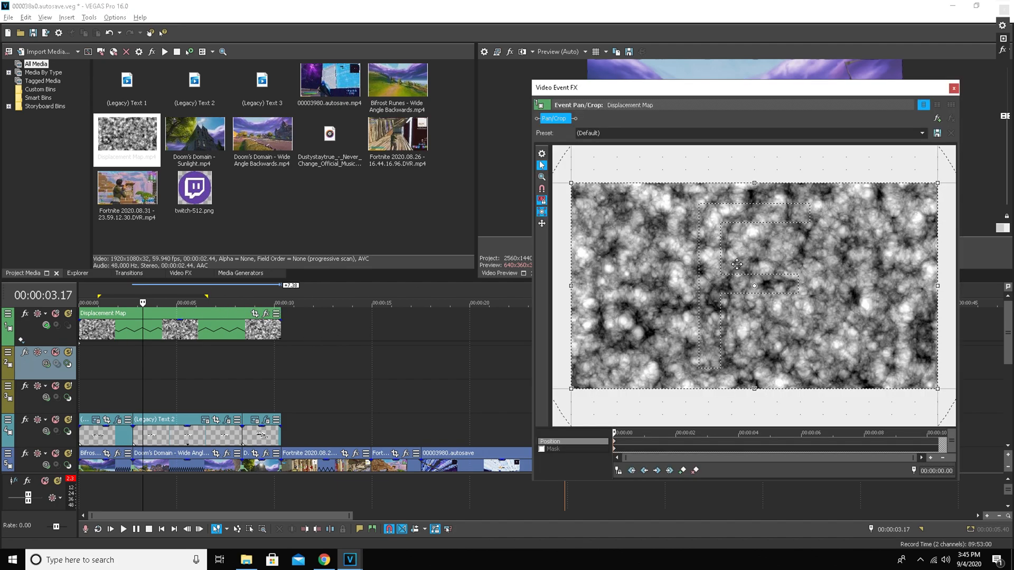
{"action": "scroll", "coordinate": [726, 275], "scroll_direction": "down", "scroll_amount": 4}
{"action": "left_click_drag", "start_coordinate": [753, 344], "coordinate": [758, 428]}
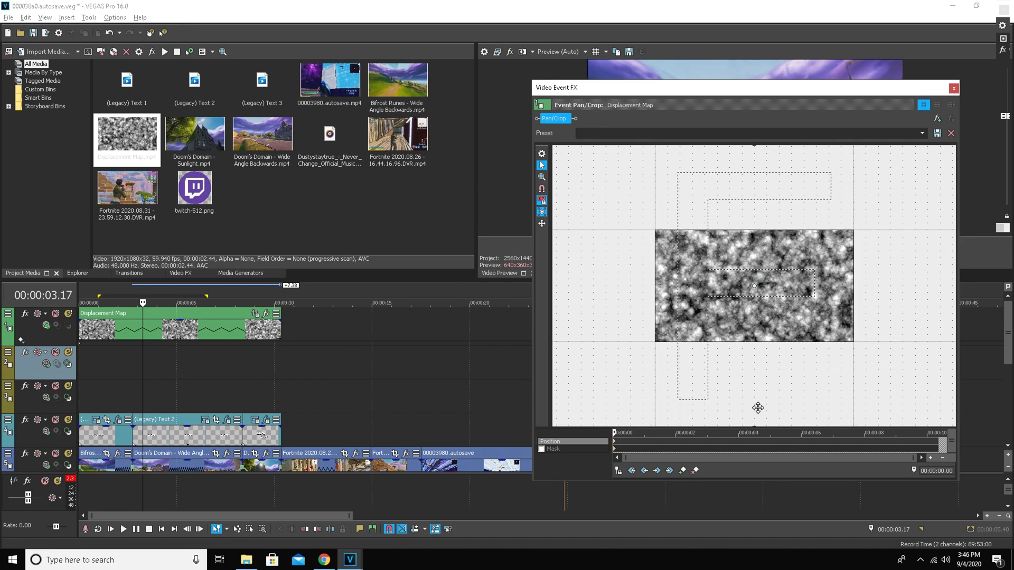
{"action": "scroll", "coordinate": [758, 411], "scroll_direction": "down", "scroll_amount": 4}
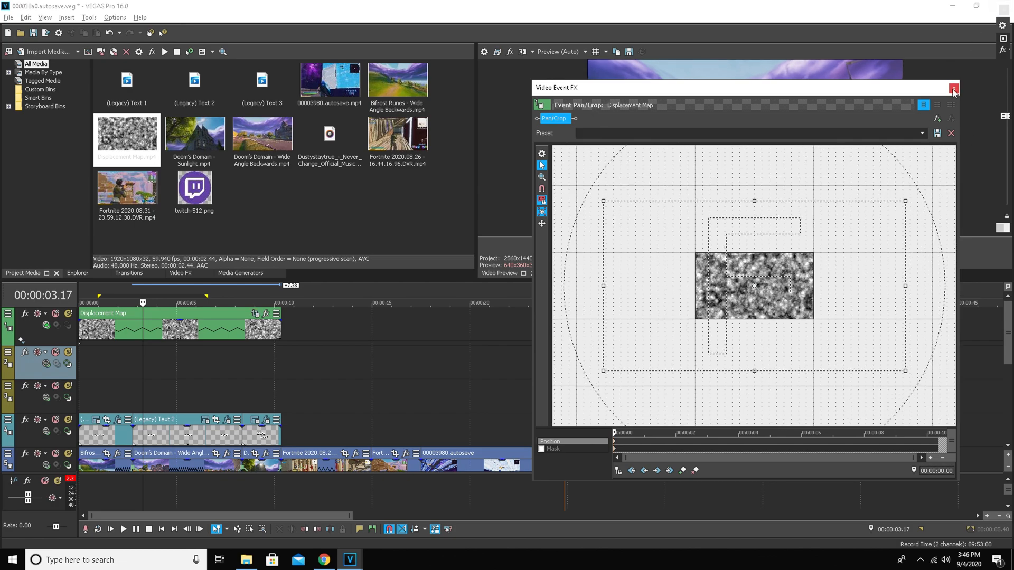
{"action": "left_click", "coordinate": [953, 89]}
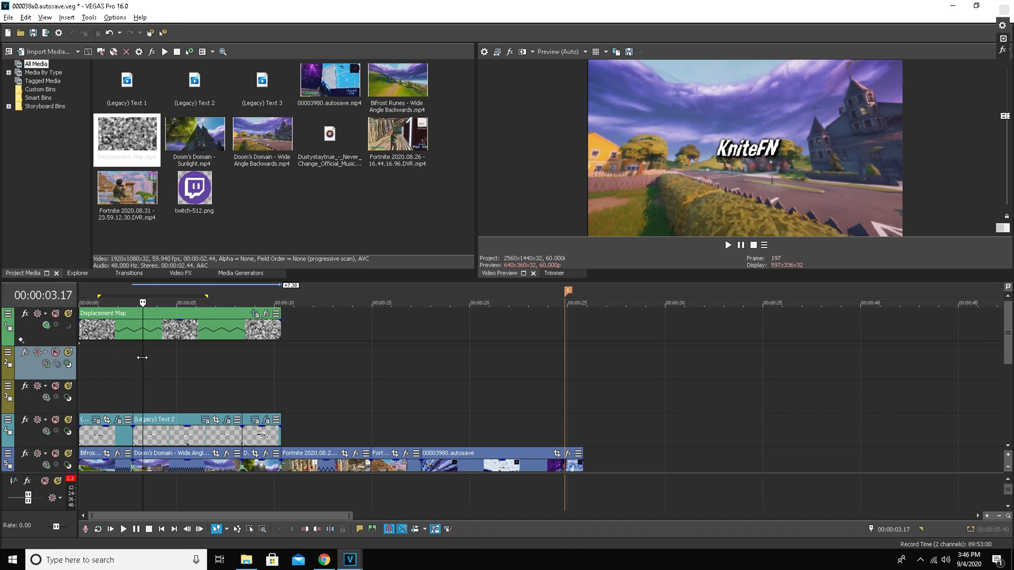
Step: Play the intro from the beginning to check the displacement effect with the enlarged crop frame
{"action": "key", "text": "Home"}
{"action": "left_click", "coordinate": [727, 245]}
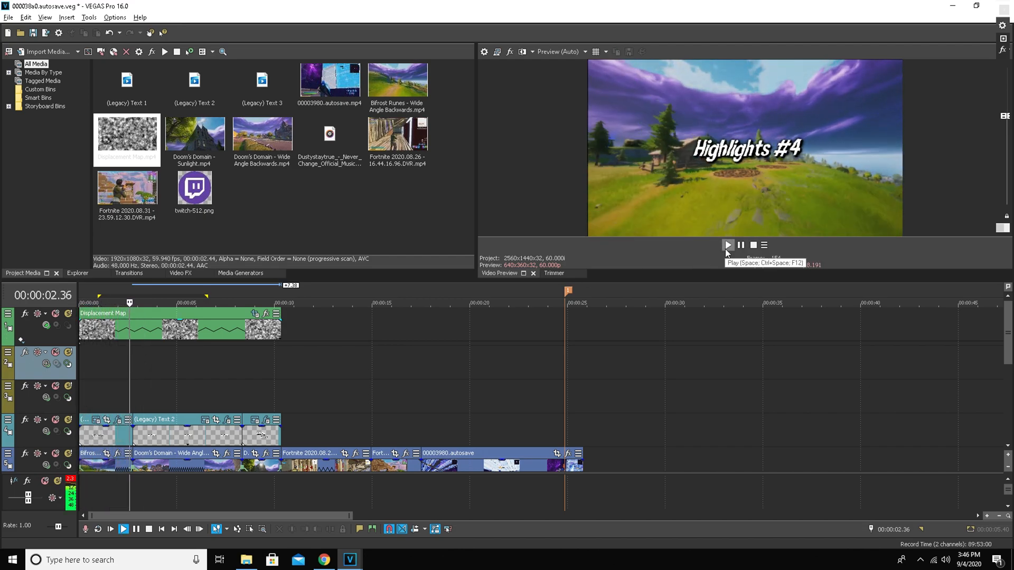
{"action": "left_click", "coordinate": [728, 247]}
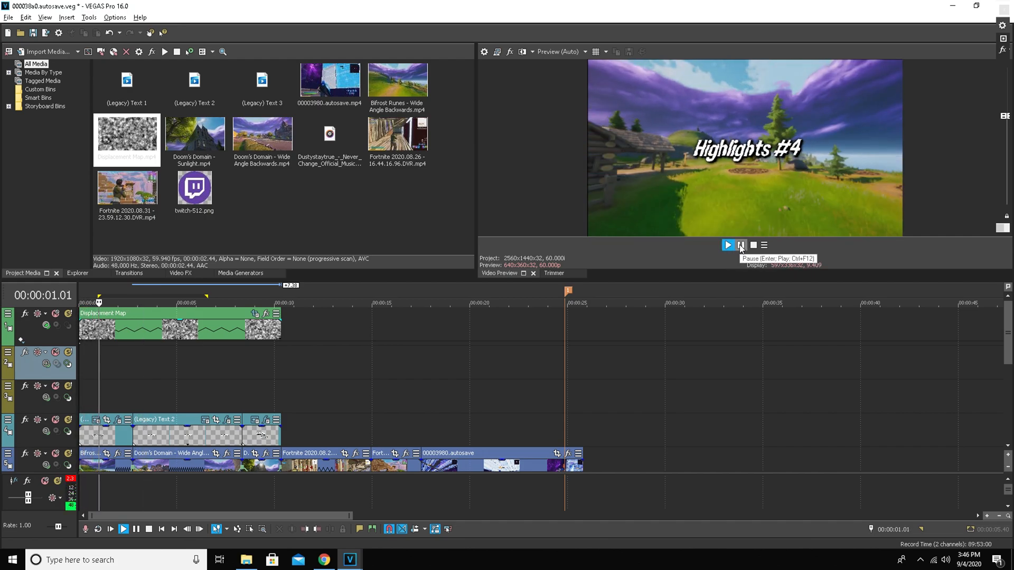
Step: Play and scrub through the first two intro titles to review the displacement effect, returning to the start
{"action": "left_click", "coordinate": [740, 246]}
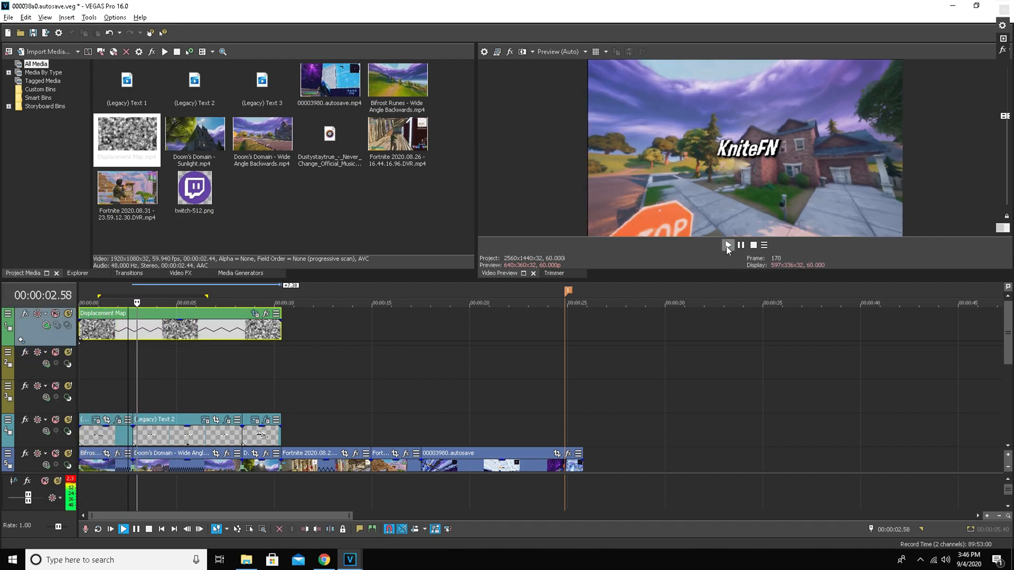
{"action": "left_click", "coordinate": [728, 247]}
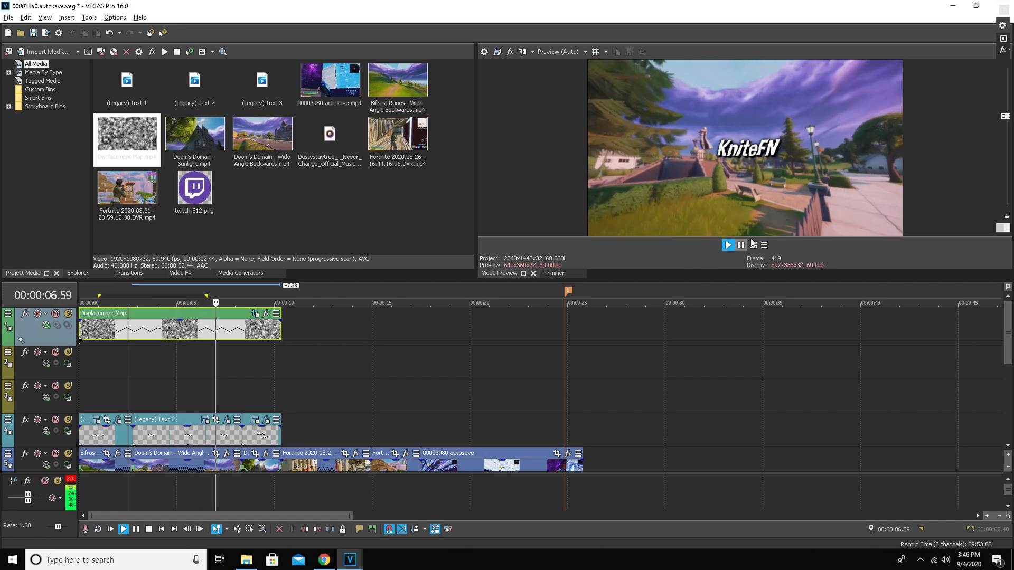
{"action": "left_click", "coordinate": [741, 246]}
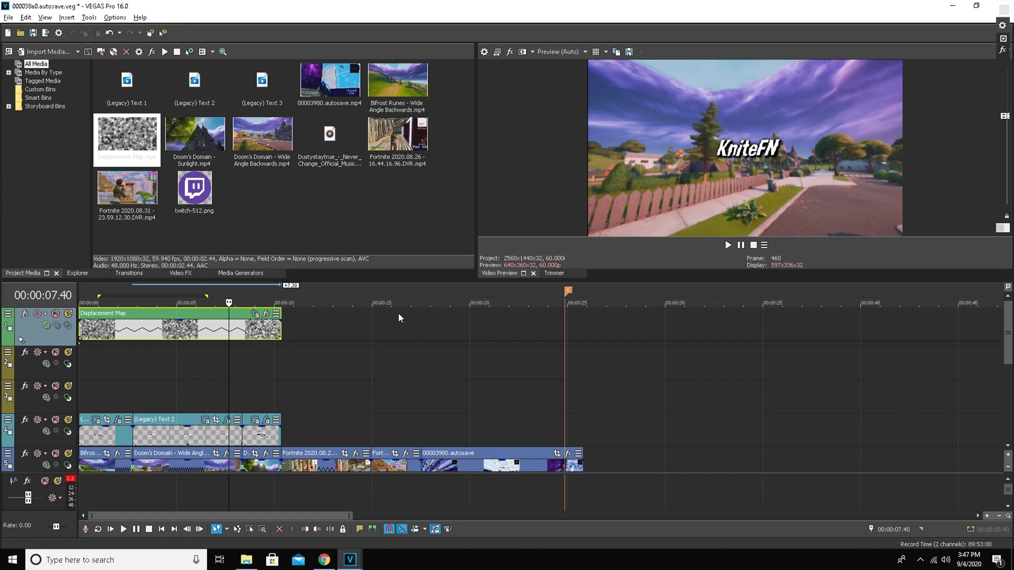
{"action": "left_click", "coordinate": [95, 386]}
{"action": "left_click", "coordinate": [106, 365]}
{"action": "left_click", "coordinate": [128, 363]}
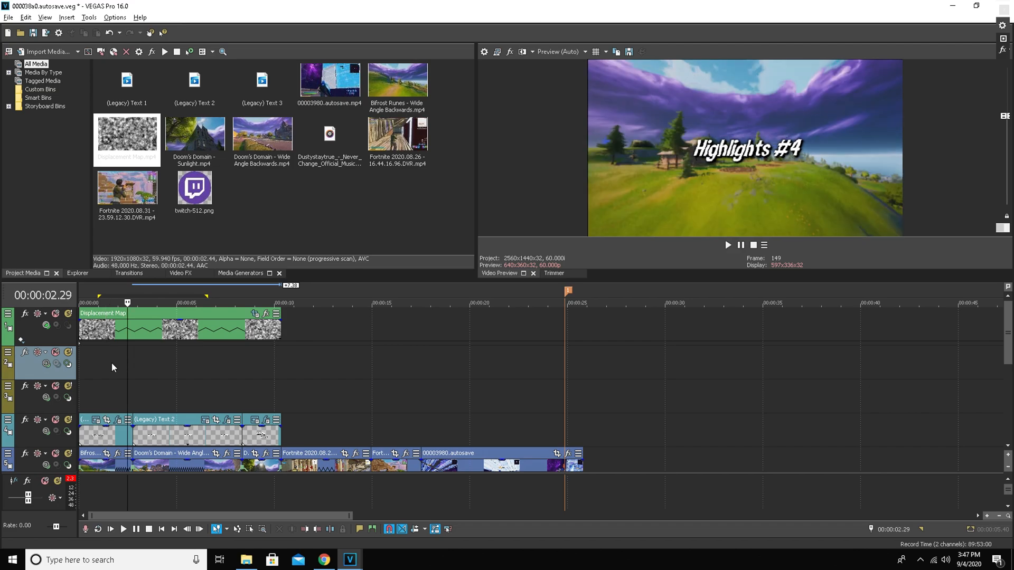
{"action": "left_click_drag", "start_coordinate": [127, 360], "coordinate": [156, 359]}
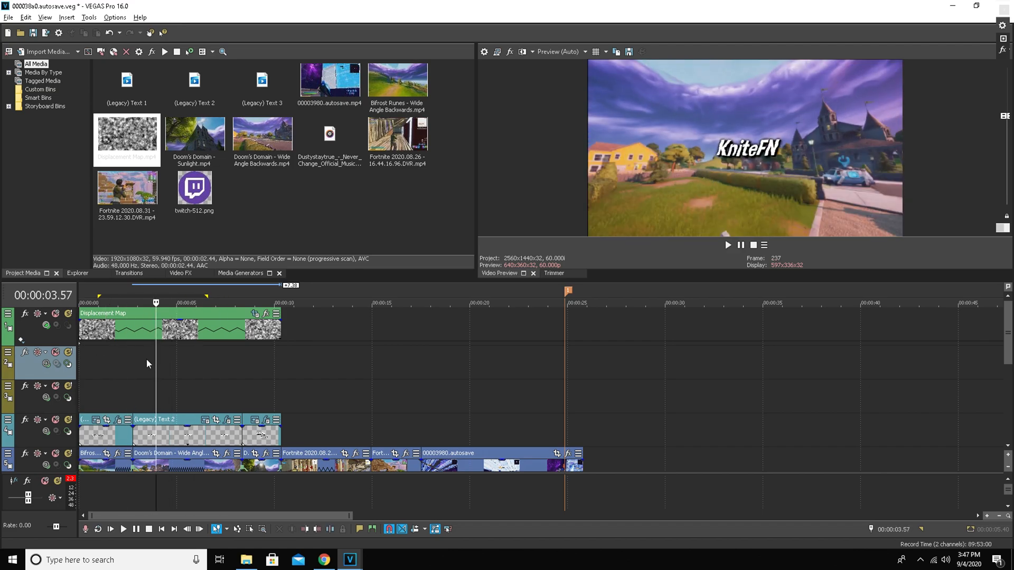
{"action": "key", "text": "Home"}
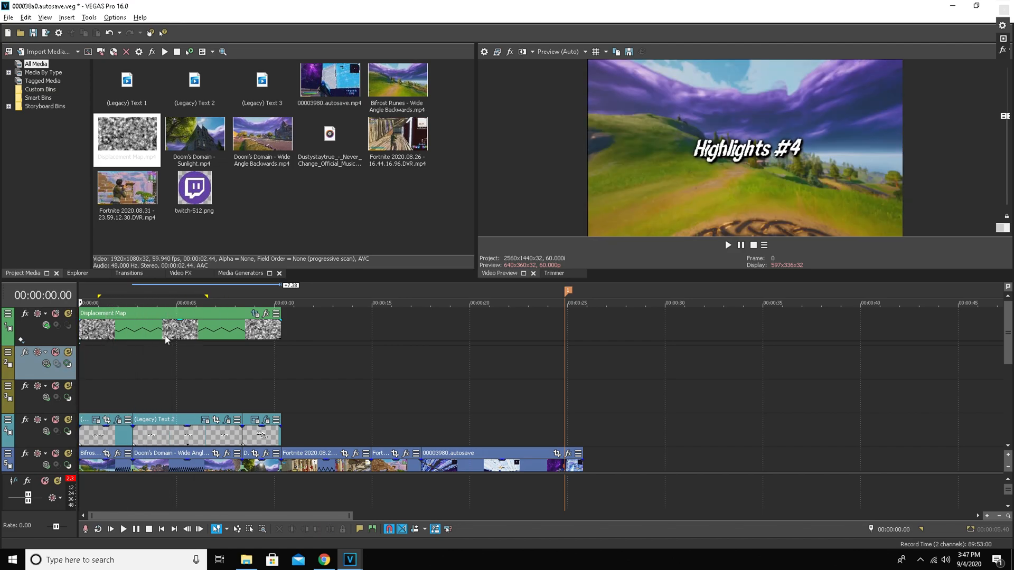
Step: Make the two empty tracks and the titles track compositing children of the Displacement Map track
{"action": "left_click", "coordinate": [68, 364]}
{"action": "left_click", "coordinate": [68, 398]}
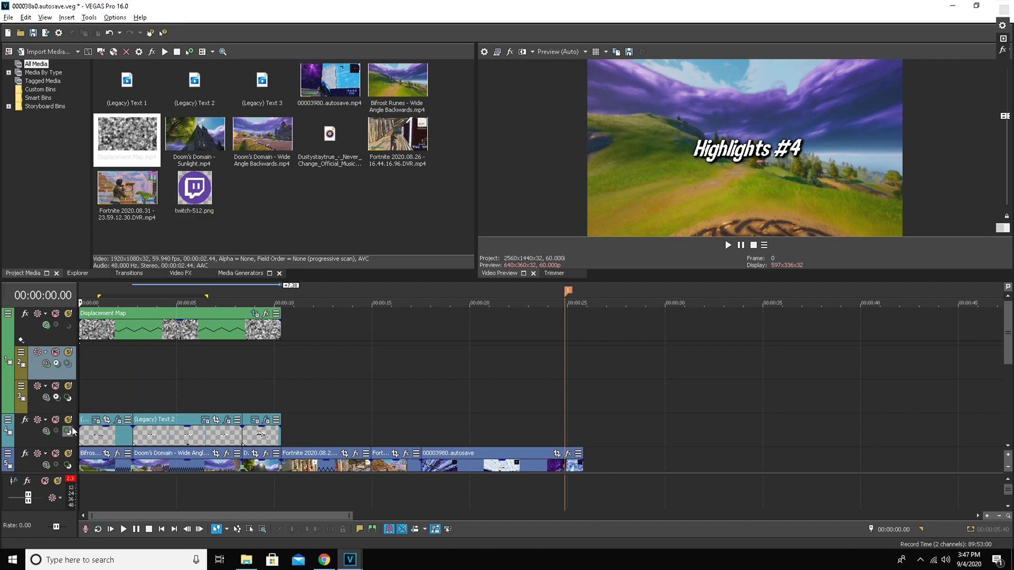
{"action": "left_click", "coordinate": [68, 431]}
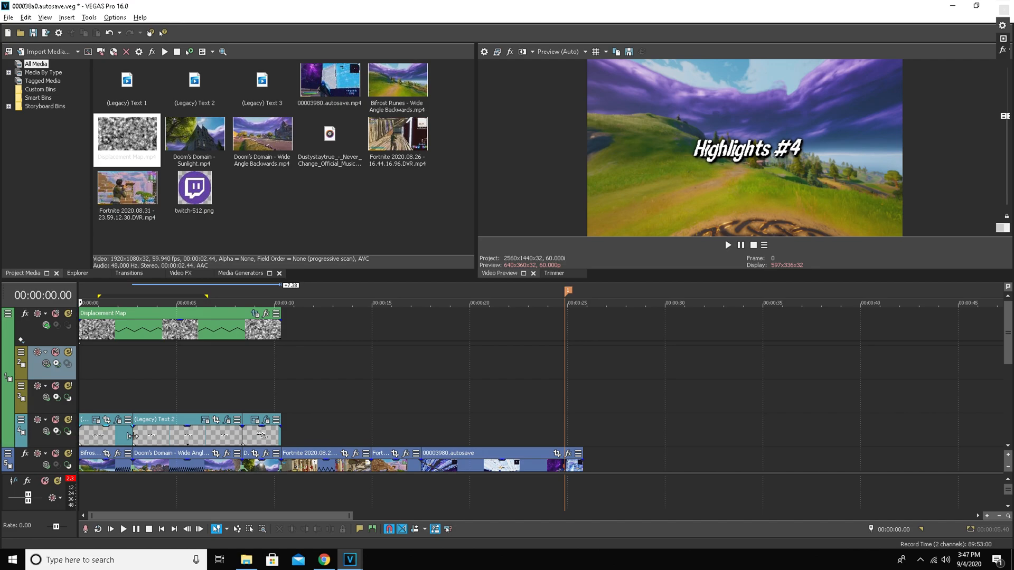
{"action": "left_click", "coordinate": [103, 385]}
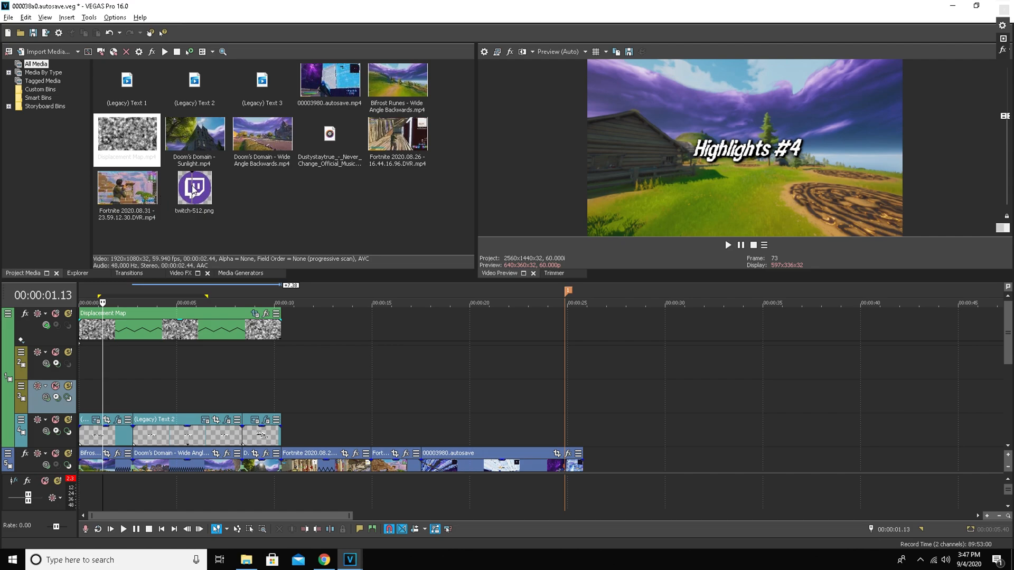
Step: Add twitch-512.png on the titles track for the full length of the second title, with that title on the track above it
{"action": "left_click_drag", "start_coordinate": [214, 208], "coordinate": [227, 209]}
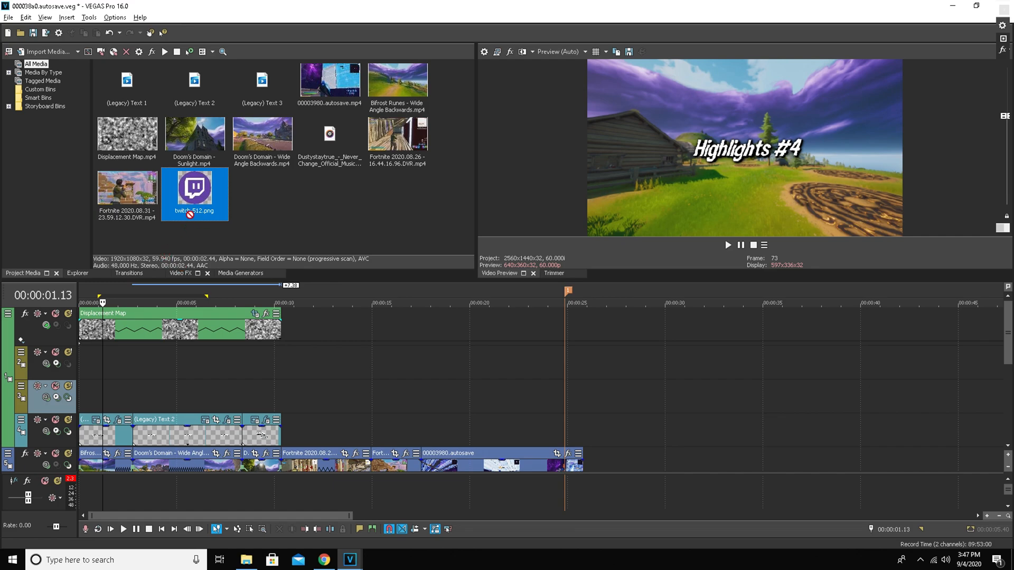
{"action": "left_click_drag", "start_coordinate": [211, 196], "coordinate": [144, 405]}
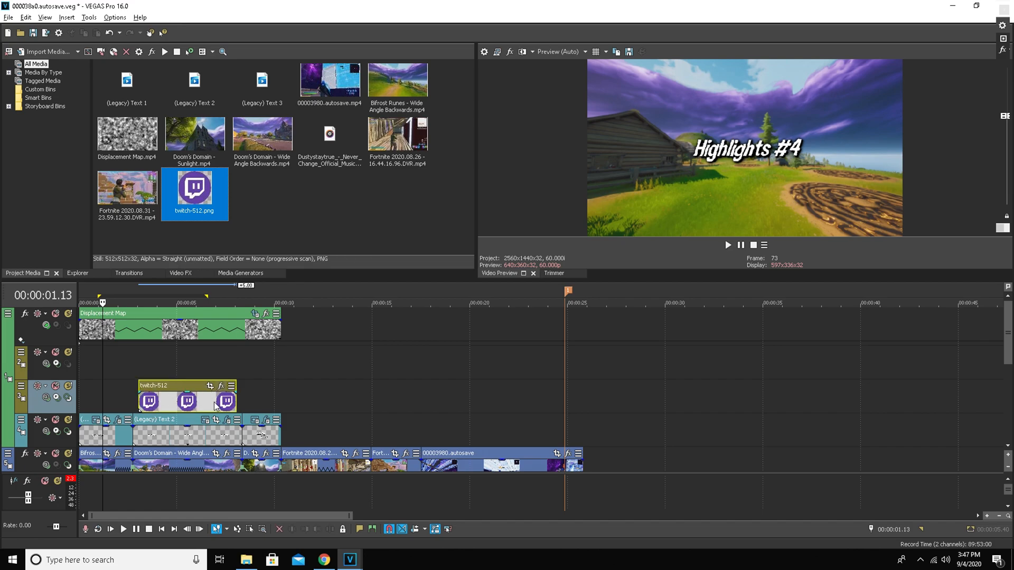
{"action": "left_click_drag", "start_coordinate": [235, 400], "coordinate": [243, 400]}
{"action": "left_click_drag", "start_coordinate": [139, 400], "coordinate": [133, 400]}
{"action": "left_click_drag", "start_coordinate": [186, 433], "coordinate": [221, 405]}
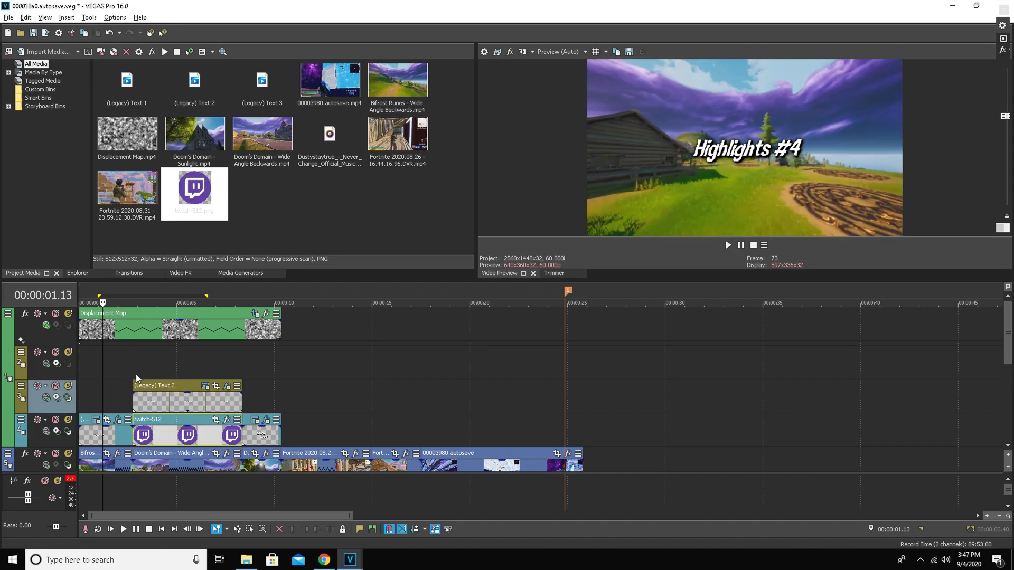
Step: Play the intro into the second title to check the Twitch logo behind the text
{"action": "left_click", "coordinate": [196, 364]}
{"action": "left_click", "coordinate": [728, 245]}
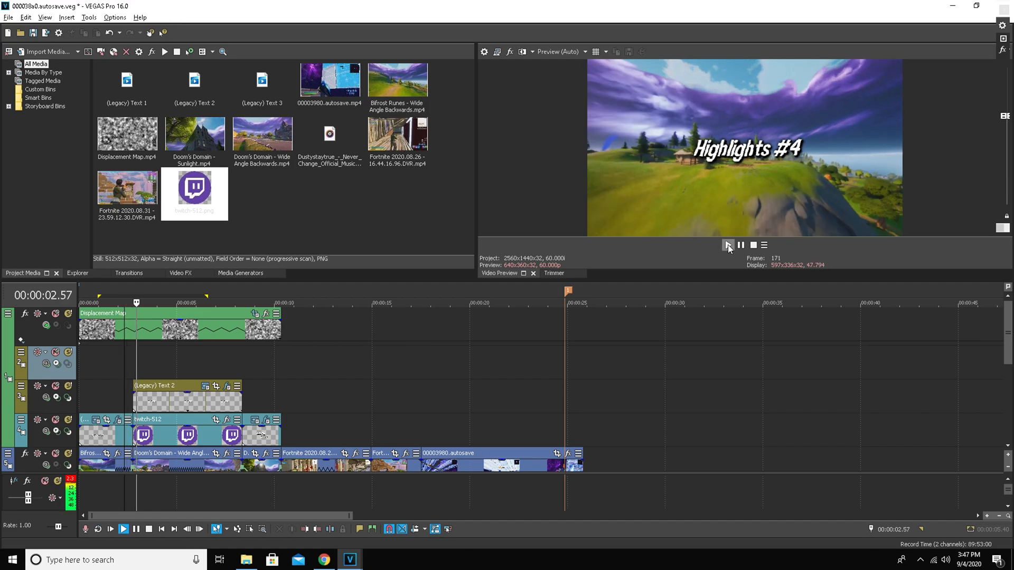
{"action": "left_click", "coordinate": [741, 245]}
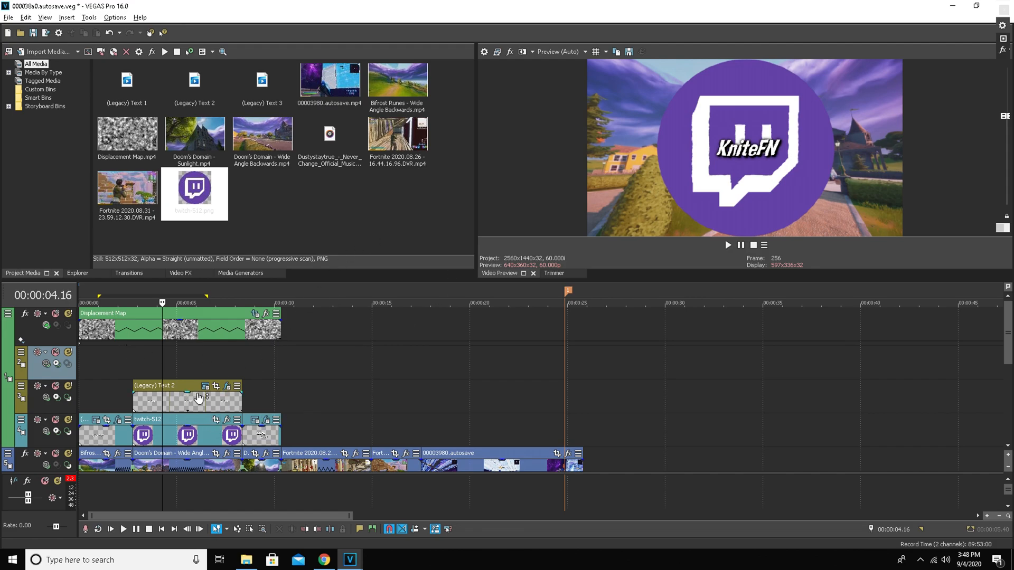
Step: Enlarge the Twitch logo's pan/crop frame evenly to about twice the picture's width, keeping it centred
{"action": "left_click", "coordinate": [216, 420]}
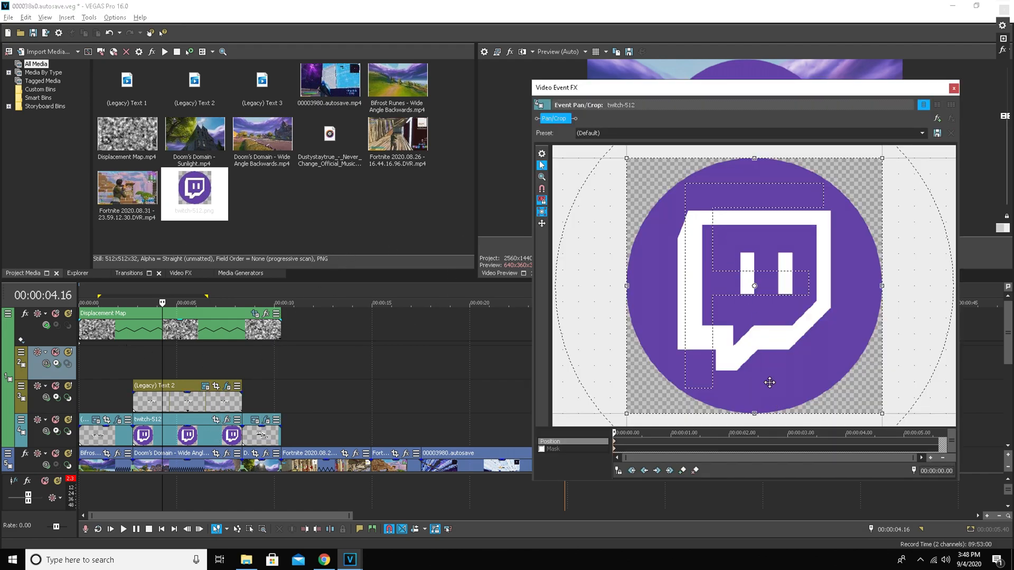
{"action": "left_click_drag", "start_coordinate": [786, 91], "coordinate": [277, 116]}
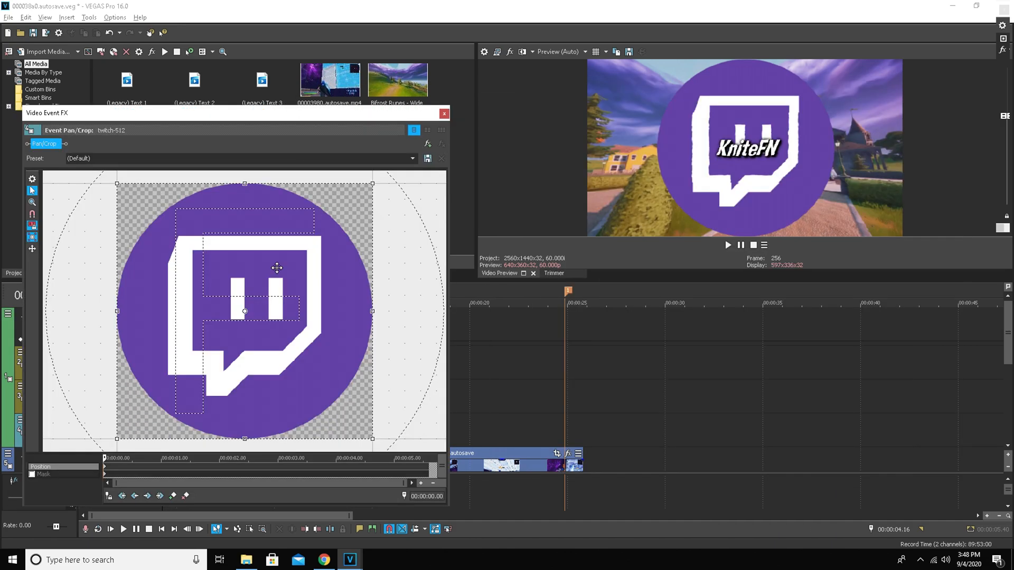
{"action": "left_click_drag", "start_coordinate": [242, 442], "coordinate": [230, 566]}
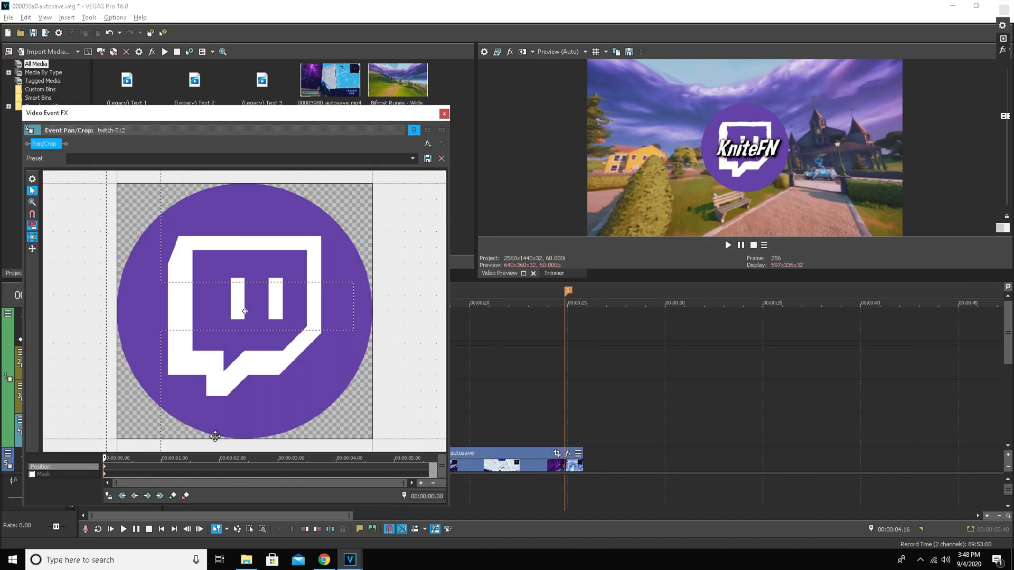
Step: Rotate the logo's pan/crop frame about 30 degrees clockwise, enlarge it slightly and shift it so the logo sits a little higher behind the title
{"action": "scroll", "coordinate": [267, 368], "scroll_direction": "down", "scroll_amount": 5}
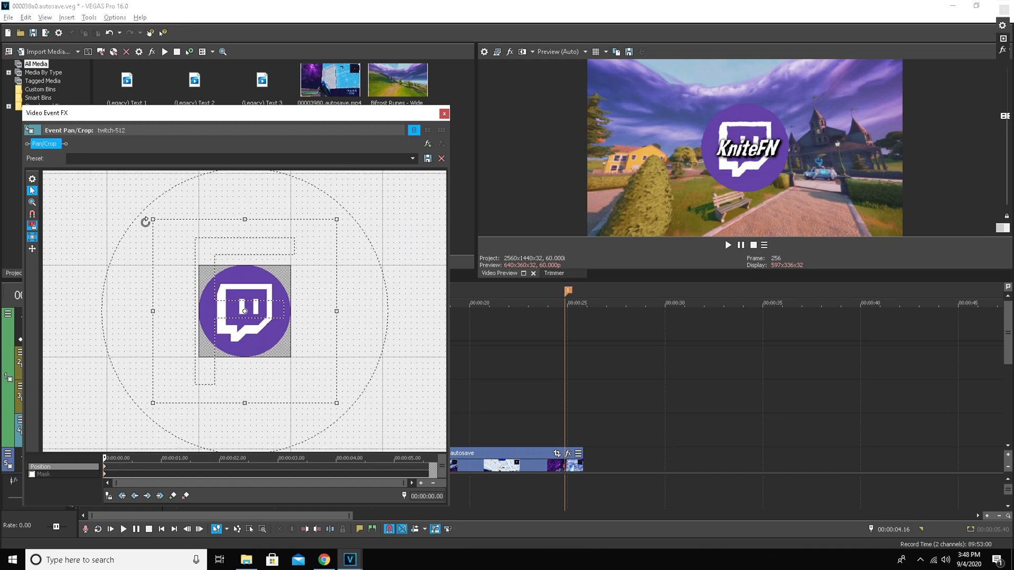
{"action": "left_click_drag", "start_coordinate": [169, 213], "coordinate": [234, 211]}
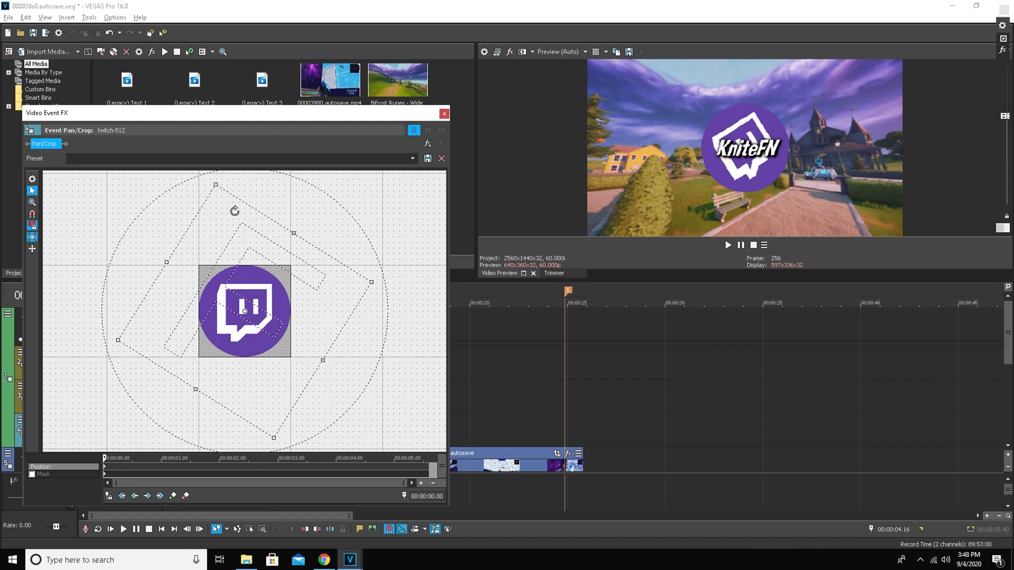
{"action": "left_click_drag", "start_coordinate": [273, 441], "coordinate": [269, 481]}
{"action": "left_click_drag", "start_coordinate": [246, 350], "coordinate": [250, 361]}
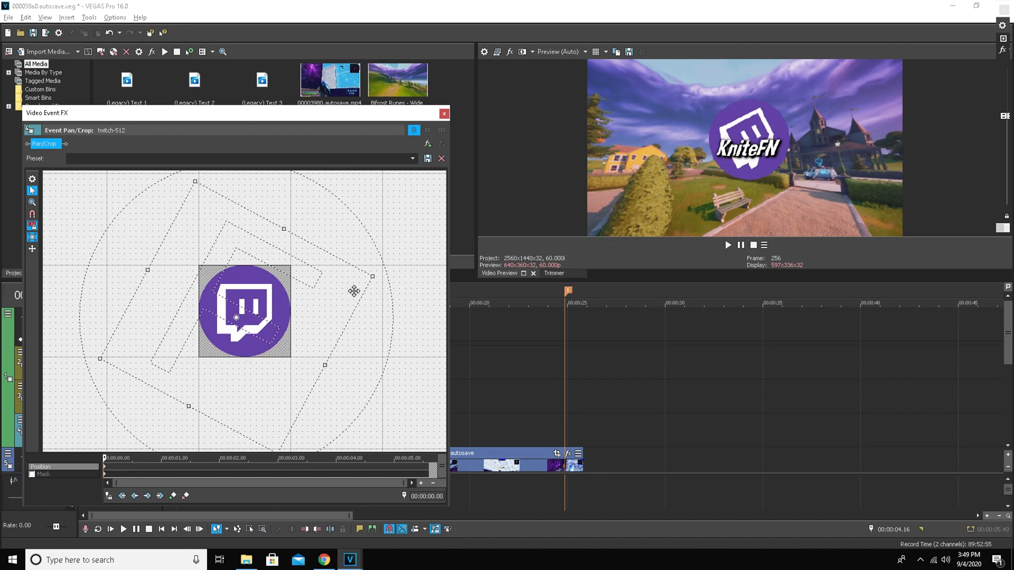
{"action": "left_click_drag", "start_coordinate": [280, 318], "coordinate": [281, 322]}
{"action": "left_click", "coordinate": [444, 115]}
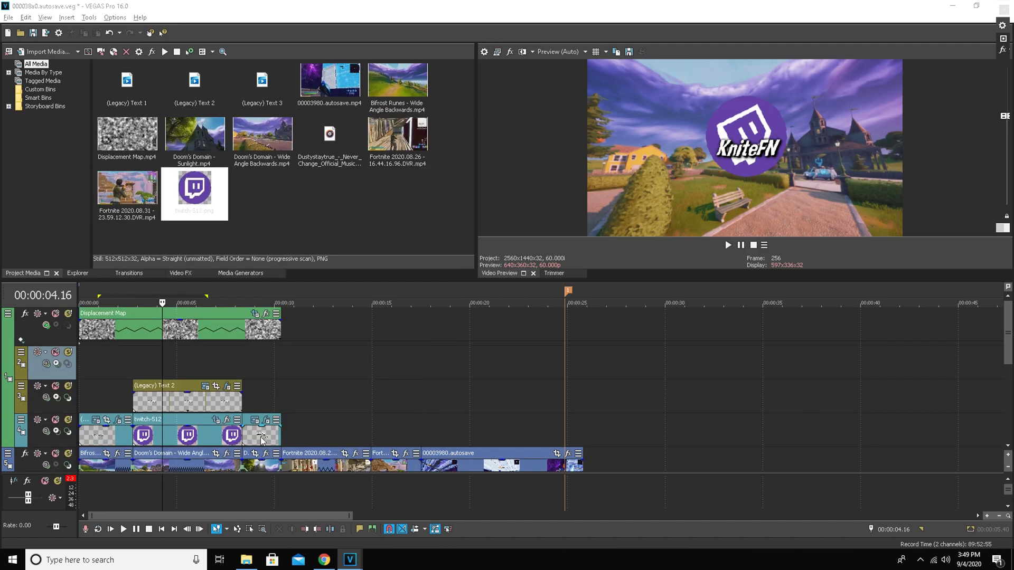
Step: Lower the Twitch logo event's opacity slightly and nudge its pan/crop frame up so the logo sits slightly lower
{"action": "left_click_drag", "start_coordinate": [187, 430], "coordinate": [189, 434]}
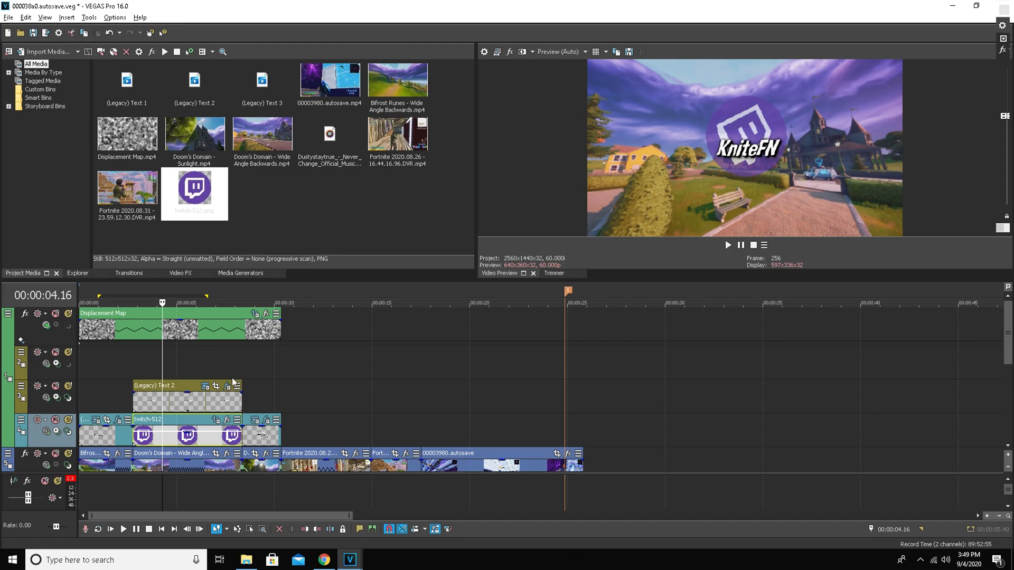
{"action": "left_click", "coordinate": [216, 419]}
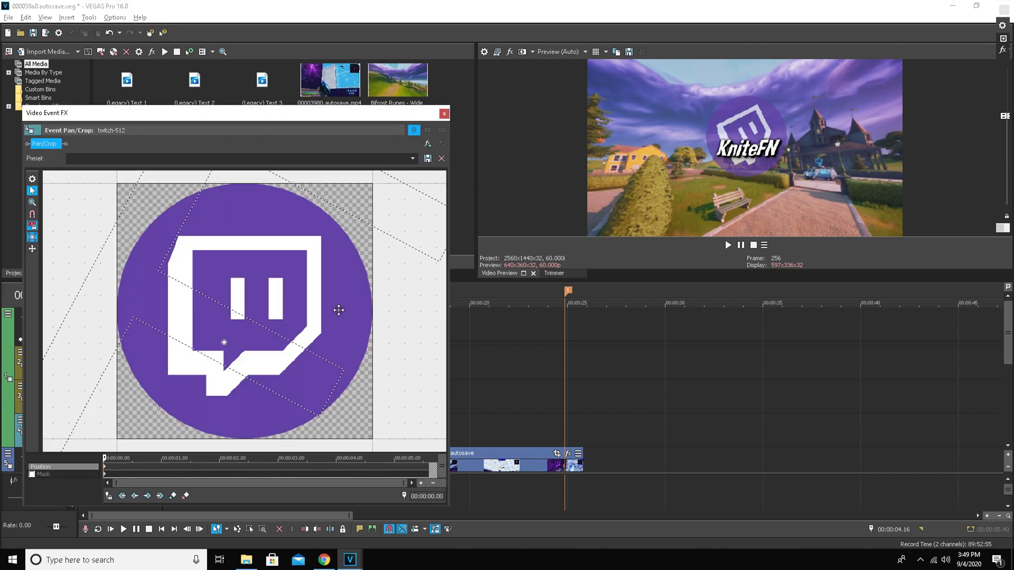
{"action": "left_click_drag", "start_coordinate": [283, 323], "coordinate": [285, 316]}
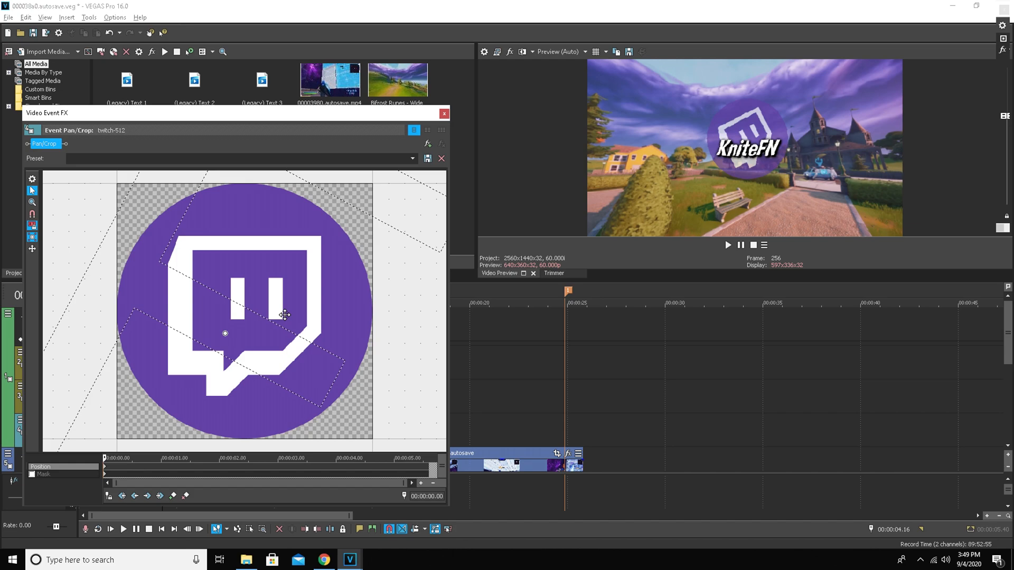
{"action": "left_click", "coordinate": [445, 114]}
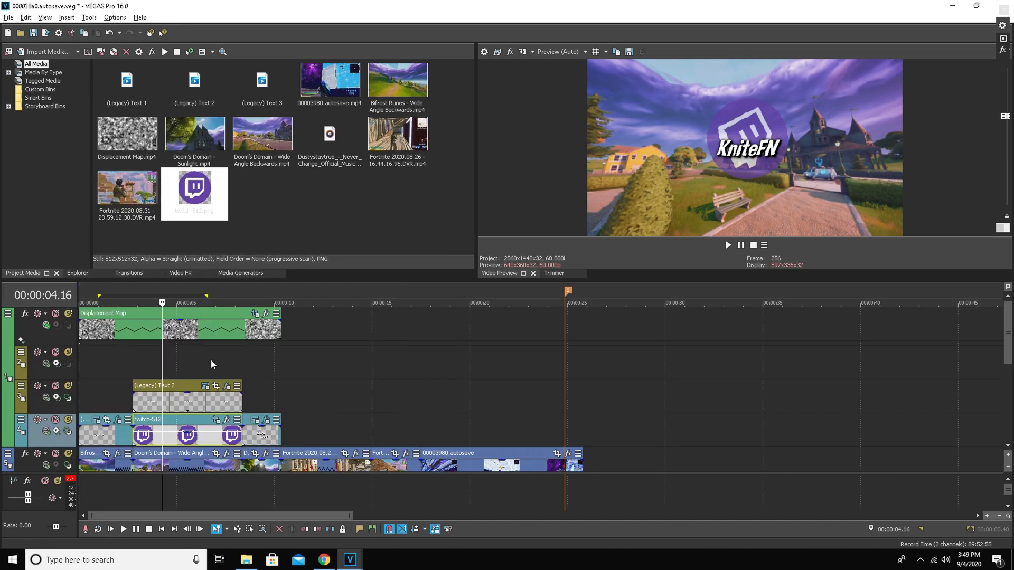
Step: Play the whole intro from the beginning through the third title to check the faded, tilted logo
{"action": "left_click", "coordinate": [186, 363]}
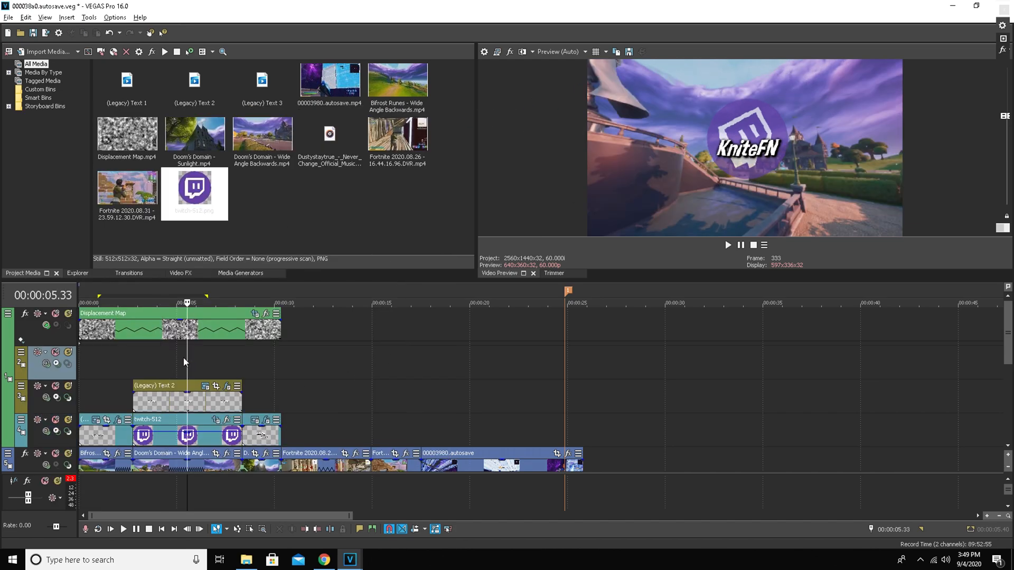
{"action": "mouse_move", "coordinate": [187, 354]}
{"action": "left_mouse_down"}
{"action": "mouse_move", "coordinate": [216, 354]}
{"action": "mouse_move", "coordinate": [202, 355]}
{"action": "left_mouse_up"}
{"action": "key", "text": "ctrl+Home"}
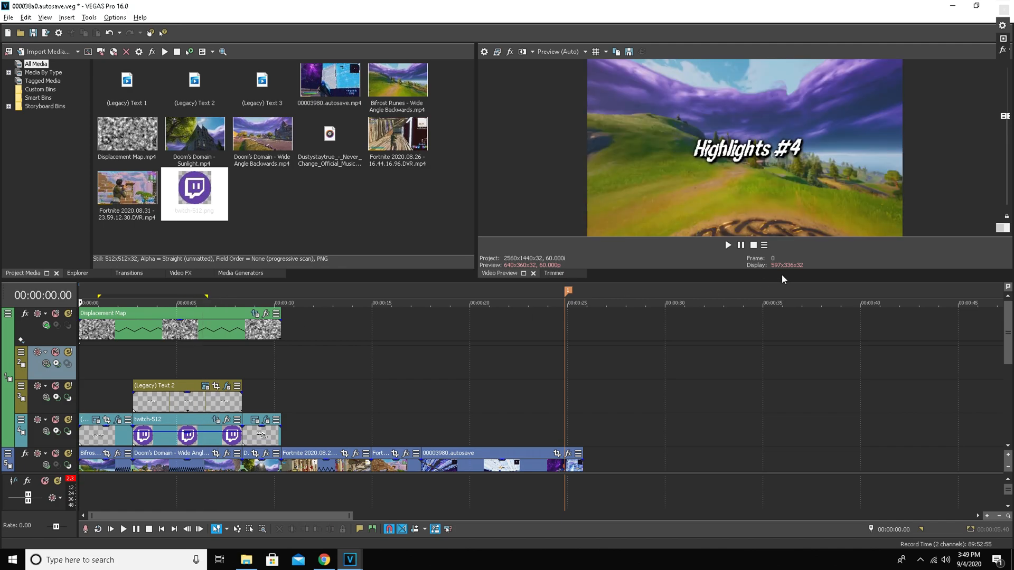
{"action": "left_click", "coordinate": [727, 245]}
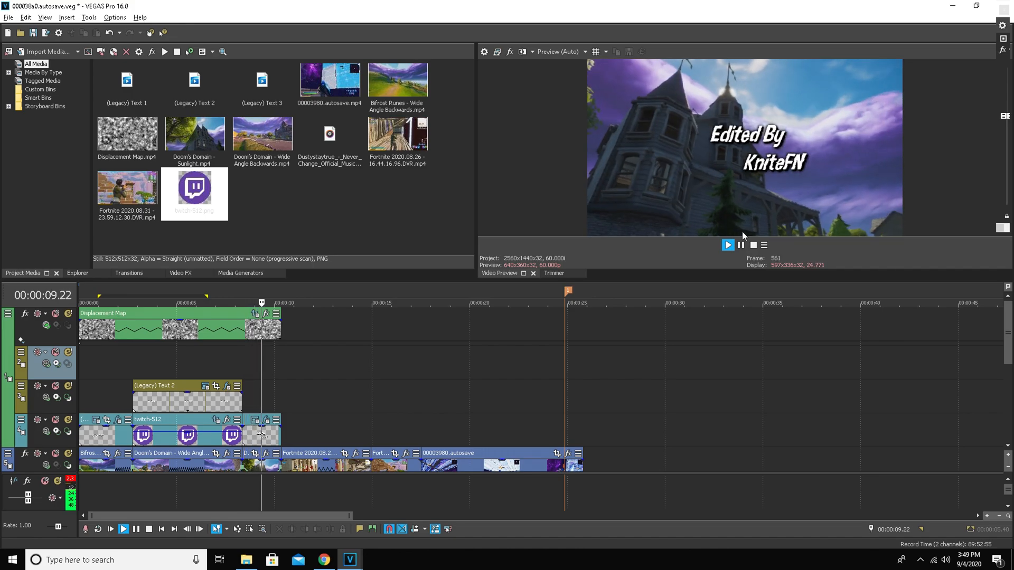
{"action": "left_click", "coordinate": [741, 246]}
{"action": "left_click", "coordinate": [132, 351]}
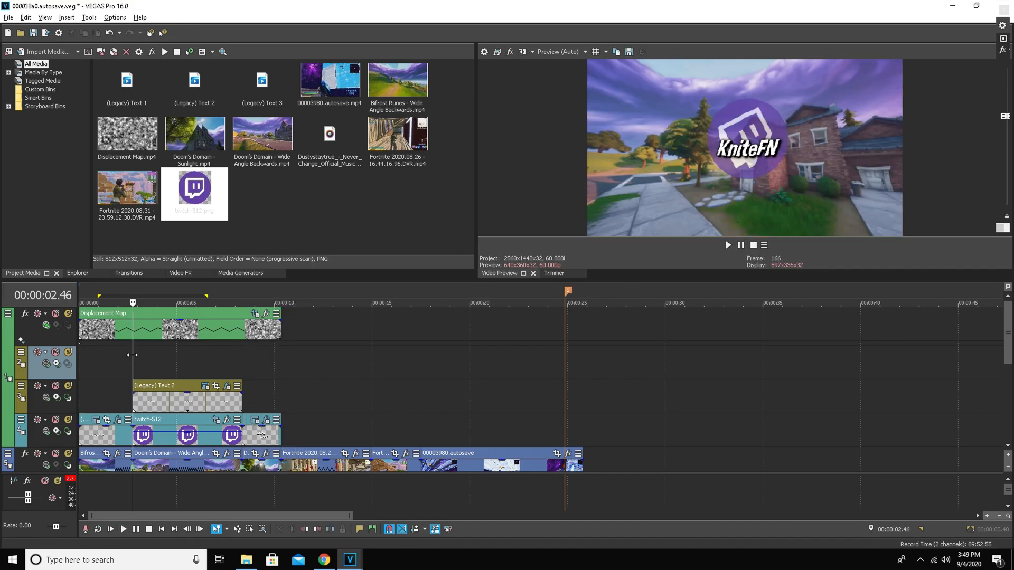
{"action": "key", "text": "ctrl+Home"}
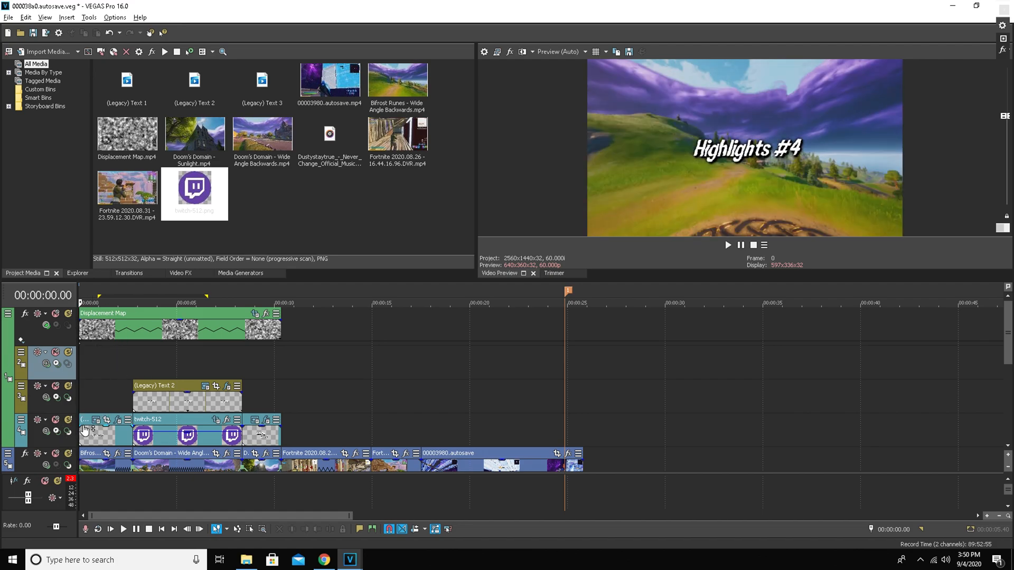
Step: Add short fade-ins and fade-outs to the three title events and the Twitch logo event
{"action": "left_click_drag", "start_coordinate": [81, 423], "coordinate": [81, 426]}
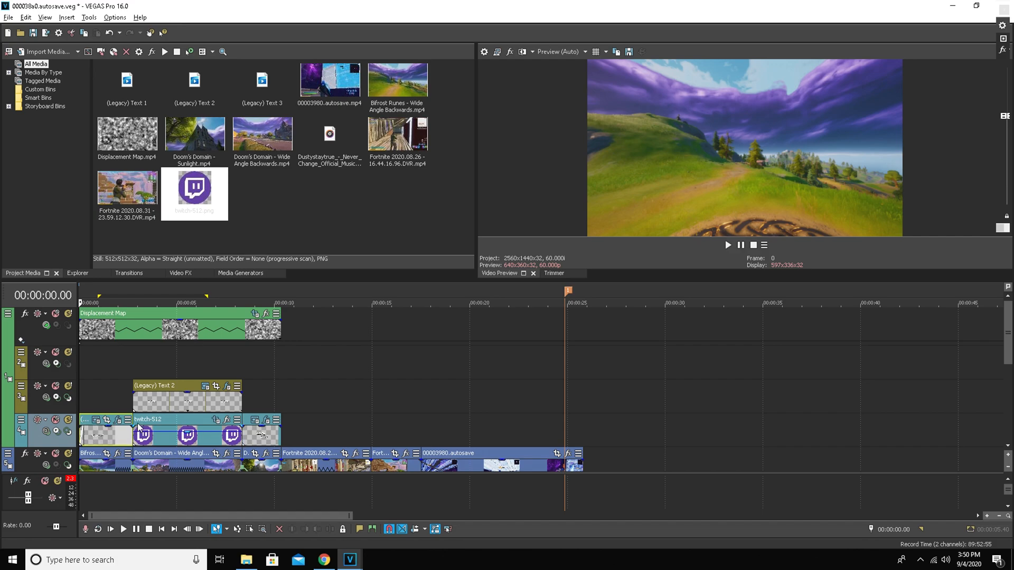
{"action": "left_click_drag", "start_coordinate": [135, 393], "coordinate": [137, 425]}
{"action": "scroll", "coordinate": [115, 328], "scroll_direction": "up", "scroll_amount": 3}
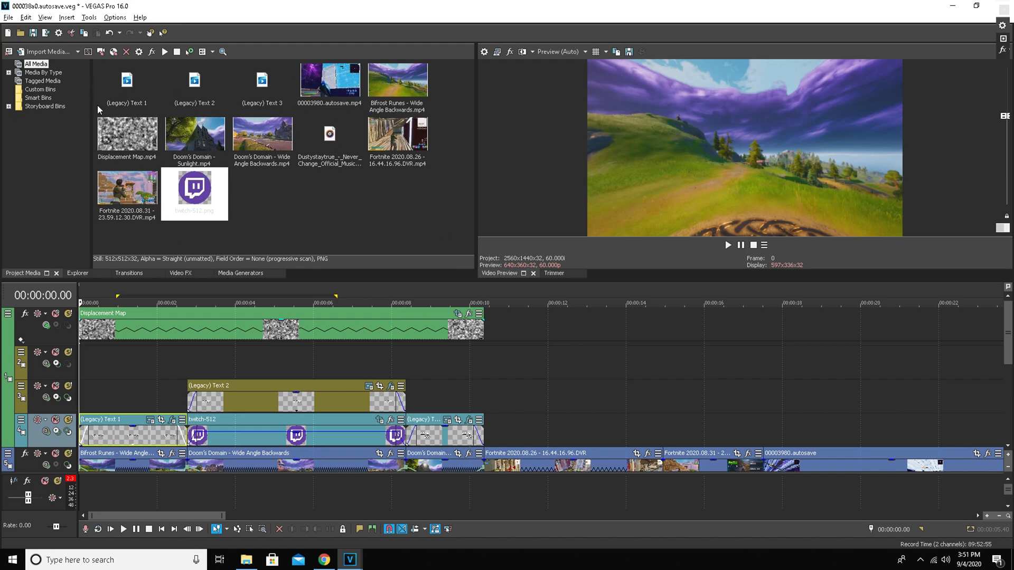
Step: Apply the 3D Blinds transition's Spin preset to the first title's fade-in and play the intro from the beginning
{"action": "left_click", "coordinate": [133, 274]}
{"action": "left_click", "coordinate": [132, 101]}
{"action": "left_click_drag", "start_coordinate": [315, 103], "coordinate": [83, 435]}
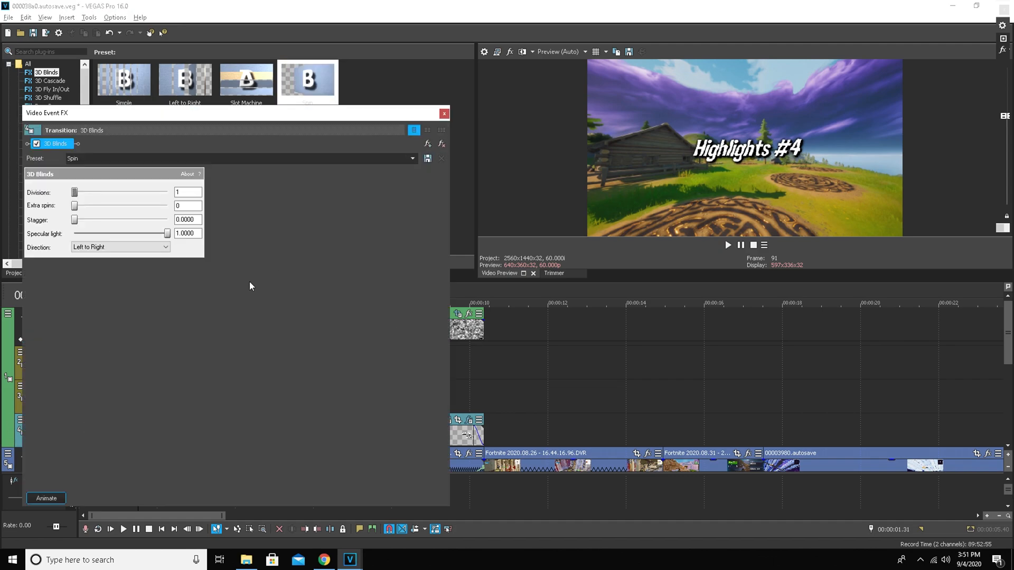
{"action": "left_click", "coordinate": [444, 114]}
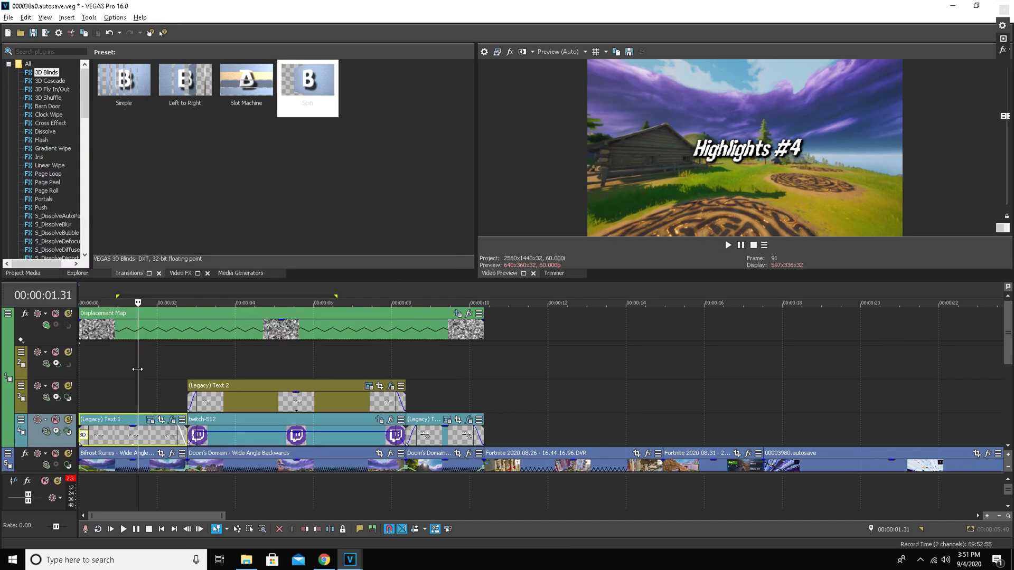
{"action": "key", "text": "ctrl+Home"}
{"action": "left_click", "coordinate": [729, 246]}
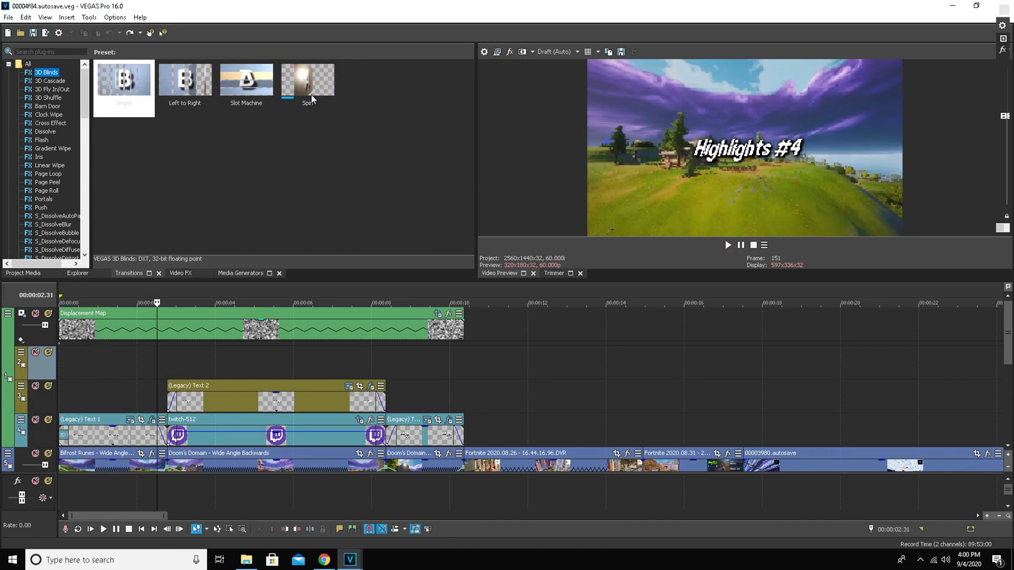
Step: Apply the 3D Blinds transition's Spin preset to the first title's fade-out
{"action": "left_click_drag", "start_coordinate": [312, 94], "coordinate": [163, 443]}
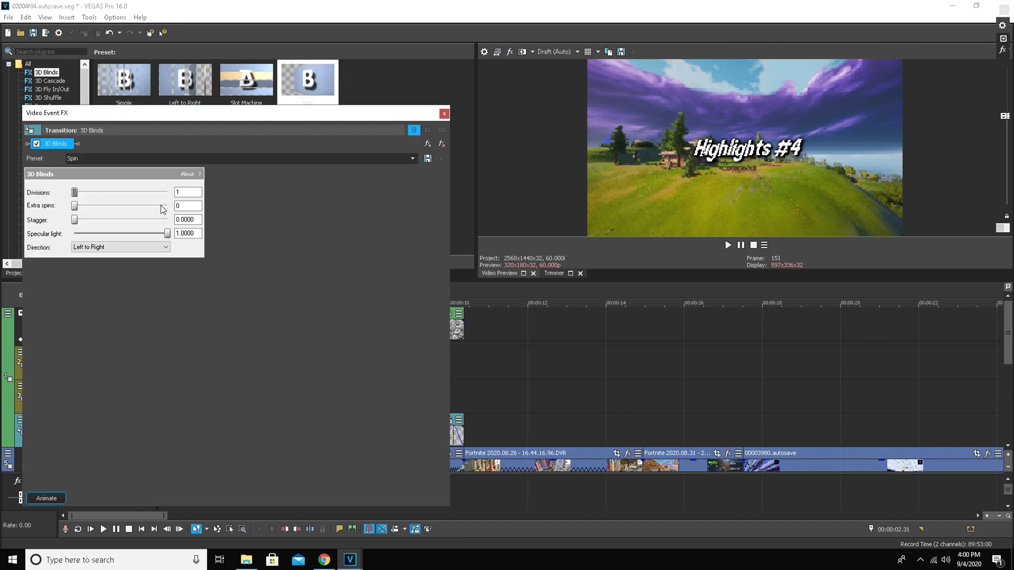
{"action": "left_click", "coordinate": [131, 246]}
{"action": "left_click", "coordinate": [125, 261]}
{"action": "left_click", "coordinate": [444, 114]}
{"action": "left_click", "coordinate": [169, 349]}
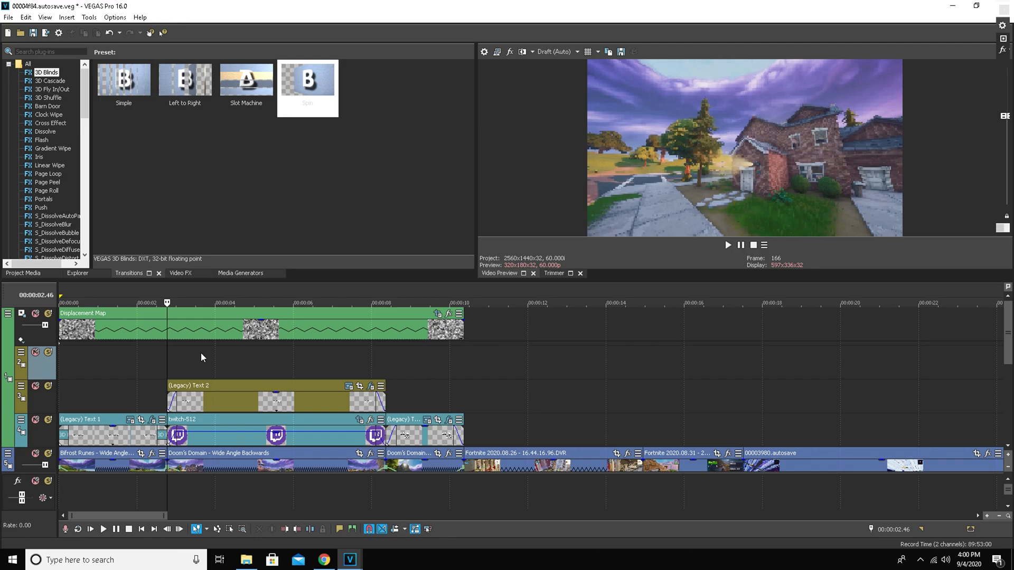
Step: Apply the Gradient Wipe transition's Soft Noise preset to the fade-ins of the second title and the Twitch logo
{"action": "left_click", "coordinate": [48, 116]}
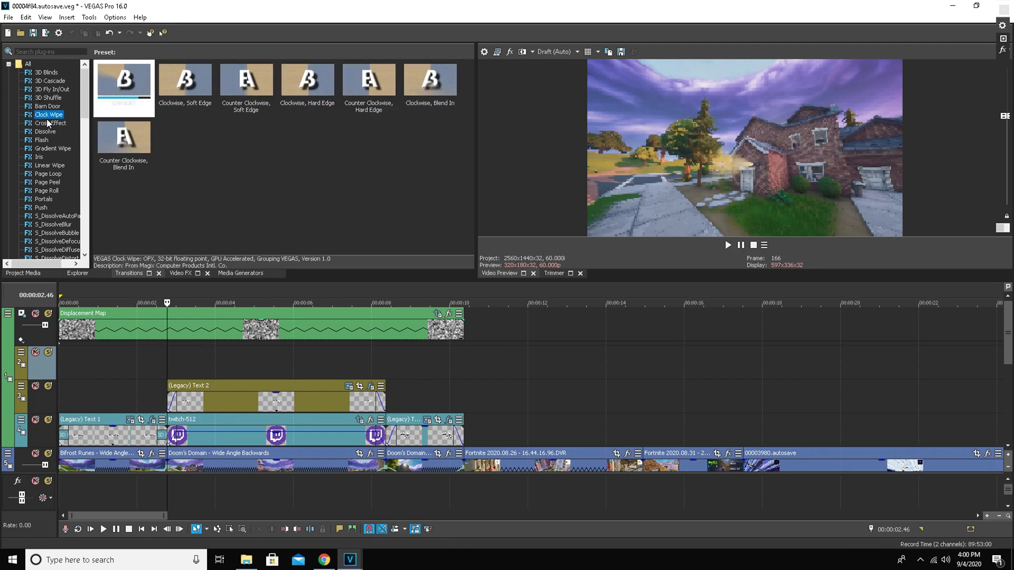
{"action": "left_click", "coordinate": [44, 148]}
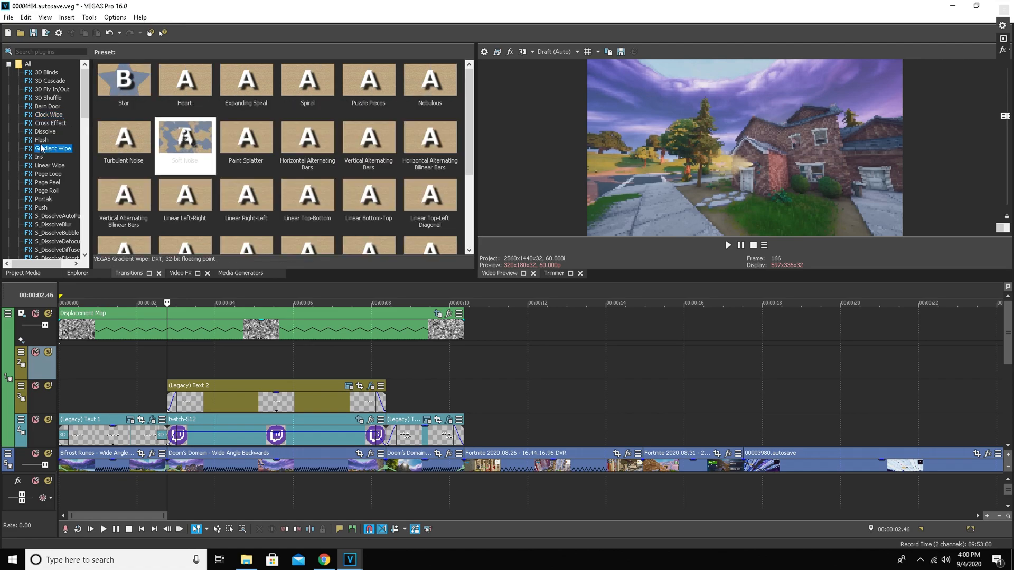
{"action": "left_click", "coordinate": [42, 139]}
{"action": "left_click", "coordinate": [45, 148]}
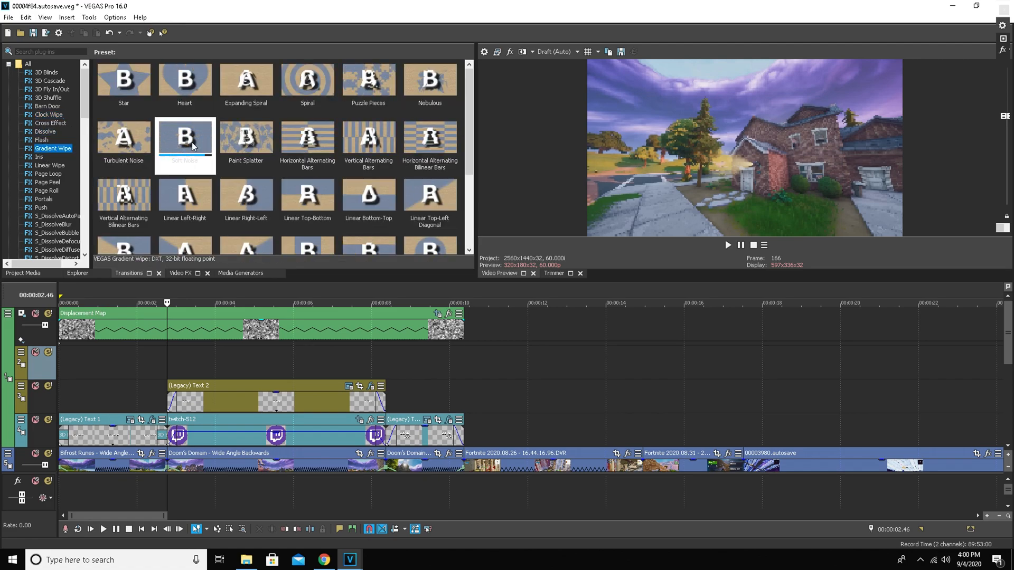
{"action": "left_click_drag", "start_coordinate": [186, 139], "coordinate": [174, 404]}
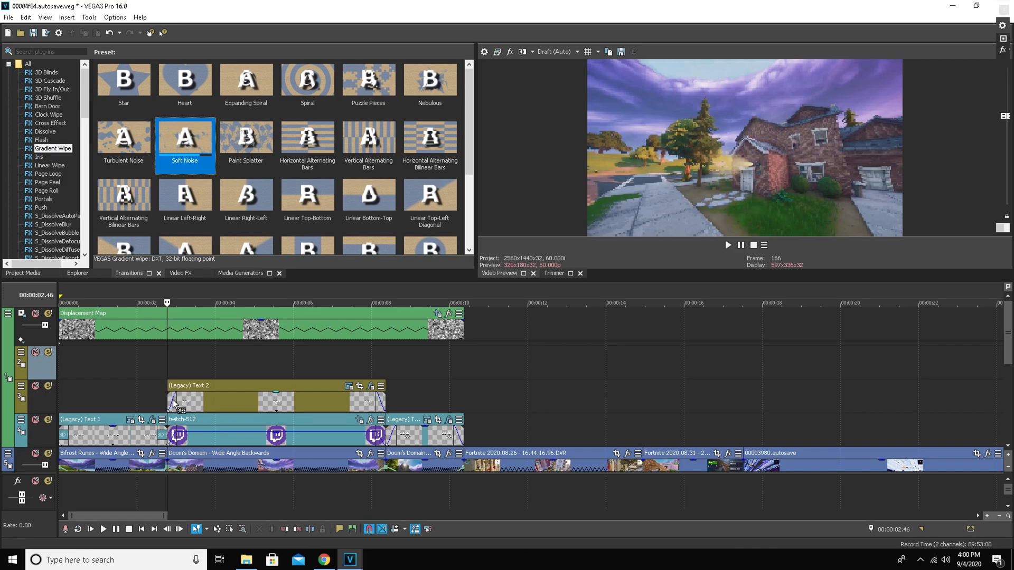
{"action": "left_click", "coordinate": [442, 114]}
{"action": "left_click_drag", "start_coordinate": [186, 138], "coordinate": [175, 434]}
{"action": "left_click", "coordinate": [442, 114]}
Step: Apply the same Gradient Wipe Soft Noise preset to the fade-outs of the second title and the Twitch logo
{"action": "left_click_drag", "start_coordinate": [193, 157], "coordinate": [380, 406]}
{"action": "left_click", "coordinate": [443, 114]}
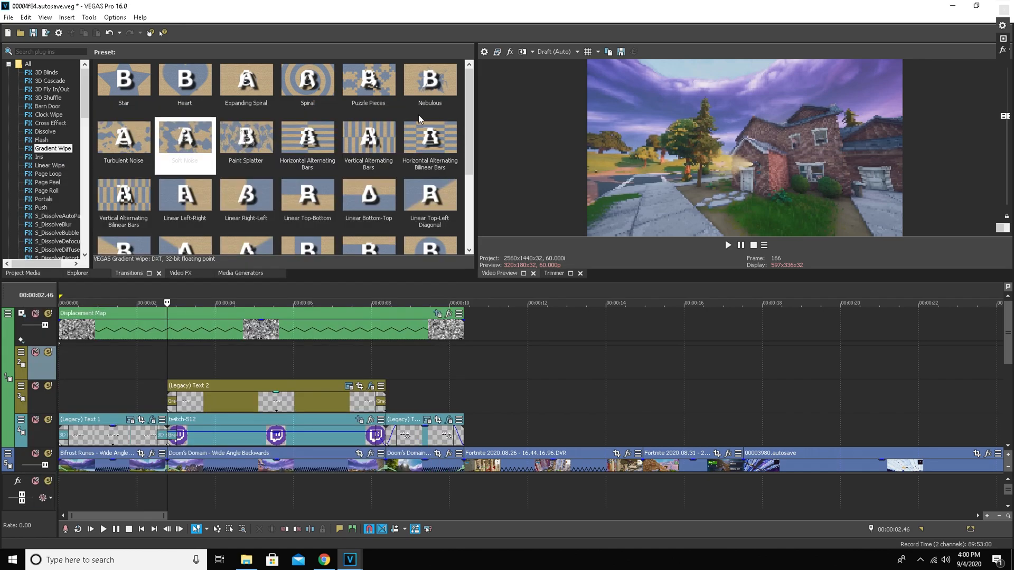
{"action": "left_click_drag", "start_coordinate": [185, 139], "coordinate": [385, 438]}
{"action": "left_click", "coordinate": [444, 114]}
Step: Apply the Barn Door transition to the third title's fade-in and fade-out, using the Vertical, In, No Border preset
{"action": "left_click", "coordinate": [39, 157]}
{"action": "left_click", "coordinate": [45, 181]}
{"action": "left_click", "coordinate": [40, 205]}
{"action": "left_click", "coordinate": [43, 139]}
{"action": "left_click", "coordinate": [41, 107]}
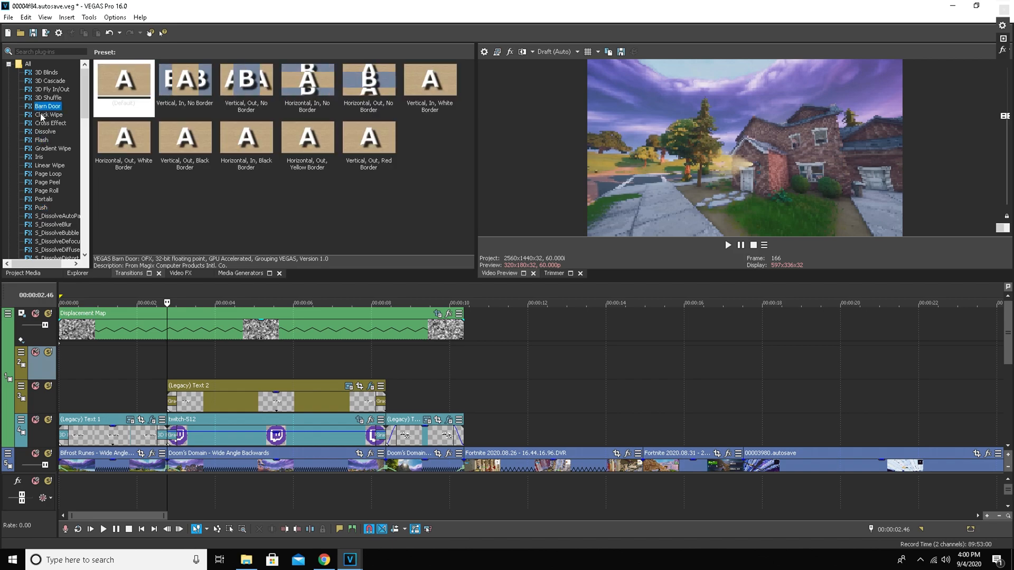
{"action": "left_click_drag", "start_coordinate": [407, 177], "coordinate": [393, 439]}
{"action": "left_click", "coordinate": [444, 114]}
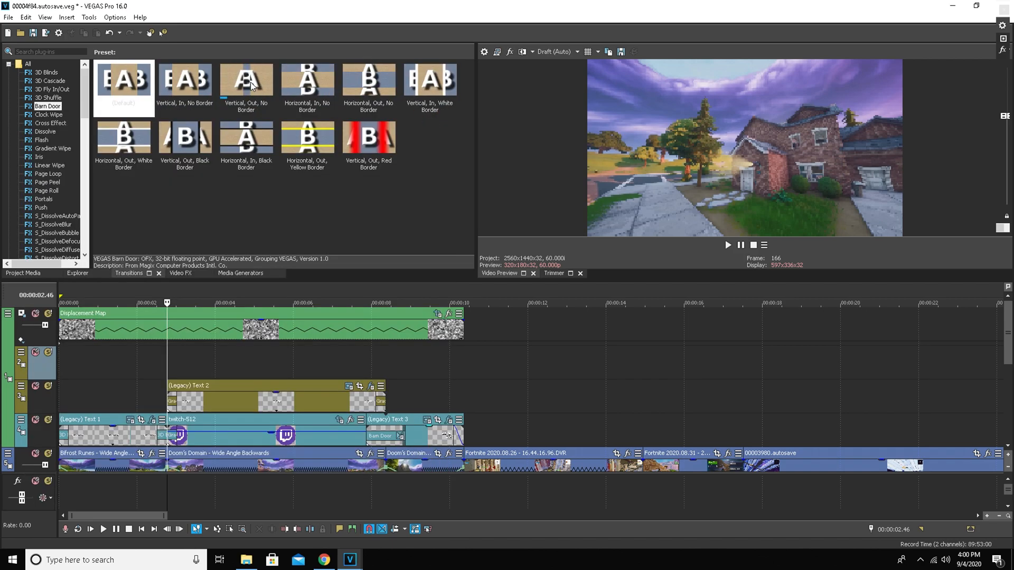
{"action": "left_click", "coordinate": [250, 82]}
{"action": "left_click_drag", "start_coordinate": [434, 327], "coordinate": [458, 435]}
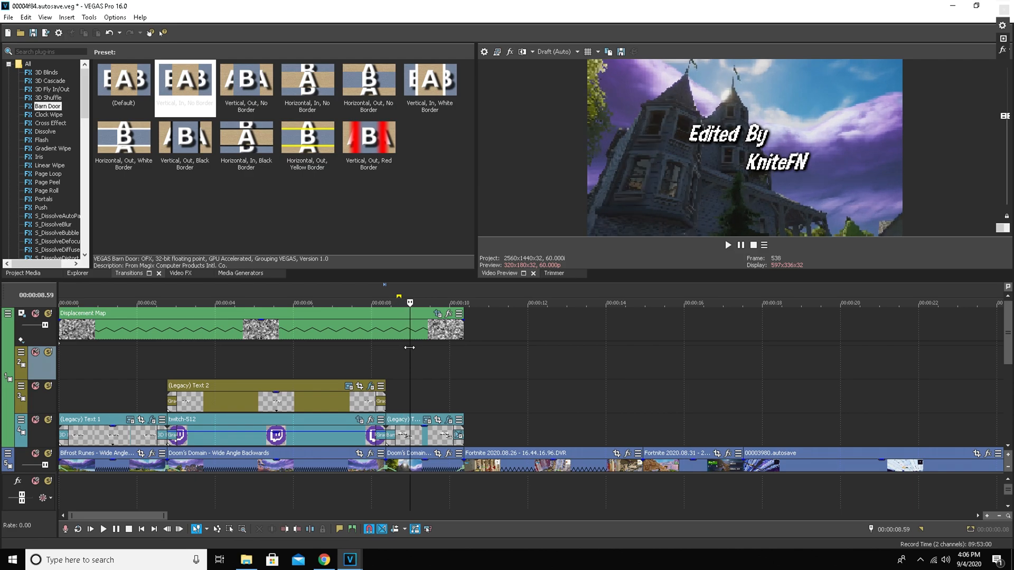
Step: Set the video preview quality to Preview (Auto) and play the third title to check its Barn Door transitions
{"action": "left_click_drag", "start_coordinate": [409, 347], "coordinate": [434, 345]}
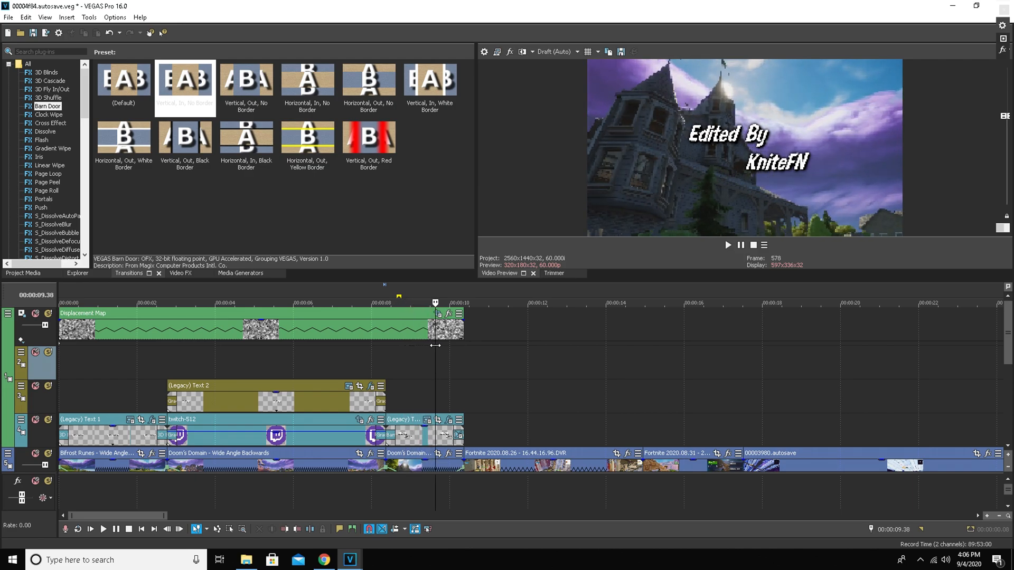
{"action": "left_click", "coordinate": [569, 53]}
{"action": "mouse_move", "coordinate": [578, 72]}
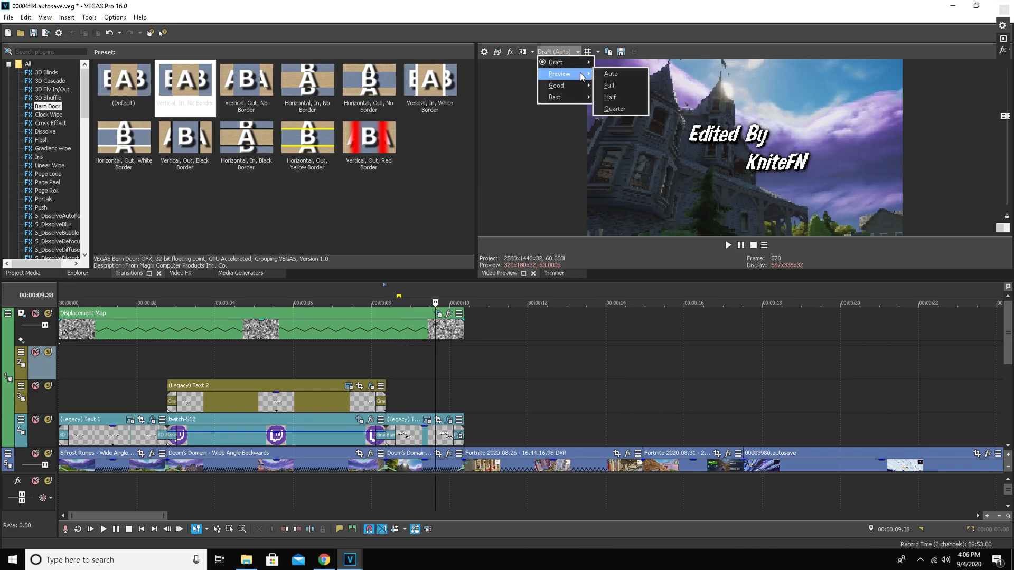
{"action": "left_click", "coordinate": [612, 75]}
{"action": "mouse_move", "coordinate": [436, 345]}
{"action": "left_mouse_down"}
{"action": "mouse_move", "coordinate": [368, 345]}
{"action": "mouse_move", "coordinate": [433, 344]}
{"action": "left_mouse_up"}
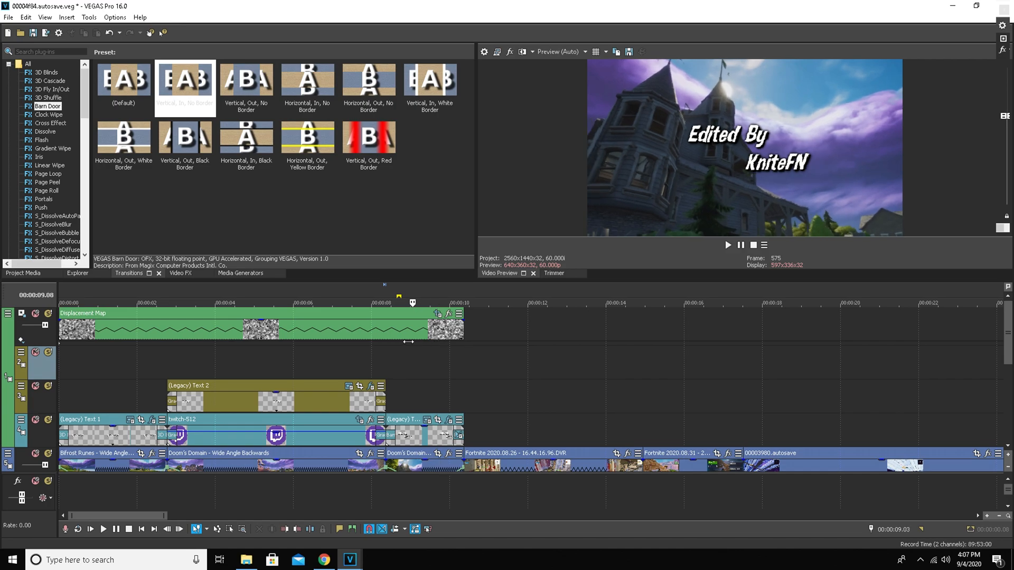
{"action": "left_click", "coordinate": [728, 245]}
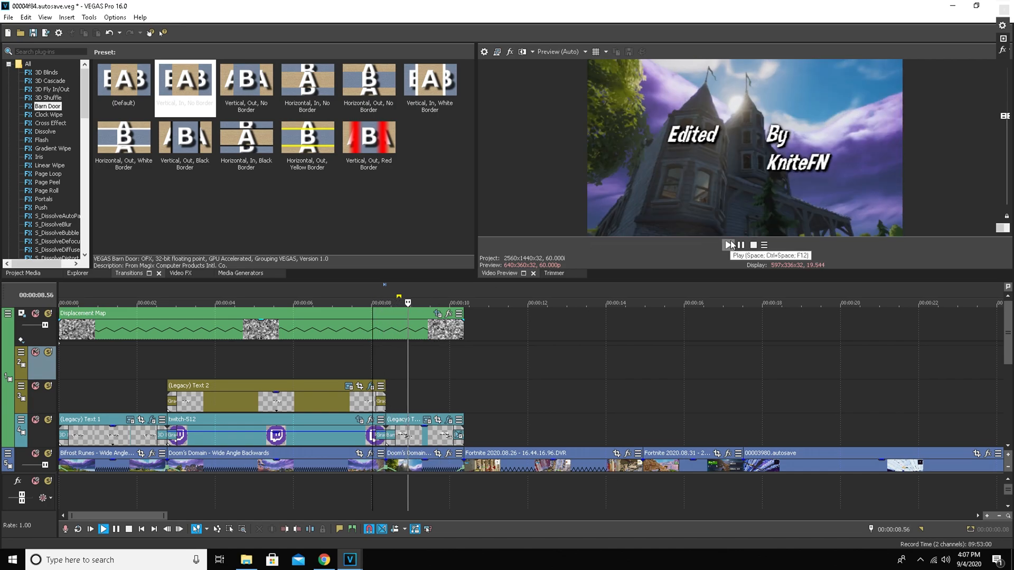
{"action": "left_click", "coordinate": [741, 246]}
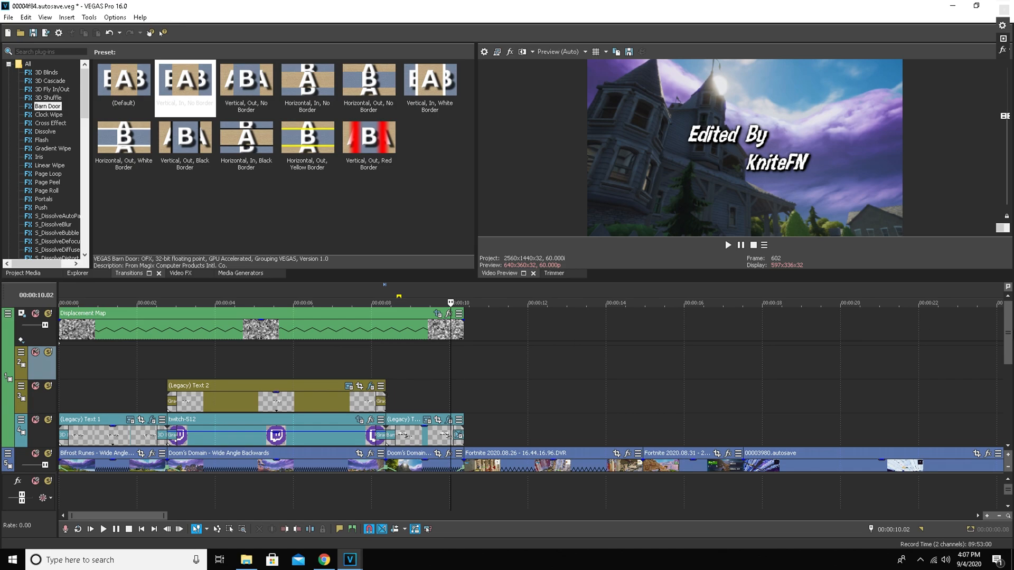
Step: Trim the ends of the second title and Twitch logo by about 27 frames, and shorten the third title at both ends
{"action": "scroll", "coordinate": [1010, 339], "scroll_direction": "down", "scroll_amount": 1}
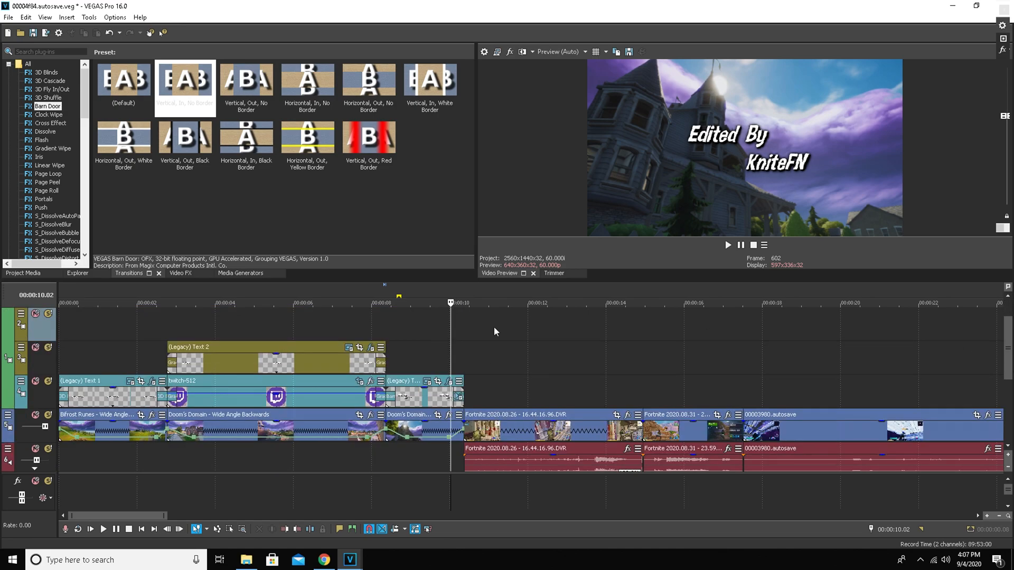
{"action": "left_click_drag", "start_coordinate": [387, 357], "coordinate": [367, 357]}
{"action": "left_click", "coordinate": [385, 389]}
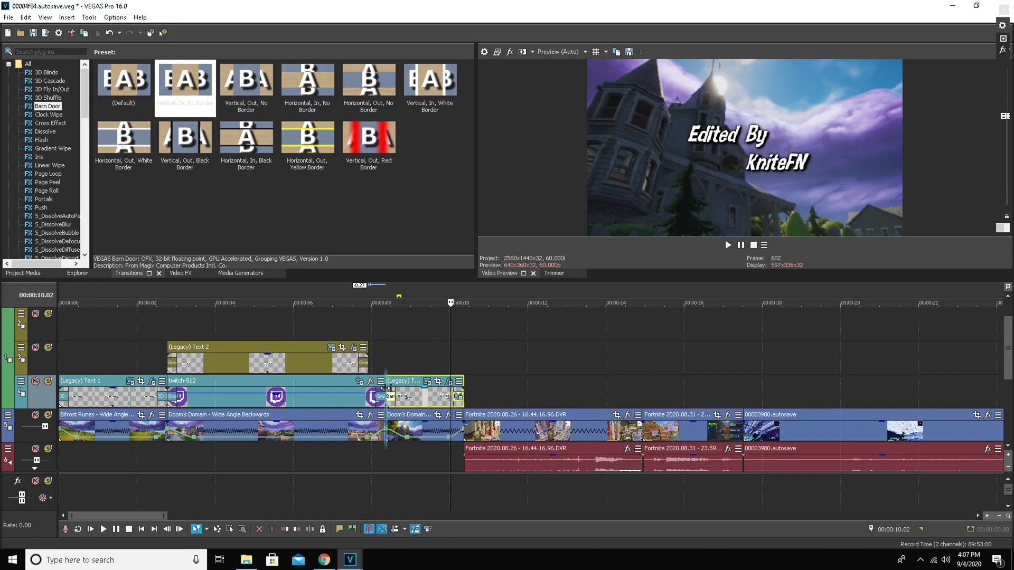
{"action": "mouse_move", "coordinate": [379, 389]}
{"action": "left_mouse_down"}
{"action": "mouse_move", "coordinate": [402, 397]}
{"action": "mouse_move", "coordinate": [369, 387]}
{"action": "left_mouse_up"}
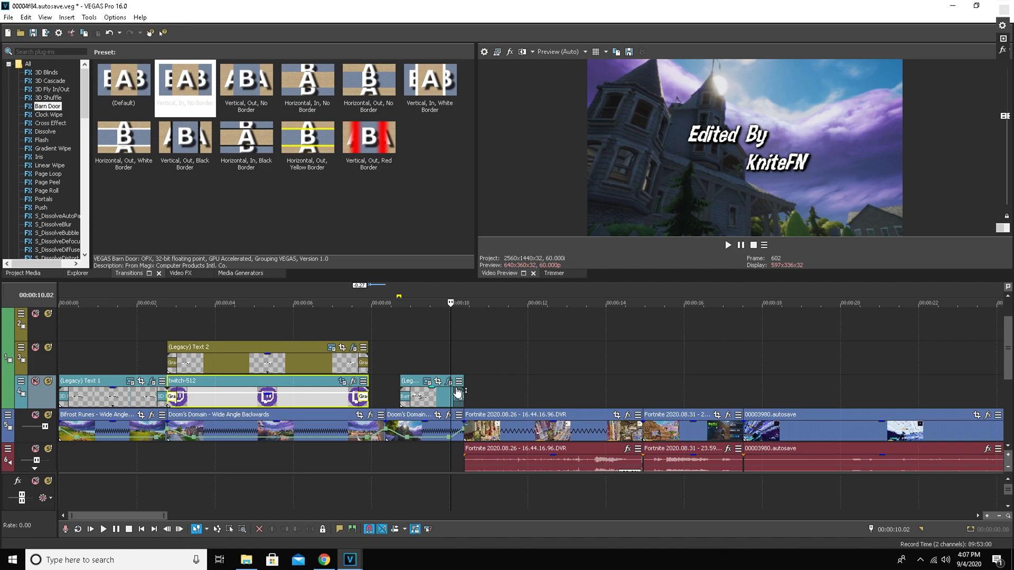
{"action": "left_click_drag", "start_coordinate": [462, 390], "coordinate": [453, 389]}
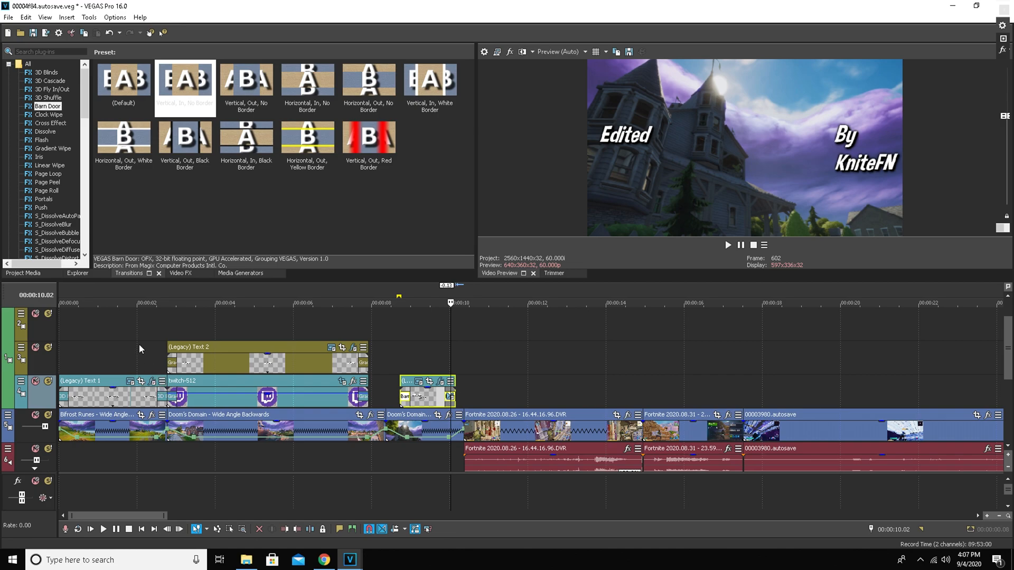
Step: Trim the starts of the second title and Twitch logo to about 3 seconds, and extend both ends slightly past 8 seconds
{"action": "left_click", "coordinate": [139, 303]}
{"action": "left_click", "coordinate": [154, 334]}
{"action": "left_click_drag", "start_coordinate": [167, 358], "coordinate": [184, 391]}
{"action": "left_click", "coordinate": [179, 319]}
{"action": "key", "text": "Home"}
{"action": "scroll", "coordinate": [242, 335], "scroll_direction": "down", "scroll_amount": 5}
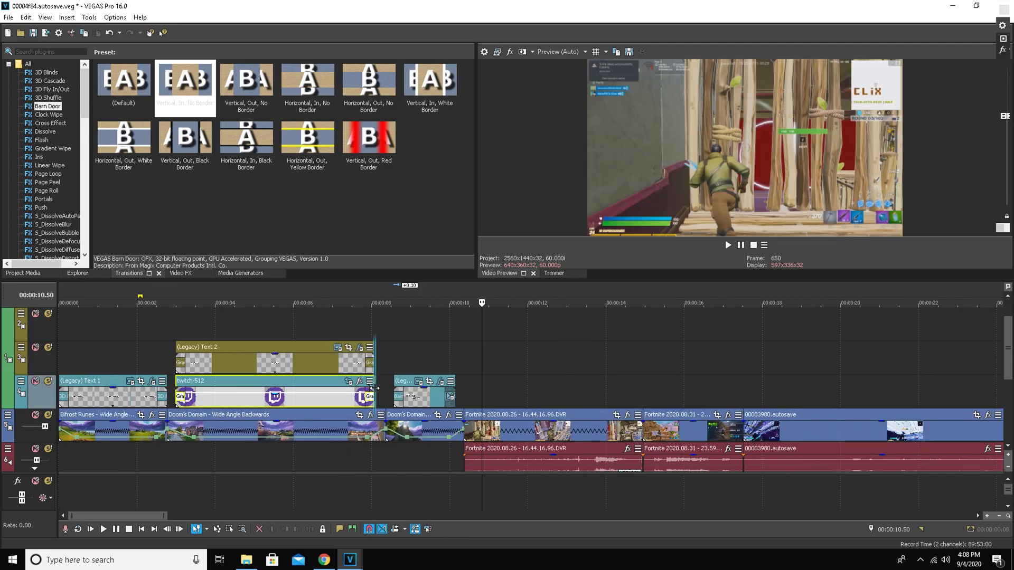
{"action": "left_click_drag", "start_coordinate": [374, 388], "coordinate": [379, 364]}
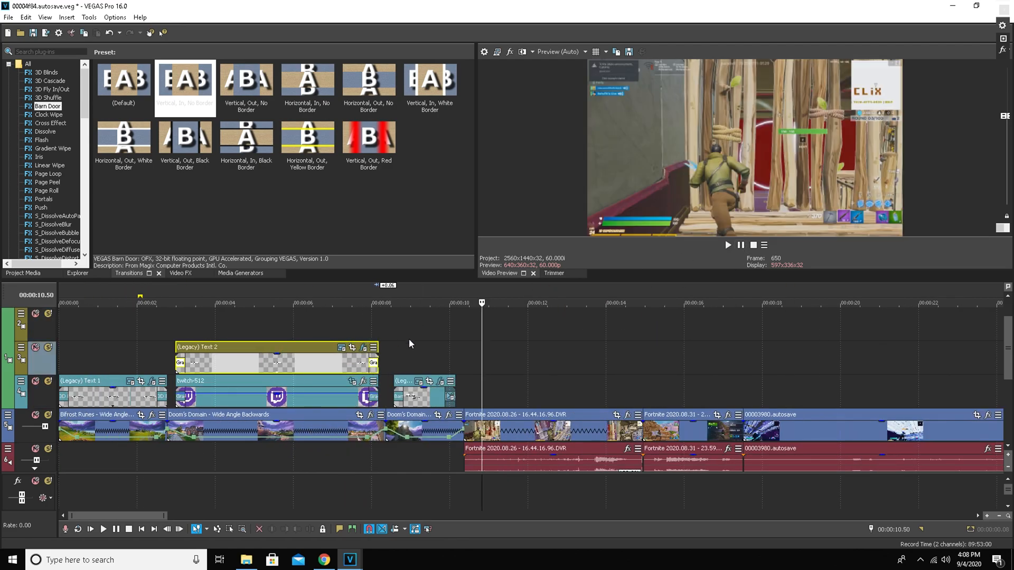
Step: Play the intro from the beginning into the first gameplay clip to check the retimed titles
{"action": "left_click", "coordinate": [150, 313]}
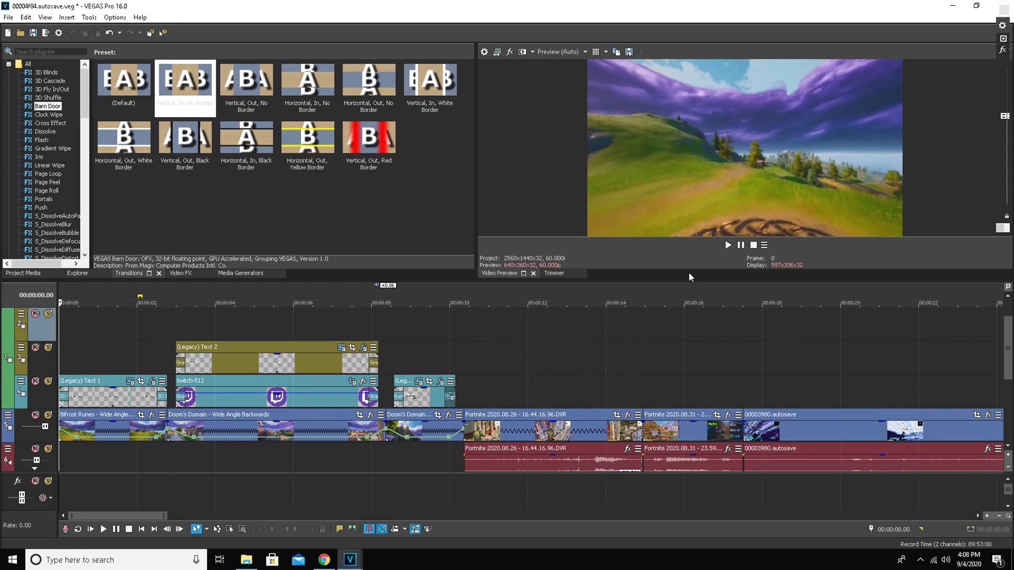
{"action": "left_click", "coordinate": [727, 245]}
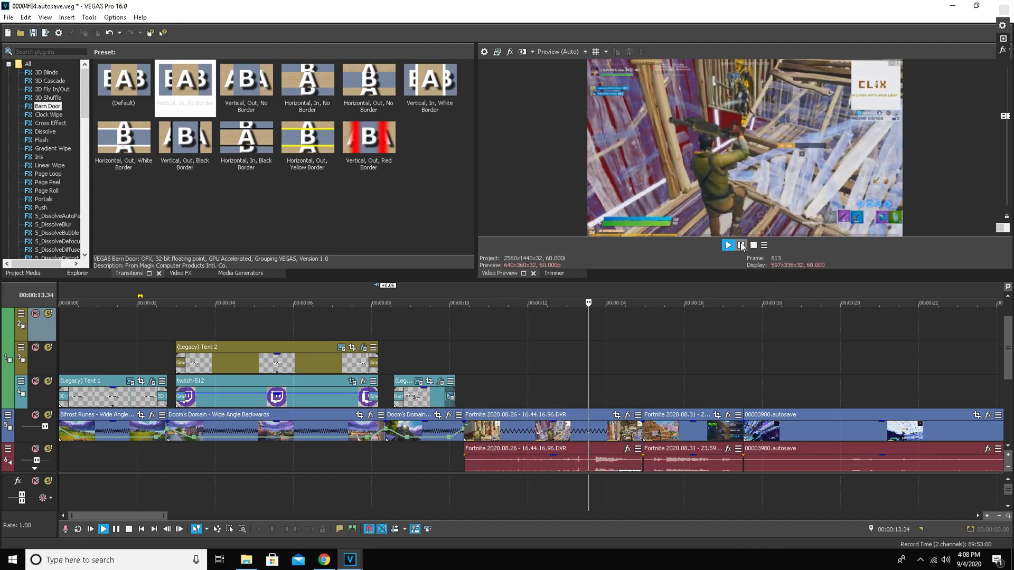
{"action": "key", "text": "space"}
Step: Extend the third title's end to the start of the first gameplay clip and play across the cut
{"action": "left_click_drag", "start_coordinate": [455, 389], "coordinate": [464, 390]}
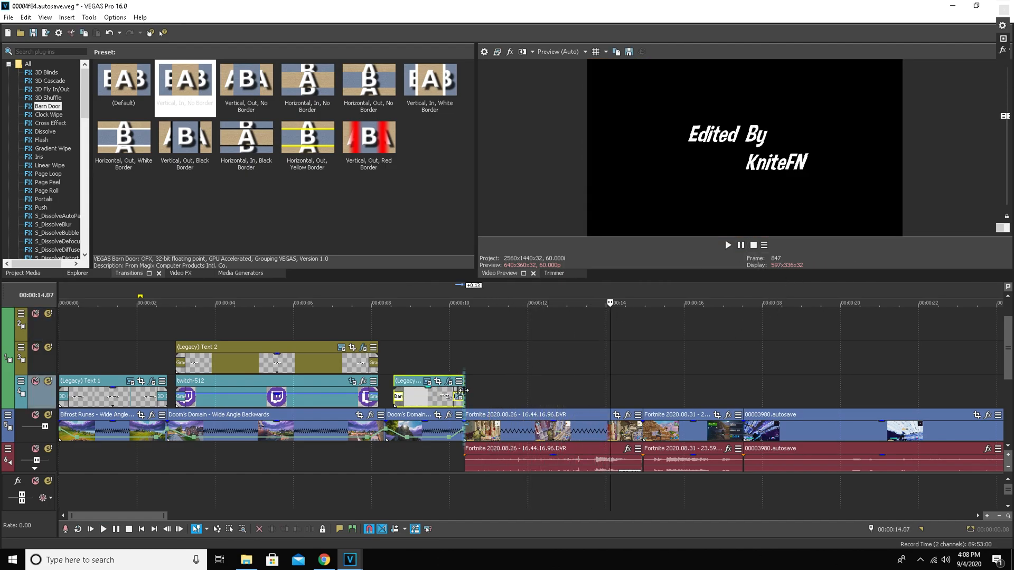
{"action": "left_click", "coordinate": [437, 356]}
{"action": "left_click", "coordinate": [727, 245]}
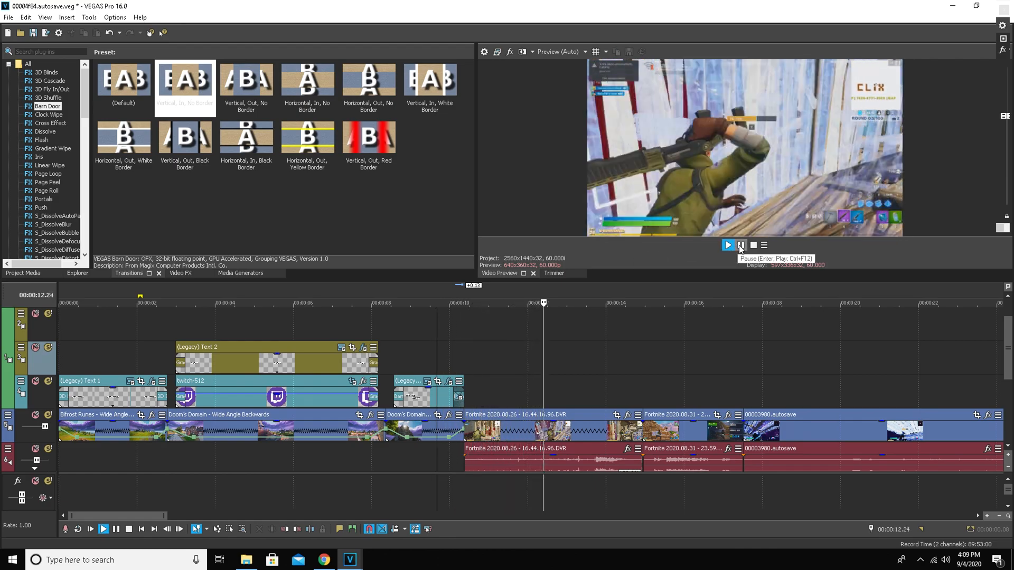
{"action": "left_click", "coordinate": [740, 245]}
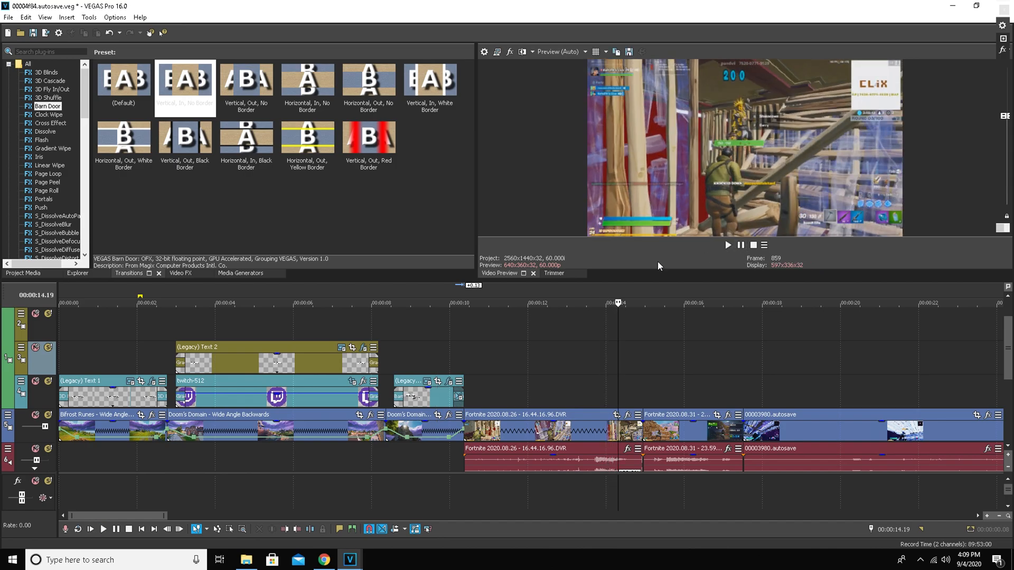
{"action": "left_click", "coordinate": [326, 331]}
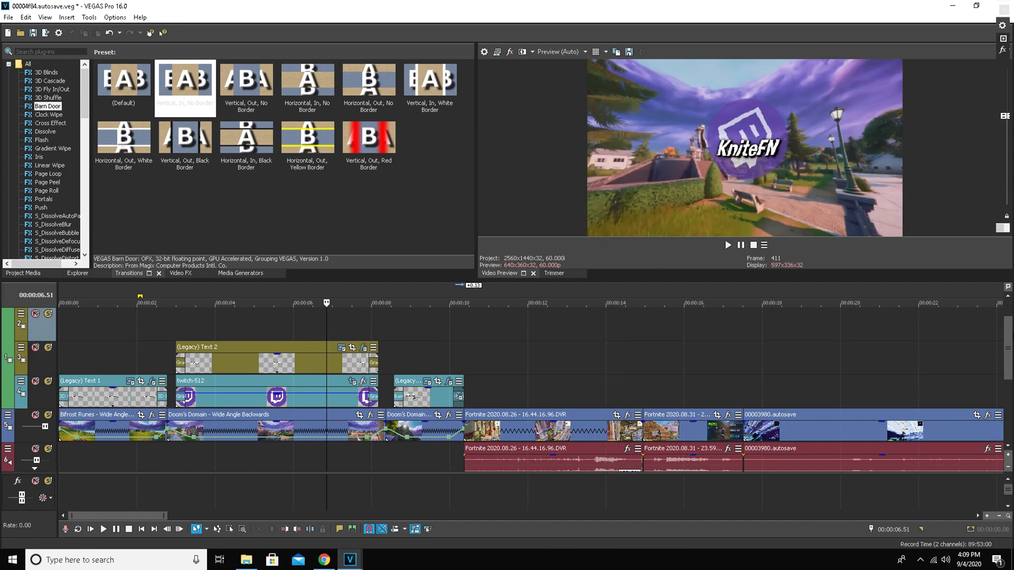
{"action": "scroll", "coordinate": [1007, 331], "scroll_direction": "up", "scroll_amount": 1}
{"action": "scroll", "coordinate": [1011, 332], "scroll_direction": "down", "scroll_amount": 1}
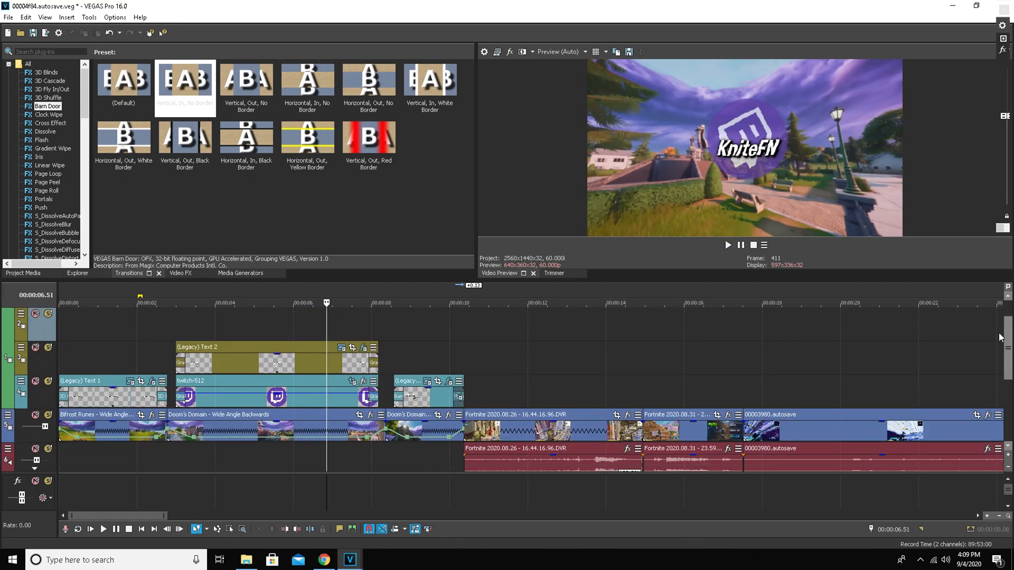
{"action": "scroll", "coordinate": [1011, 369], "scroll_direction": "down", "scroll_amount": 2}
{"action": "left_click_drag", "start_coordinate": [1011, 376], "coordinate": [1009, 320]}
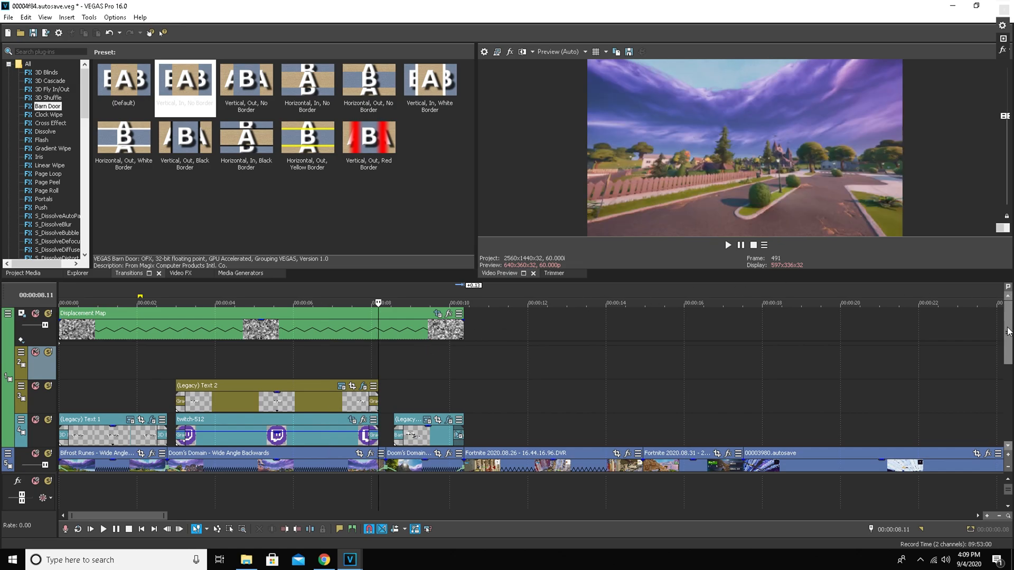
{"action": "left_click_drag", "start_coordinate": [1008, 332], "coordinate": [1010, 348]}
Step: Extend the third title's end a few frames past the start of the first gameplay clip
{"action": "left_click", "coordinate": [467, 345]}
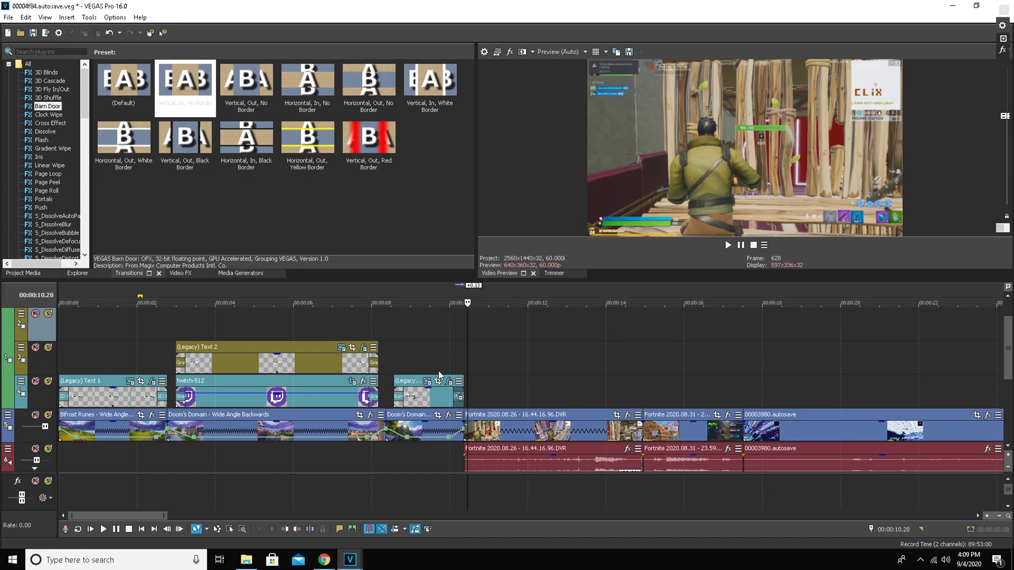
{"action": "scroll", "coordinate": [507, 341], "scroll_direction": "down", "scroll_amount": 1}
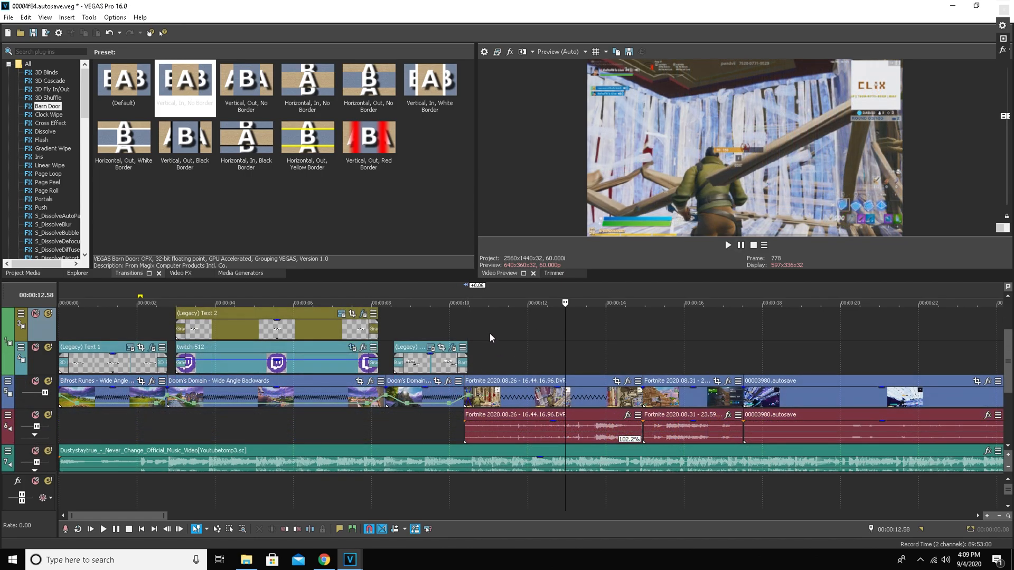
{"action": "left_click_drag", "start_coordinate": [466, 391], "coordinate": [469, 391]}
Step: Play the first gameplay clip from just after the third title to check its timing against the music
{"action": "left_click", "coordinate": [594, 342]}
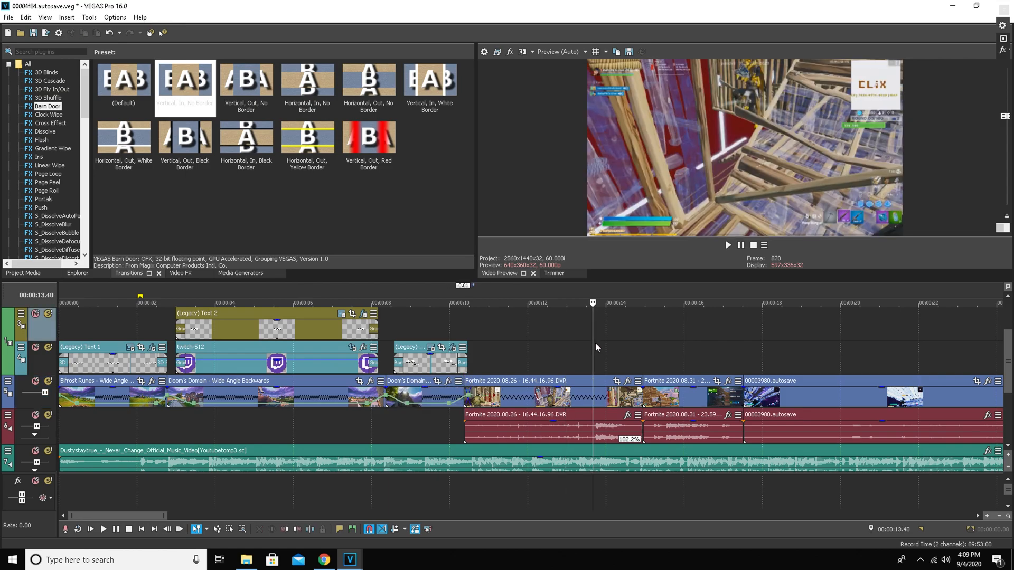
{"action": "key", "text": "space"}
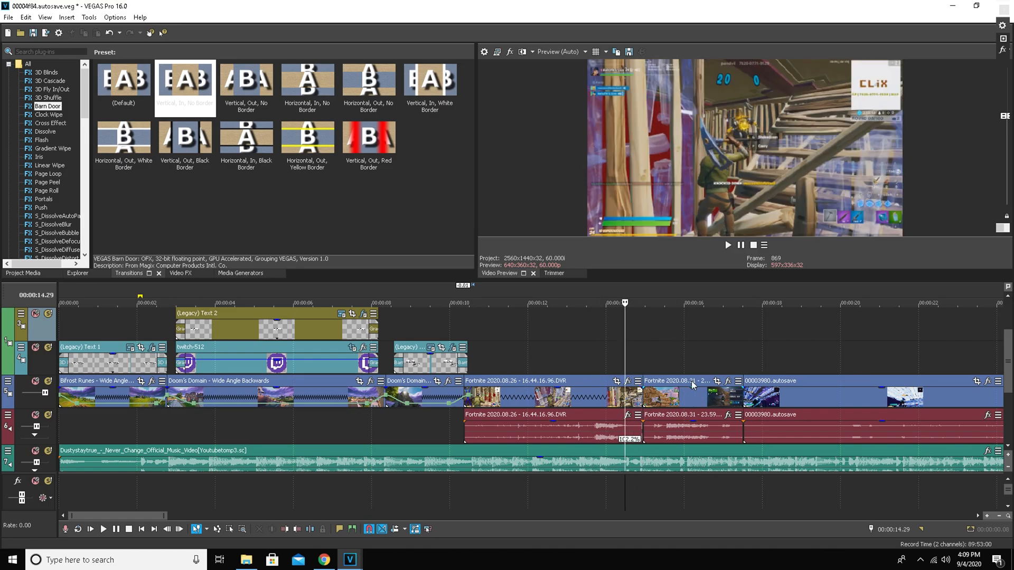
{"action": "left_click", "coordinate": [471, 352]}
{"action": "left_click", "coordinate": [724, 246]}
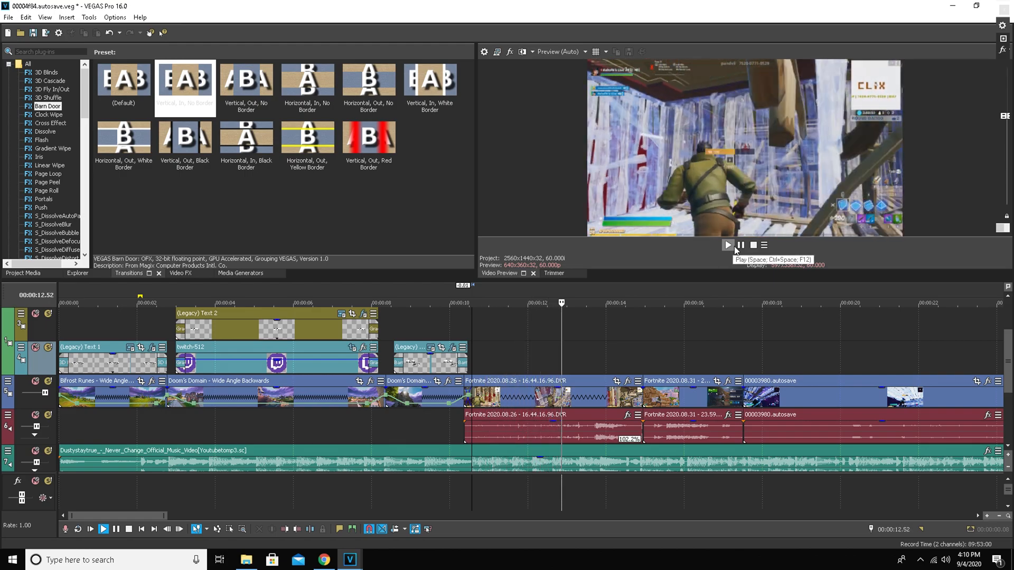
{"action": "left_click", "coordinate": [733, 249]}
{"action": "left_click", "coordinate": [740, 247]}
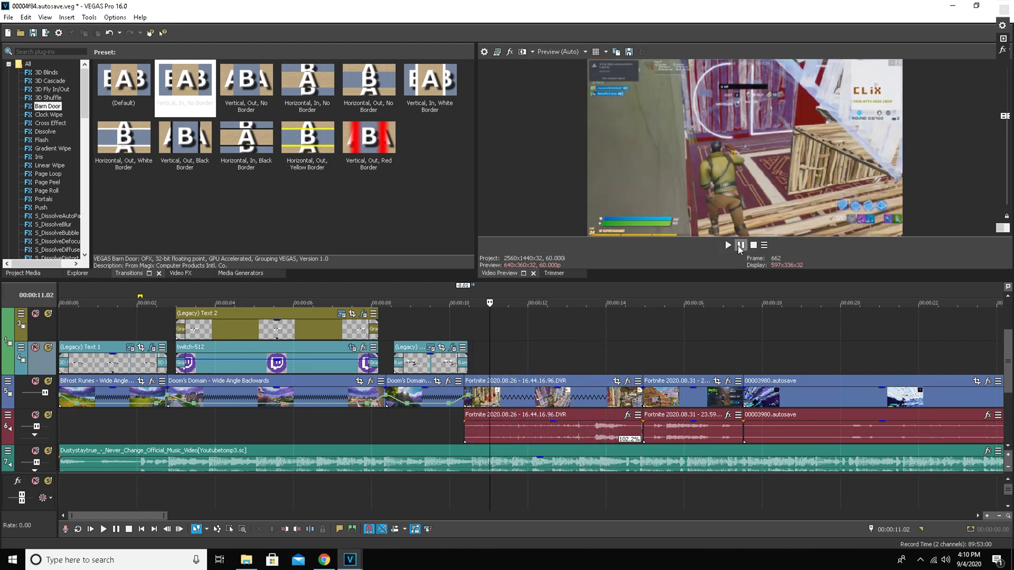
Step: Replay the first gameplay clip from near its start to find the shot for a speed ramp
{"action": "left_click_drag", "start_coordinate": [491, 351], "coordinate": [472, 341]}
{"action": "left_click", "coordinate": [729, 246]}
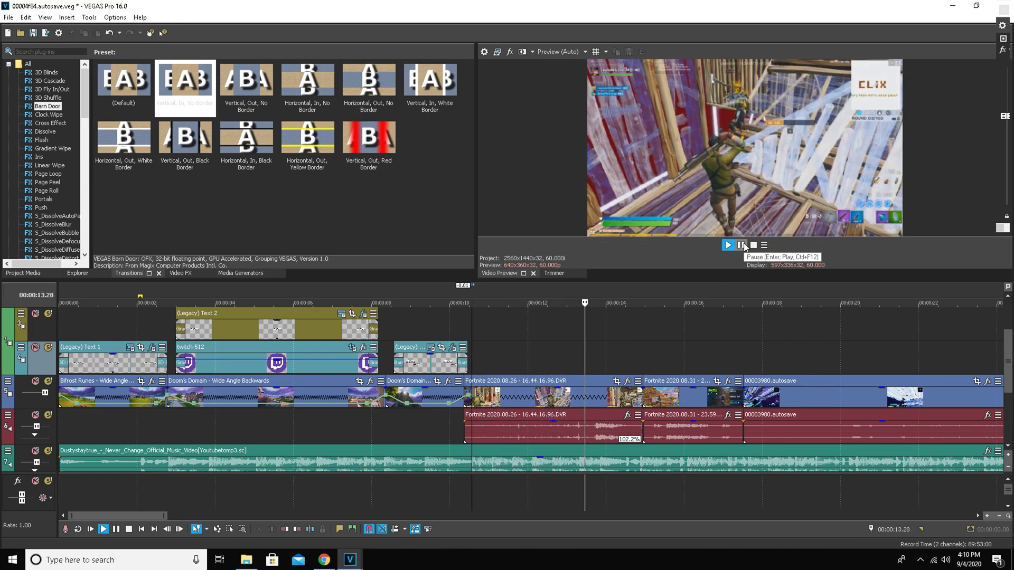
{"action": "left_click", "coordinate": [741, 245]}
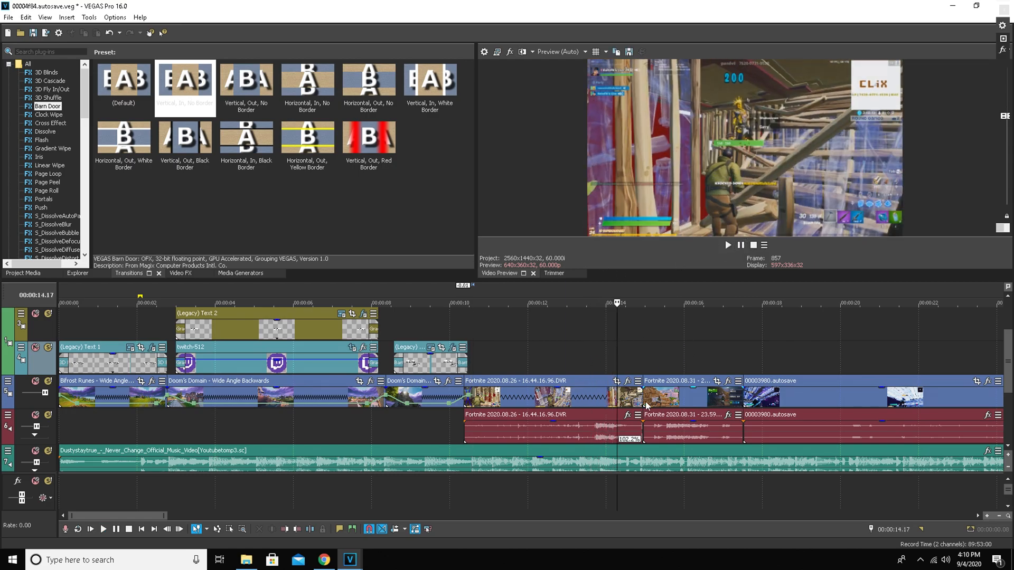
Step: Insert a velocity envelope on the first gameplay clip
{"action": "scroll", "coordinate": [501, 394], "scroll_direction": "up", "scroll_amount": 3}
{"action": "right_click", "coordinate": [501, 393]}
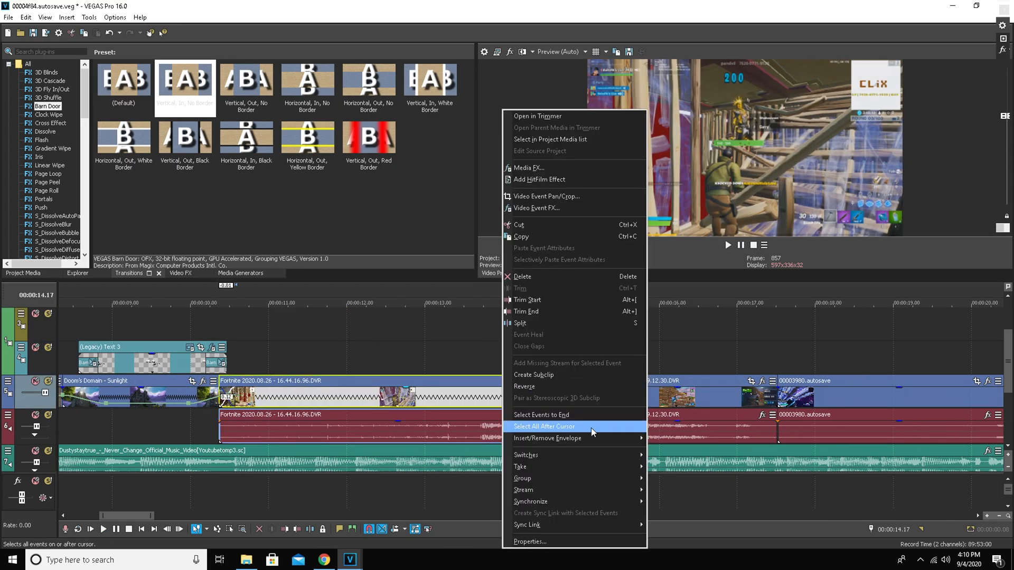
{"action": "mouse_move", "coordinate": [631, 439]}
{"action": "left_click", "coordinate": [679, 438]}
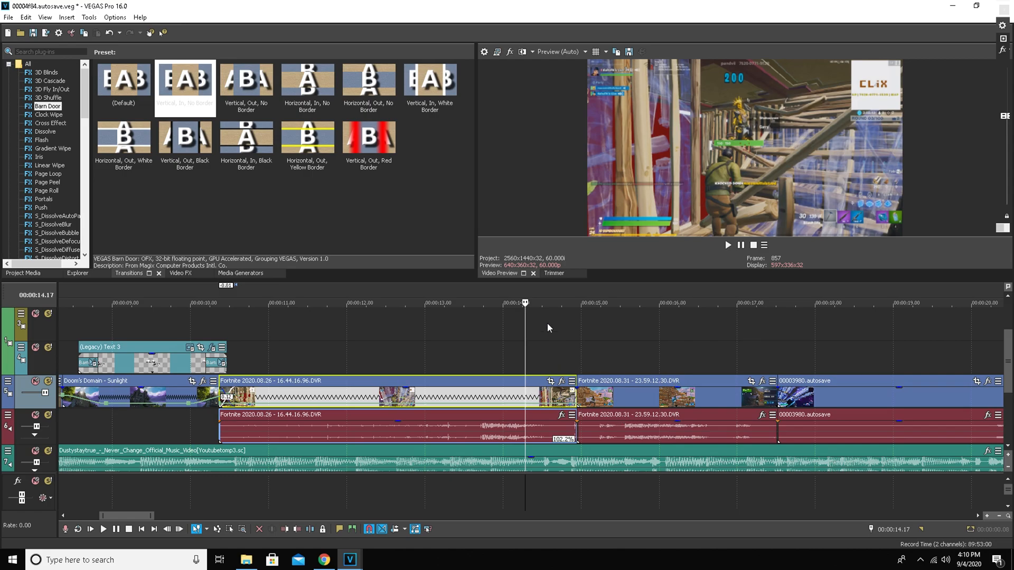
Step: Add a velocity point to the first gameplay clip at the shot, at 00:00:14.01
{"action": "key", "text": "Left"}
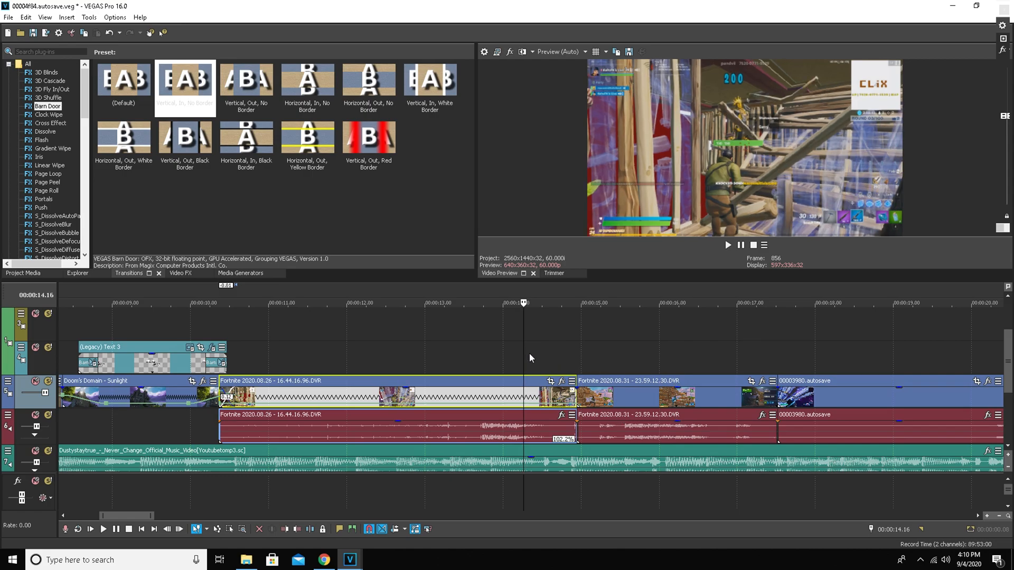
{"action": "key", "text": "Left"}
{"action": "key", "text": "Left"}
{"action": "key", "text": "Left"}
{"action": "key", "text": "Left"}
{"action": "key", "text": "Left"}
{"action": "key", "text": "Left"}
{"action": "key", "text": "Left"}
{"action": "key", "text": "Left"}
{"action": "key", "text": "Left"}
{"action": "key", "text": "Left"}
{"action": "key", "text": "Left"}
{"action": "key", "text": "Left"}
{"action": "key", "text": "Left"}
{"action": "key", "text": "Left"}
{"action": "key", "text": "Left"}
{"action": "key", "text": "Left"}
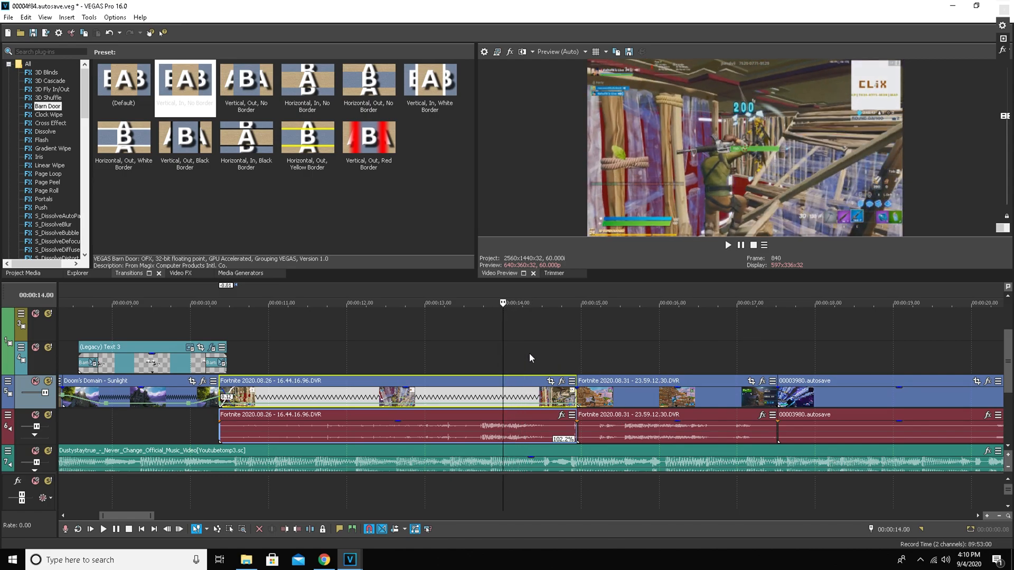
{"action": "key", "text": "Right"}
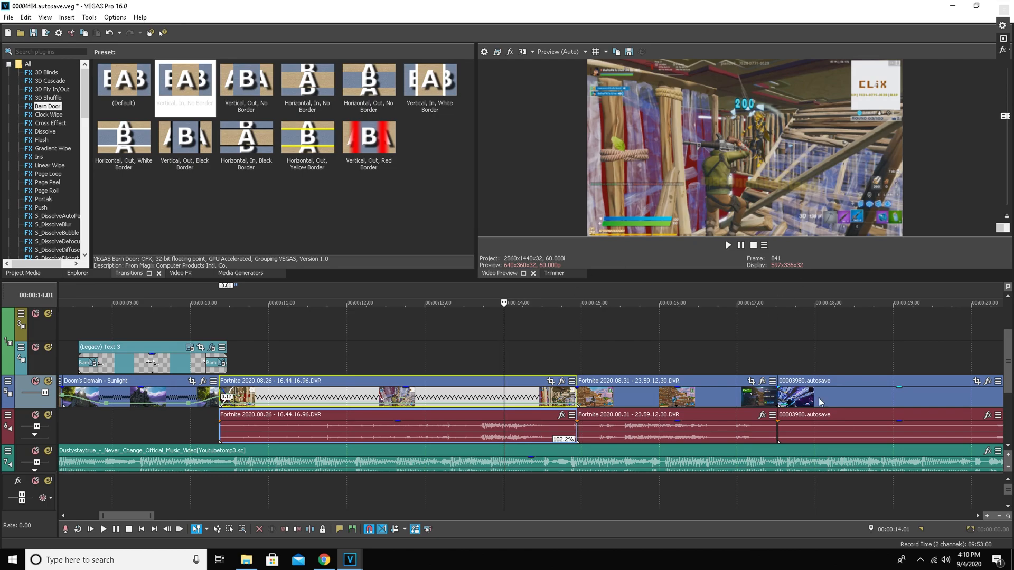
{"action": "double_click", "coordinate": [504, 404]}
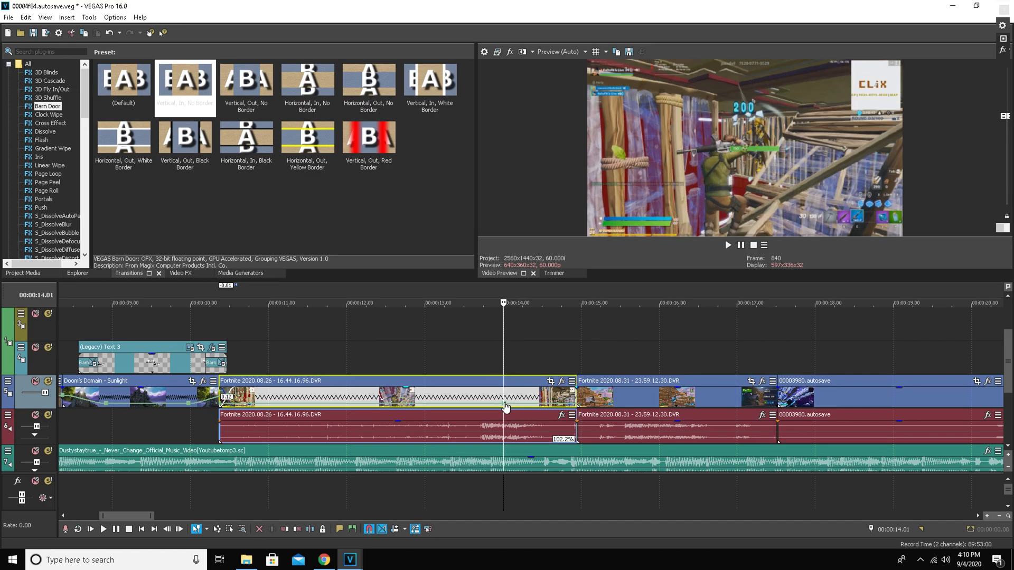
Step: Set the first gameplay clip's velocity point to normal velocity
{"action": "right_click", "coordinate": [504, 404]}
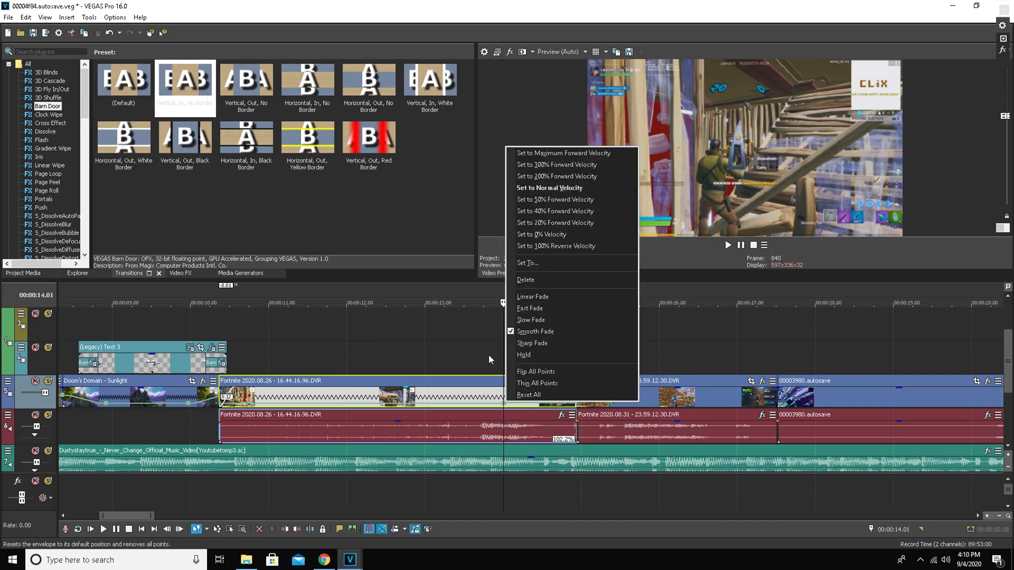
{"action": "left_click", "coordinate": [471, 335]}
{"action": "right_click", "coordinate": [505, 405]}
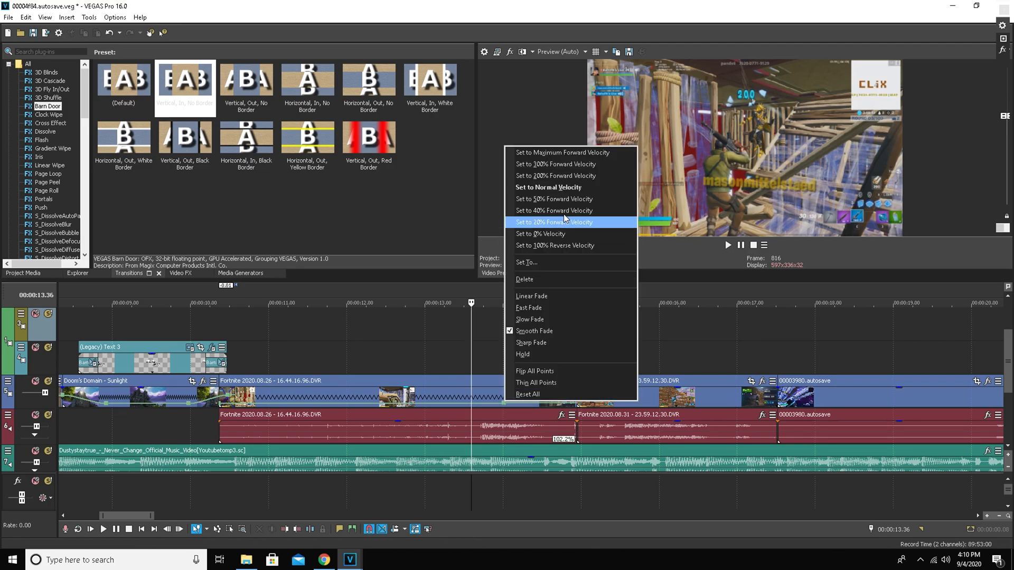
{"action": "left_click", "coordinate": [564, 191]}
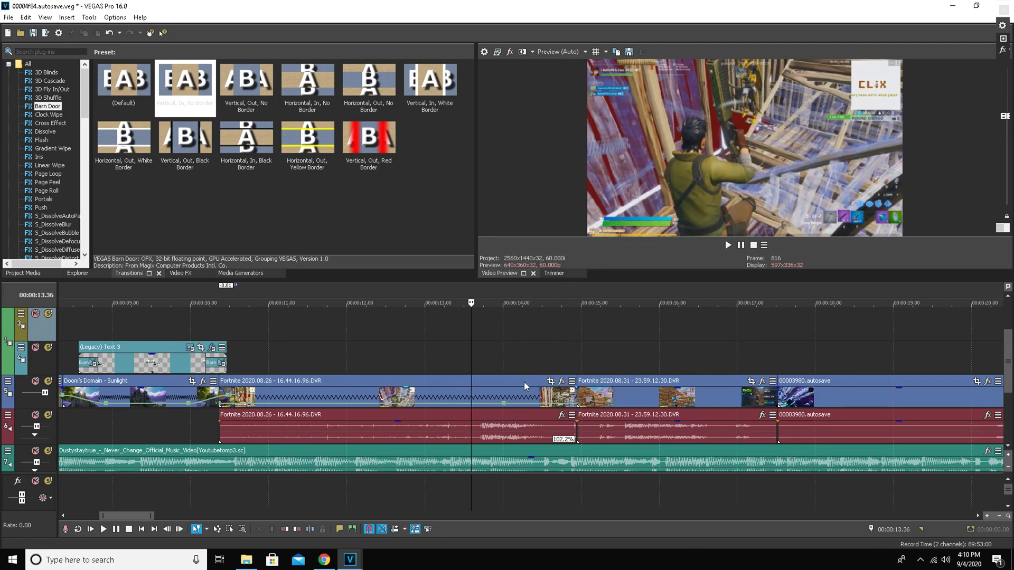
Step: Add a second velocity point to the first gameplay clip ten frames after the shot, at 00:00:14.11
{"action": "left_click", "coordinate": [502, 356]}
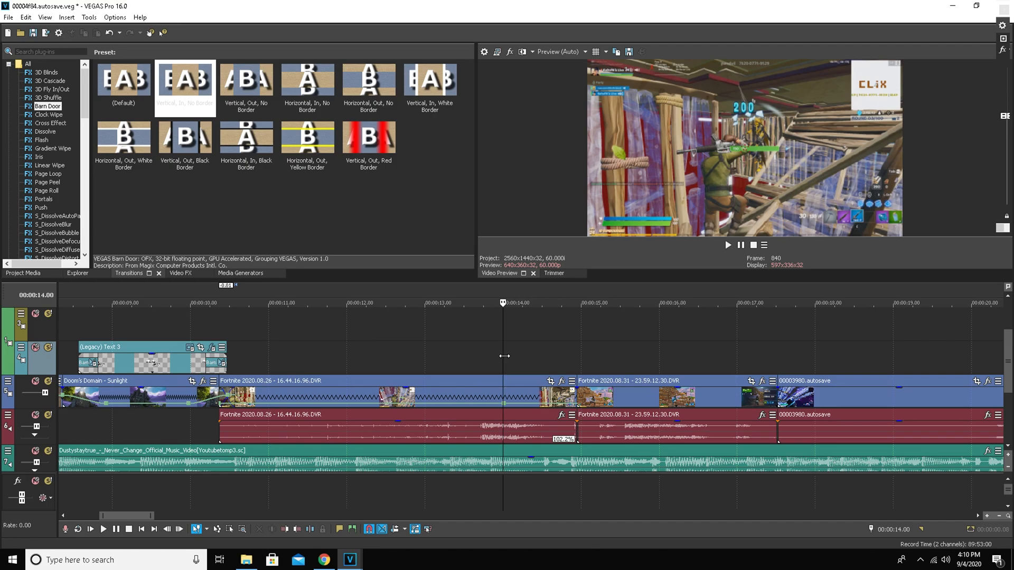
{"action": "key", "text": "Right"}
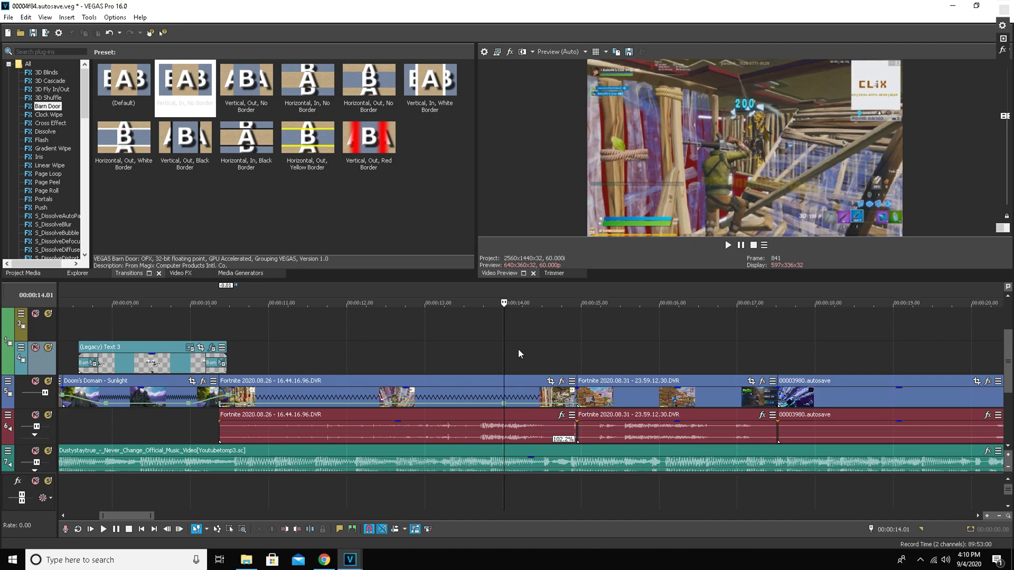
{"action": "scroll", "coordinate": [525, 344], "scroll_direction": "up", "scroll_amount": 3}
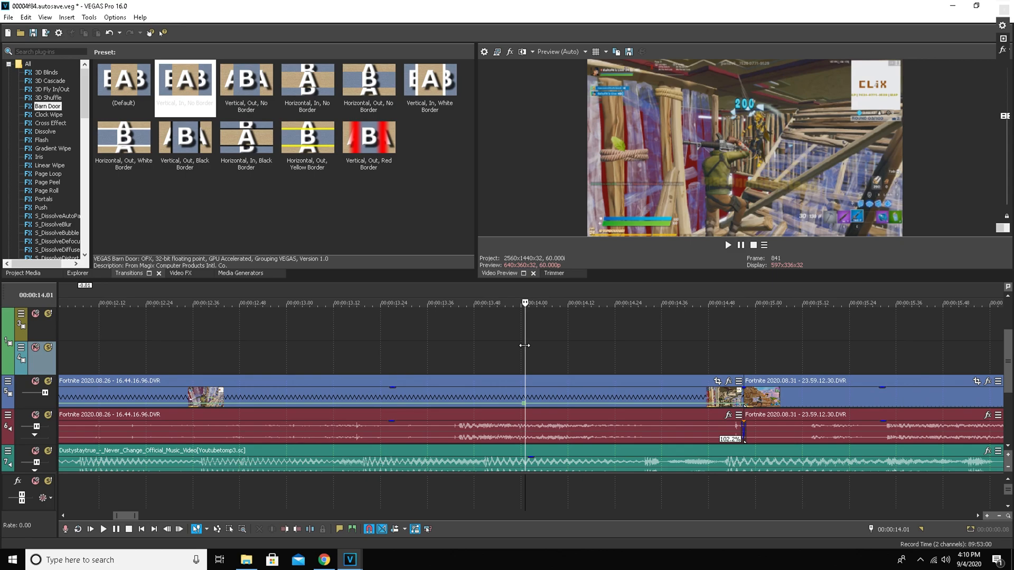
{"action": "key", "text": "Right"}
{"action": "key", "text": "Right"}
{"action": "key", "text": "Right"}
{"action": "key", "text": "Right"}
{"action": "key", "text": "Right"}
{"action": "key", "text": "Right"}
{"action": "key", "text": "Right"}
{"action": "key", "text": "Right"}
{"action": "key", "text": "Right"}
{"action": "key", "text": "Right"}
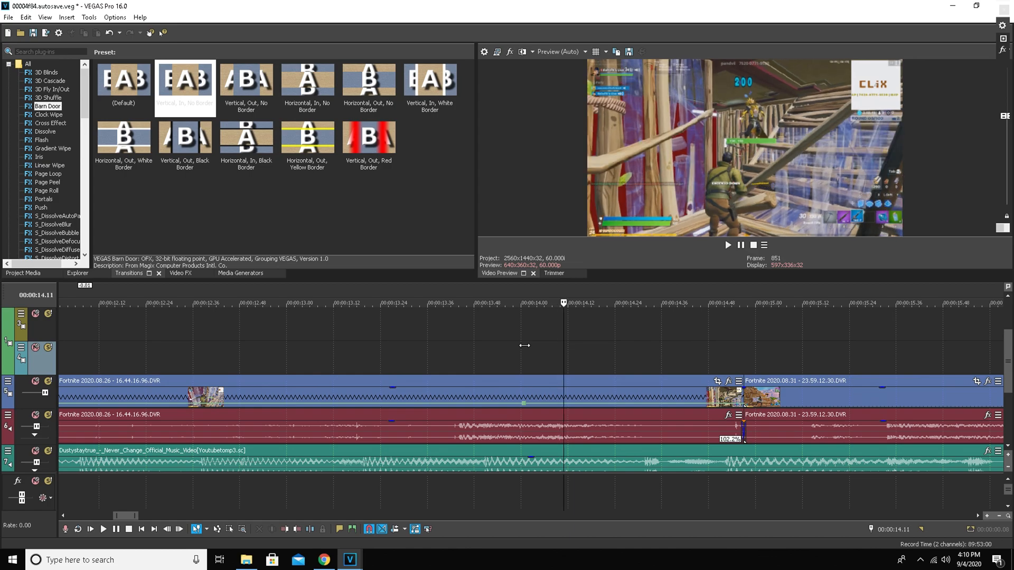
{"action": "double_click", "coordinate": [564, 403]}
Step: Add a velocity point to the first gameplay clip ahead of the shot, at 00:00:13.51
{"action": "key", "text": "Left"}
{"action": "key", "text": "Left"}
{"action": "key", "text": "Left"}
{"action": "key", "text": "Left"}
{"action": "key", "text": "Left"}
{"action": "key", "text": "Left"}
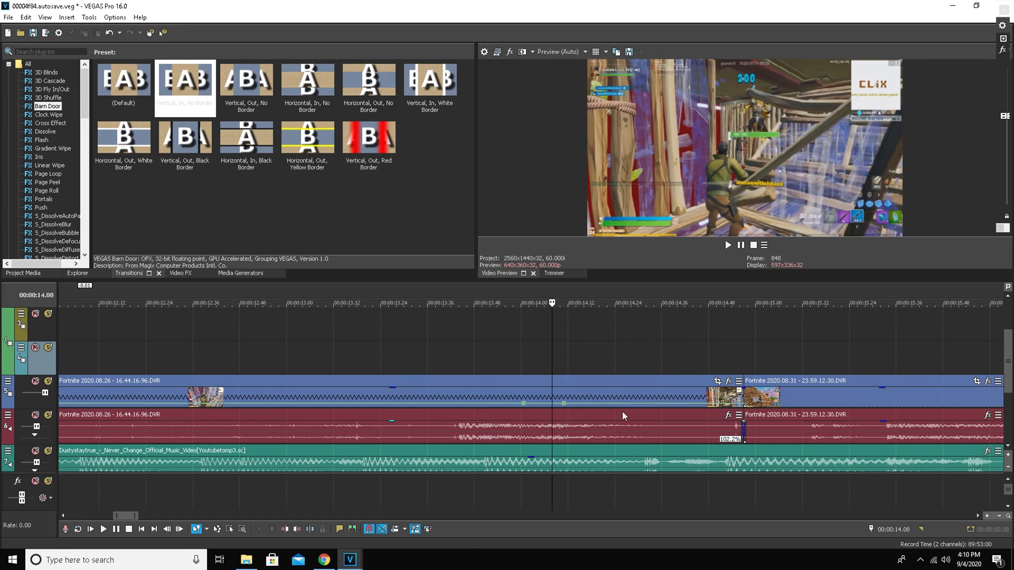
{"action": "key", "text": "Left"}
{"action": "key", "text": "Left"}
{"action": "key", "text": "Left"}
{"action": "key", "text": "Left"}
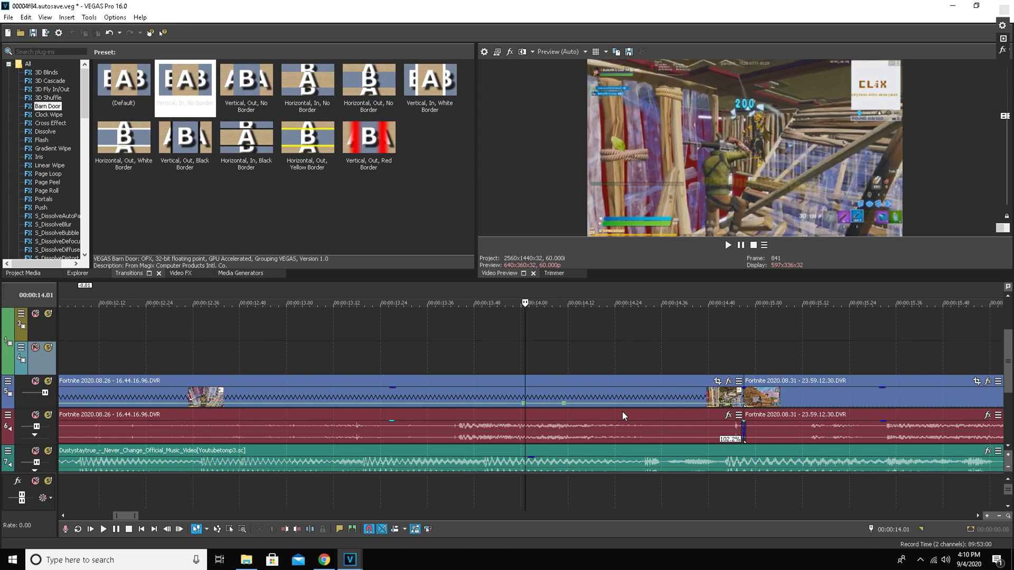
{"action": "key", "text": "Left"}
{"action": "key", "text": "Left"}
{"action": "key", "text": "Left"}
{"action": "key", "text": "Left"}
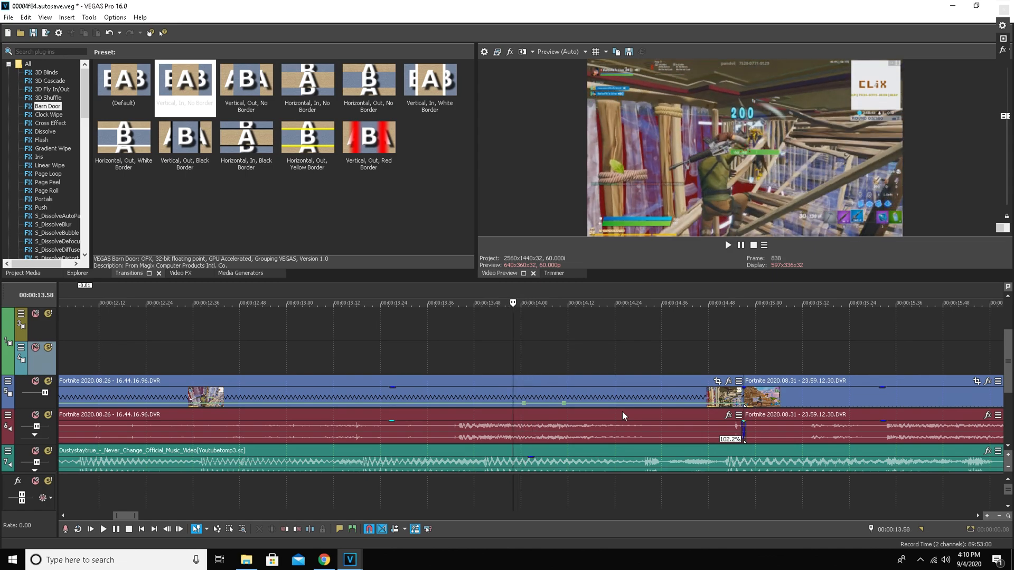
{"action": "key", "text": "Left"}
{"action": "key", "text": "Left"}
{"action": "key", "text": "Left"}
{"action": "key", "text": "Left"}
{"action": "key", "text": "Left"}
{"action": "key", "text": "Left"}
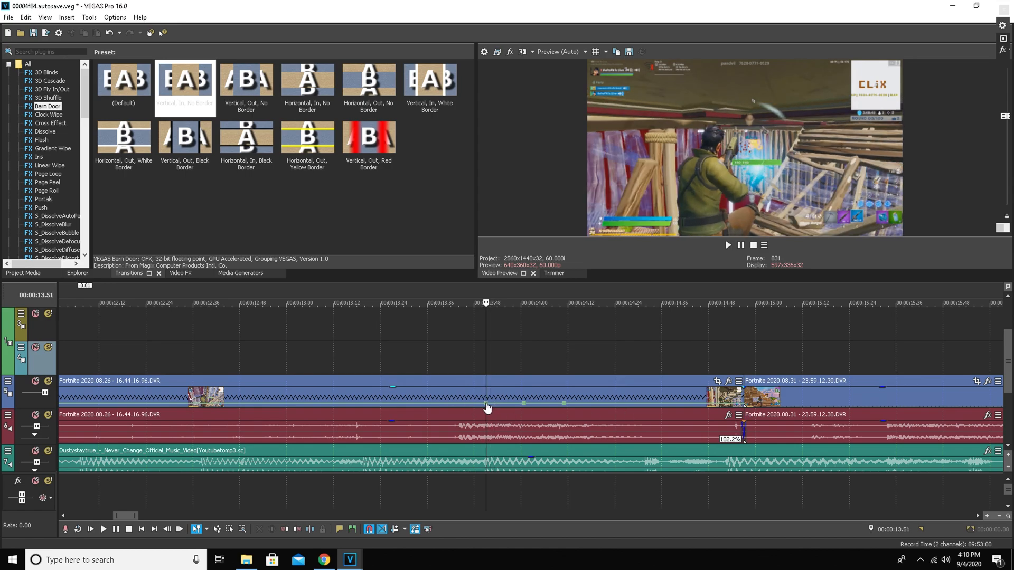
{"action": "key", "text": "Left"}
Step: Set the first gameplay clip's middle velocity point to 200% forward velocity and its last point to 50%
{"action": "right_click", "coordinate": [526, 406]}
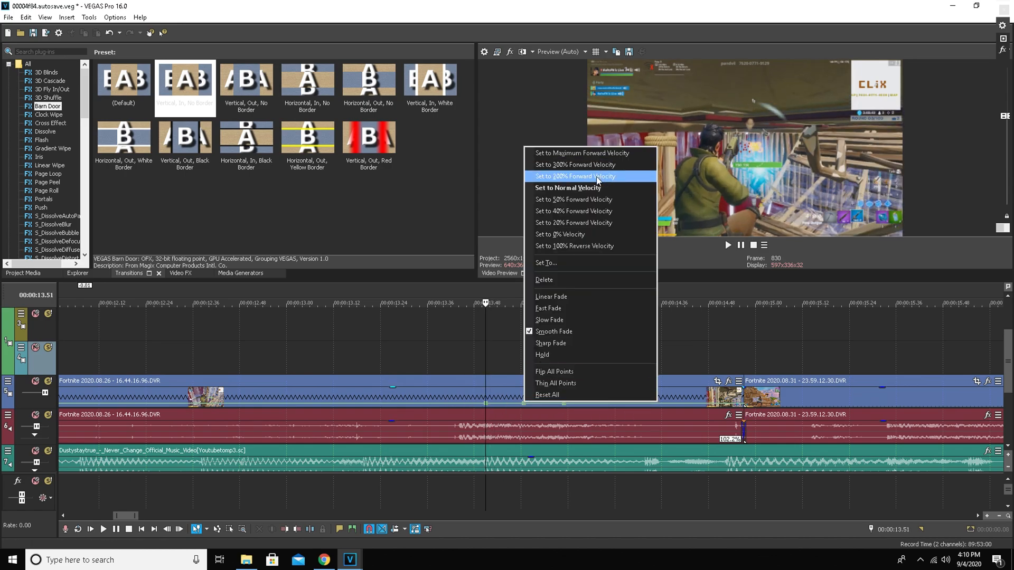
{"action": "left_click", "coordinate": [575, 183]}
{"action": "right_click", "coordinate": [568, 402]}
{"action": "right_click", "coordinate": [565, 369]}
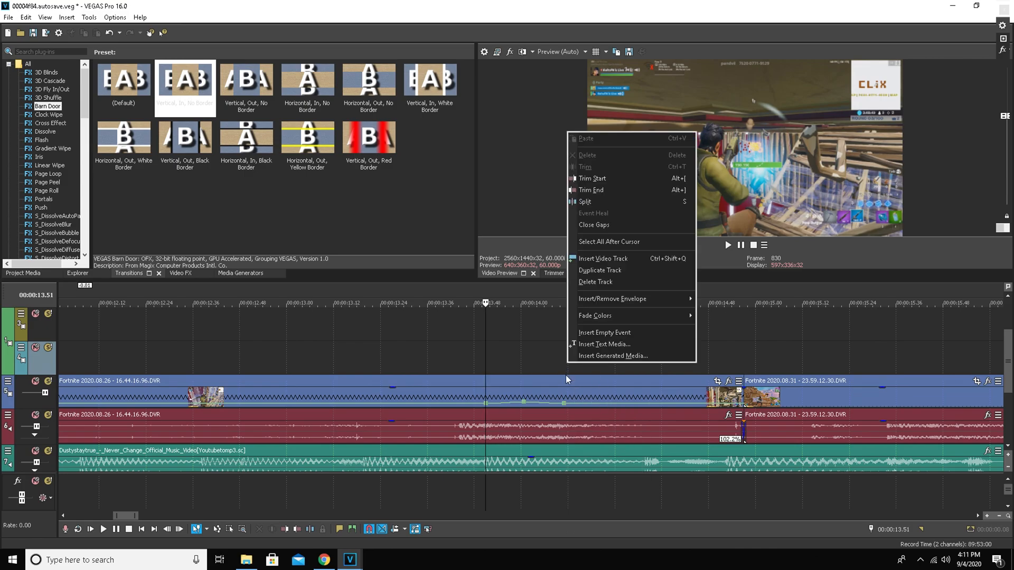
{"action": "right_click", "coordinate": [565, 401]}
{"action": "left_click", "coordinate": [616, 200]}
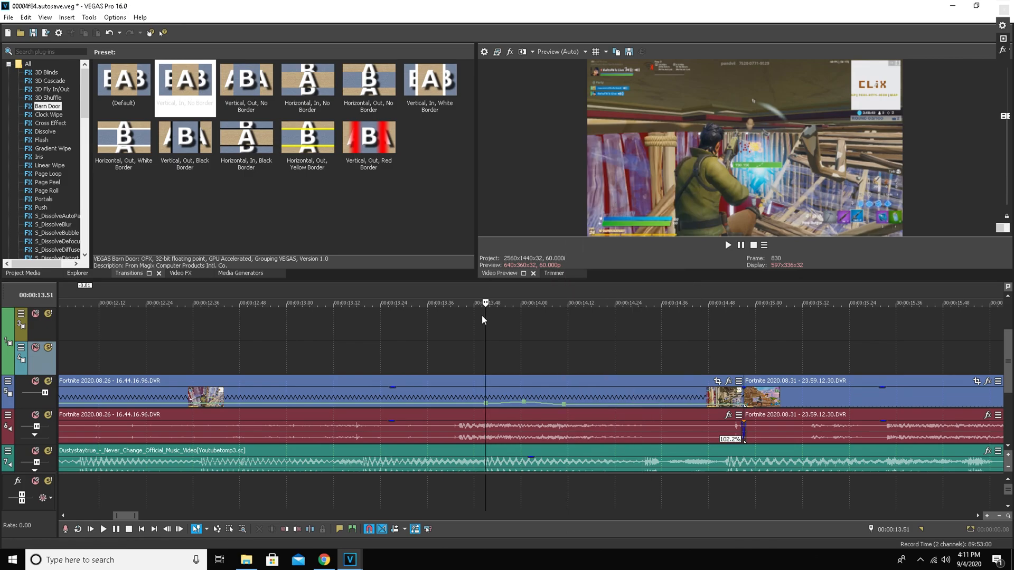
Step: Play the first gameplay clip's speed ramp twice, from just before its first velocity point into the second clip
{"action": "left_click", "coordinate": [726, 246]}
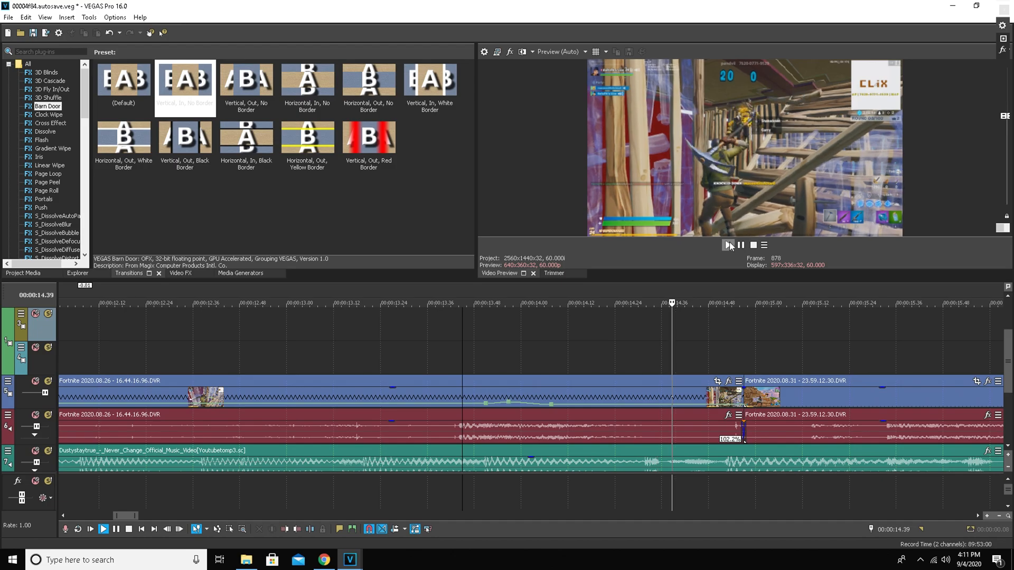
{"action": "left_click", "coordinate": [741, 246]}
{"action": "scroll", "coordinate": [374, 342], "scroll_direction": "down", "scroll_amount": 2}
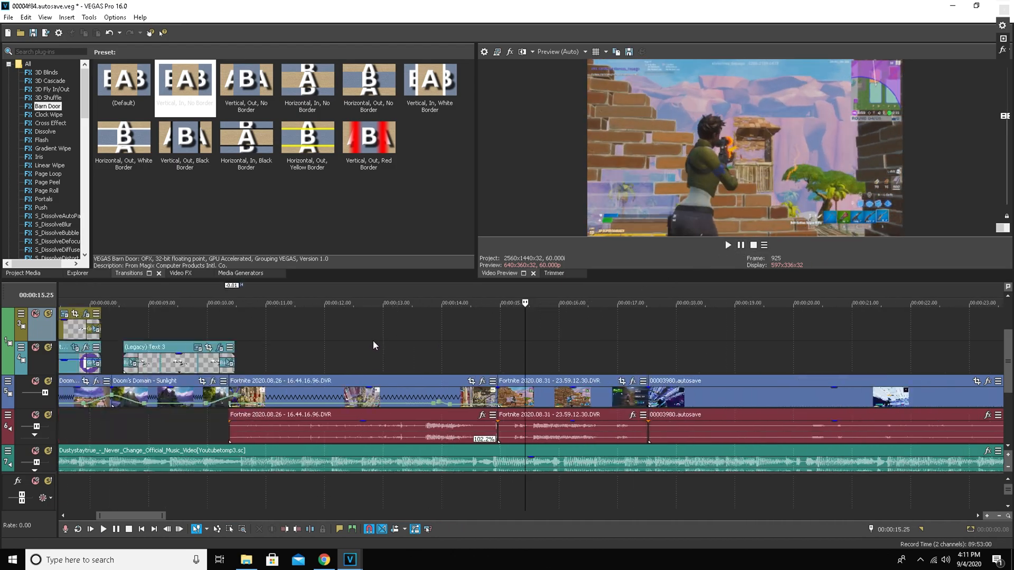
{"action": "left_click", "coordinate": [418, 350]}
{"action": "scroll", "coordinate": [471, 348], "scroll_direction": "up", "scroll_amount": 3}
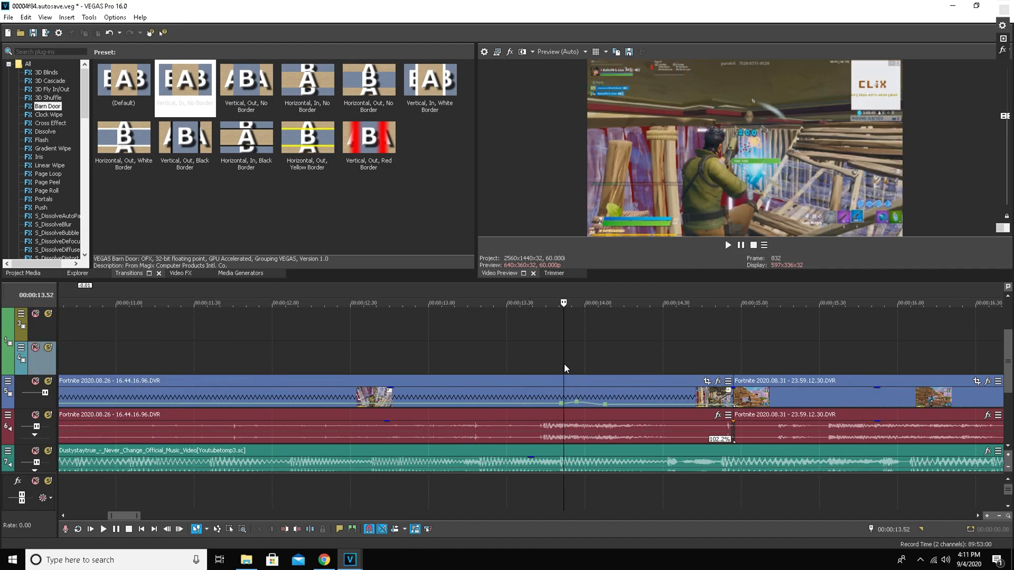
{"action": "left_click_drag", "start_coordinate": [567, 365], "coordinate": [537, 351]}
{"action": "left_click", "coordinate": [727, 245]}
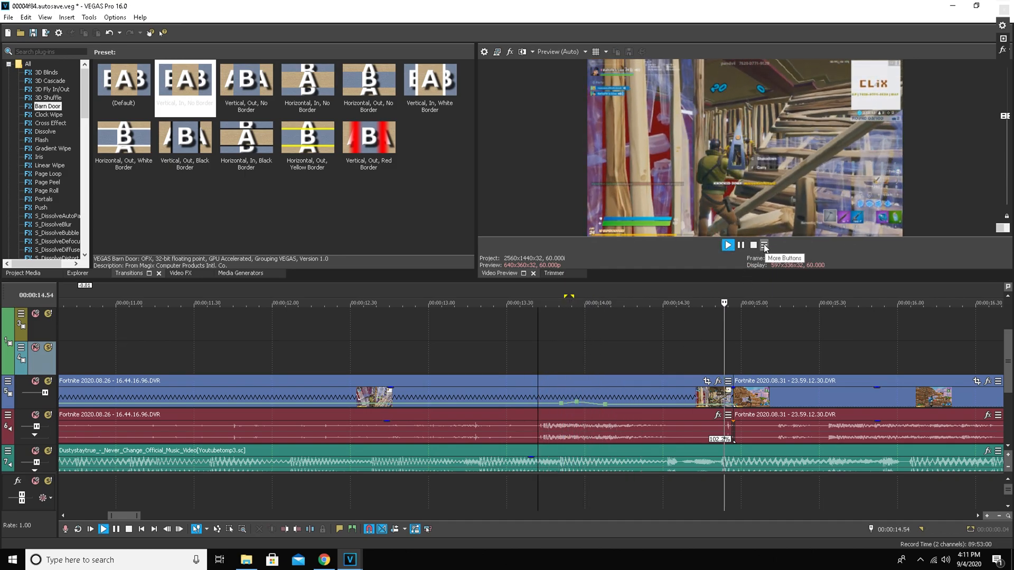
{"action": "left_click", "coordinate": [743, 246]}
Step: Insert a velocity envelope on the second gameplay clip
{"action": "left_click", "coordinate": [761, 336]}
{"action": "scroll", "coordinate": [791, 349], "scroll_direction": "down", "scroll_amount": 2}
{"action": "scroll", "coordinate": [791, 348], "scroll_direction": "down", "scroll_amount": 1}
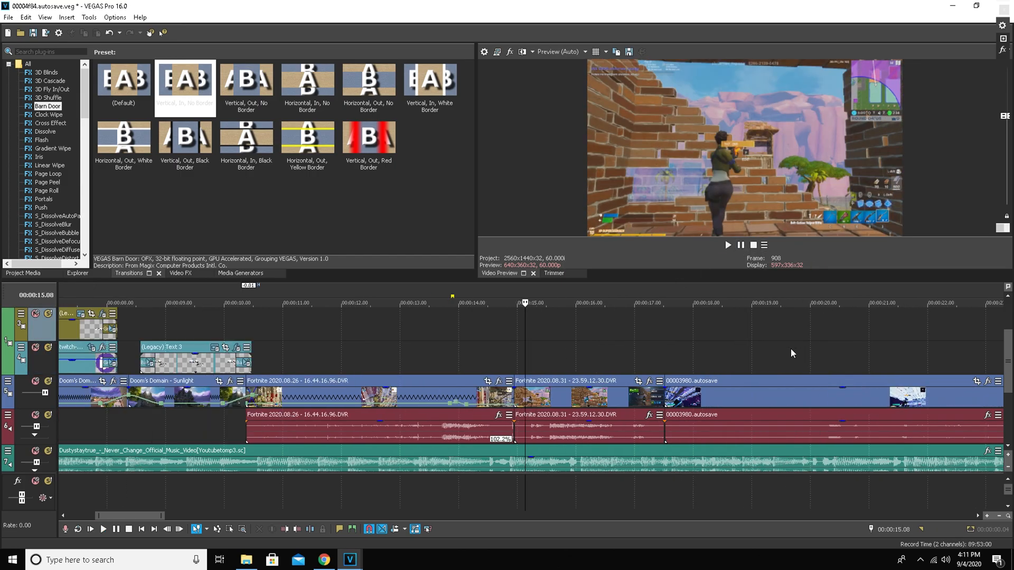
{"action": "left_click", "coordinate": [600, 338]}
{"action": "right_click", "coordinate": [629, 400]}
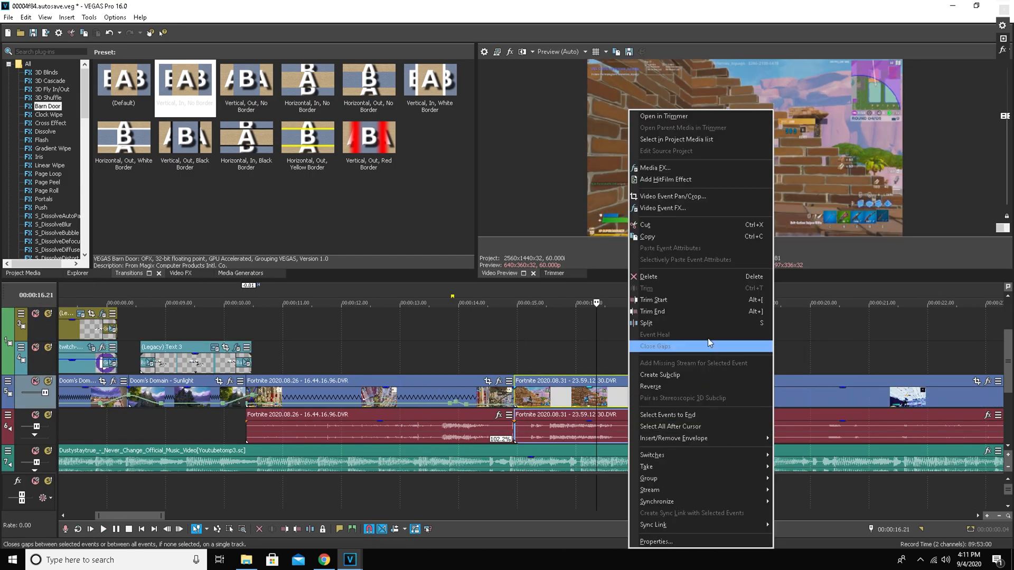
{"action": "left_click", "coordinate": [793, 439]}
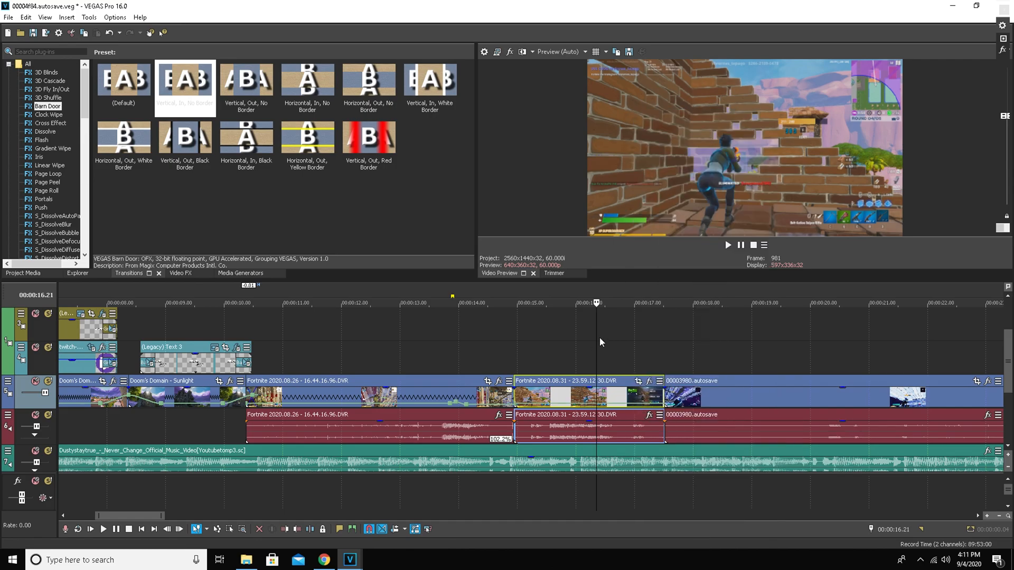
Step: Add a velocity point to the second gameplay clip at 00:00:15.50
{"action": "scroll", "coordinate": [623, 351], "scroll_direction": "up", "scroll_amount": 1}
{"action": "left_click", "coordinate": [463, 359]}
{"action": "scroll", "coordinate": [463, 359], "scroll_direction": "up", "scroll_amount": 1}
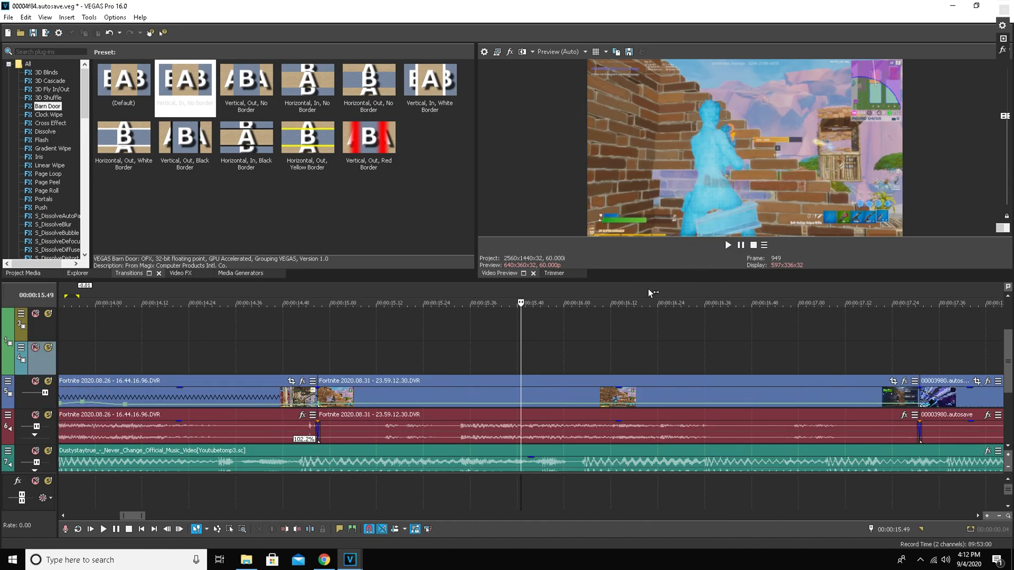
{"action": "key", "text": "Right"}
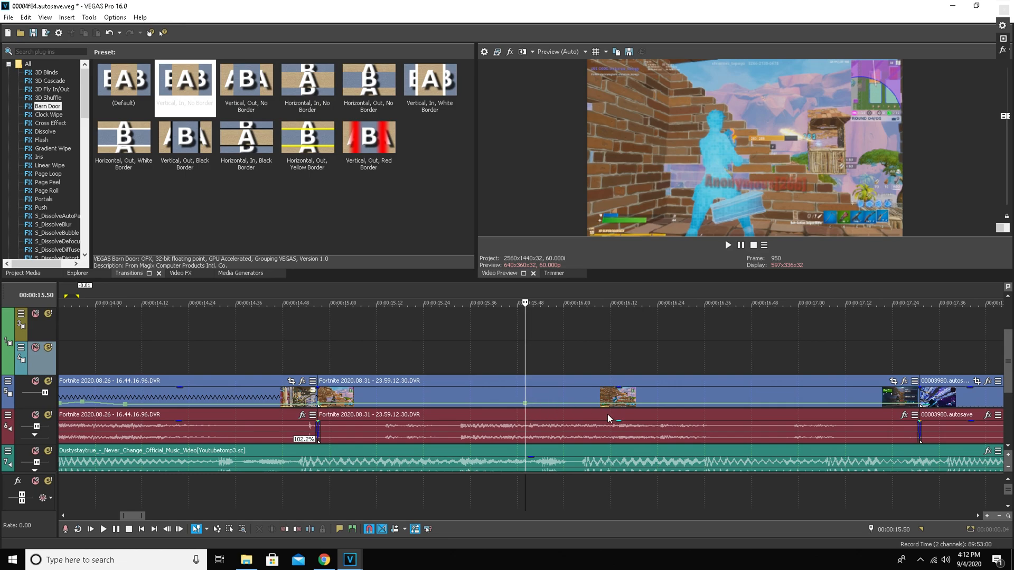
Step: Add a second velocity point to the second gameplay clip ten frames further on, at 00:00:16.00
{"action": "key", "text": "Right"}
{"action": "key", "text": "Right"}
{"action": "key", "text": "Right"}
{"action": "key", "text": "Right"}
{"action": "key", "text": "Right"}
{"action": "key", "text": "Right"}
{"action": "key", "text": "Right"}
{"action": "key", "text": "Right"}
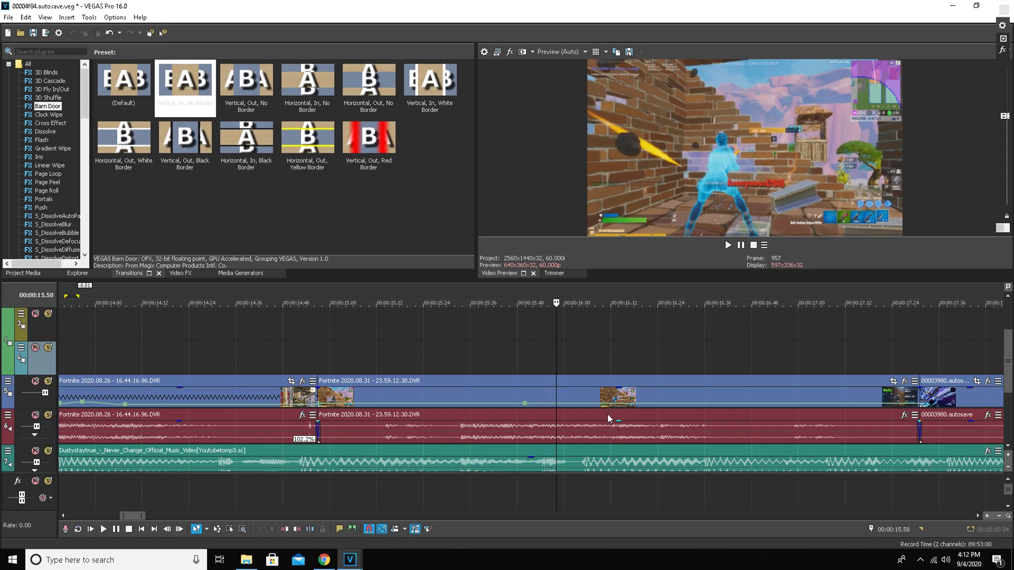
{"action": "double_click", "coordinate": [565, 404]}
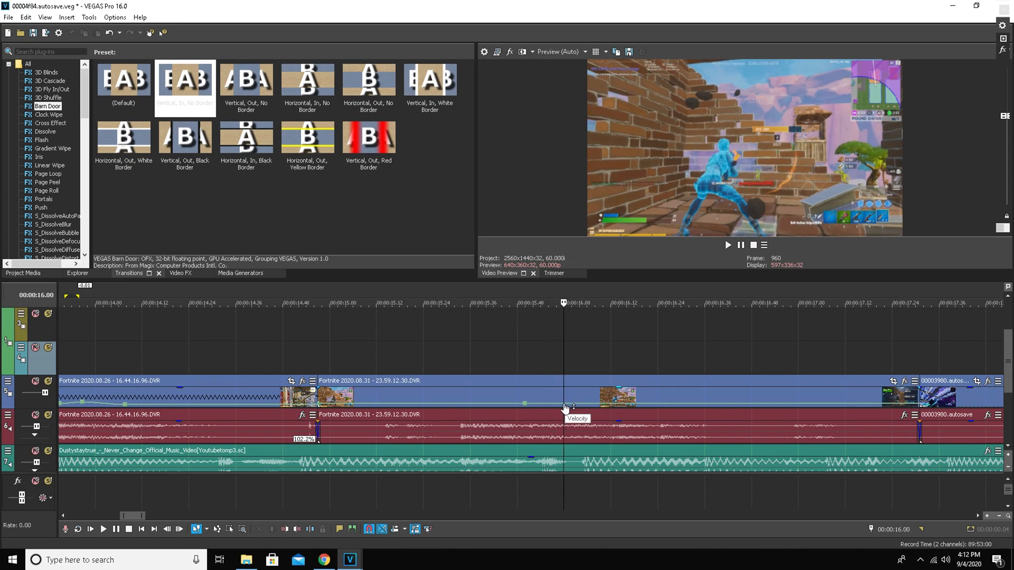
Step: Add a third velocity point to the second gameplay clip at about 00:00:15.40, ten frames before its existing first point
{"action": "left_click", "coordinate": [499, 365]}
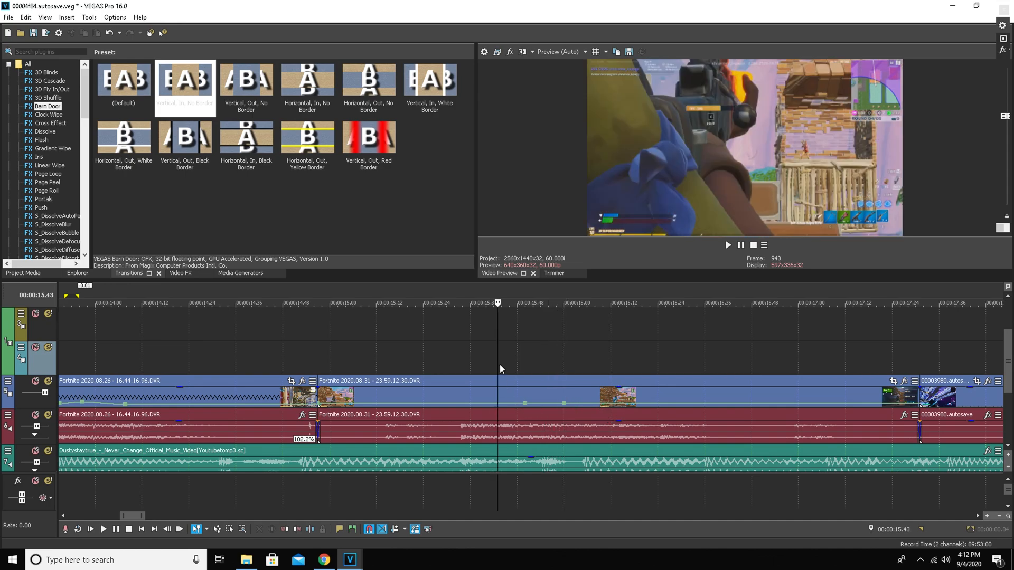
{"action": "left_click", "coordinate": [523, 361]}
{"action": "key", "text": "Left"}
{"action": "key", "text": "Left"}
{"action": "key", "text": "Left"}
{"action": "key", "text": "Left"}
{"action": "key", "text": "Left"}
{"action": "key", "text": "Left"}
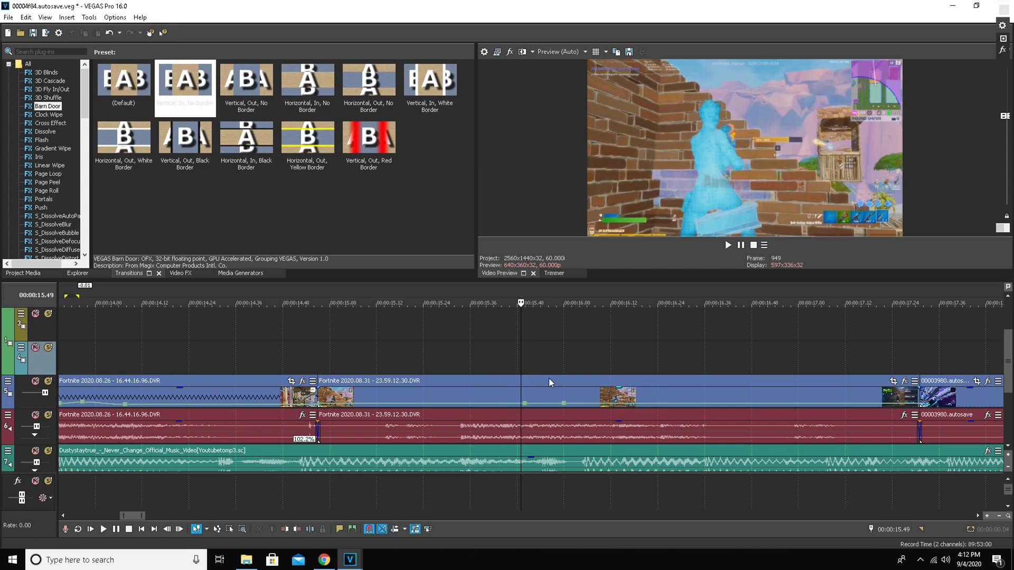
{"action": "key", "text": "Left"}
{"action": "key", "text": "Left"}
{"action": "key", "text": "Left"}
{"action": "key", "text": "Left"}
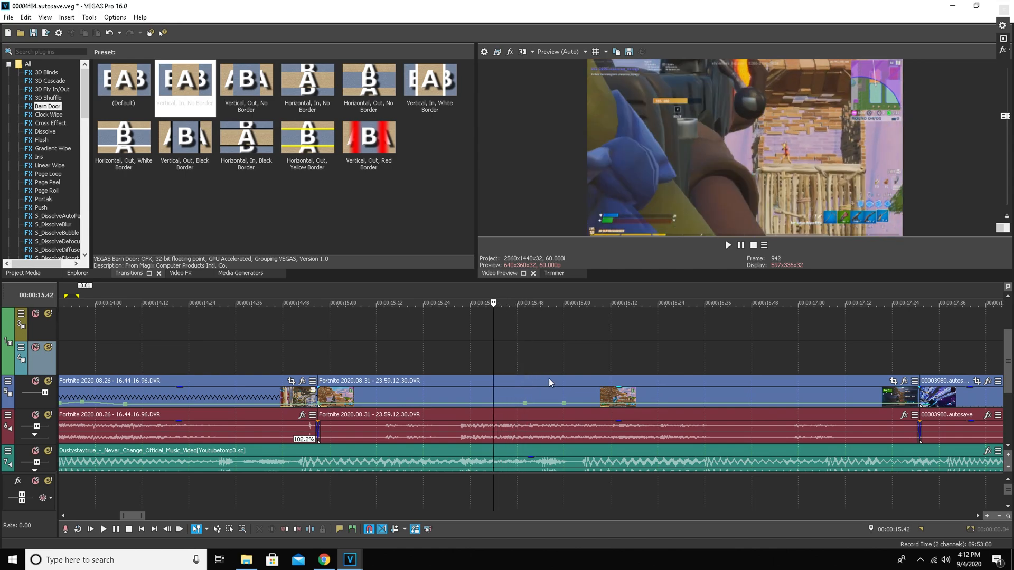
{"action": "double_click", "coordinate": [486, 405]}
Step: Set the velocity at the middle and last points of the second gameplay clip's velocity envelope
{"action": "left_click", "coordinate": [803, 314]}
{"action": "scroll", "coordinate": [837, 350], "scroll_direction": "down", "scroll_amount": 2}
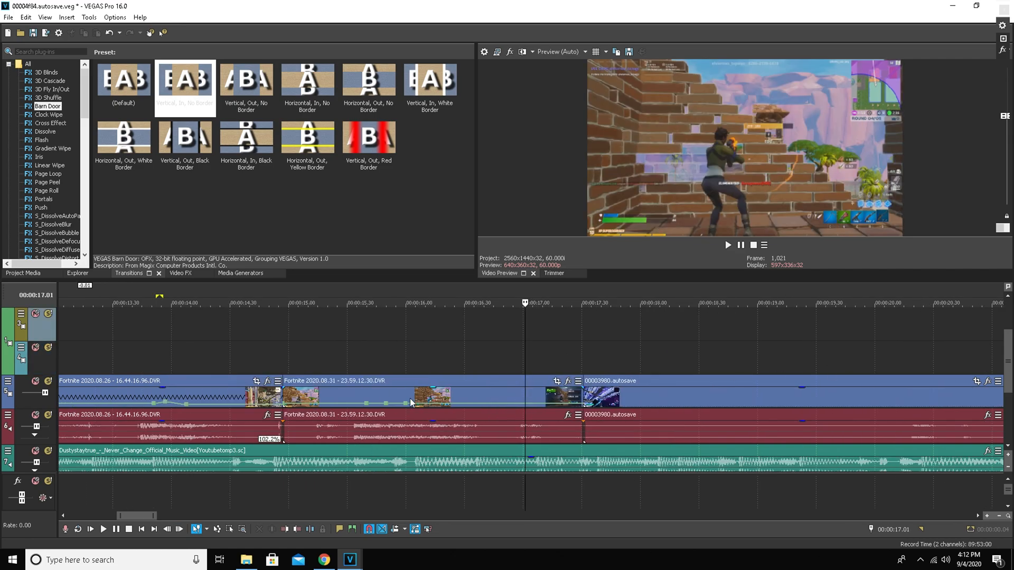
{"action": "right_click", "coordinate": [383, 402]}
{"action": "left_click", "coordinate": [409, 409]}
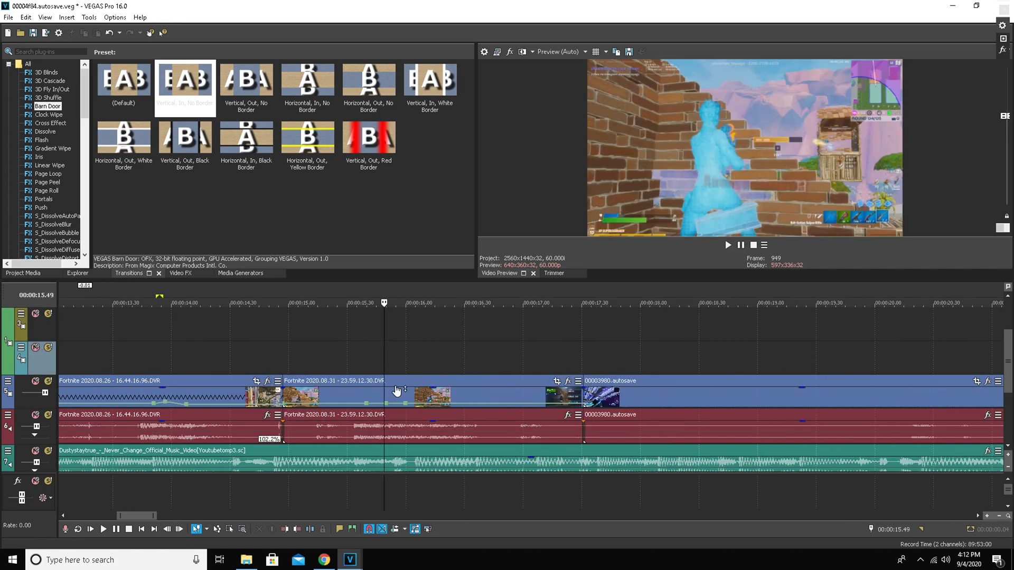
{"action": "right_click", "coordinate": [384, 403]}
{"action": "left_click", "coordinate": [429, 210]}
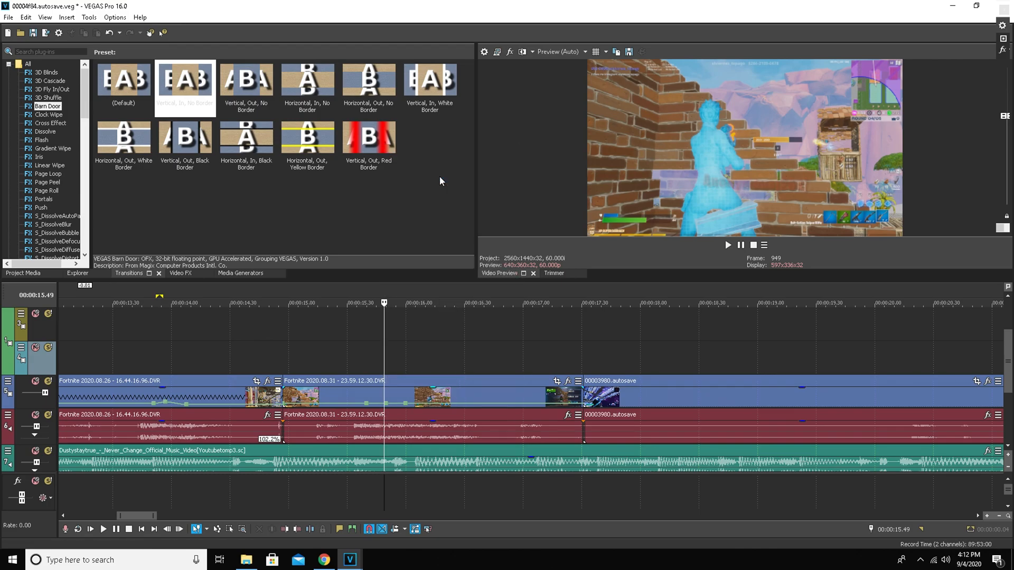
{"action": "right_click", "coordinate": [404, 404]}
{"action": "left_click", "coordinate": [457, 200]}
Step: Play the second gameplay clip's speed ramp from 00:00:15.33, and play on through the shot near the third clip's end
{"action": "left_click", "coordinate": [352, 327]}
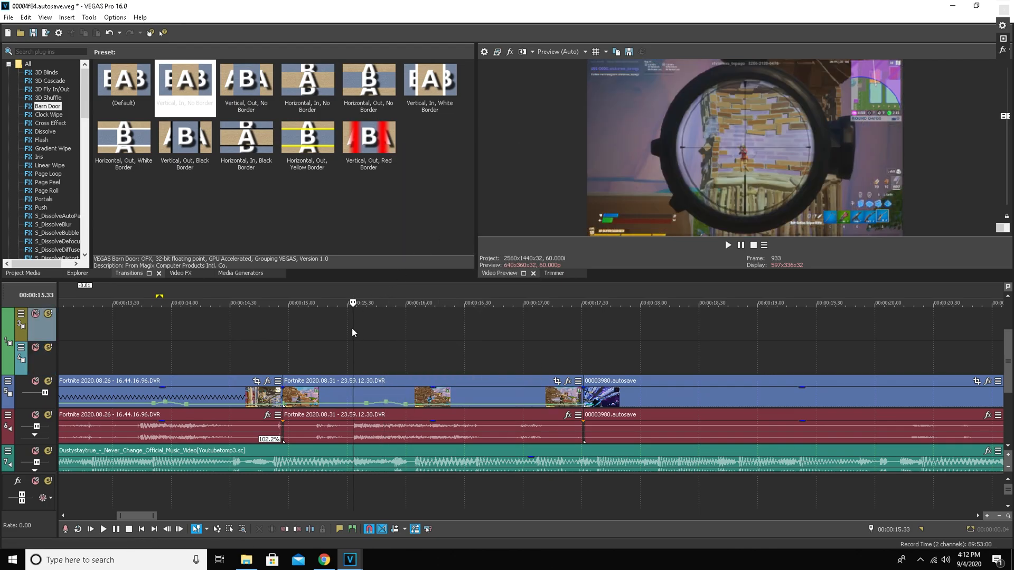
{"action": "left_click", "coordinate": [728, 245]}
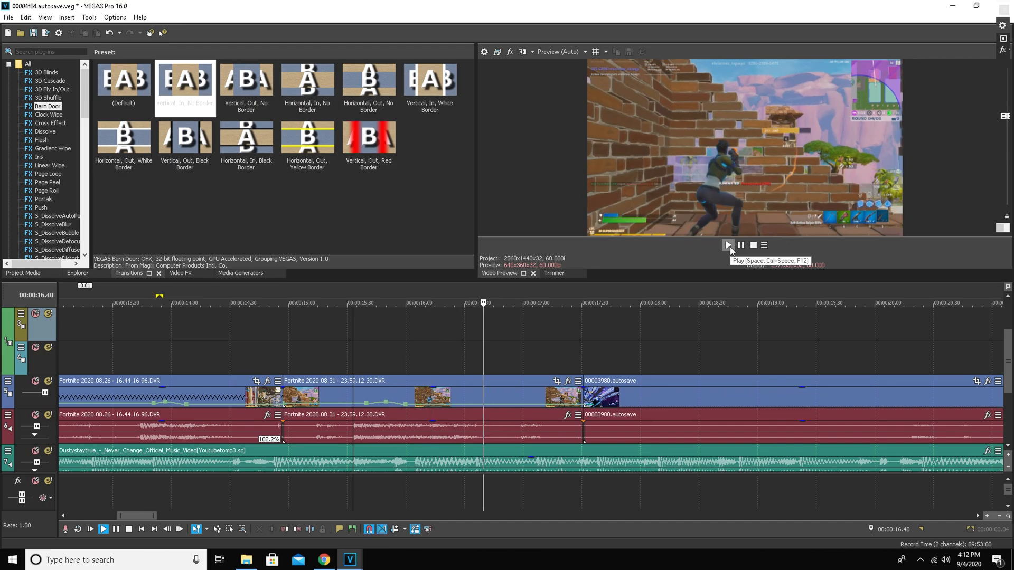
{"action": "left_click", "coordinate": [741, 246]}
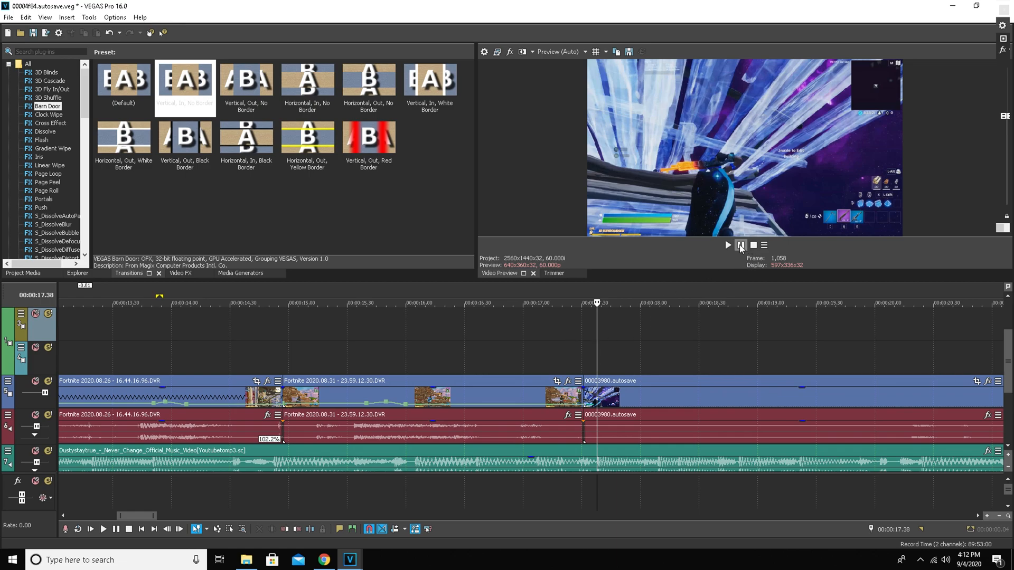
{"action": "left_click", "coordinate": [544, 327]}
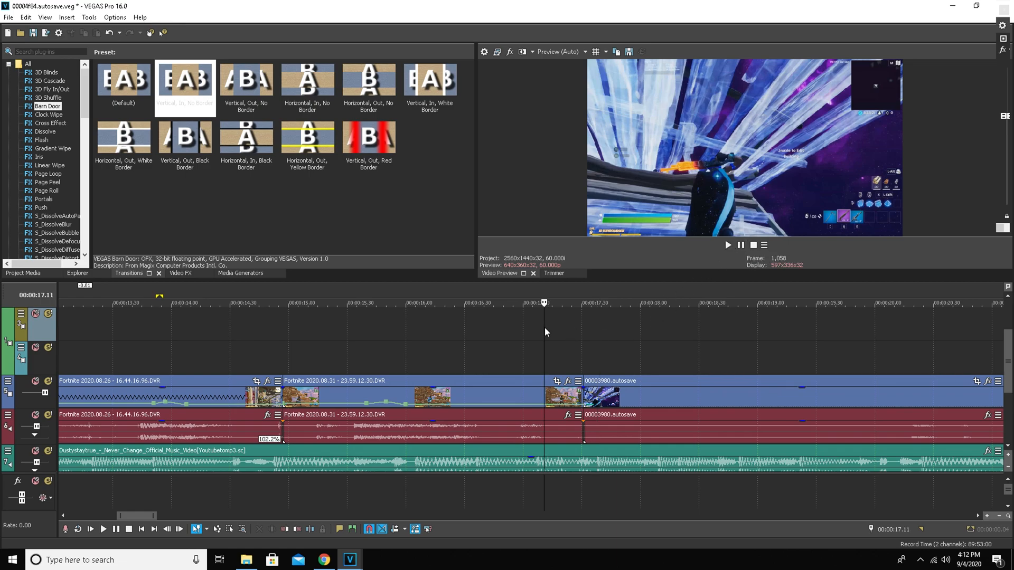
{"action": "left_click", "coordinate": [442, 331]}
{"action": "left_click", "coordinate": [727, 245]}
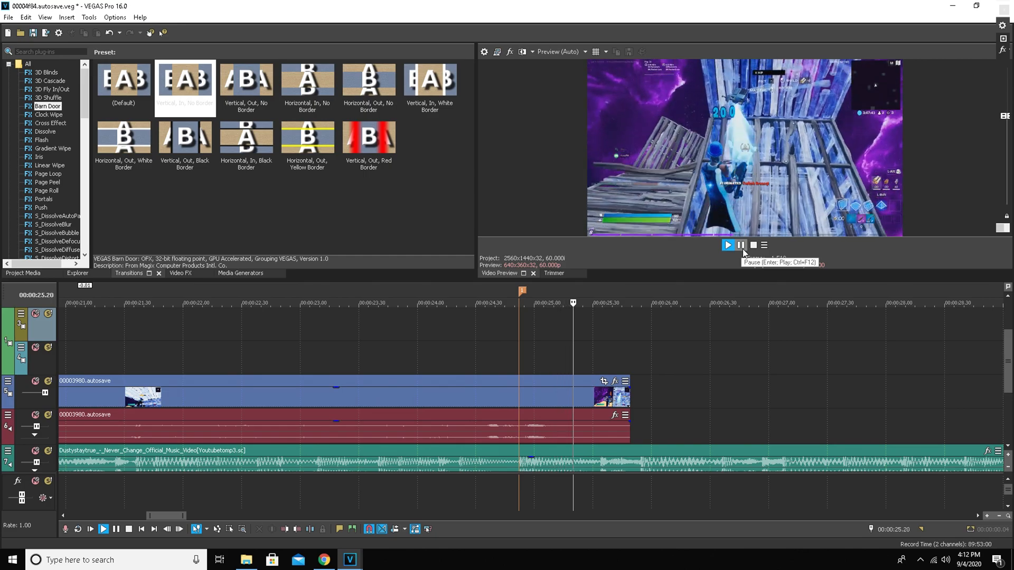
{"action": "left_click", "coordinate": [741, 248]}
Step: Insert a velocity envelope on the third gameplay clip
{"action": "right_click", "coordinate": [452, 391]}
{"action": "mouse_move", "coordinate": [580, 439]}
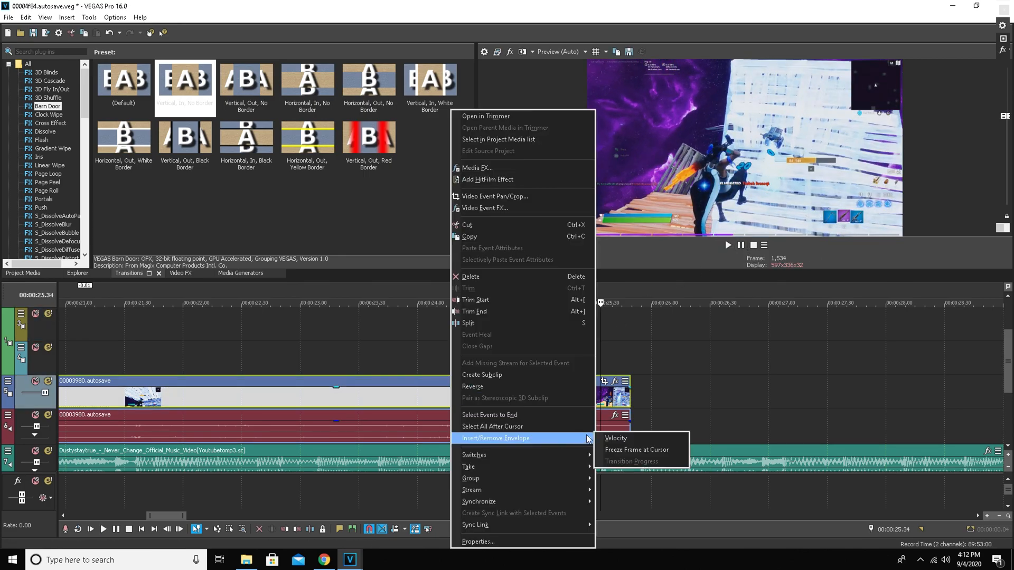
{"action": "left_click", "coordinate": [615, 439]}
Step: Delete the timeline marker above the shot in the third gameplay clip
{"action": "left_click", "coordinate": [343, 340]}
{"action": "scroll", "coordinate": [329, 346], "scroll_direction": "up", "scroll_amount": 2}
{"action": "left_click", "coordinate": [697, 344]}
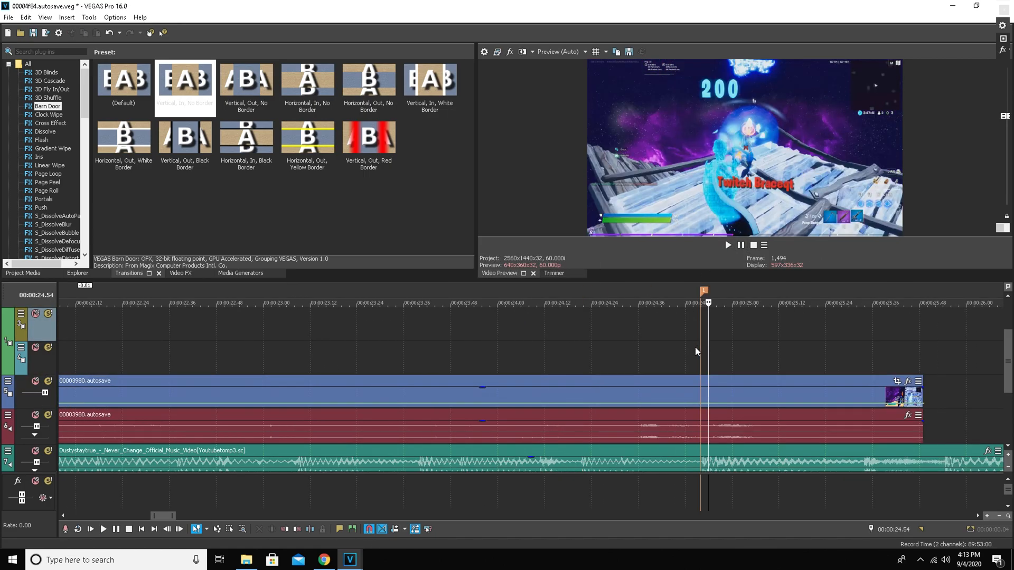
{"action": "left_click", "coordinate": [626, 344]}
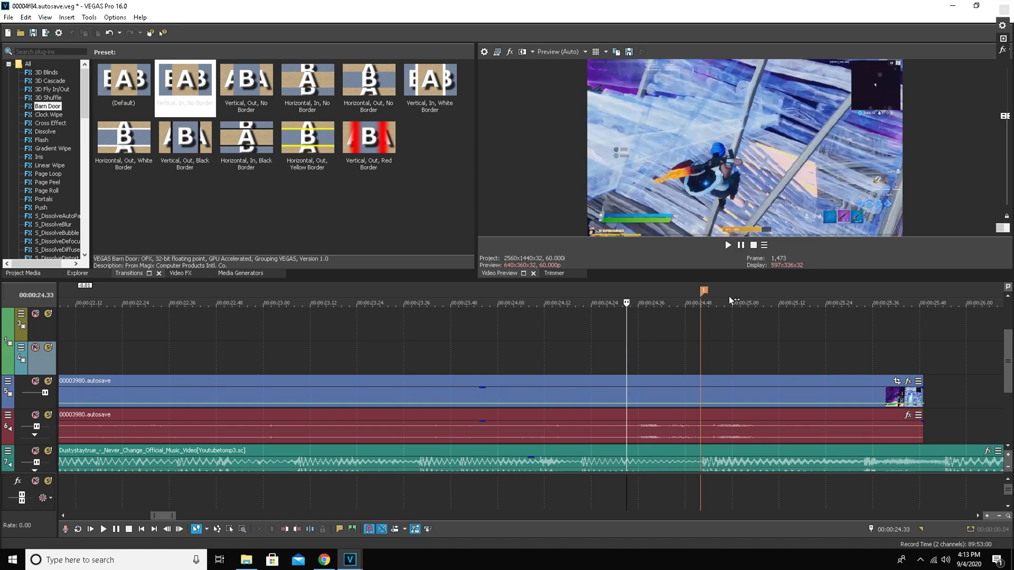
{"action": "right_click", "coordinate": [704, 291]}
{"action": "left_click", "coordinate": [731, 327]}
Step: Locate the shot frame by frame in the third gameplay clip and add a velocity point at 00:00:24.50
{"action": "left_click", "coordinate": [740, 245]}
{"action": "left_click", "coordinate": [740, 245]}
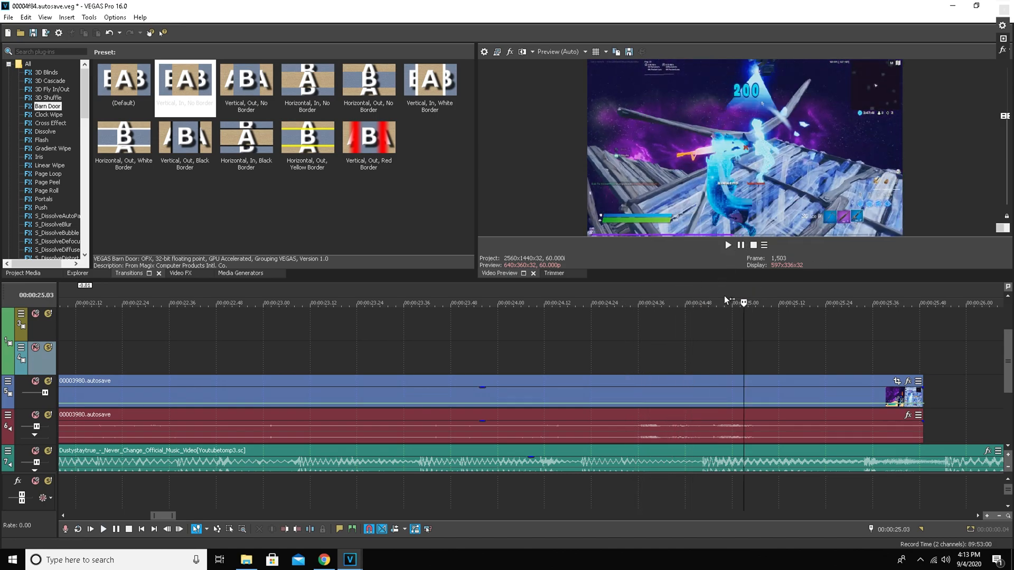
{"action": "key", "text": "Left"}
{"action": "key", "text": "Left"}
{"action": "key", "text": "Left"}
{"action": "key", "text": "Left"}
{"action": "key", "text": "Left"}
{"action": "key", "text": "Left"}
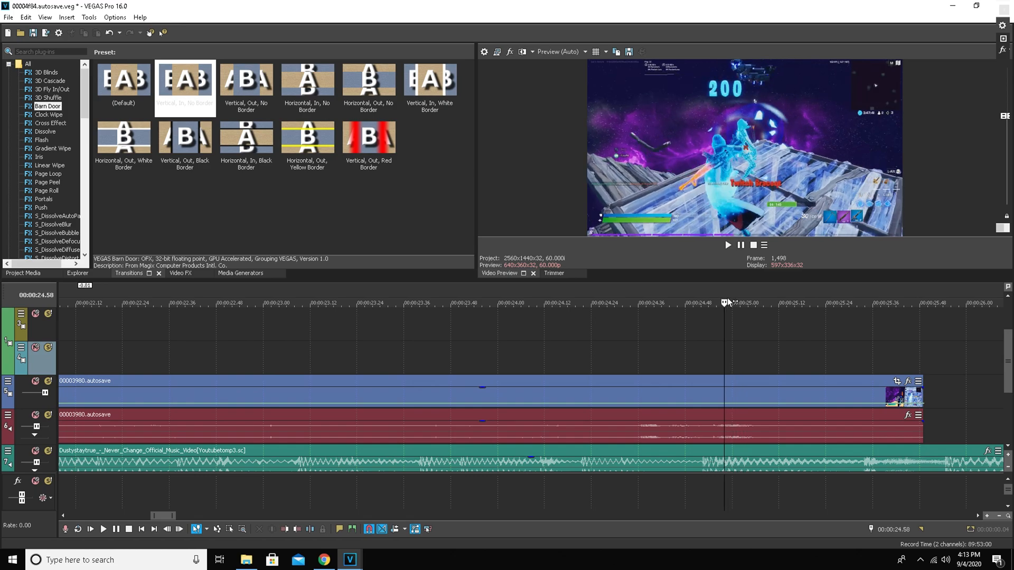
{"action": "key", "text": "Left"}
{"action": "key", "text": "Left"}
{"action": "key", "text": "Left"}
{"action": "key", "text": "Left"}
{"action": "key", "text": "Left"}
{"action": "key", "text": "Left"}
{"action": "key", "text": "Left"}
{"action": "key", "text": "Left"}
{"action": "key", "text": "Left"}
{"action": "key", "text": "Left"}
{"action": "key", "text": "Left"}
{"action": "key", "text": "Left"}
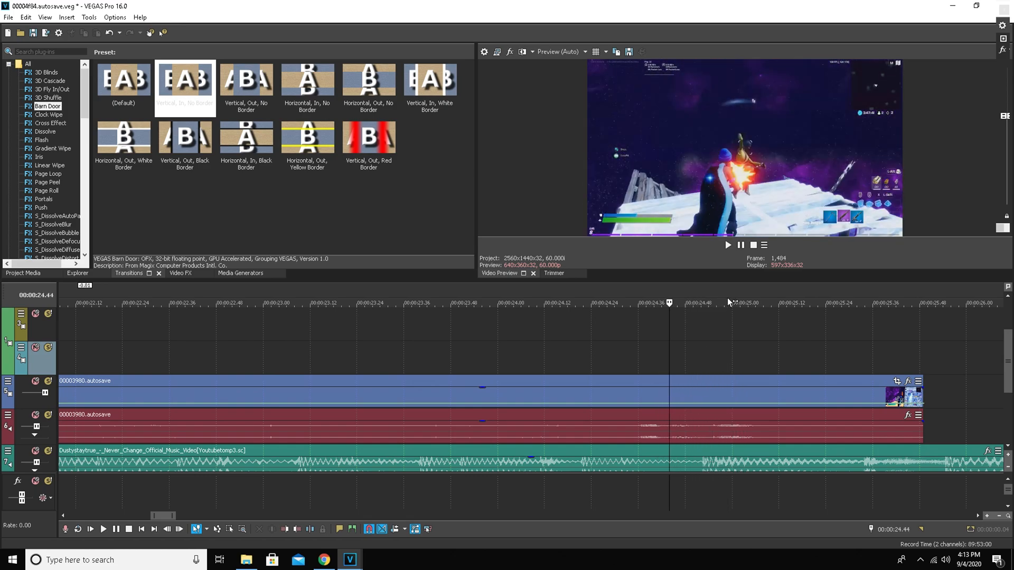
{"action": "key", "text": "Right"}
{"action": "key", "text": "Right"}
{"action": "key", "text": "Right"}
{"action": "key", "text": "Right"}
{"action": "key", "text": "Right"}
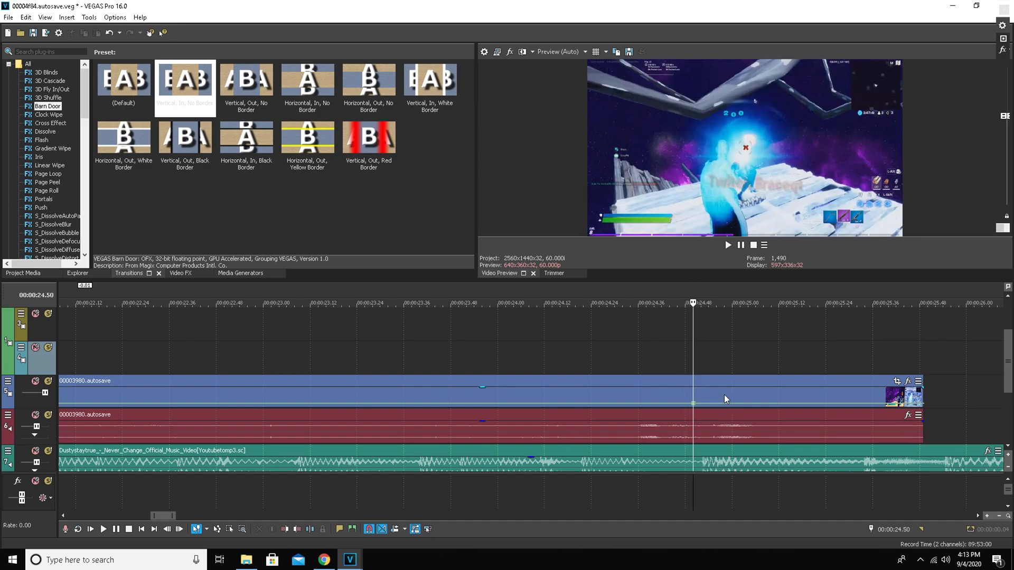
Step: Add a second velocity point to the third gameplay clip ten frames further on, at 00:00:25.00
{"action": "key", "text": "Right"}
{"action": "key", "text": "Right"}
{"action": "key", "text": "Right"}
{"action": "key", "text": "Right"}
{"action": "key", "text": "Right"}
{"action": "key", "text": "Right"}
{"action": "key", "text": "Right"}
{"action": "key", "text": "Right"}
{"action": "key", "text": "Right"}
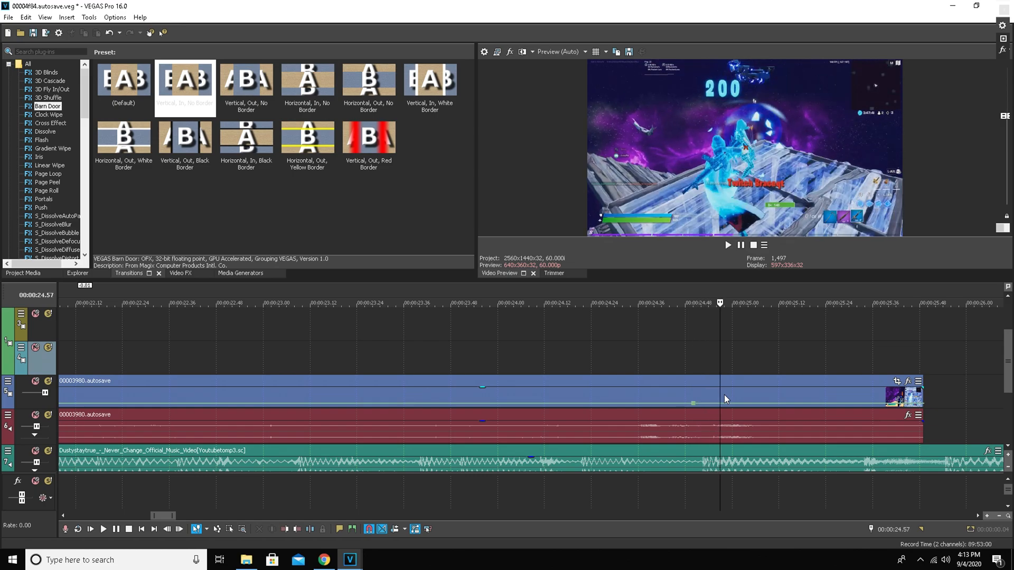
{"action": "key", "text": "Right"}
{"action": "double_click", "coordinate": [731, 404]}
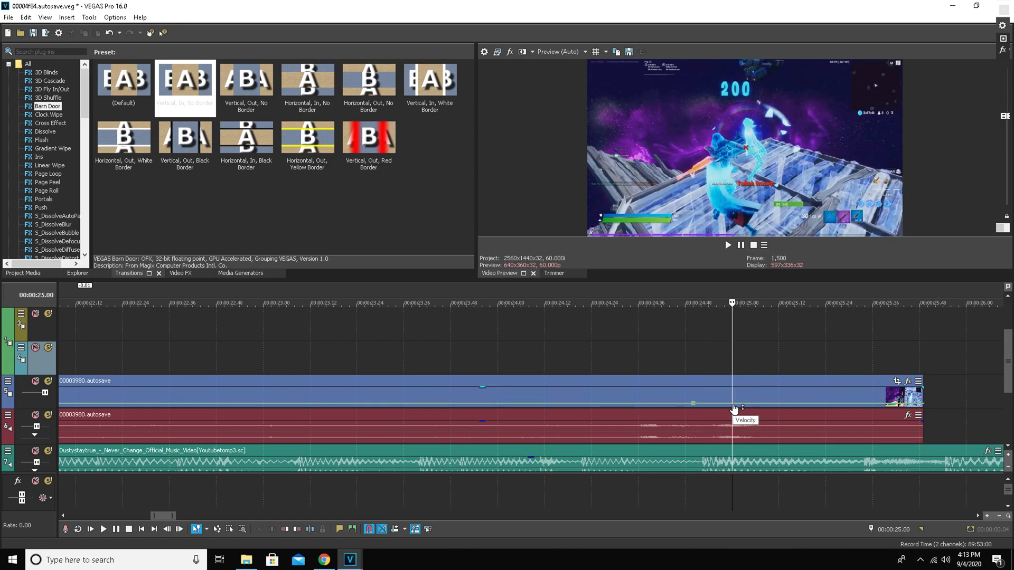
Step: Step the playhead back from 00:00:25.00 toward the third gameplay clip's first velocity point
{"action": "scroll", "coordinate": [768, 410], "scroll_direction": "down", "scroll_amount": 1}
{"action": "key", "text": "Left"}
{"action": "key", "text": "Left"}
{"action": "key", "text": "Left"}
{"action": "key", "text": "Left"}
{"action": "key", "text": "Left"}
{"action": "key", "text": "Left"}
{"action": "key", "text": "Left"}
{"action": "key", "text": "Left"}
{"action": "key", "text": "Left"}
{"action": "key", "text": "Left"}
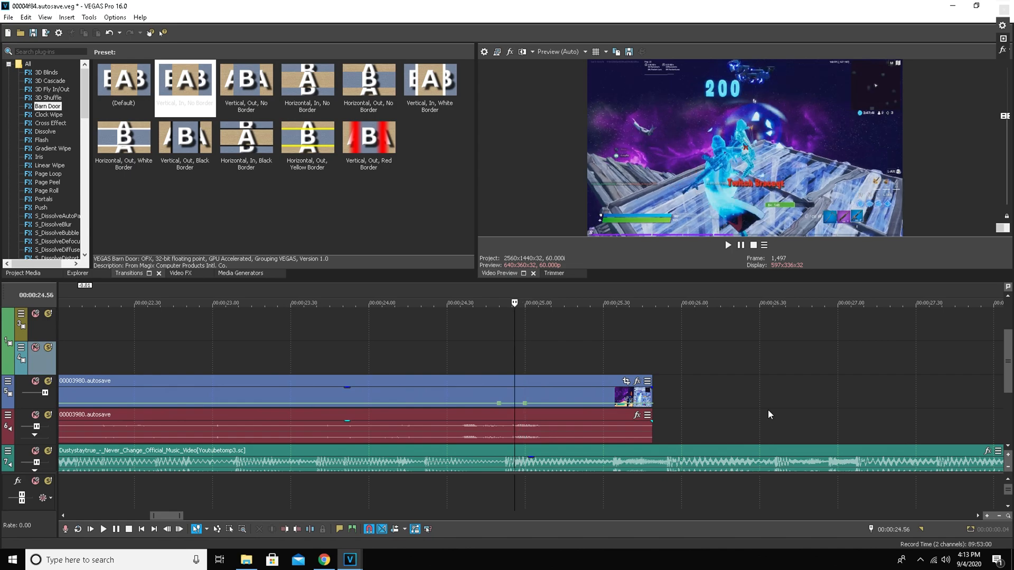
Step: Add a velocity envelope point at 00:00:24.40 on the last video clip and set it to normal velocity
{"action": "key", "text": "Left"}
{"action": "key", "text": "Left"}
{"action": "key", "text": "Left"}
{"action": "key", "text": "Left"}
{"action": "key", "text": "Left"}
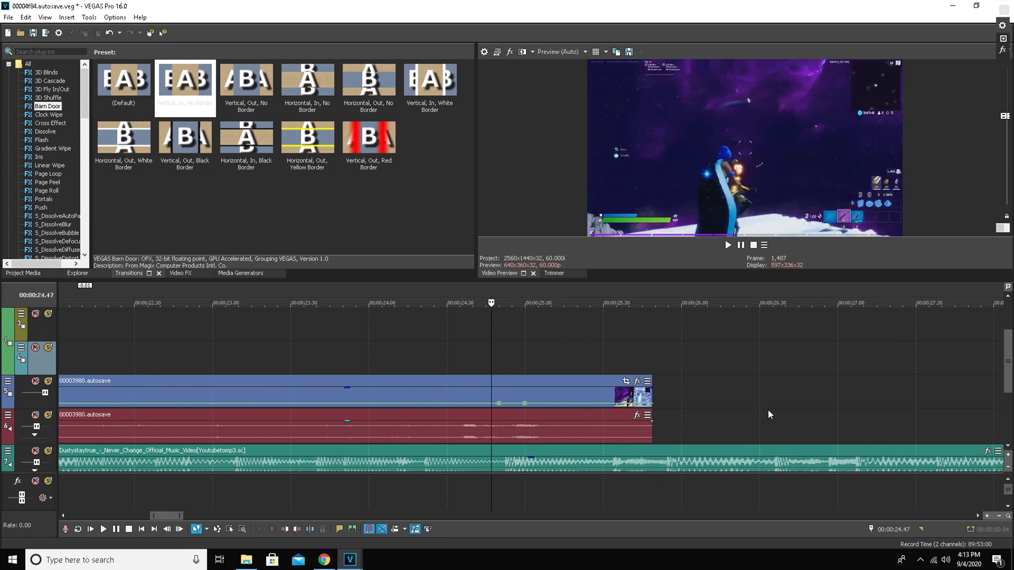
{"action": "key", "text": "Left"}
{"action": "key", "text": "Left"}
{"action": "key", "text": "Left"}
{"action": "key", "text": "Left"}
{"action": "key", "text": "Left"}
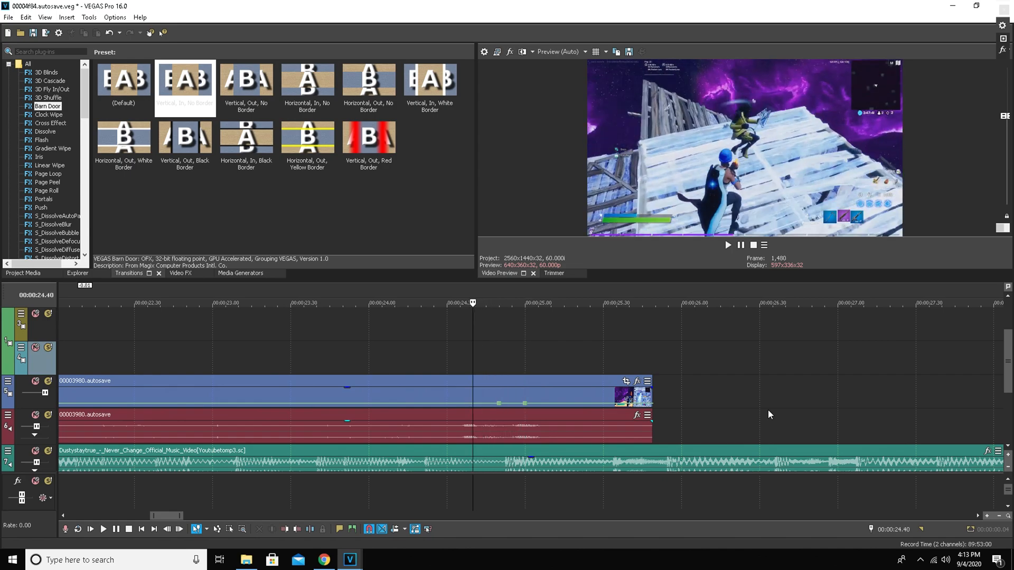
{"action": "double_click", "coordinate": [473, 403]}
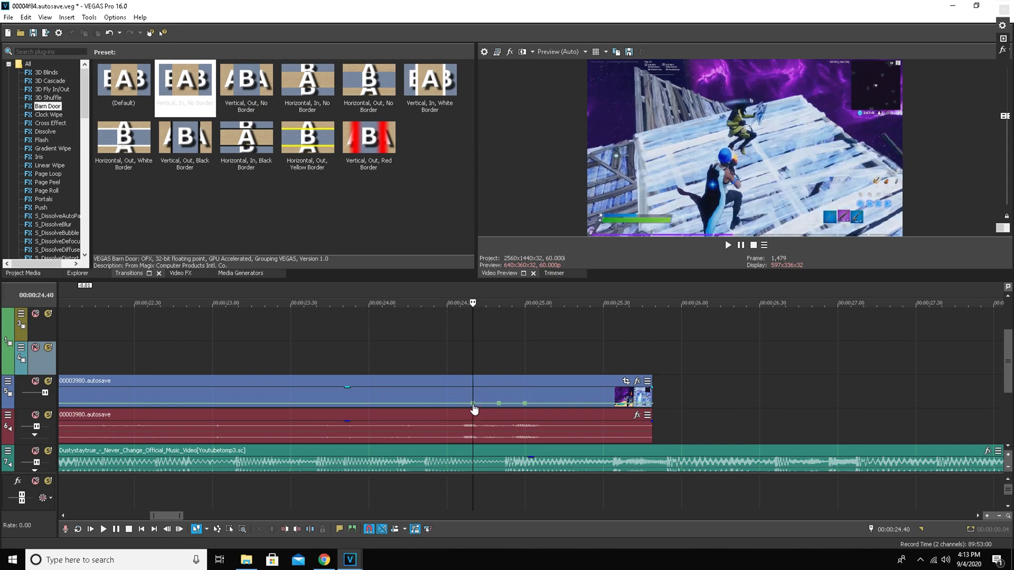
{"action": "right_click", "coordinate": [473, 403]}
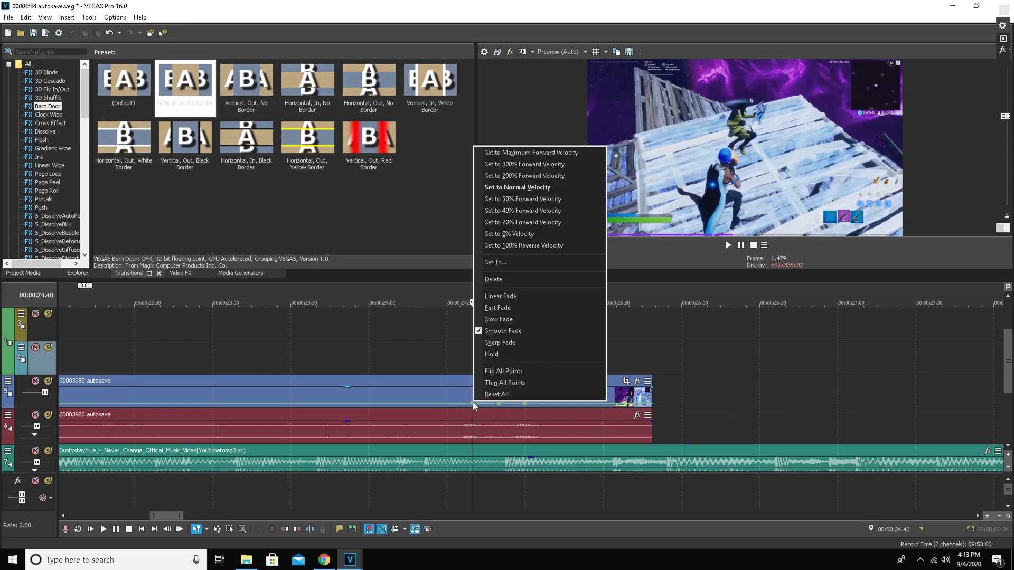
{"action": "left_click", "coordinate": [536, 187]}
Step: Set the middle velocity point of the last video clip to 200% forward and the final point to 20% forward
{"action": "right_click", "coordinate": [499, 404]}
{"action": "left_click", "coordinate": [563, 176]}
{"action": "right_click", "coordinate": [525, 403]}
{"action": "left_click", "coordinate": [593, 224]}
Step: Play back the speed-ramped section at the end of the last video clip
{"action": "left_click", "coordinate": [405, 335]}
{"action": "left_click", "coordinate": [728, 245]}
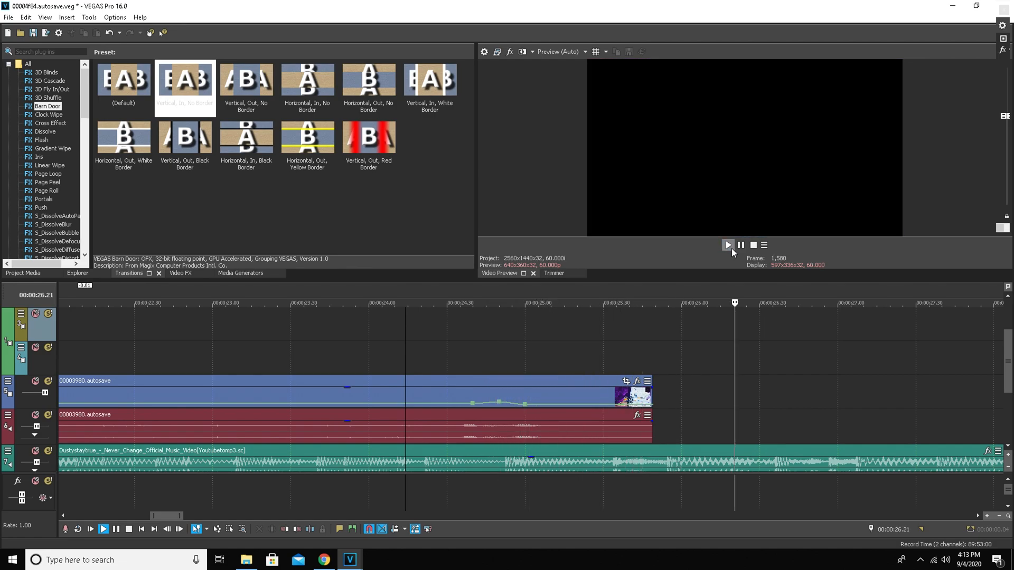
{"action": "key", "text": "space"}
Step: Split the music track at 00:00:26.21, just past the end of the video, and delete the remaining music
{"action": "left_click", "coordinate": [439, 344]}
{"action": "scroll", "coordinate": [457, 345], "scroll_direction": "down", "scroll_amount": 3}
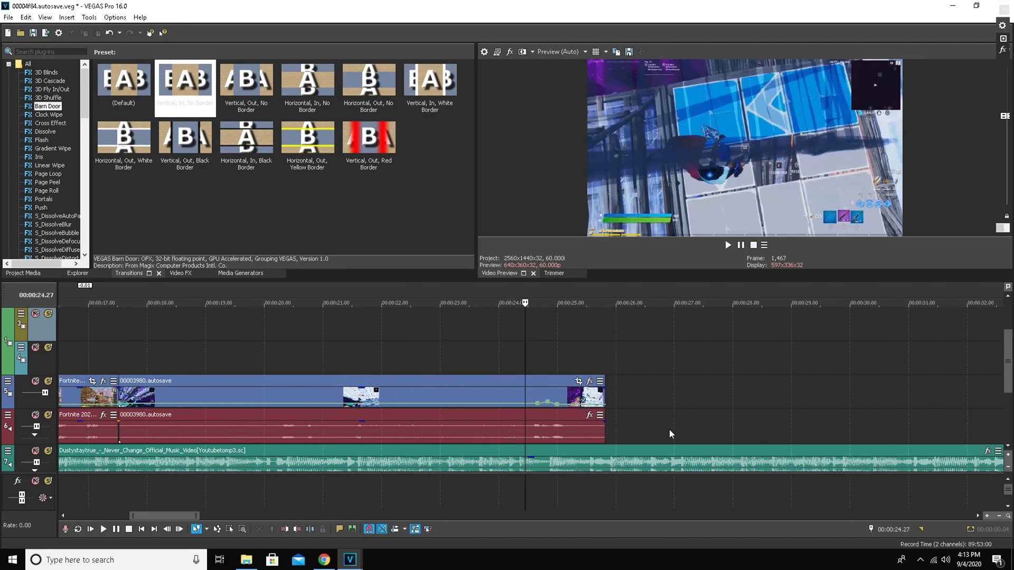
{"action": "left_click", "coordinate": [636, 407]}
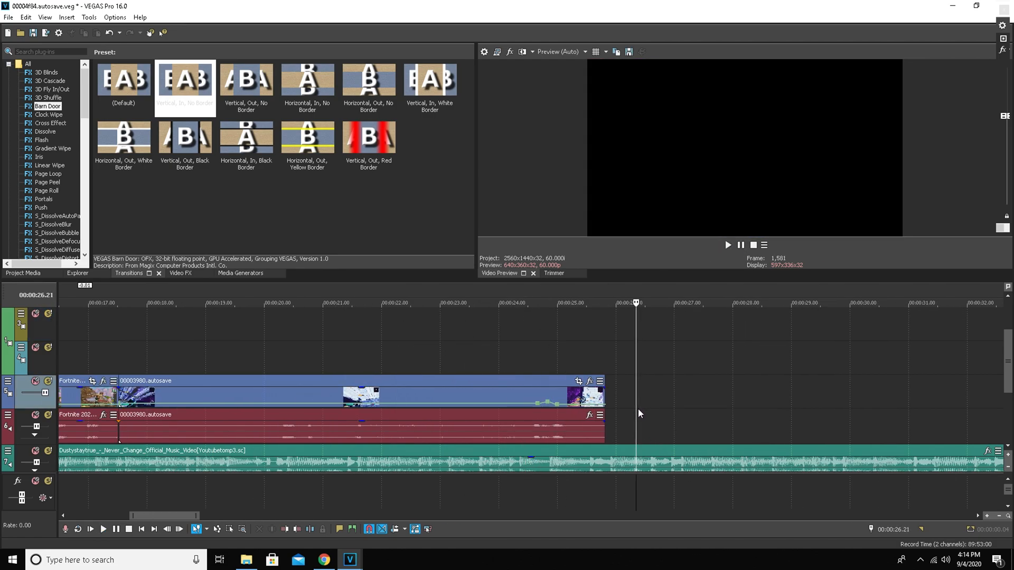
{"action": "key", "text": "s"}
{"action": "right_click", "coordinate": [681, 459]}
{"action": "left_click", "coordinate": [702, 200]}
Step: Preview the last video clip from 00:00:23.33 and view the whole sequence on the timeline
{"action": "left_click", "coordinate": [472, 347]}
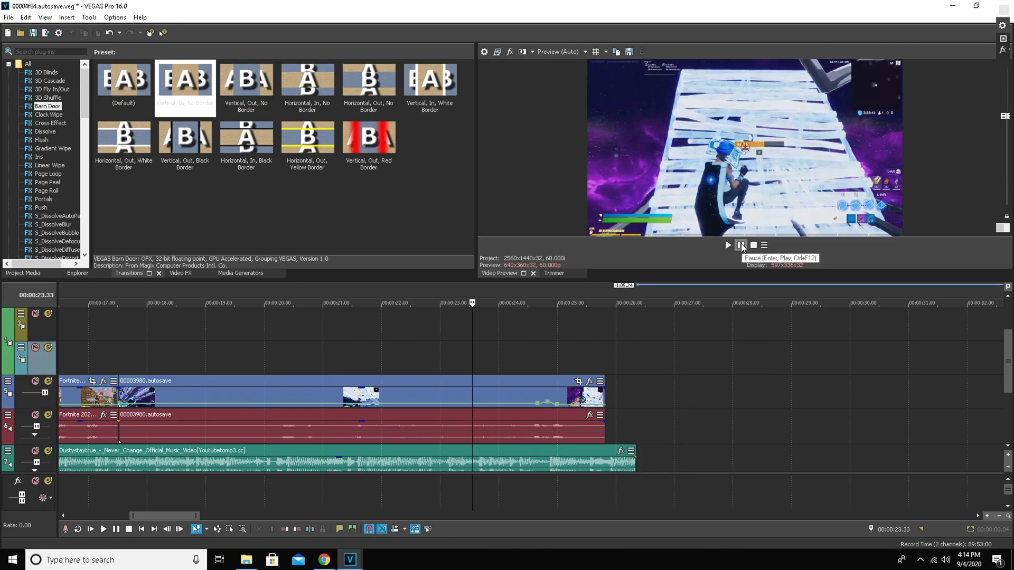
{"action": "left_click", "coordinate": [250, 335]}
{"action": "scroll", "coordinate": [250, 335], "scroll_direction": "down", "scroll_amount": 3}
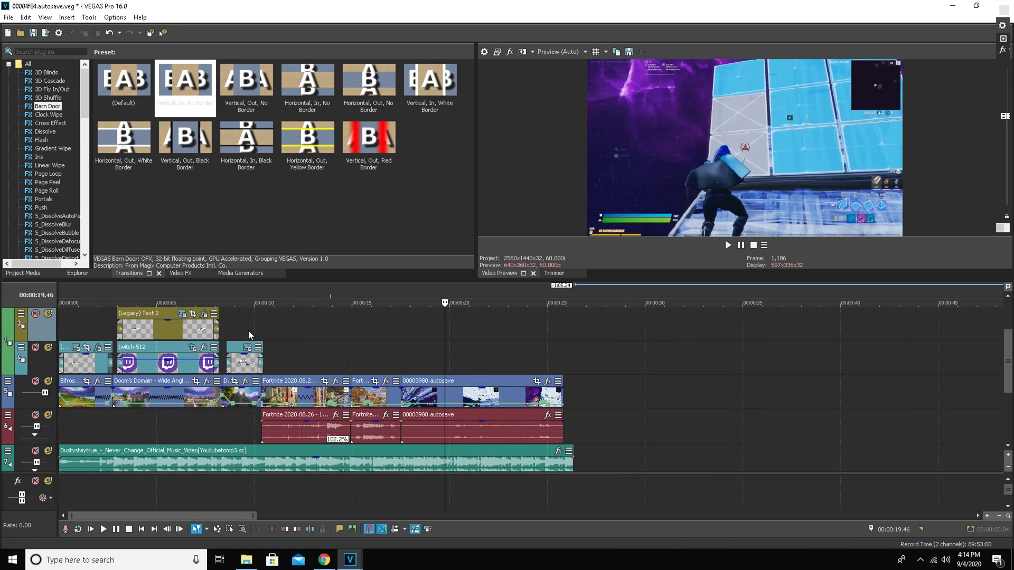
Step: Split the last video clip and its audio and music at the middle velocity point, 00:00:24.50
{"action": "left_click", "coordinate": [544, 353]}
{"action": "scroll", "coordinate": [544, 352], "scroll_direction": "up", "scroll_amount": 3}
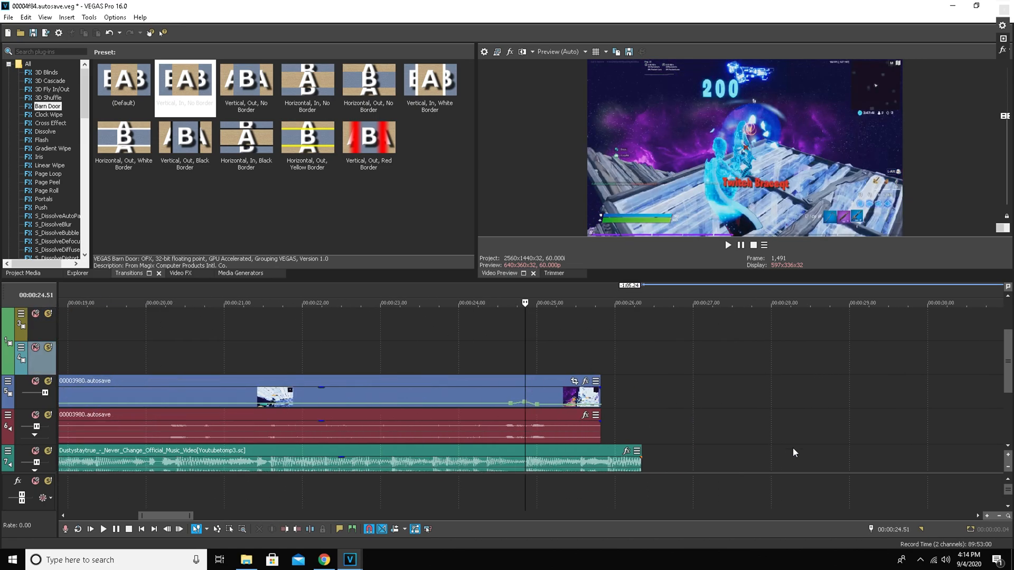
{"action": "key", "text": "Left"}
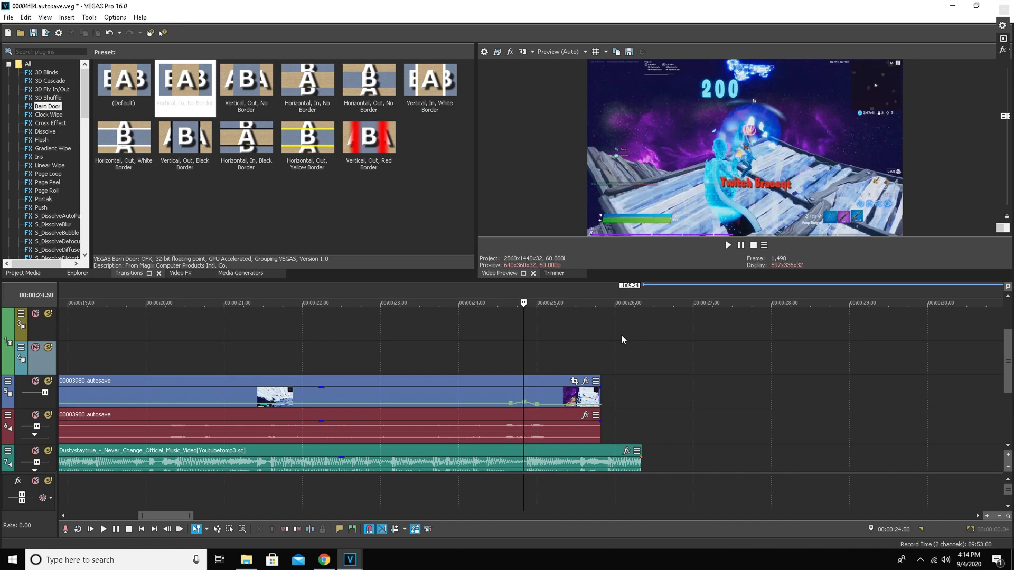
{"action": "scroll", "coordinate": [580, 323], "scroll_direction": "up", "scroll_amount": 2}
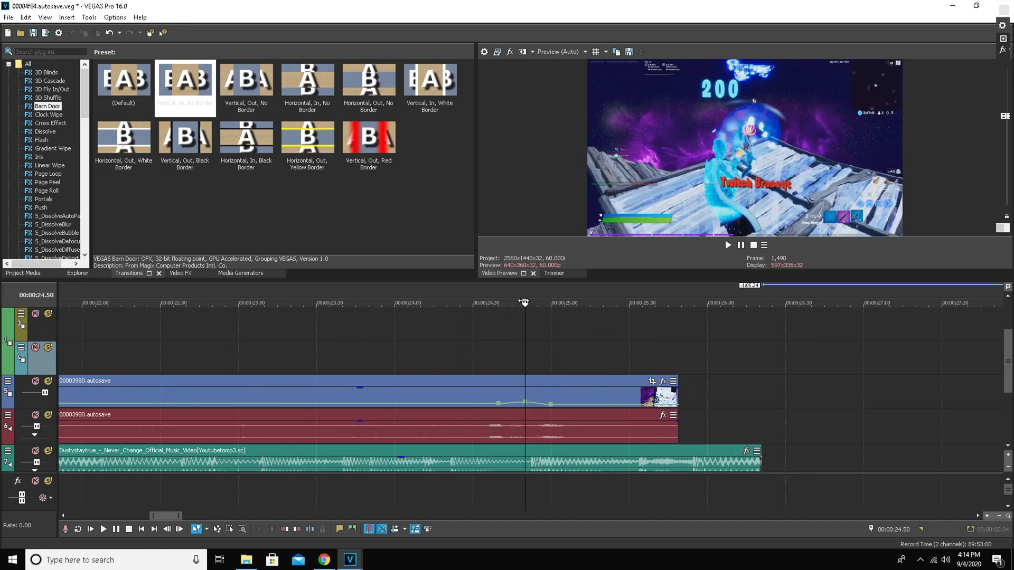
{"action": "key", "text": "s"}
Step: Split the video, game audio and music at the middle velocity points at 00:00:15.50 and 00:00:13.57
{"action": "left_click", "coordinate": [429, 349]}
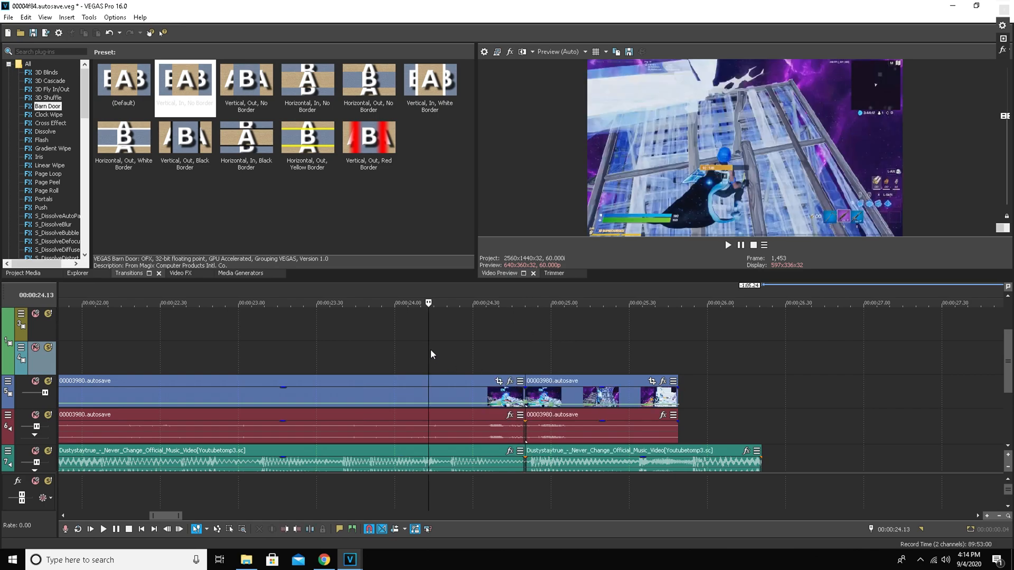
{"action": "scroll", "coordinate": [417, 353], "scroll_direction": "down", "scroll_amount": 2}
{"action": "scroll", "coordinate": [369, 356], "scroll_direction": "down", "scroll_amount": 3}
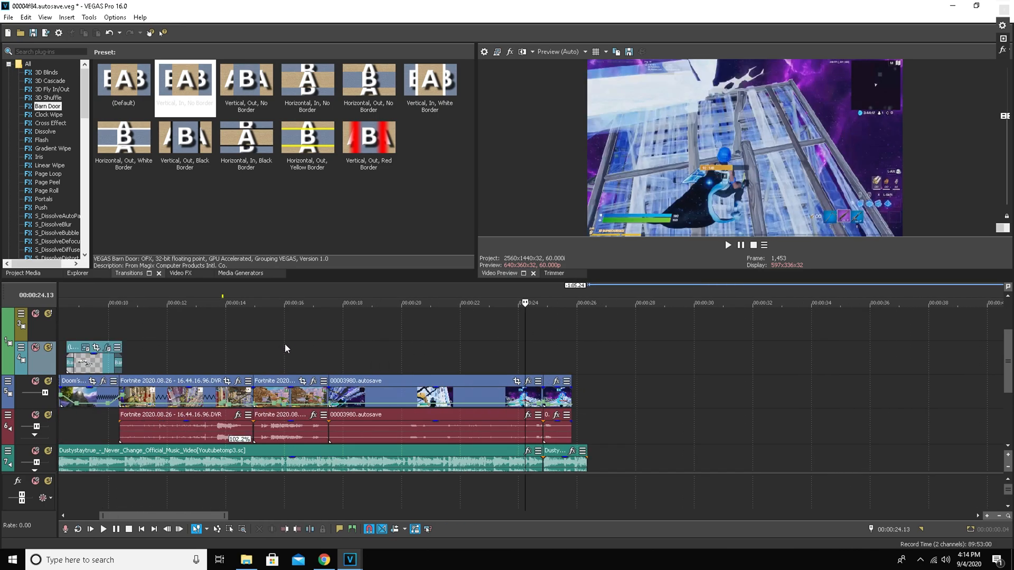
{"action": "left_click", "coordinate": [284, 343]}
{"action": "left_click", "coordinate": [277, 346]}
{"action": "scroll", "coordinate": [316, 351], "scroll_direction": "up", "scroll_amount": 3}
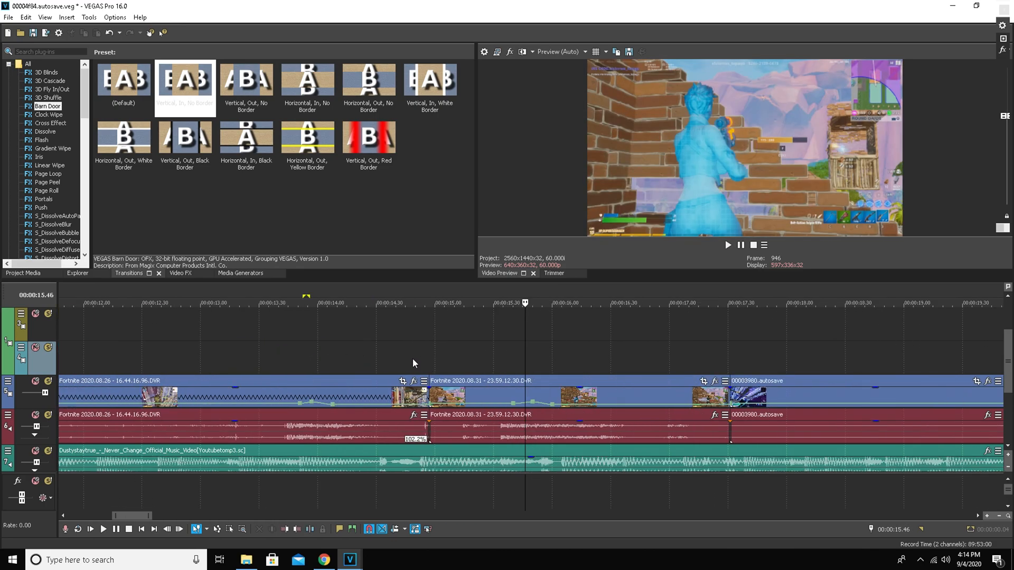
{"action": "left_click", "coordinate": [532, 355]}
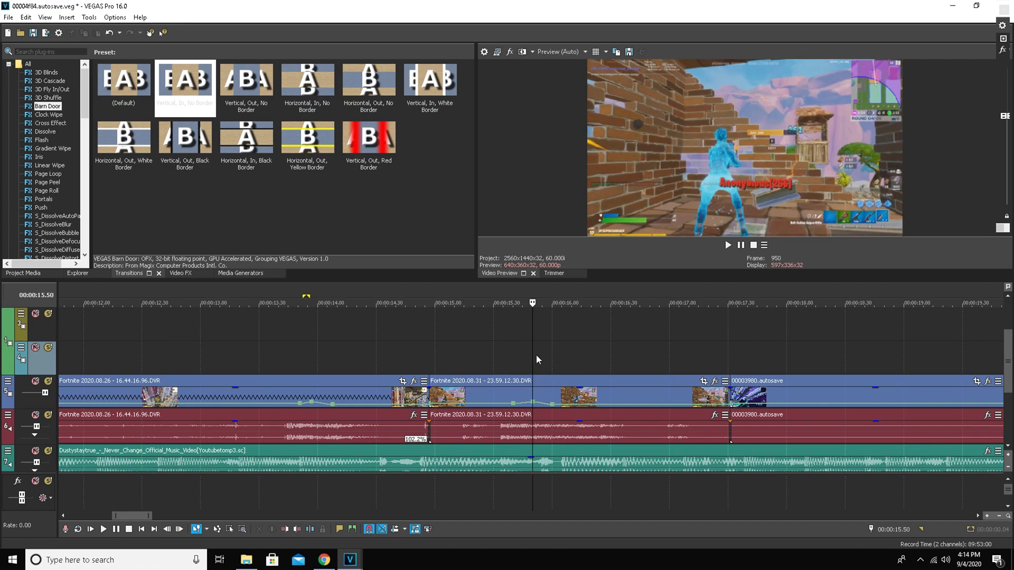
{"action": "key", "text": "s"}
{"action": "left_click", "coordinate": [312, 358]}
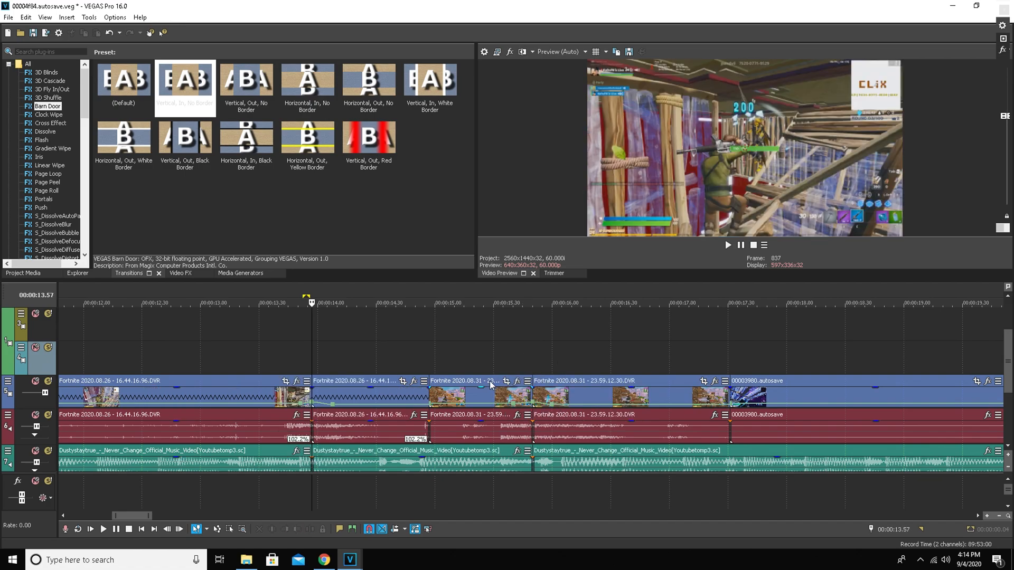
Step: Paste the copied event attributes onto the video clip that starts at the 00:00:13.57 split
{"action": "scroll", "coordinate": [474, 360], "scroll_direction": "down", "scroll_amount": 2}
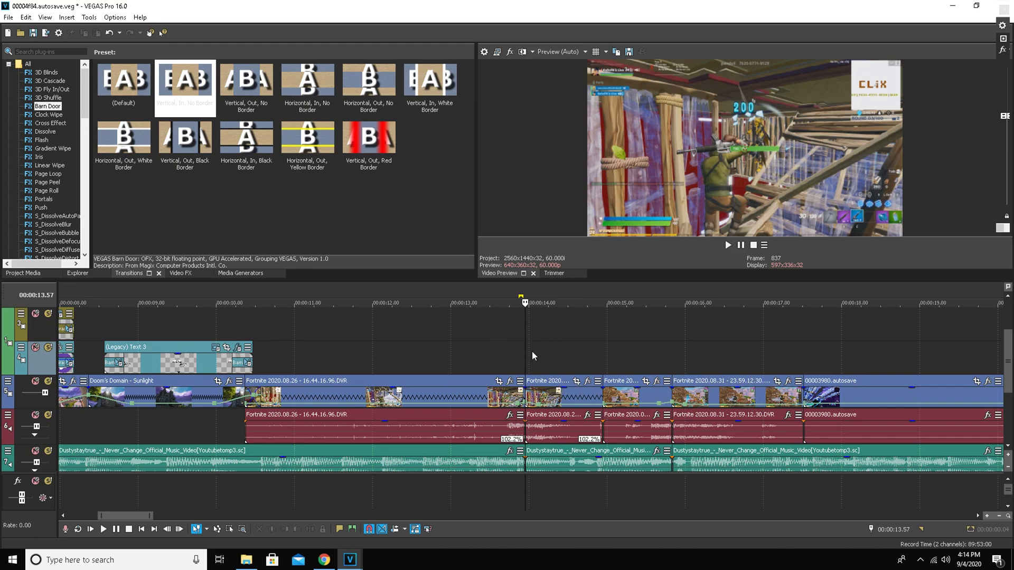
{"action": "scroll", "coordinate": [532, 351], "scroll_direction": "up", "scroll_amount": 2}
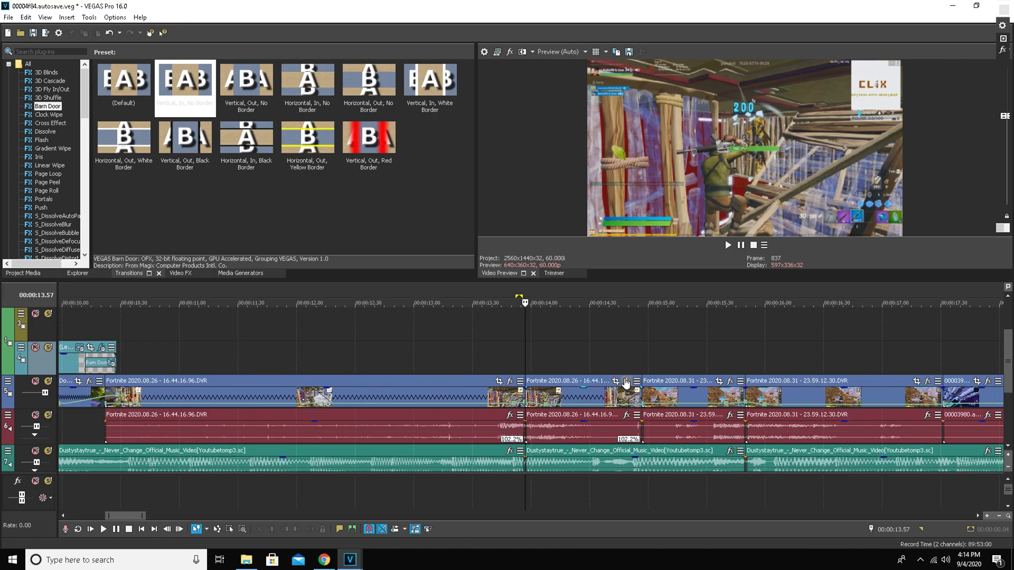
{"action": "left_click", "coordinate": [627, 381]}
{"action": "right_click", "coordinate": [591, 394]}
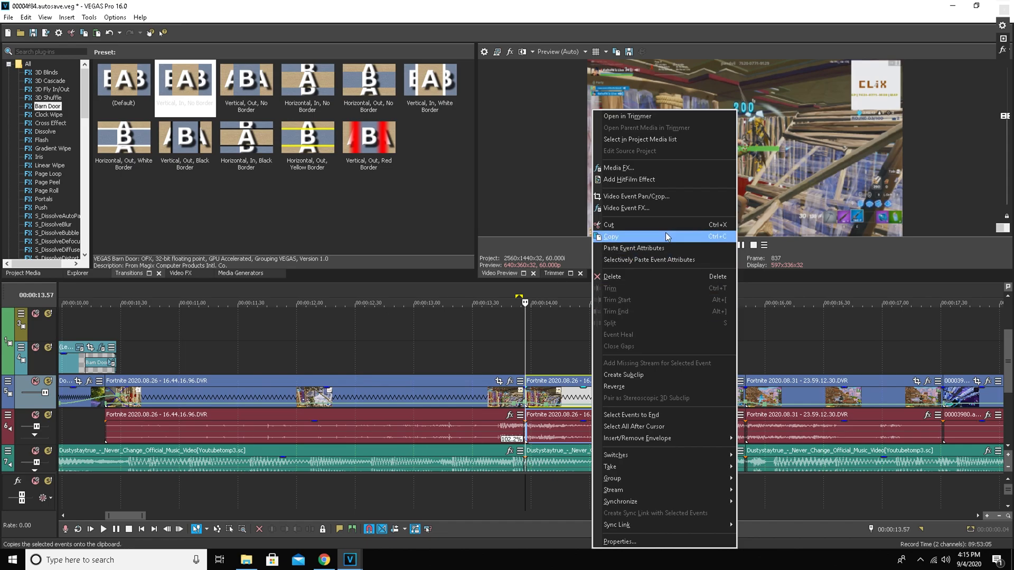
{"action": "left_click", "coordinate": [667, 249]}
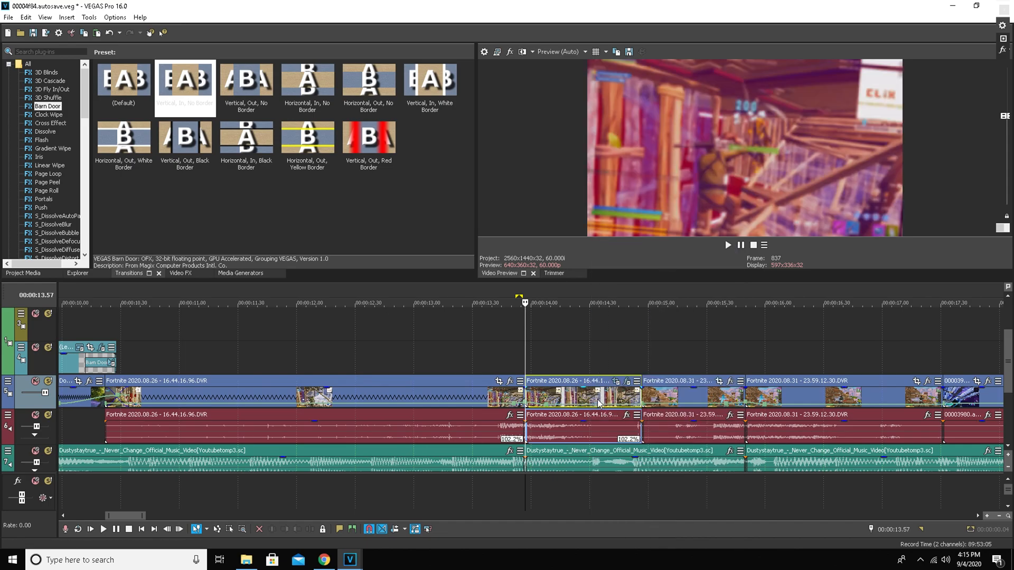
Step: Save the S_Shake settings of the clip starting at 00:00:13.57 as a preset named "shake" and select that preset
{"action": "left_click", "coordinate": [626, 381]}
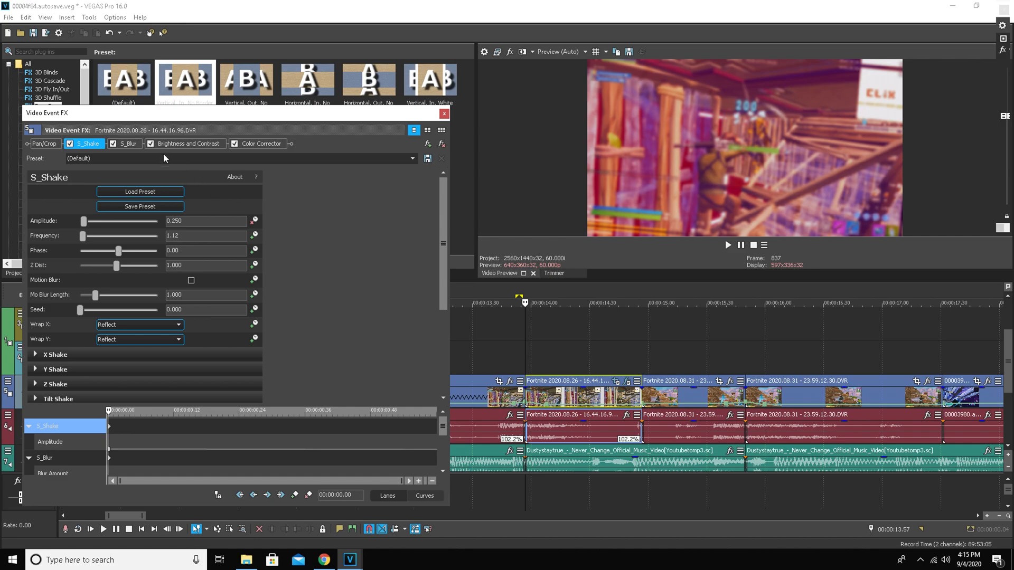
{"action": "left_click", "coordinate": [415, 159]}
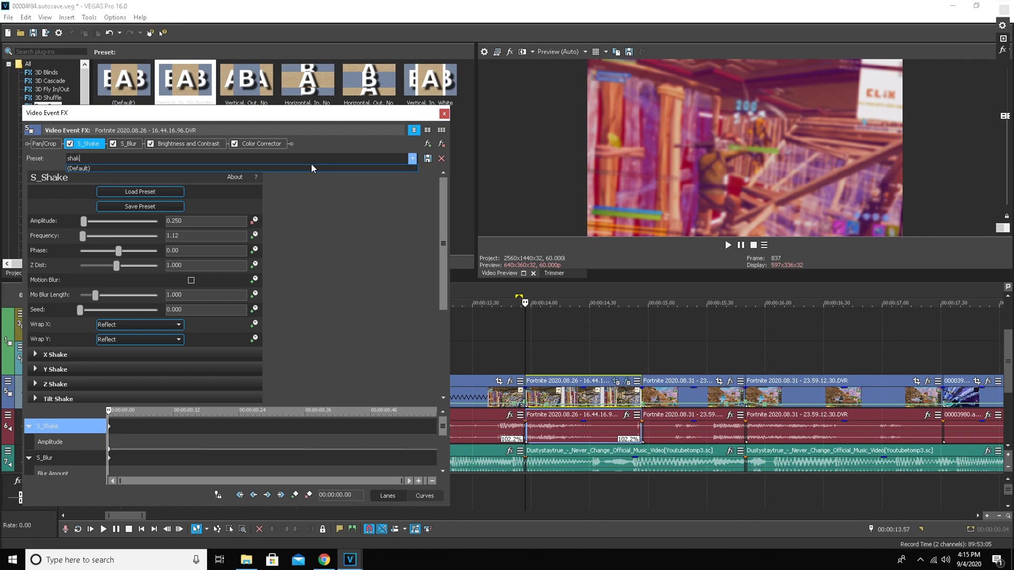
{"action": "left_click", "coordinate": [429, 160]}
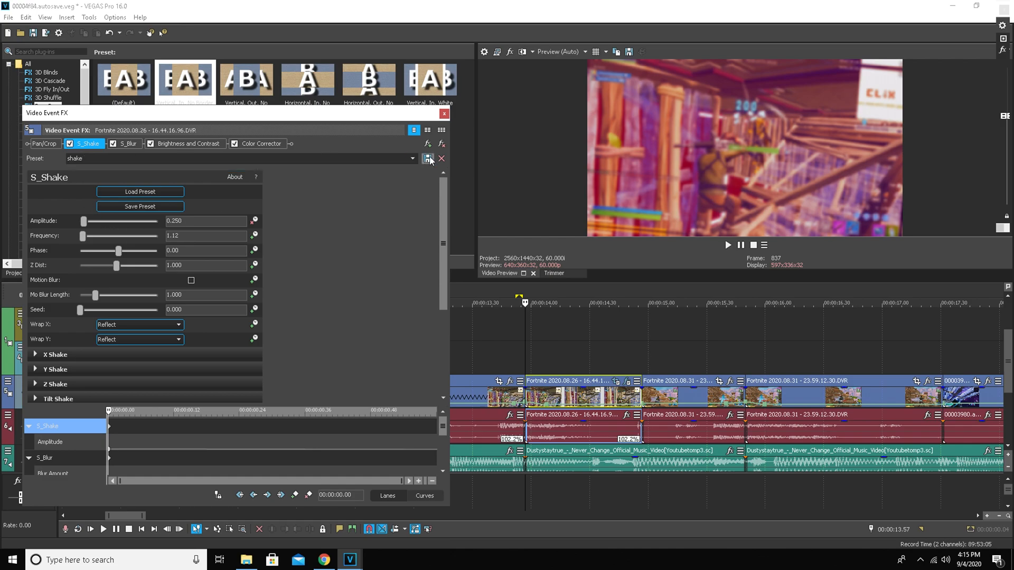
{"action": "left_click", "coordinate": [413, 159]}
{"action": "left_click", "coordinate": [395, 175]}
{"action": "scroll", "coordinate": [317, 219], "scroll_direction": "down", "scroll_amount": 2}
{"action": "scroll", "coordinate": [298, 221], "scroll_direction": "up", "scroll_amount": 2}
{"action": "scroll", "coordinate": [296, 221], "scroll_direction": "down", "scroll_amount": 2}
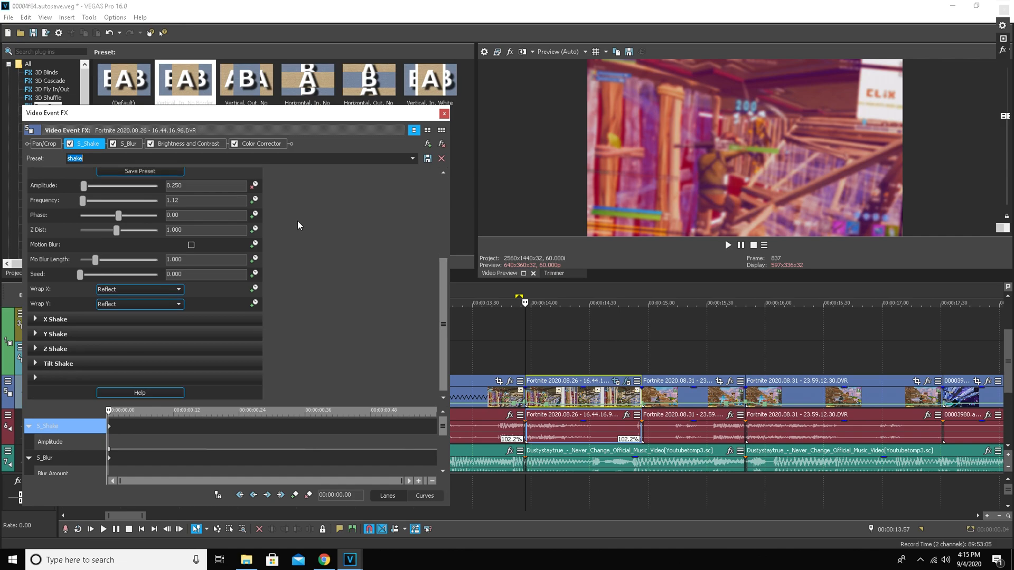
{"action": "scroll", "coordinate": [297, 221], "scroll_direction": "up", "scroll_amount": 2}
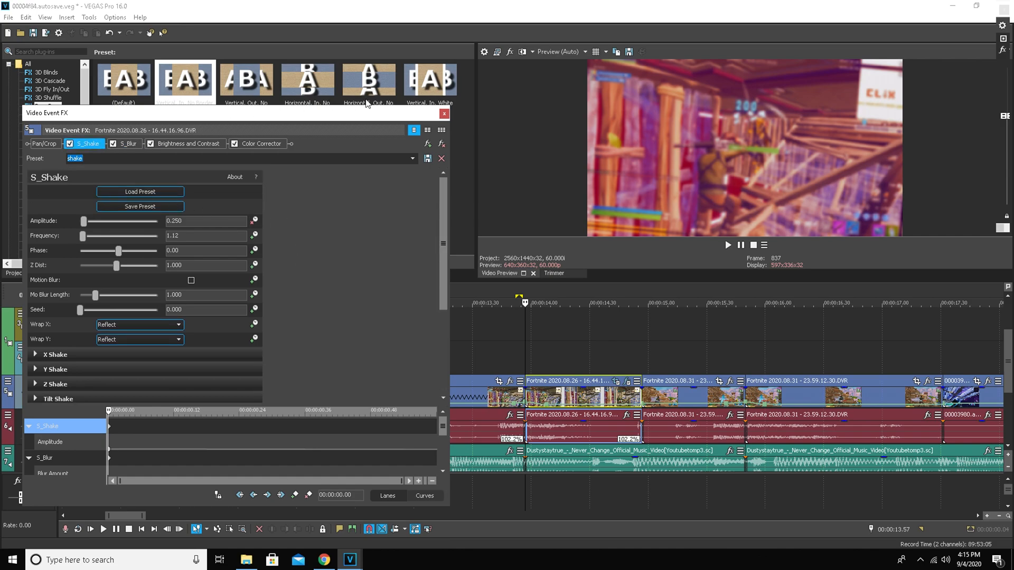
{"action": "left_click", "coordinate": [444, 114]}
Step: Add a second S_Shake plug-in to the end of the effect chain of the clip starting at 00:00:13.57
{"action": "left_click", "coordinate": [627, 381]}
{"action": "left_click", "coordinate": [428, 144]}
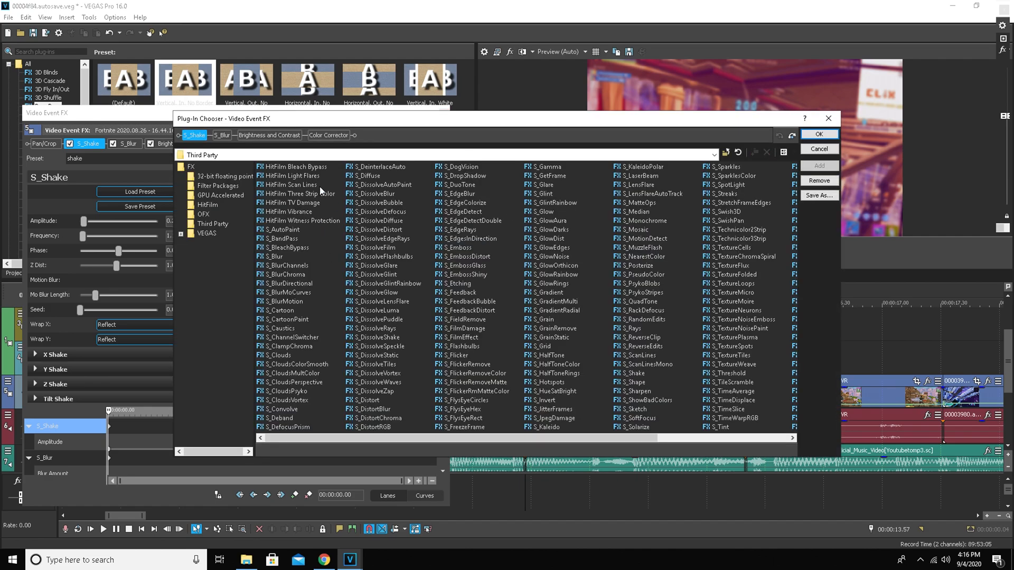
{"action": "scroll", "coordinate": [289, 248], "scroll_direction": "down", "scroll_amount": 2}
{"action": "scroll", "coordinate": [289, 257], "scroll_direction": "up", "scroll_amount": 2}
{"action": "scroll", "coordinate": [291, 260], "scroll_direction": "down", "scroll_amount": 2}
{"action": "scroll", "coordinate": [291, 261], "scroll_direction": "up", "scroll_amount": 2}
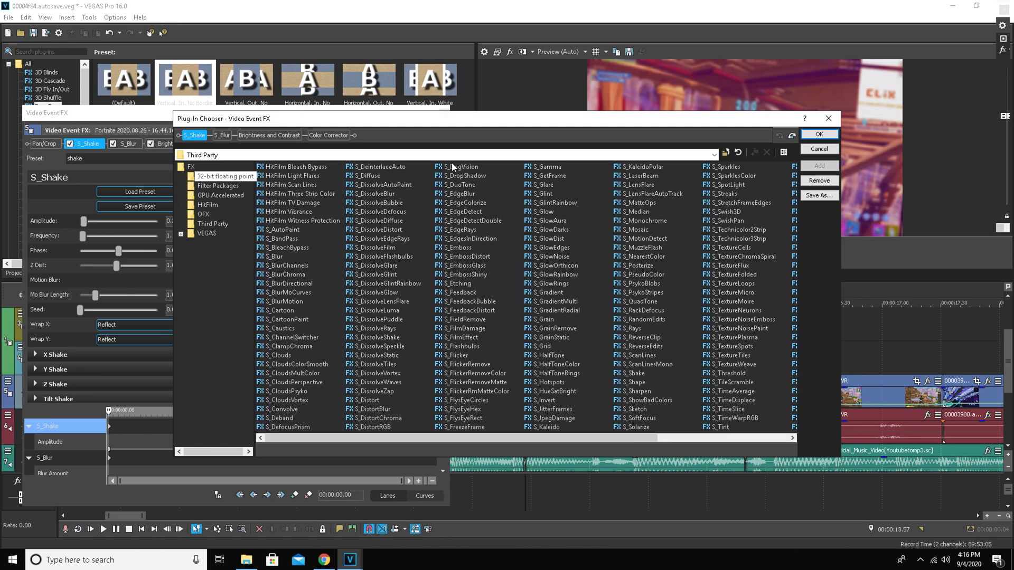
{"action": "left_click", "coordinate": [391, 266]}
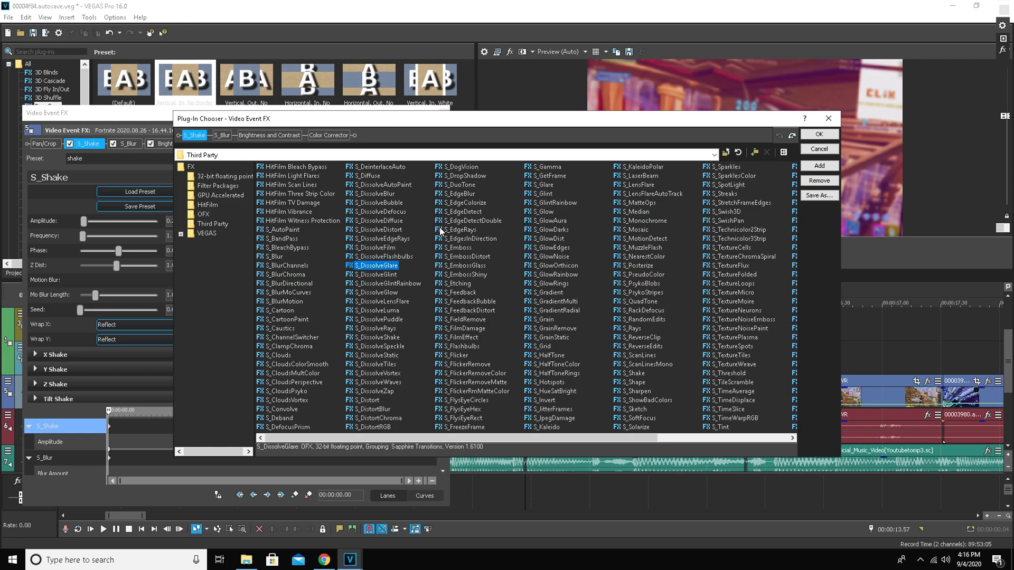
{"action": "left_click", "coordinate": [641, 374]}
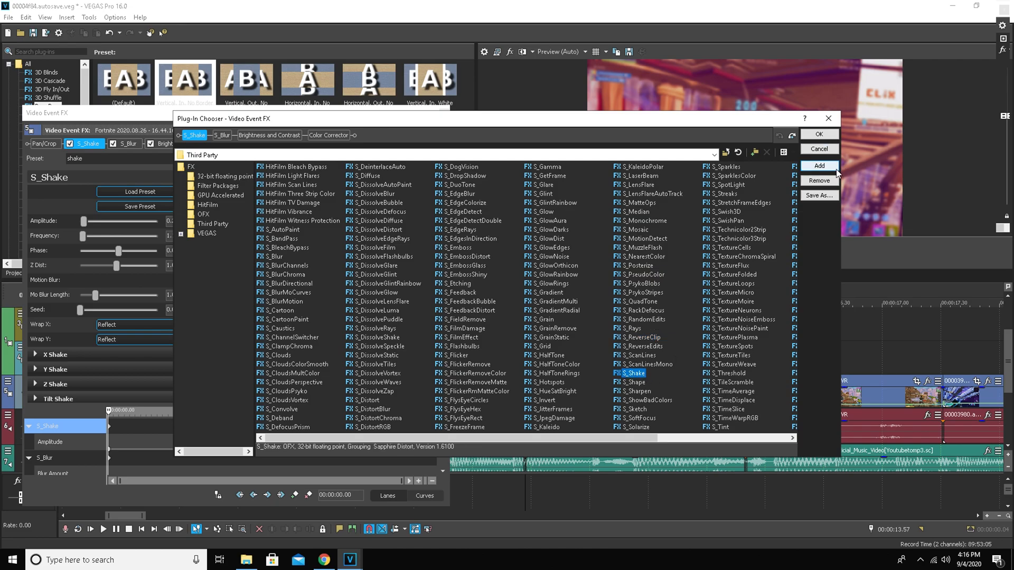
{"action": "left_click", "coordinate": [818, 165]}
{"action": "left_click", "coordinate": [819, 135]}
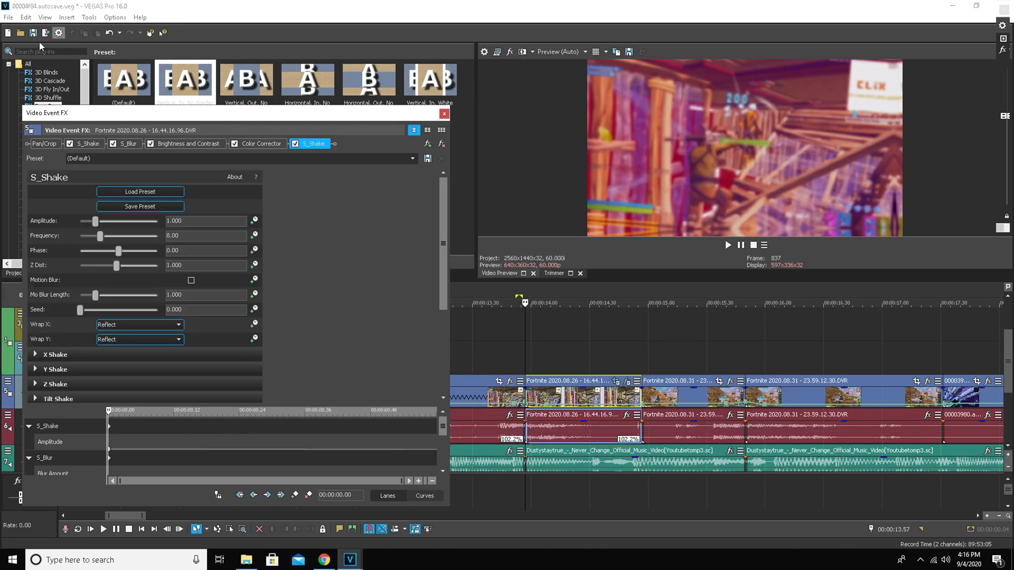
Step: Remove the second S_Shake plug-in from the clip's effect chain
{"action": "left_click", "coordinate": [295, 144]}
{"action": "left_click", "coordinate": [441, 144]}
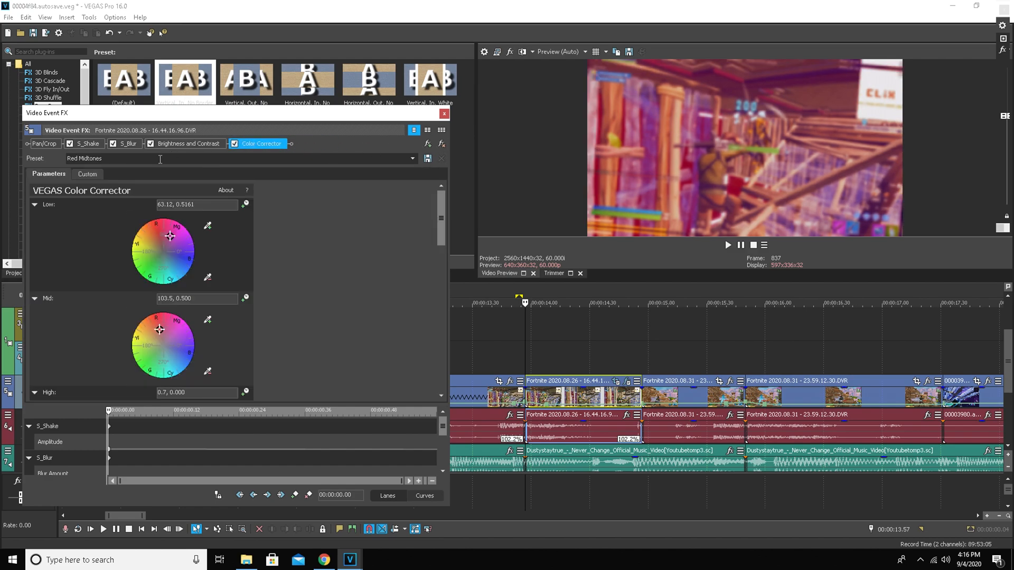
Step: Examine the S_Shake and S_Blur settings in the clip's effect chain
{"action": "left_click", "coordinate": [104, 144]}
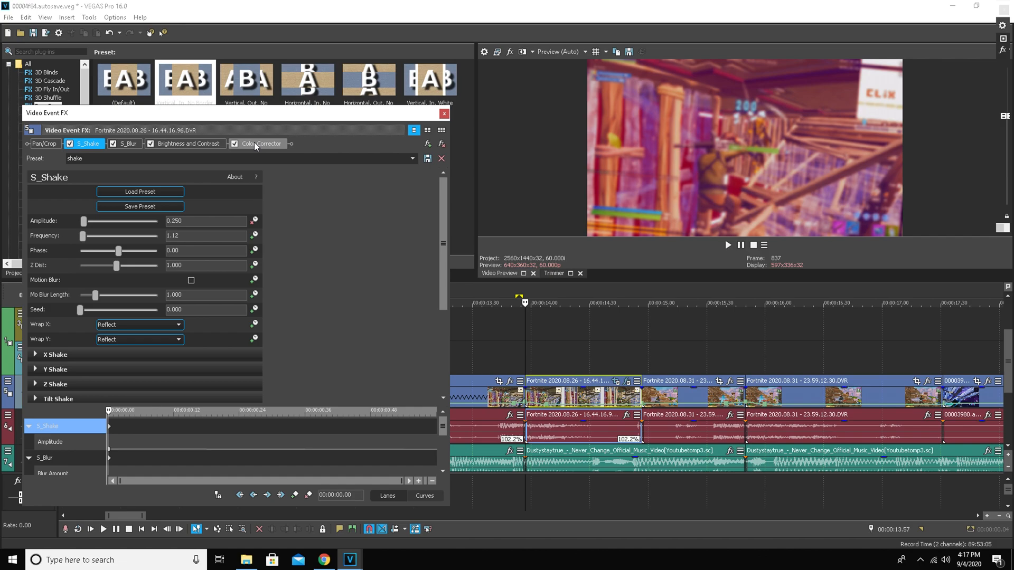
{"action": "double_click", "coordinate": [99, 161]}
{"action": "scroll", "coordinate": [218, 218], "scroll_direction": "down", "scroll_amount": 1}
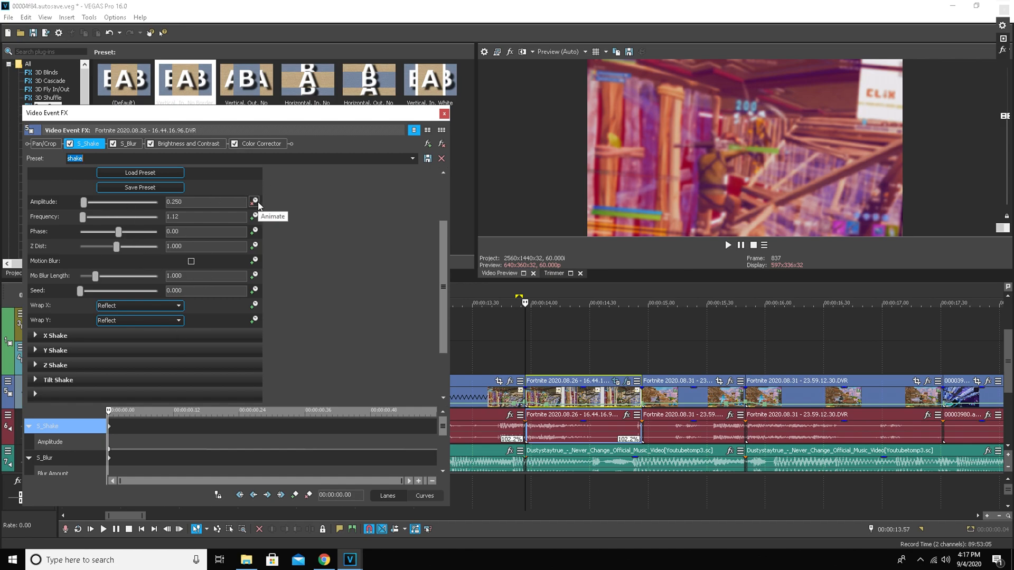
{"action": "key", "text": "ctrl+z"}
{"action": "left_click", "coordinate": [134, 144]}
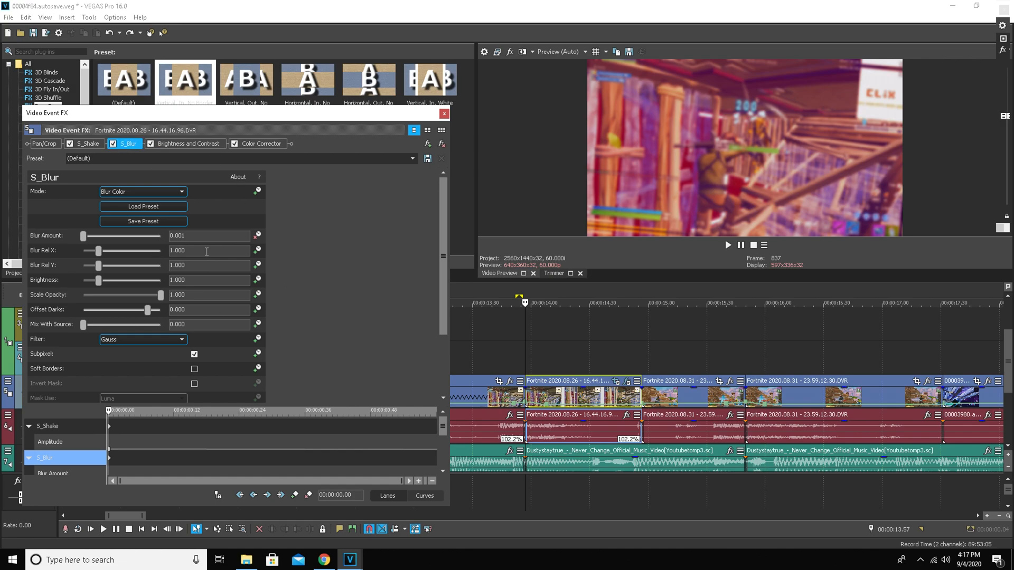
Step: Add and remove a trial S_Shake keyframe, and set the S_Shake amplitude at the clip's start to 0.250
{"action": "scroll", "coordinate": [315, 239], "scroll_direction": "down", "scroll_amount": 3}
{"action": "scroll", "coordinate": [315, 239], "scroll_direction": "up", "scroll_amount": 3}
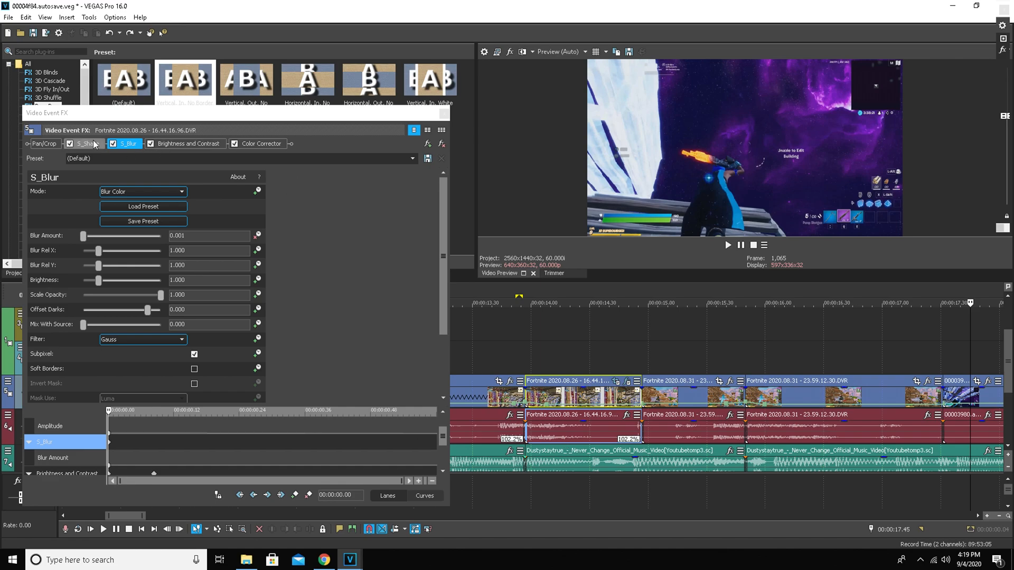
{"action": "left_click", "coordinate": [95, 145]}
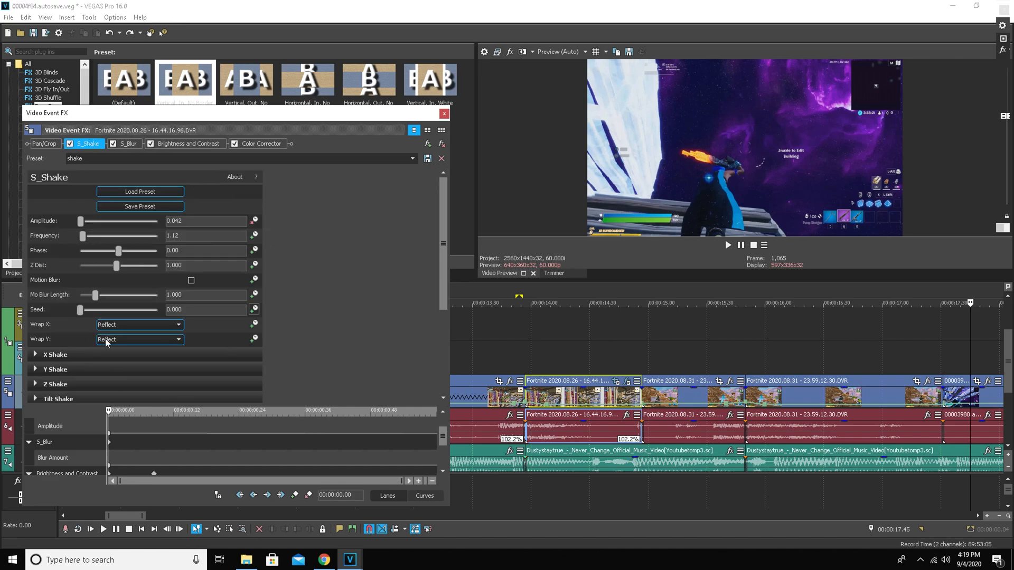
{"action": "mouse_move", "coordinate": [443, 437]}
{"action": "left_mouse_down"}
{"action": "mouse_move", "coordinate": [444, 458]}
{"action": "mouse_move", "coordinate": [444, 425]}
{"action": "left_mouse_up"}
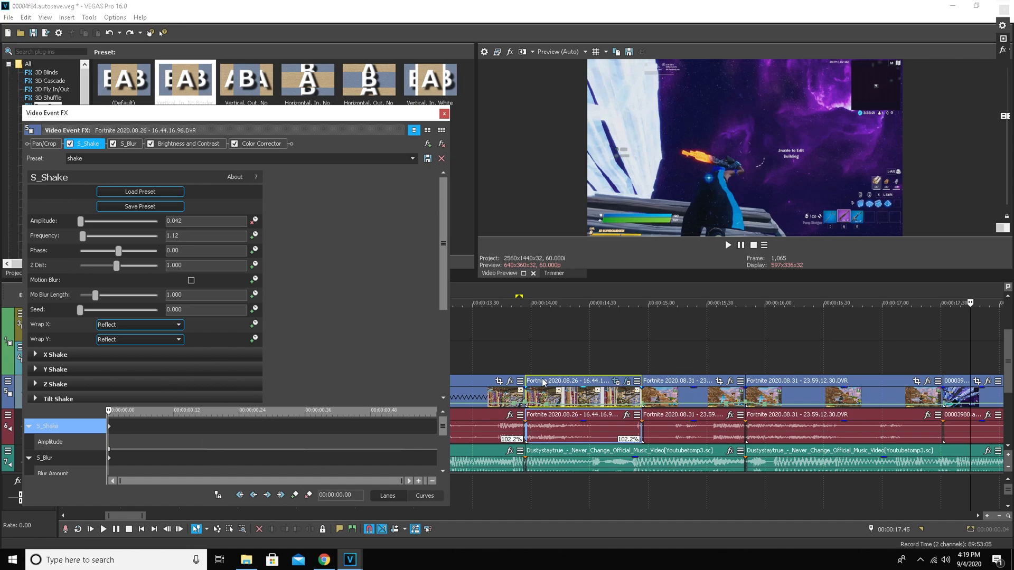
{"action": "left_click", "coordinate": [135, 433]}
{"action": "left_click", "coordinate": [295, 494]}
{"action": "left_click", "coordinate": [308, 495]}
{"action": "left_click_drag", "start_coordinate": [153, 412], "coordinate": [2, 396]}
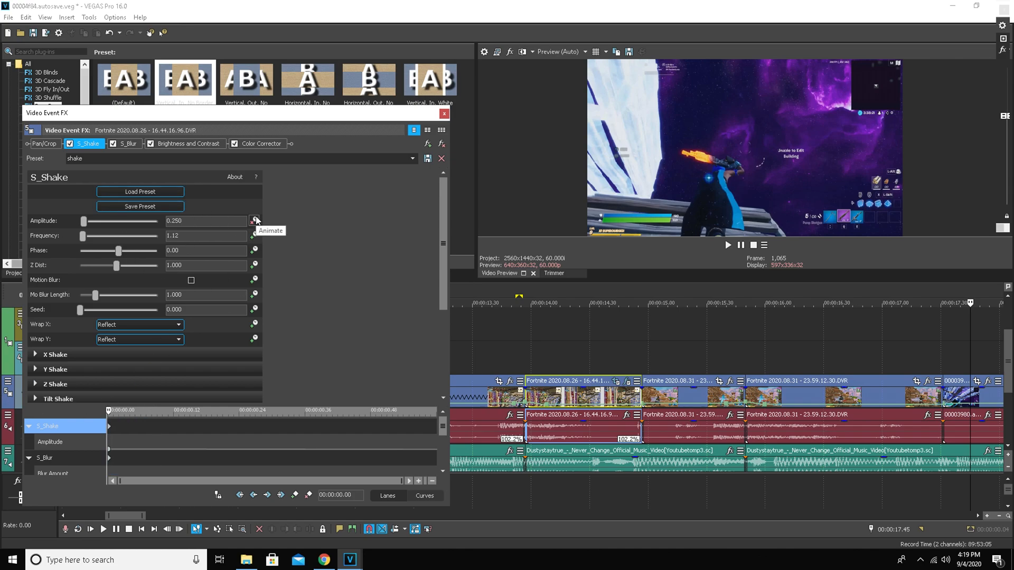
Step: Set S_Blur's Blur Amount to 0.010 and Blur Rel X to 1.010, and save the settings as a preset named "blur"
{"action": "left_click", "coordinate": [138, 142]}
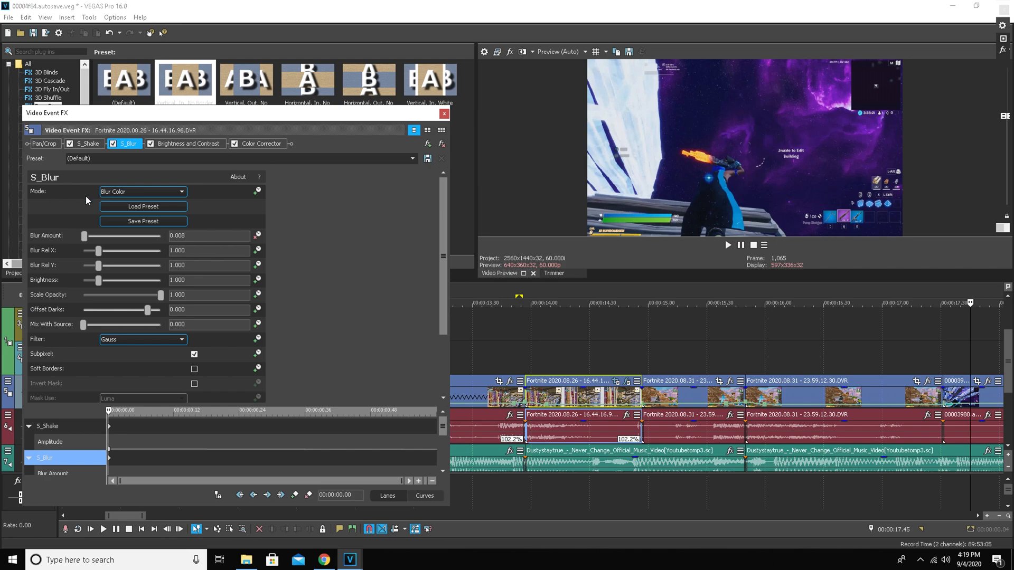
{"action": "scroll", "coordinate": [132, 302], "scroll_direction": "down", "scroll_amount": 1}
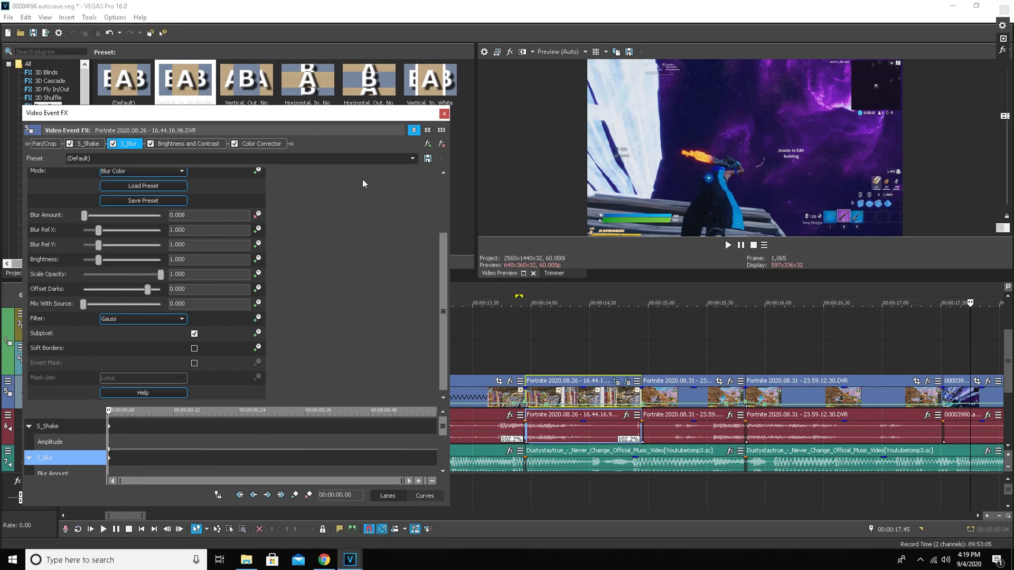
{"action": "scroll", "coordinate": [185, 241], "scroll_direction": "up", "scroll_amount": 3}
{"action": "left_click", "coordinate": [177, 159]}
{"action": "key", "text": "BackSpace"}
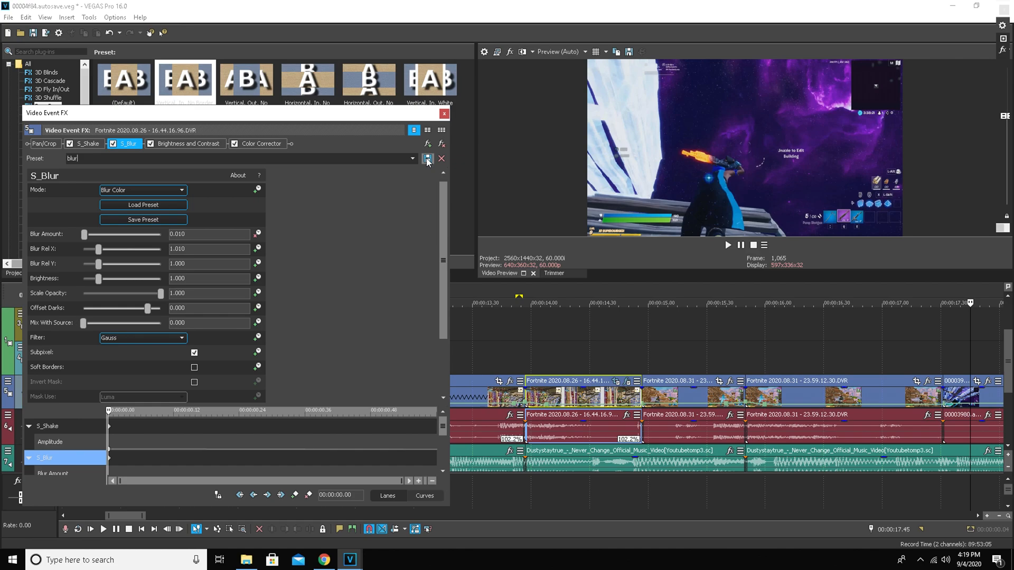
Step: Examine the clip's Brightness and Contrast settings at the keyframes at 00:00:00.00 and 00:00:00.09
{"action": "left_click", "coordinate": [207, 145]}
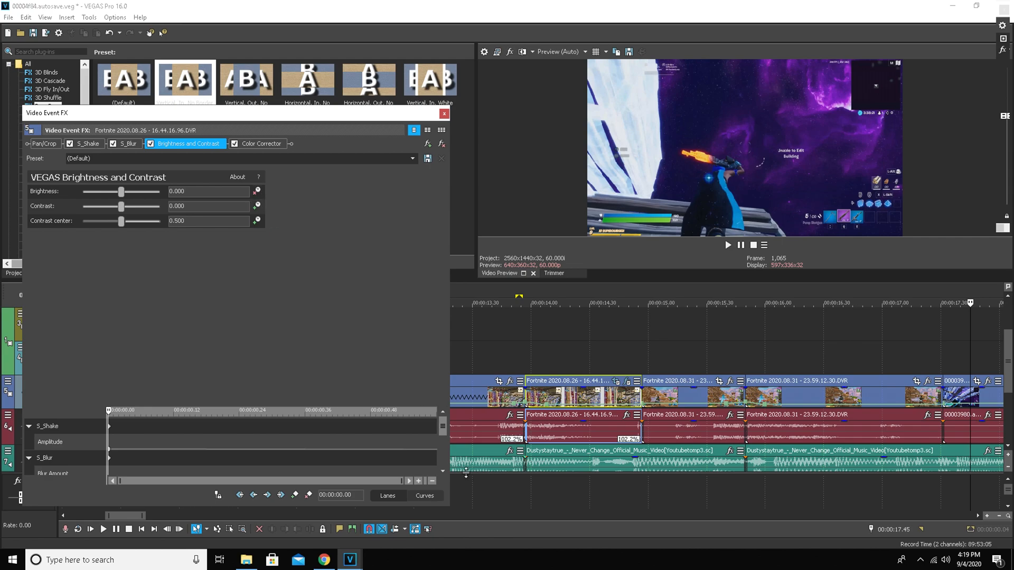
{"action": "left_click_drag", "start_coordinate": [442, 428], "coordinate": [445, 459]}
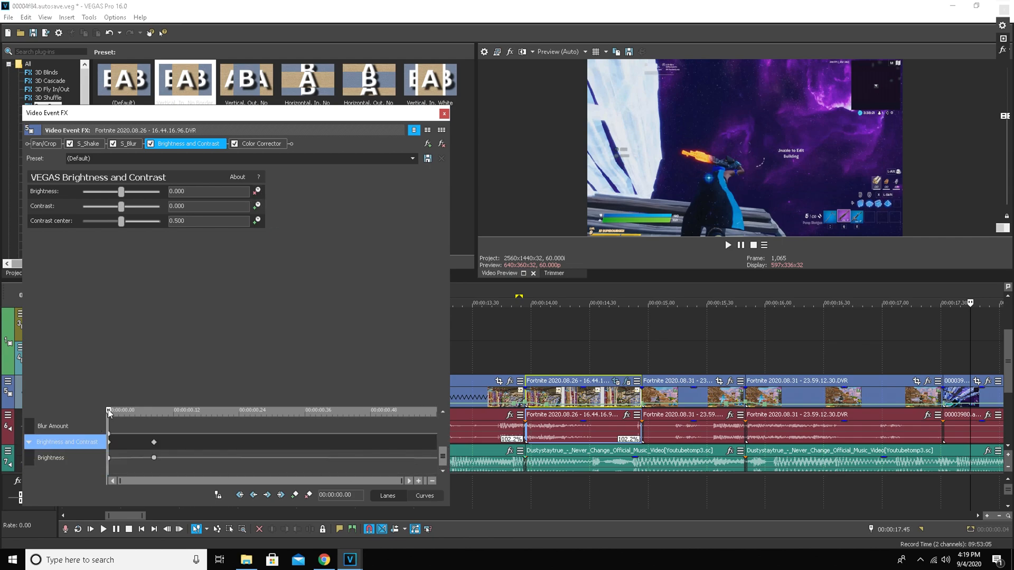
{"action": "left_click_drag", "start_coordinate": [109, 410], "coordinate": [154, 410]}
{"action": "left_click", "coordinate": [154, 410]}
{"action": "left_click", "coordinate": [157, 411]}
{"action": "left_click", "coordinate": [155, 410]}
{"action": "left_click", "coordinate": [154, 410]}
{"action": "left_click", "coordinate": [155, 424]}
{"action": "left_click", "coordinate": [155, 420]}
{"action": "left_click", "coordinate": [261, 143]}
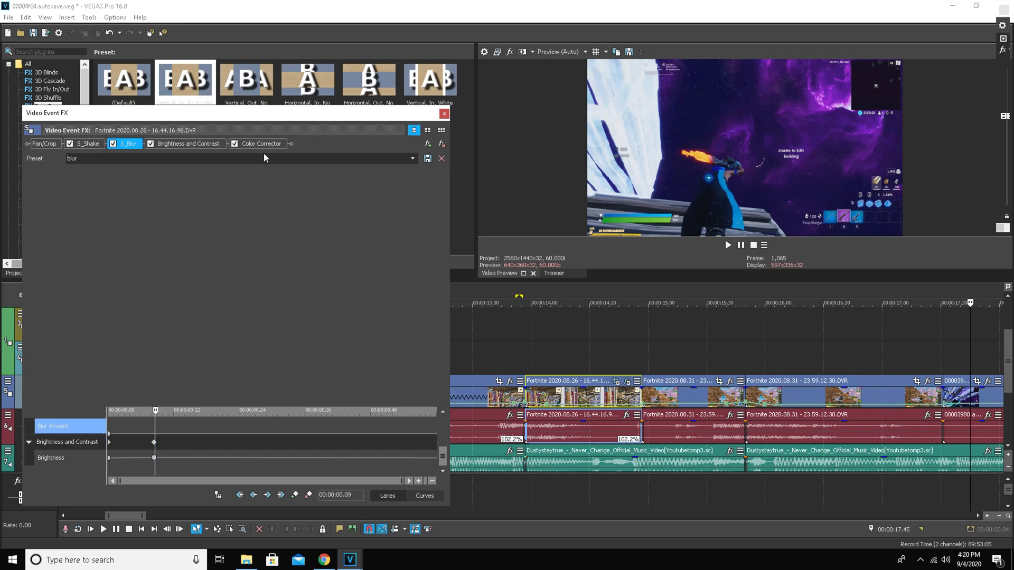
{"action": "left_click", "coordinate": [204, 144]}
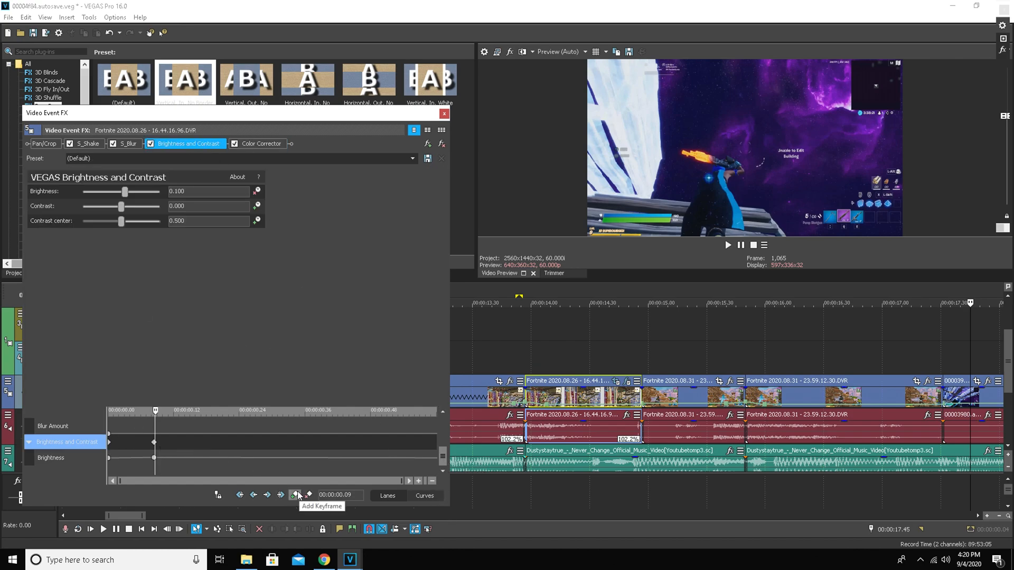
{"action": "left_click_drag", "start_coordinate": [156, 408], "coordinate": [84, 407]}
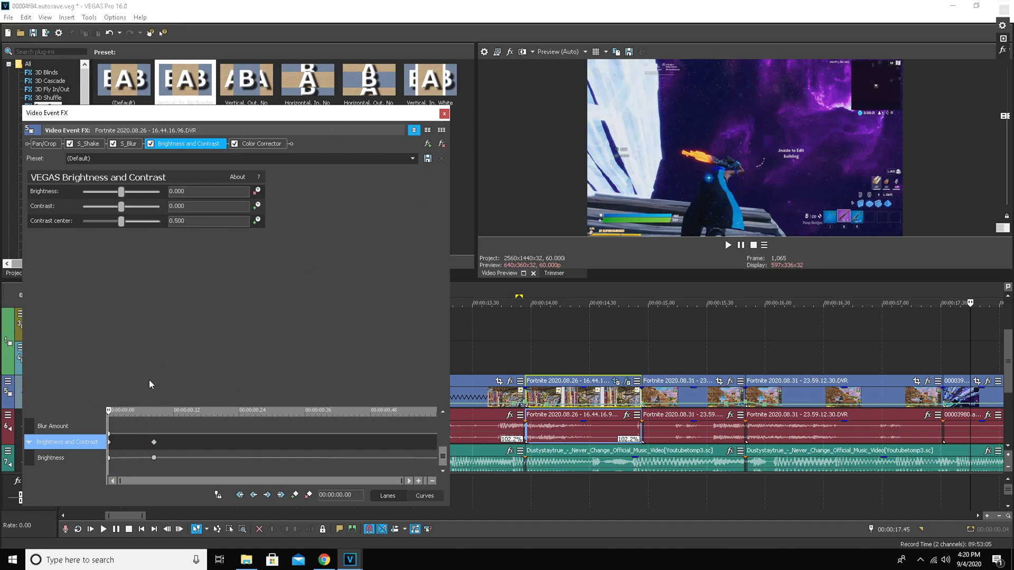
Step: Examine the clip's Color Corrector settings, from the low, mid and high colour wheels to the saturation, gamma, gain and offset values
{"action": "left_click", "coordinate": [262, 143]}
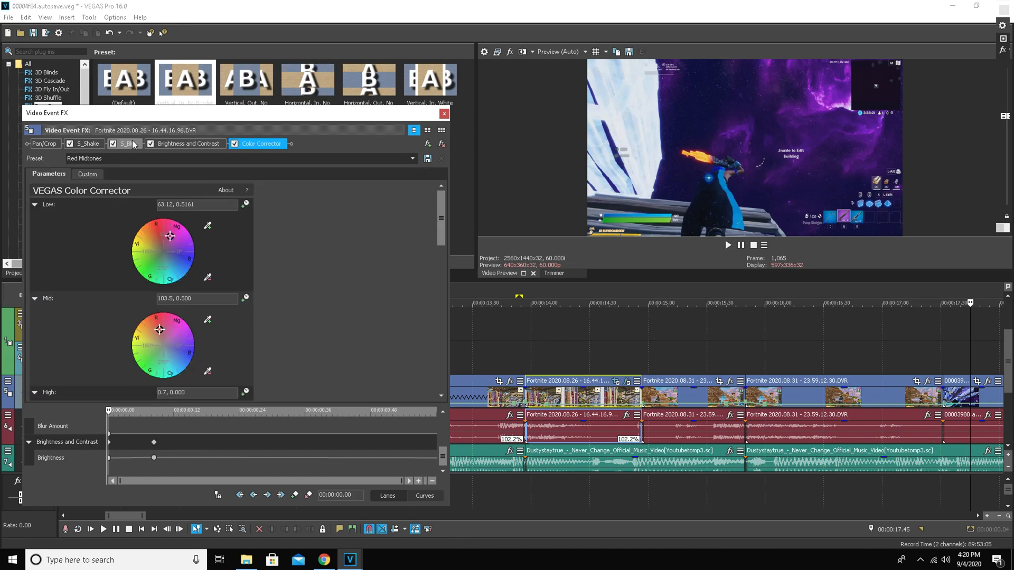
{"action": "scroll", "coordinate": [292, 317], "scroll_direction": "down", "scroll_amount": 4}
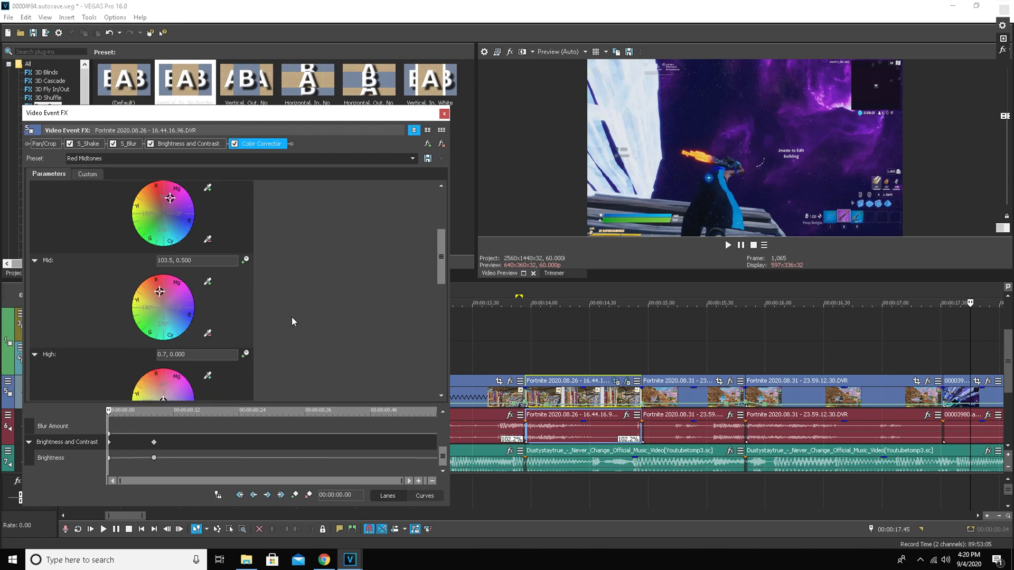
{"action": "scroll", "coordinate": [286, 364], "scroll_direction": "up", "scroll_amount": 4}
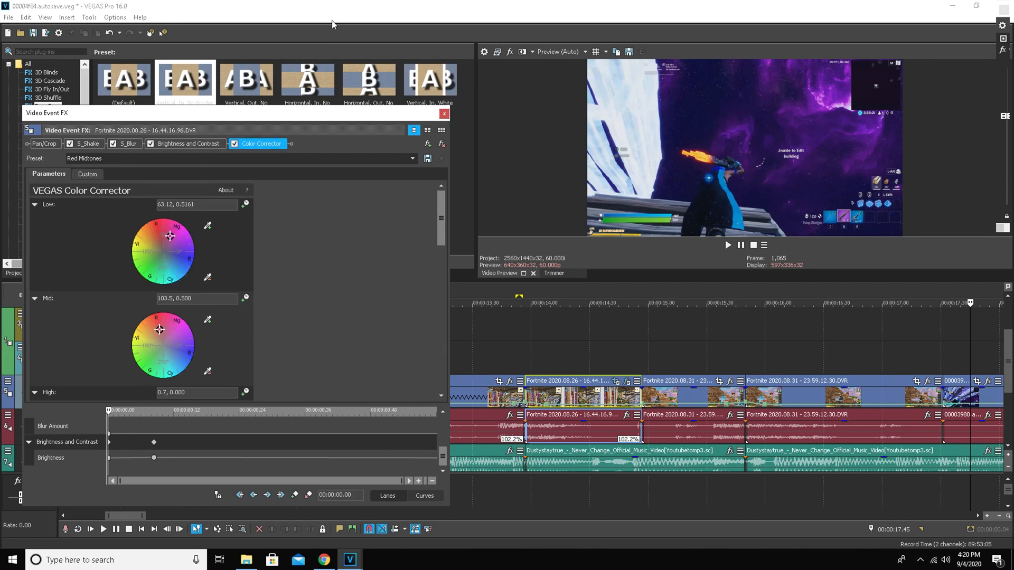
{"action": "scroll", "coordinate": [263, 261], "scroll_direction": "down", "scroll_amount": 4}
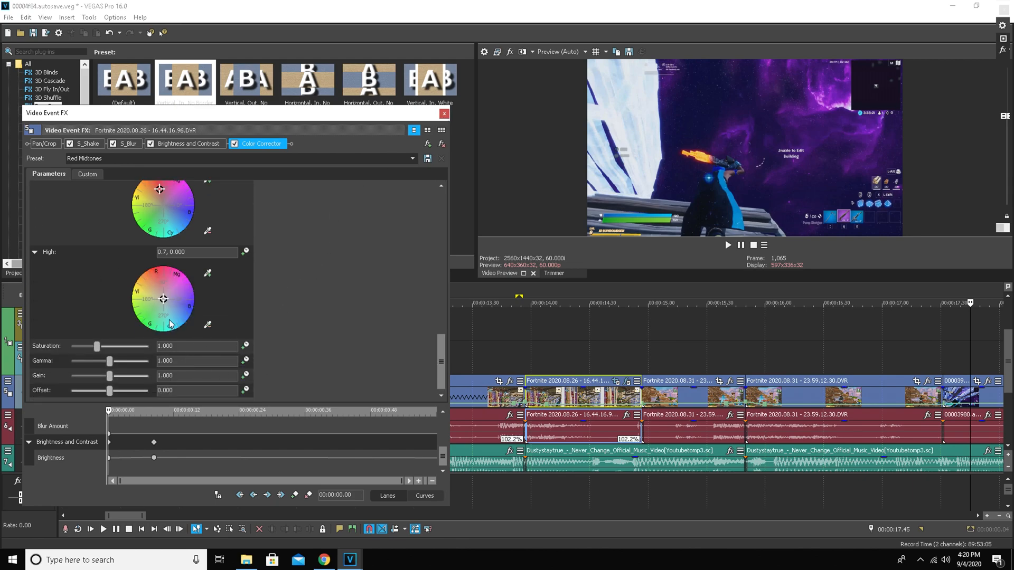
{"action": "scroll", "coordinate": [183, 374], "scroll_direction": "up", "scroll_amount": 1}
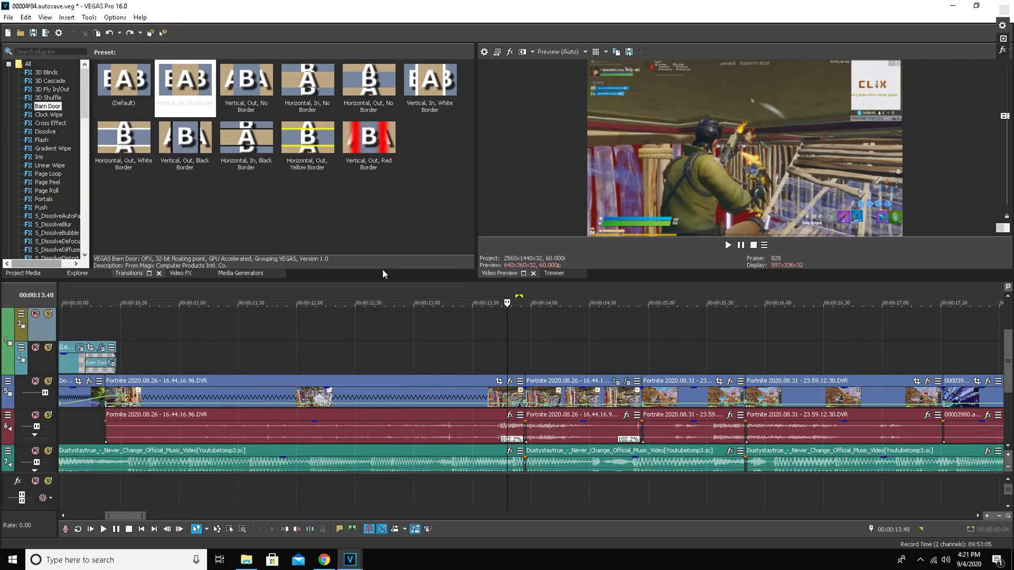
Step: Search the video effects for "color" and show the Color Corrector presets
{"action": "double_click", "coordinate": [187, 273]}
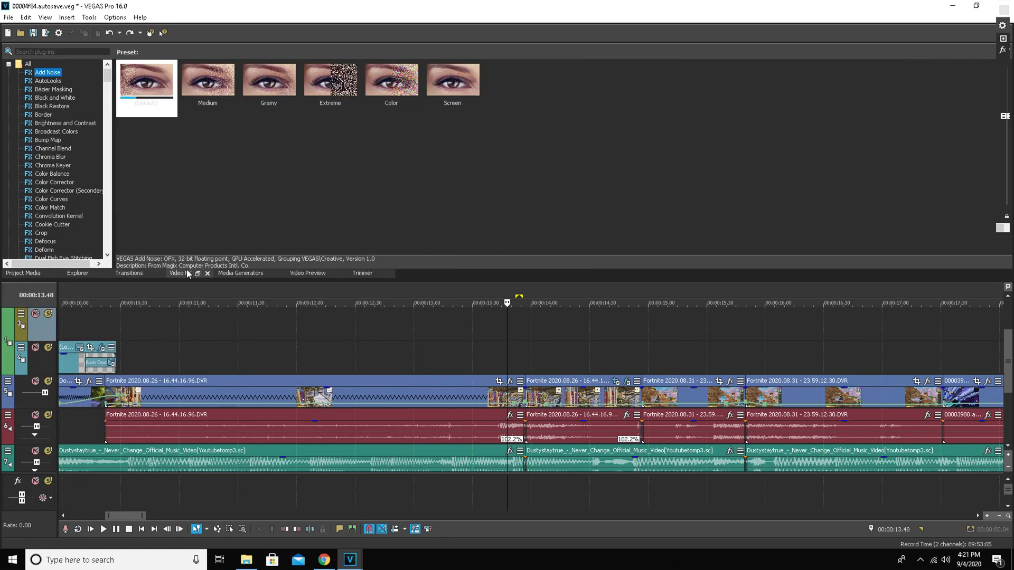
{"action": "left_click", "coordinate": [39, 52]}
{"action": "type", "text": "c"}
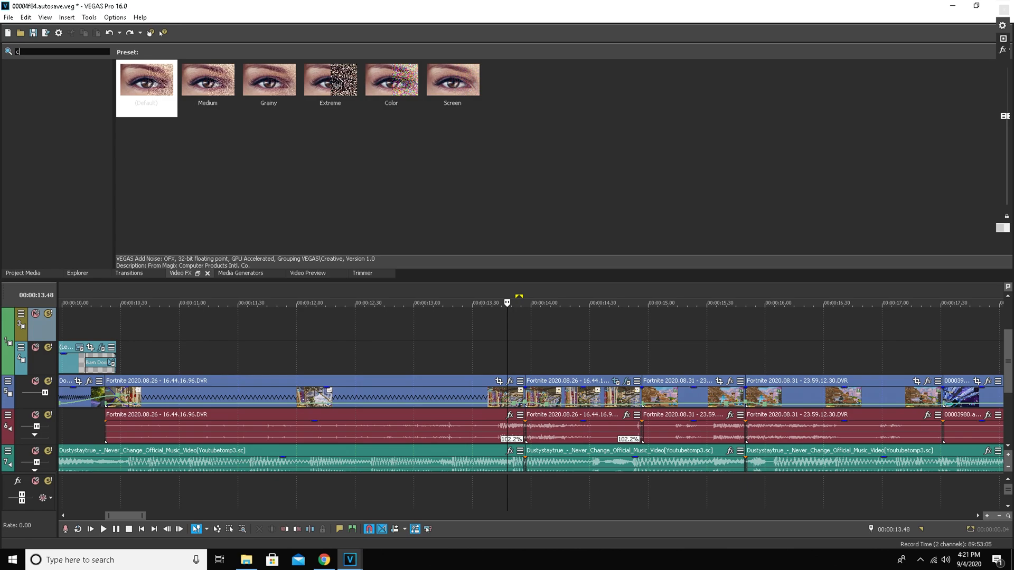
{"action": "type", "text": "olo"}
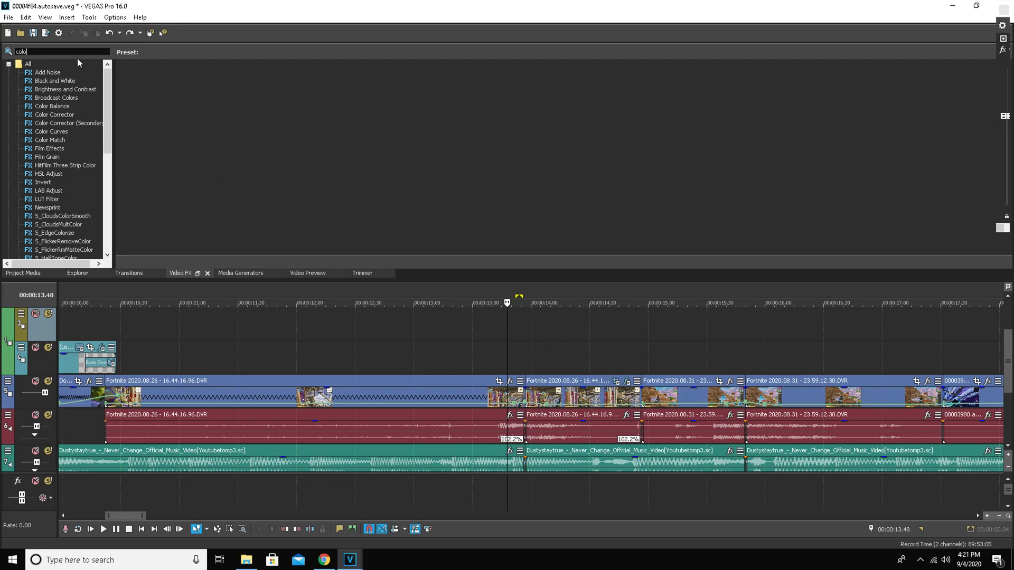
{"action": "type", "text": "r"}
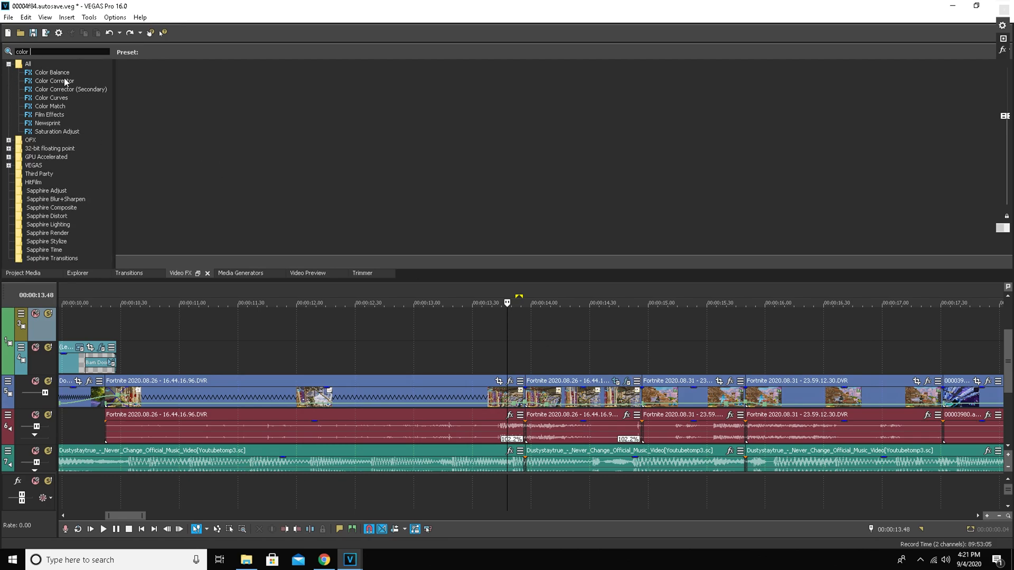
{"action": "left_click", "coordinate": [57, 81]}
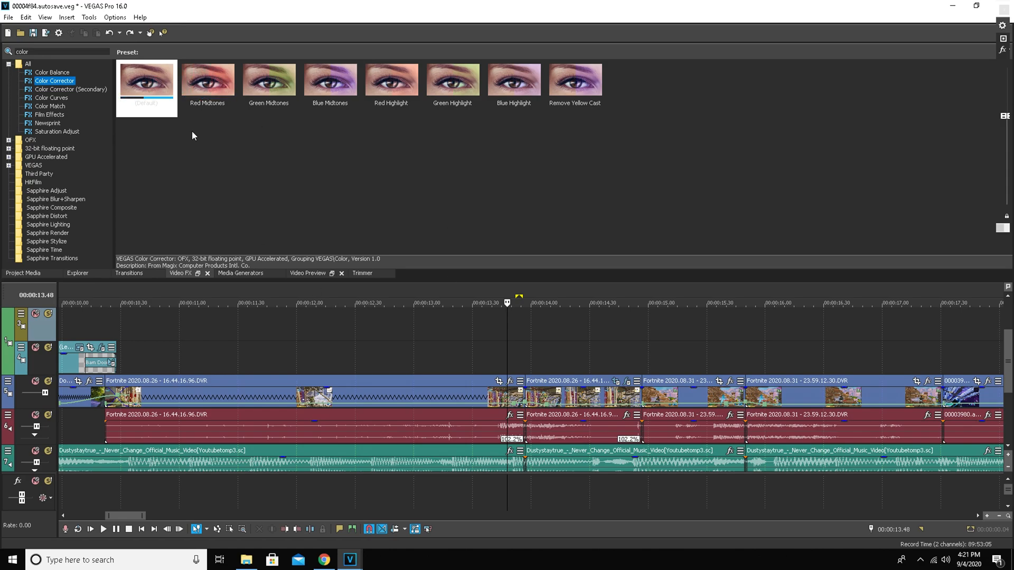
{"action": "left_click", "coordinate": [143, 100]}
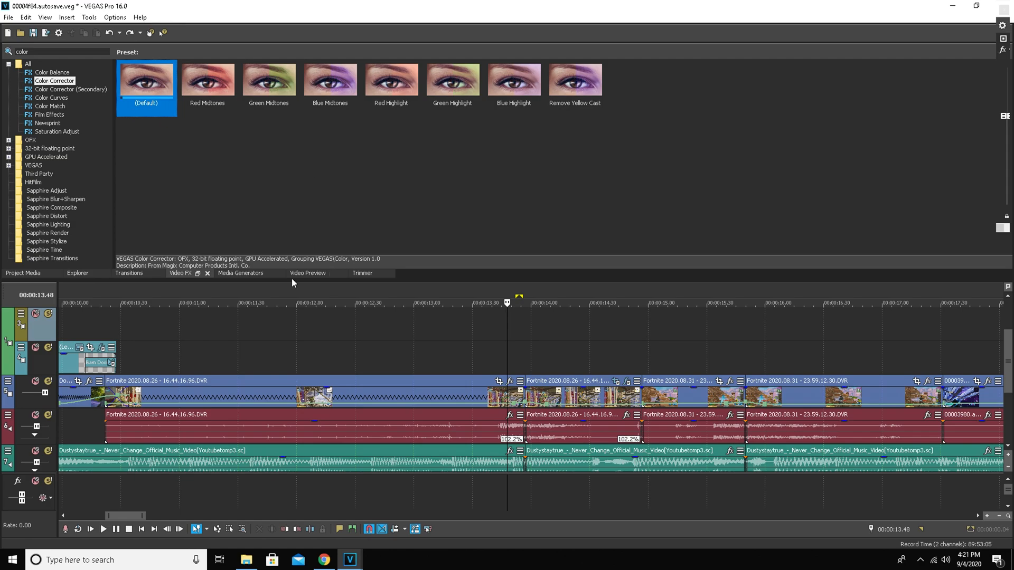
{"action": "left_click", "coordinate": [61, 82]}
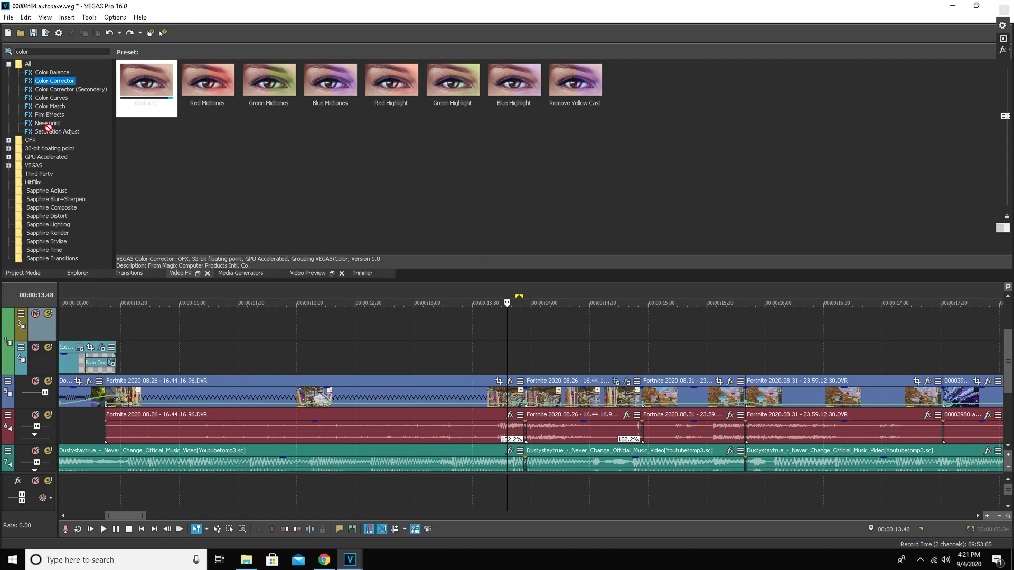
Step: Preview the montage across the split clips from about 00:00:13 to 00:00:17, including playback from the cut at 00:00:13.50
{"action": "left_click", "coordinate": [617, 361]}
{"action": "left_click_drag", "start_coordinate": [616, 337], "coordinate": [491, 312]}
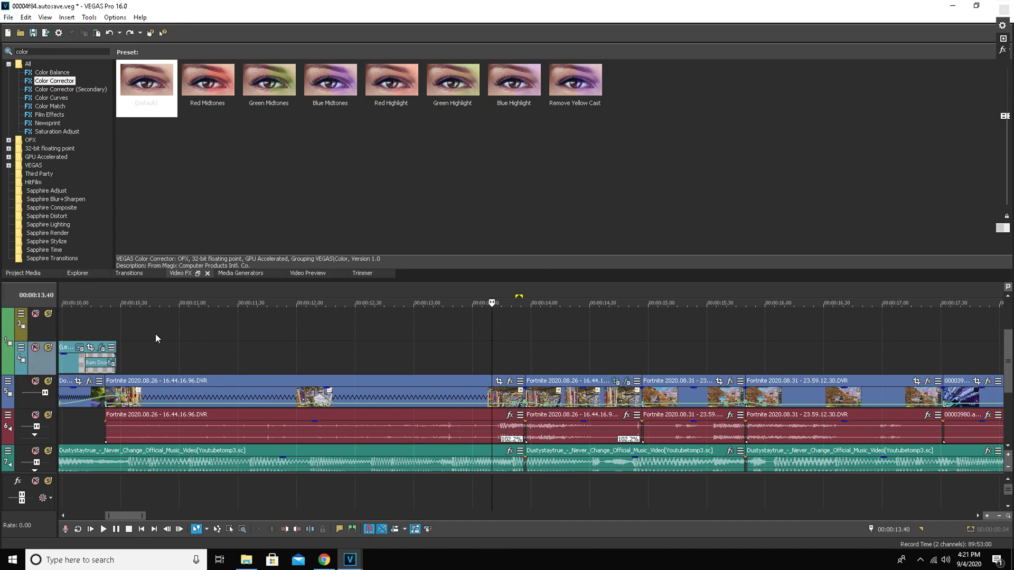
{"action": "left_click", "coordinate": [728, 245]}
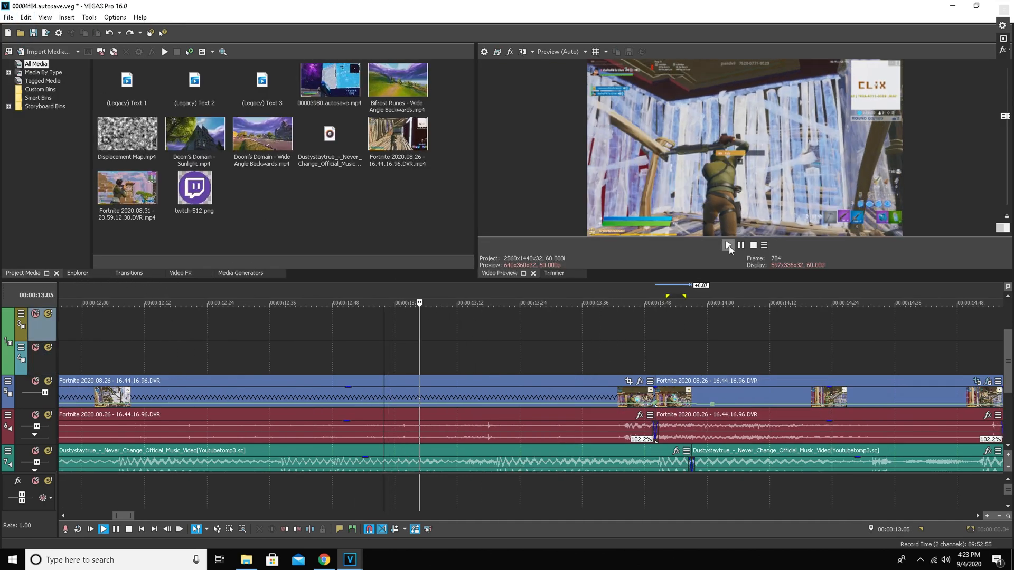
{"action": "left_click", "coordinate": [741, 245]}
{"action": "left_click", "coordinate": [609, 357]}
{"action": "left_click_drag", "start_coordinate": [608, 351], "coordinate": [657, 342]}
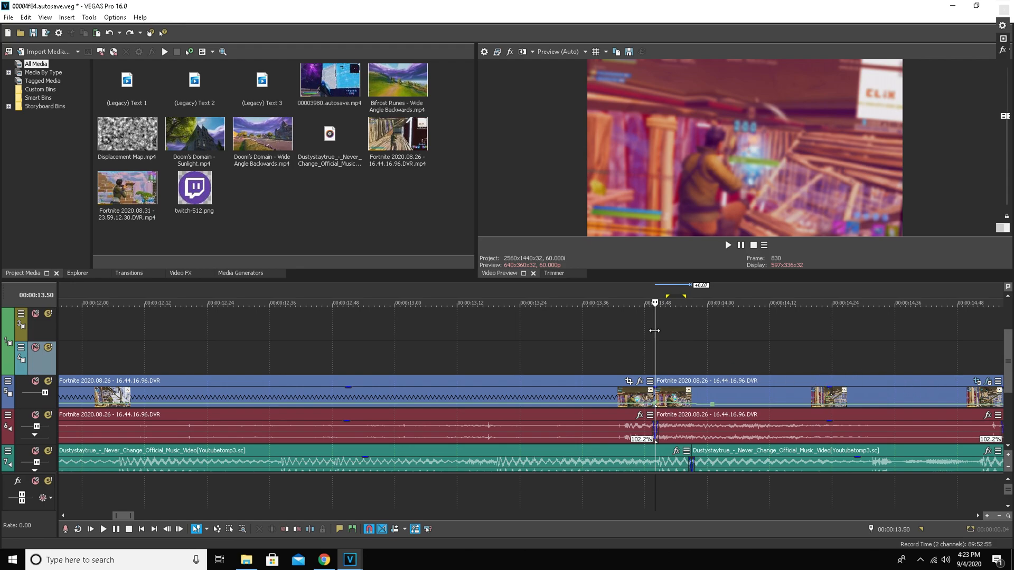
{"action": "left_click", "coordinate": [727, 245]}
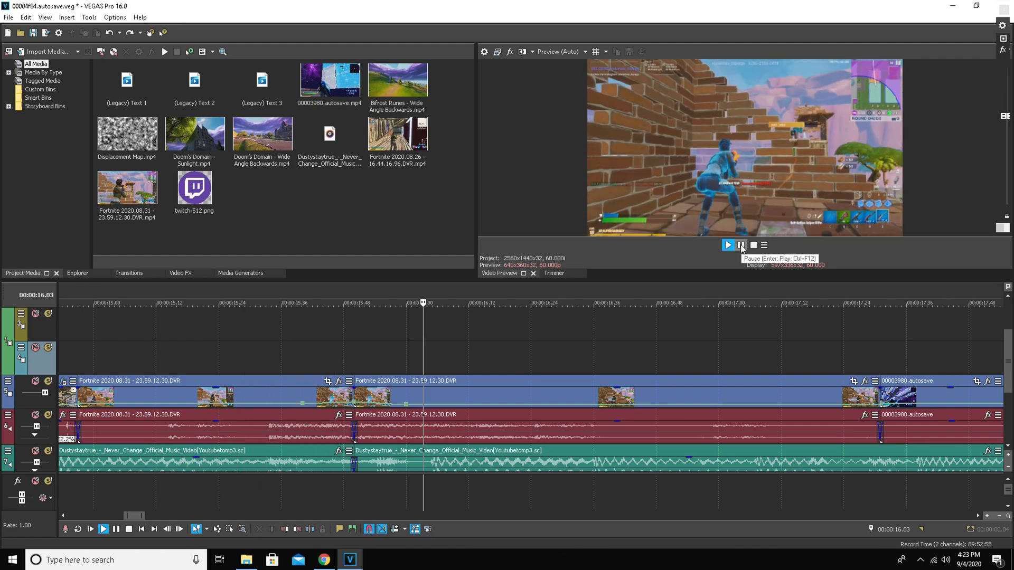
{"action": "left_click", "coordinate": [741, 246]}
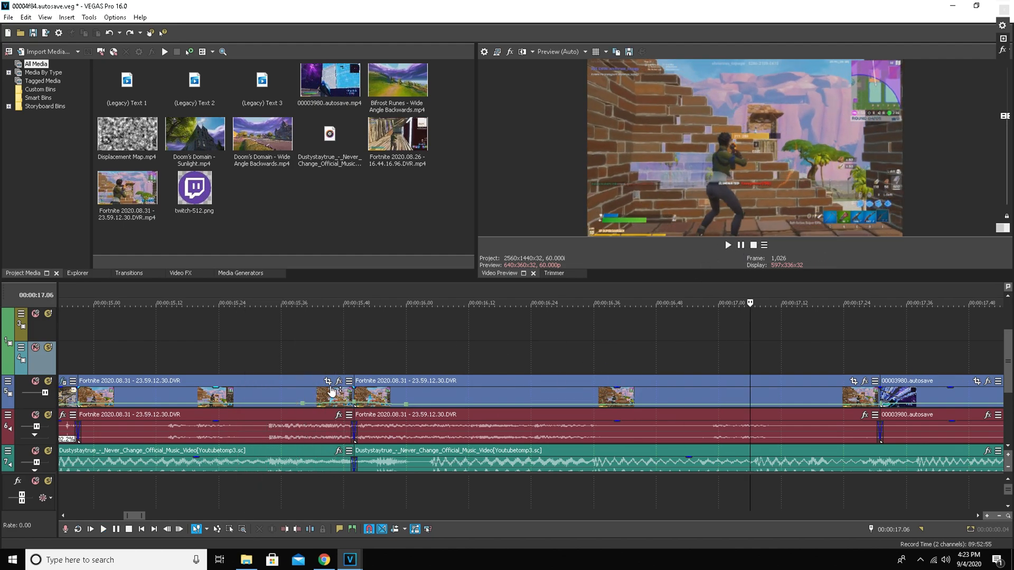
{"action": "left_click", "coordinate": [203, 334]}
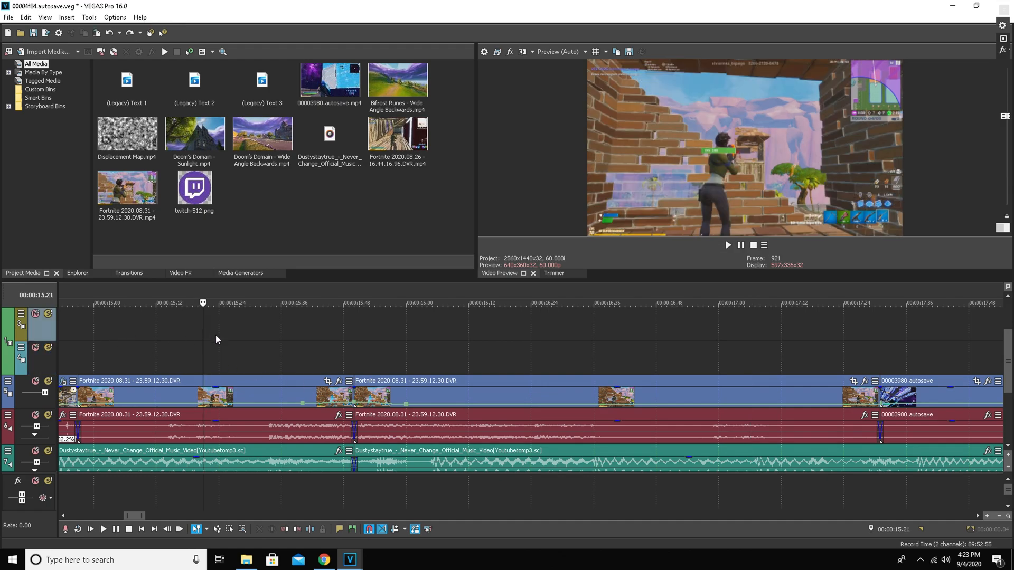
Step: Copy the shake-and-blur video clip that starts at 00:00:13.50, the second of the Fortnite 2020.08.26 clips
{"action": "scroll", "coordinate": [275, 335], "scroll_direction": "down", "scroll_amount": 3}
{"action": "left_click", "coordinate": [397, 325]}
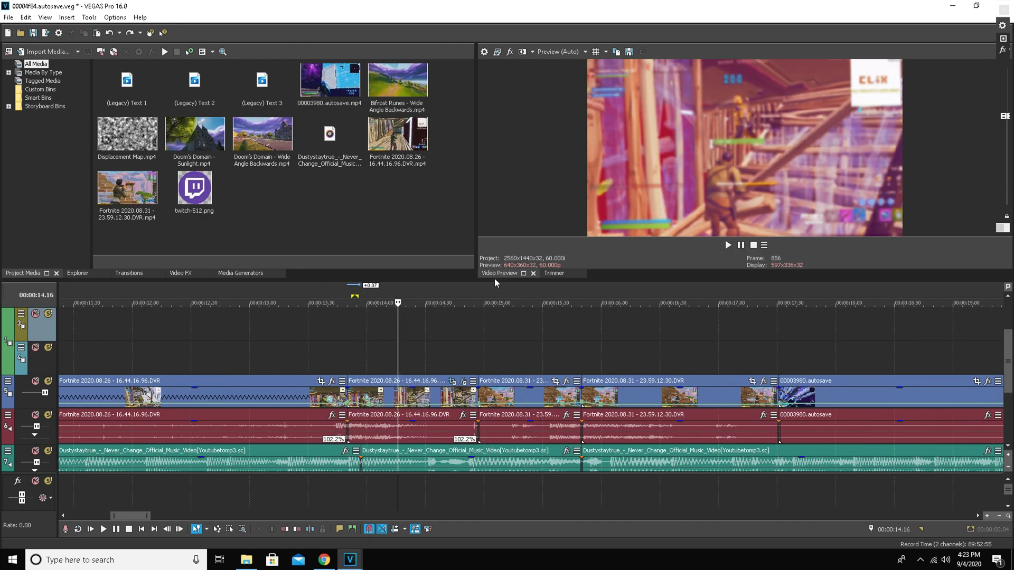
{"action": "right_click", "coordinate": [438, 398]}
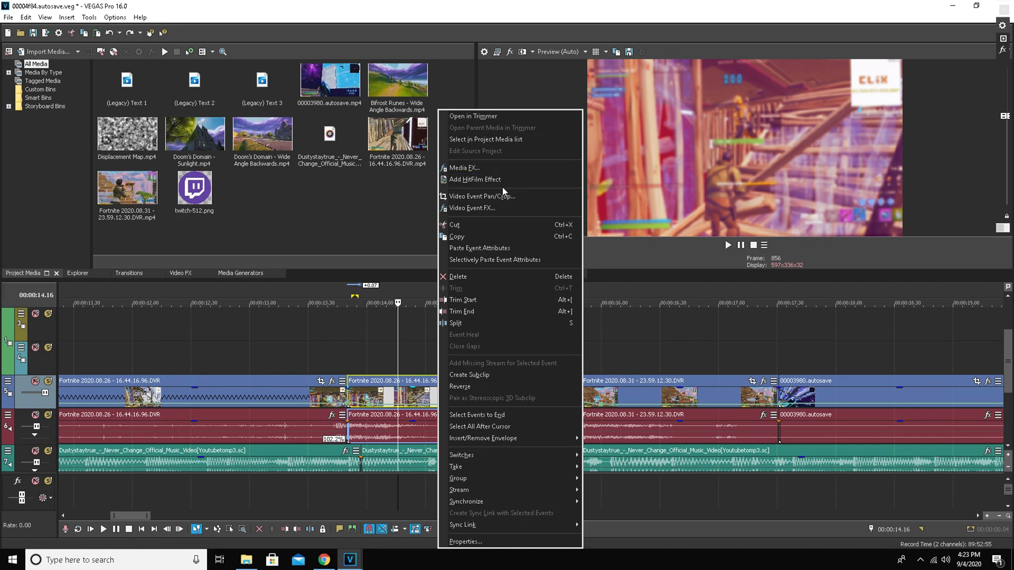
{"action": "left_click", "coordinate": [487, 235]}
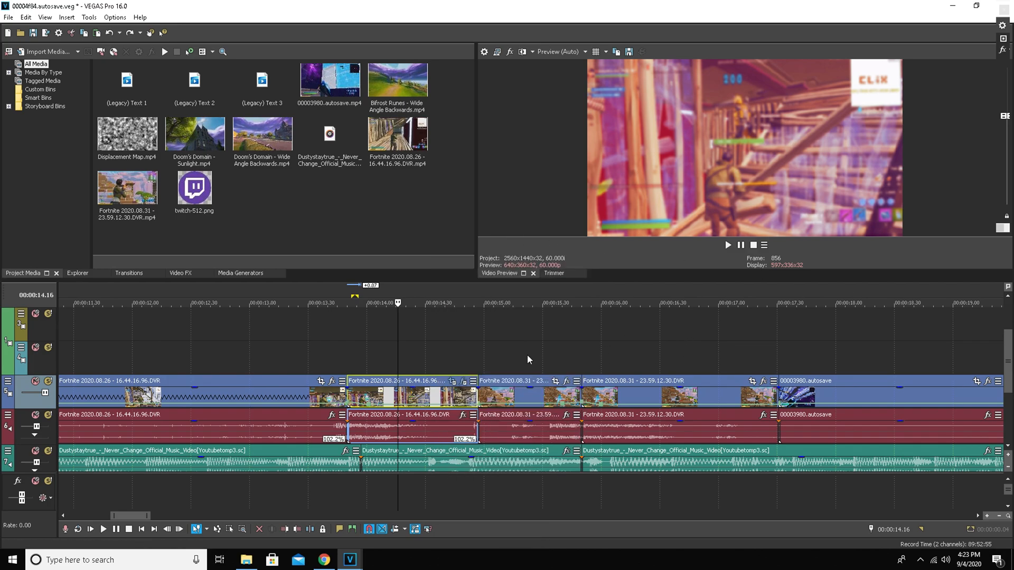
Step: Paste the copied clip's event attributes onto the second Fortnite 2020.08.31 clip, which starts at 00:00:15.50
{"action": "right_click", "coordinate": [561, 392]}
{"action": "left_click", "coordinate": [790, 336]}
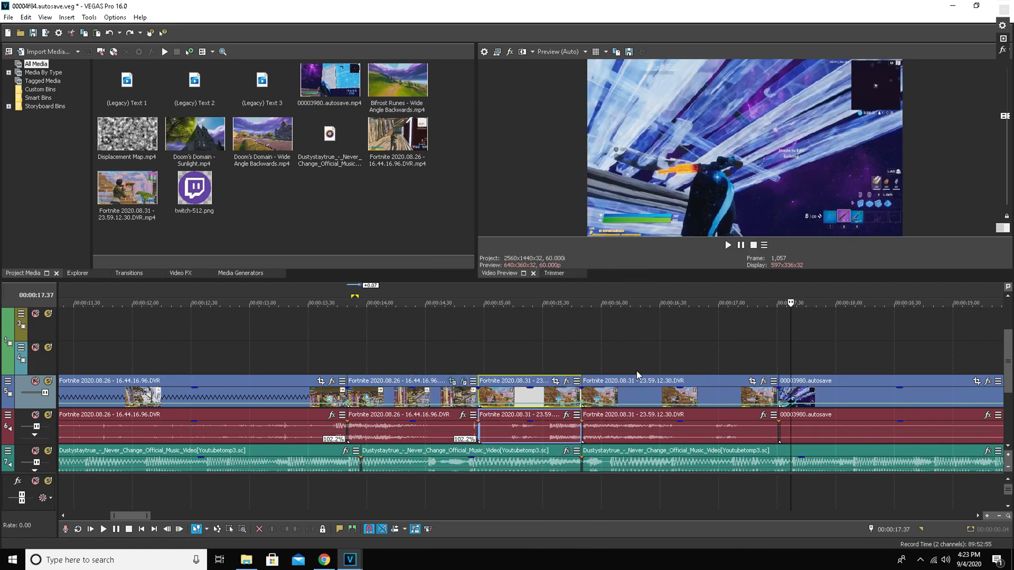
{"action": "left_click", "coordinate": [605, 397]}
{"action": "right_click", "coordinate": [633, 400]}
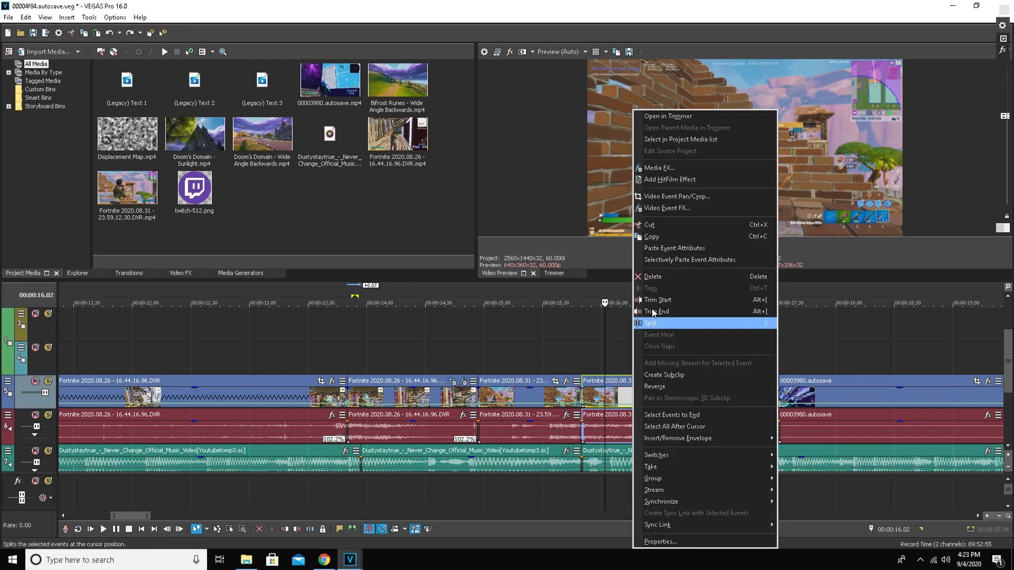
{"action": "left_click", "coordinate": [706, 248]}
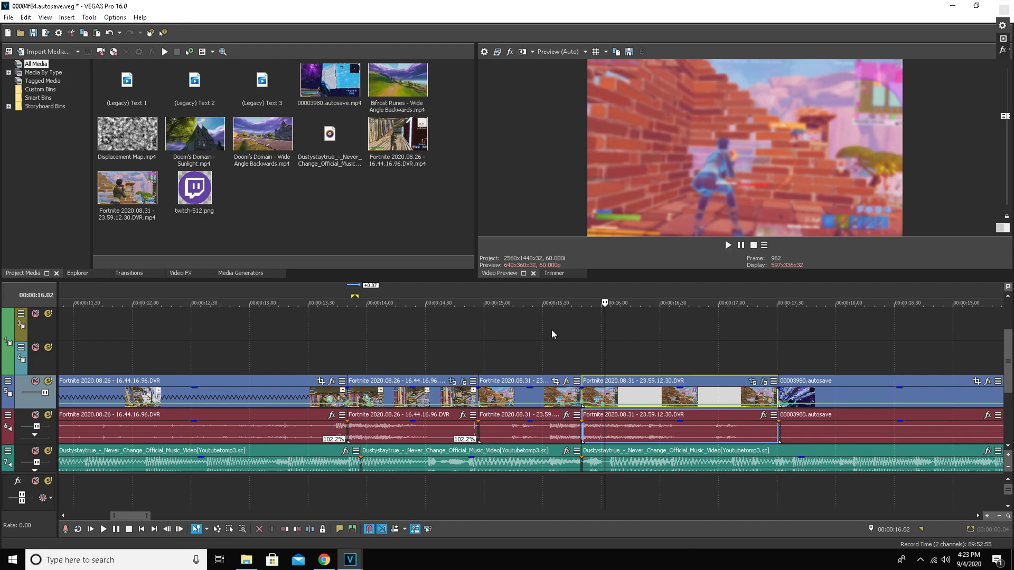
Step: Preview the pasted effects across the cut at 00:00:15.50 and compare them with the source clip at 00:00:14.02
{"action": "left_click", "coordinate": [533, 333]}
{"action": "left_click", "coordinate": [728, 245]}
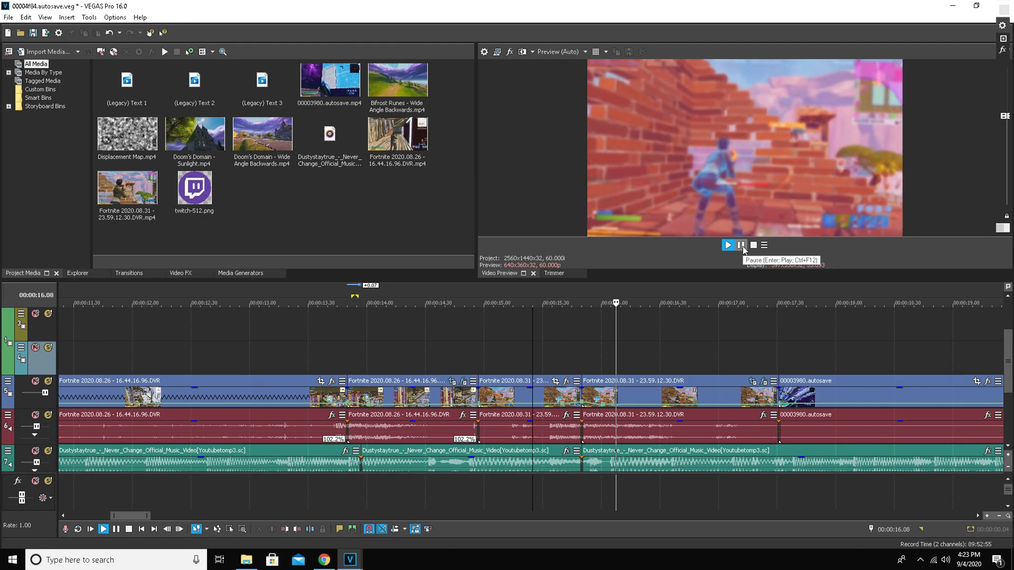
{"action": "left_click", "coordinate": [740, 245]}
{"action": "left_click", "coordinate": [571, 360]}
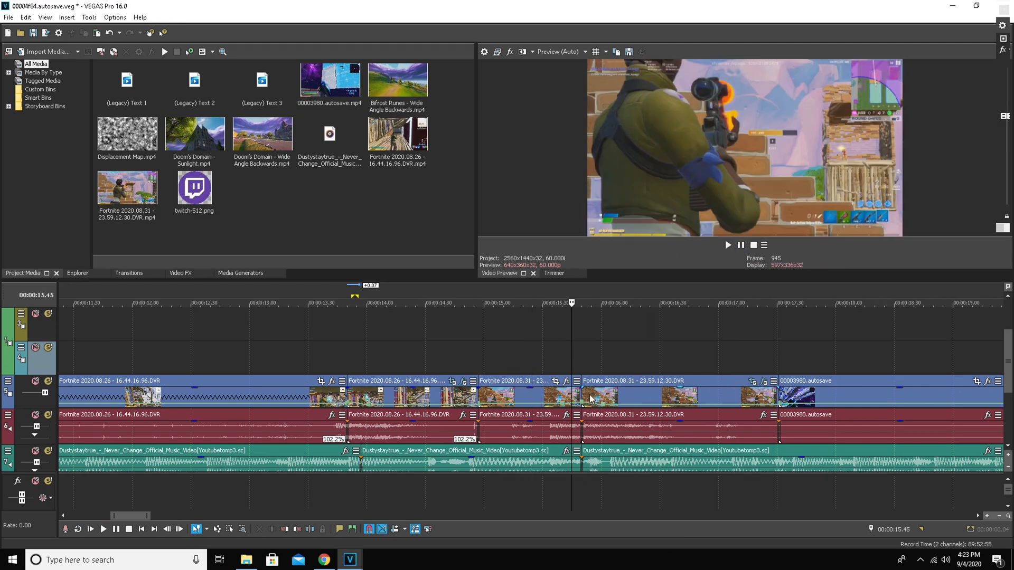
{"action": "left_click", "coordinate": [368, 333]}
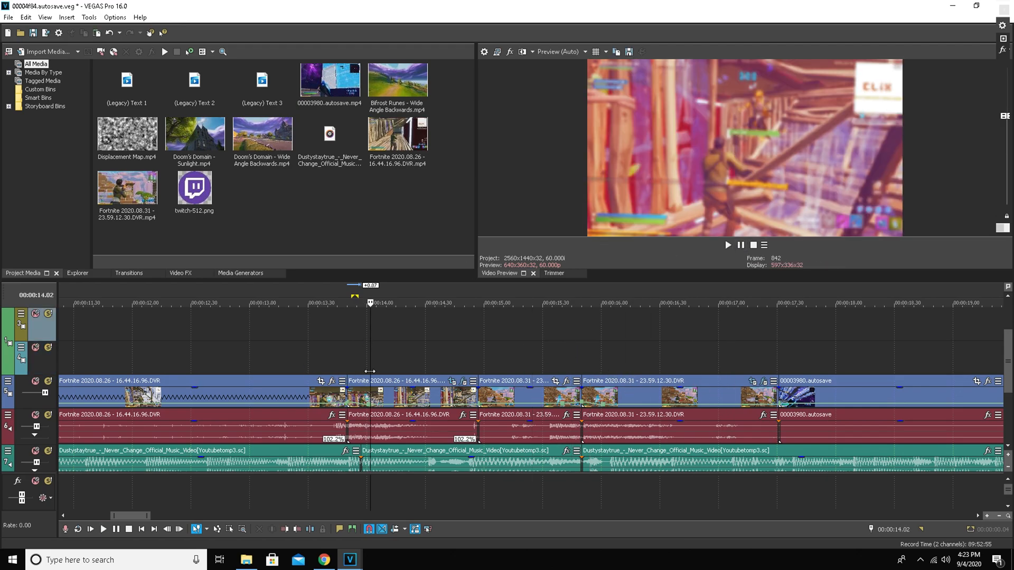
Step: Copy the second Fortnite 2020.08.26 clip, starting at 00:00:13.50, once more as the source of the shake and blur effects
{"action": "right_click", "coordinate": [406, 393]}
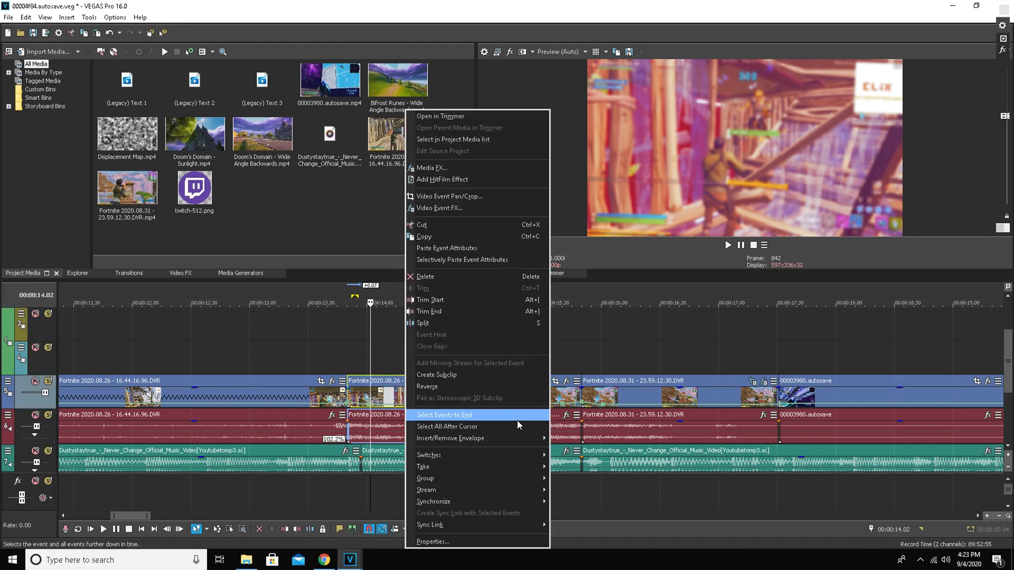
{"action": "mouse_move", "coordinate": [522, 438]}
{"action": "left_click", "coordinate": [564, 439]}
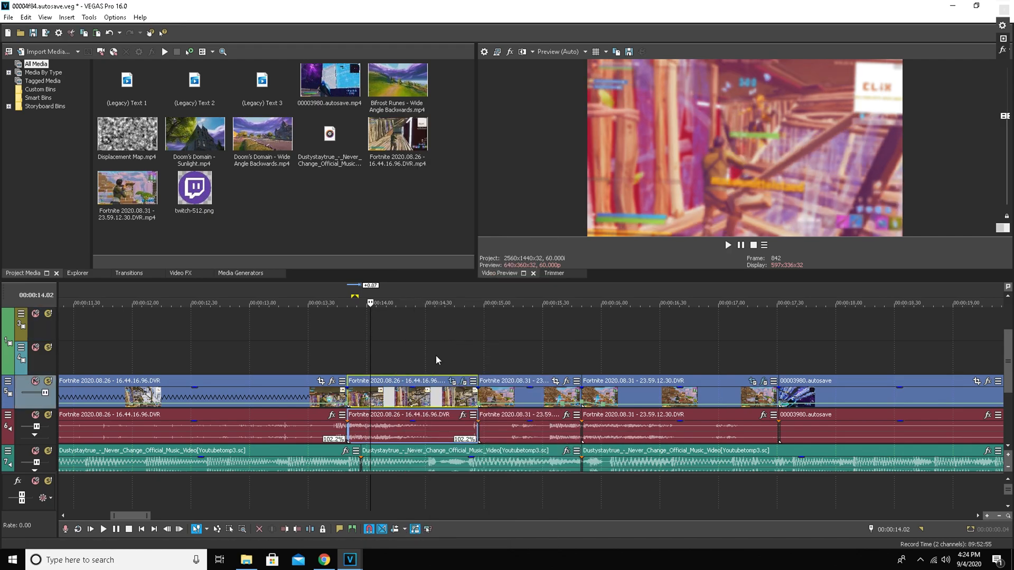
{"action": "right_click", "coordinate": [430, 399]}
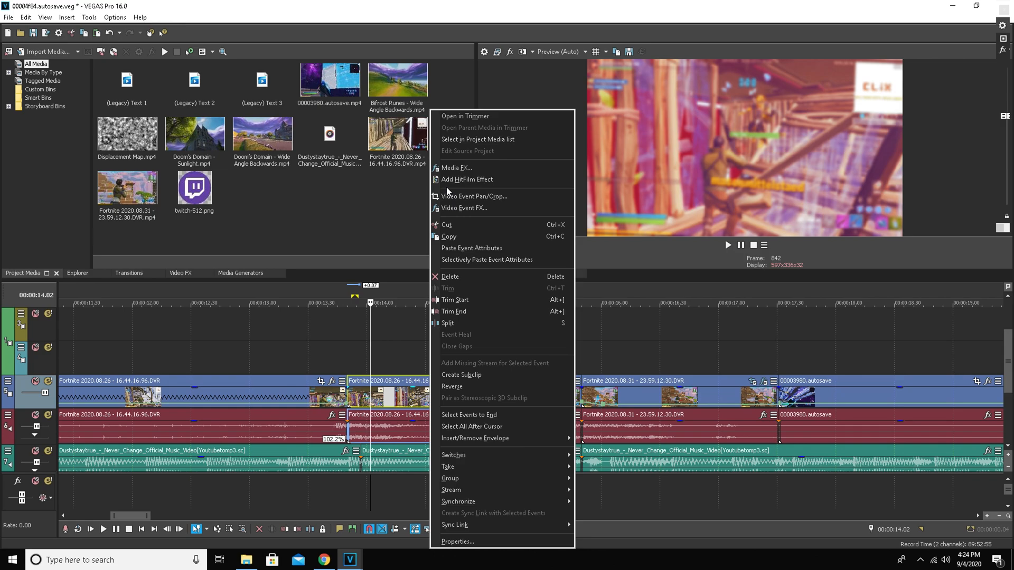
{"action": "left_click", "coordinate": [488, 239]}
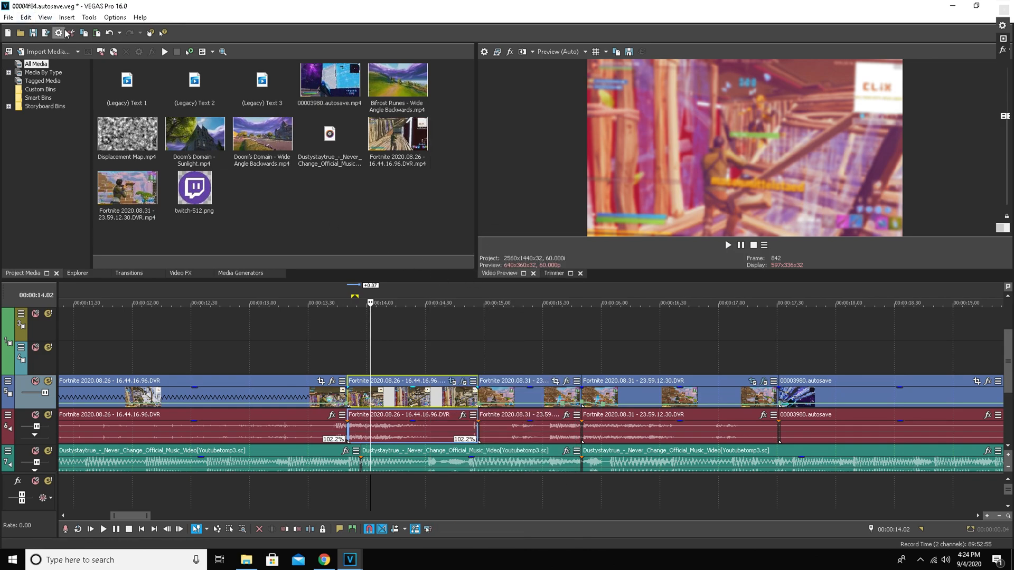
{"action": "left_click", "coordinate": [108, 34]}
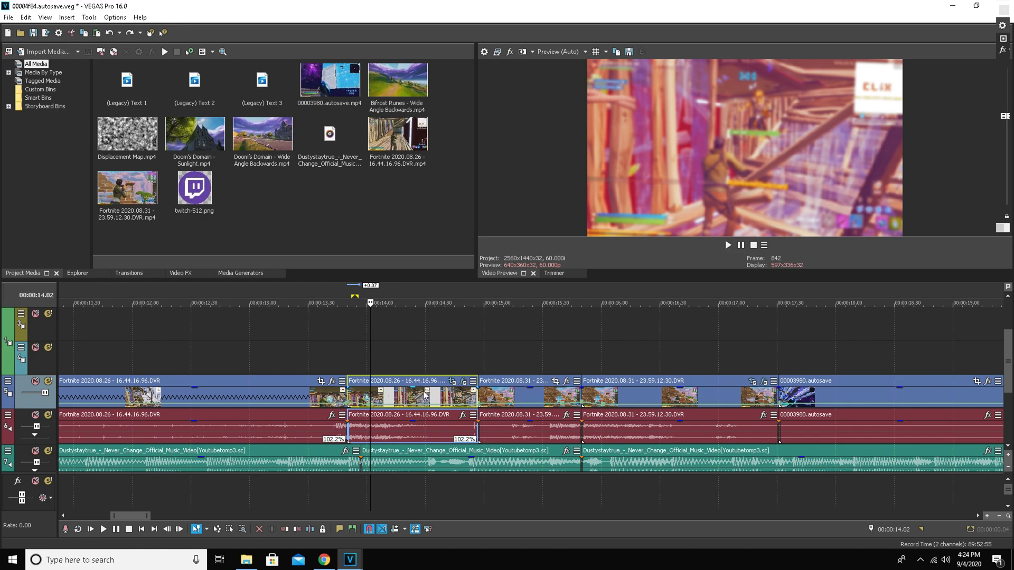
Step: Remove the Color Corrector effect from the second Fortnite 2020.08.31 clip and close its effect settings
{"action": "left_click", "coordinate": [516, 349]}
{"action": "left_click", "coordinate": [666, 364]}
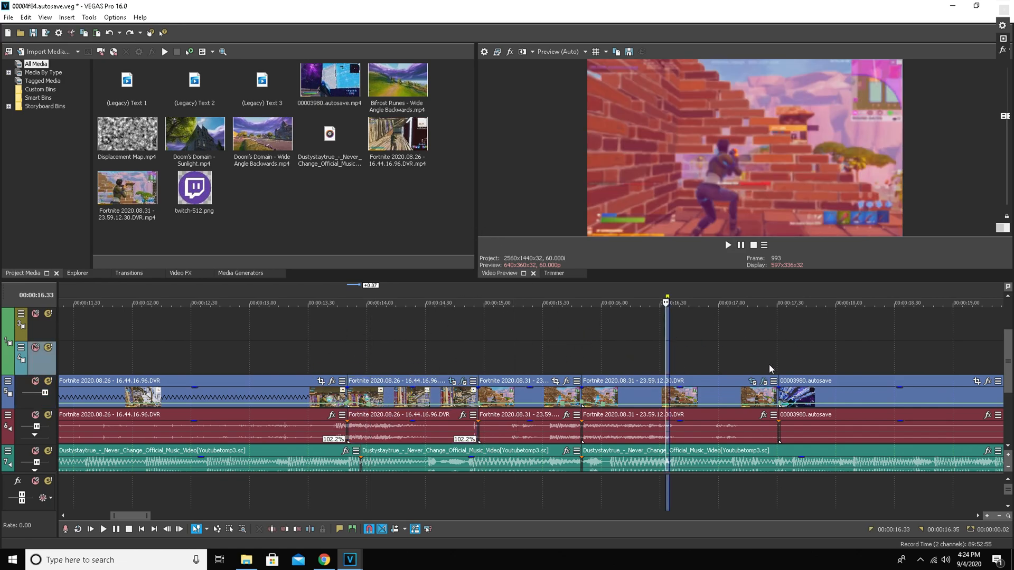
{"action": "left_click", "coordinate": [753, 363]}
{"action": "left_click", "coordinate": [763, 381]}
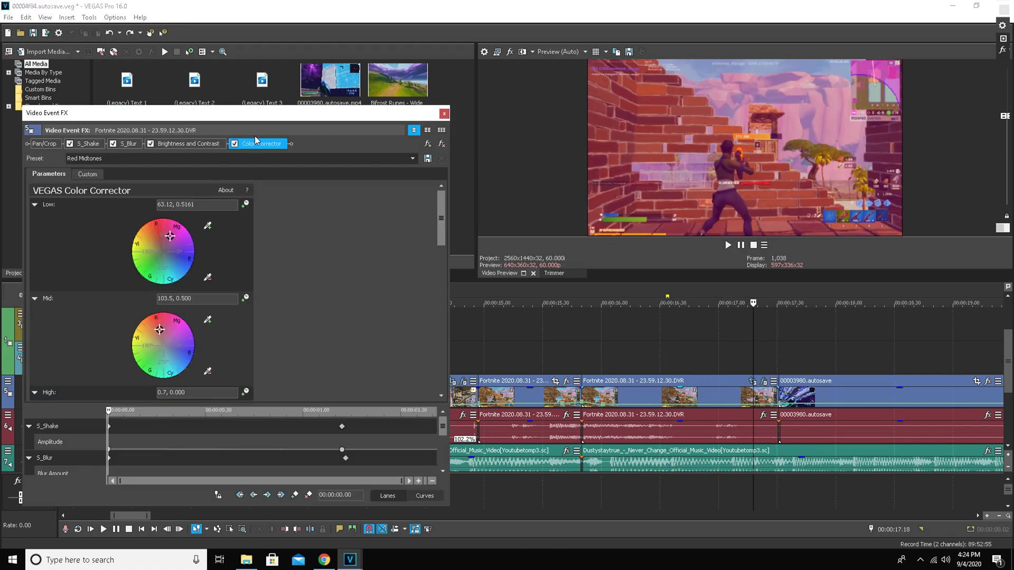
{"action": "left_click", "coordinate": [441, 144]}
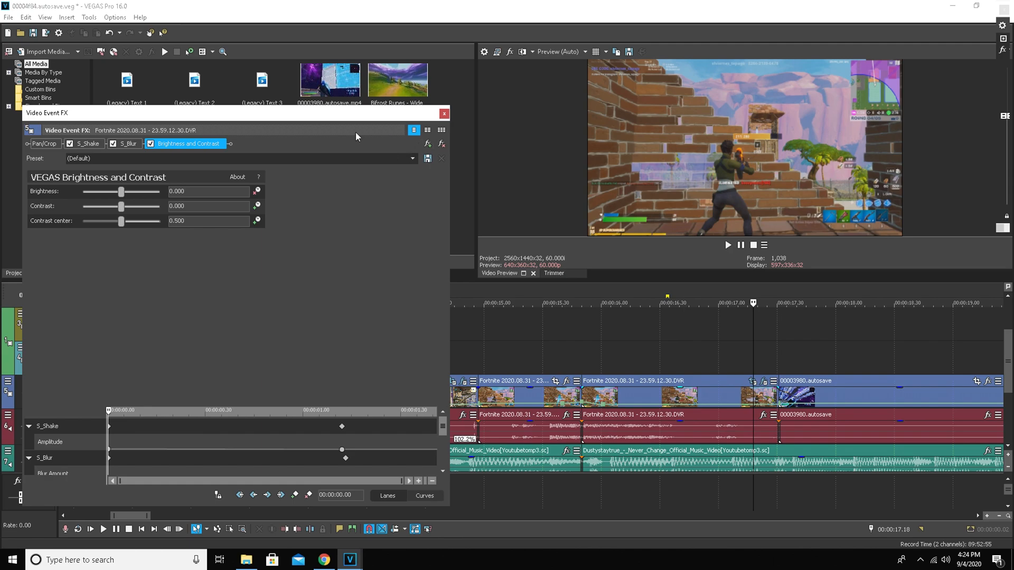
{"action": "left_click", "coordinate": [444, 112]}
Step: Play the montage from 00:00:15.38 to about 00:00:18.52 and scrub the second Fortnite 2020.08.31 clip from 00:00:15.50 to 00:00:16.36
{"action": "left_click", "coordinate": [559, 343]}
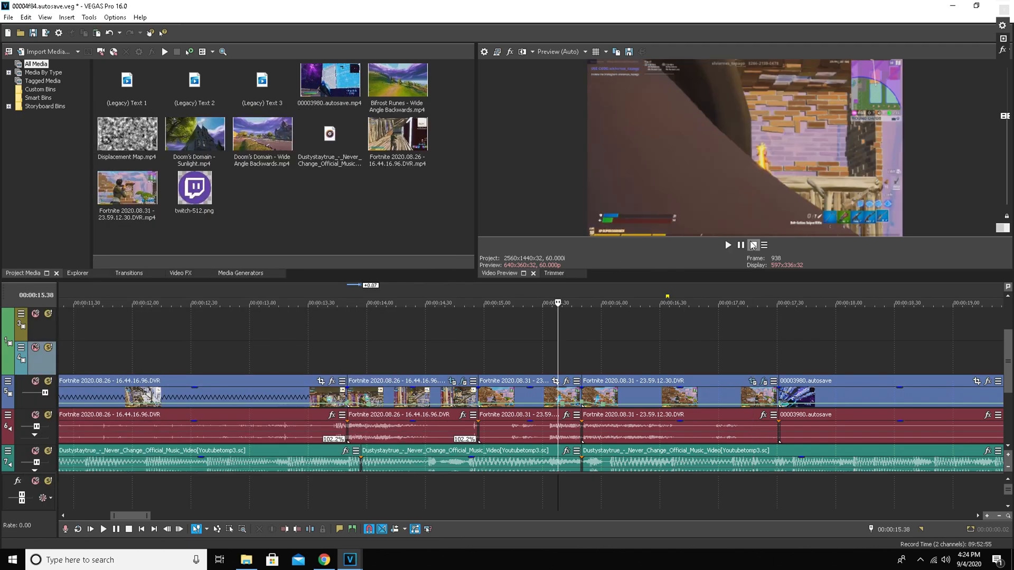
{"action": "left_click", "coordinate": [727, 245]}
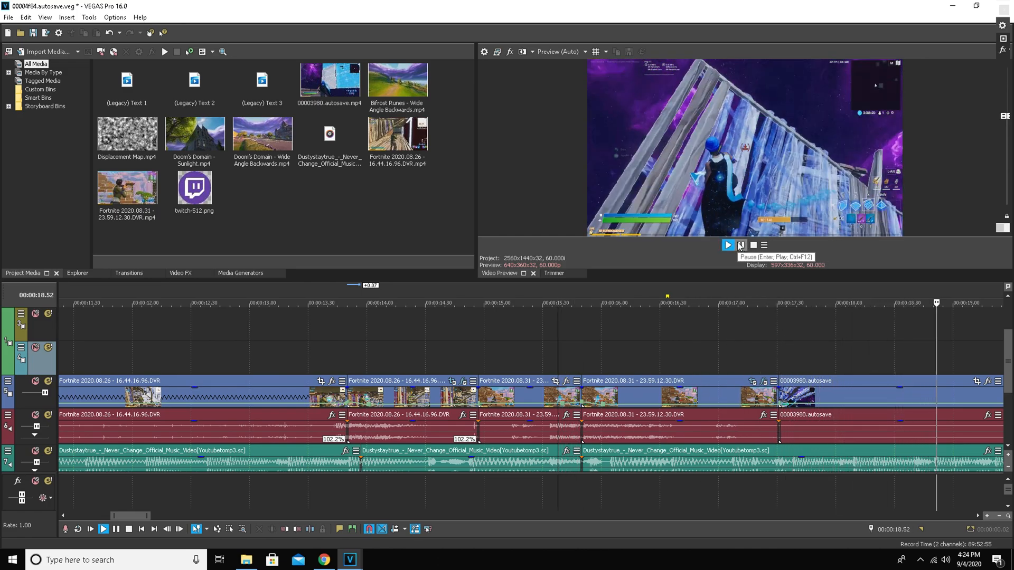
{"action": "left_click", "coordinate": [740, 245]}
{"action": "left_click", "coordinate": [600, 335]}
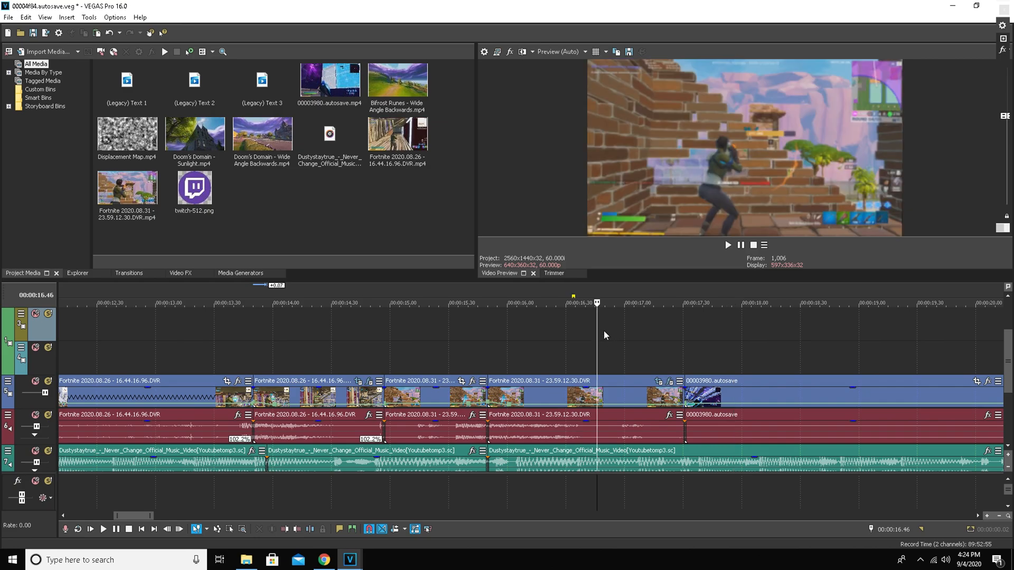
{"action": "left_click", "coordinate": [577, 330]}
{"action": "left_click_drag", "start_coordinate": [561, 330], "coordinate": [485, 314]}
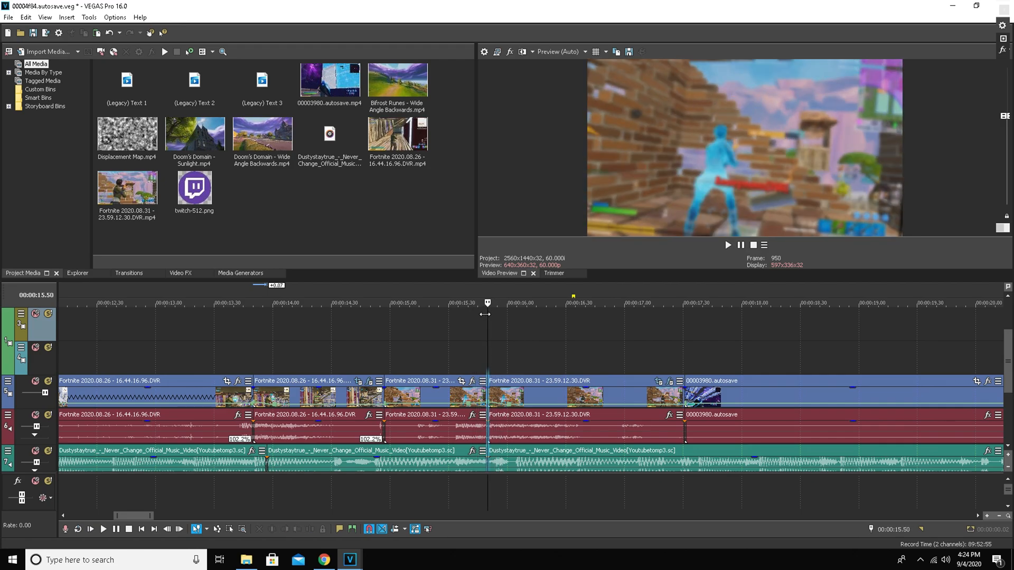
{"action": "left_click_drag", "start_coordinate": [486, 313], "coordinate": [577, 302]}
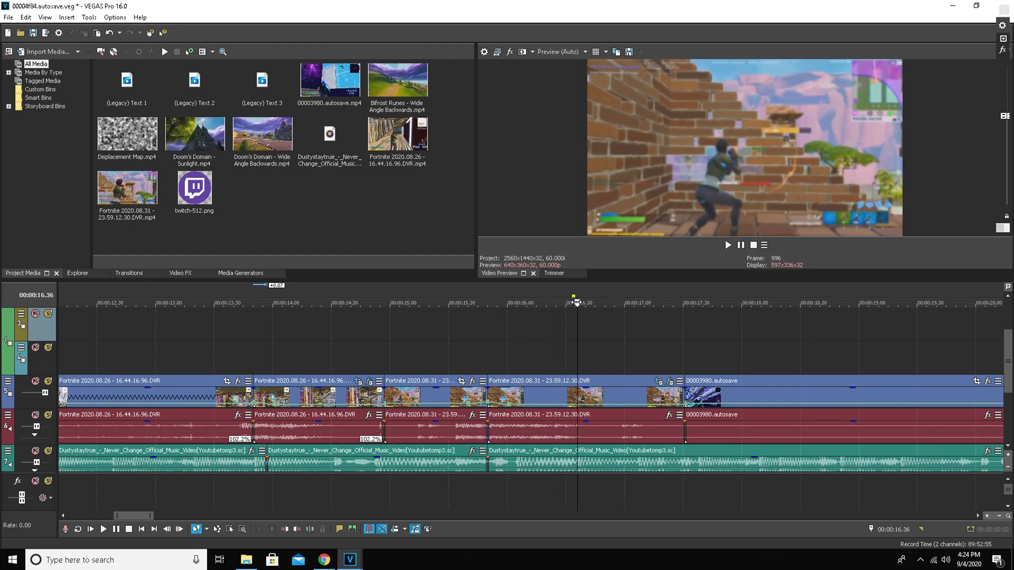
Step: Add an S_Shake keyframe at 00:00:00.30 in the second Fortnite 2020.08.31 clip's effects and preview from near the cut at 00:00:15.50
{"action": "left_click", "coordinate": [671, 381]}
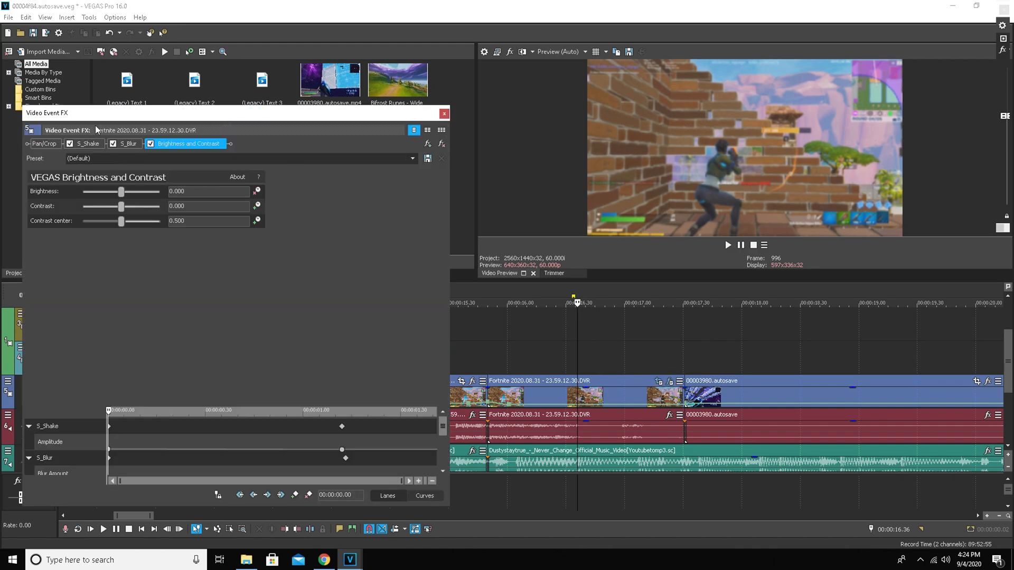
{"action": "left_click", "coordinate": [127, 147]}
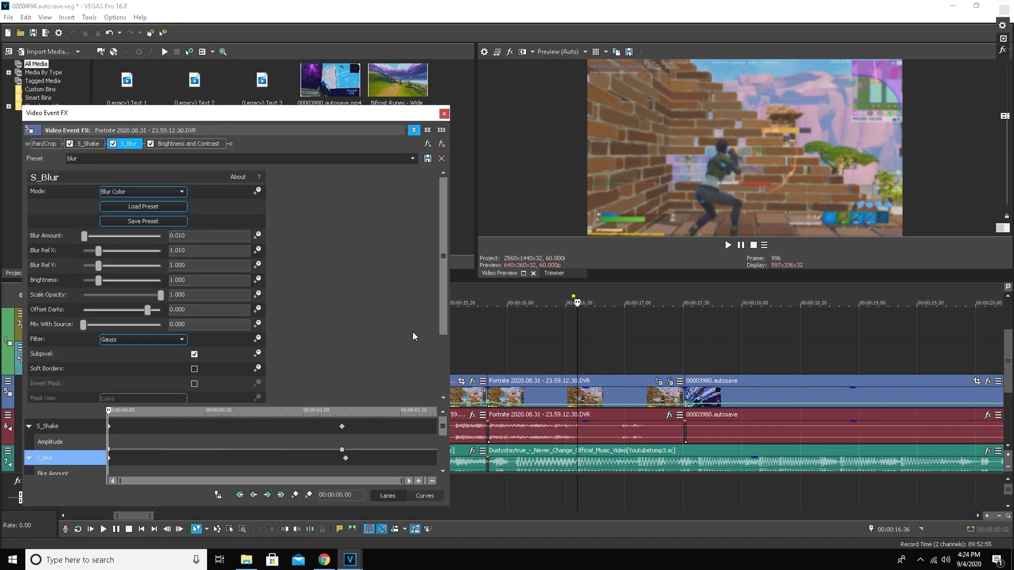
{"action": "left_click", "coordinate": [205, 426]}
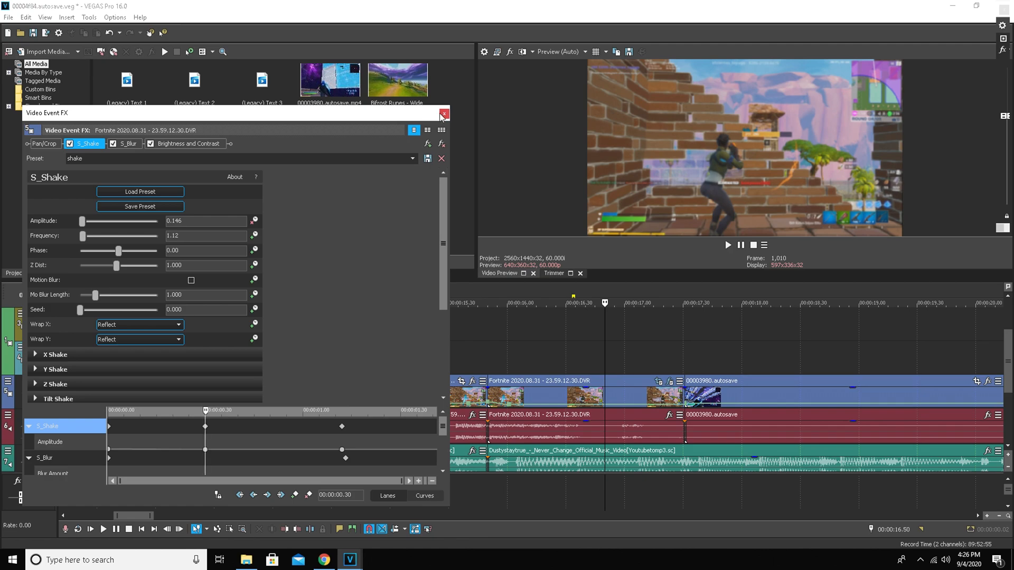
{"action": "left_click", "coordinate": [308, 494]}
{"action": "left_click", "coordinate": [444, 114]}
{"action": "left_click", "coordinate": [481, 348]}
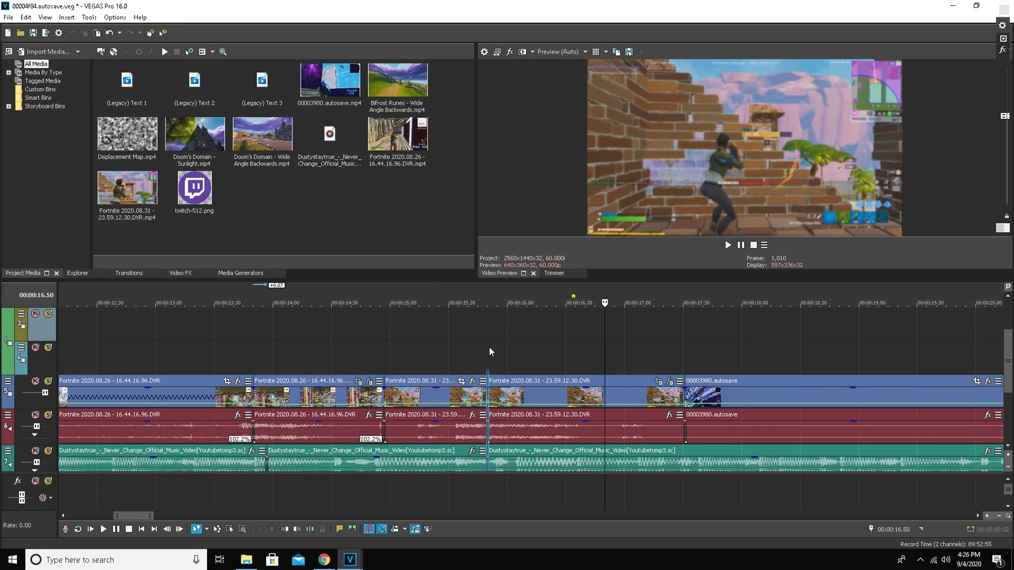
{"action": "left_click", "coordinate": [728, 244]}
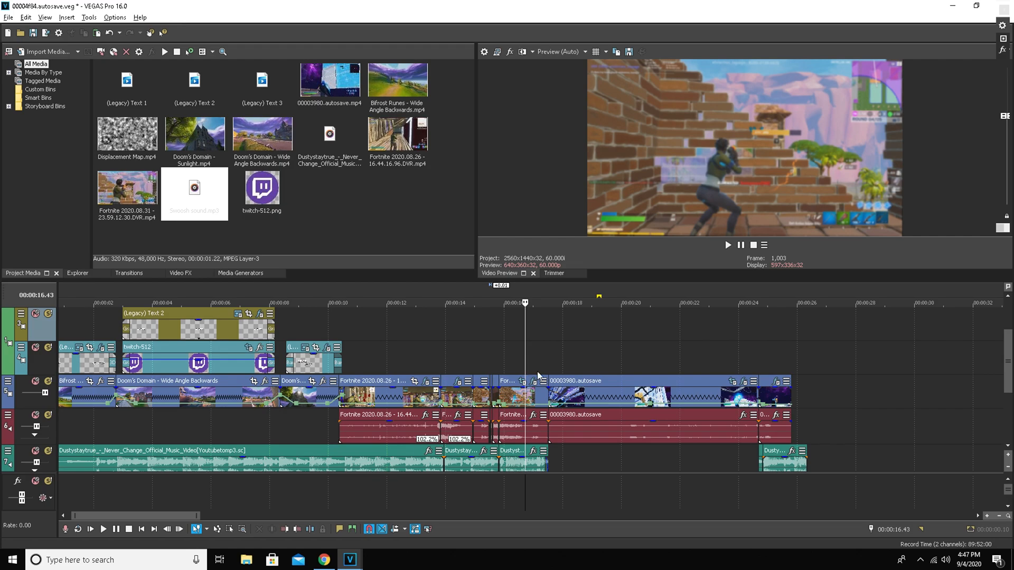
Step: Extend the second Fortnite 2020.08.26 clip over the clip that follows at 00:00:14.57, making a 0:21 crossfade
{"action": "left_click_drag", "start_coordinate": [549, 396], "coordinate": [554, 393]}
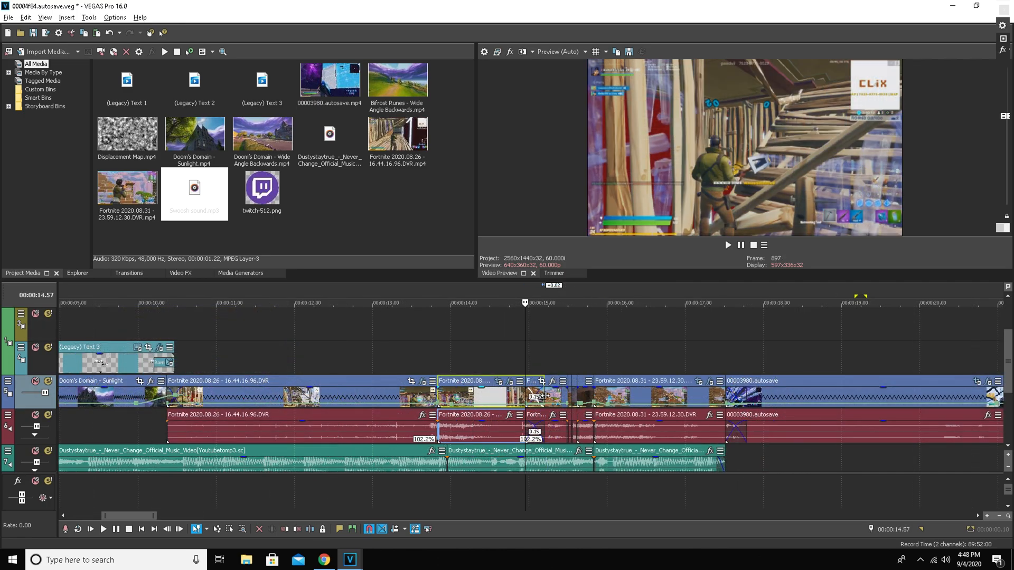
{"action": "left_click_drag", "start_coordinate": [544, 393], "coordinate": [554, 394]}
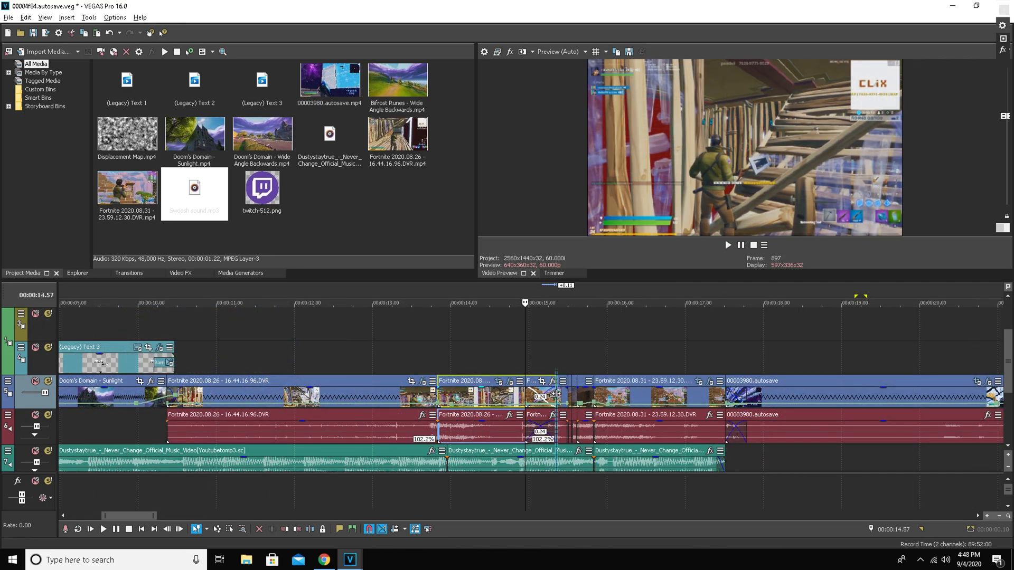
{"action": "left_click_drag", "start_coordinate": [554, 393], "coordinate": [551, 393]}
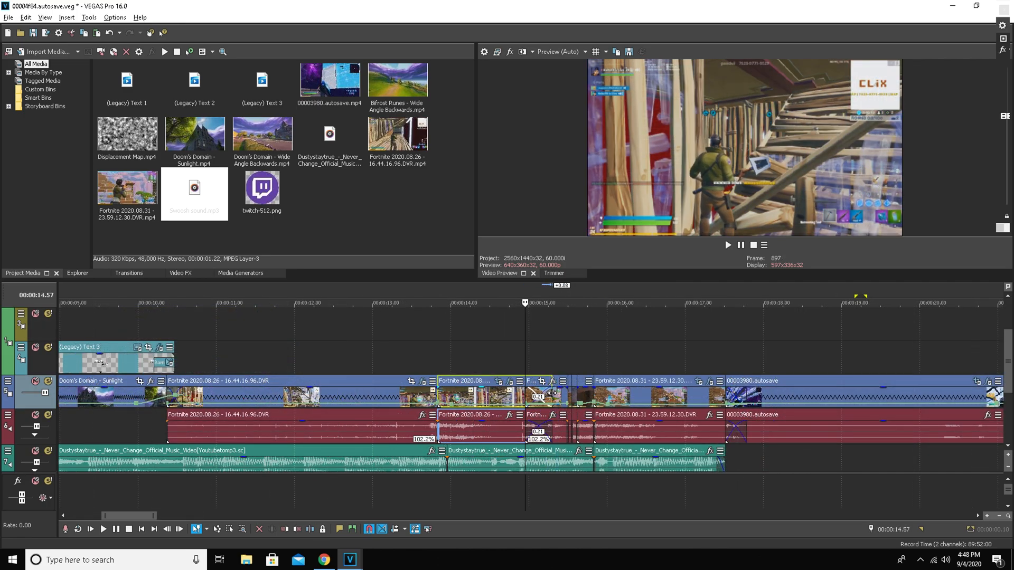
Step: Preview the crossfade near 00:00:14.57 and continue playback to about 00:00:18.51
{"action": "left_click", "coordinate": [512, 354]}
{"action": "left_click", "coordinate": [727, 245]}
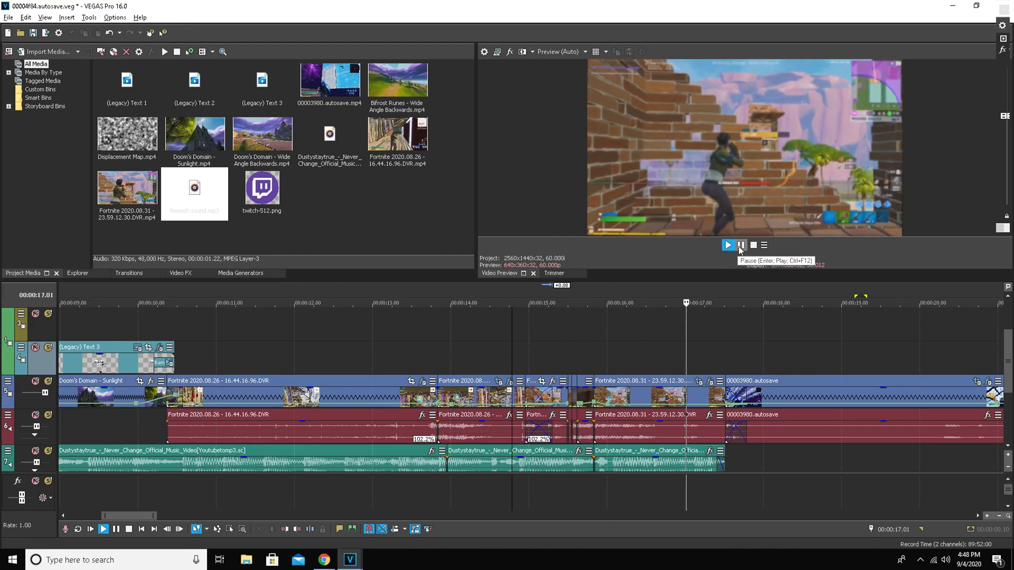
{"action": "left_click", "coordinate": [739, 247]}
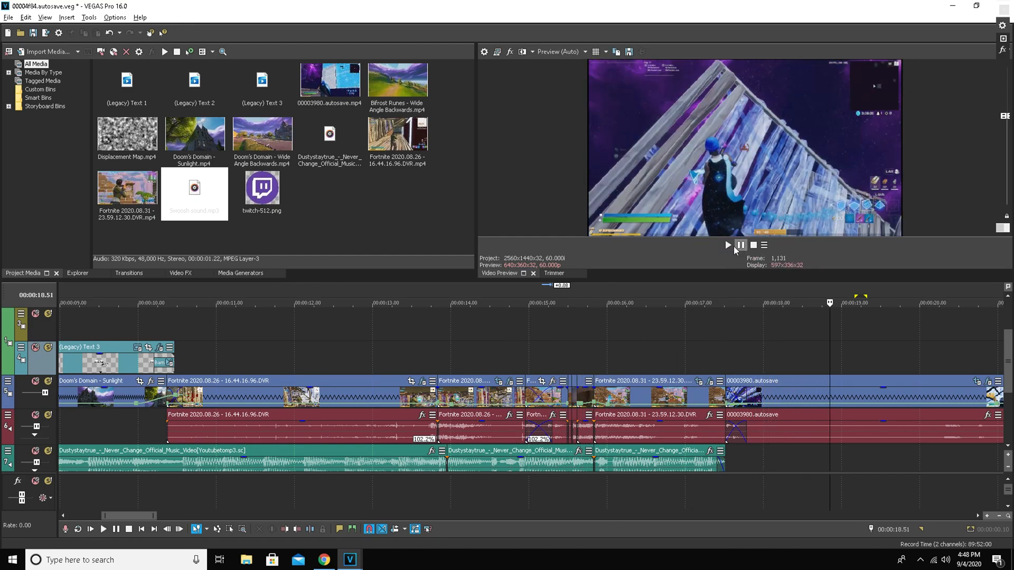
{"action": "left_click", "coordinate": [582, 341]}
Step: Extend the last Fortnite 2020.08.31 clip over the 00003980.autosave clip with a 0:22 crossfade and play the transition
{"action": "left_click", "coordinate": [720, 342]}
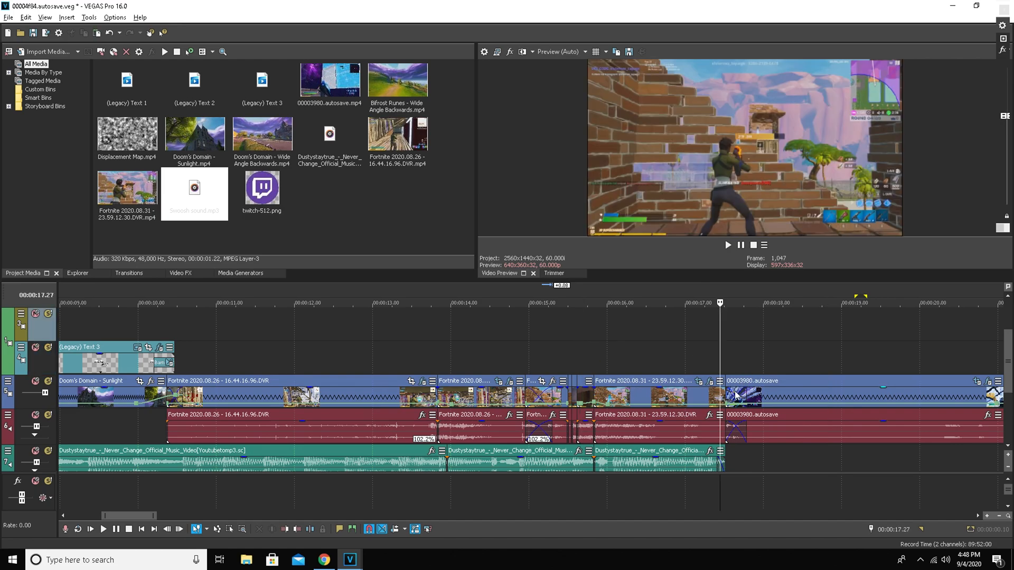
{"action": "left_click_drag", "start_coordinate": [747, 393], "coordinate": [755, 393]}
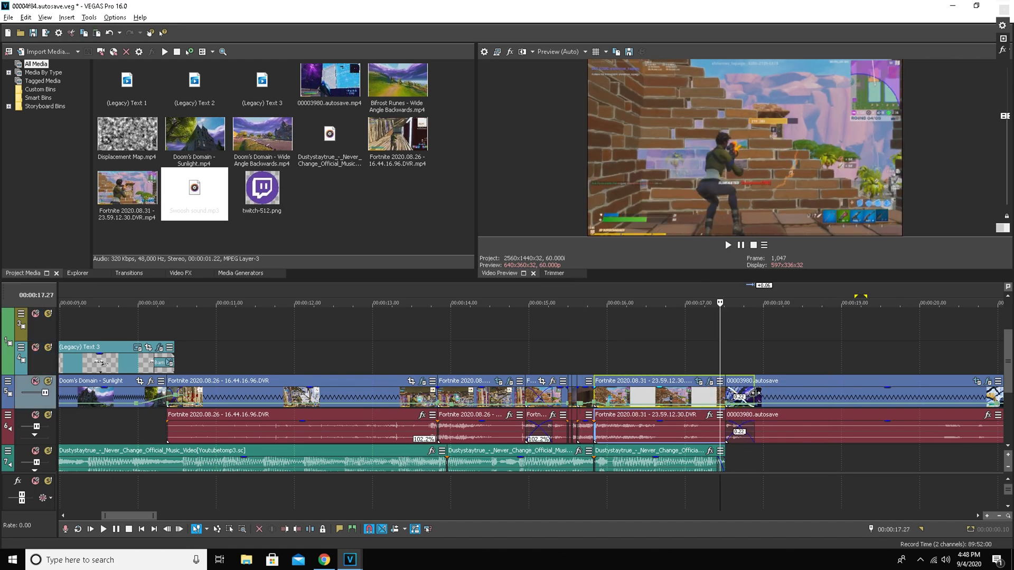
{"action": "left_click", "coordinate": [728, 245]}
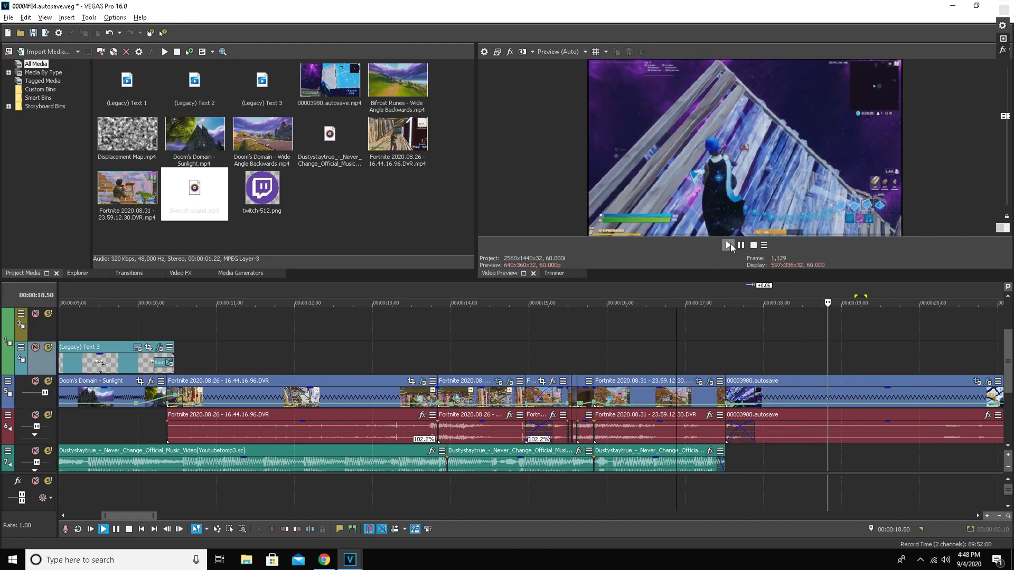
{"action": "left_click", "coordinate": [731, 243]}
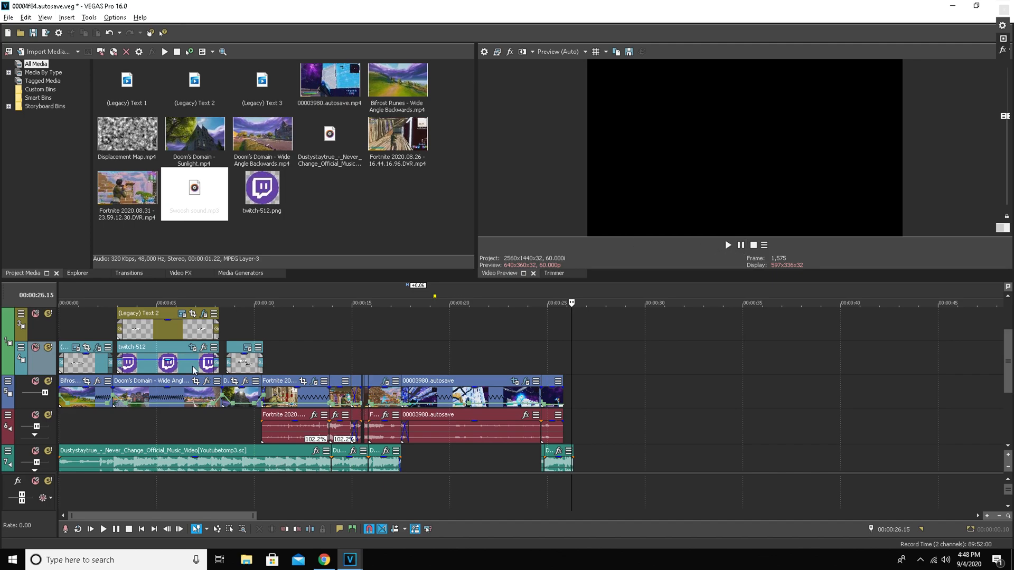
Step: Move the playhead to 00:00:20.33 within the 00003980.autosave clip
{"action": "scroll", "coordinate": [193, 370], "scroll_direction": "down", "scroll_amount": 2}
{"action": "left_click", "coordinate": [361, 319]}
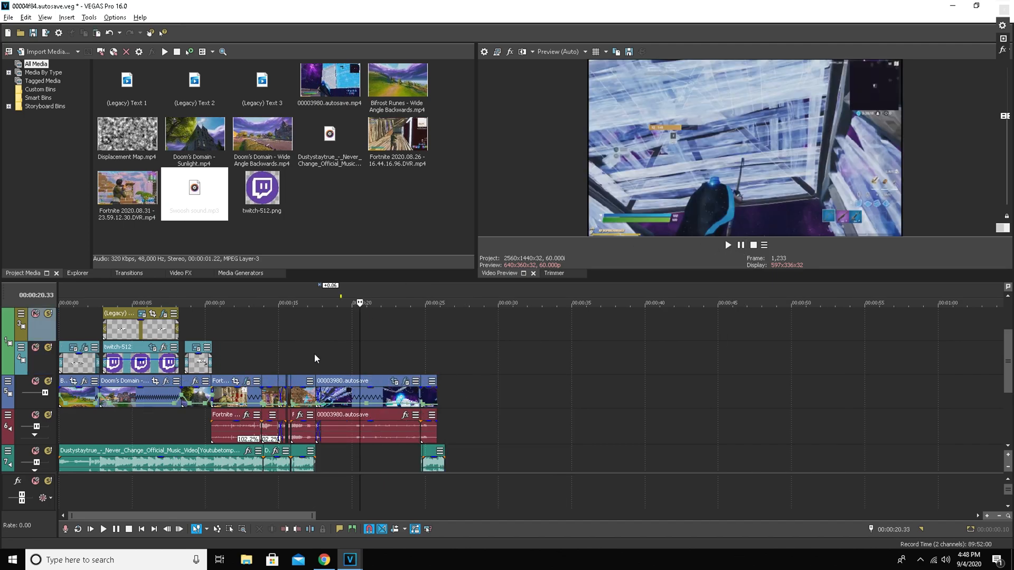
{"action": "scroll", "coordinate": [679, 407], "scroll_direction": "down", "scroll_amount": 5}
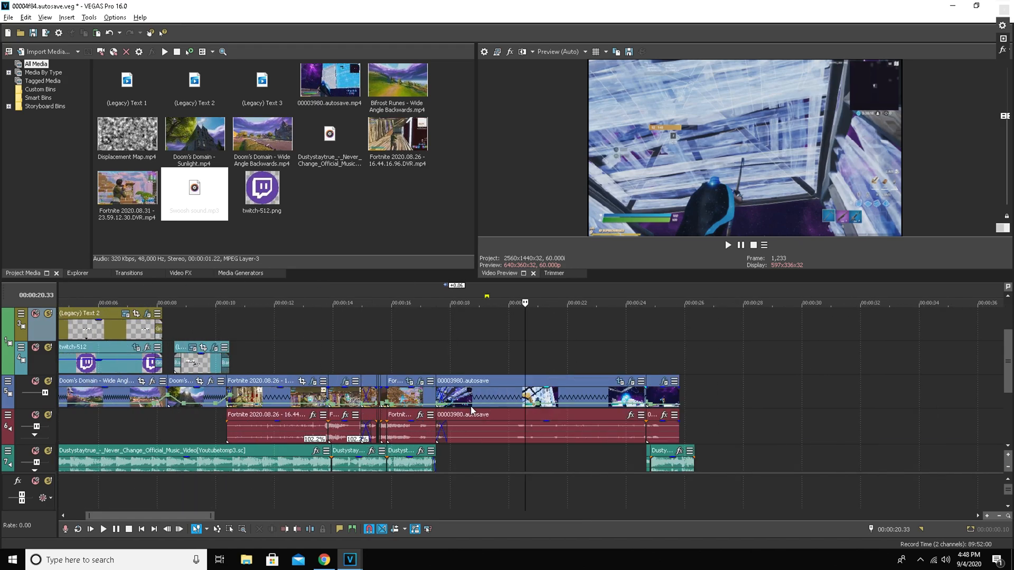
Step: Play the start of the 00003980.autosave clip and check the frames around 00:00:19.38 and 00:00:14.14
{"action": "scroll", "coordinate": [440, 396], "scroll_direction": "up", "scroll_amount": 5}
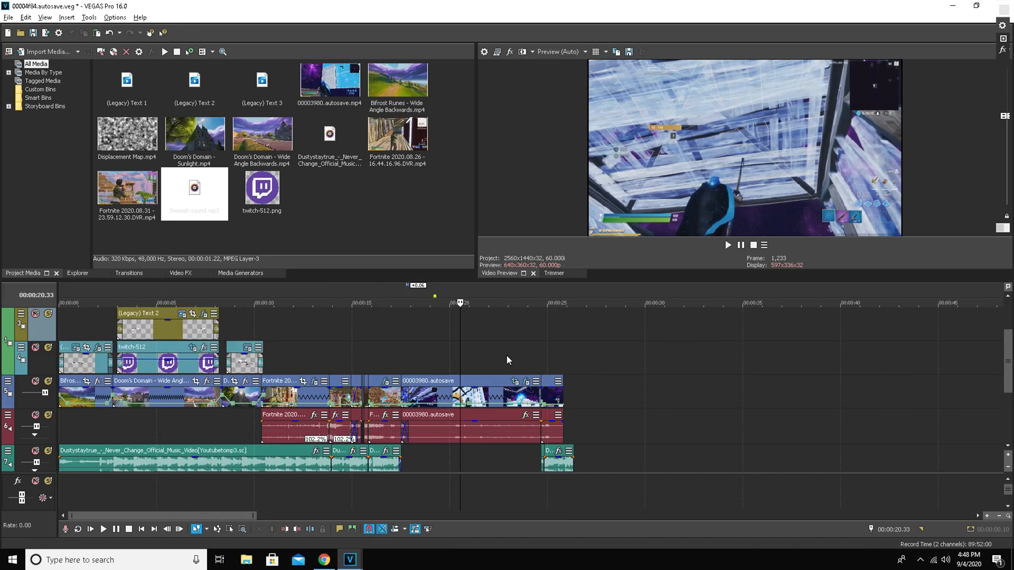
{"action": "left_click", "coordinate": [347, 352]}
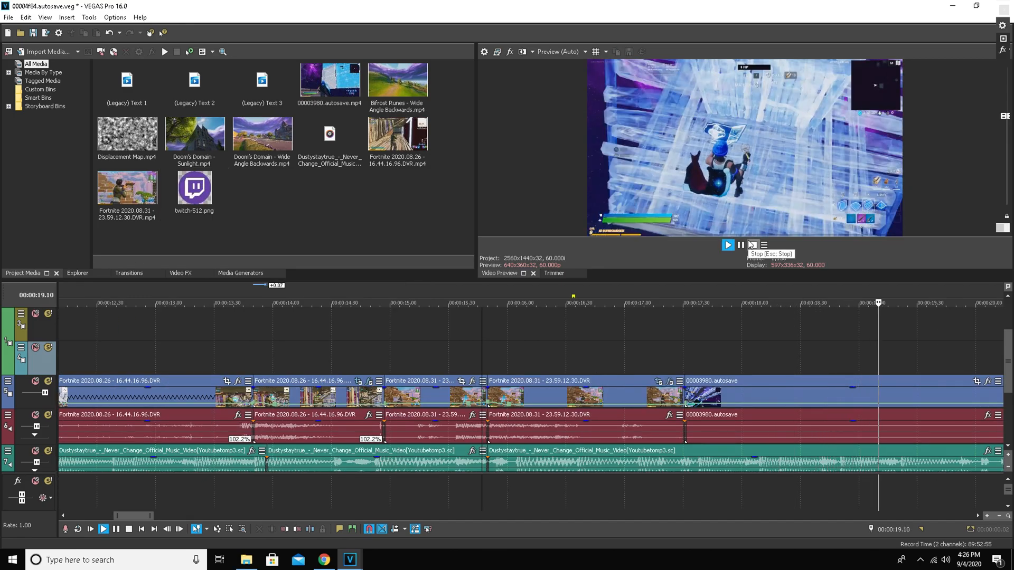
{"action": "left_click", "coordinate": [740, 245]}
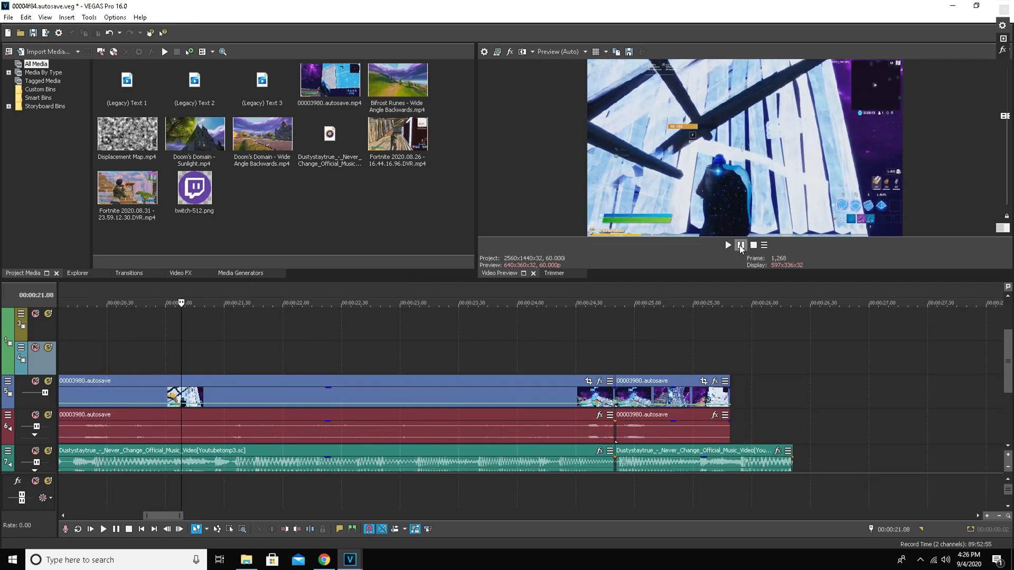
{"action": "scroll", "coordinate": [360, 347], "scroll_direction": "down", "scroll_amount": 3}
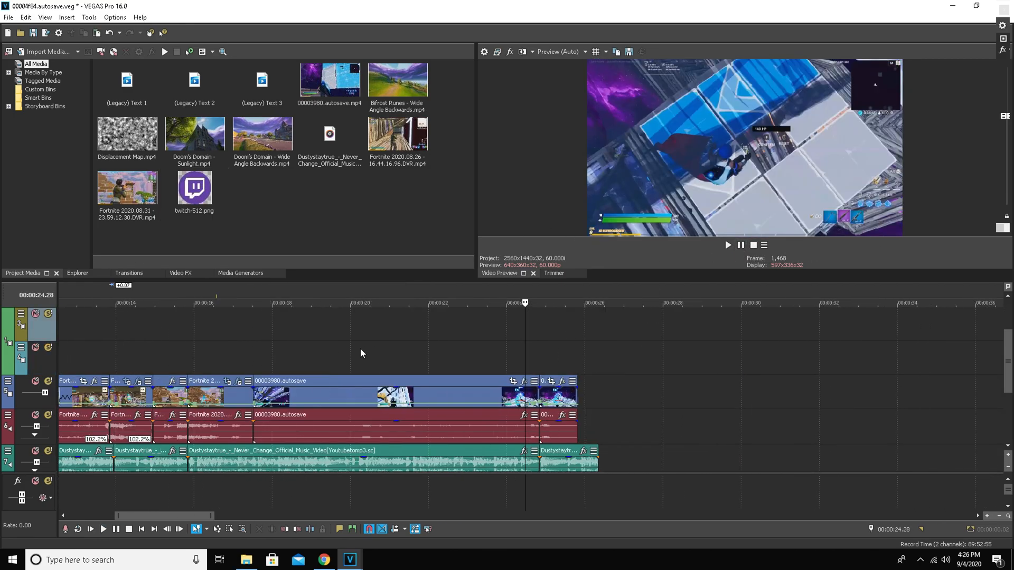
{"action": "left_click", "coordinate": [336, 336]}
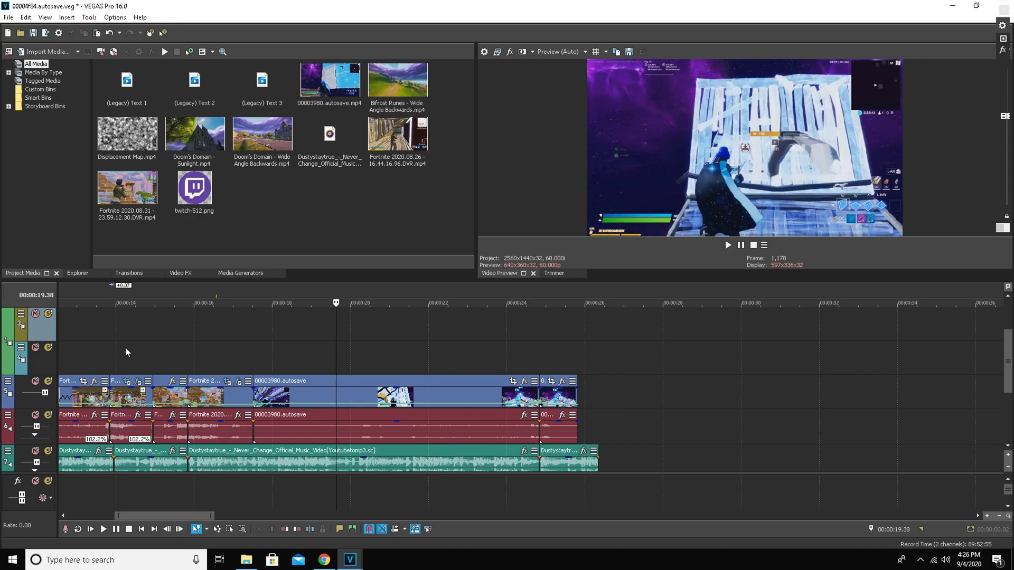
{"action": "left_click", "coordinate": [125, 353]}
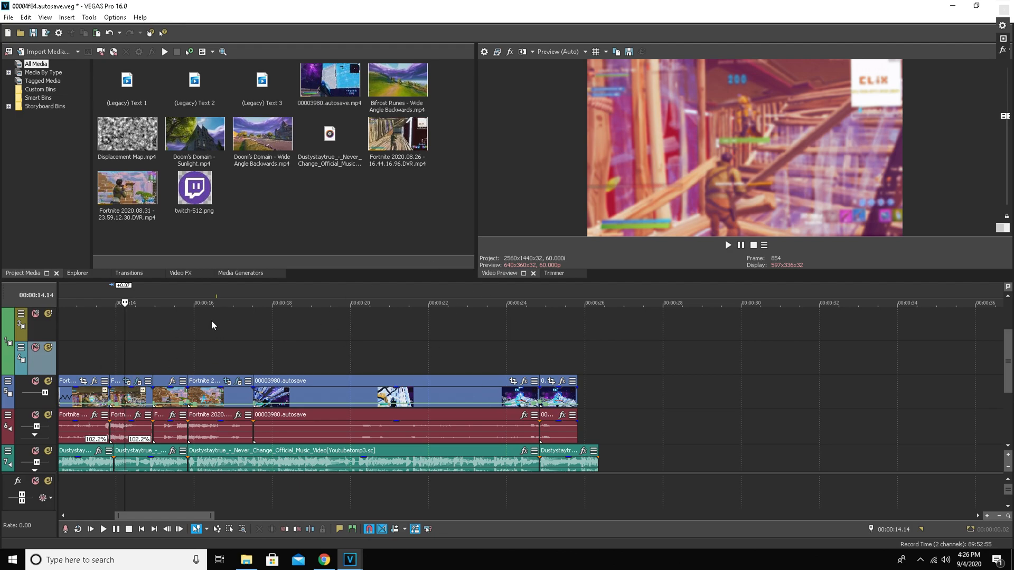
Step: Paste the copied event attributes onto the short last 00003980.autosave clip, around 00:00:25.10
{"action": "left_click", "coordinate": [552, 357]}
{"action": "right_click", "coordinate": [559, 391]}
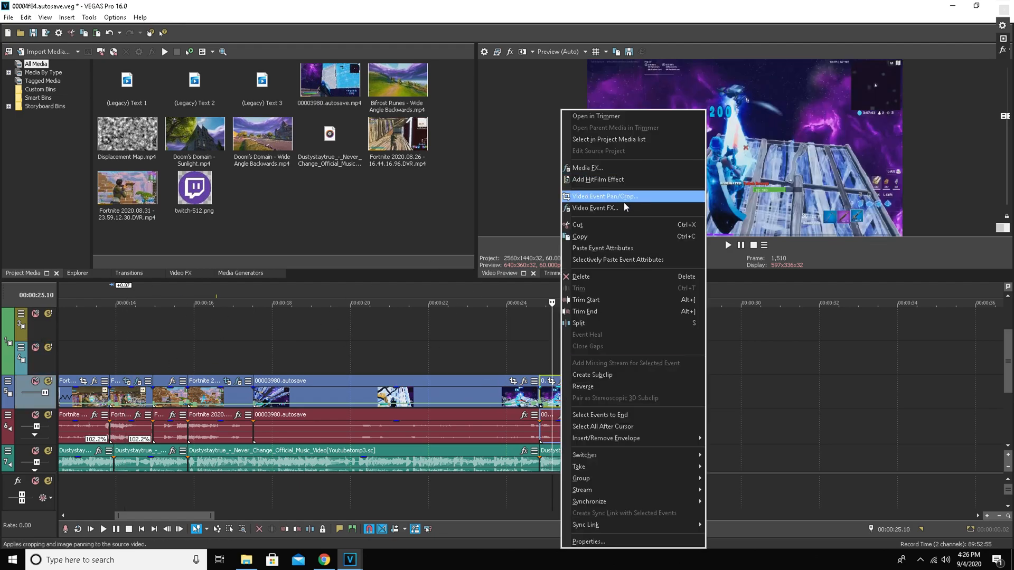
{"action": "left_click", "coordinate": [596, 247]}
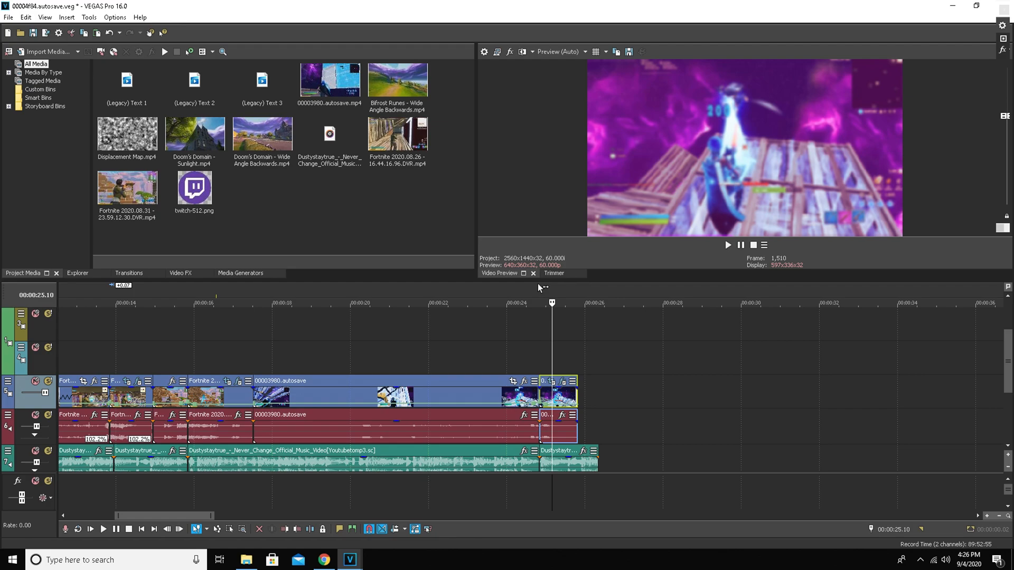
Step: Scrub through the montage from the intro titles to the impact split at 00:00:24.50 to check the edits
{"action": "left_click", "coordinate": [464, 330]}
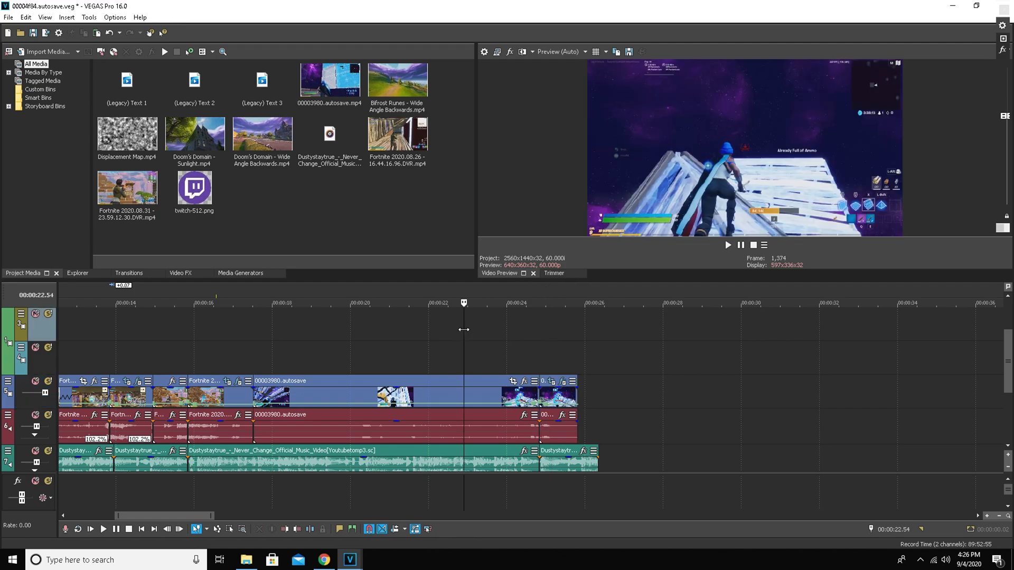
{"action": "left_click", "coordinate": [235, 353]}
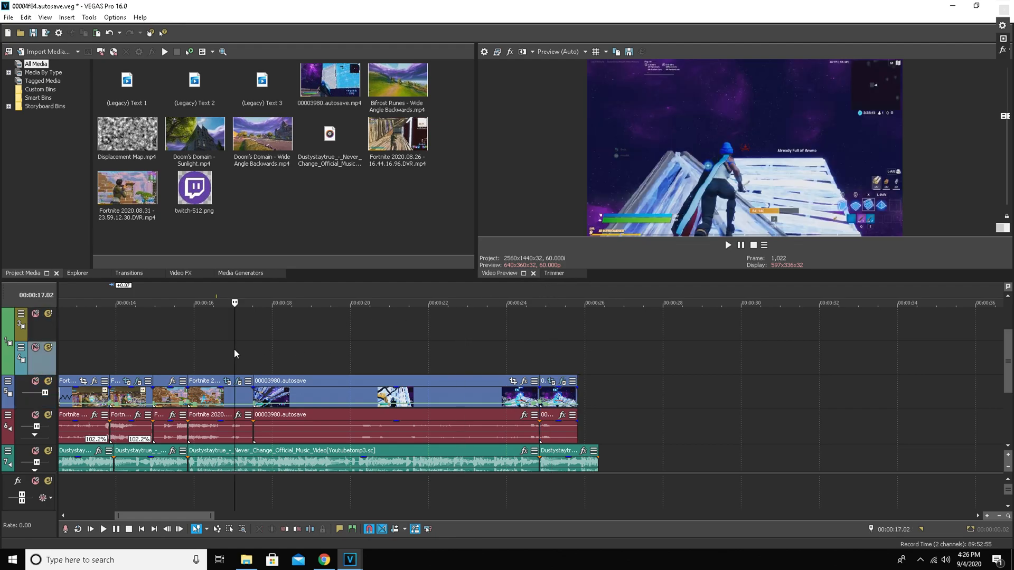
{"action": "scroll", "coordinate": [232, 352], "scroll_direction": "down", "scroll_amount": 3}
{"action": "left_click", "coordinate": [89, 326]}
{"action": "left_click", "coordinate": [200, 323]}
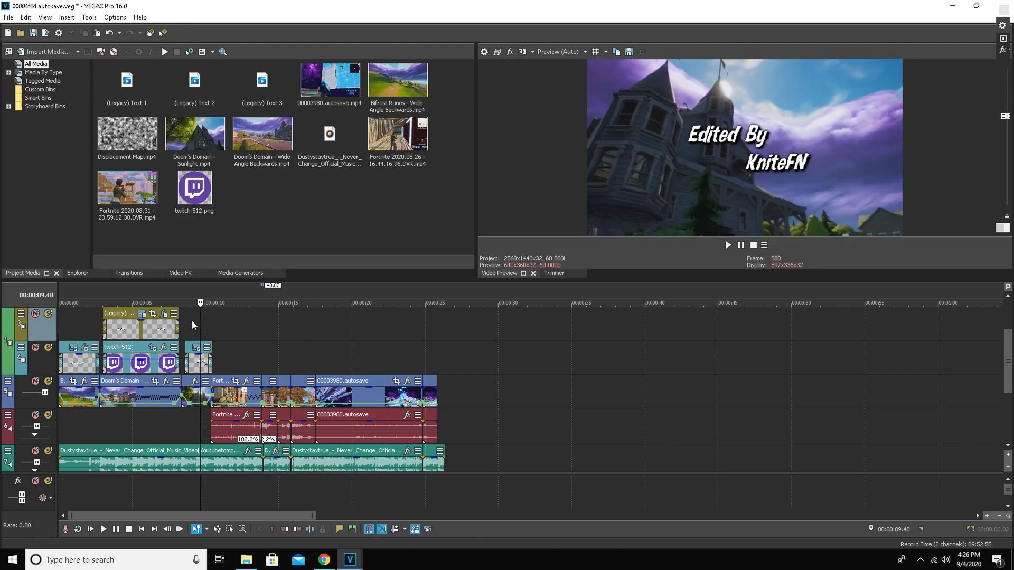
{"action": "left_click_drag", "start_coordinate": [201, 327], "coordinate": [421, 330]}
{"action": "scroll", "coordinate": [460, 342], "scroll_direction": "up", "scroll_amount": 4}
{"action": "scroll", "coordinate": [645, 373], "scroll_direction": "up", "scroll_amount": 2}
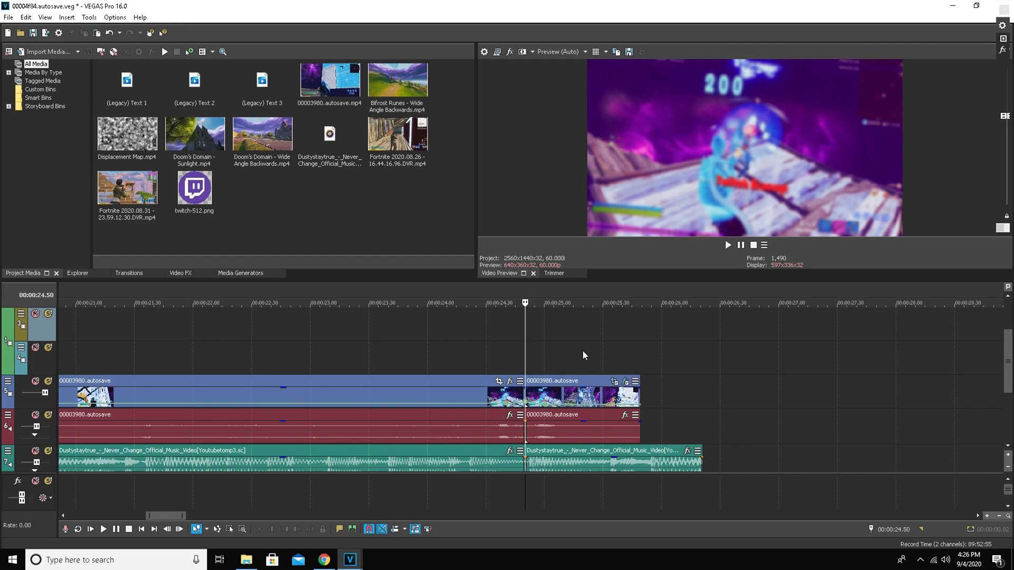
{"action": "left_click", "coordinate": [431, 346]}
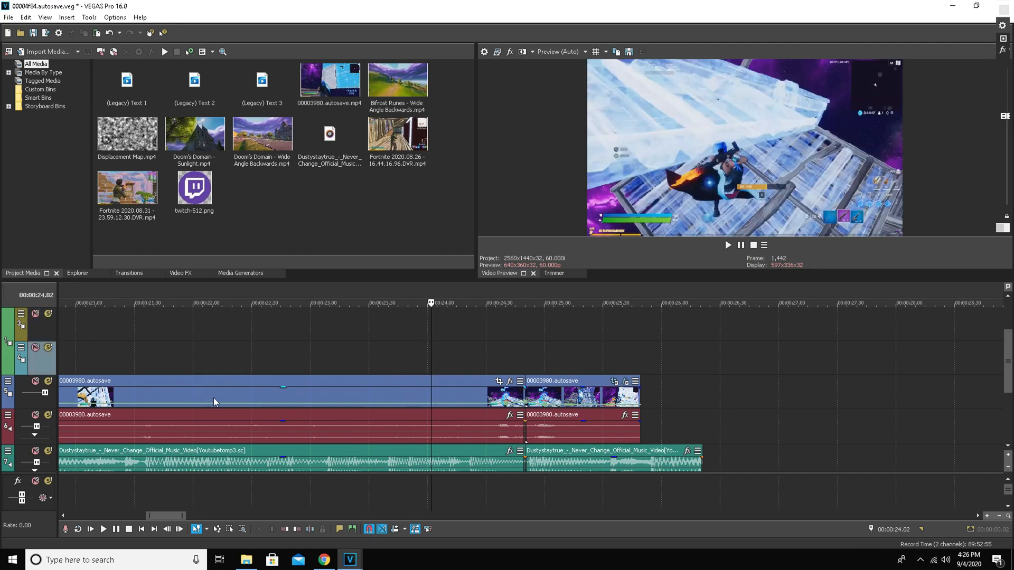
Step: Search the video effects for "black and" and apply the default Black and White preset to the long 00003980.autosave clip
{"action": "scroll", "coordinate": [275, 369], "scroll_direction": "down", "scroll_amount": 1}
{"action": "left_click", "coordinate": [341, 361]}
{"action": "left_click", "coordinate": [180, 273]}
{"action": "left_click", "coordinate": [56, 52]}
{"action": "type", "text": "blavk and"}
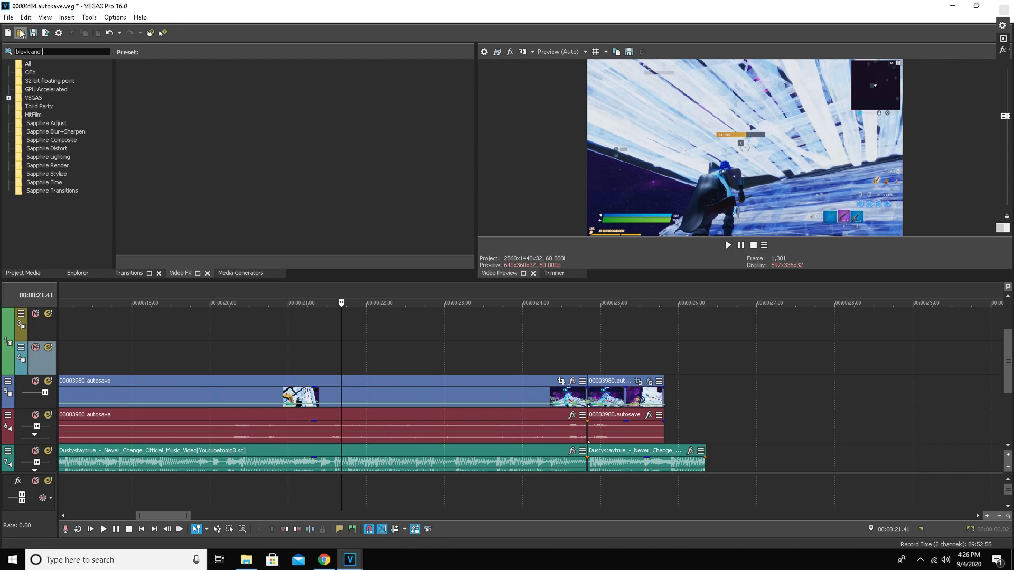
{"action": "type", "text": "c"}
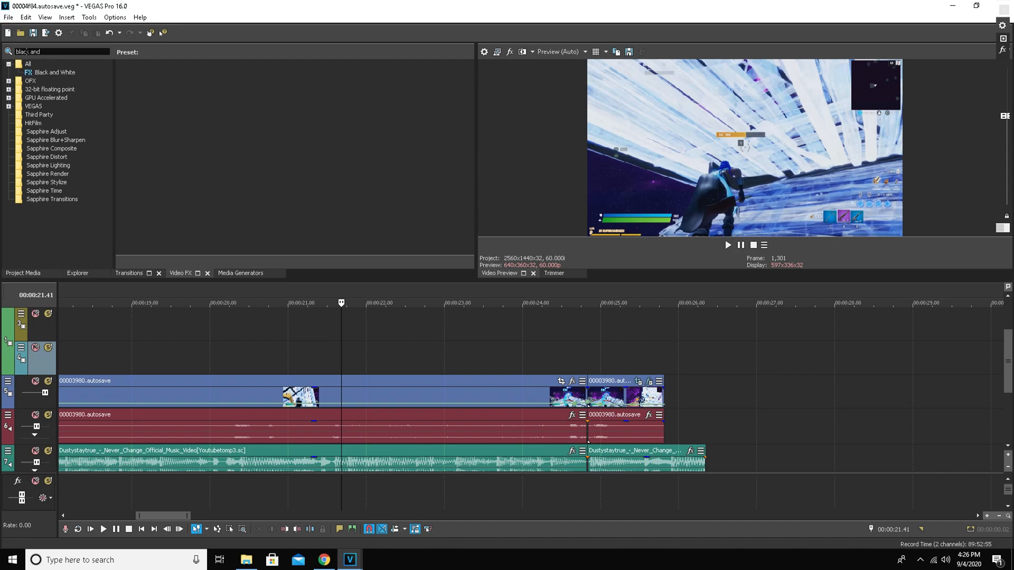
{"action": "left_click", "coordinate": [74, 72]}
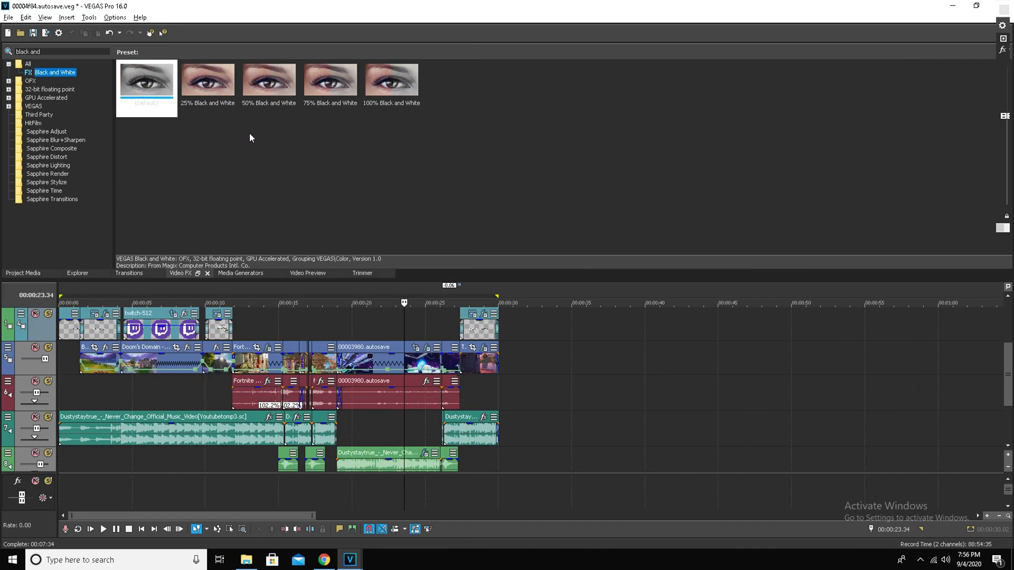
{"action": "left_click_drag", "start_coordinate": [144, 93], "coordinate": [388, 362]}
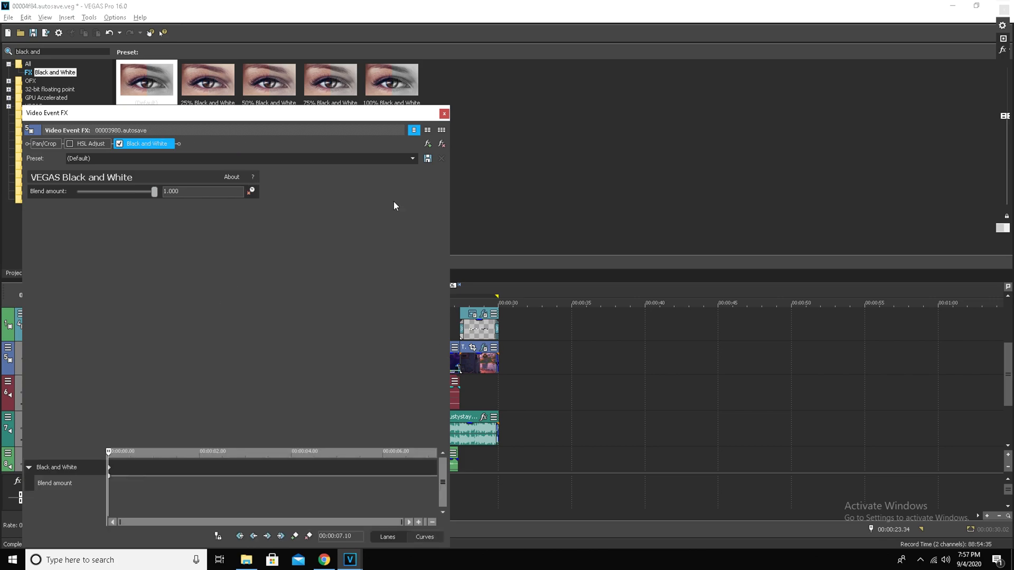
Step: Keyframe the Black and White blend amount from 0.000 at the clip's start to 1.000 at its end, 00:00:07.10
{"action": "left_click_drag", "start_coordinate": [107, 455], "coordinate": [436, 464]}
{"action": "left_click_drag", "start_coordinate": [441, 457], "coordinate": [108, 457]}
{"action": "left_click_drag", "start_coordinate": [156, 191], "coordinate": [61, 194]}
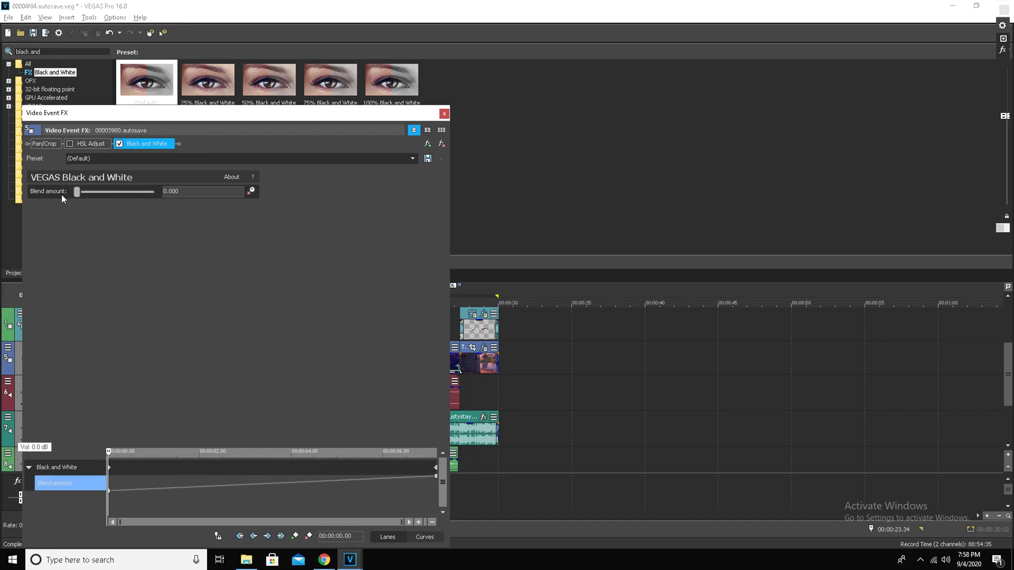
{"action": "left_click", "coordinate": [407, 464]}
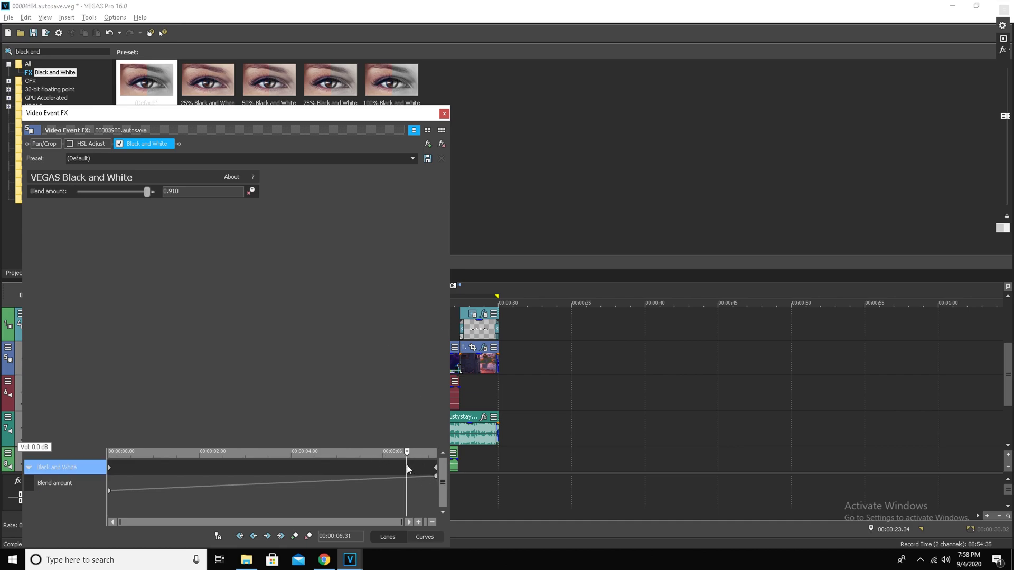
{"action": "left_click", "coordinate": [443, 112]}
Step: Preview the black-and-white fade on the 00003980.autosave clip from 00:00:19.20 to about 00:00:25.13
{"action": "left_click", "coordinate": [361, 324]}
{"action": "left_click", "coordinate": [340, 323]}
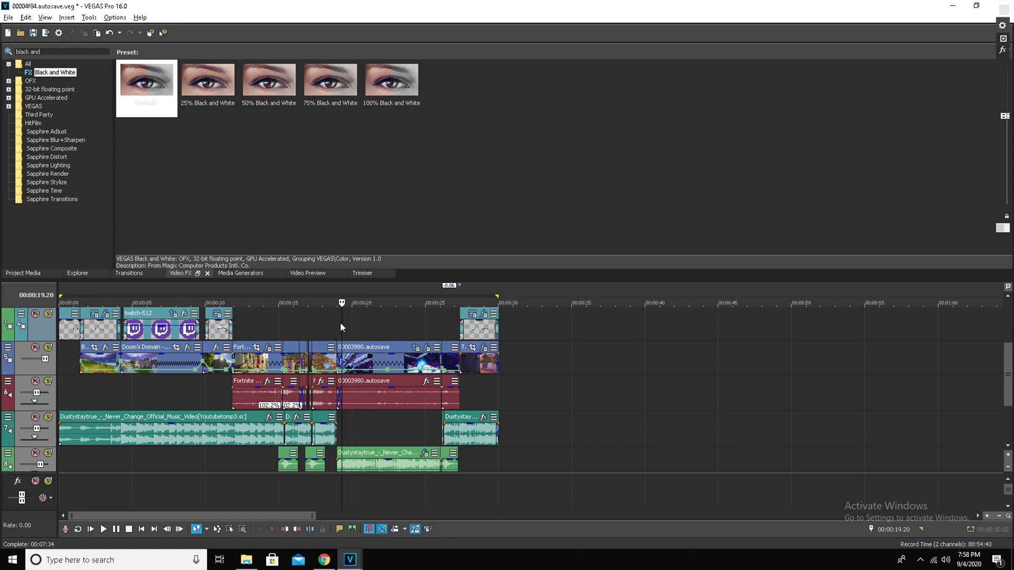
{"action": "left_click", "coordinate": [306, 273]}
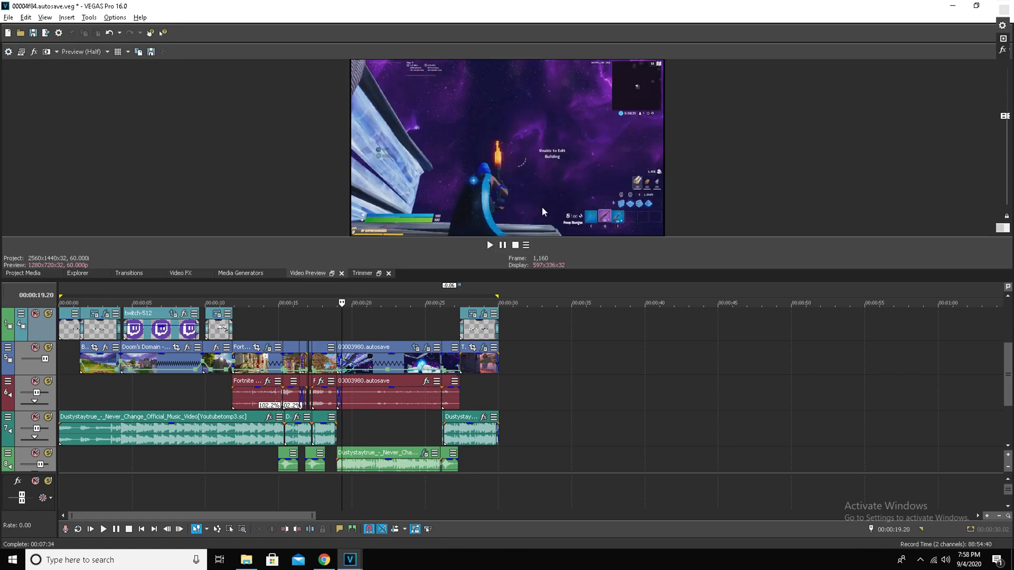
{"action": "left_click", "coordinate": [490, 245]}
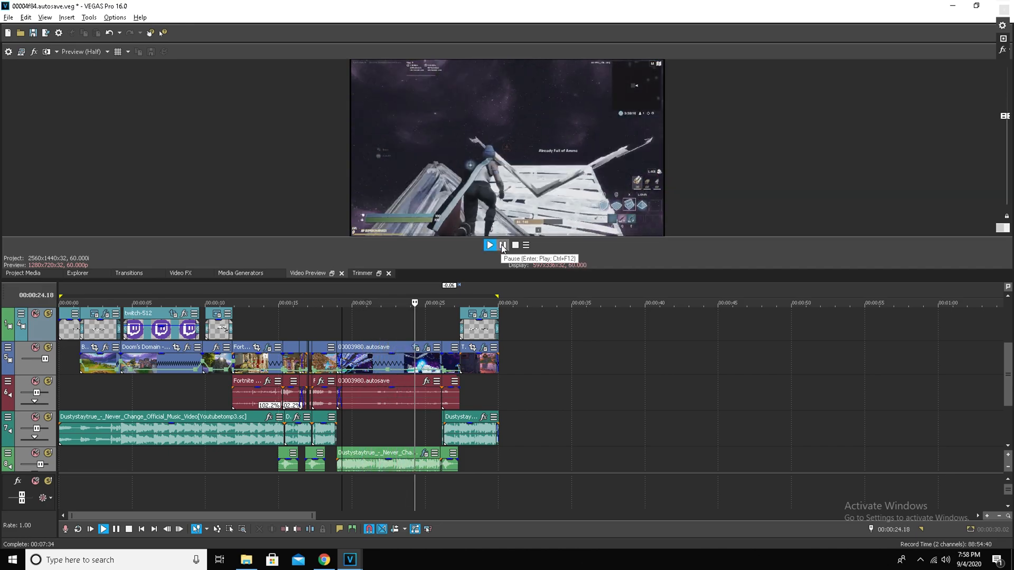
{"action": "left_click", "coordinate": [502, 245]}
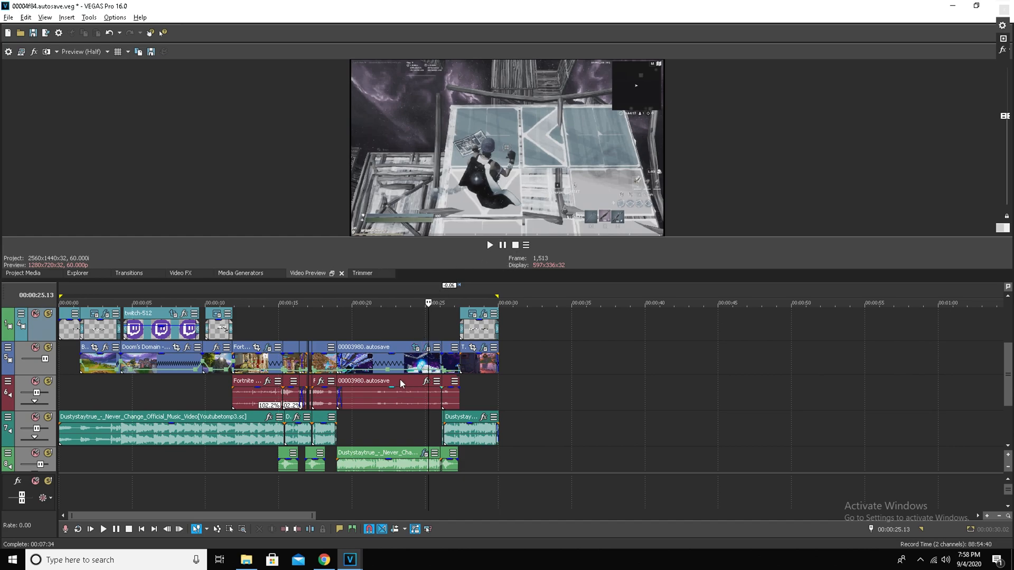
Step: Set the Black and White blend amount to 0.673 on the clip's end keyframe at 00:00:07.10
{"action": "left_click", "coordinate": [426, 348]}
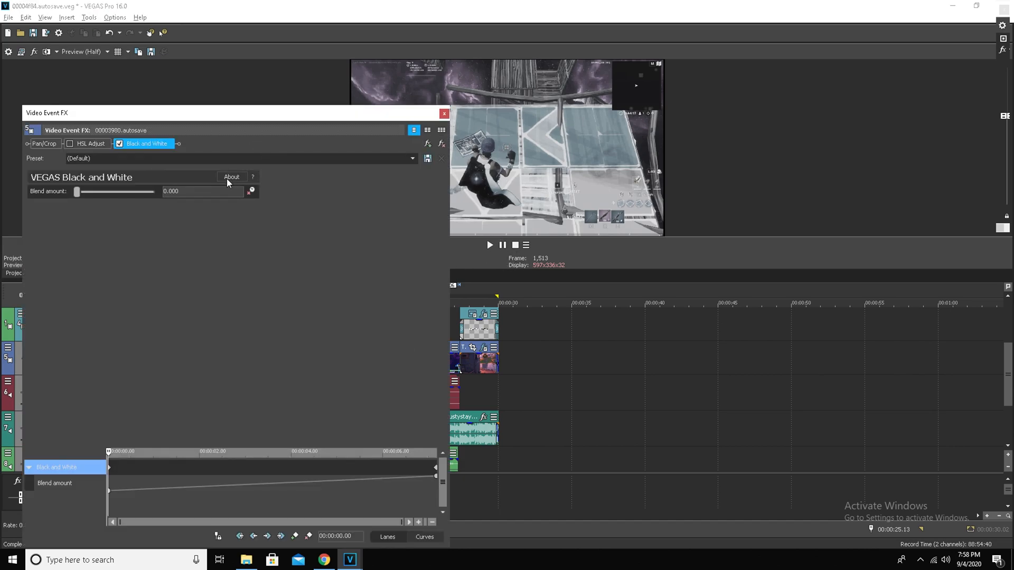
{"action": "left_click", "coordinate": [426, 472]}
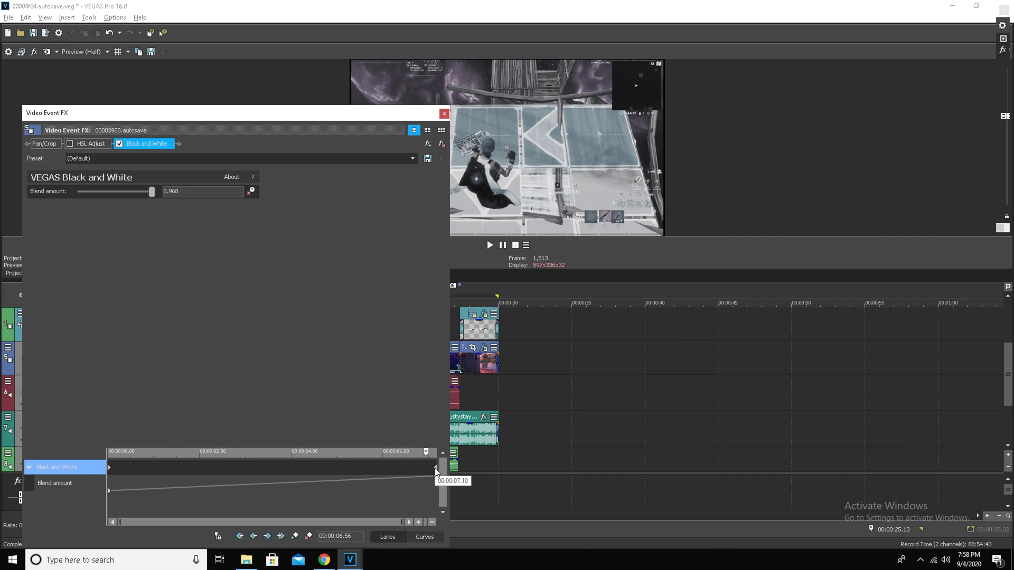
{"action": "left_click", "coordinate": [436, 472]}
{"action": "left_click_drag", "start_coordinate": [157, 197], "coordinate": [131, 195]}
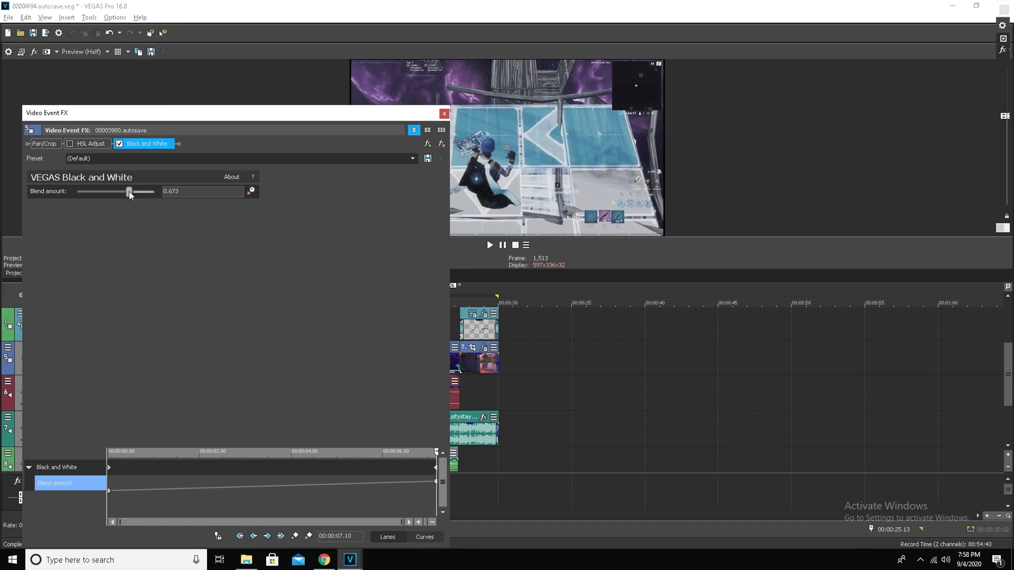
{"action": "left_click", "coordinate": [443, 114]}
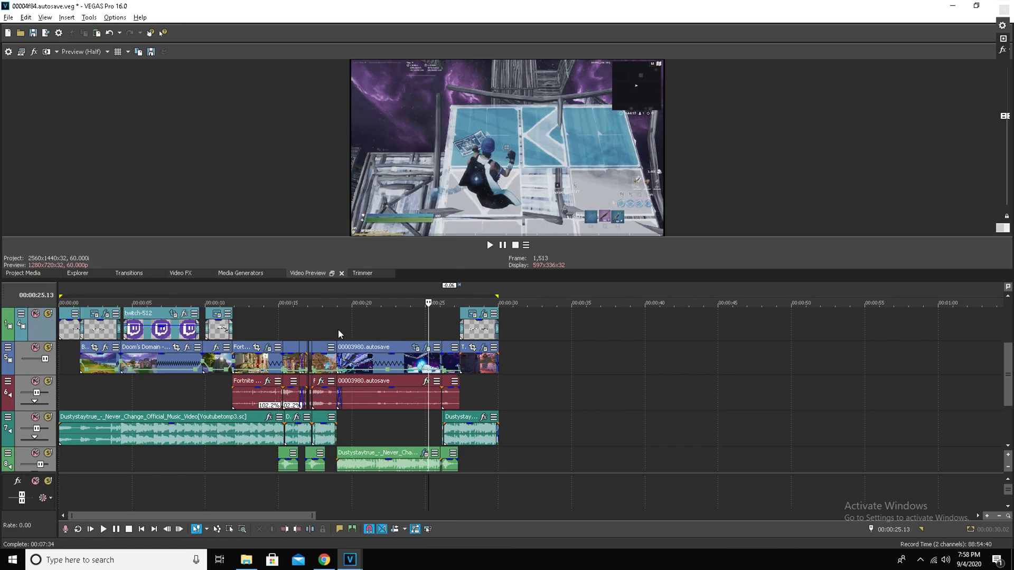
Step: Return to 00:00:18.58, dock the video preview beside the project media again, and play the softened black-and-white fade
{"action": "left_click", "coordinate": [338, 329]}
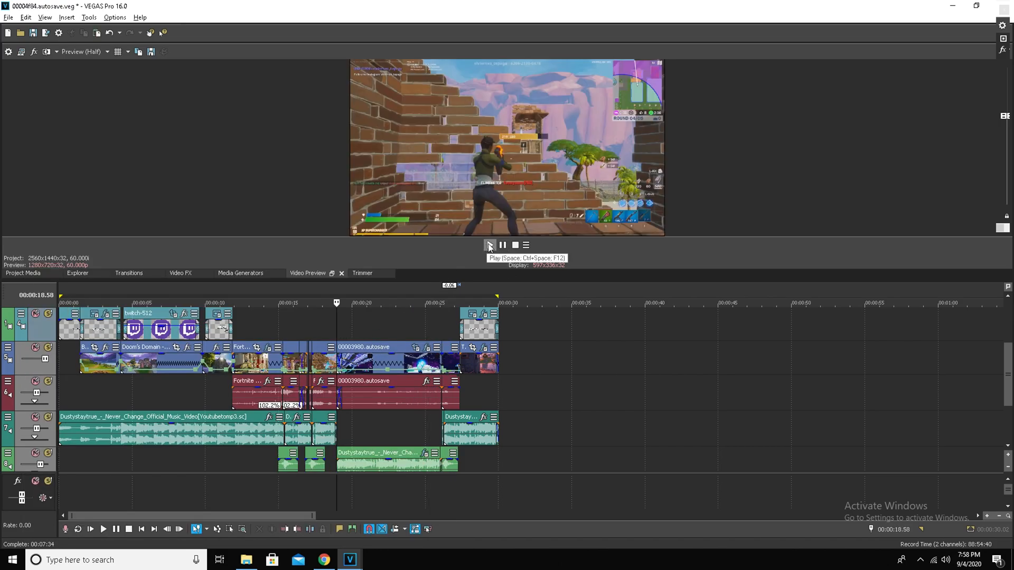
{"action": "left_click", "coordinate": [330, 274]}
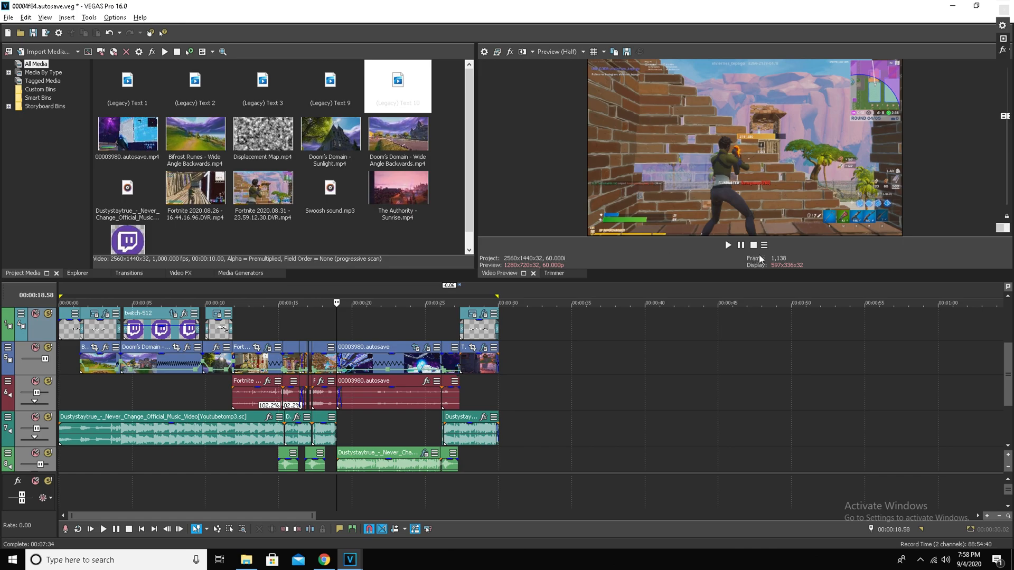
{"action": "left_click", "coordinate": [726, 246]}
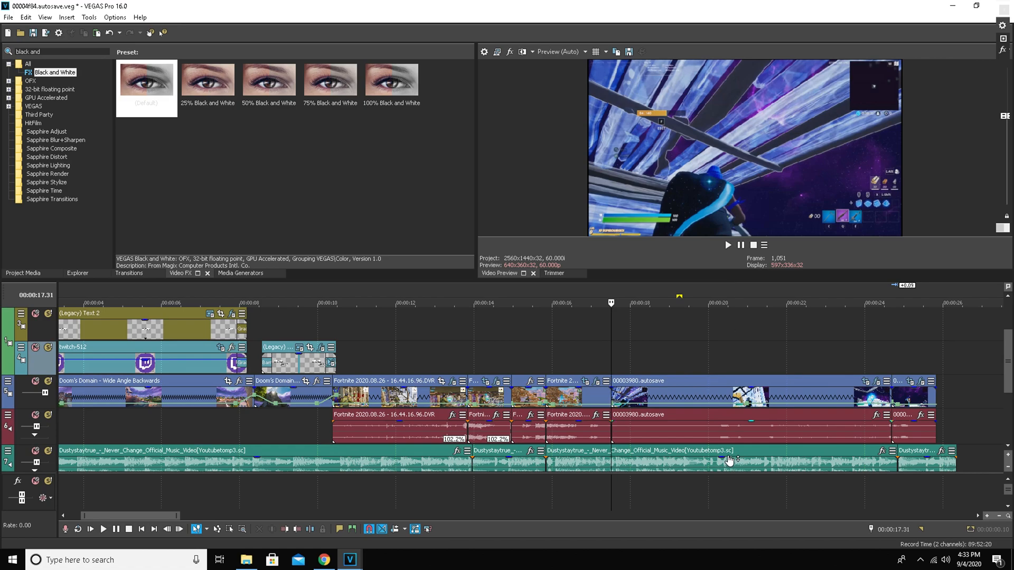
Step: Split the music track at 00:00:17.31, where the long 00003980.autosave clip begins
{"action": "key", "text": "s"}
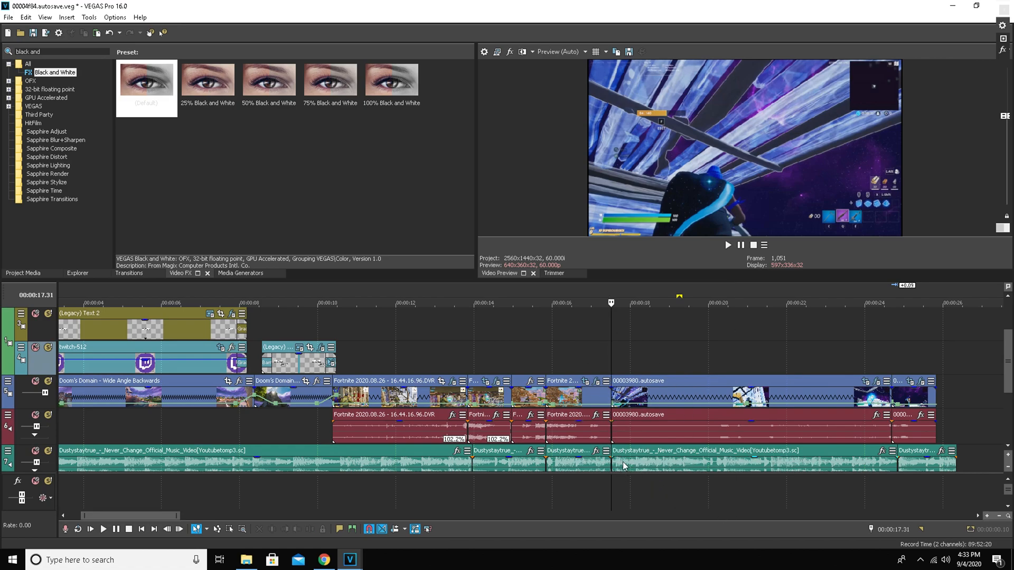
{"action": "left_click", "coordinate": [890, 345]}
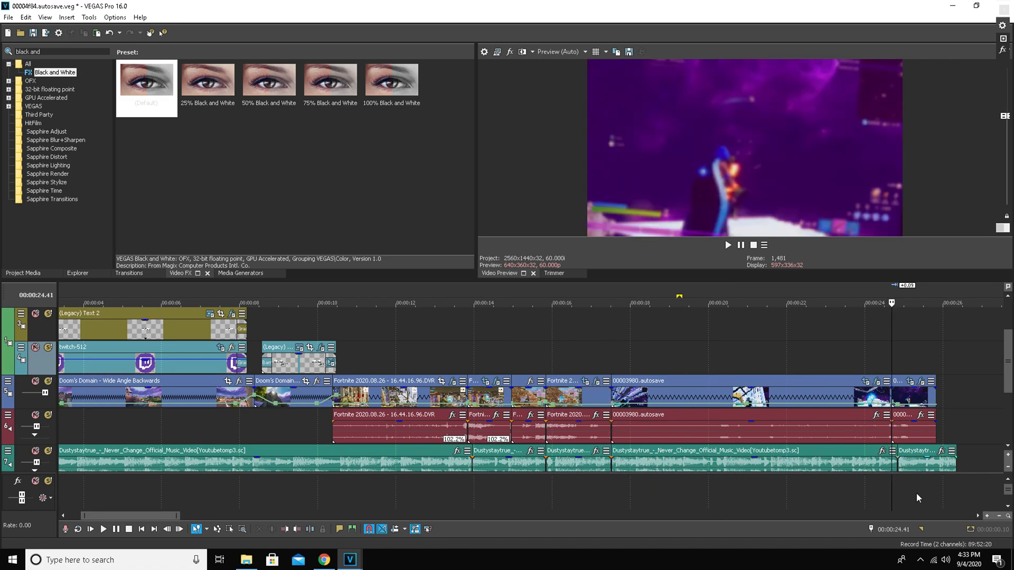
{"action": "left_click", "coordinate": [873, 470]}
{"action": "key", "text": "s"}
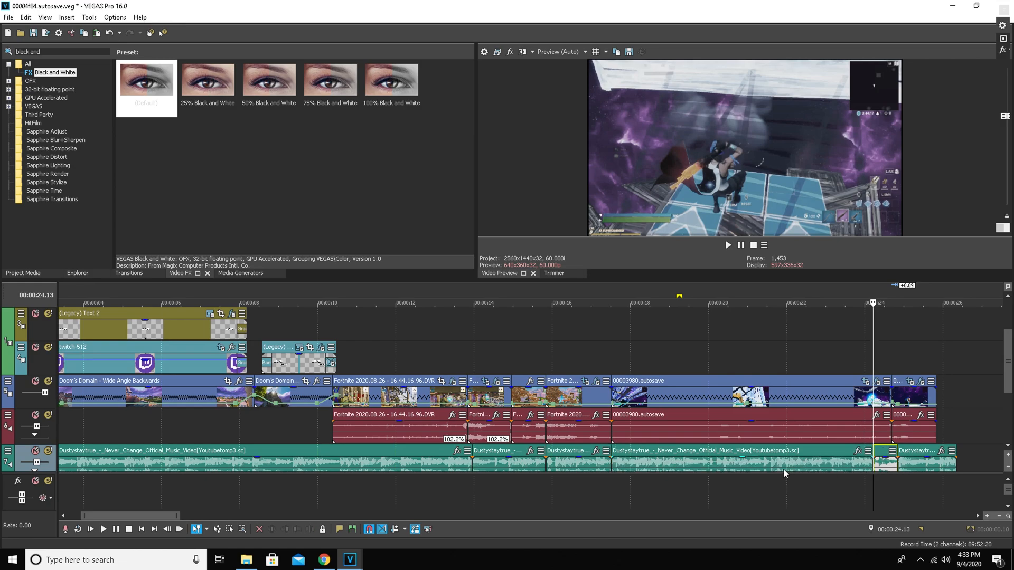
{"action": "left_click", "coordinate": [110, 32]}
Step: Split the music track at 00:00:24.41, in line with the cut between the two 00003980.autosave clips
{"action": "left_click", "coordinate": [889, 334]}
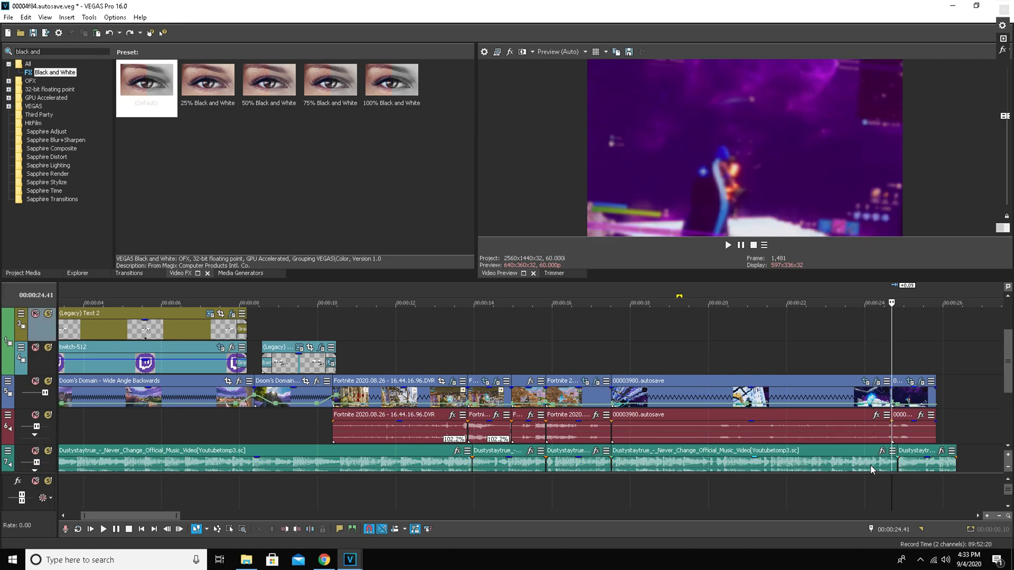
{"action": "left_click", "coordinate": [870, 464]}
{"action": "left_click", "coordinate": [892, 360]}
{"action": "key", "text": "s"}
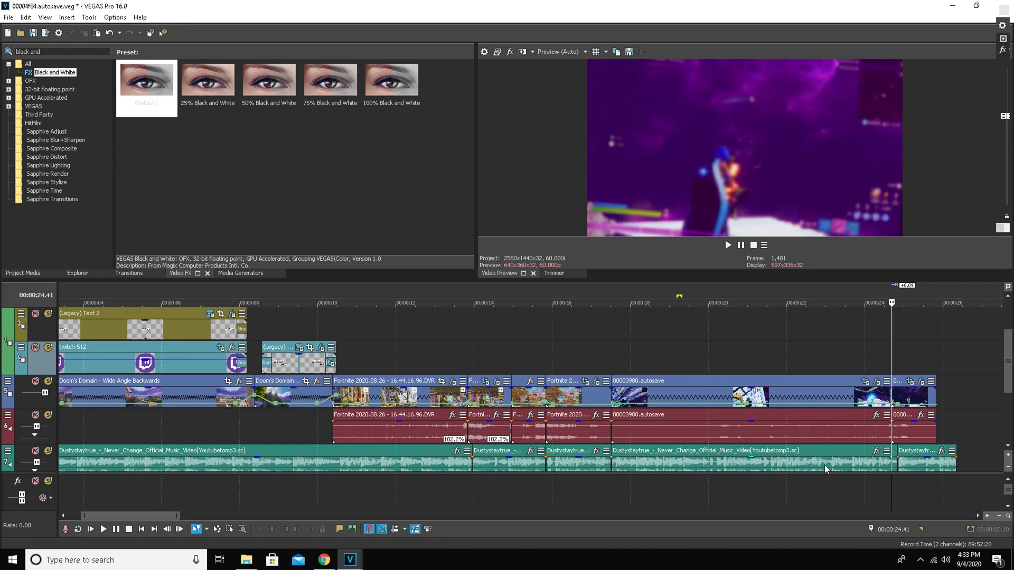
Step: Move the music segment between 00:00:17.31 and 00:00:24.41 onto its own new audio track and raise that track's volume slightly
{"action": "scroll", "coordinate": [690, 397], "scroll_direction": "down", "scroll_amount": 2}
{"action": "left_click_drag", "start_coordinate": [691, 401], "coordinate": [654, 429]}
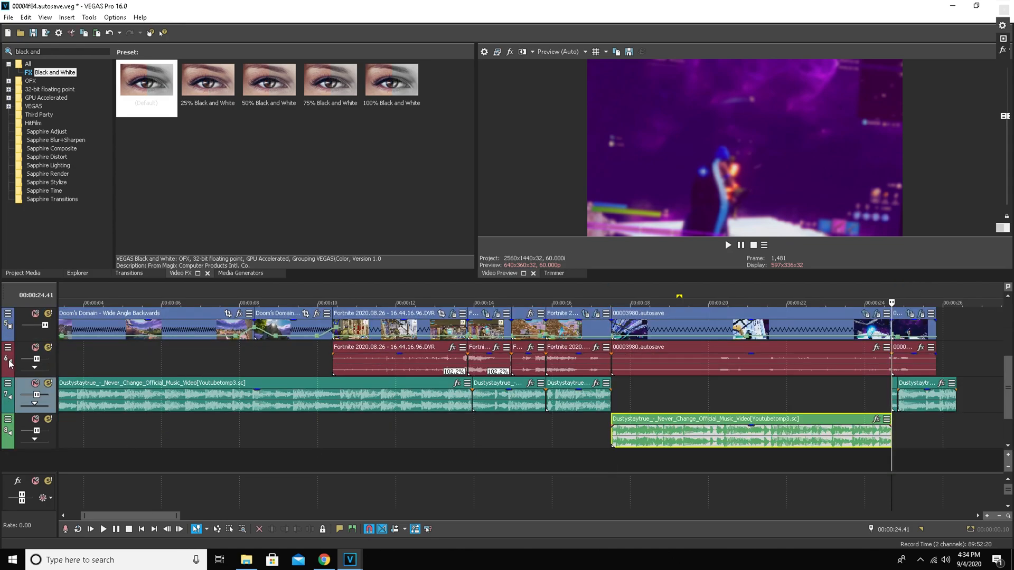
{"action": "left_click_drag", "start_coordinate": [36, 431], "coordinate": [37, 430]}
Step: Add the Resonant Filter plug-in to the separated music segment and apply its [Sys] Muffler preset
{"action": "left_click", "coordinate": [876, 421]}
{"action": "left_click", "coordinate": [397, 291]}
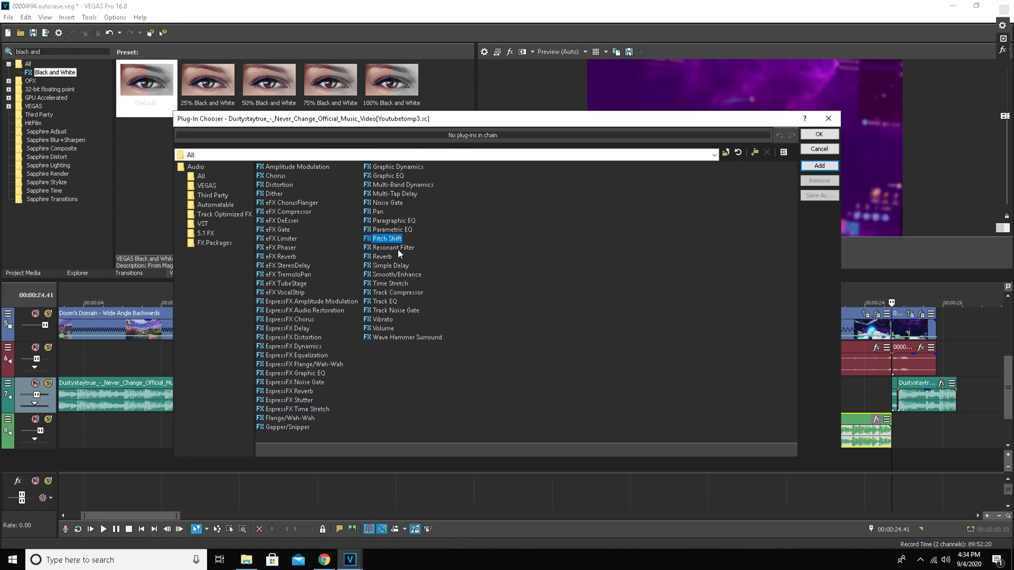
{"action": "left_click", "coordinate": [818, 165]}
{"action": "left_click", "coordinate": [819, 134]}
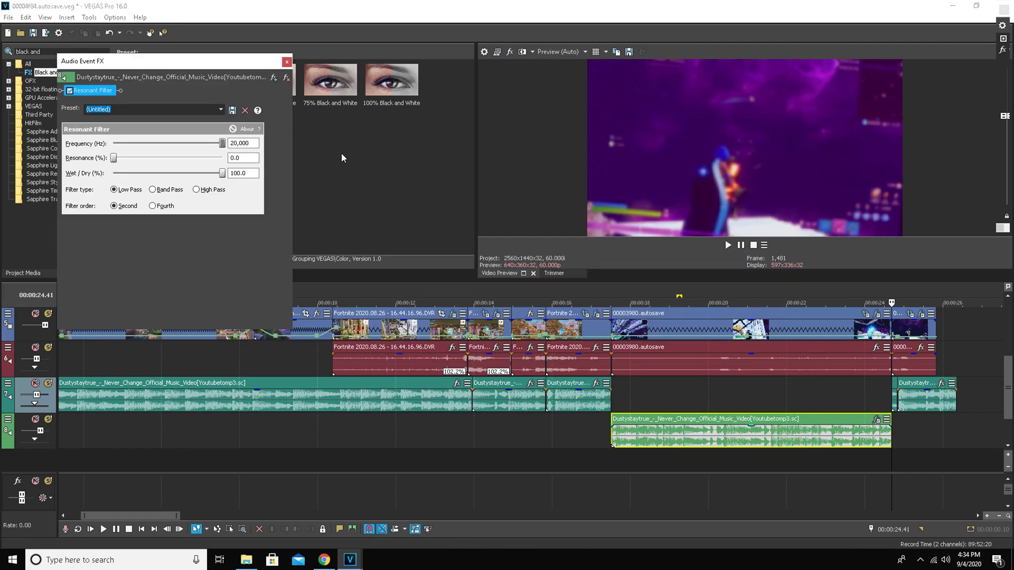
{"action": "left_click", "coordinate": [220, 108]}
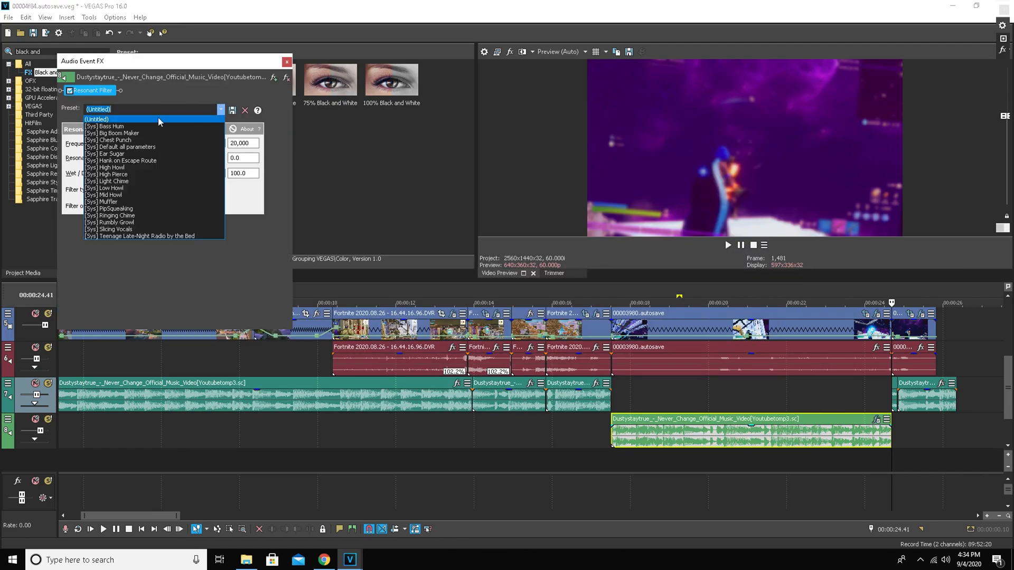
{"action": "left_click", "coordinate": [128, 201]}
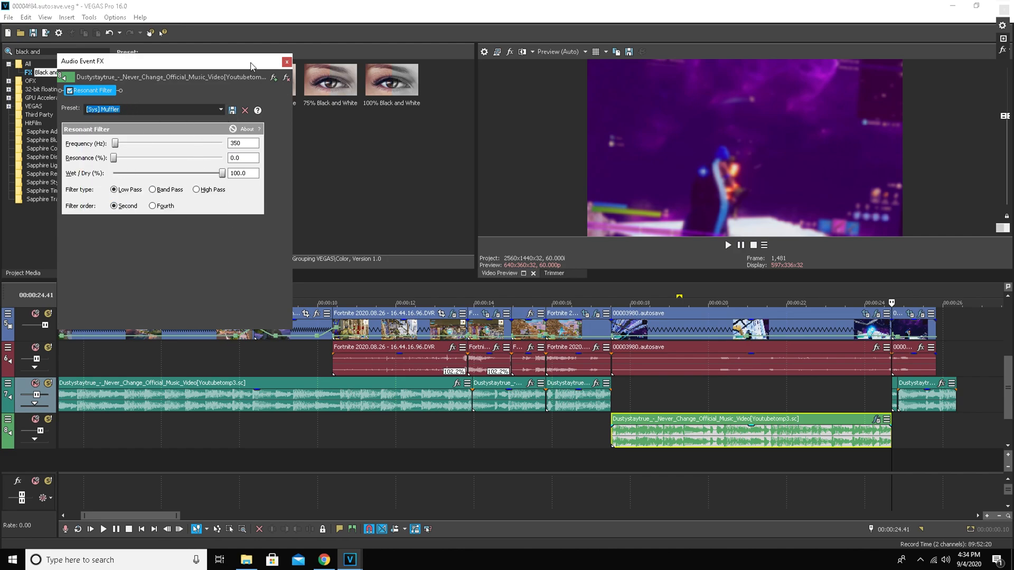
{"action": "left_click", "coordinate": [286, 61]}
Step: Play the muffled music segment from 00:00:17.01 through its end
{"action": "left_click", "coordinate": [591, 436]}
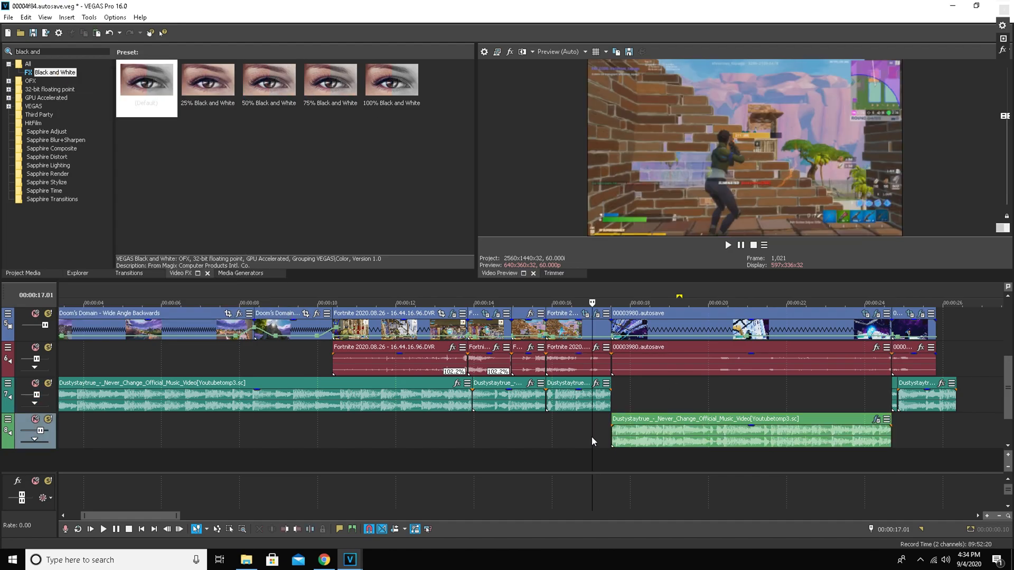
{"action": "left_click", "coordinate": [727, 245]}
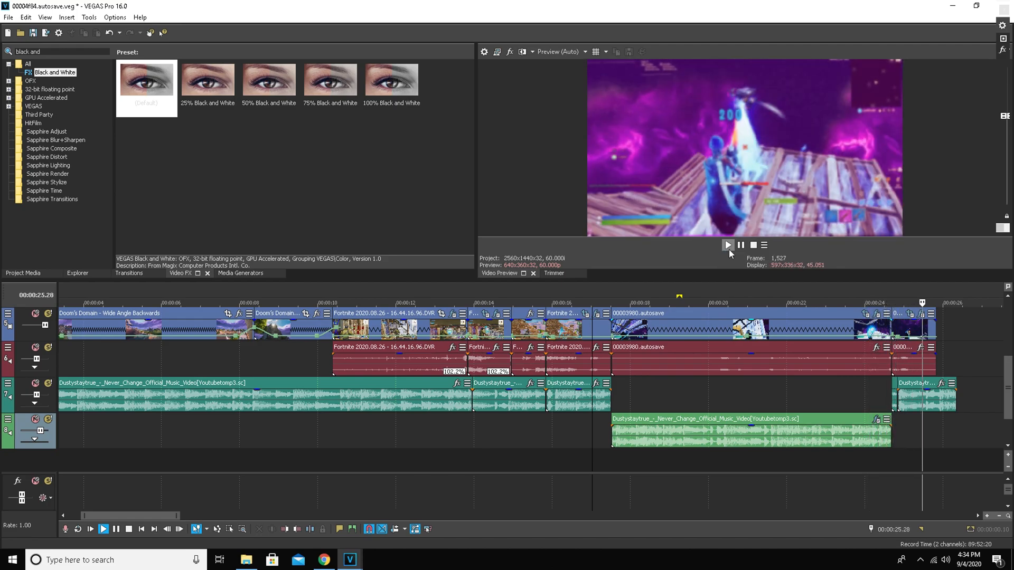
{"action": "left_click", "coordinate": [740, 246]}
Step: Add a short fade-out and a 00:00:00.08 fade-in to the muffled music segment, and a fade-out to the segment before it
{"action": "left_click", "coordinate": [821, 393]}
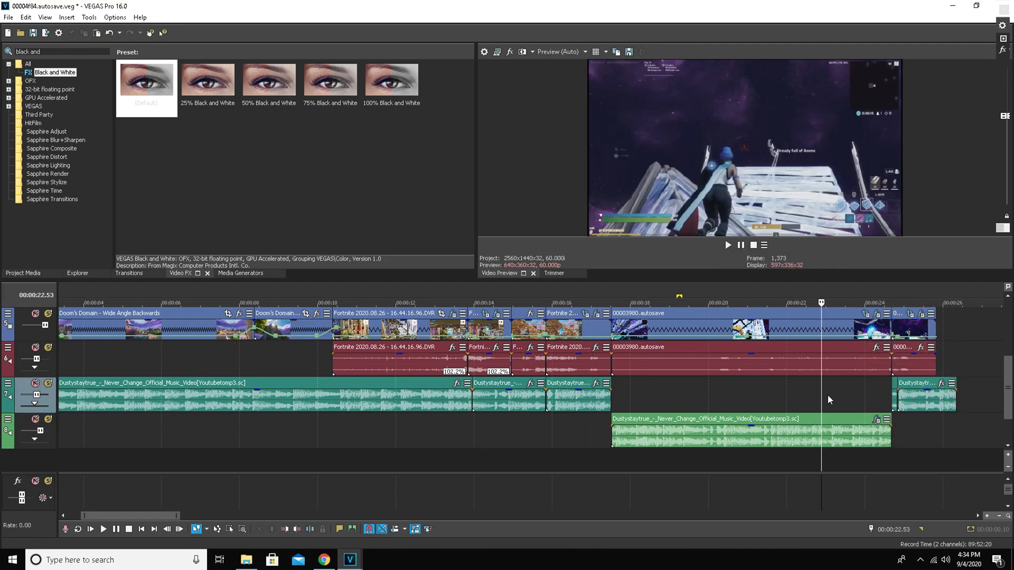
{"action": "left_click", "coordinate": [845, 394]}
{"action": "left_click", "coordinate": [890, 425]}
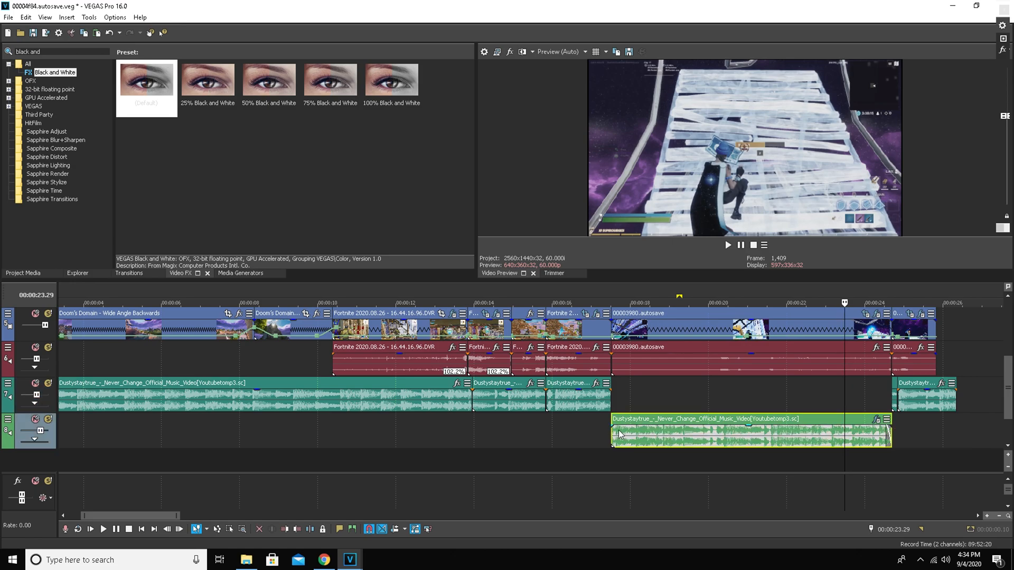
{"action": "left_click_drag", "start_coordinate": [613, 422], "coordinate": [615, 425]}
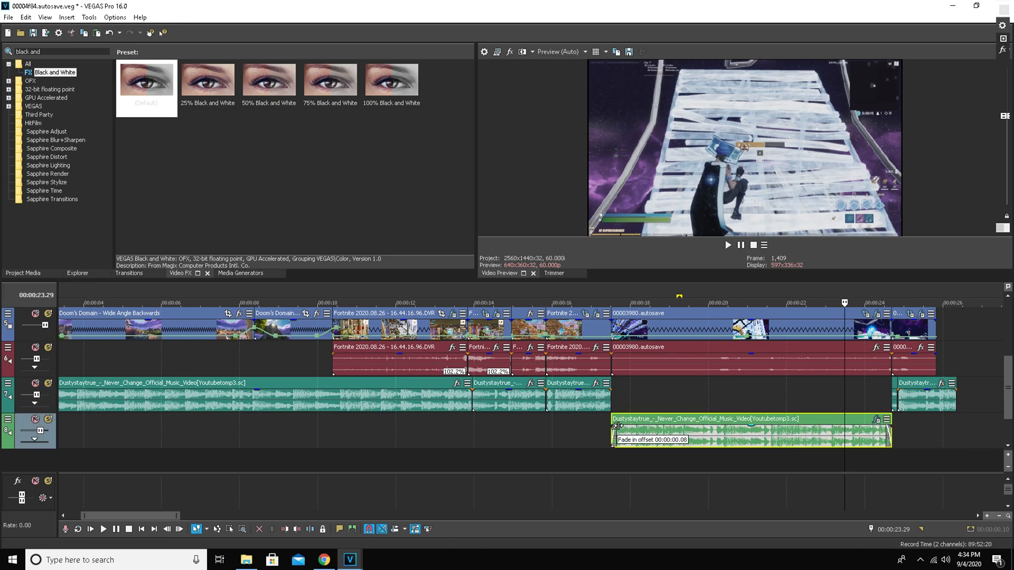
{"action": "left_click", "coordinate": [608, 396]}
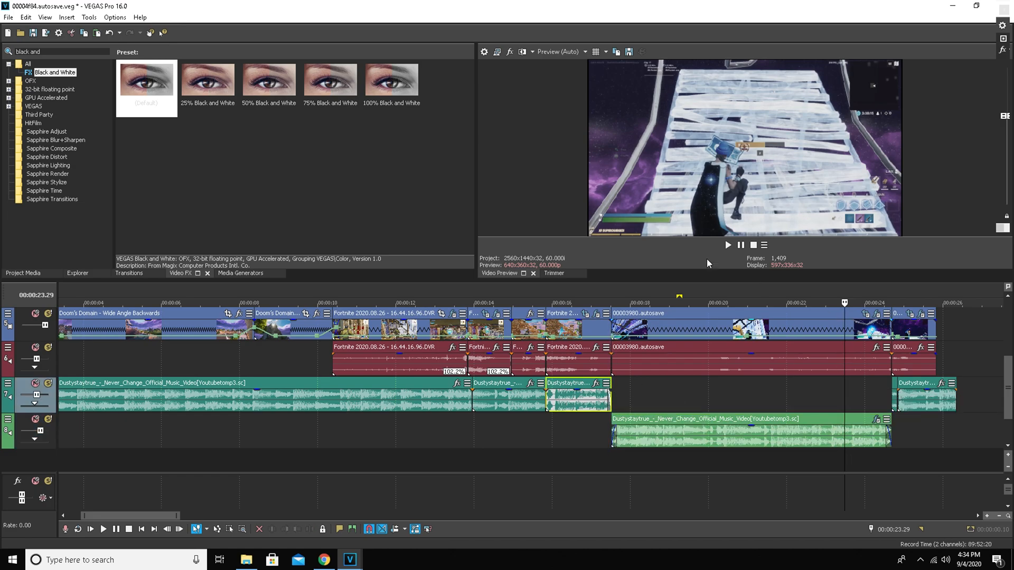
Step: Play the faded music transitions, starting ahead of the muffled segment and running past its end
{"action": "left_click", "coordinate": [603, 445]}
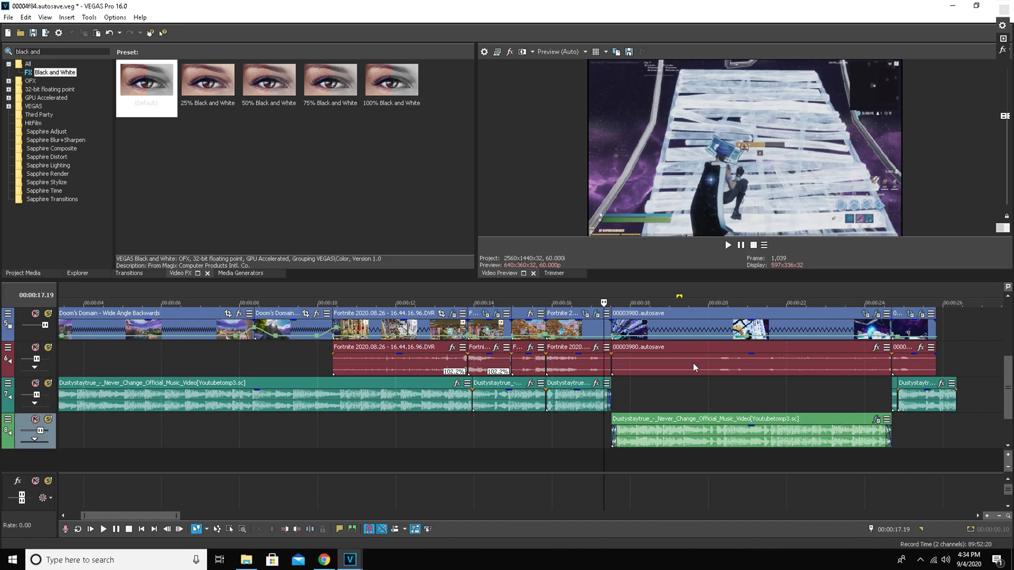
{"action": "left_click", "coordinate": [728, 245]}
{"action": "key", "text": "Return"}
{"action": "left_click", "coordinate": [555, 443]}
{"action": "left_click", "coordinate": [728, 246]}
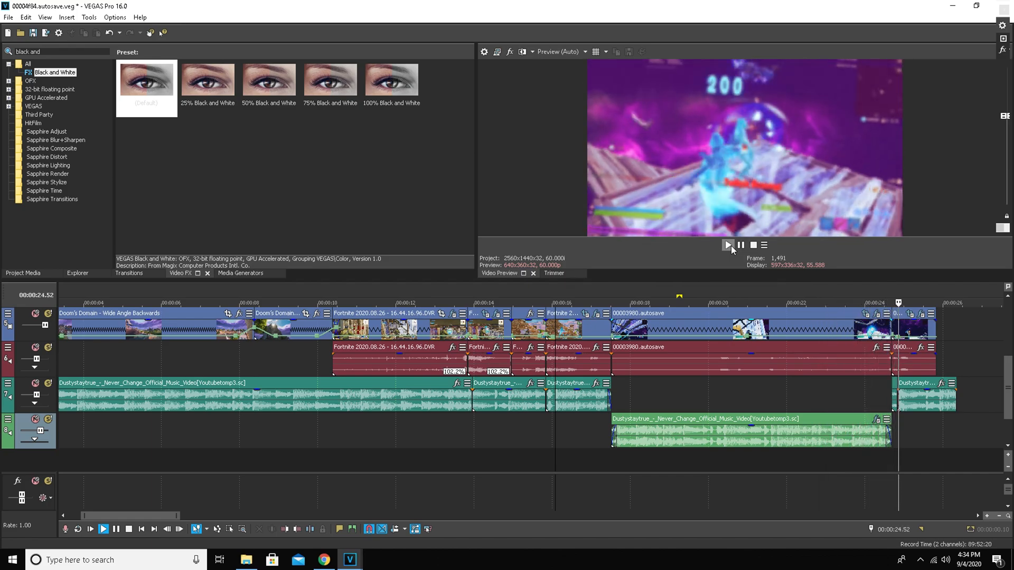
{"action": "left_click", "coordinate": [741, 246]}
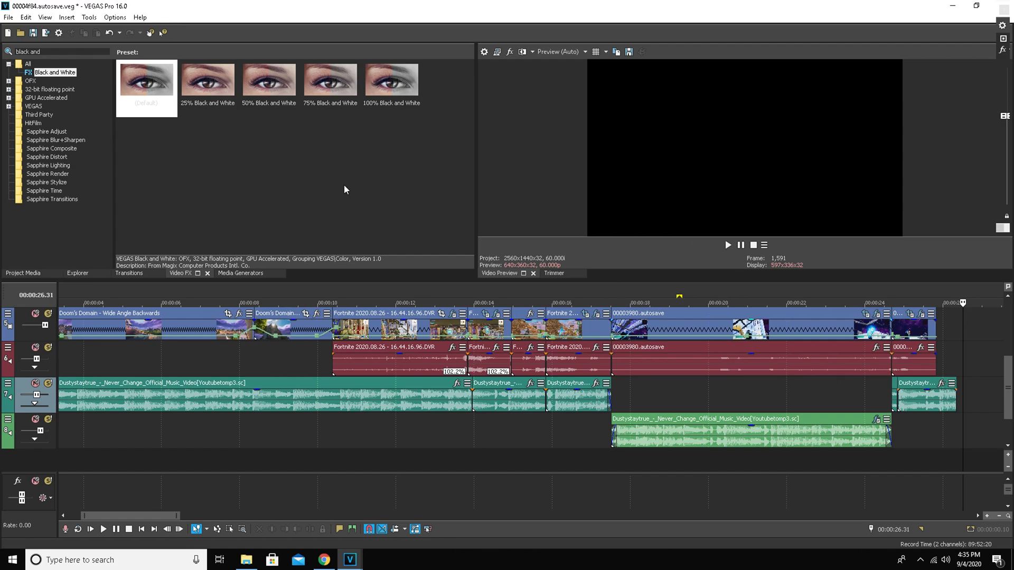
Step: Review the intro titles and the Fortnite clips along the timeline, ending at 00:00:13.03
{"action": "left_click", "coordinate": [589, 452]}
{"action": "left_click_drag", "start_coordinate": [589, 428], "coordinate": [238, 370]}
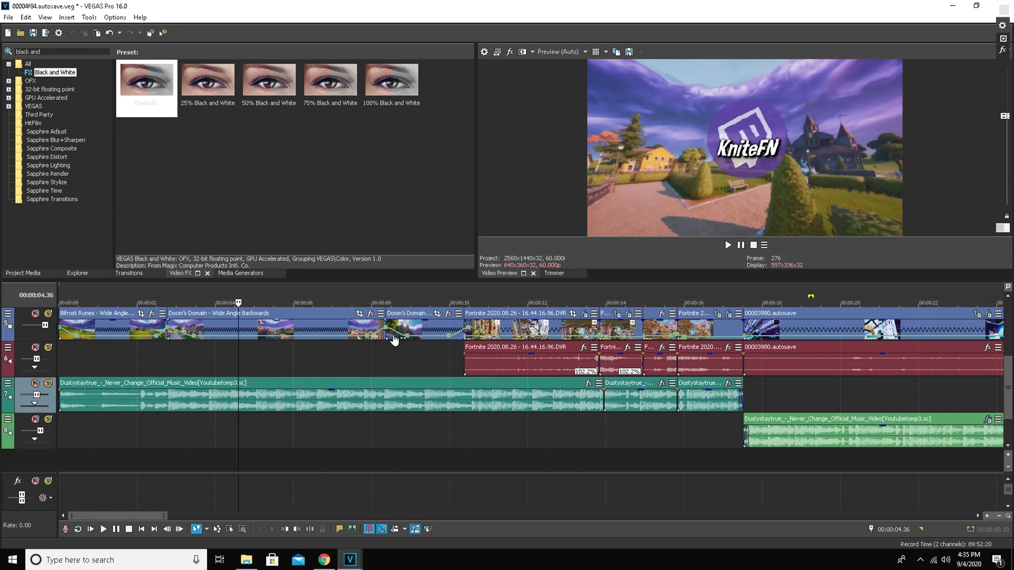
{"action": "left_click_drag", "start_coordinate": [1008, 382], "coordinate": [1007, 342]}
{"action": "left_click_drag", "start_coordinate": [460, 329], "coordinate": [345, 324]}
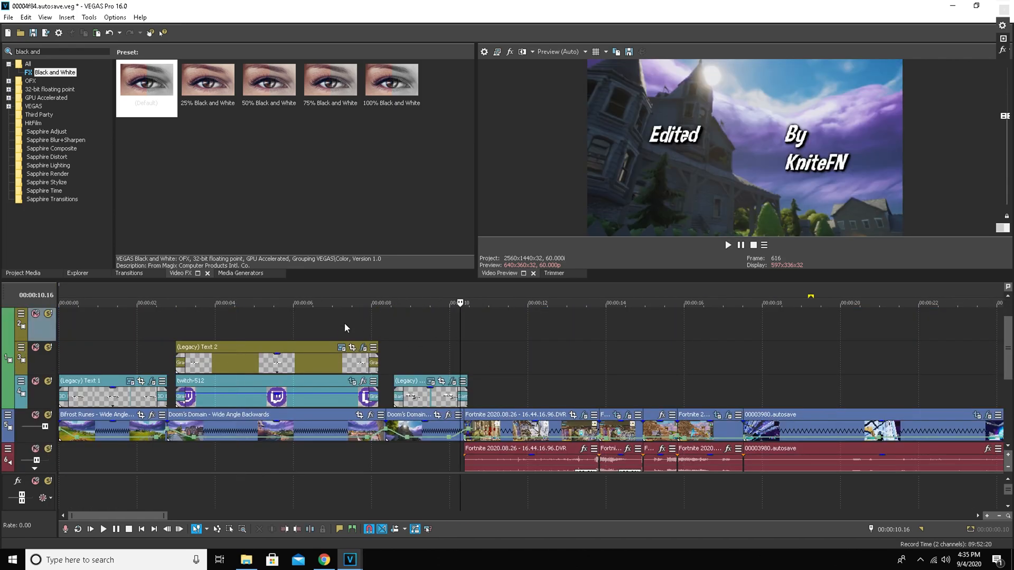
{"action": "left_click", "coordinate": [542, 341]}
{"action": "left_click", "coordinate": [629, 364]}
{"action": "left_click", "coordinate": [818, 338]}
{"action": "left_click", "coordinate": [629, 339]}
{"action": "left_click", "coordinate": [569, 335]}
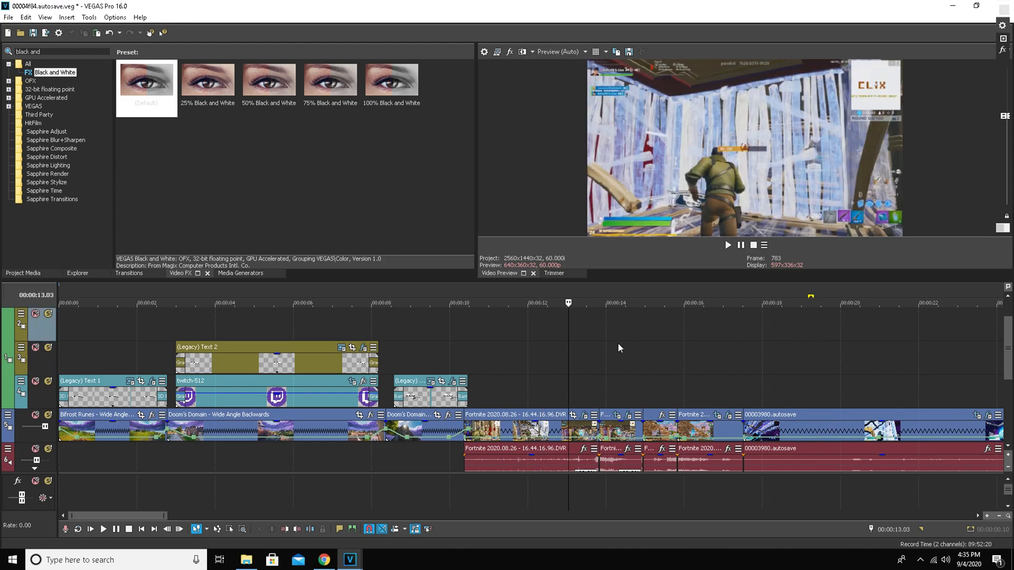
Step: Import the Swoosh sound audio file from the Downloads folder into the project media
{"action": "left_click_drag", "start_coordinate": [1008, 322], "coordinate": [1007, 339]}
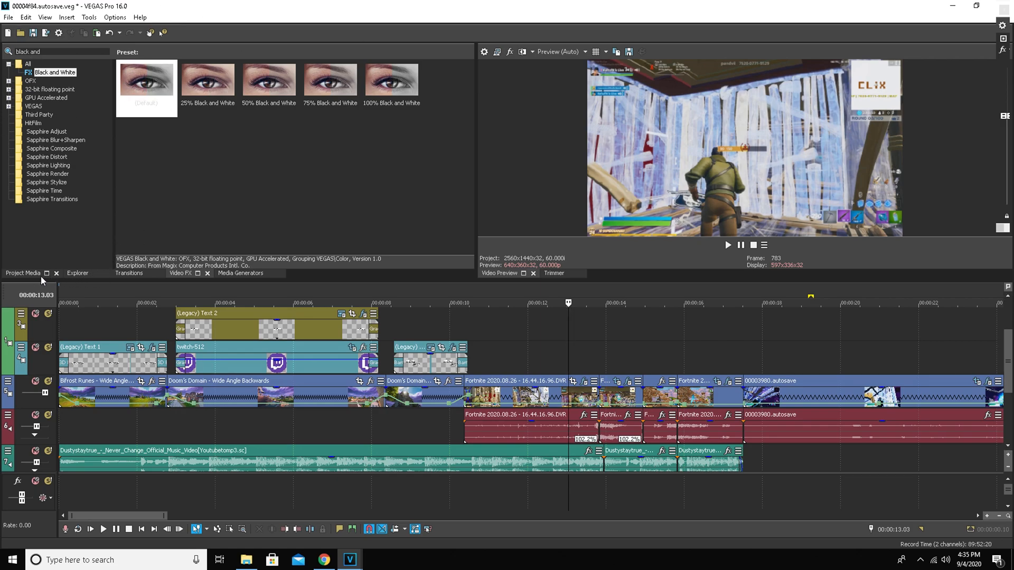
{"action": "left_click", "coordinate": [45, 274]}
{"action": "left_click", "coordinate": [46, 52]}
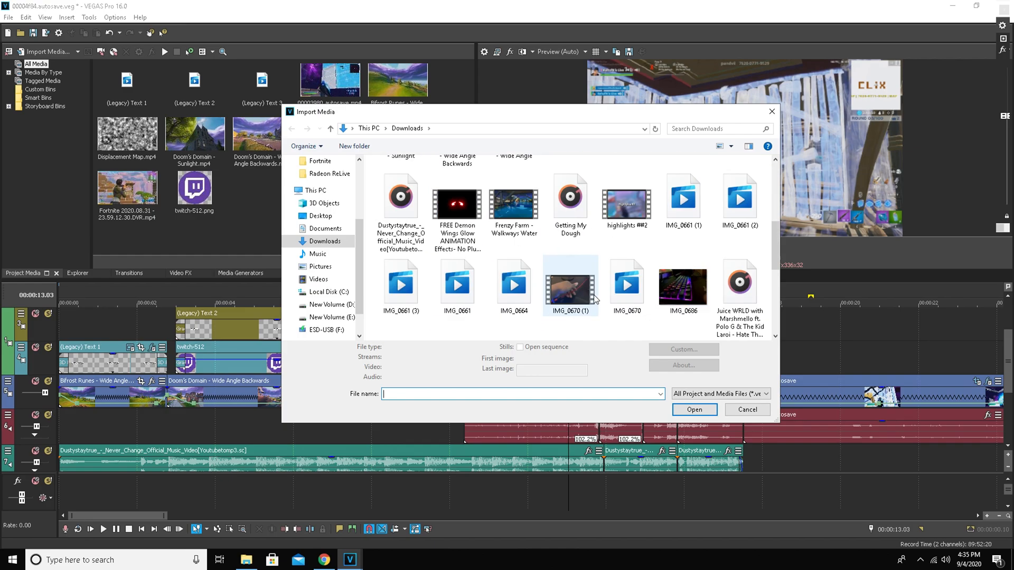
{"action": "scroll", "coordinate": [596, 299], "scroll_direction": "down", "scroll_amount": 5}
{"action": "left_click", "coordinate": [524, 297]}
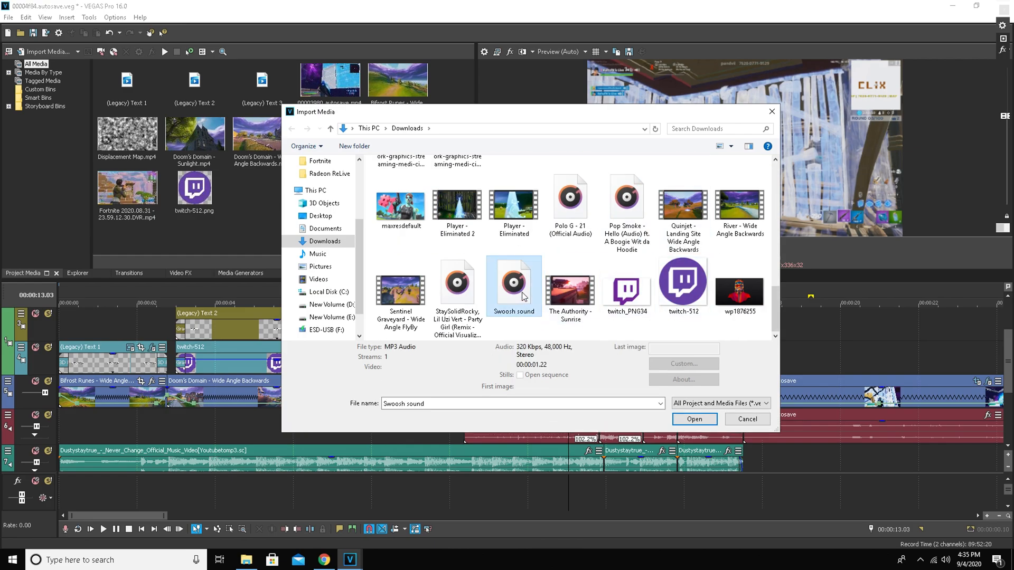
{"action": "left_click", "coordinate": [696, 420]}
Step: Place three copies of Swoosh sound.mp3 under the Fortnite clips, on the muffled music's track
{"action": "mouse_move", "coordinate": [196, 195]}
{"action": "left_mouse_down"}
{"action": "mouse_move", "coordinate": [207, 209]}
{"action": "mouse_move", "coordinate": [610, 331]}
{"action": "mouse_move", "coordinate": [547, 334]}
{"action": "mouse_move", "coordinate": [585, 357]}
{"action": "mouse_move", "coordinate": [583, 346]}
{"action": "mouse_move", "coordinate": [194, 176]}
{"action": "left_mouse_up"}
{"action": "left_click_drag", "start_coordinate": [1008, 357], "coordinate": [1009, 385]}
{"action": "left_click_drag", "start_coordinate": [194, 190], "coordinate": [462, 386]}
{"action": "left_click_drag", "start_coordinate": [362, 211], "coordinate": [633, 430]}
{"action": "left_click_drag", "start_coordinate": [689, 406], "coordinate": [675, 422]}
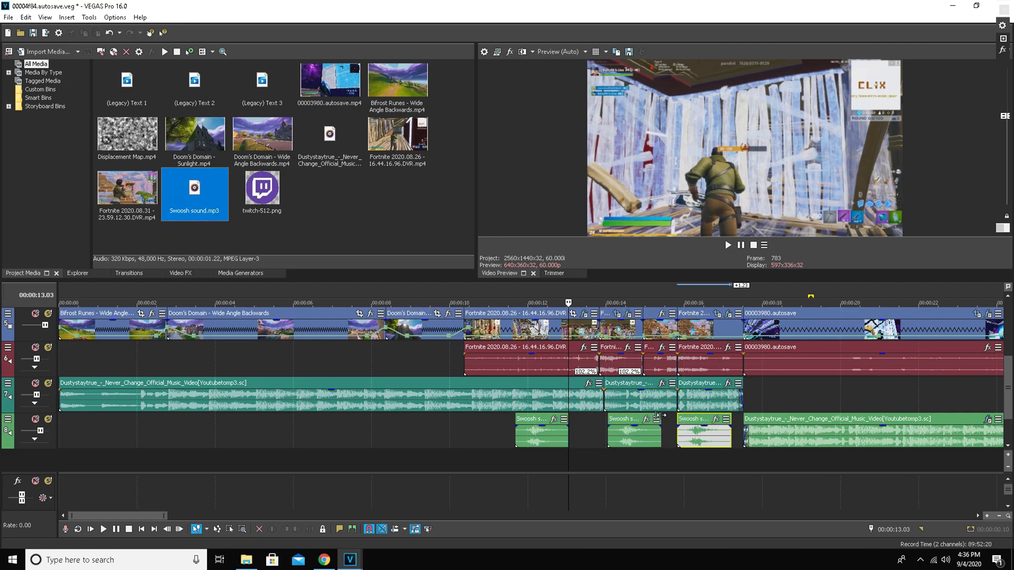
Step: Slide the first swoosh to end at the third Fortnite clip's start, and overlap the other two just before the muffled music
{"action": "left_click_drag", "start_coordinate": [1008, 375], "coordinate": [974, 391]}
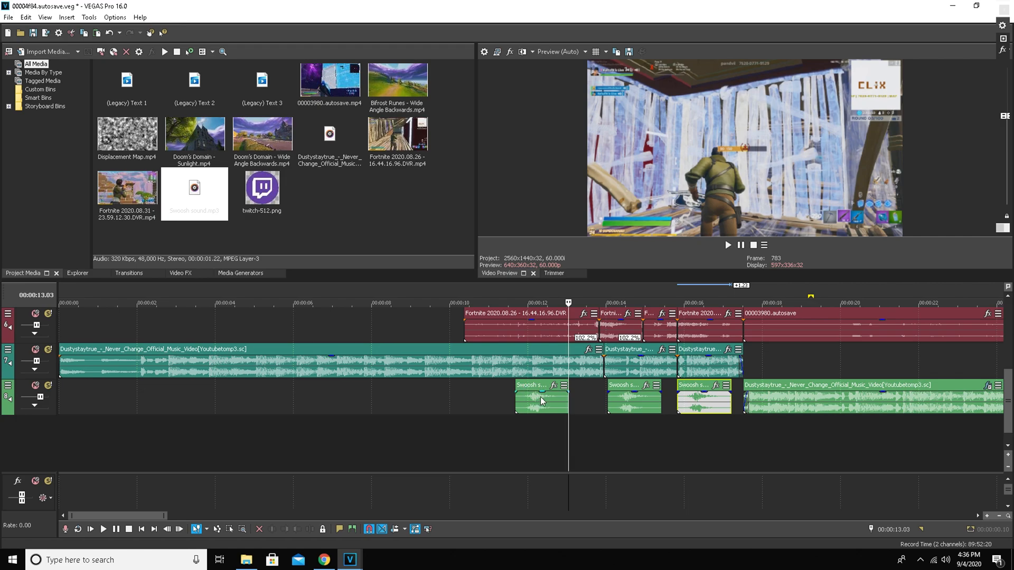
{"action": "left_click", "coordinate": [632, 400]}
{"action": "left_click_drag", "start_coordinate": [632, 400], "coordinate": [708, 407]}
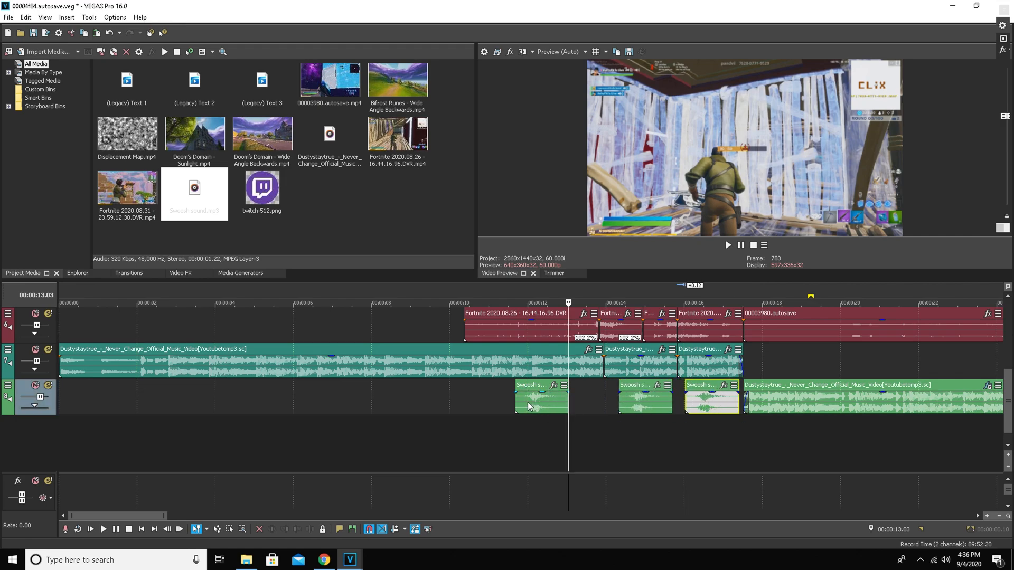
{"action": "left_click_drag", "start_coordinate": [530, 405], "coordinate": [580, 406]}
{"action": "left_click_drag", "start_coordinate": [650, 405], "coordinate": [716, 407]}
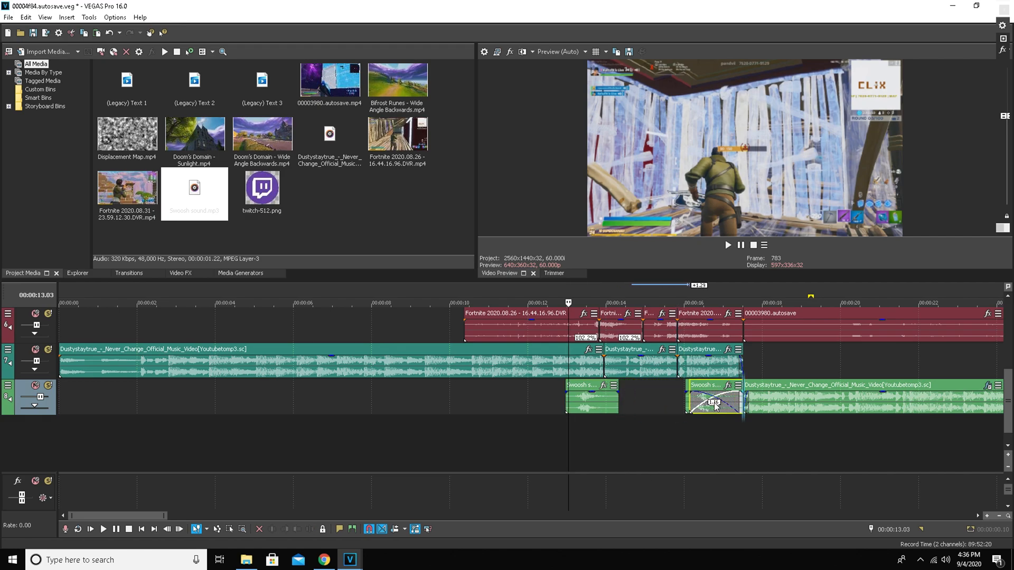
{"action": "mouse_move", "coordinate": [611, 400]}
{"action": "left_mouse_down"}
{"action": "mouse_move", "coordinate": [626, 400]}
{"action": "mouse_move", "coordinate": [618, 400]}
{"action": "left_mouse_up"}
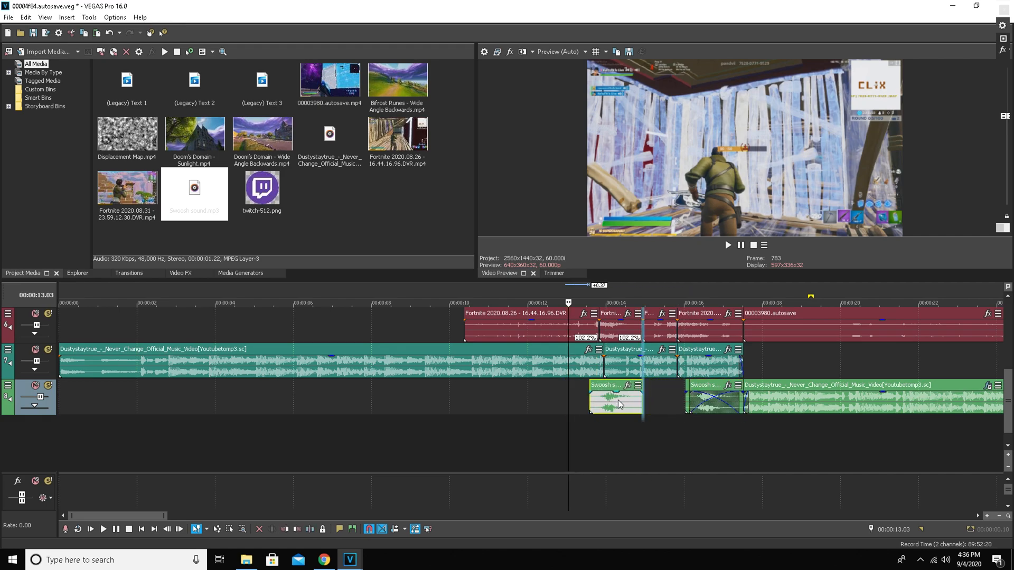
Step: Play the first swoosh with its clip cut from 00:00:13.24
{"action": "left_click", "coordinate": [583, 398]}
{"action": "scroll", "coordinate": [660, 396], "scroll_direction": "up", "scroll_amount": 3}
{"action": "left_click_drag", "start_coordinate": [1007, 401], "coordinate": [1008, 374]}
{"action": "scroll", "coordinate": [697, 400], "scroll_direction": "down", "scroll_amount": 3}
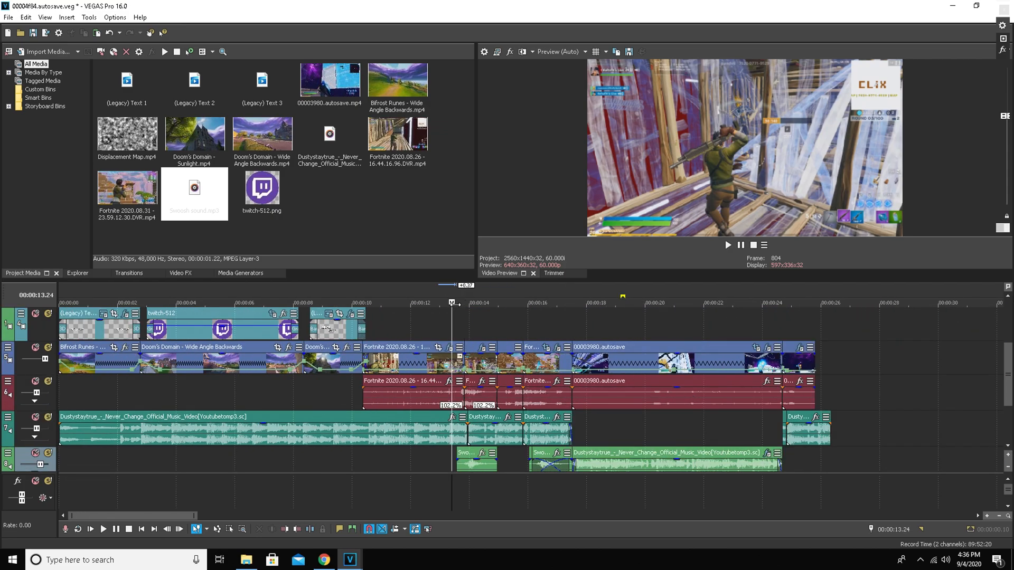
{"action": "scroll", "coordinate": [463, 376], "scroll_direction": "up", "scroll_amount": 2}
{"action": "left_click", "coordinate": [566, 470]}
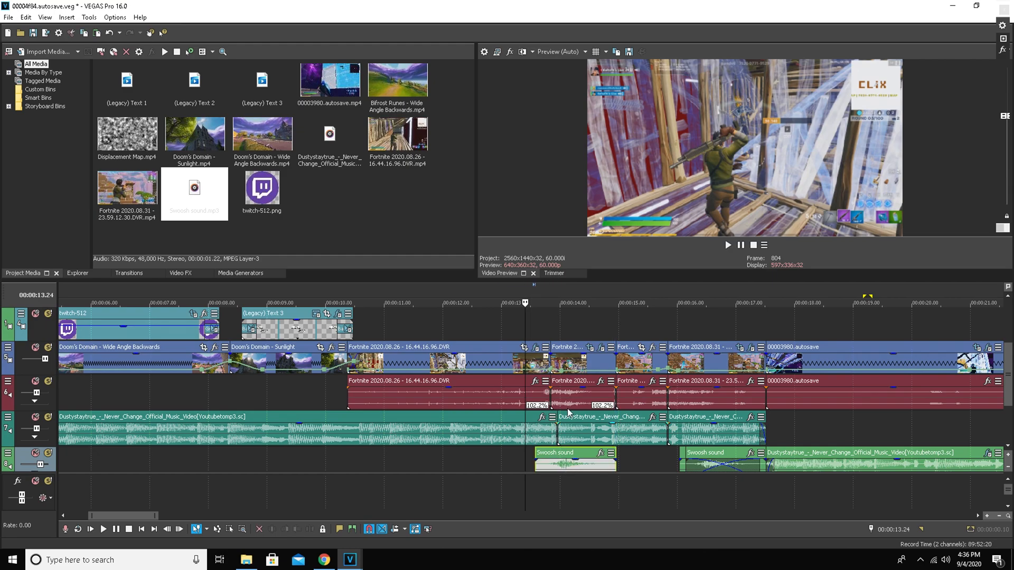
{"action": "left_click", "coordinate": [727, 245]}
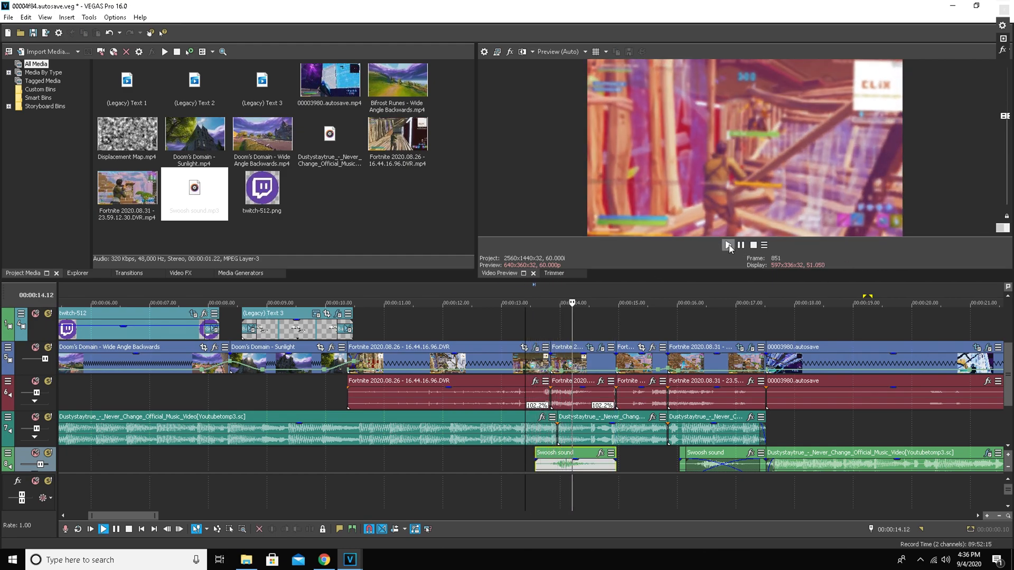
{"action": "left_click", "coordinate": [740, 246]}
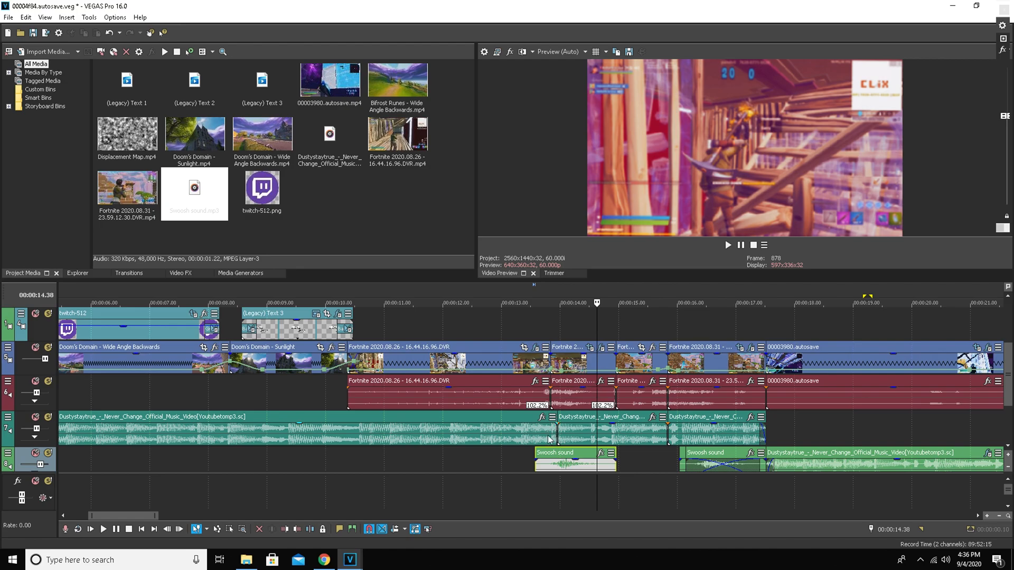
Step: Shift the first swoosh 5 frames earlier and replay it against the clip cut from 00:00:13.30 and 00:00:13.22
{"action": "left_click_drag", "start_coordinate": [575, 466], "coordinate": [570, 466]}
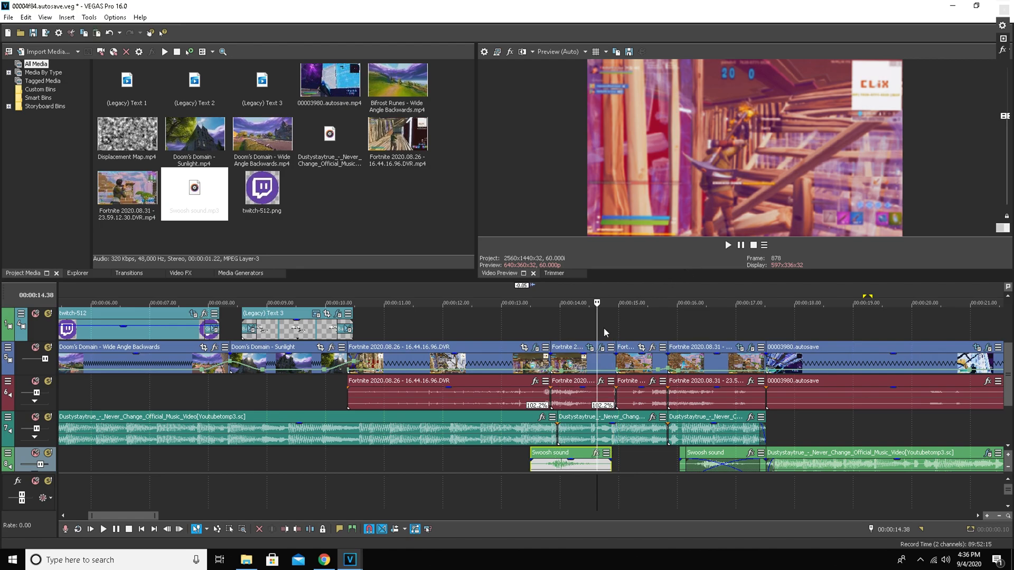
{"action": "left_click", "coordinate": [529, 332]}
{"action": "left_click", "coordinate": [728, 245]}
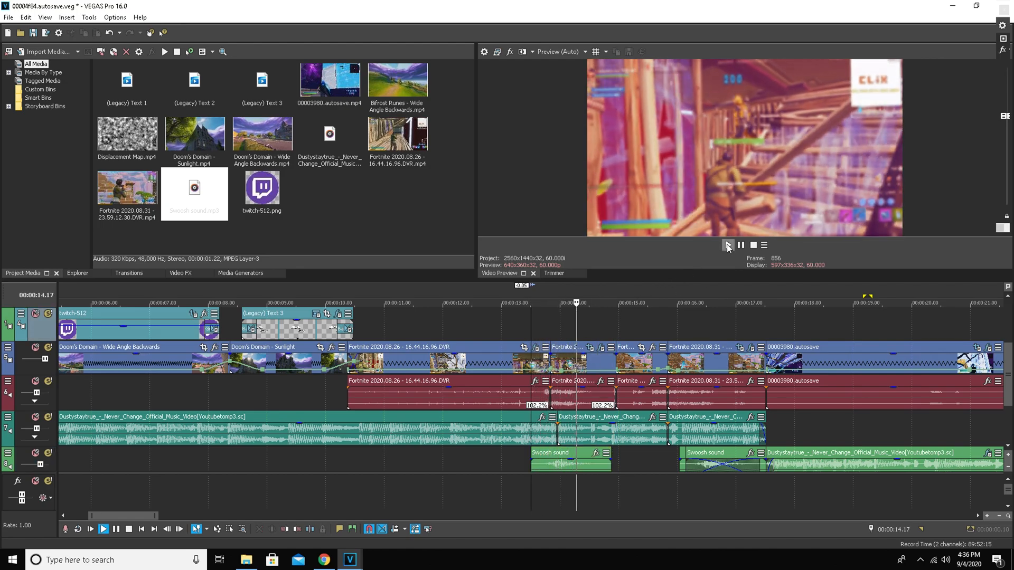
{"action": "left_click", "coordinate": [728, 247]}
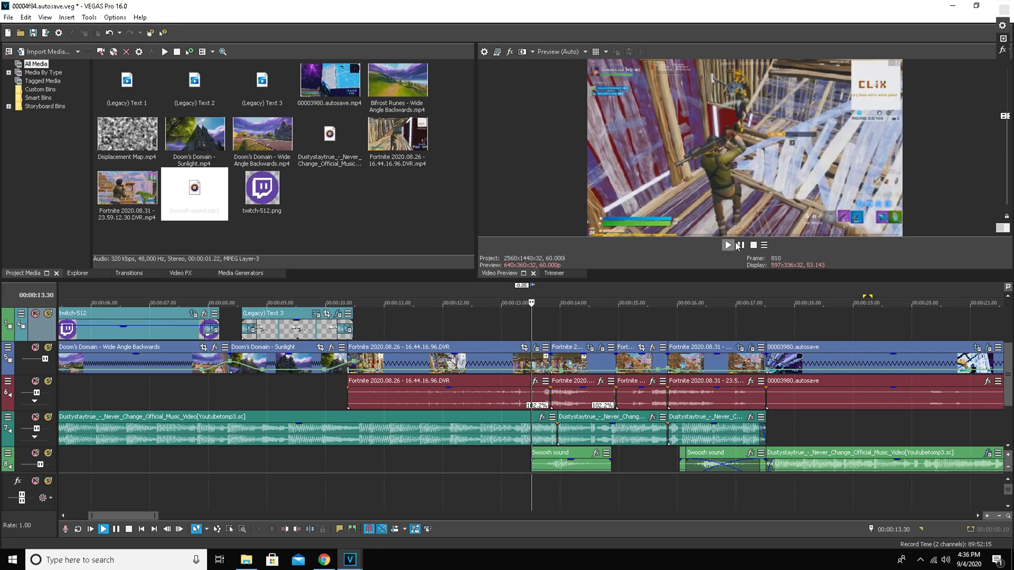
{"action": "left_click", "coordinate": [739, 246]}
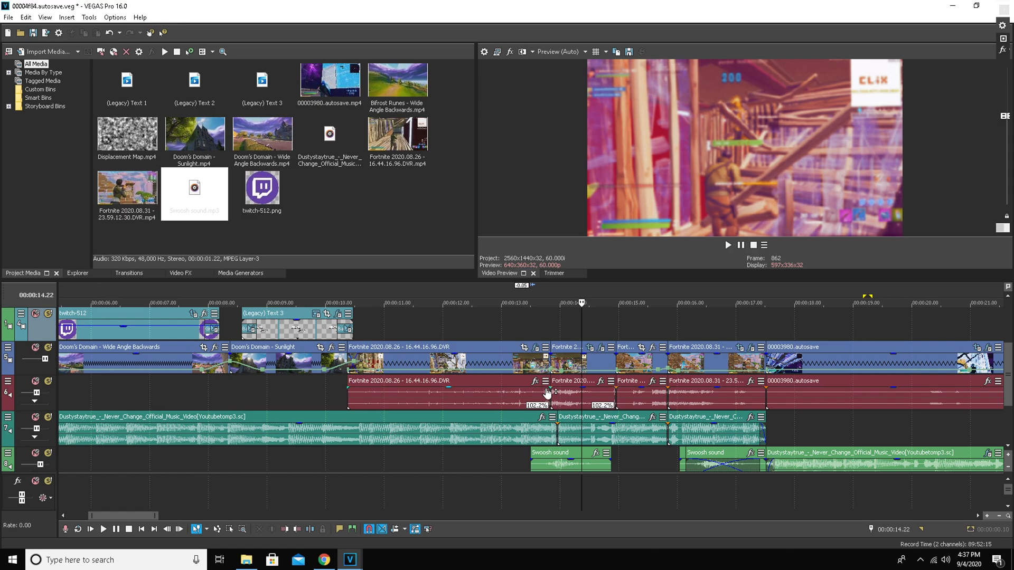
{"action": "left_click", "coordinate": [521, 460]}
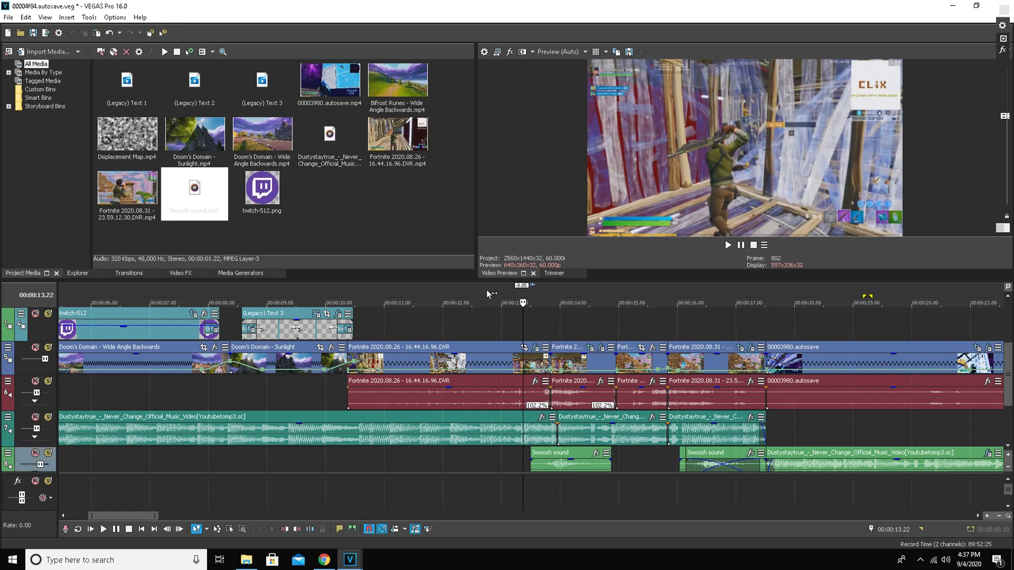
{"action": "left_click", "coordinate": [741, 246]}
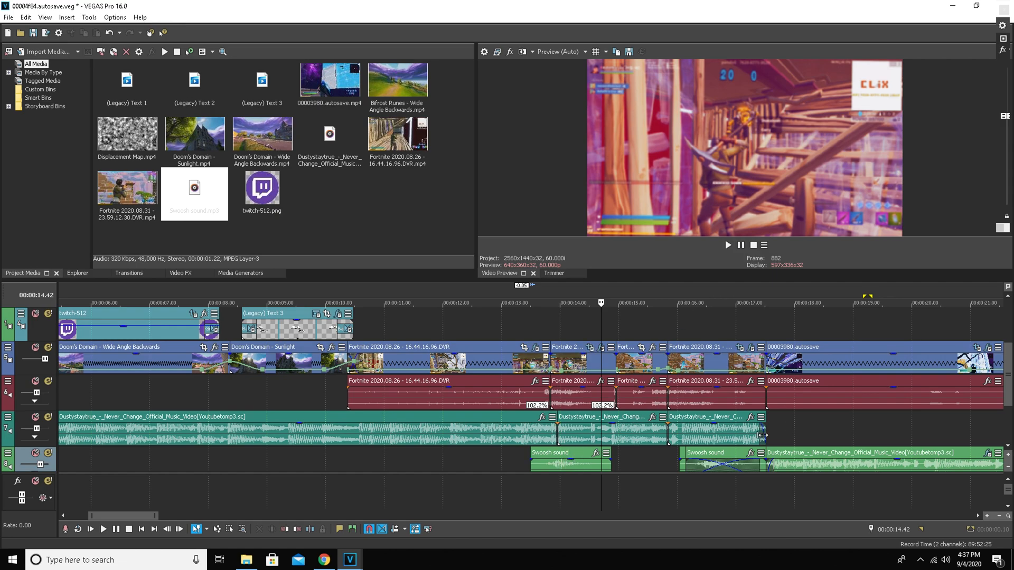
Step: Separate the overlapping swooshes, moving the second one under the cut between the two Fortnite 2020.08.31 clips, and play it
{"action": "left_click_drag", "start_coordinate": [684, 469], "coordinate": [648, 467]}
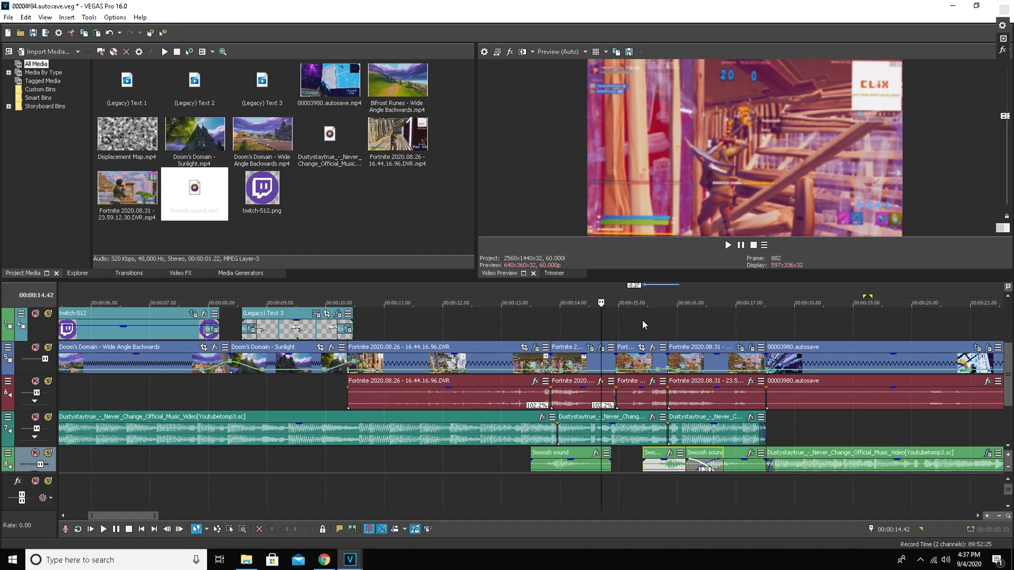
{"action": "left_click", "coordinate": [644, 325]}
{"action": "left_click", "coordinate": [728, 245]}
{"action": "left_click", "coordinate": [728, 245]}
{"action": "left_click", "coordinate": [740, 245]}
{"action": "left_click_drag", "start_coordinate": [730, 466], "coordinate": [677, 467]}
{"action": "left_click", "coordinate": [728, 246]}
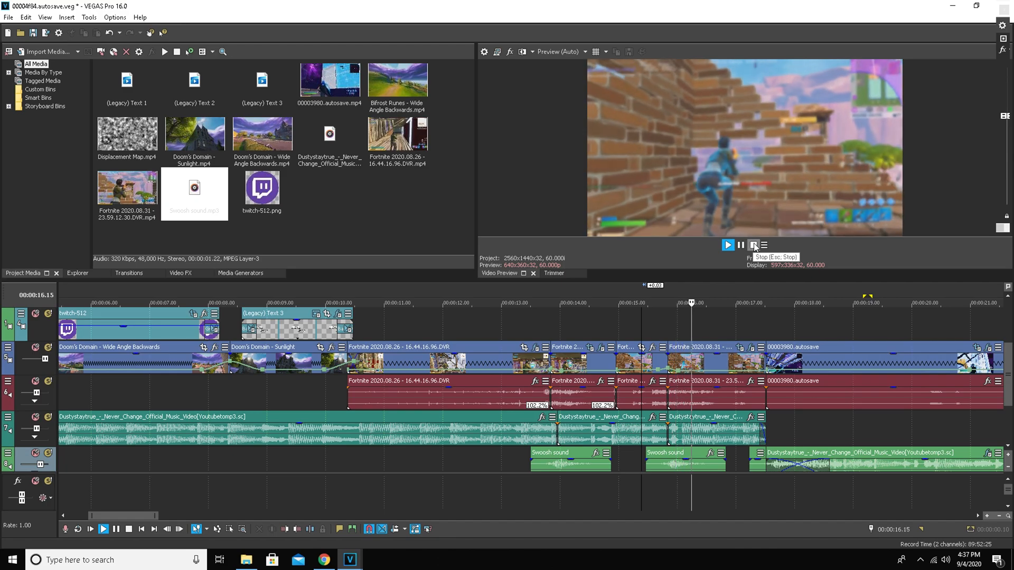
{"action": "left_click", "coordinate": [740, 245]}
Step: Shift the second swoosh 4 frames and another 2 frames earlier, replaying it against the cut each time
{"action": "left_click_drag", "start_coordinate": [680, 468], "coordinate": [675, 471]}
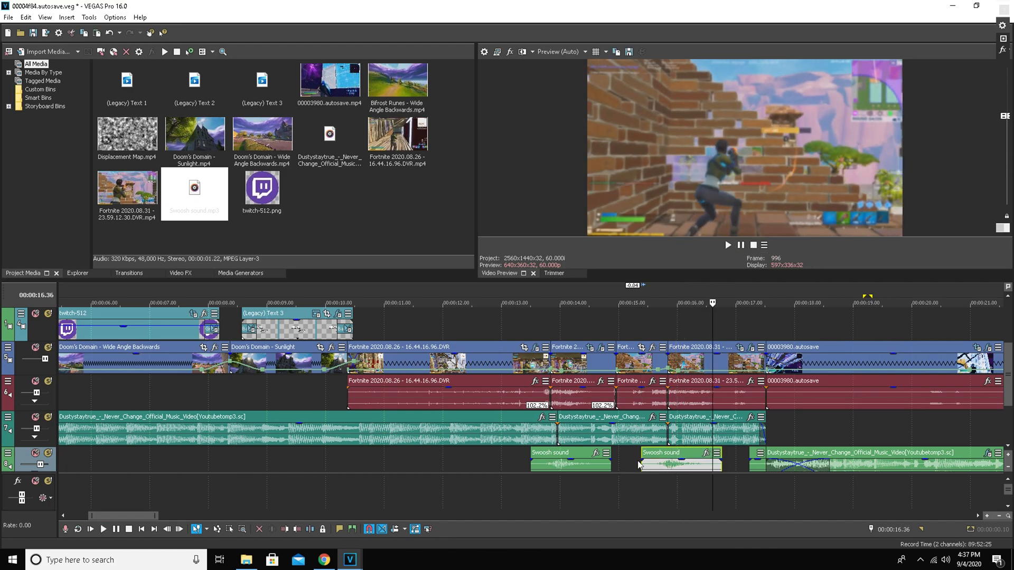
{"action": "left_click", "coordinate": [727, 245]}
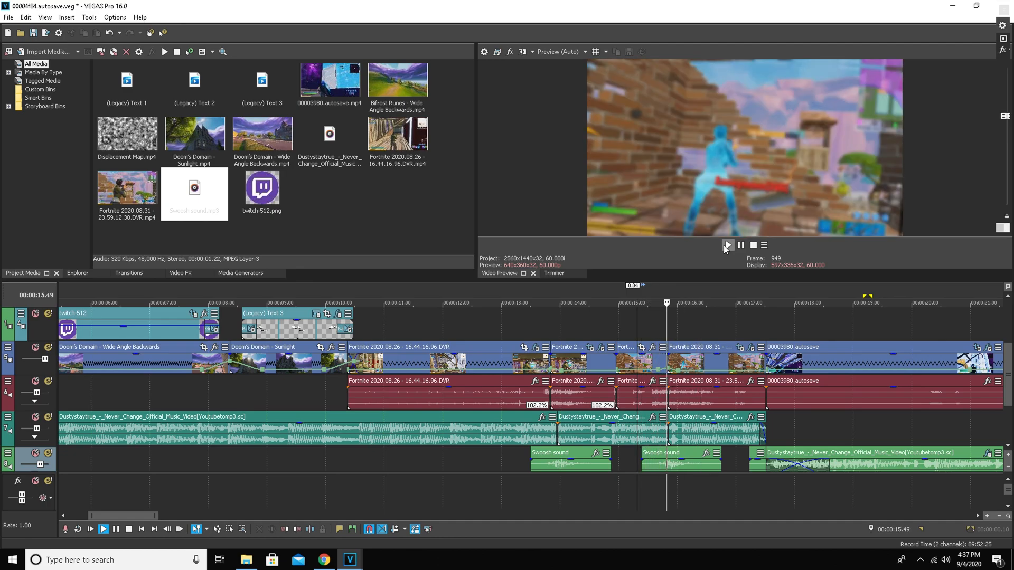
{"action": "left_click", "coordinate": [740, 245]}
{"action": "left_click", "coordinate": [674, 466]}
{"action": "left_click_drag", "start_coordinate": [675, 466], "coordinate": [673, 465]}
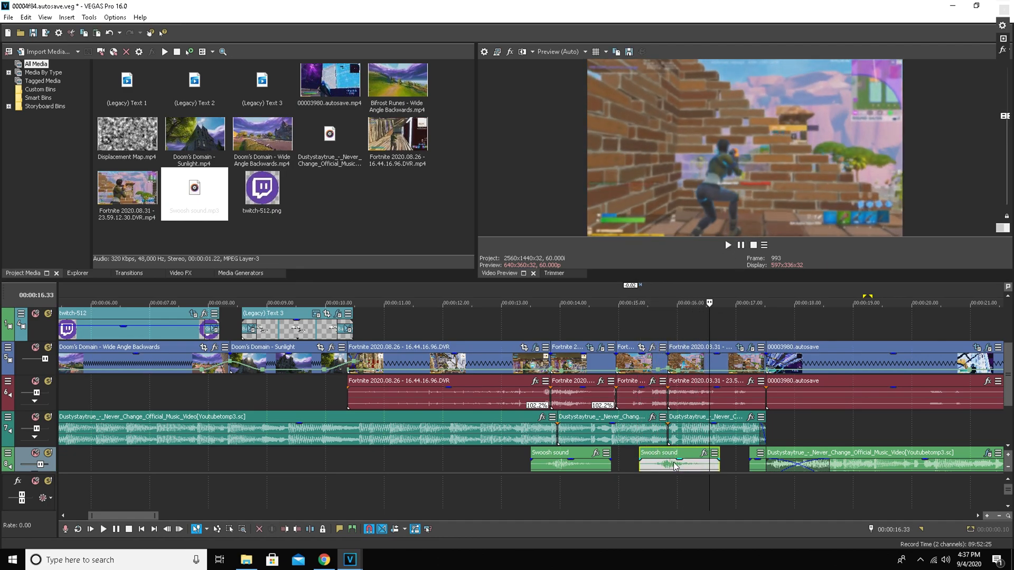
{"action": "left_click", "coordinate": [631, 459]}
{"action": "left_click", "coordinate": [727, 246]}
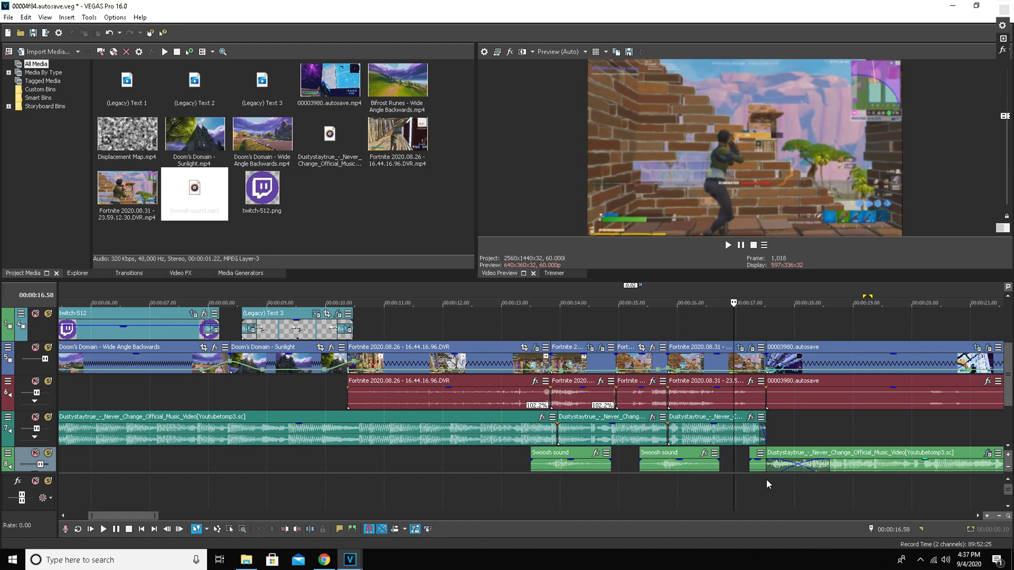
Step: Move the third swoosh to the end of the muffled music, starting with the last 00003980.autosave clip, and play it
{"action": "left_click_drag", "start_coordinate": [754, 463], "coordinate": [802, 399]}
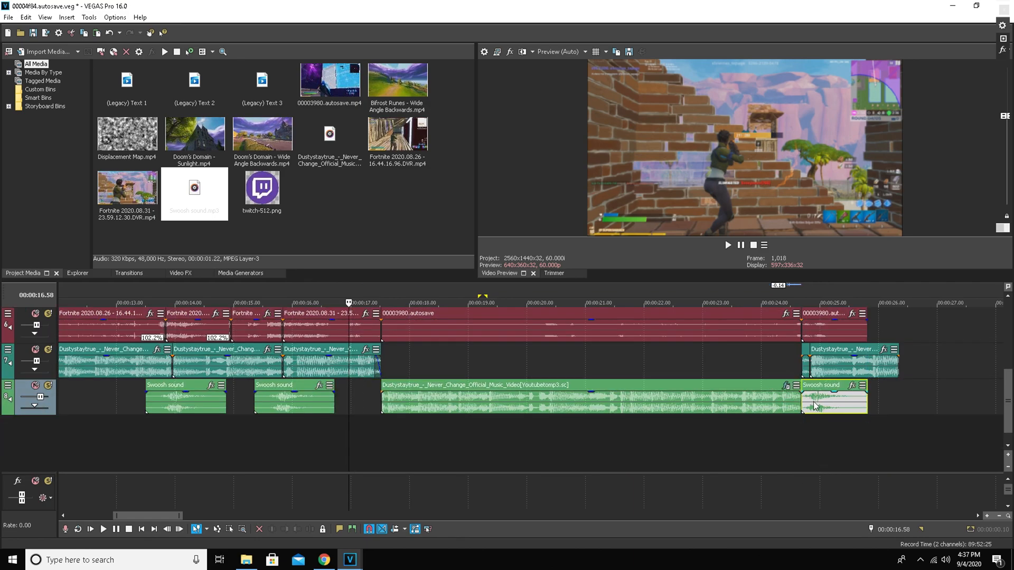
{"action": "left_click", "coordinate": [781, 363]}
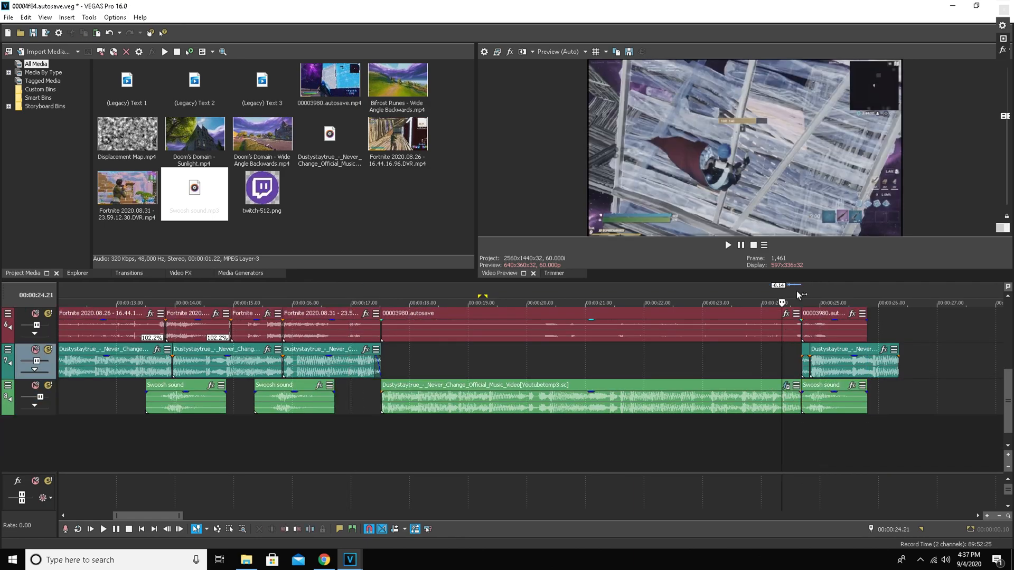
{"action": "left_click", "coordinate": [728, 245]}
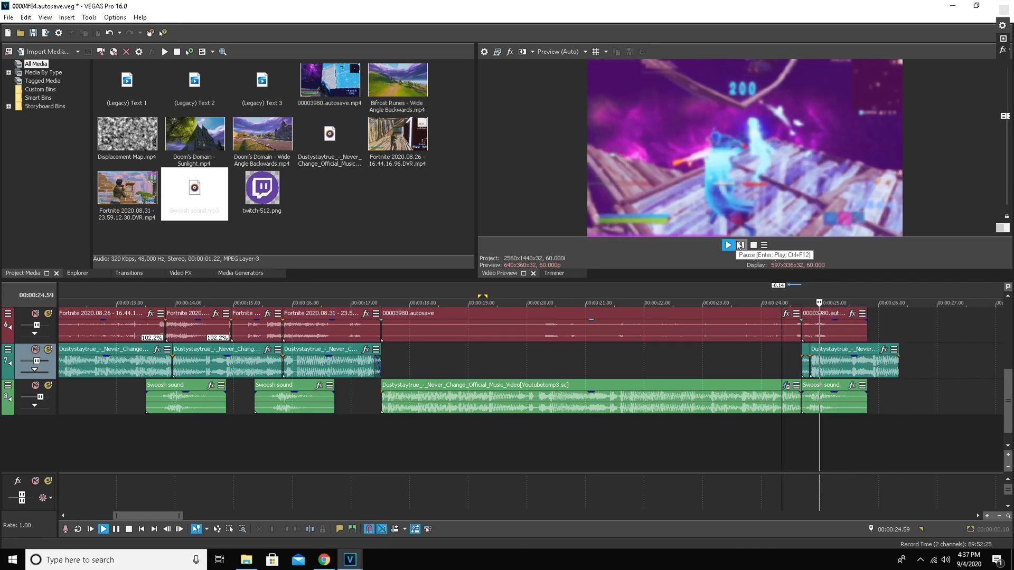
{"action": "left_click", "coordinate": [739, 246]}
Step: Extend the third swoosh's start 8 frames earlier so it overlaps the muffled music, and replay it
{"action": "left_click_drag", "start_coordinate": [802, 397], "coordinate": [794, 398]}
{"action": "left_click", "coordinate": [772, 349]}
{"action": "left_click", "coordinate": [726, 246]}
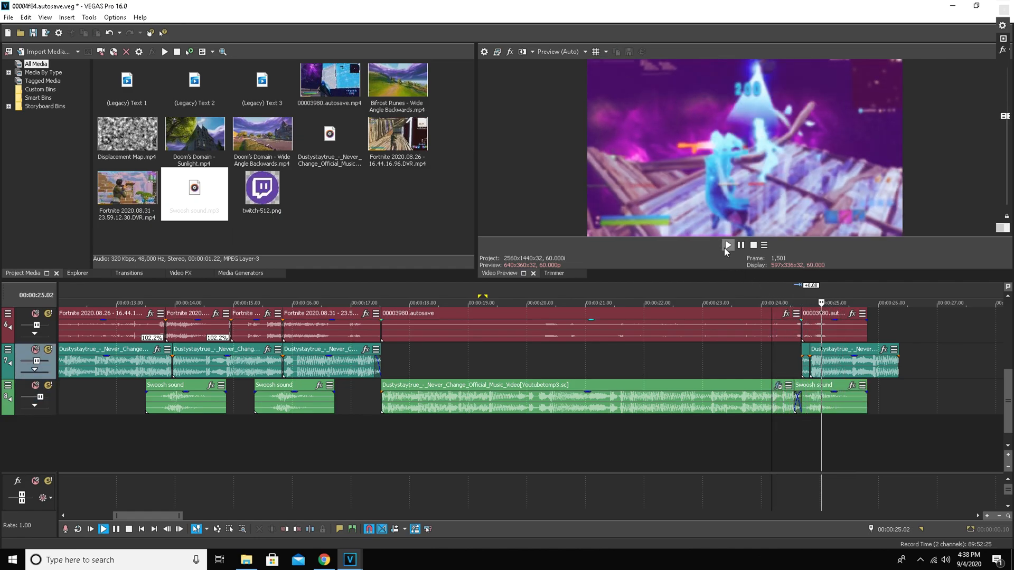
{"action": "left_click", "coordinate": [741, 246]}
Step: Review the whole montage timeline down to the swoosh track, and select the first Fortnite 2020.08.31 clip
{"action": "scroll", "coordinate": [740, 420], "scroll_direction": "up", "scroll_amount": 2}
{"action": "scroll", "coordinate": [738, 415], "scroll_direction": "down", "scroll_amount": 3}
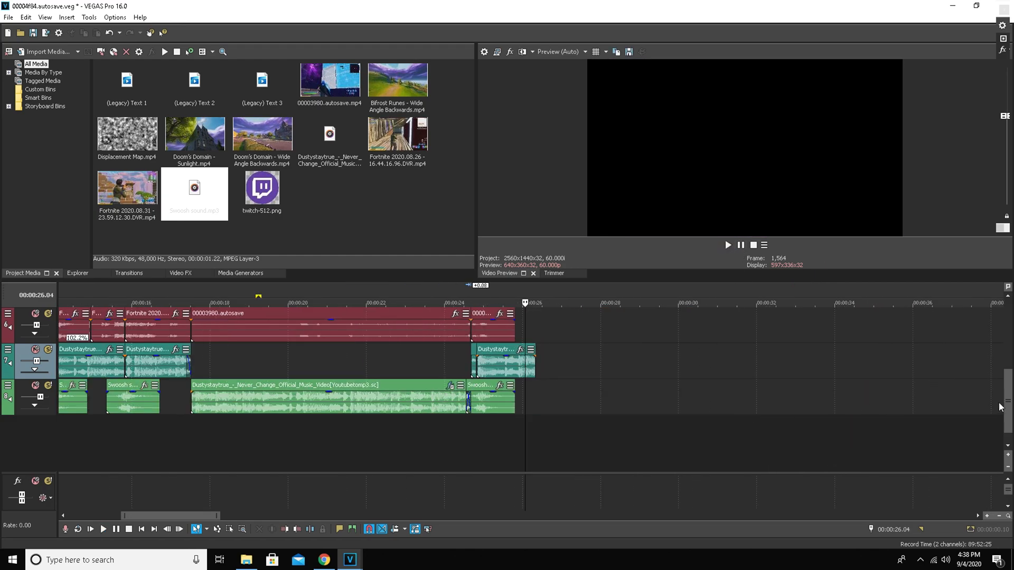
{"action": "scroll", "coordinate": [686, 415], "scroll_direction": "up", "scroll_amount": 2}
{"action": "scroll", "coordinate": [637, 415], "scroll_direction": "down", "scroll_amount": 1}
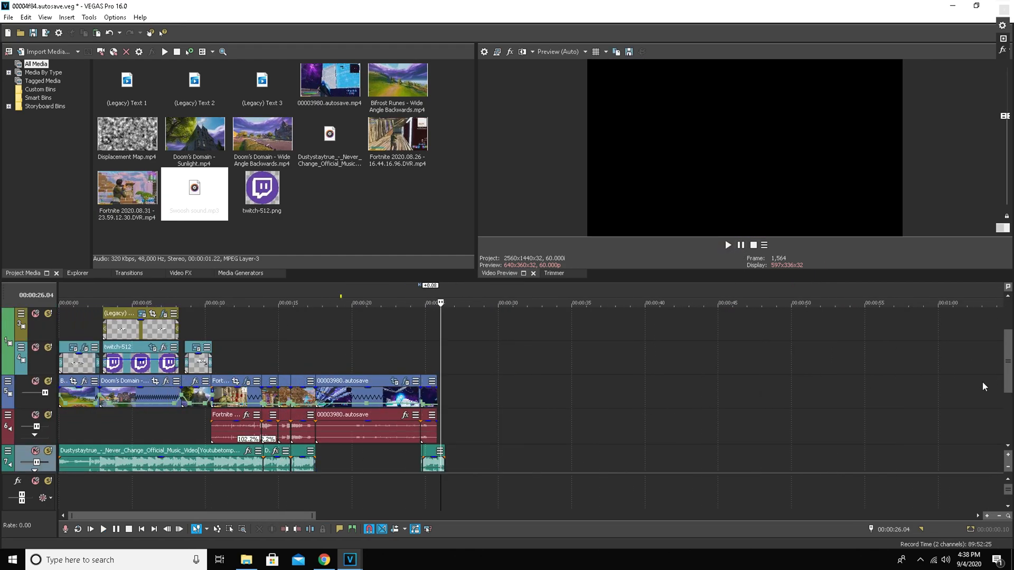
{"action": "left_click_drag", "start_coordinate": [1008, 370], "coordinate": [1009, 402]}
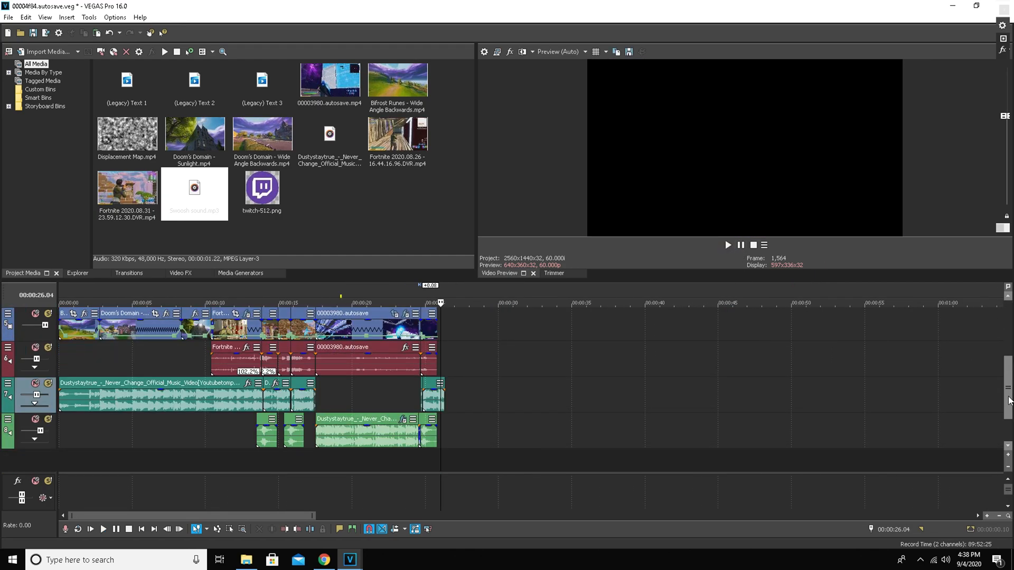
{"action": "left_click", "coordinate": [290, 459]}
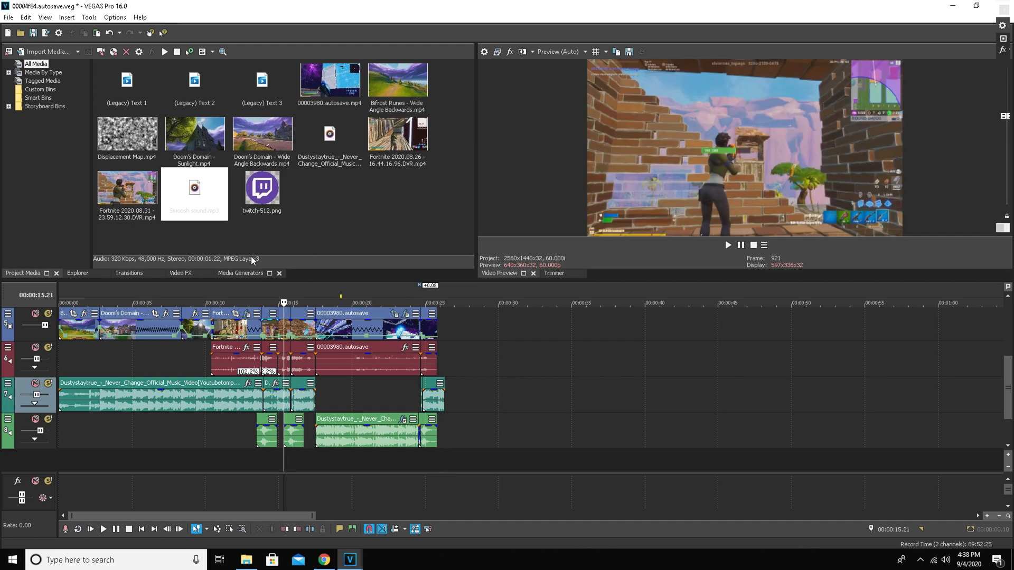
{"action": "scroll", "coordinate": [271, 315], "scroll_direction": "up", "scroll_amount": 3}
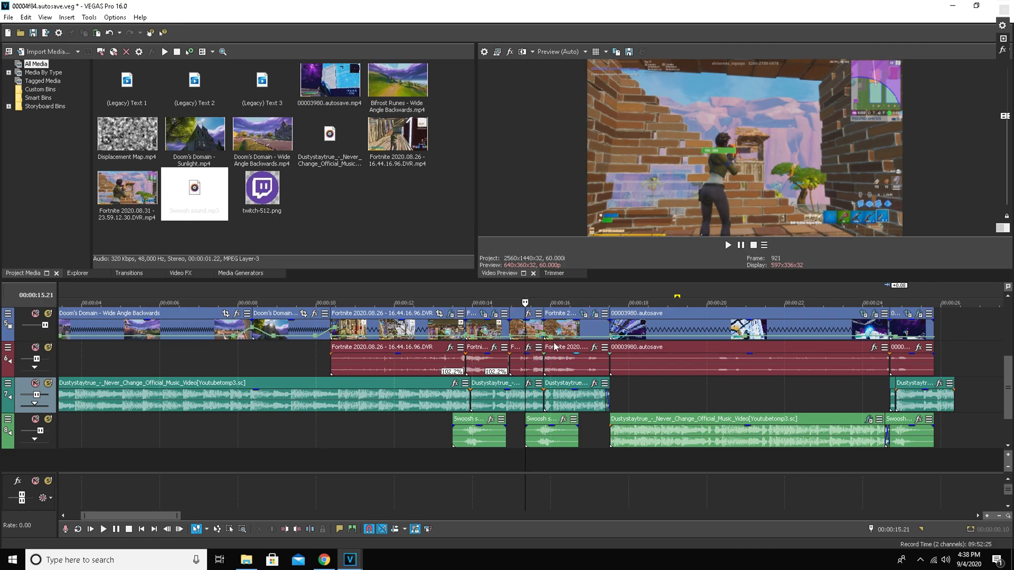
{"action": "scroll", "coordinate": [554, 346], "scroll_direction": "up", "scroll_amount": 2}
{"action": "left_click", "coordinate": [547, 327]}
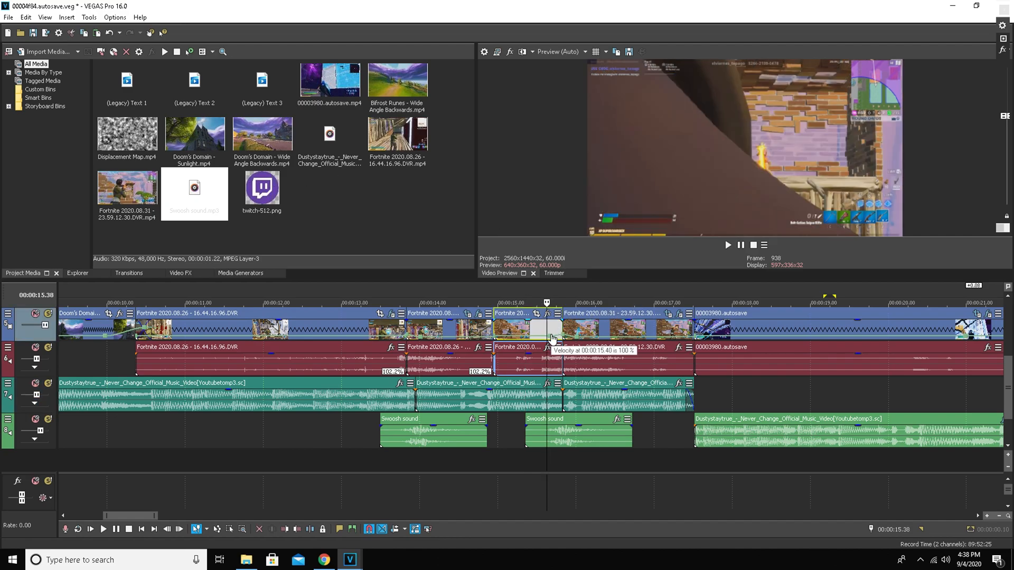
Step: Examine the first Fortnite 2020.08.31 clip frame by frame around the moment the sniper scope opens and fires
{"action": "scroll", "coordinate": [549, 378], "scroll_direction": "up", "scroll_amount": 4}
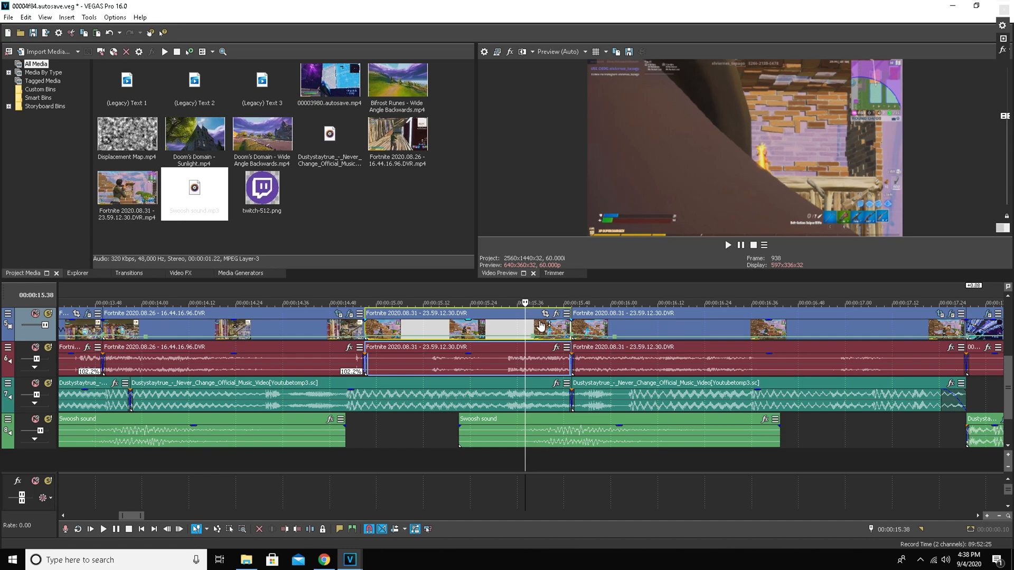
{"action": "key", "text": "Right"}
{"action": "key", "text": "Right"}
{"action": "key", "text": "Right"}
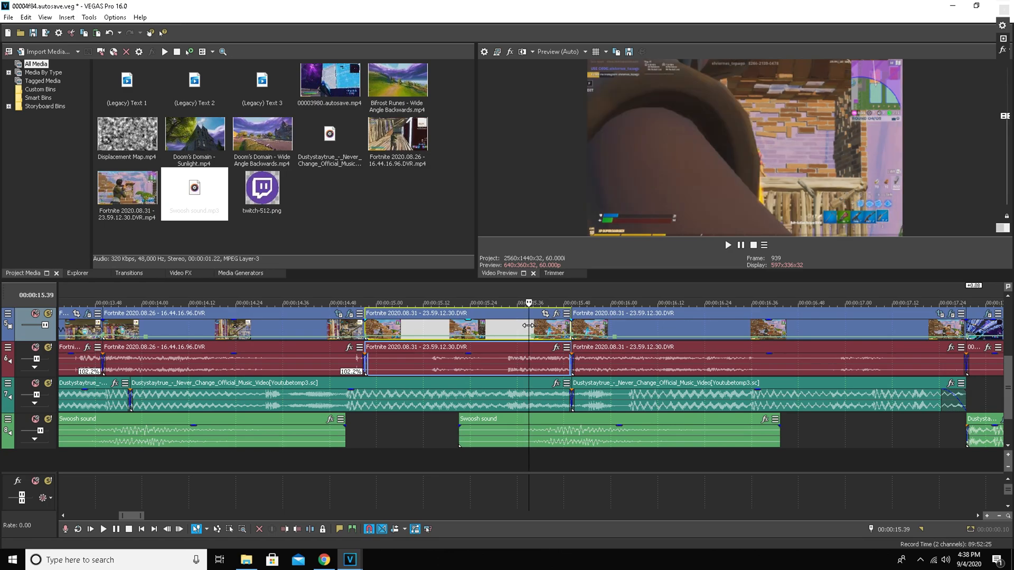
{"action": "key", "text": "Right"}
{"action": "key", "text": "Right"}
{"action": "key", "text": "Right"}
{"action": "key", "text": "Right"}
{"action": "key", "text": "Right"}
{"action": "key", "text": "Right"}
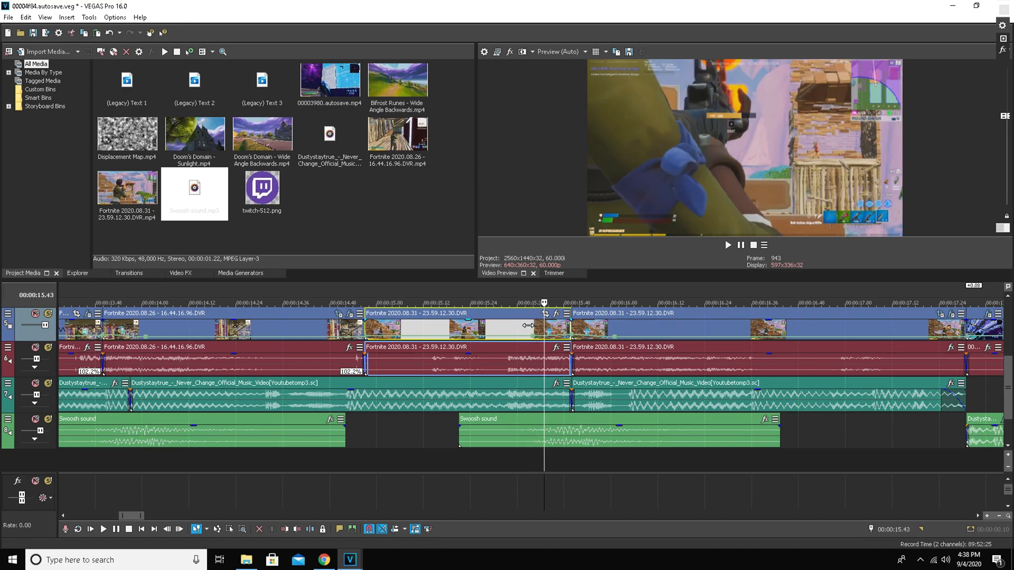
{"action": "key", "text": "Left"}
{"action": "key", "text": "Left"}
{"action": "key", "text": "Left"}
{"action": "key", "text": "Left"}
{"action": "key", "text": "Left"}
{"action": "key", "text": "Left"}
{"action": "key", "text": "Left"}
{"action": "key", "text": "Left"}
{"action": "key", "text": "Left"}
{"action": "key", "text": "Left"}
{"action": "key", "text": "Left"}
{"action": "key", "text": "Left"}
{"action": "key", "text": "Left"}
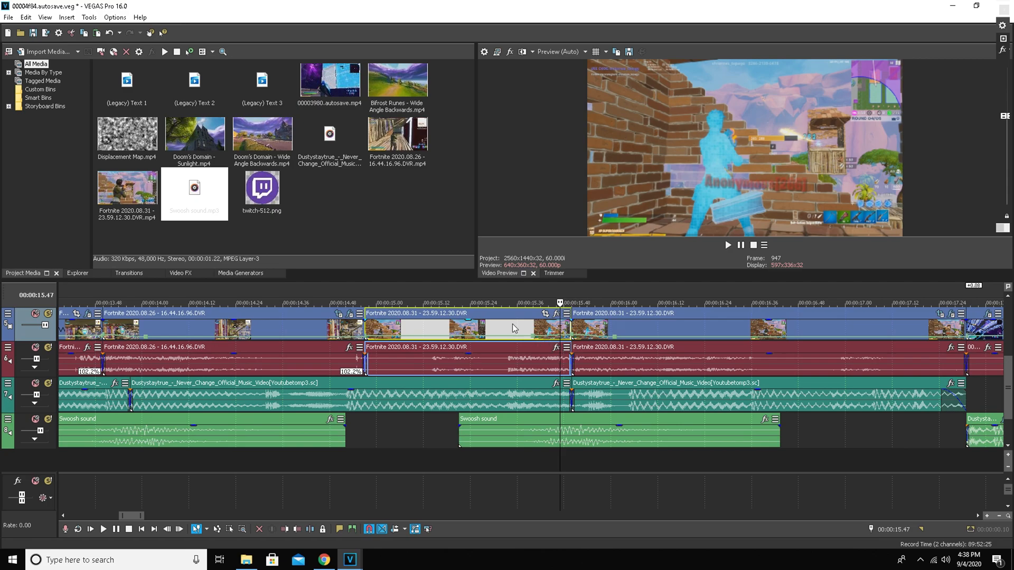
{"action": "key", "text": "Left"}
{"action": "key", "text": "Left"}
{"action": "key", "text": "Left"}
{"action": "key", "text": "Left"}
{"action": "key", "text": "Left"}
{"action": "key", "text": "Left"}
{"action": "key", "text": "Left"}
{"action": "key", "text": "Left"}
{"action": "key", "text": "Left"}
{"action": "key", "text": "Left"}
{"action": "key", "text": "Left"}
{"action": "key", "text": "Left"}
{"action": "key", "text": "Left"}
{"action": "key", "text": "Left"}
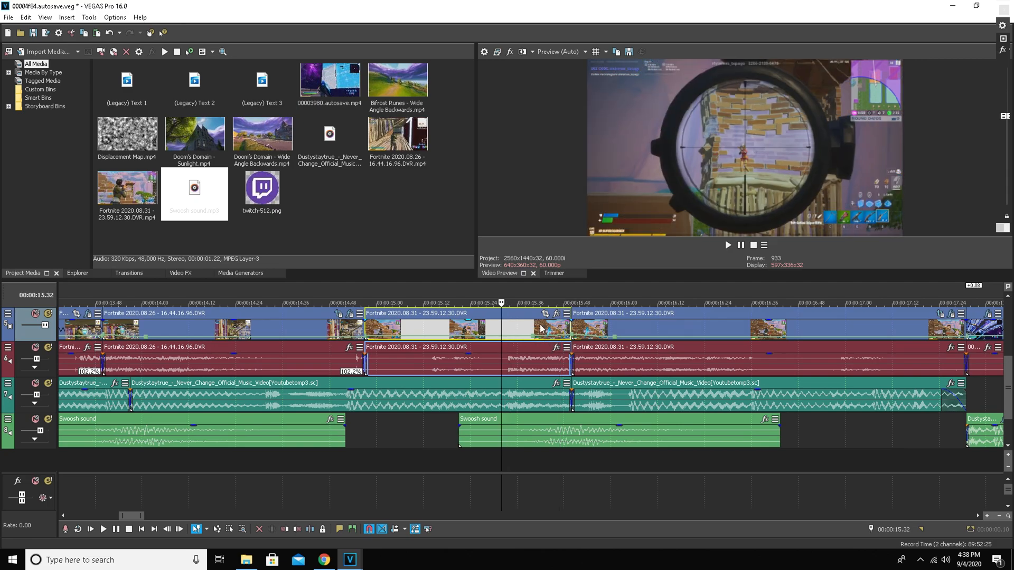
{"action": "key", "text": "Right"}
{"action": "key", "text": "Right"}
{"action": "key", "text": "Right"}
{"action": "key", "text": "Right"}
{"action": "key", "text": "Right"}
{"action": "key", "text": "Right"}
{"action": "key", "text": "Right"}
{"action": "key", "text": "Right"}
{"action": "key", "text": "Right"}
{"action": "key", "text": "Right"}
{"action": "key", "text": "Right"}
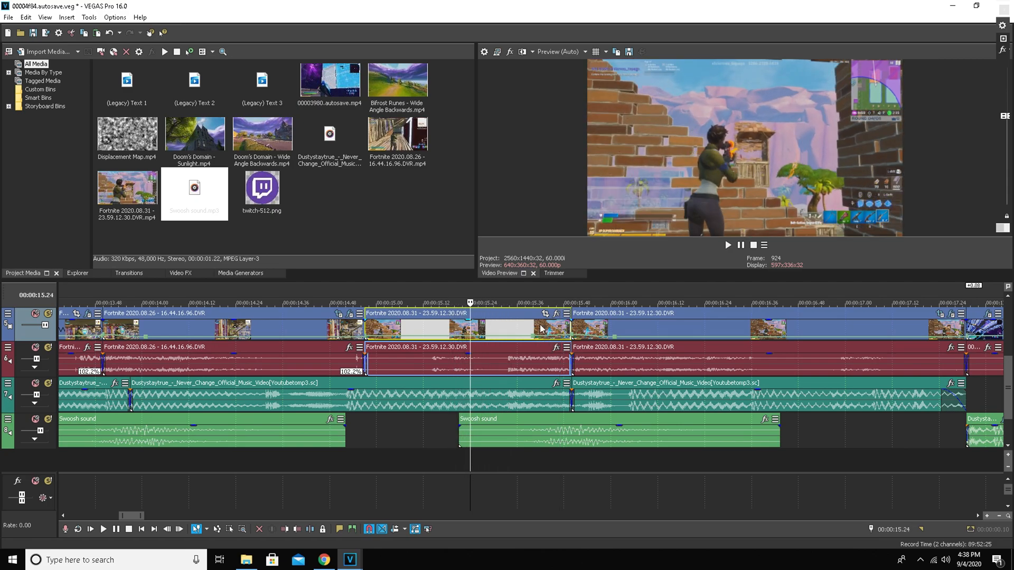
{"action": "key", "text": "Left"}
{"action": "key", "text": "Left"}
{"action": "key", "text": "Right"}
{"action": "key", "text": "Left"}
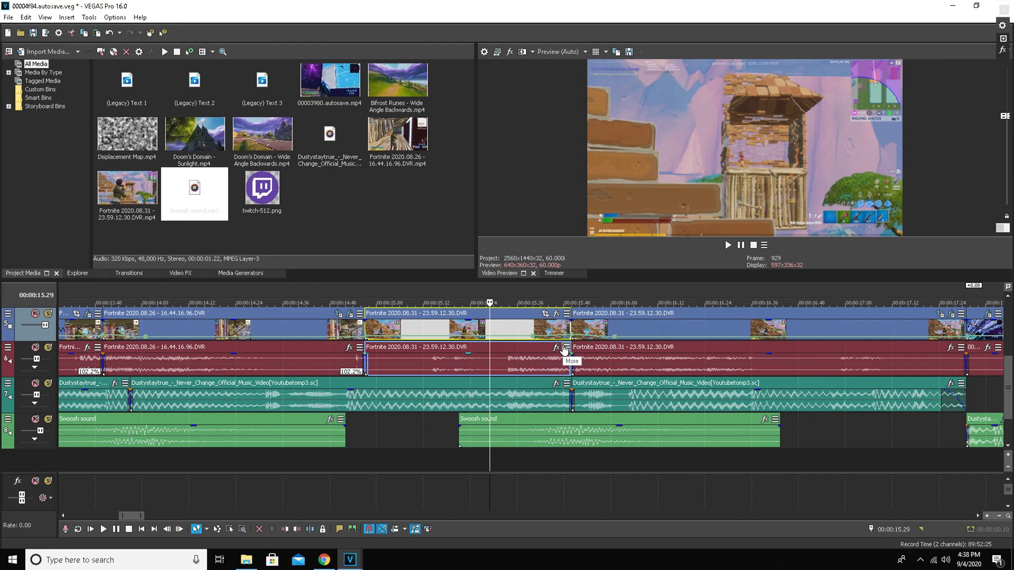
Step: Split the first Fortnite 2020.08.31 clip at 00:00:15.30 and 00:00:15.34, around the scope-in
{"action": "scroll", "coordinate": [594, 349], "scroll_direction": "up", "scroll_amount": 1}
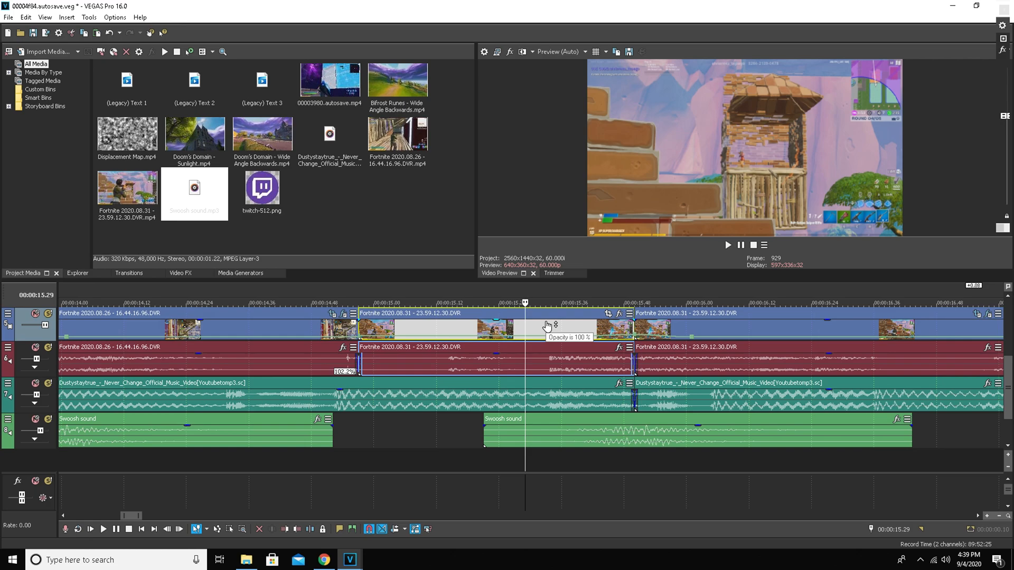
{"action": "key", "text": "Right"}
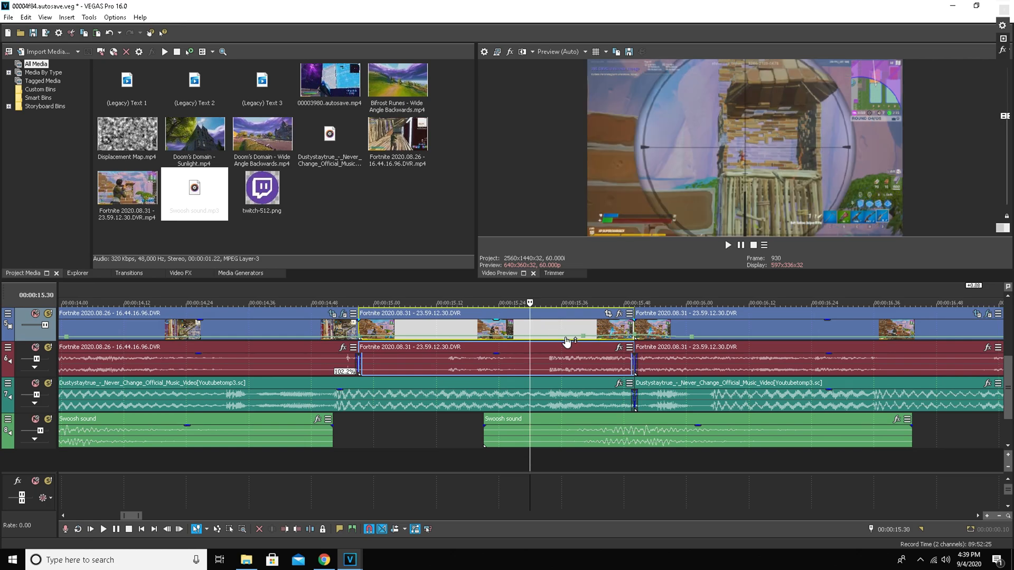
{"action": "key", "text": "s"}
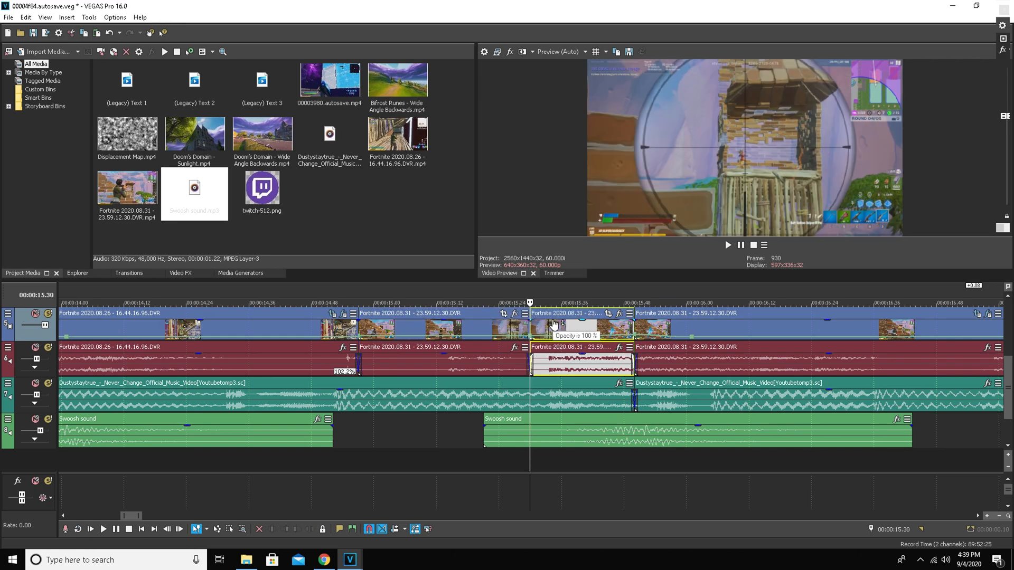
{"action": "key", "text": "Right"}
{"action": "key", "text": "Right"}
{"action": "key", "text": "Right"}
{"action": "key", "text": "Right"}
{"action": "key", "text": "Right"}
{"action": "key", "text": "Left"}
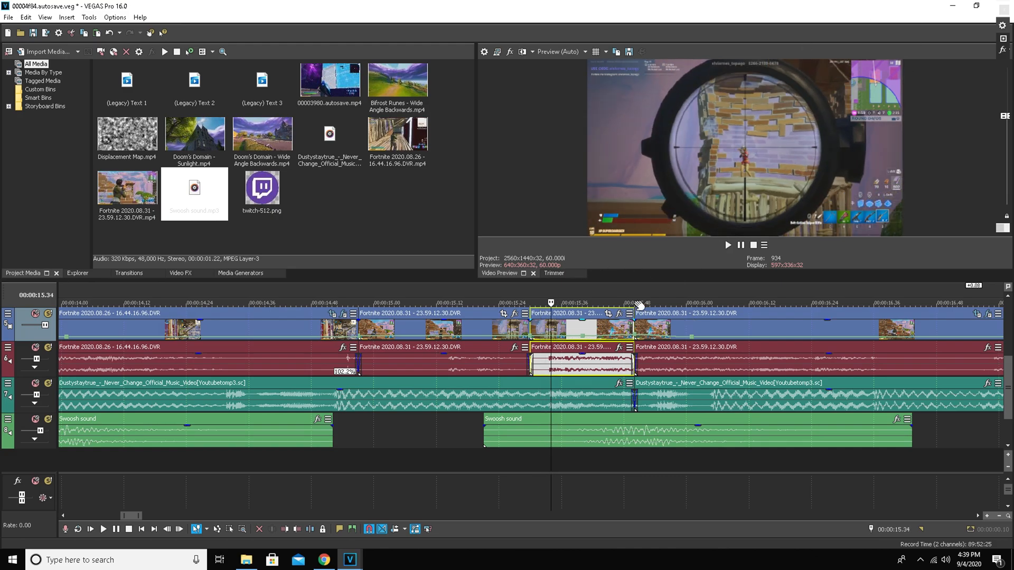
{"action": "key", "text": "s"}
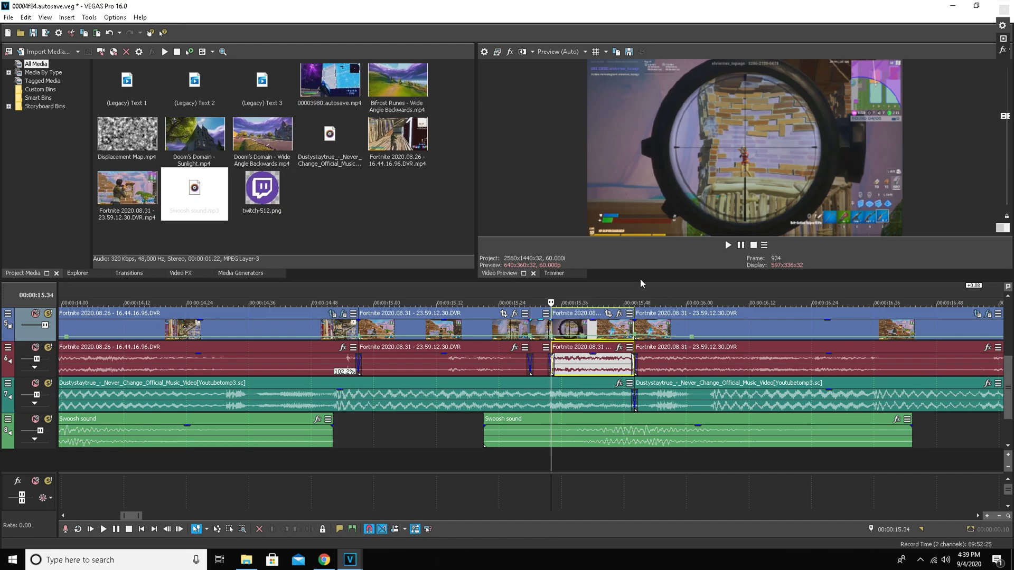
Step: Split the scoped piece again at 00:00:15.37, where the shot fires, and move its start 1 frame earlier to 00:00:15.33
{"action": "key", "text": "Right"}
{"action": "key", "text": "Right"}
{"action": "key", "text": "Right"}
{"action": "key", "text": "Right"}
{"action": "key", "text": "Left"}
{"action": "key", "text": "Left"}
{"action": "key", "text": "Left"}
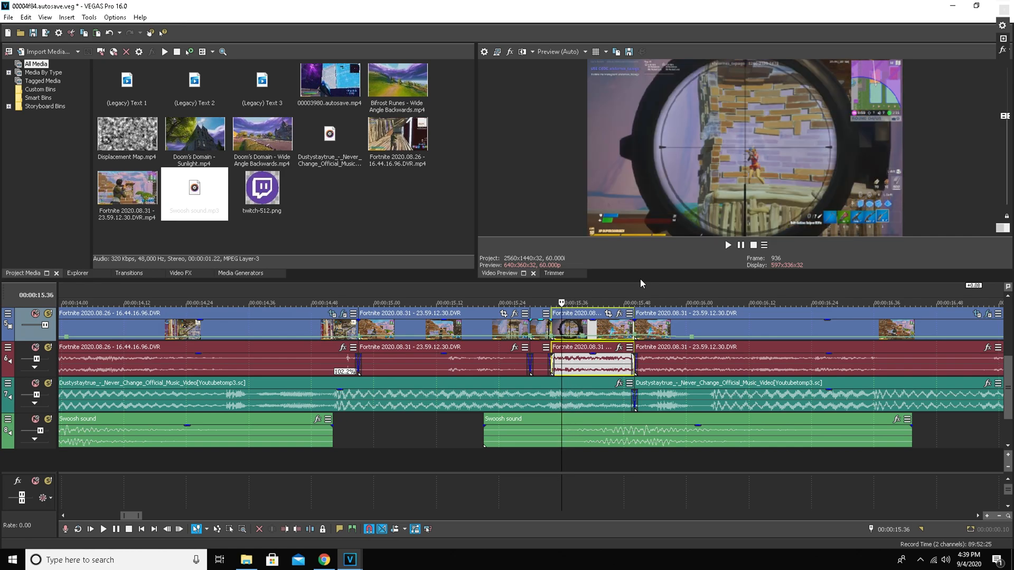
{"action": "key", "text": "Left"}
{"action": "key", "text": "Left"}
{"action": "key", "text": "Right"}
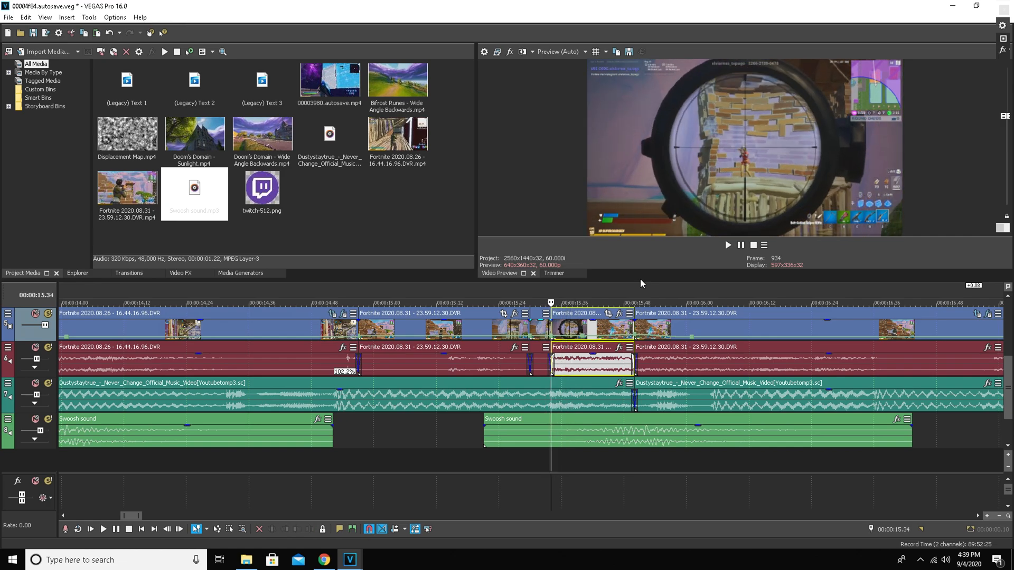
{"action": "key", "text": "Right"}
{"action": "key", "text": "Right"}
{"action": "key", "text": "Right"}
{"action": "key", "text": "Right"}
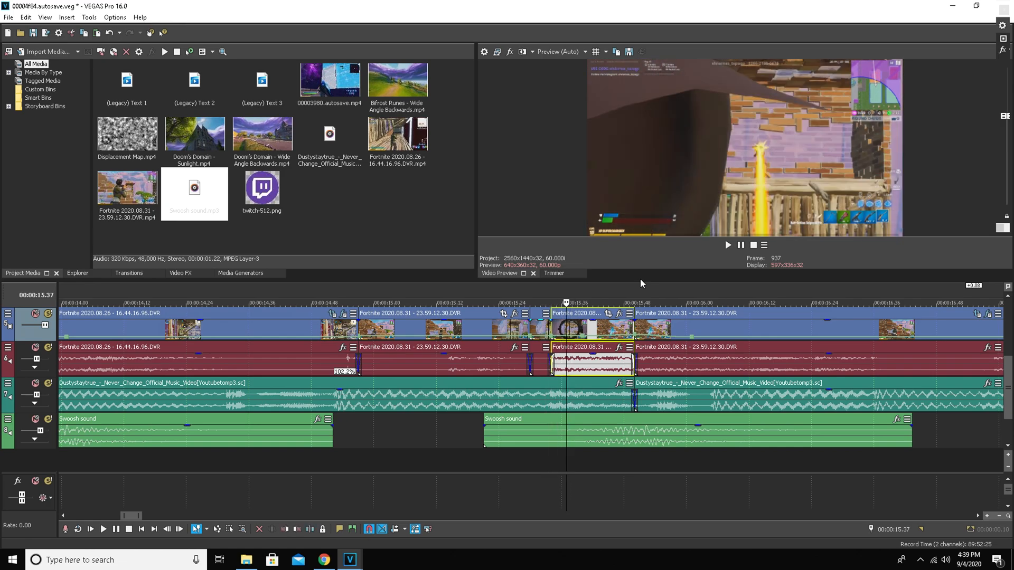
{"action": "key", "text": "Left"}
{"action": "key", "text": "alt+bracketleft"}
{"action": "left_click_drag", "start_coordinate": [553, 323], "coordinate": [546, 324]}
{"action": "left_click", "coordinate": [548, 325]}
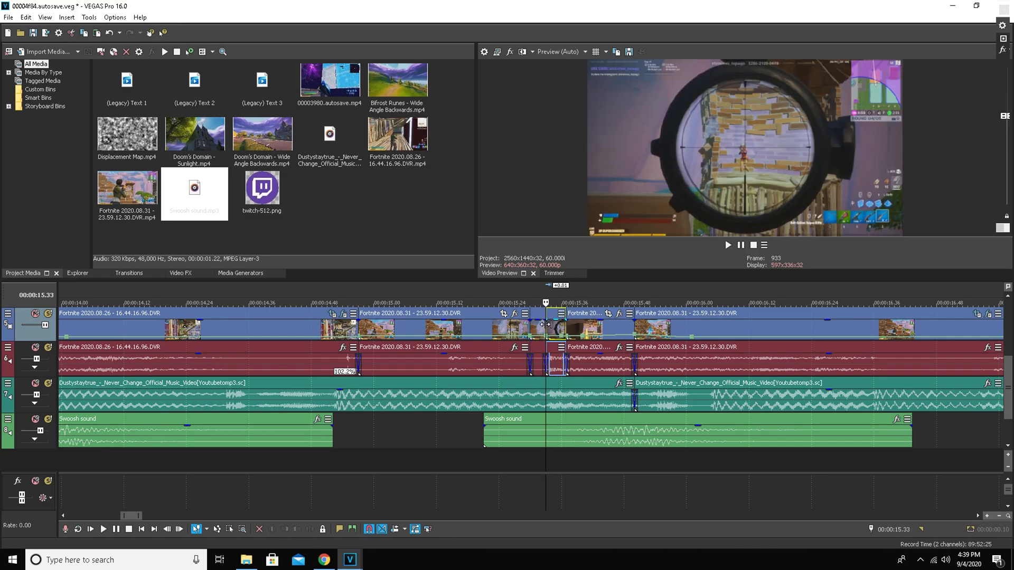
Step: Play back the newly split sniper shot pieces, and return to 00:00:15.28 just before the first cut
{"action": "left_click", "coordinate": [729, 246]}
{"action": "left_click", "coordinate": [733, 247]}
{"action": "left_click", "coordinate": [729, 246]}
{"action": "left_click", "coordinate": [741, 246]}
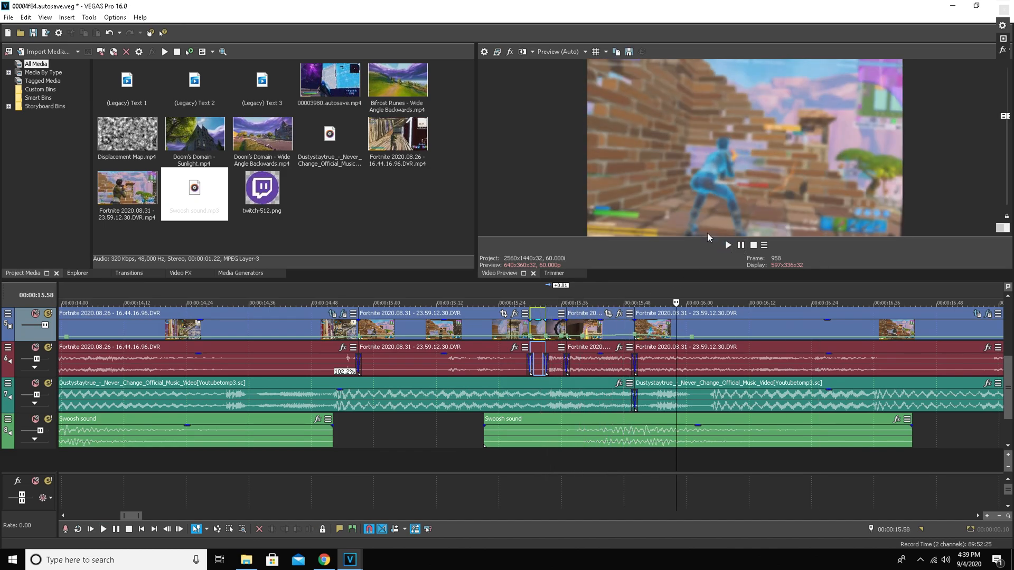
{"action": "left_click", "coordinate": [520, 324]}
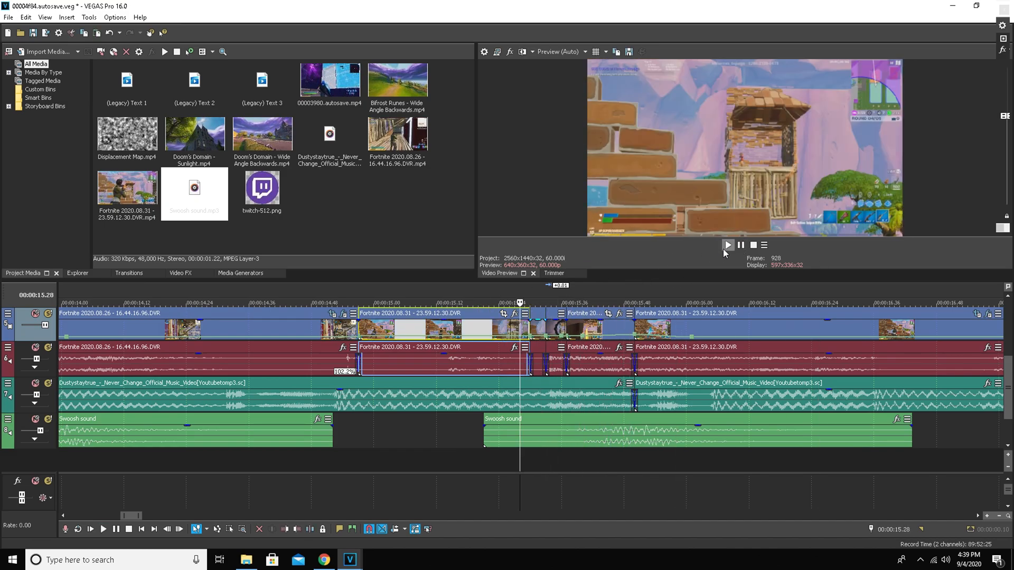
{"action": "scroll", "coordinate": [557, 334], "scroll_direction": "up", "scroll_amount": 3}
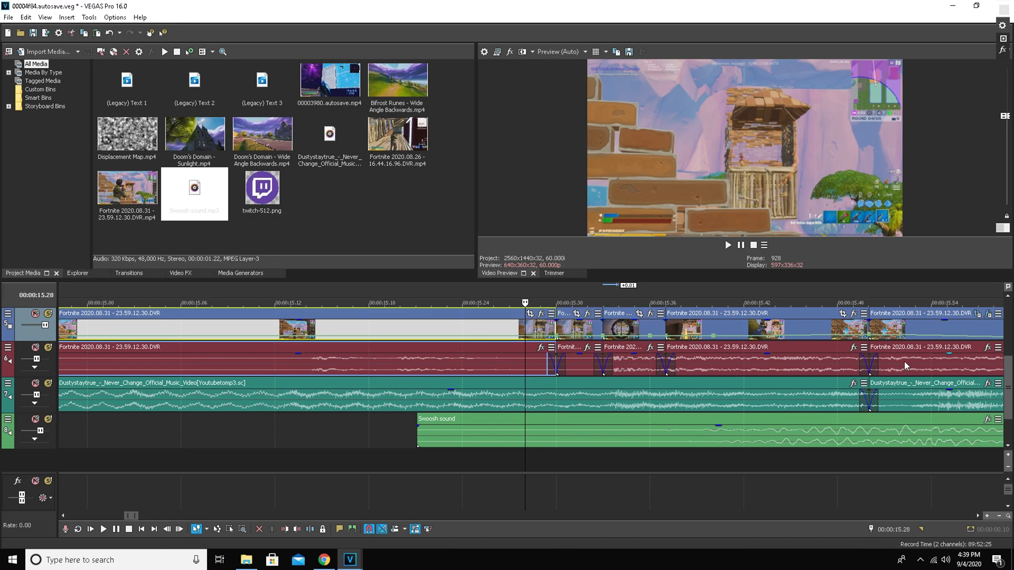
Step: Paste the copied event attributes with the glowing-edges effect onto the scope-in piece starting at 00:00:15.30
{"action": "left_click", "coordinate": [571, 324]}
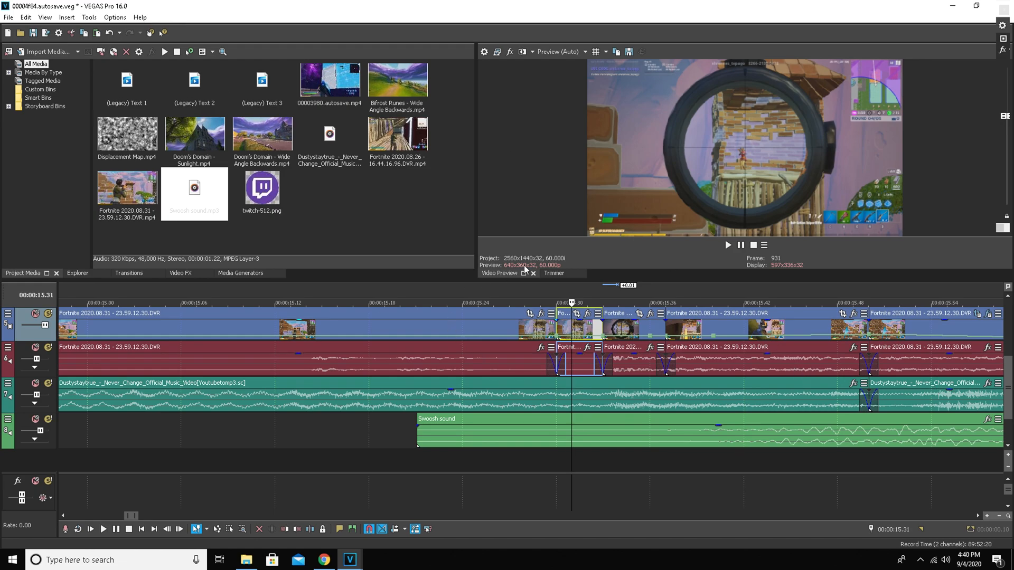
{"action": "right_click", "coordinate": [563, 324]}
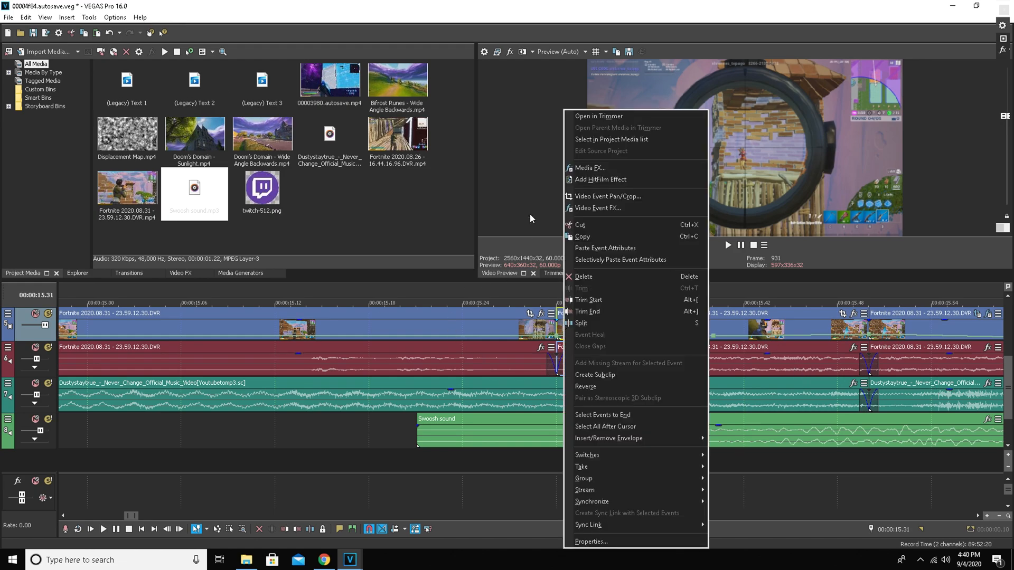
{"action": "left_click", "coordinate": [338, 413]}
{"action": "left_click", "coordinate": [563, 323]}
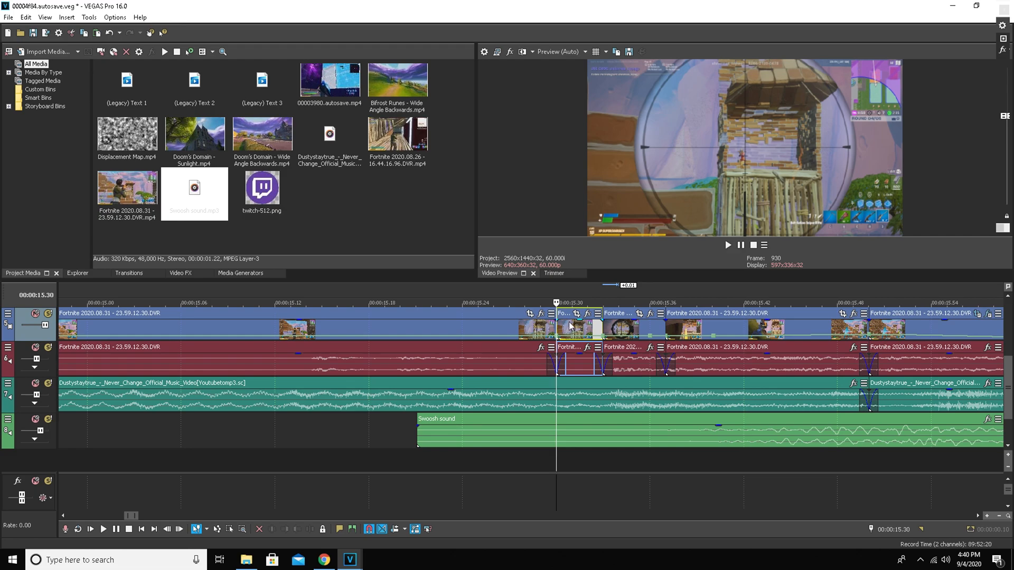
{"action": "right_click", "coordinate": [569, 324]}
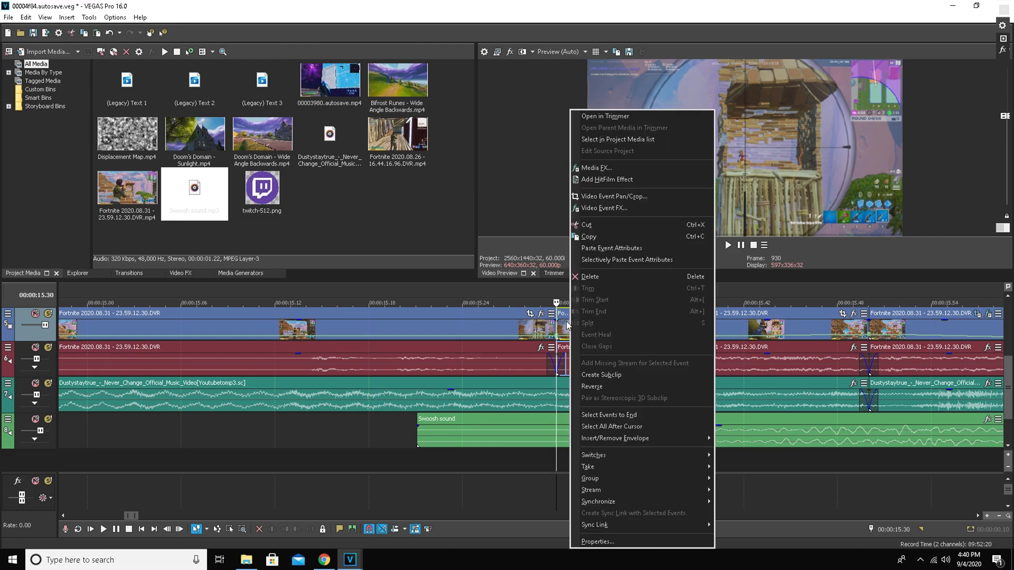
{"action": "left_click", "coordinate": [631, 248]}
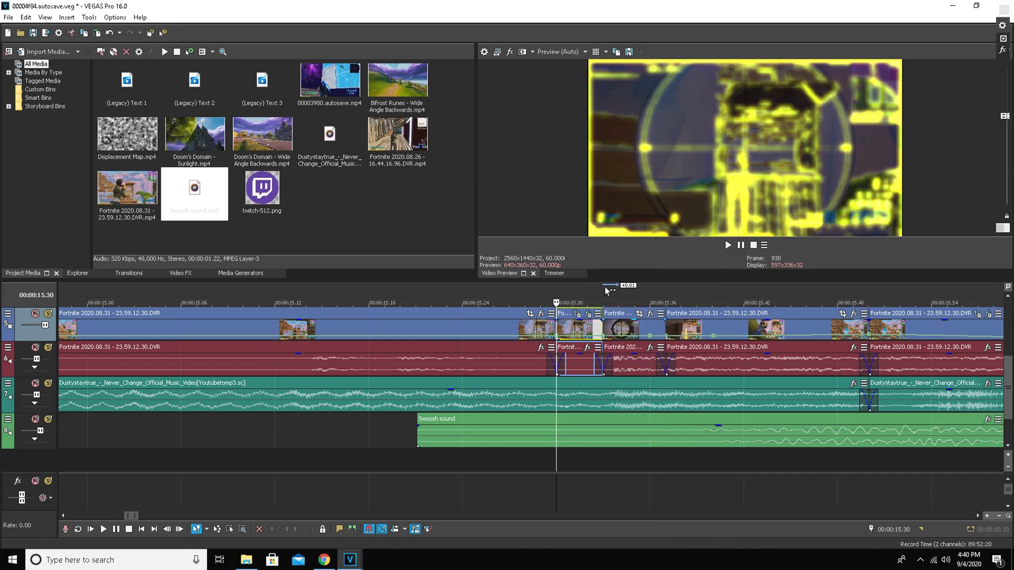
Step: Review the S_GlowEdges effect settings on the scope-in piece at 00:00:15.30, and close them
{"action": "left_click", "coordinate": [587, 314]}
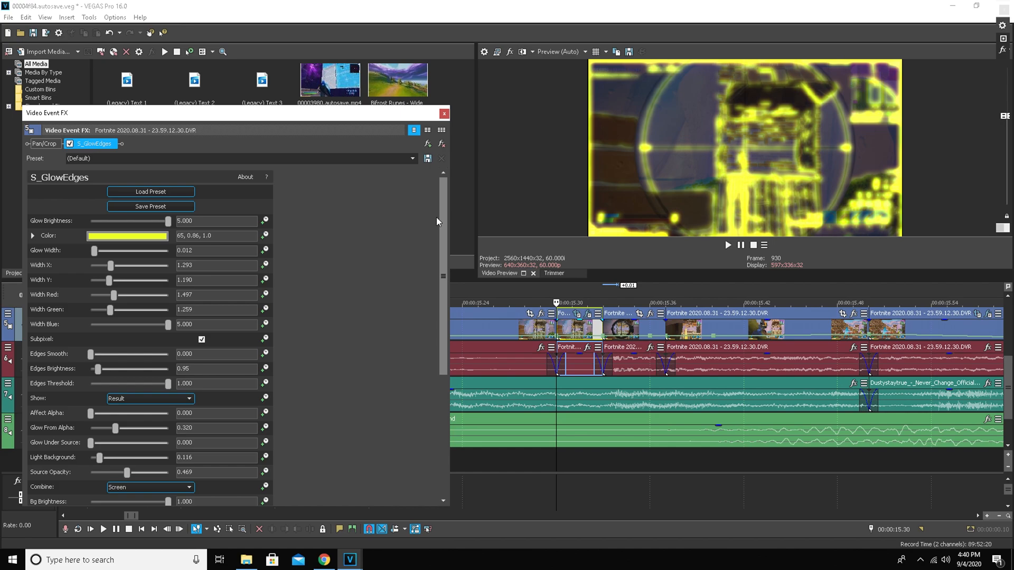
{"action": "left_click_drag", "start_coordinate": [442, 236], "coordinate": [435, 211]}
{"action": "left_click_drag", "start_coordinate": [67, 160], "coordinate": [127, 154]}
{"action": "key", "text": "BackSpace"}
{"action": "left_click", "coordinate": [444, 114]}
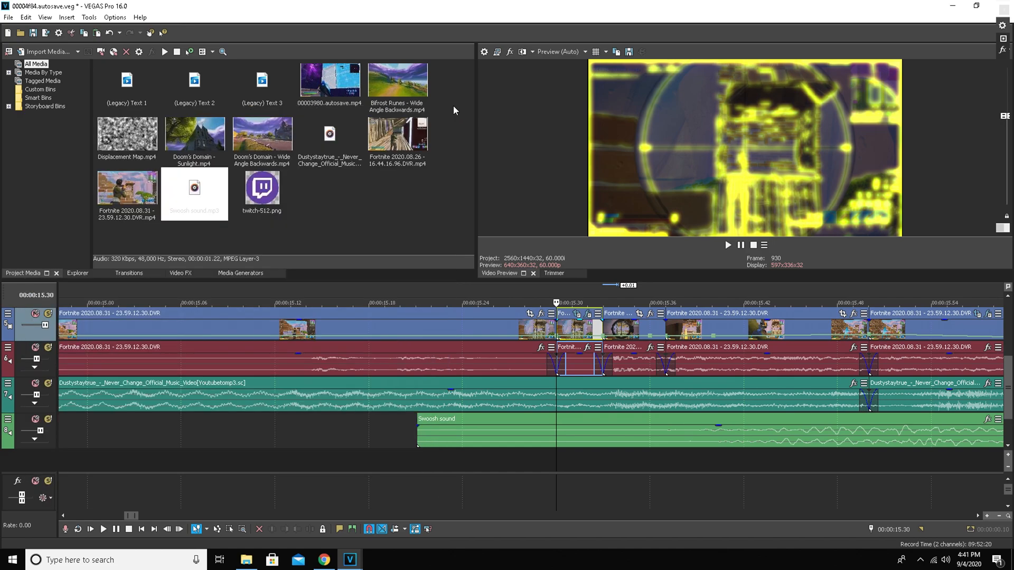
Step: Examine the scope-in piece frame by frame between 00:00:15.29 and 00:00:15.32 to check the glowing edges
{"action": "key", "text": "space"}
{"action": "left_click", "coordinate": [554, 322]}
{"action": "left_click", "coordinate": [728, 245]}
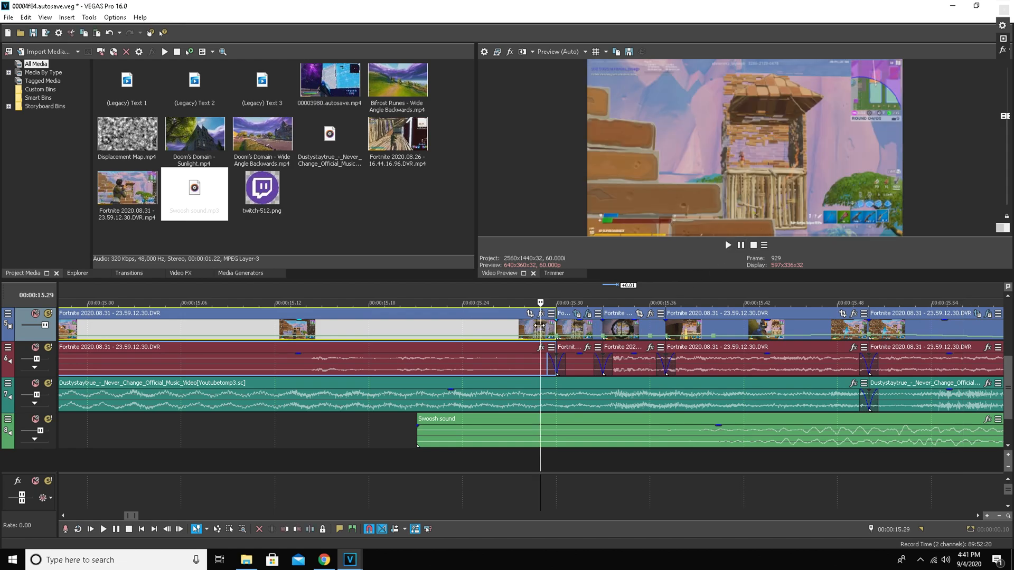
{"action": "key", "text": "Right"}
{"action": "key", "text": "Right"}
{"action": "key", "text": "Right"}
{"action": "key", "text": "Right"}
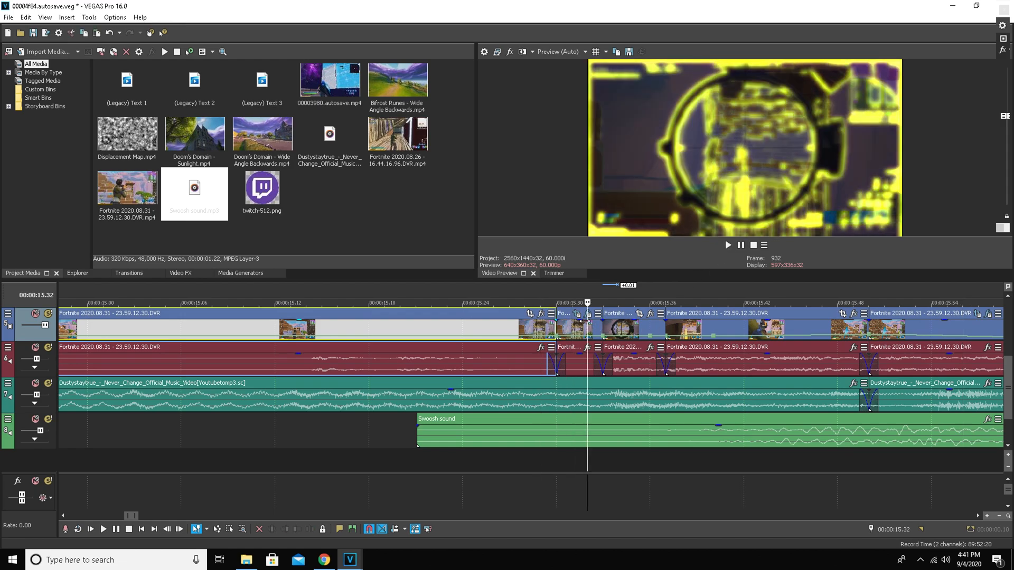
{"action": "key", "text": "Left"}
{"action": "key", "text": "Left"}
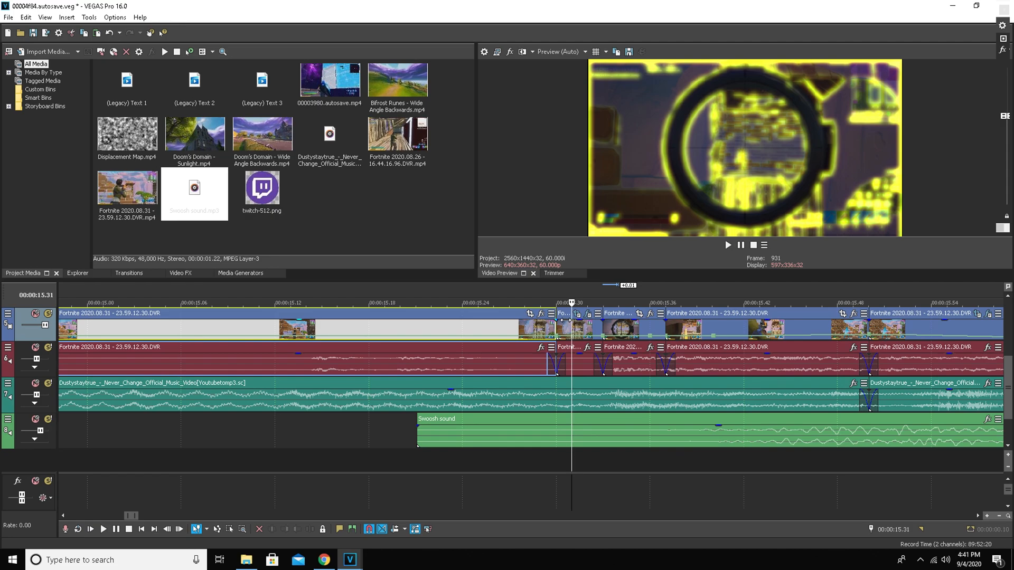
Step: Paste the same event attributes onto the following scoped piece, just before the shot is fired
{"action": "right_click", "coordinate": [575, 317]}
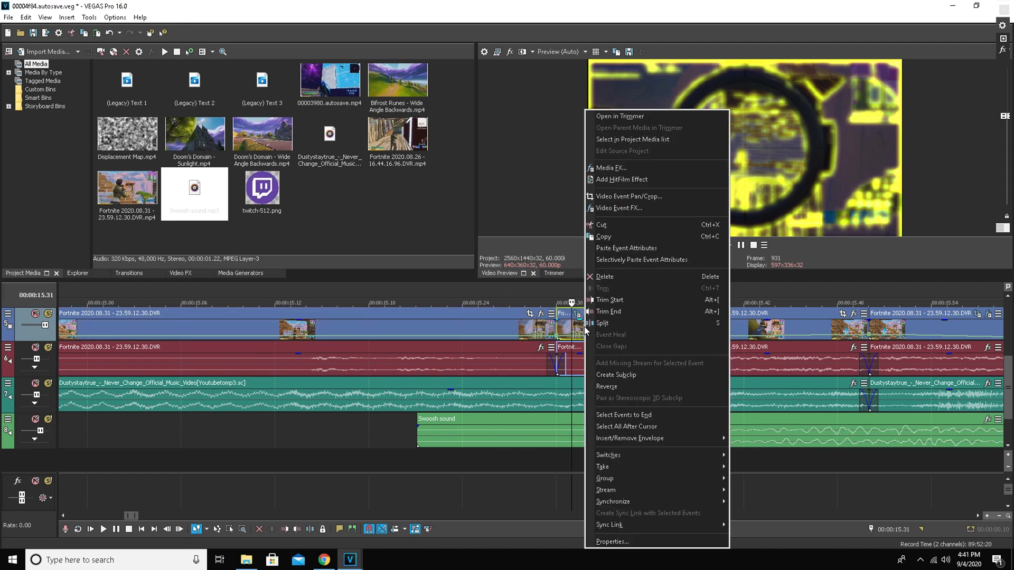
{"action": "key", "text": "Escape"}
{"action": "left_click", "coordinate": [645, 332]}
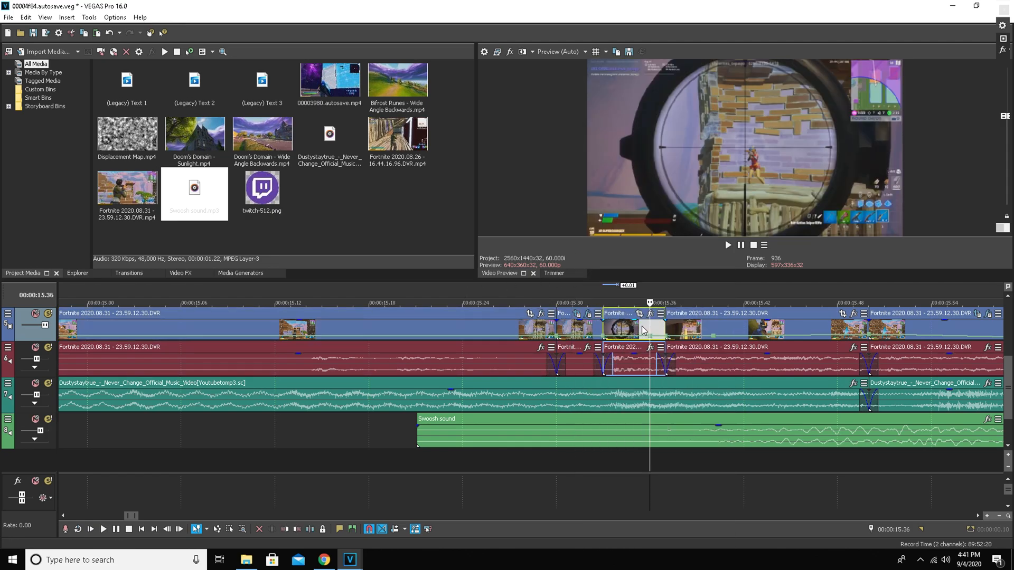
{"action": "right_click", "coordinate": [618, 325]}
{"action": "left_click", "coordinate": [680, 249]}
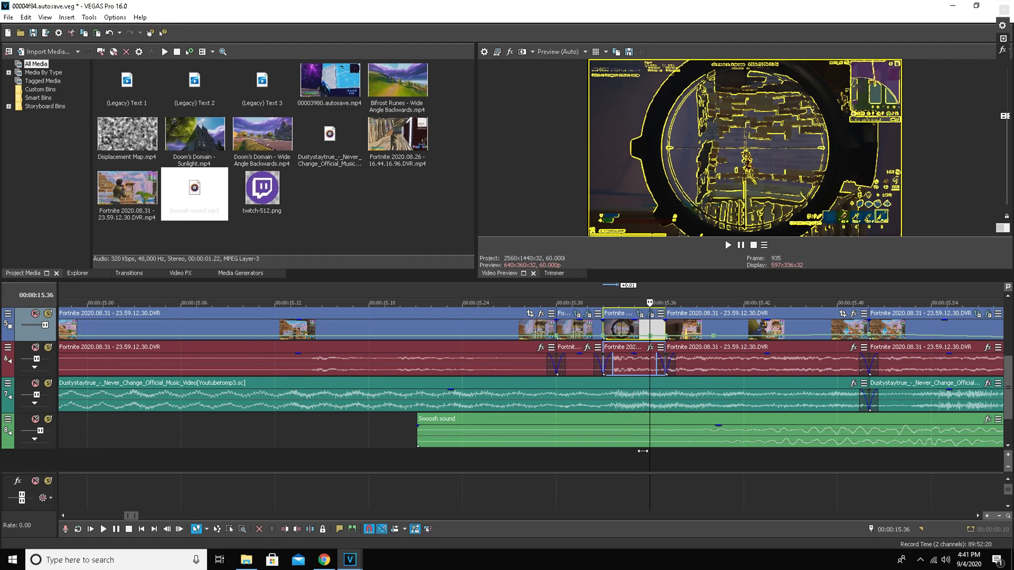
Step: Scrub and play back the sniper shot section to check the glow effect on both scope pieces, ending at 00:00:15.35
{"action": "left_click_drag", "start_coordinate": [653, 453], "coordinate": [558, 419]}
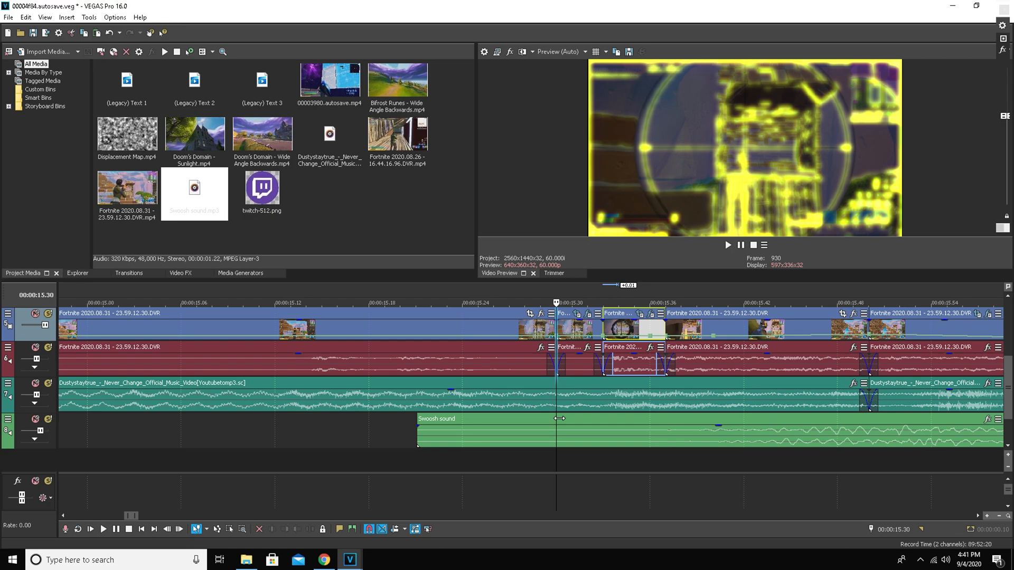
{"action": "left_click_drag", "start_coordinate": [559, 418], "coordinate": [574, 358]}
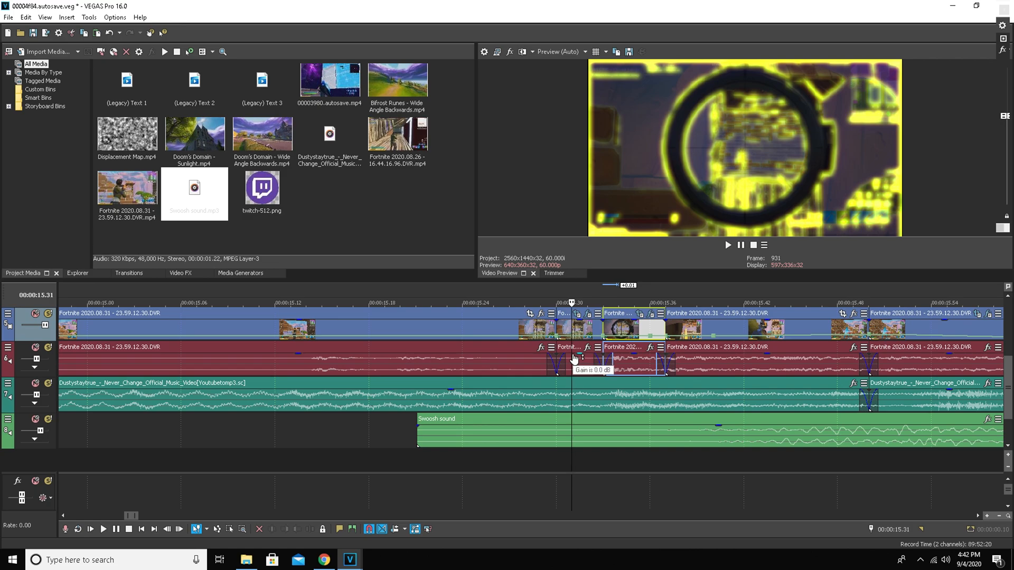
{"action": "left_click_drag", "start_coordinate": [570, 466], "coordinate": [558, 418]}
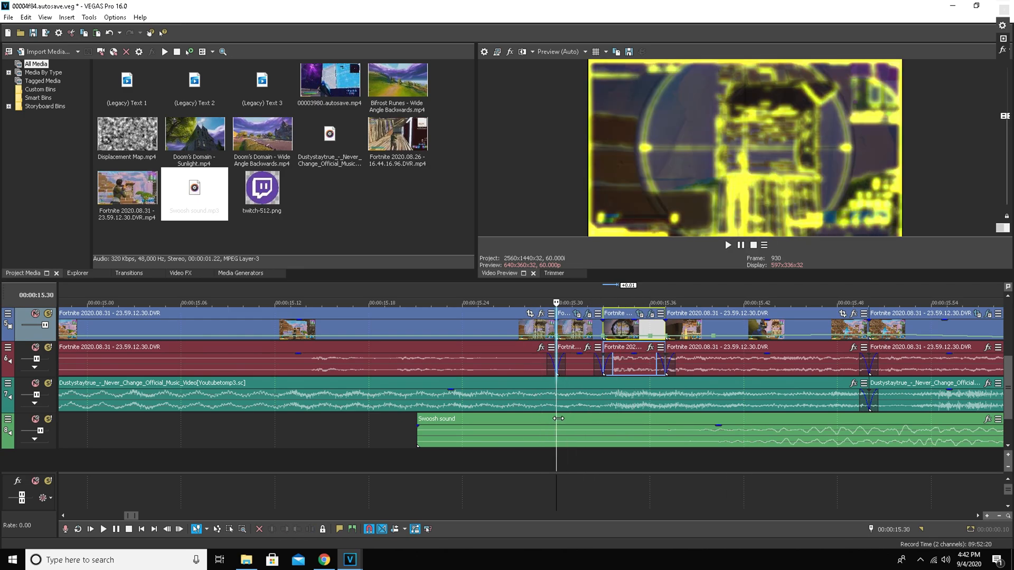
{"action": "left_click_drag", "start_coordinate": [558, 418], "coordinate": [400, 381]}
{"action": "left_click", "coordinate": [727, 246]}
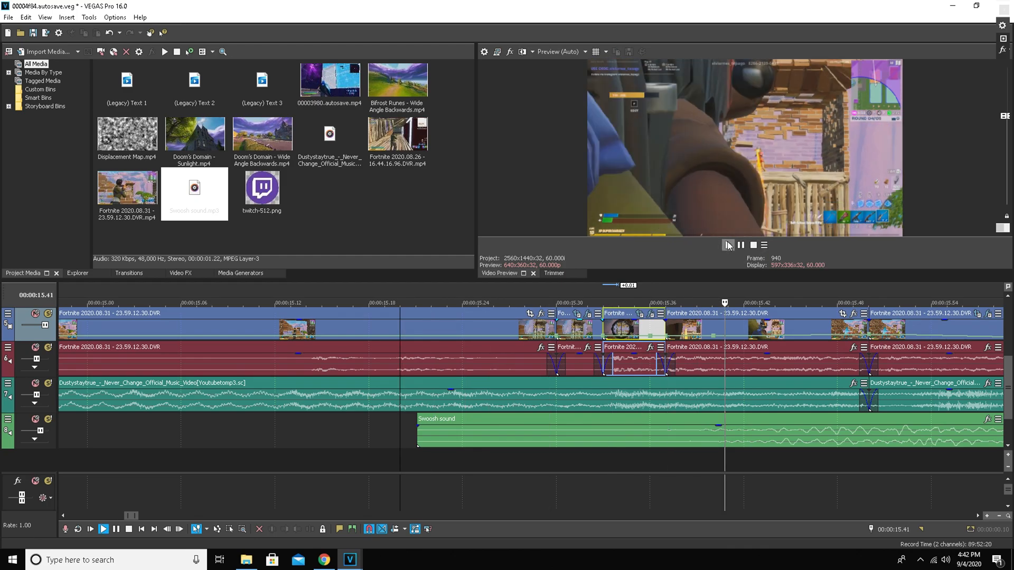
{"action": "left_click", "coordinate": [741, 245]}
{"action": "scroll", "coordinate": [441, 363], "scroll_direction": "down", "scroll_amount": 4}
{"action": "left_click", "coordinate": [264, 436]}
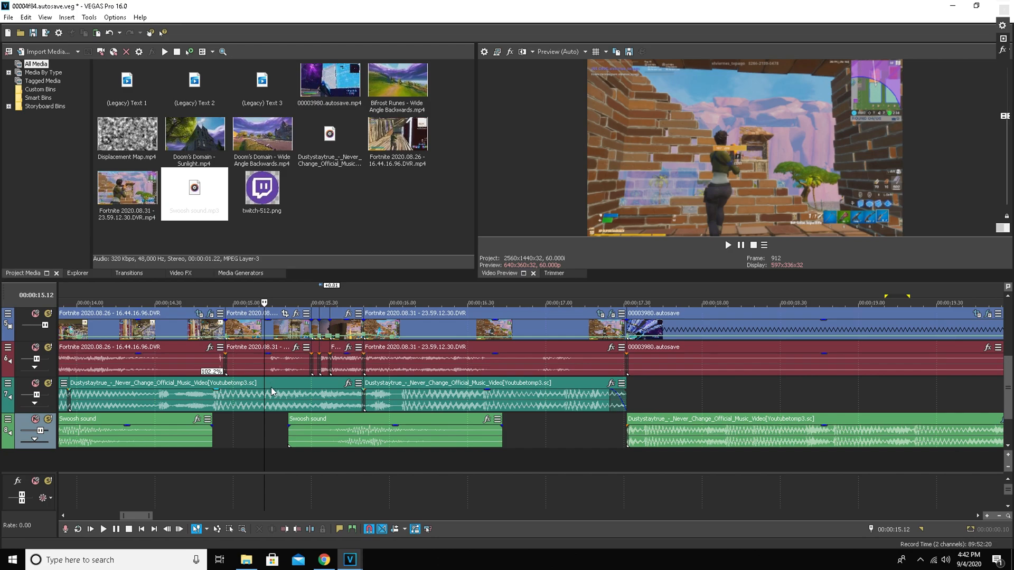
{"action": "left_click_drag", "start_coordinate": [264, 384], "coordinate": [325, 384]}
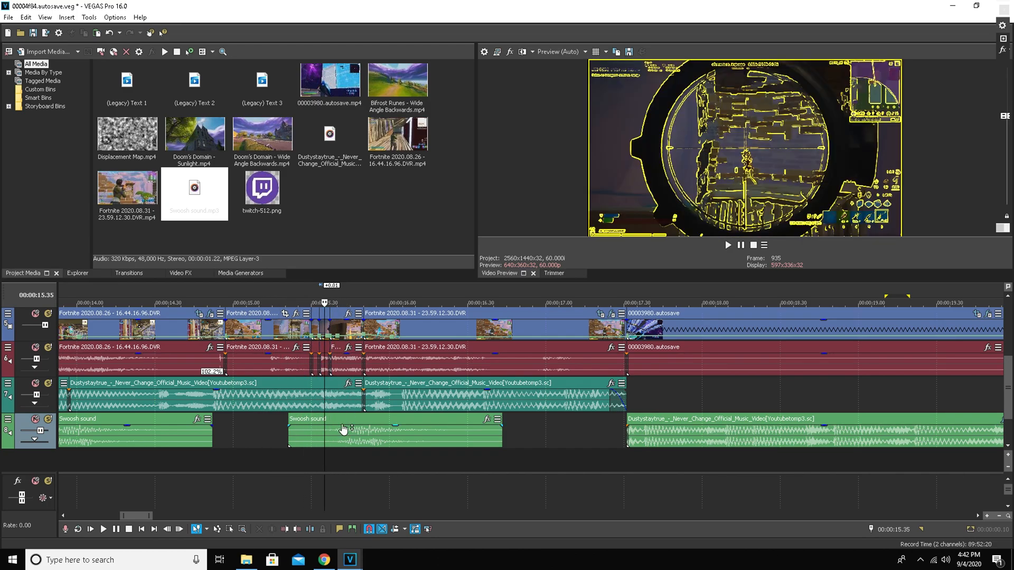
Step: Play the whole montage from the beginning to review the intro, clips and effects, and return to the scope shot at 00:00:15.33
{"action": "scroll", "coordinate": [334, 430], "scroll_direction": "down", "scroll_amount": 2}
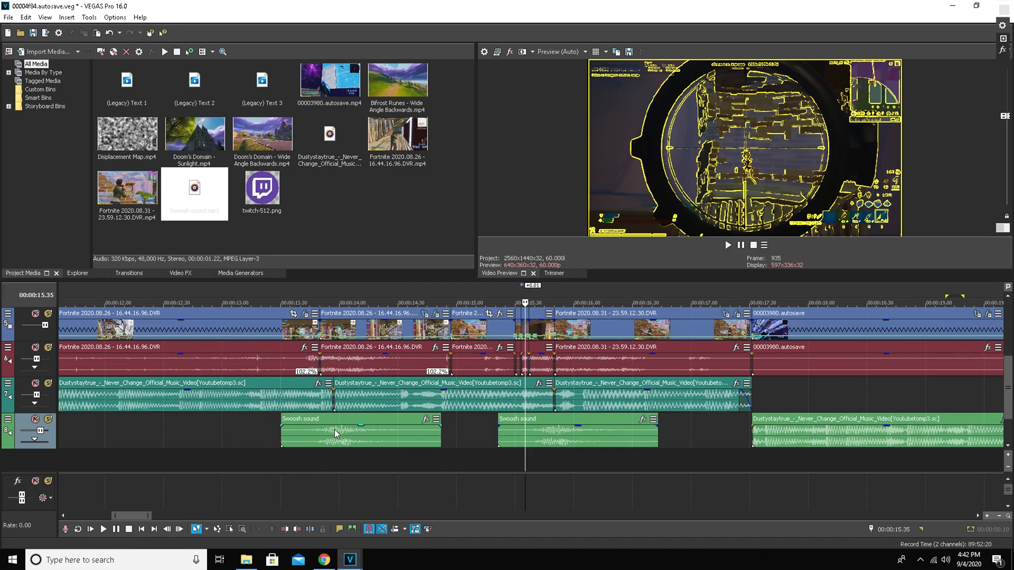
{"action": "scroll", "coordinate": [334, 429], "scroll_direction": "down", "scroll_amount": 3}
{"action": "scroll", "coordinate": [807, 443], "scroll_direction": "up", "scroll_amount": 2}
{"action": "left_click_drag", "start_coordinate": [1007, 389], "coordinate": [1010, 357]}
{"action": "scroll", "coordinate": [776, 396], "scroll_direction": "down", "scroll_amount": 6}
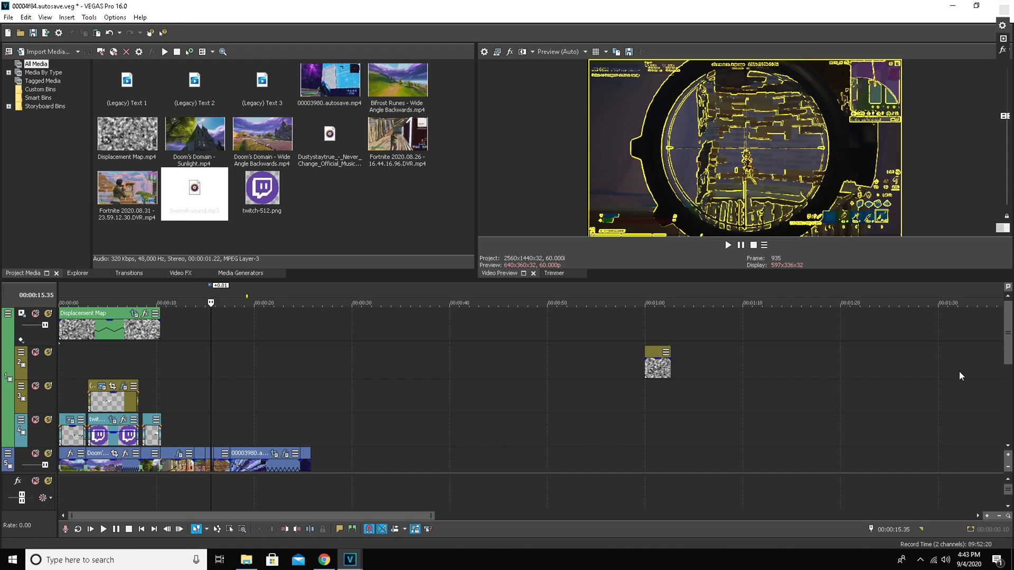
{"action": "scroll", "coordinate": [460, 399], "scroll_direction": "up", "scroll_amount": 2}
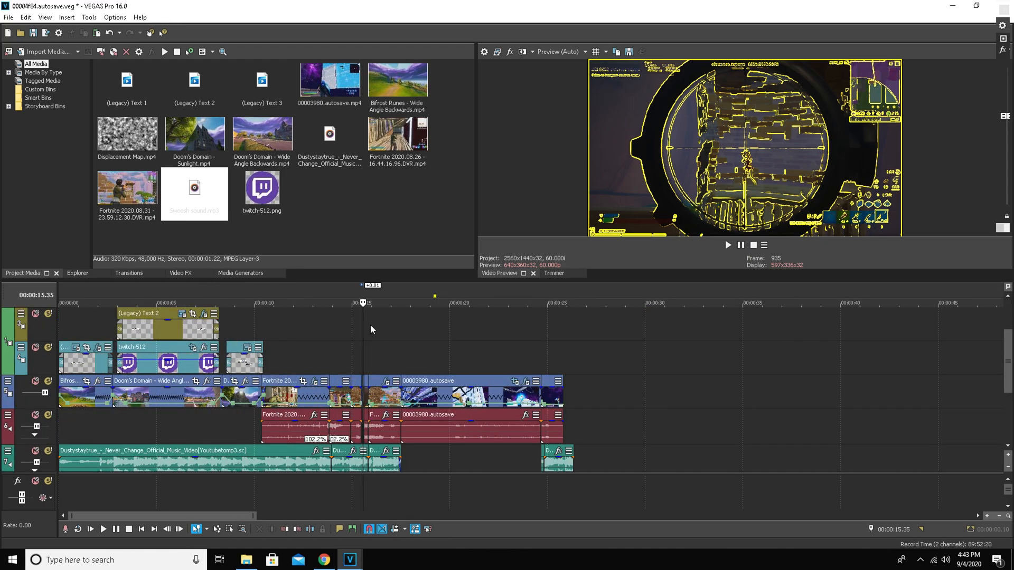
{"action": "left_click_drag", "start_coordinate": [362, 328], "coordinate": [3, 310]}
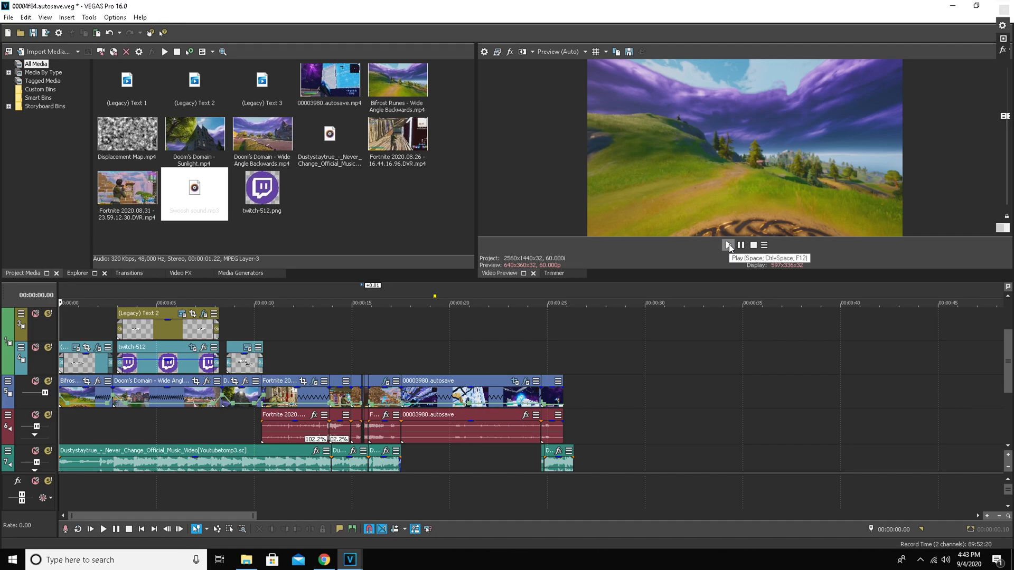
{"action": "left_click", "coordinate": [727, 246]}
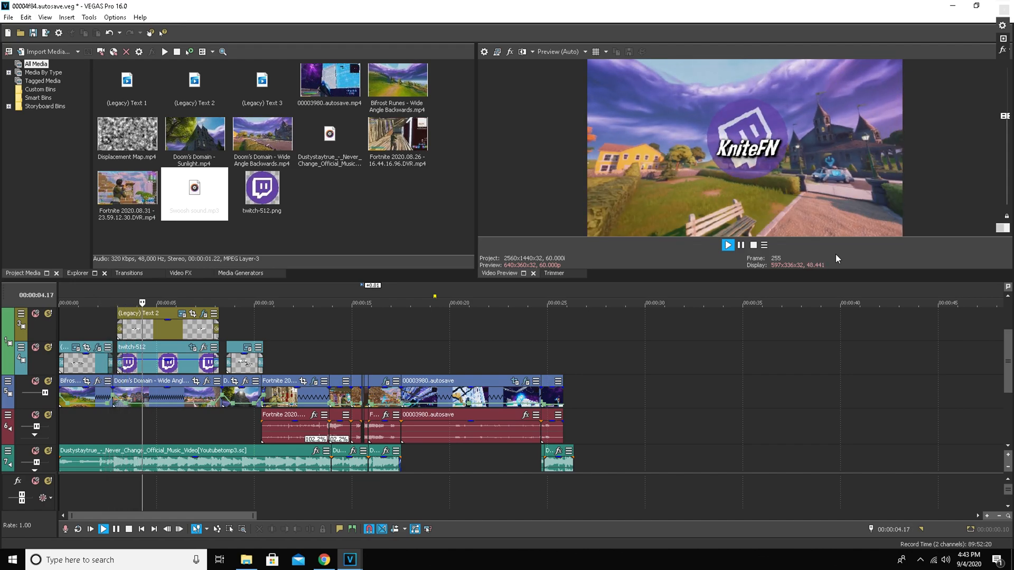
{"action": "left_click", "coordinate": [728, 246]}
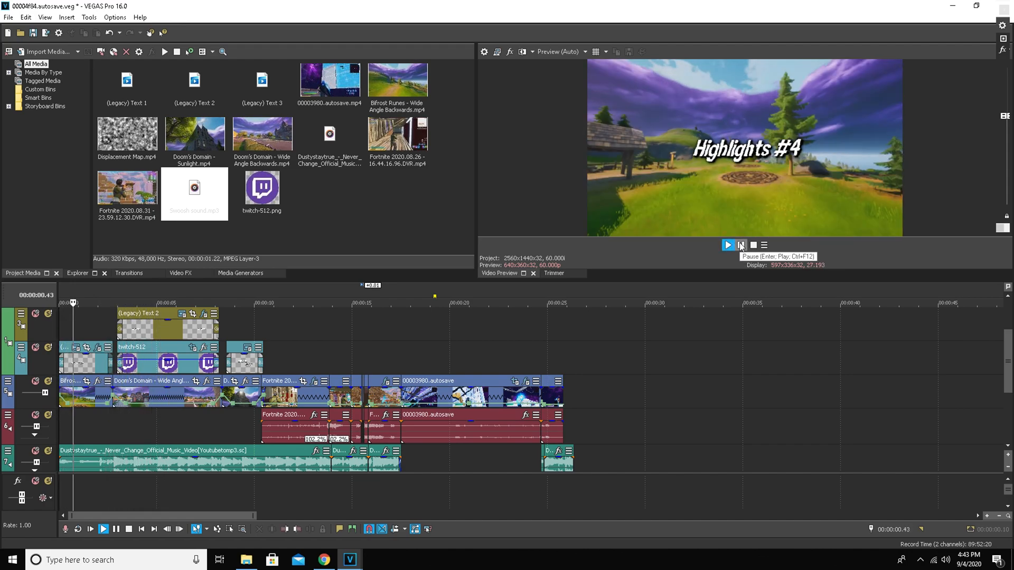
{"action": "left_click", "coordinate": [741, 246]}
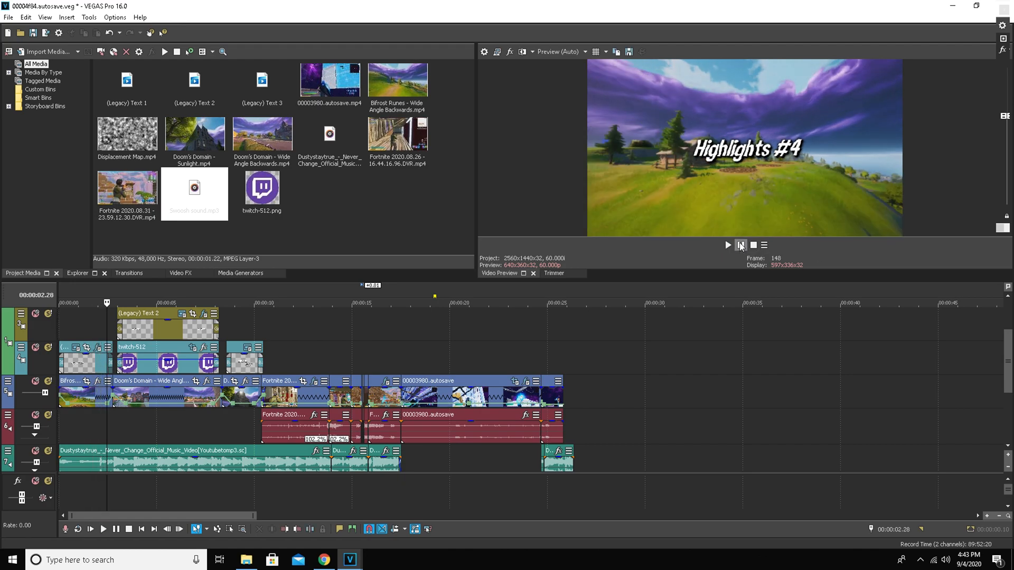
{"action": "left_click_drag", "start_coordinate": [107, 320], "coordinate": [95, 320]}
{"action": "left_click", "coordinate": [729, 245]}
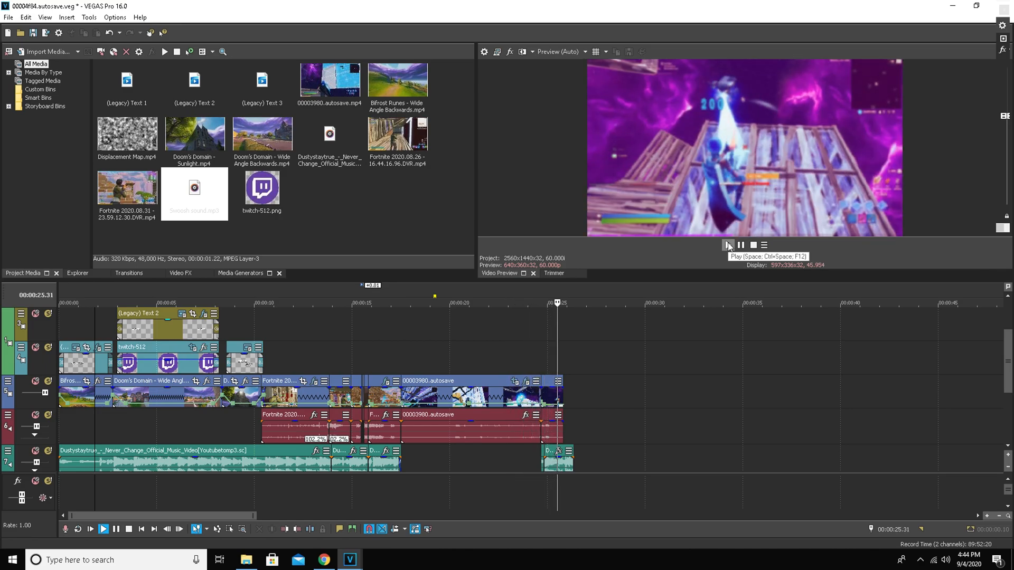
{"action": "left_click", "coordinate": [362, 338]}
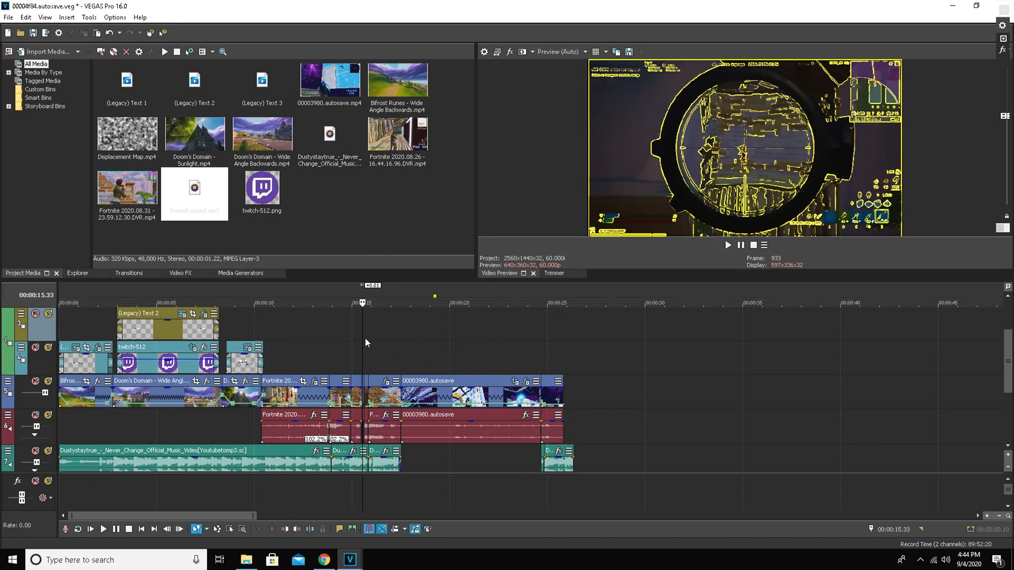
{"action": "scroll", "coordinate": [360, 352], "scroll_direction": "down", "scroll_amount": 5}
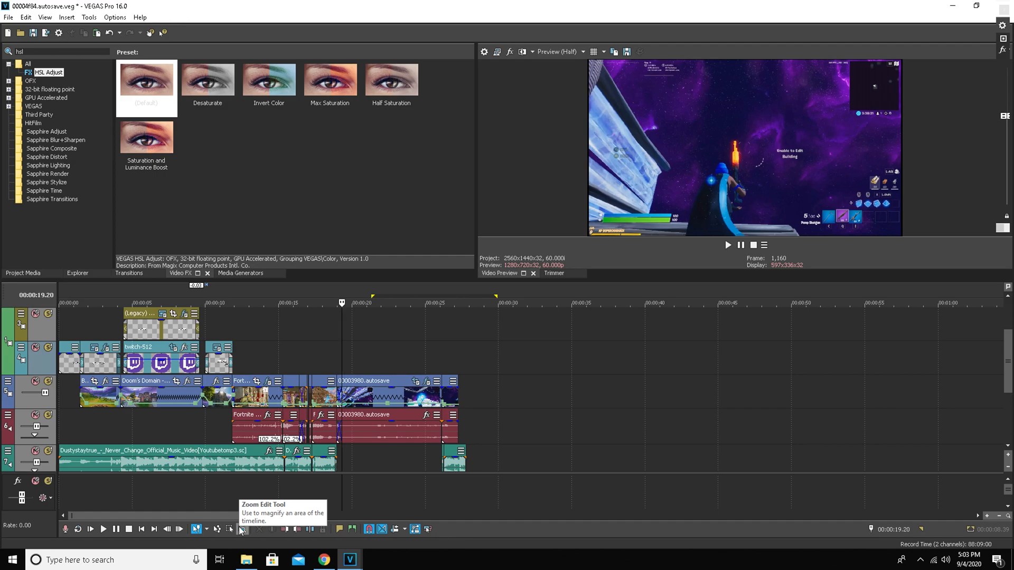
Step: Select all gameplay clips from the first Fortnite clip to the end and try to apply the default HSL Adjust preset
{"action": "left_click", "coordinate": [229, 529]}
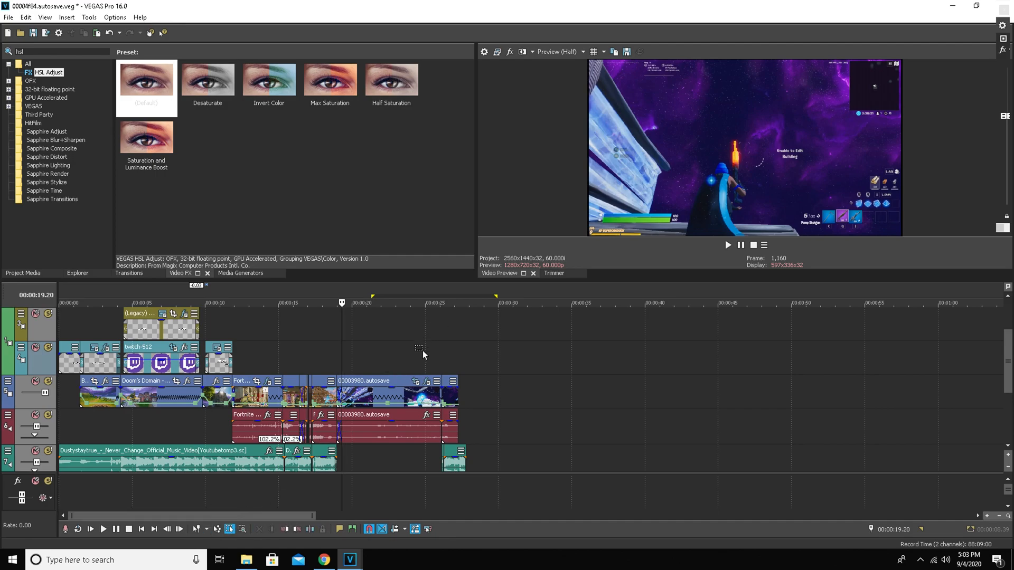
{"action": "left_click_drag", "start_coordinate": [458, 344], "coordinate": [262, 423]}
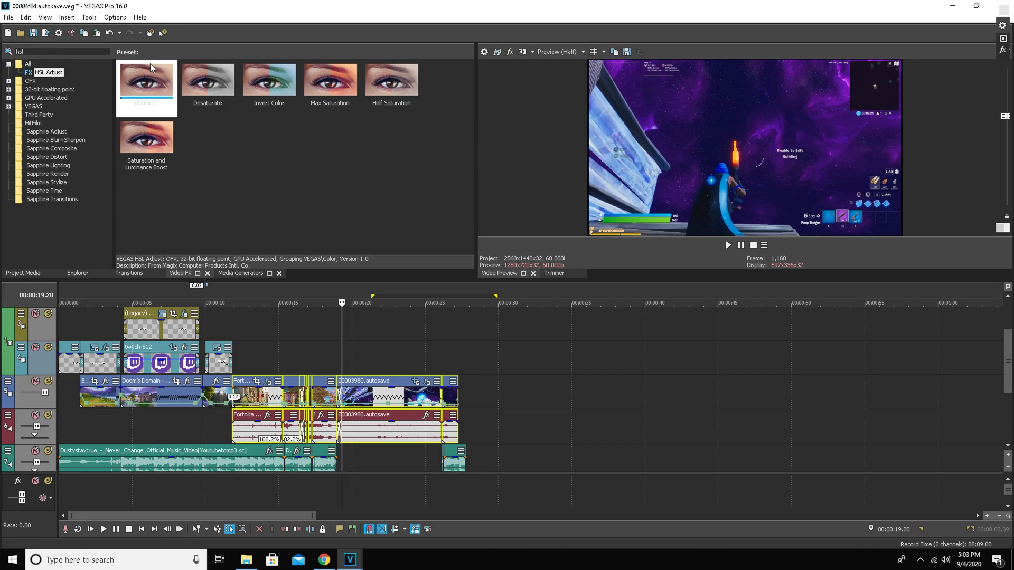
{"action": "left_click_drag", "start_coordinate": [147, 72], "coordinate": [183, 89]}
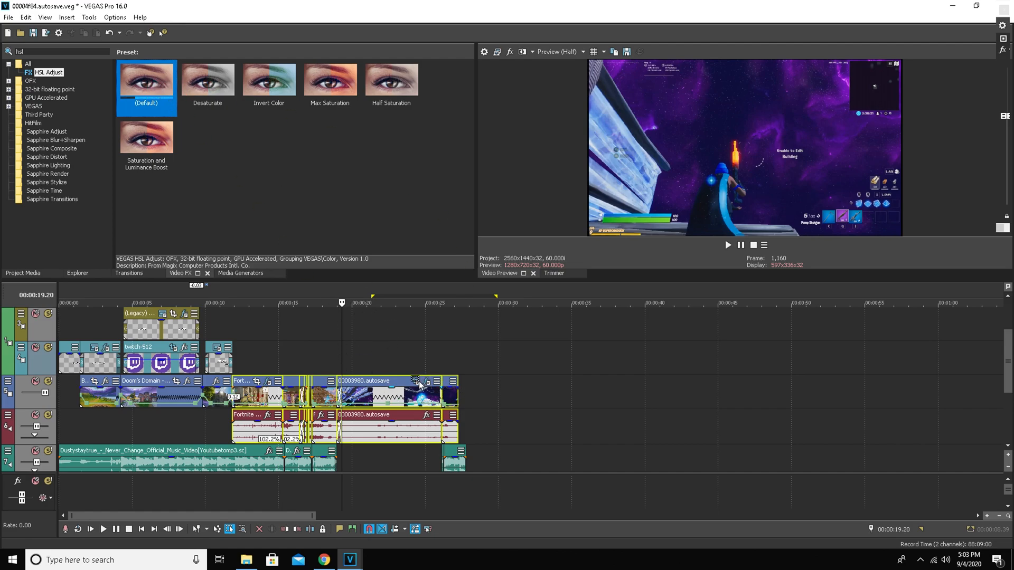
{"action": "left_click", "coordinate": [366, 365]}
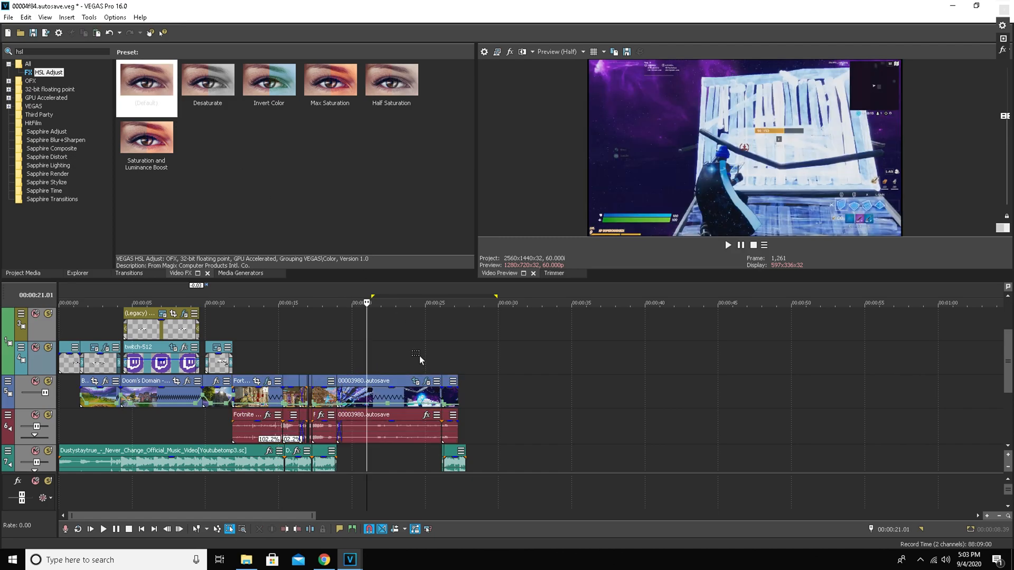
Step: Check the HSL Adjust settings in the event effects of the 00003980.autosave clip
{"action": "left_click", "coordinate": [196, 529]}
{"action": "left_click", "coordinate": [426, 381]}
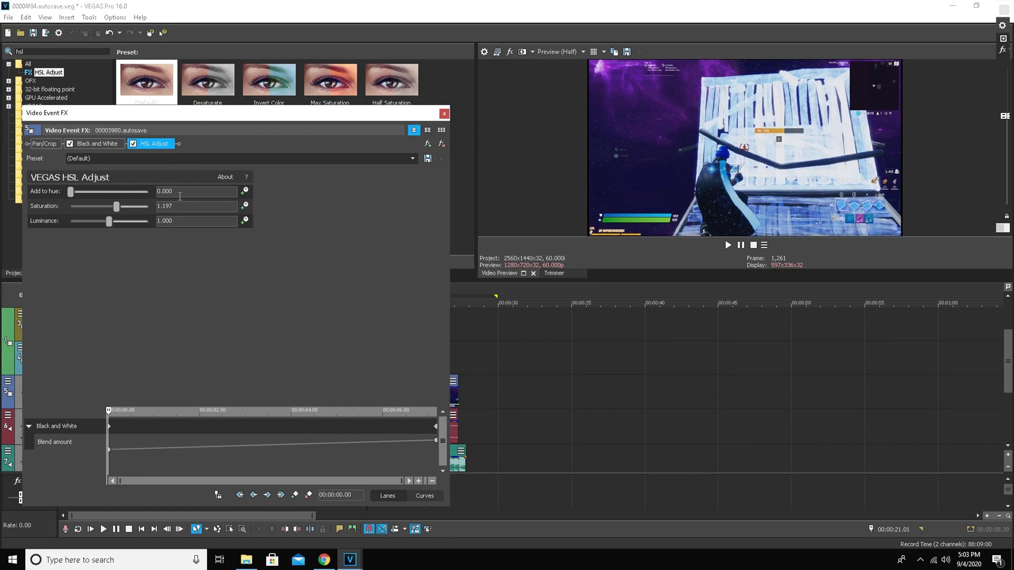
{"action": "left_click", "coordinate": [414, 158]}
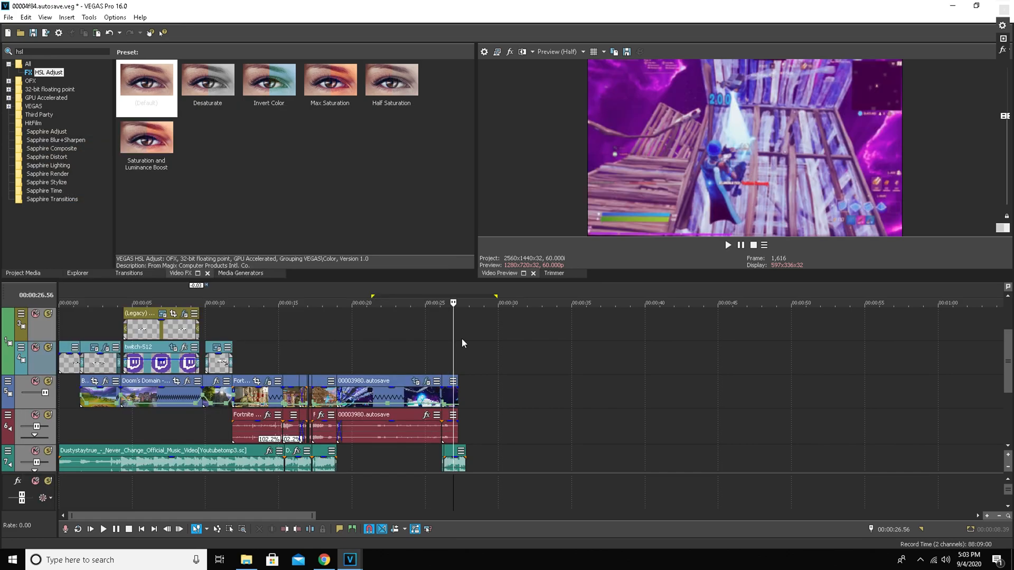
{"action": "left_click_drag", "start_coordinate": [462, 339], "coordinate": [273, 347]}
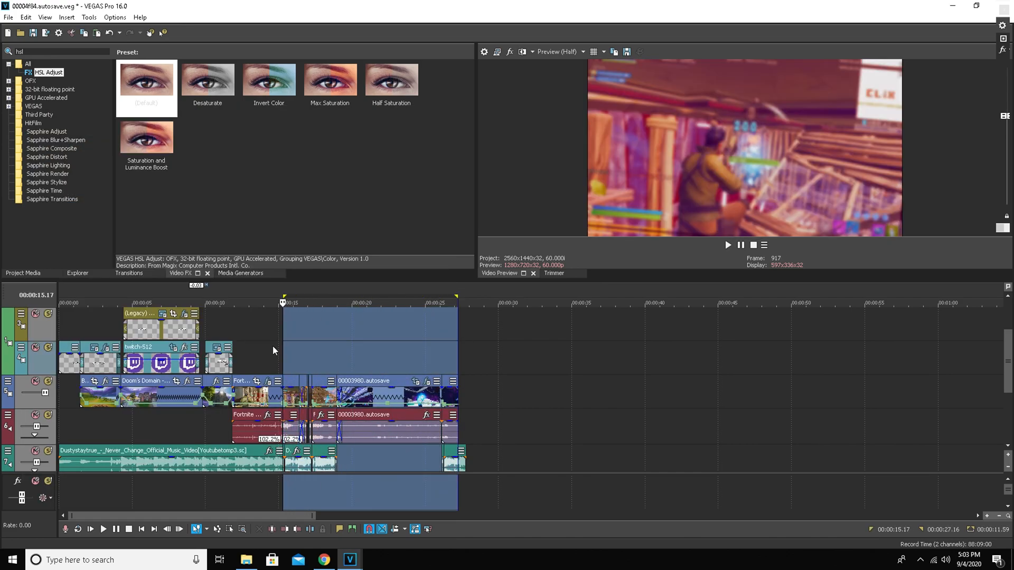
{"action": "left_click", "coordinate": [250, 340]}
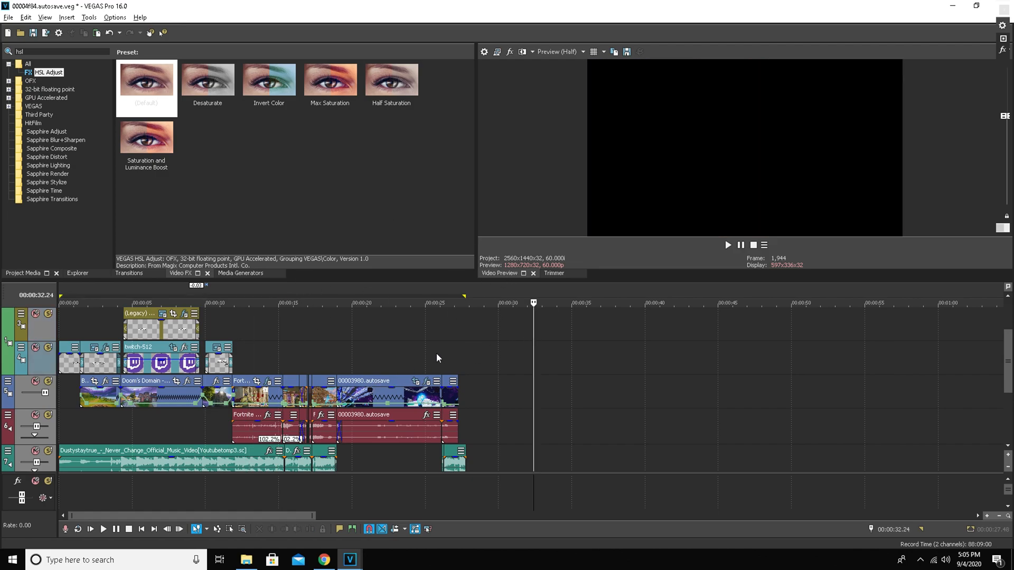
{"action": "left_click", "coordinate": [354, 329]}
{"action": "left_click", "coordinate": [511, 340]}
{"action": "left_click", "coordinate": [422, 340]}
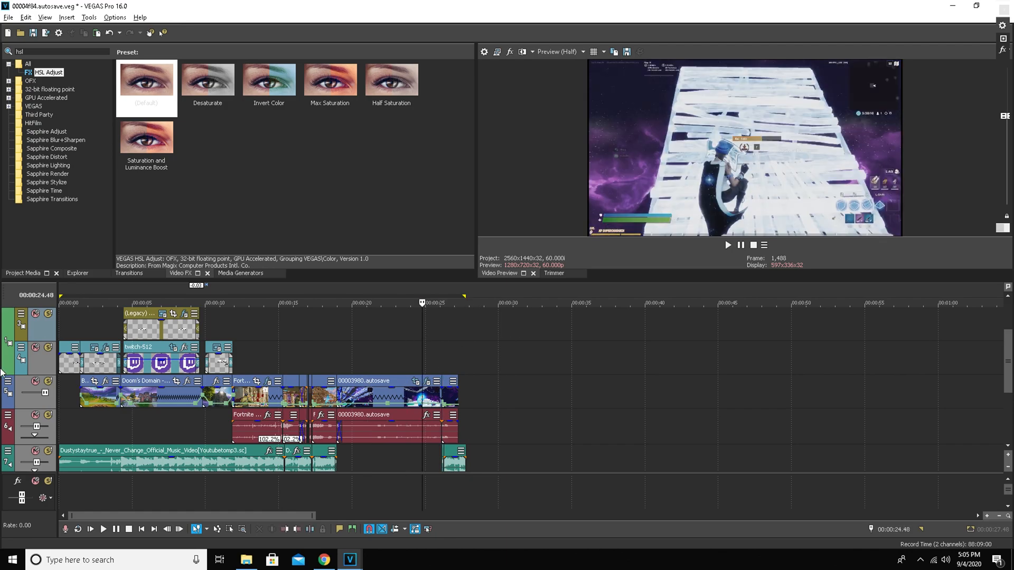
{"action": "left_click", "coordinate": [96, 319]}
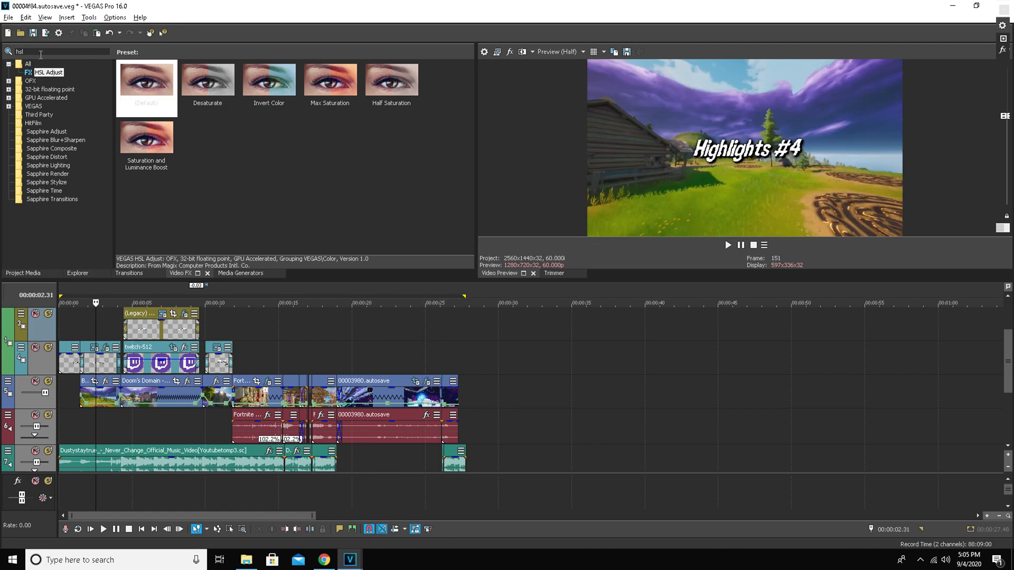
Step: Import The Authority - Sunrise video from the Downloads folder into the project media
{"action": "left_click", "coordinate": [131, 275]}
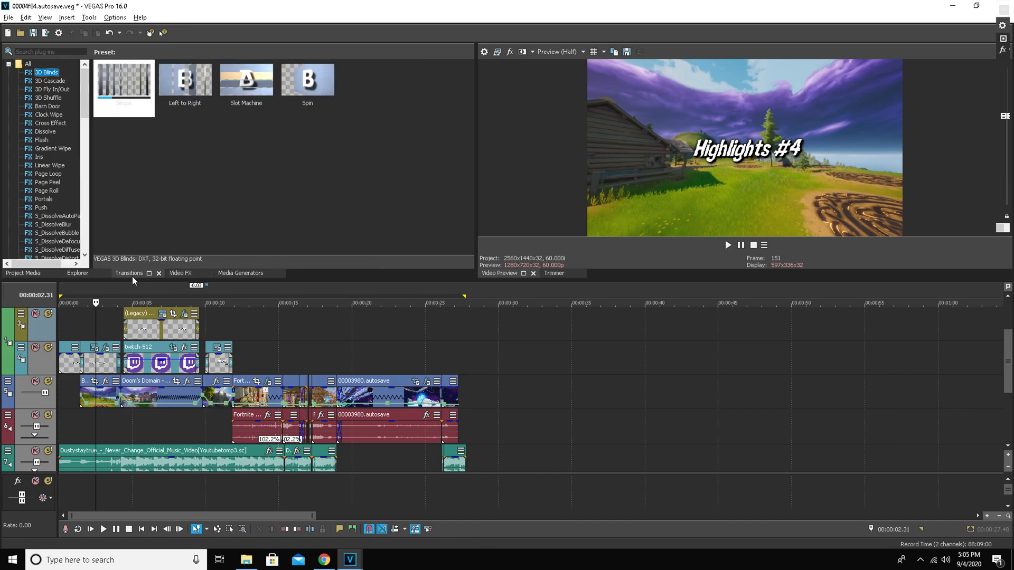
{"action": "left_click", "coordinate": [23, 274]}
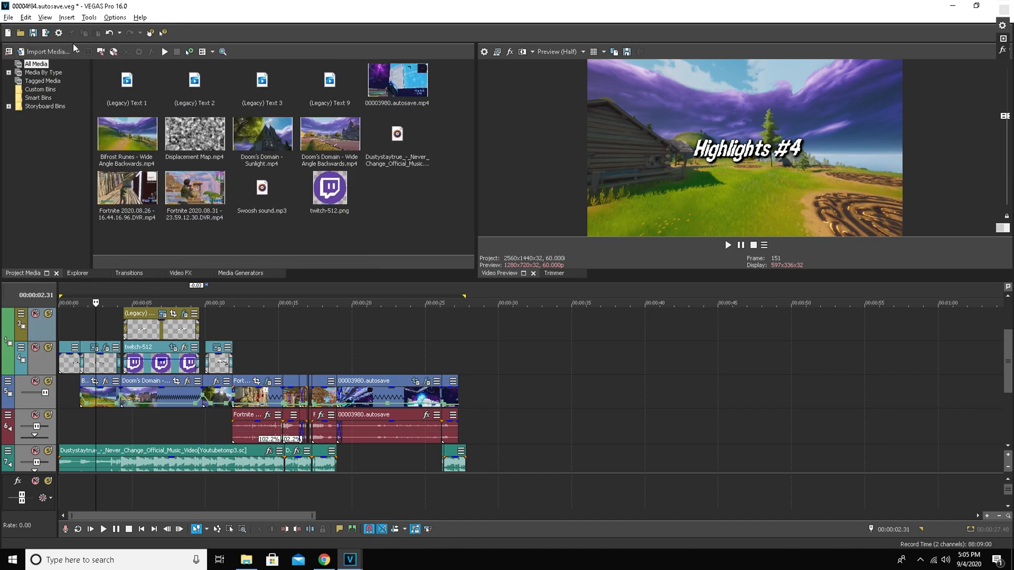
{"action": "left_click", "coordinate": [50, 51]}
{"action": "scroll", "coordinate": [588, 264], "scroll_direction": "down", "scroll_amount": 4}
{"action": "scroll", "coordinate": [587, 265], "scroll_direction": "up", "scroll_amount": 4}
{"action": "scroll", "coordinate": [589, 269], "scroll_direction": "down", "scroll_amount": 2}
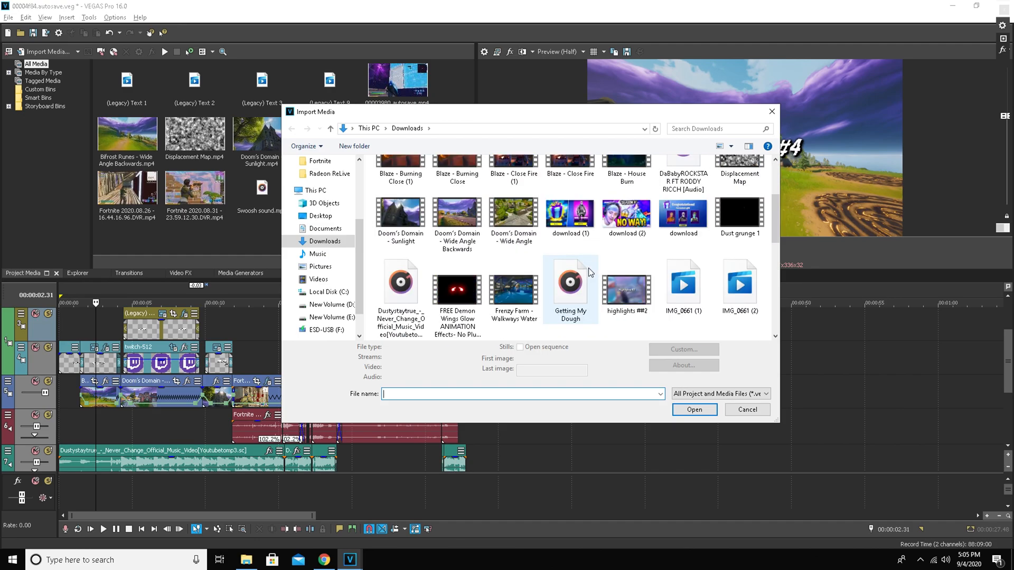
{"action": "left_click", "coordinate": [409, 227]}
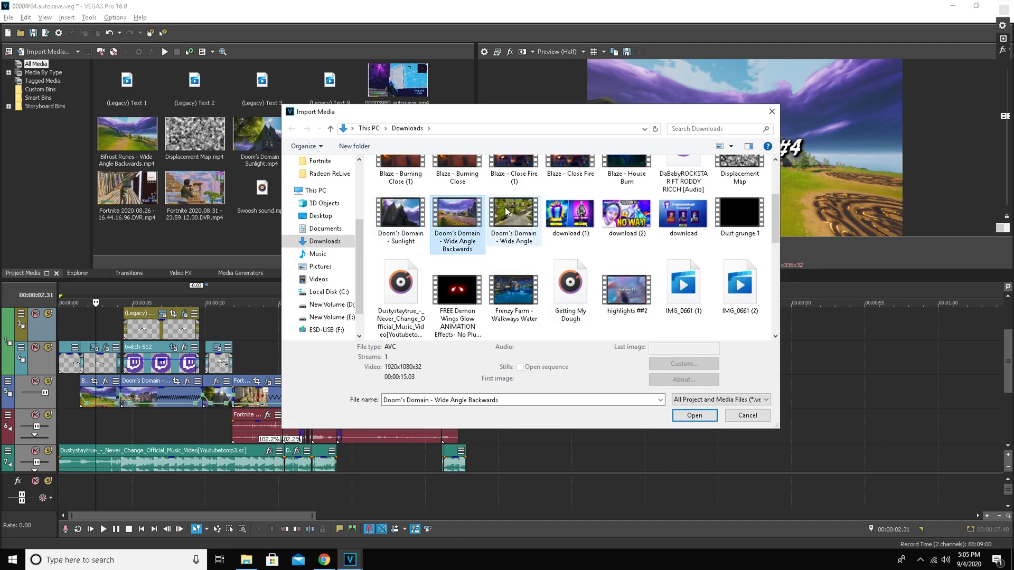
{"action": "left_click", "coordinate": [514, 222]}
{"action": "scroll", "coordinate": [523, 238], "scroll_direction": "down", "scroll_amount": 5}
{"action": "scroll", "coordinate": [528, 245], "scroll_direction": "up", "scroll_amount": 1}
{"action": "scroll", "coordinate": [528, 246], "scroll_direction": "down", "scroll_amount": 1}
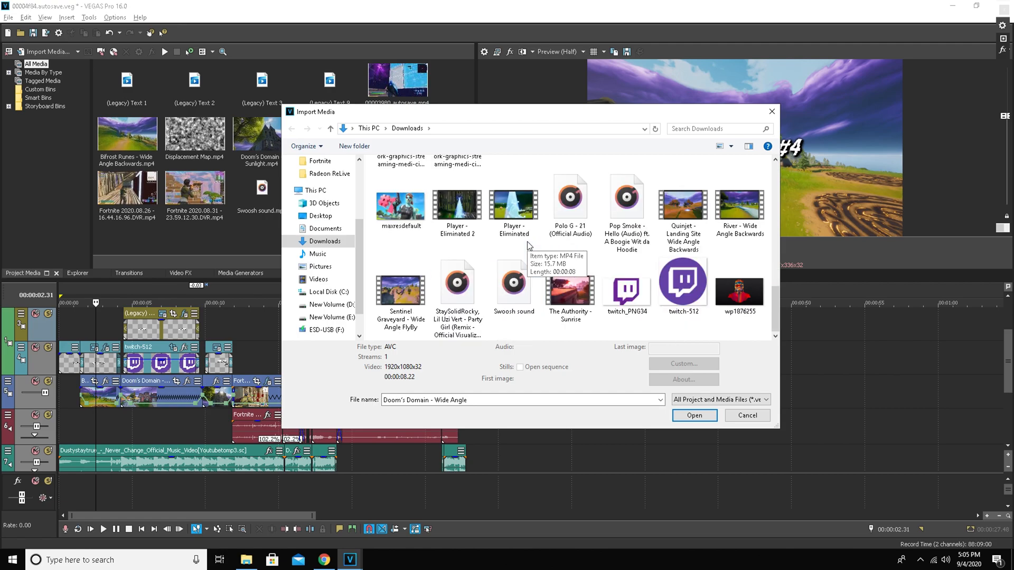
{"action": "left_click", "coordinate": [576, 312]}
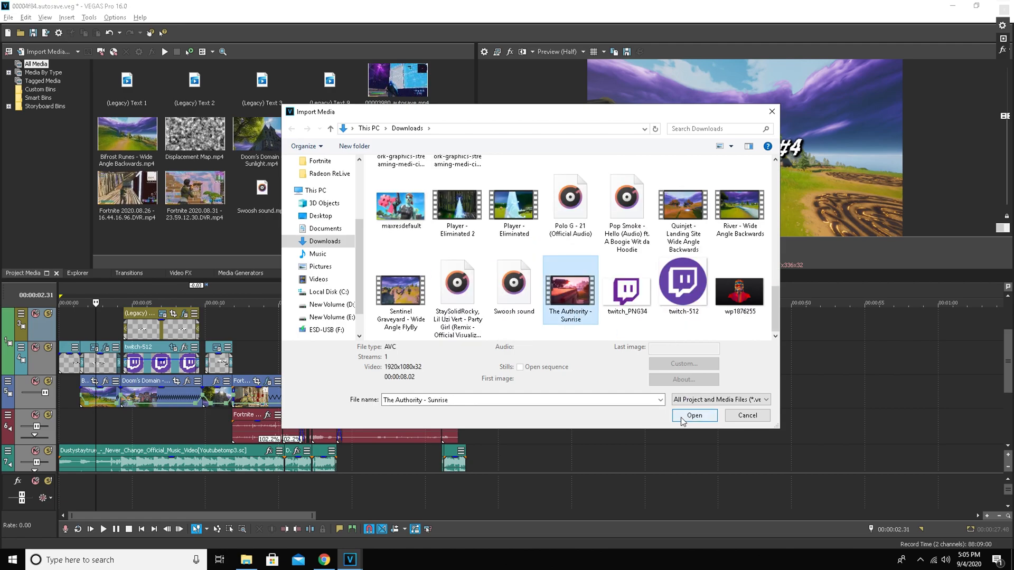
{"action": "left_click", "coordinate": [695, 415]}
Step: Place The Authority - Sunrise directly after the last gameplay clip and trim its end to about 00:00:30
{"action": "left_click_drag", "start_coordinate": [347, 212], "coordinate": [465, 394]}
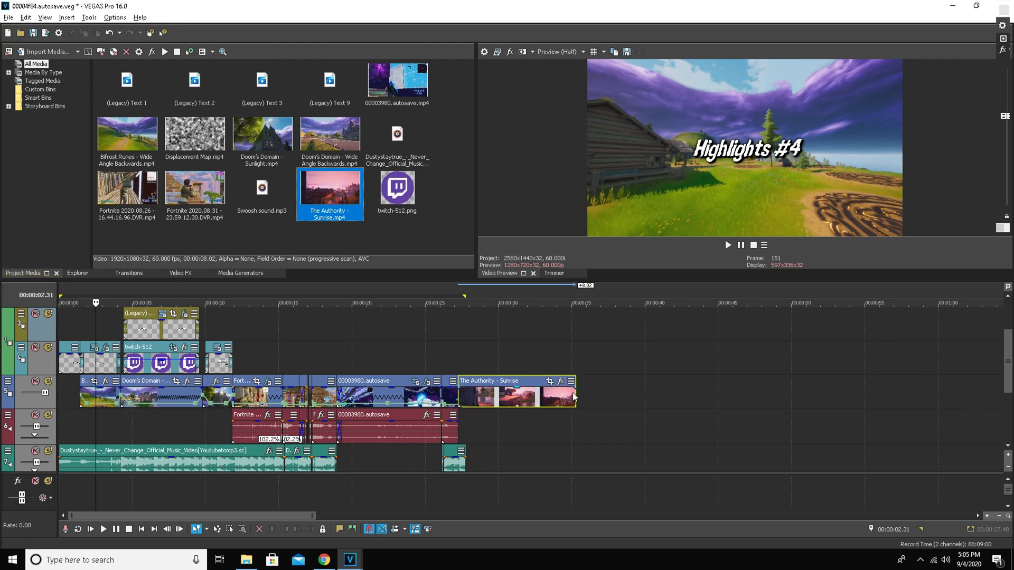
{"action": "left_click_drag", "start_coordinate": [573, 392], "coordinate": [498, 396]}
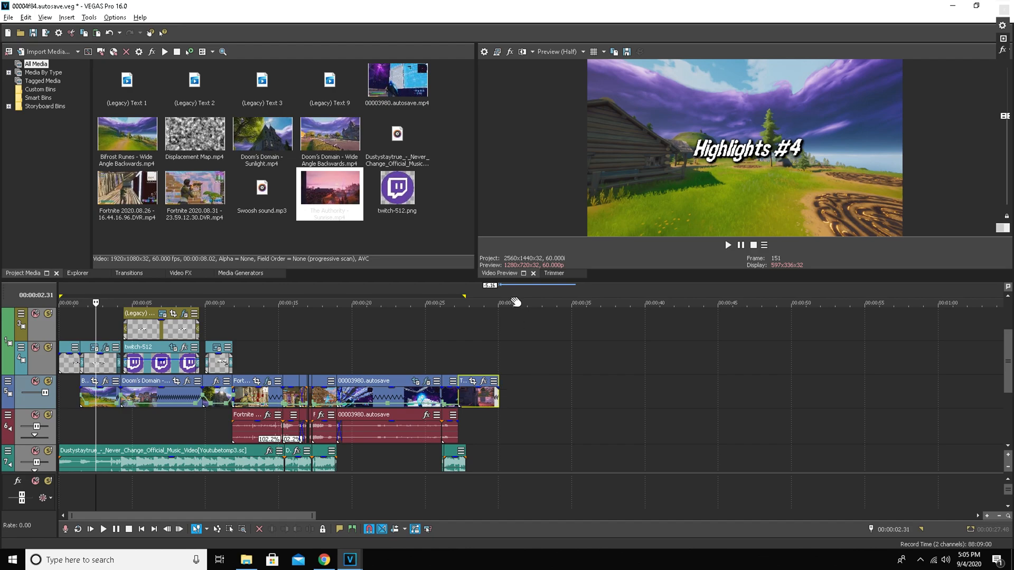
{"action": "left_click", "coordinate": [453, 346]}
{"action": "left_click", "coordinate": [728, 245]}
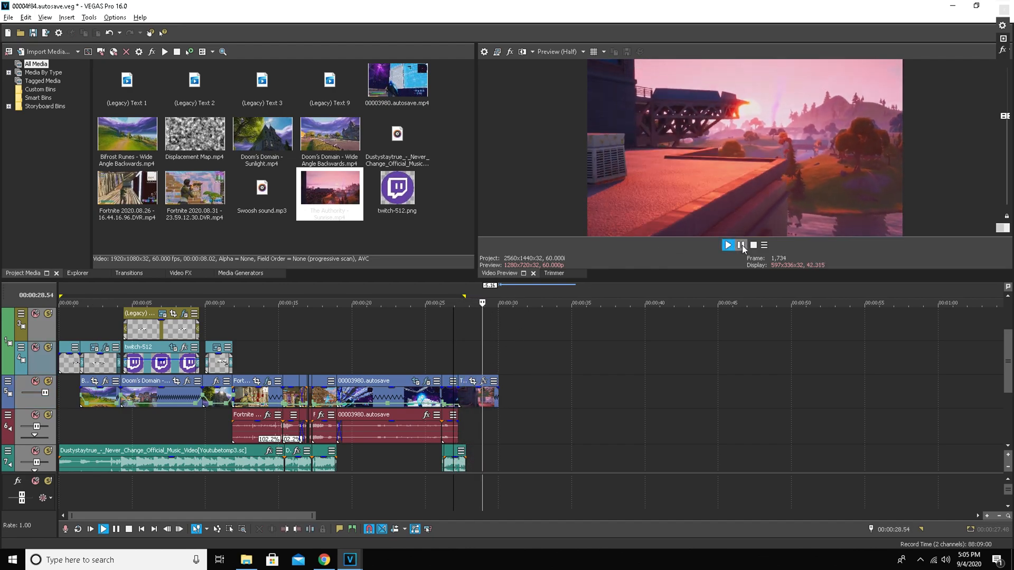
{"action": "key", "text": "Return"}
Step: Extend the last music event to the end of the outro clip and play back the ending
{"action": "left_click_drag", "start_coordinate": [469, 459], "coordinate": [498, 460]}
{"action": "left_click", "coordinate": [438, 348]}
{"action": "left_click", "coordinate": [728, 245]}
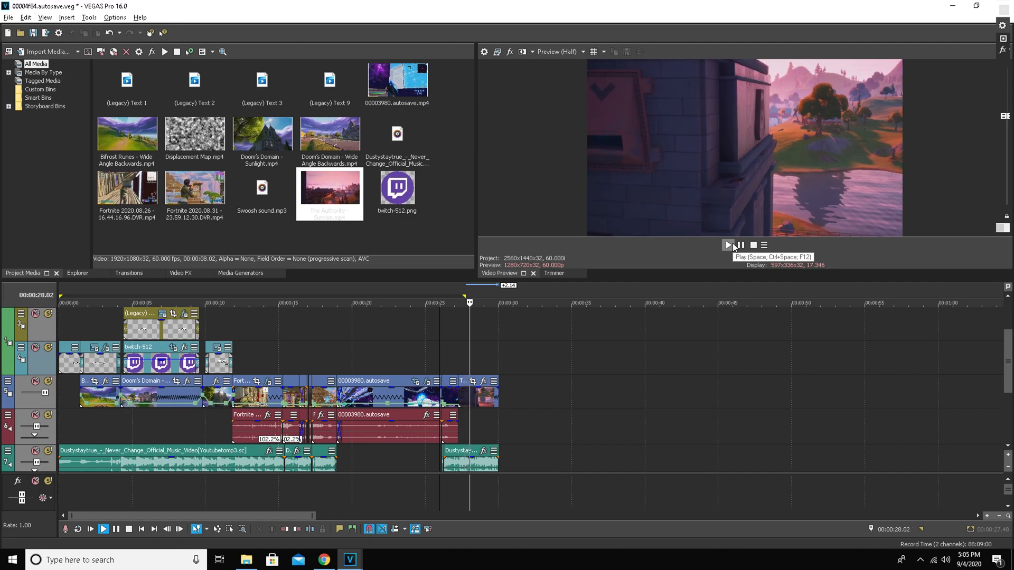
{"action": "key", "text": "Return"}
Step: Extend the end of the last gameplay clip over the start of The Authority - Sunrise for a short crossfade and play it back
{"action": "left_click", "coordinate": [451, 343]}
{"action": "scroll", "coordinate": [451, 343], "scroll_direction": "up", "scroll_amount": 5}
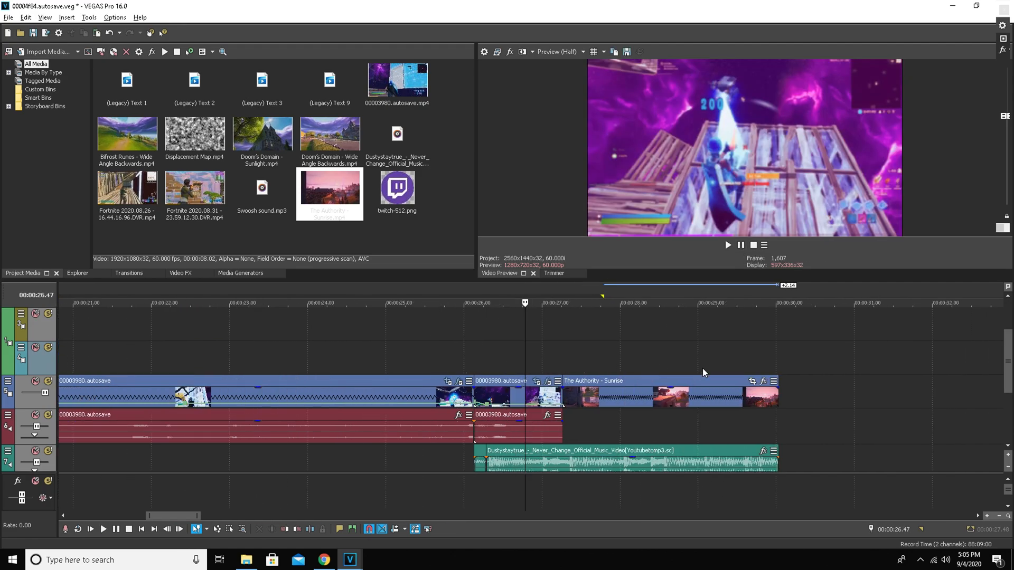
{"action": "left_click", "coordinate": [561, 395]}
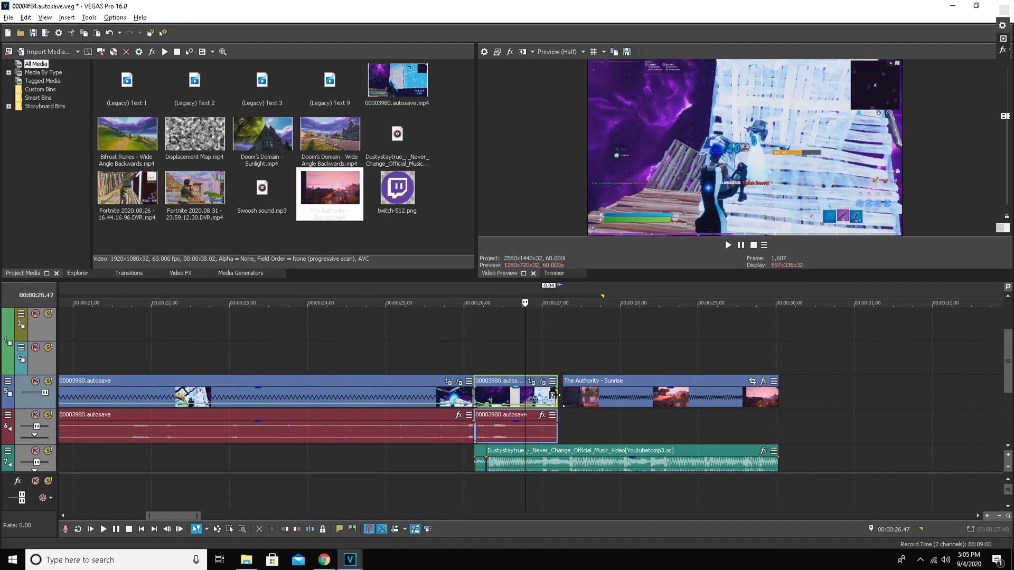
{"action": "left_click_drag", "start_coordinate": [561, 395], "coordinate": [562, 361]}
{"action": "left_click", "coordinate": [551, 363]}
{"action": "left_click", "coordinate": [729, 245]}
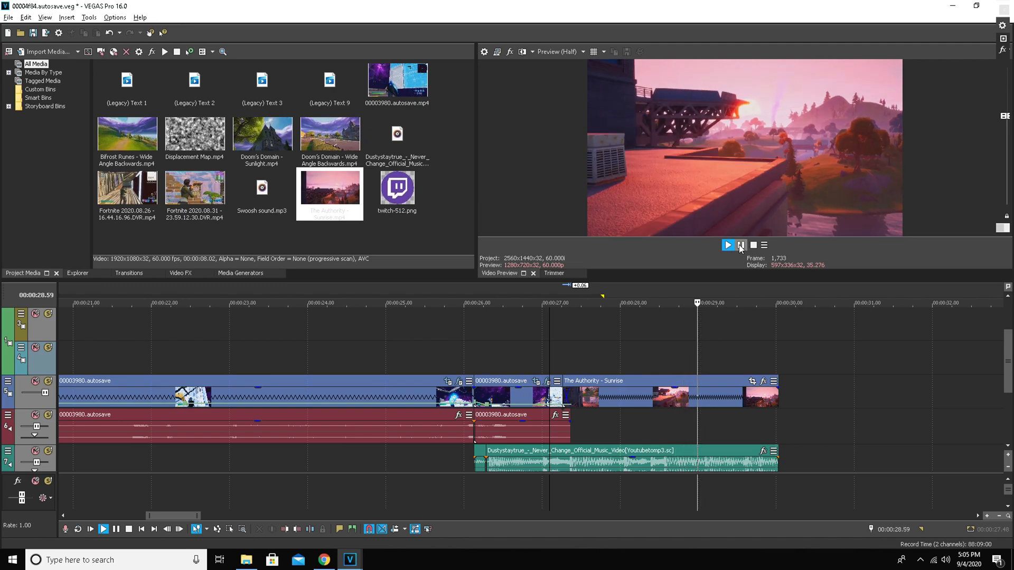
{"action": "left_click", "coordinate": [740, 245]}
{"action": "left_click", "coordinate": [680, 366]}
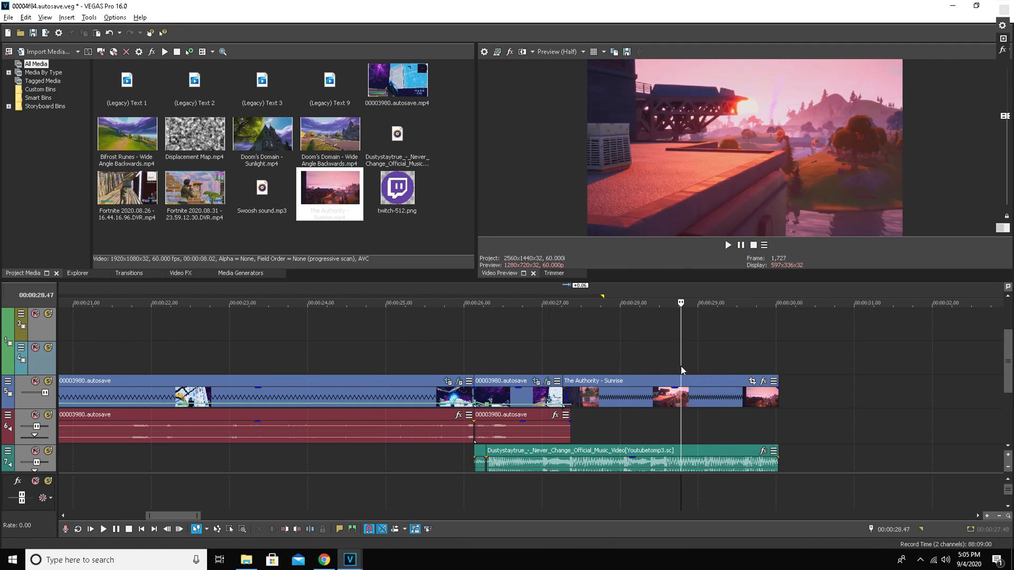
Step: Add a default (Legacy) Text event on the track above the outro clip, starting at 00:00:27.22
{"action": "left_click", "coordinate": [571, 329]}
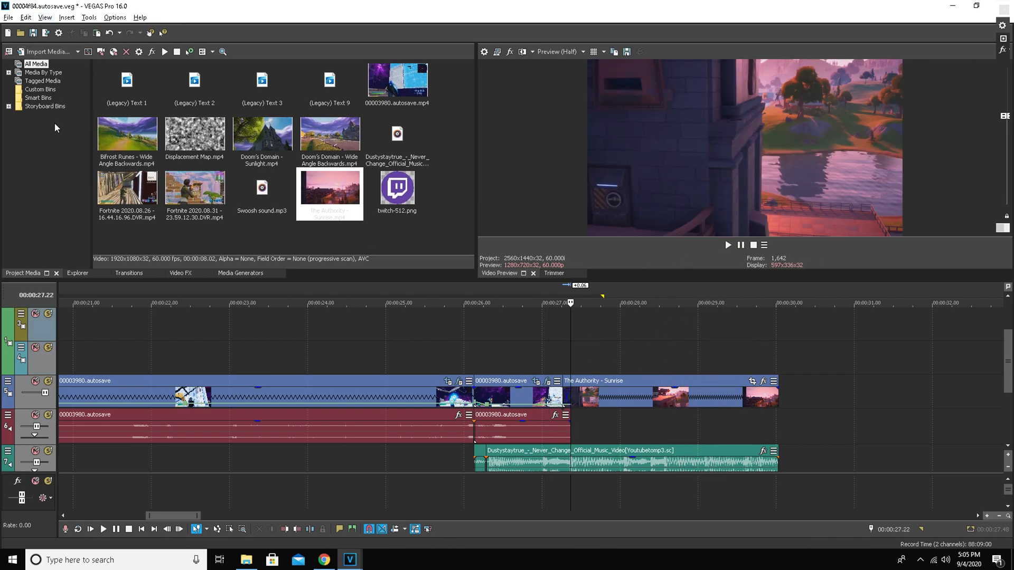
{"action": "scroll", "coordinate": [159, 343], "scroll_direction": "down", "scroll_amount": 5}
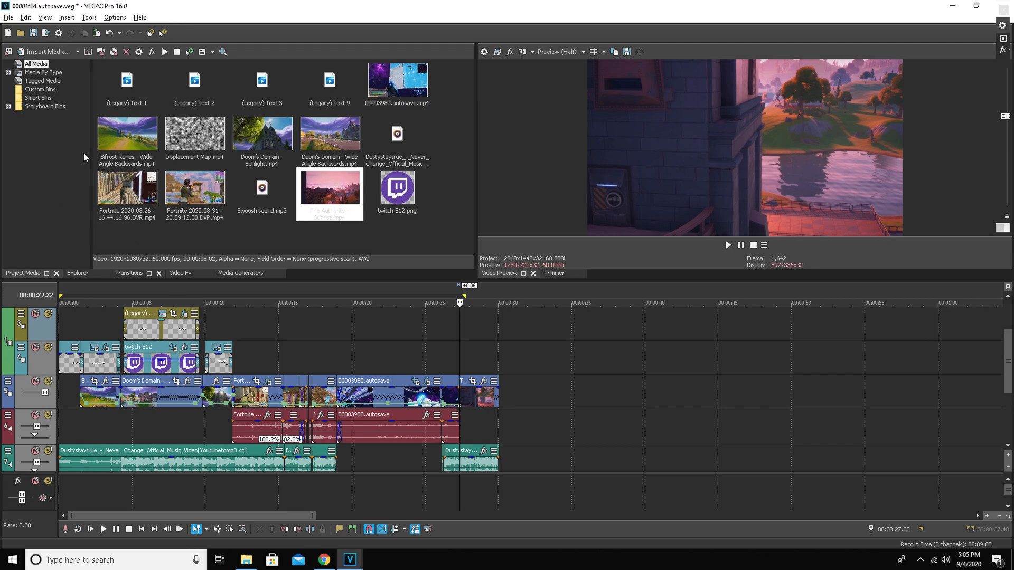
{"action": "left_click", "coordinate": [196, 275]}
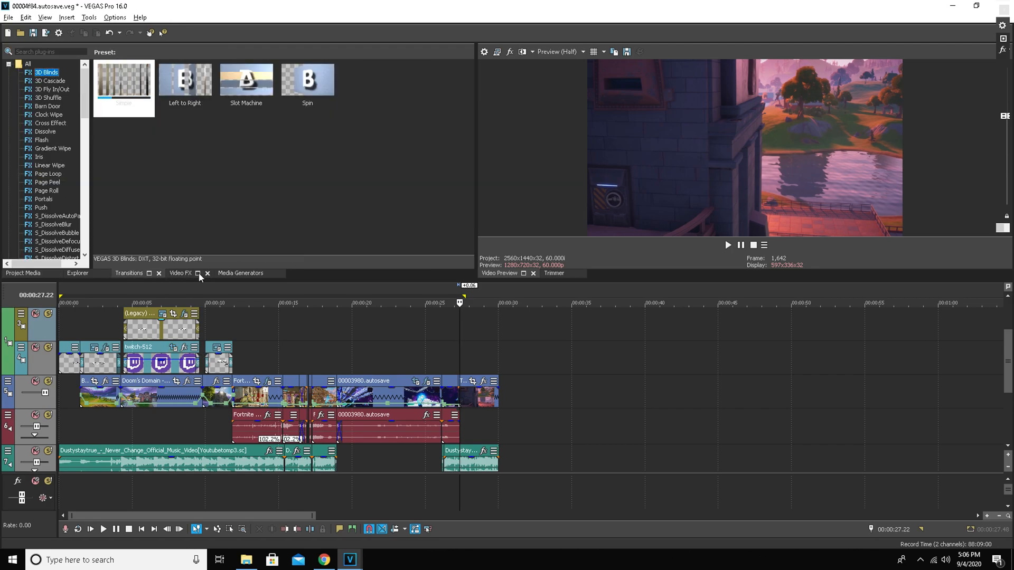
{"action": "left_click", "coordinate": [225, 273]}
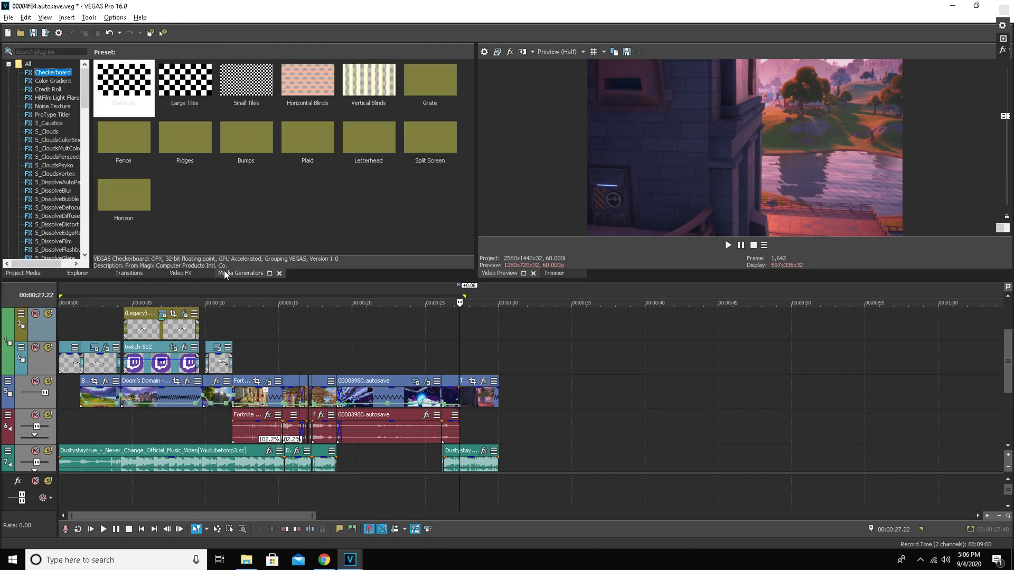
{"action": "left_click", "coordinate": [54, 52]}
{"action": "type", "text": "text"}
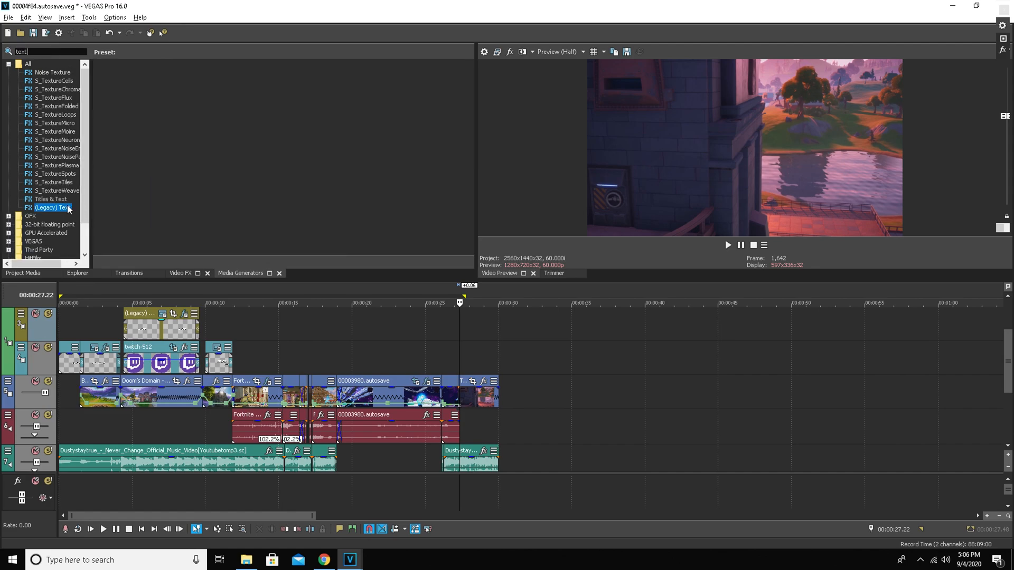
{"action": "left_click", "coordinate": [67, 208]}
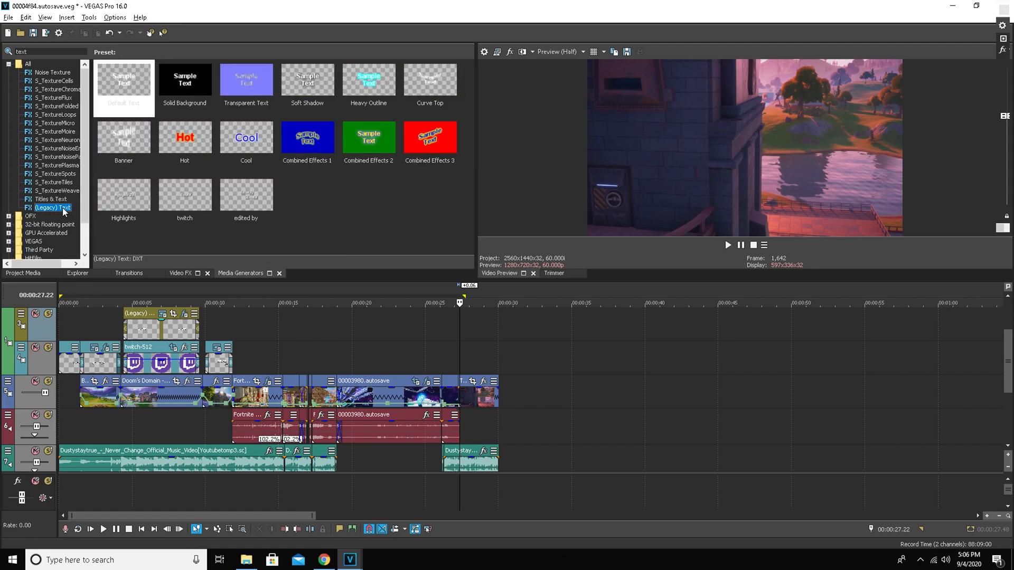
{"action": "left_click_drag", "start_coordinate": [132, 94], "coordinate": [467, 360]}
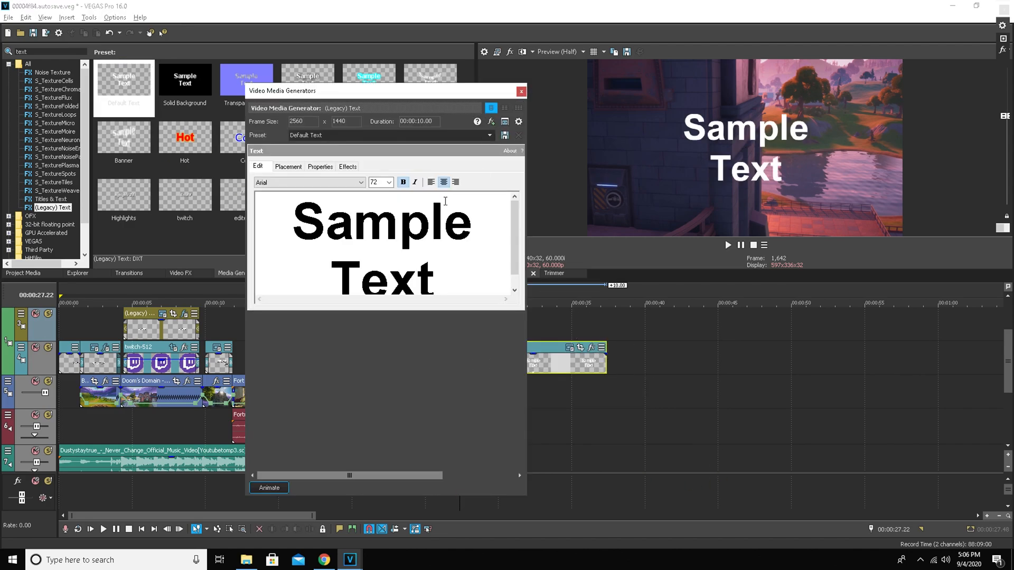
Step: Apply the "edited by" preset to the outro text and replace its wording with "Thanks For Watching"
{"action": "left_click", "coordinate": [494, 135]}
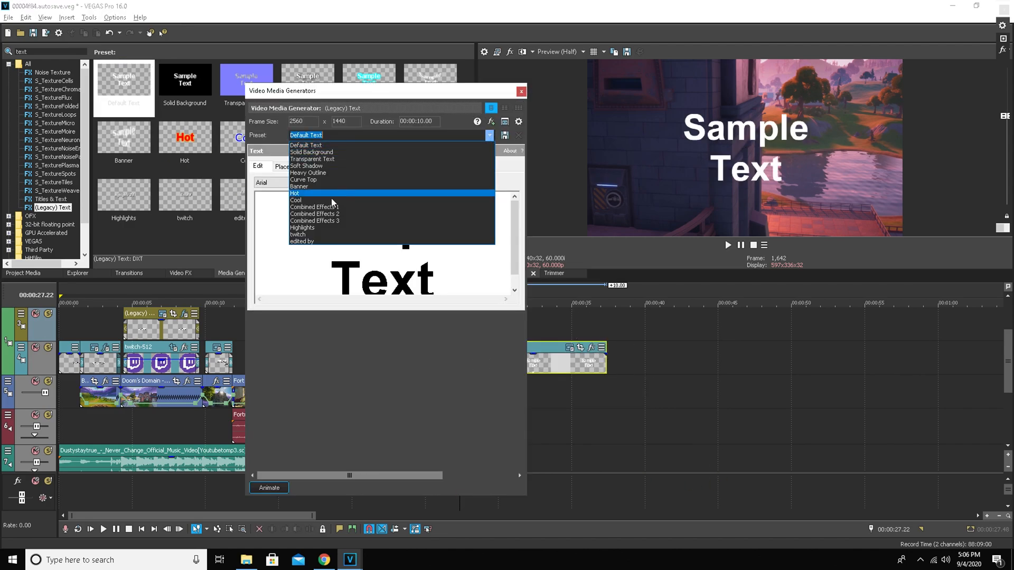
{"action": "left_click", "coordinate": [333, 241]}
{"action": "left_click_drag", "start_coordinate": [477, 250], "coordinate": [296, 189]}
{"action": "key", "text": "Delete"}
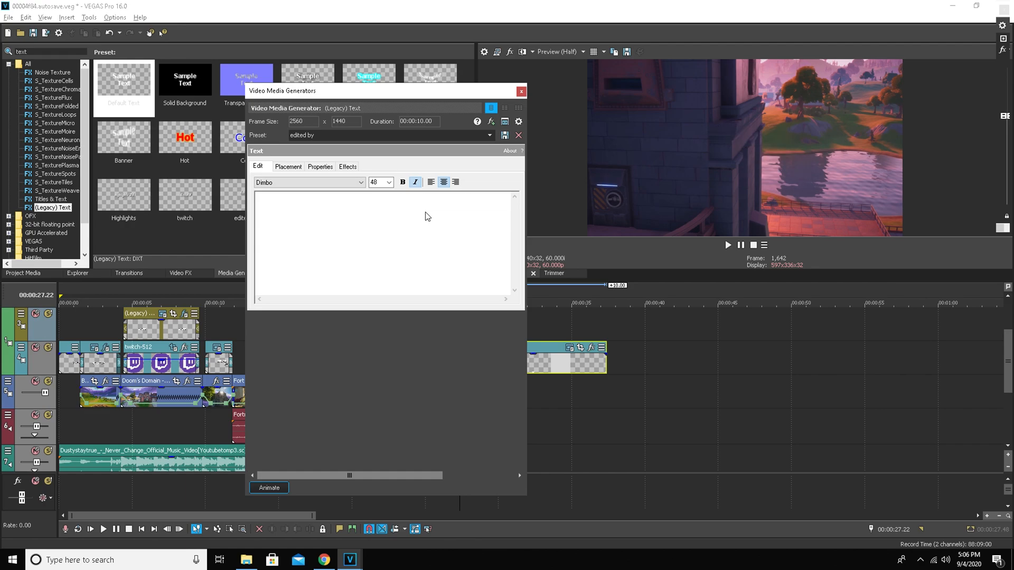
{"action": "type", "text": "t"}
{"action": "key", "text": "BackSpace"}
{"action": "type", "text": "Thankd"}
{"action": "key", "text": "BackSpace"}
{"action": "type", "text": "s For"}
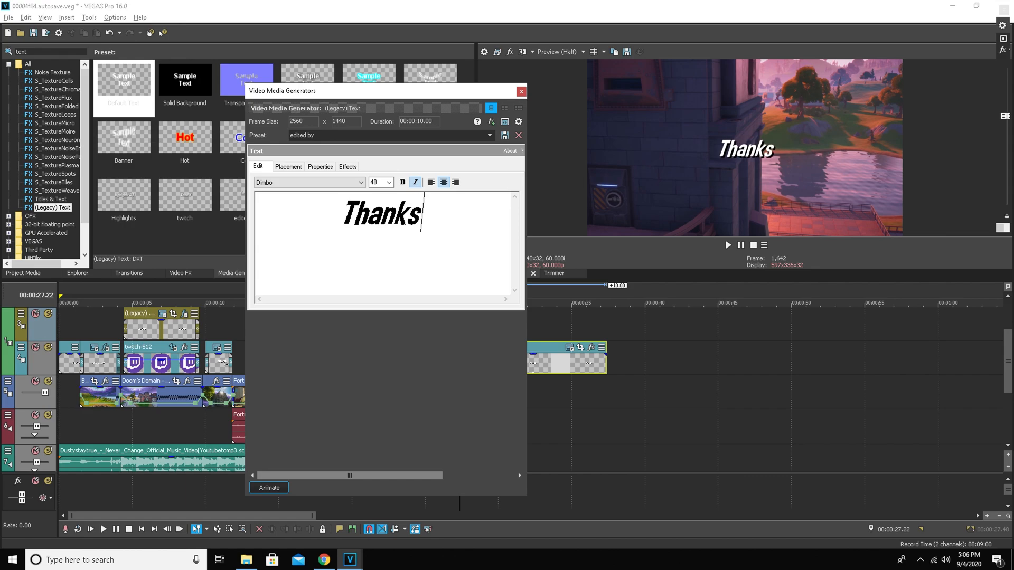
{"action": "type", "text": " W"}
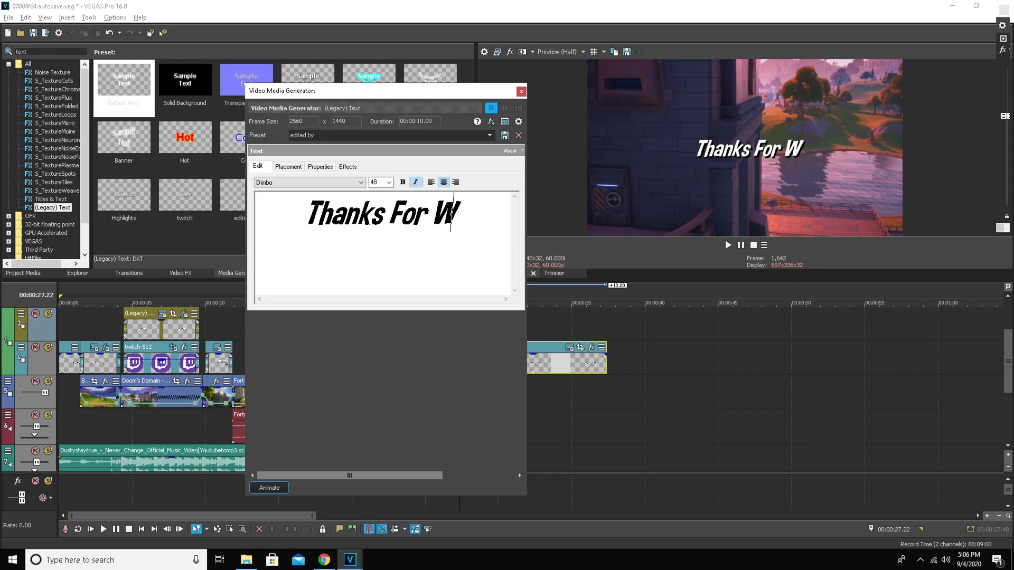
{"action": "type", "text": "atching"}
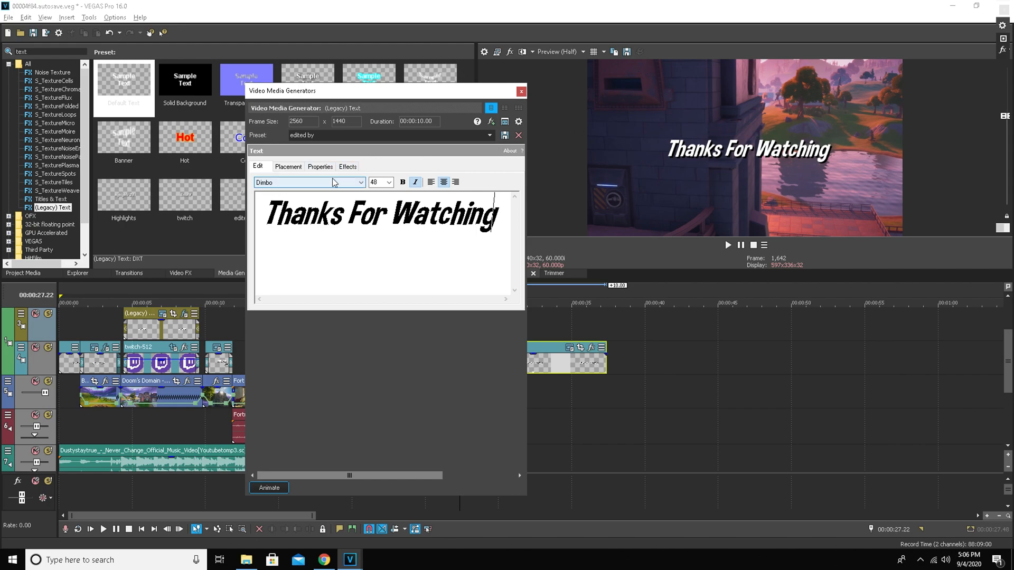
Step: Save the outro text settings as a preset named "outro" and close the text generator
{"action": "left_click", "coordinate": [289, 167]}
{"action": "left_click", "coordinate": [321, 167]}
{"action": "left_click", "coordinate": [264, 167]}
{"action": "left_click", "coordinate": [443, 182]}
{"action": "left_click_drag", "start_coordinate": [480, 136], "coordinate": [291, 136]}
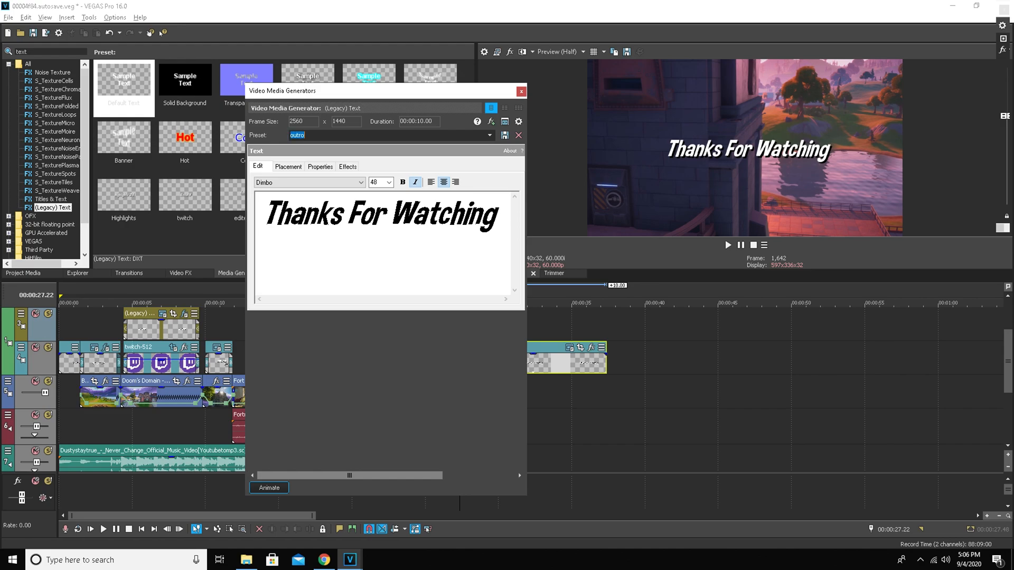
{"action": "left_click", "coordinate": [504, 136]}
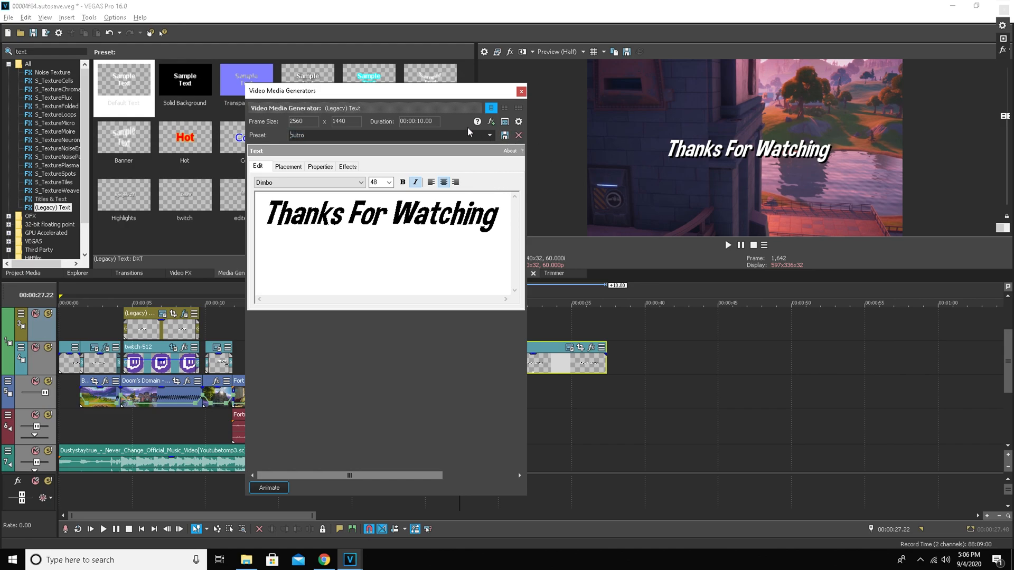
{"action": "left_click", "coordinate": [521, 92]}
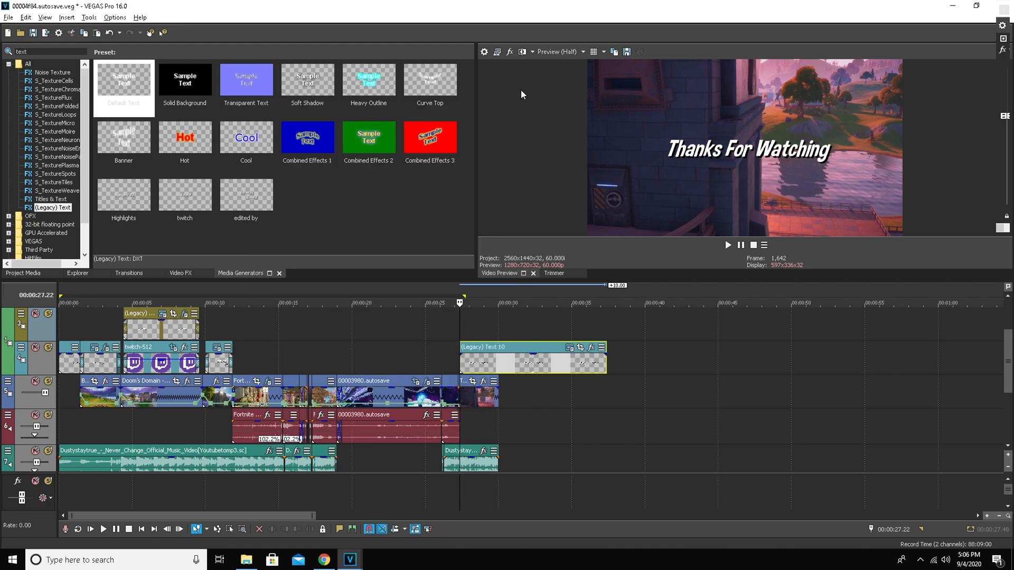
Step: Copy the opening Highlights title's event attributes onto the outro text and check the resulting S_DropShadow effect
{"action": "left_click", "coordinate": [257, 318]}
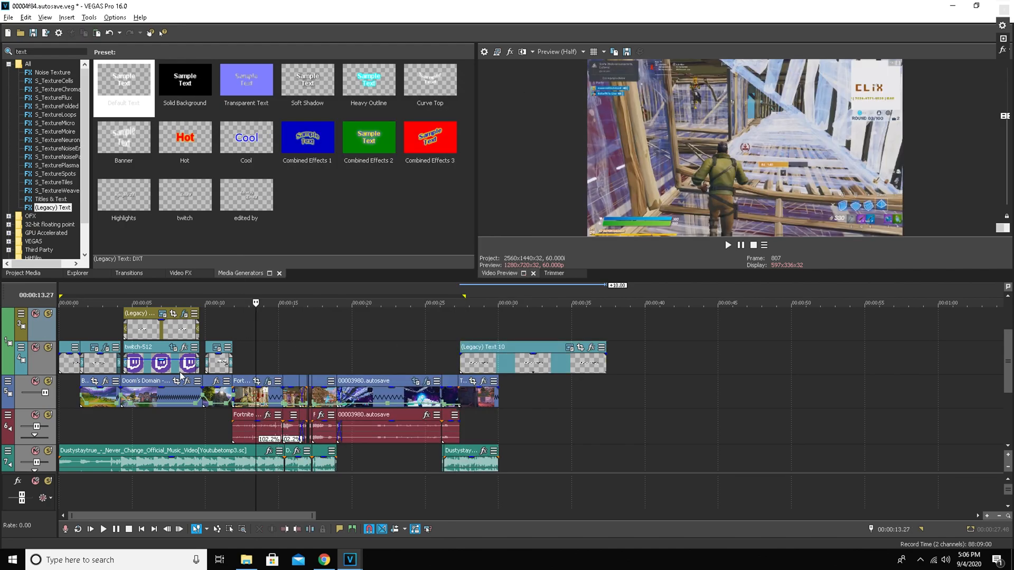
{"action": "right_click", "coordinate": [104, 371]}
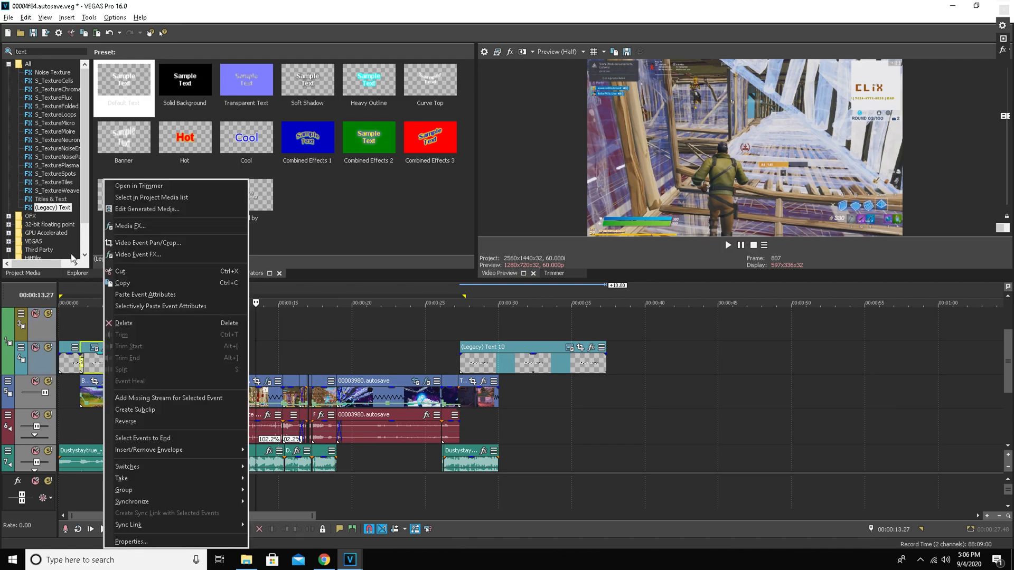
{"action": "left_click", "coordinate": [172, 283]}
{"action": "right_click", "coordinate": [543, 359]}
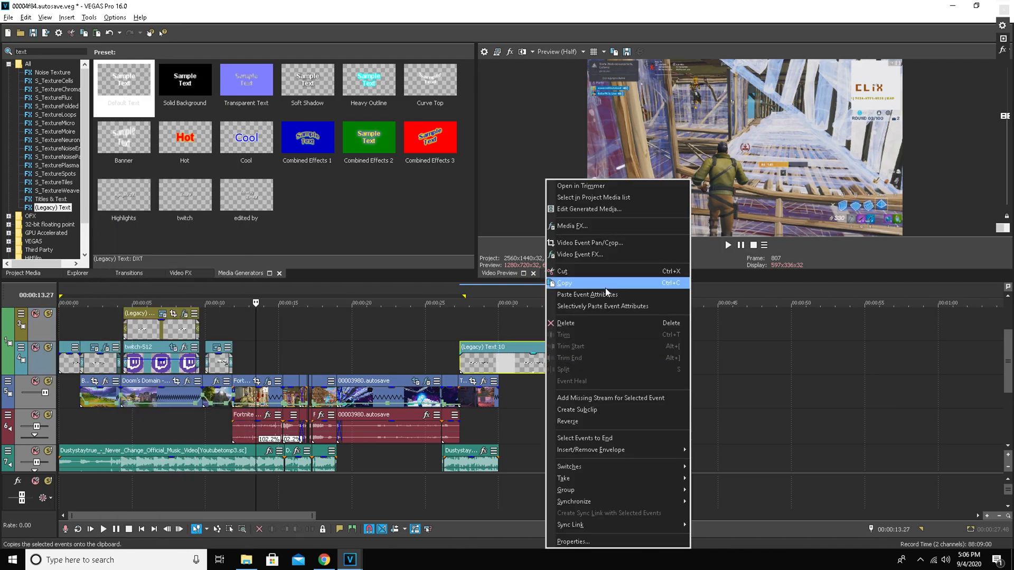
{"action": "left_click", "coordinate": [581, 293]}
{"action": "left_click", "coordinate": [529, 322]}
{"action": "left_click", "coordinate": [495, 311]}
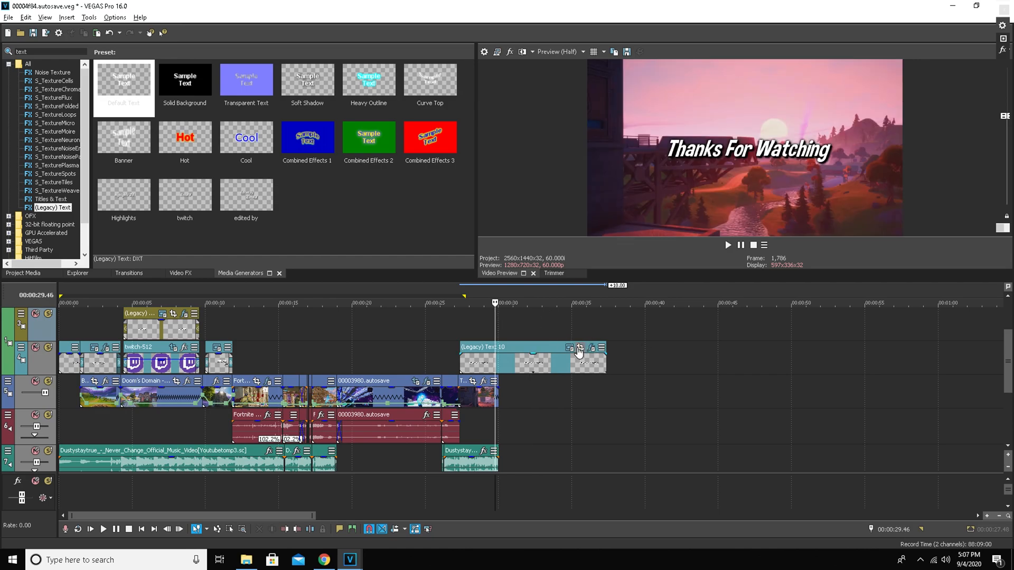
{"action": "left_click", "coordinate": [595, 351]}
{"action": "left_click", "coordinate": [592, 348]}
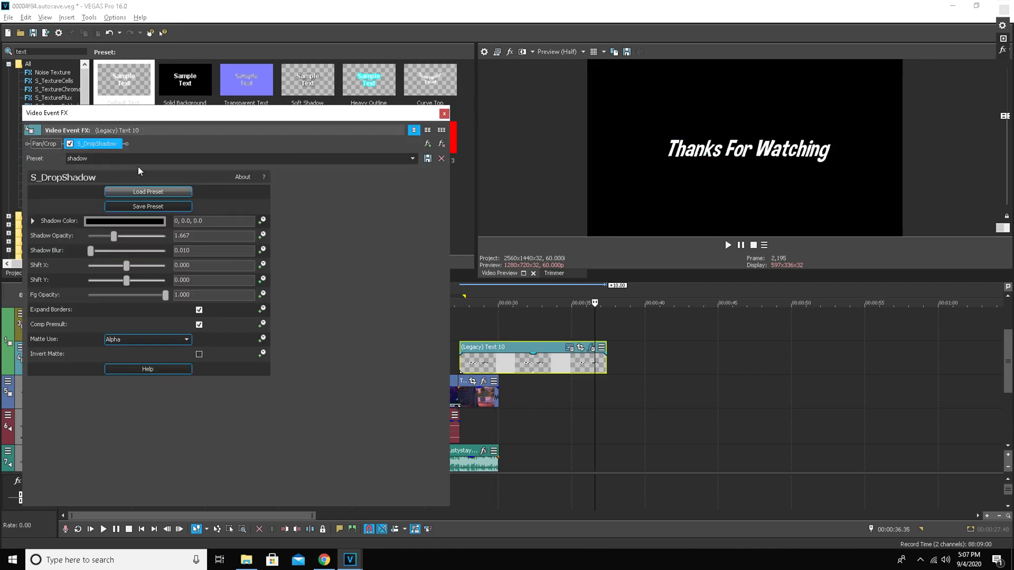
{"action": "left_click", "coordinate": [449, 111]}
Step: Trim the outro text to end with The Authority - Sunrise clip and play the outro back
{"action": "left_click_drag", "start_coordinate": [605, 363], "coordinate": [499, 363]}
{"action": "left_click", "coordinate": [452, 327]}
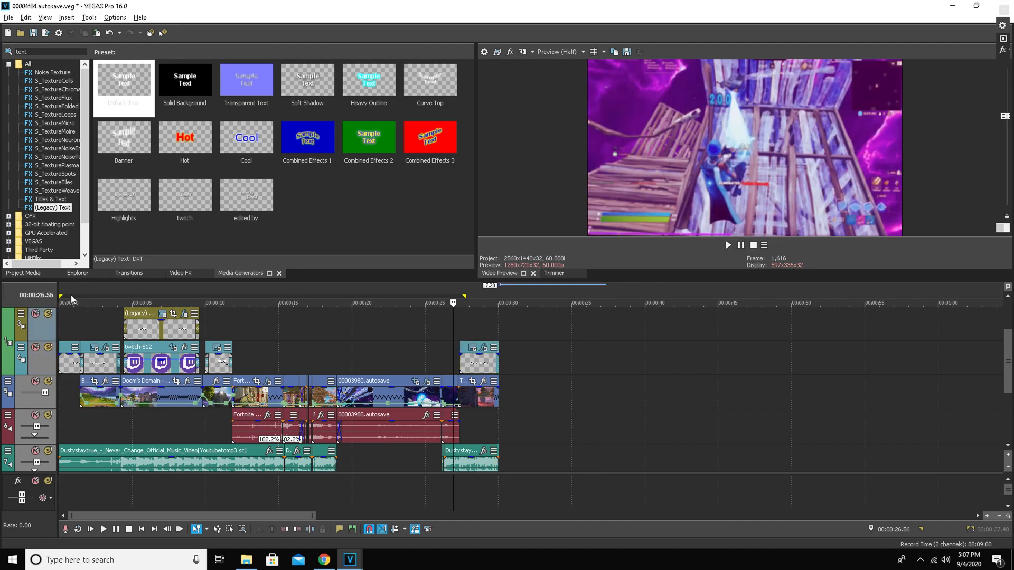
{"action": "left_click", "coordinate": [100, 342]}
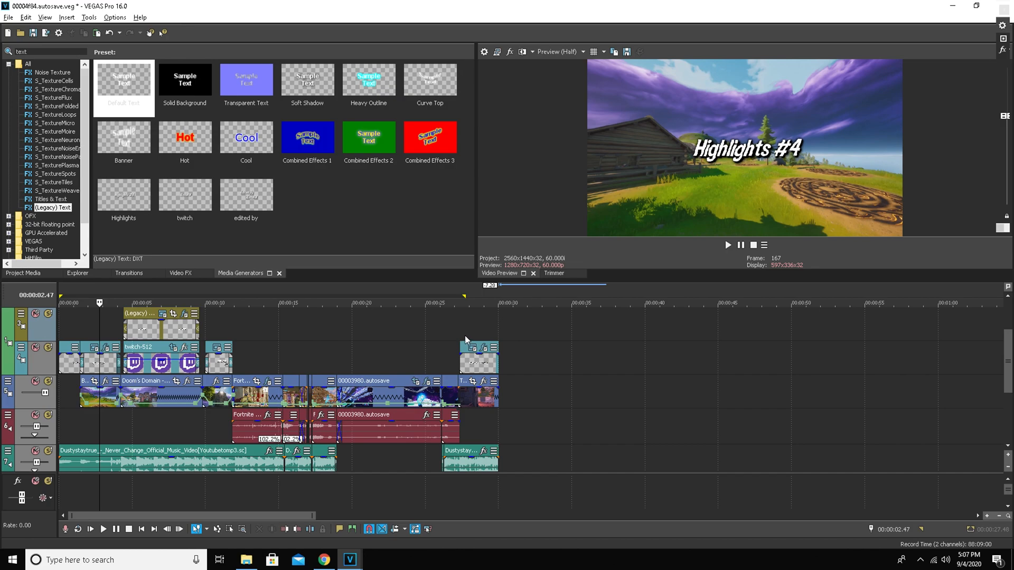
{"action": "left_click", "coordinate": [461, 334]}
{"action": "left_click", "coordinate": [727, 245]}
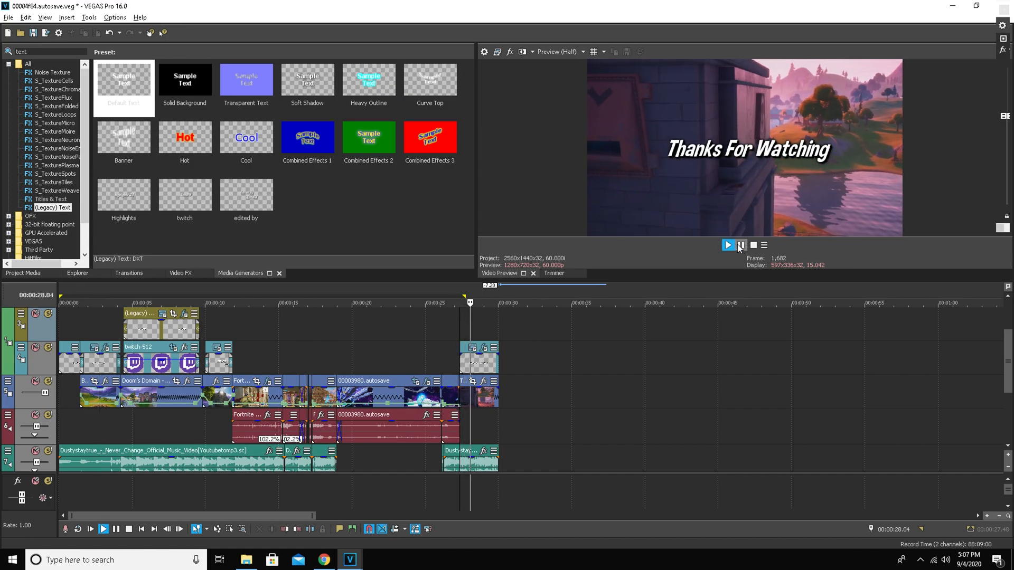
{"action": "left_click", "coordinate": [741, 245]}
Step: Copy the intro's Displacement Map event to the top track at 00:00:27.22 and fit it to the outro text's length
{"action": "left_click", "coordinate": [230, 324]}
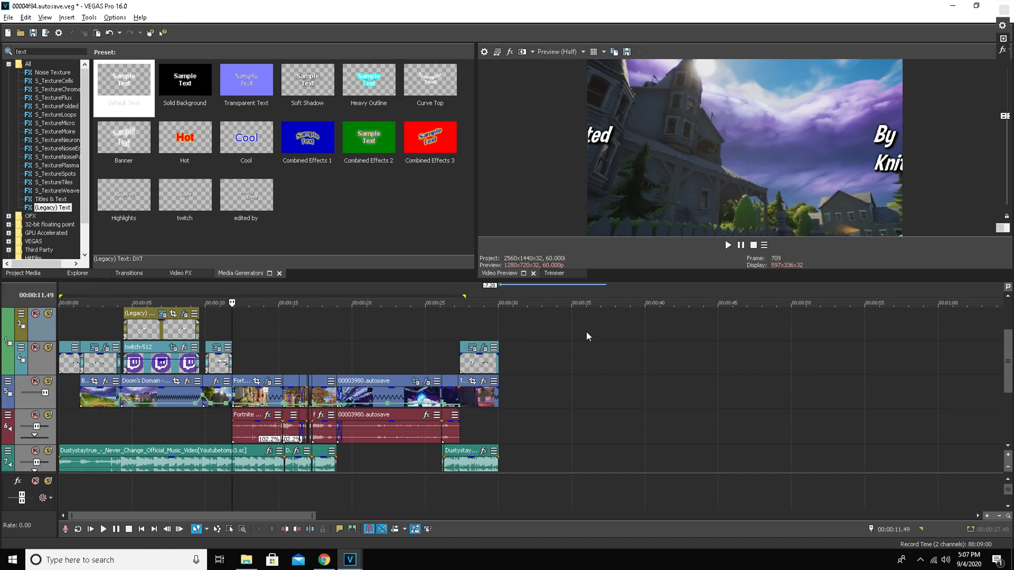
{"action": "scroll", "coordinate": [1009, 357], "scroll_direction": "up", "scroll_amount": 2}
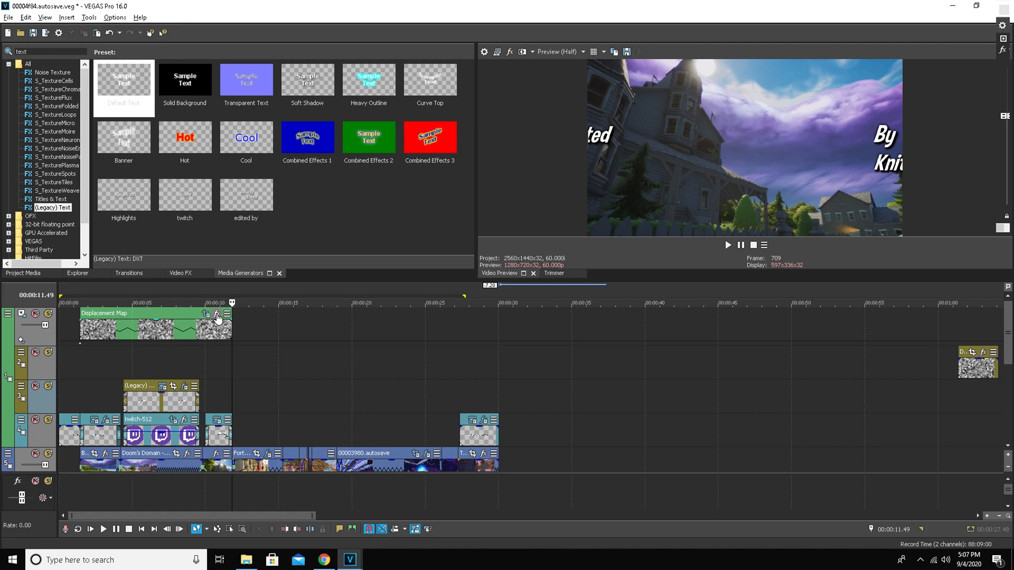
{"action": "left_click", "coordinate": [184, 336]}
{"action": "right_click", "coordinate": [182, 336]}
{"action": "left_click", "coordinate": [203, 236]}
{"action": "left_click", "coordinate": [458, 384]}
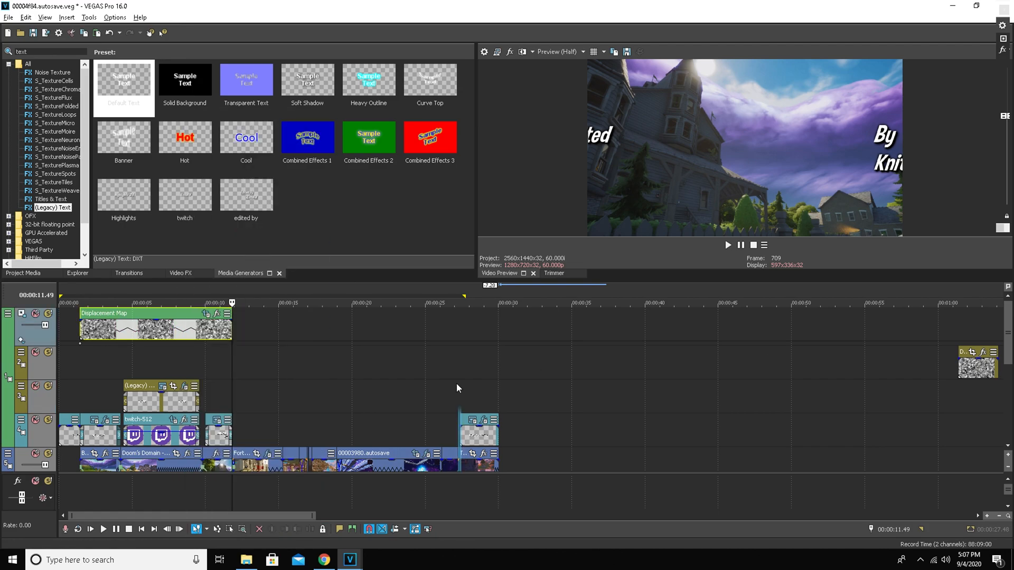
{"action": "right_click", "coordinate": [465, 388]}
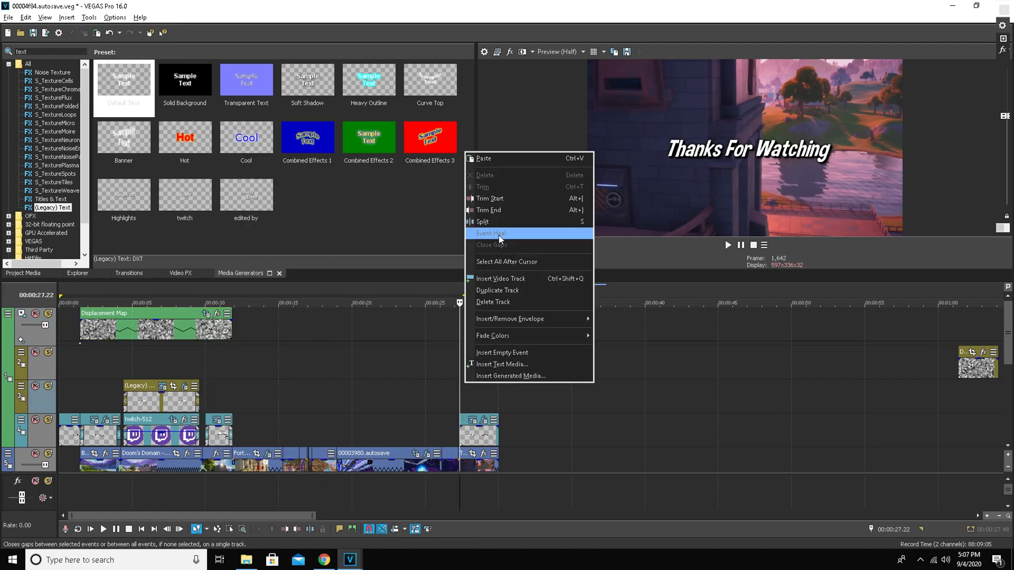
{"action": "left_click", "coordinate": [497, 158]}
{"action": "left_click_drag", "start_coordinate": [610, 395], "coordinate": [475, 332]}
Step: Play the outro back from 00:00:26.08 to review the text's displacement motion
{"action": "left_click", "coordinate": [442, 374]}
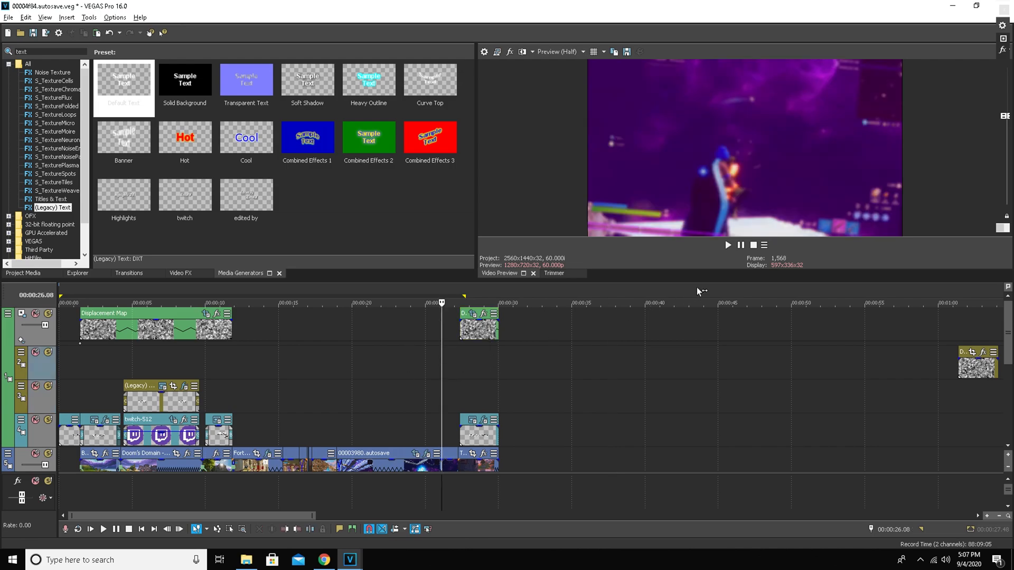
{"action": "left_click", "coordinate": [727, 245]}
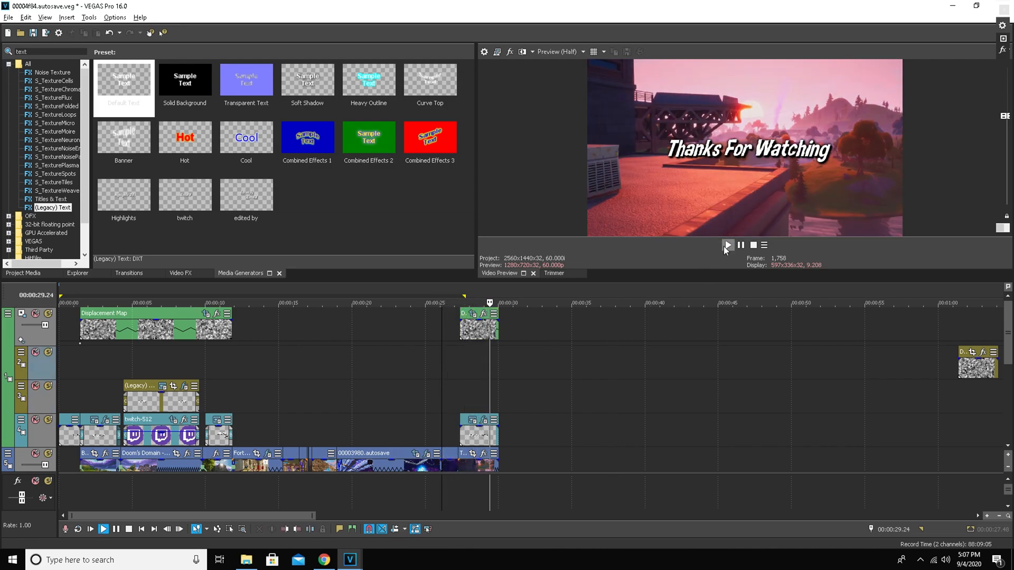
{"action": "left_click", "coordinate": [740, 246]}
Step: Delete the stray Displacement Map event far past the end of the montage on track 2
{"action": "scroll", "coordinate": [511, 437], "scroll_direction": "down", "scroll_amount": 1}
{"action": "scroll", "coordinate": [555, 398], "scroll_direction": "up", "scroll_amount": 1}
{"action": "left_click_drag", "start_coordinate": [1005, 323], "coordinate": [1006, 338]}
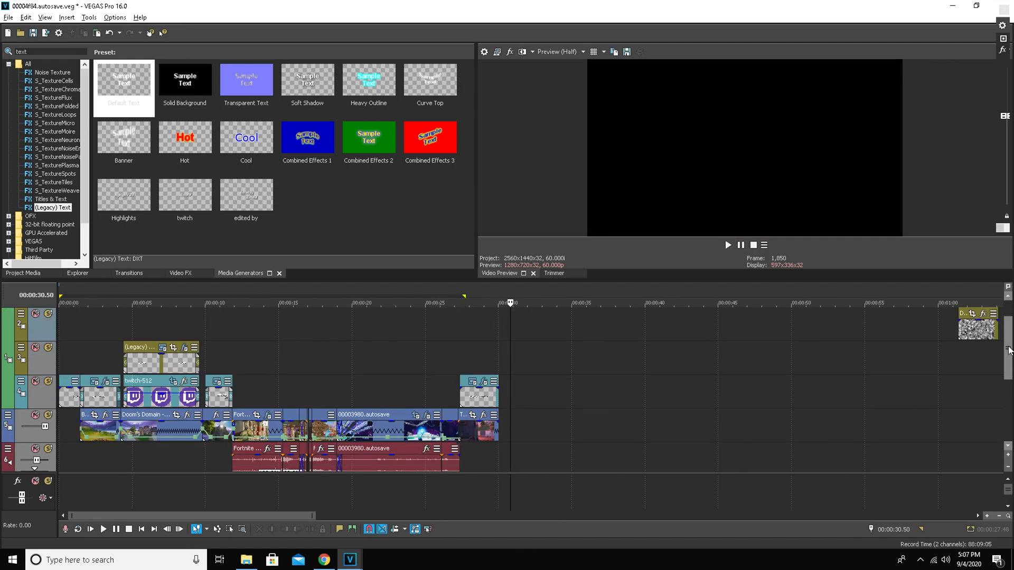
{"action": "right_click", "coordinate": [971, 327]}
{"action": "left_click", "coordinate": [916, 275]}
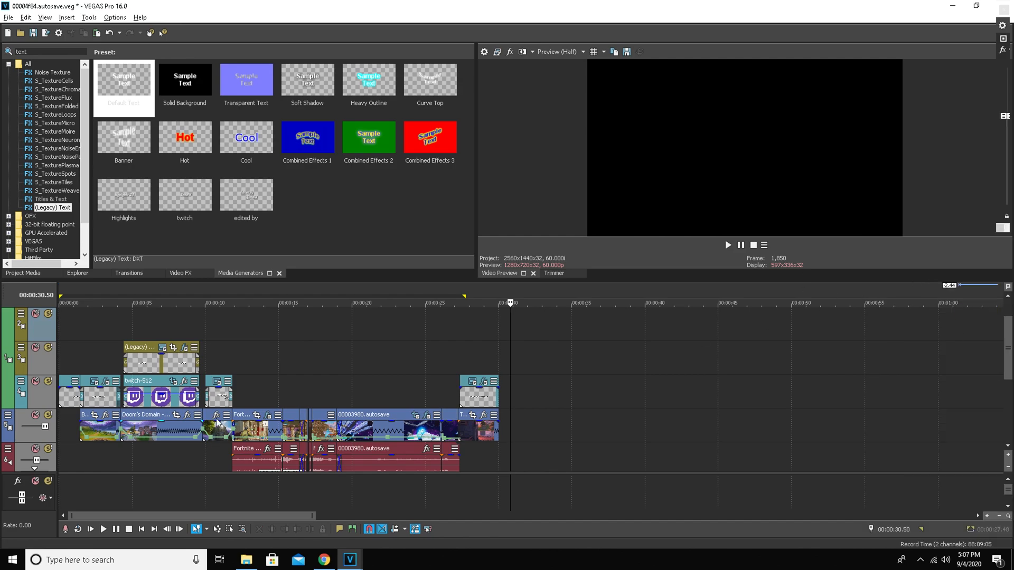
Step: Add the S_Blur effect to The Authority - Sunrise clip and set its Blur Amount to 0.000
{"action": "left_click", "coordinate": [485, 428]}
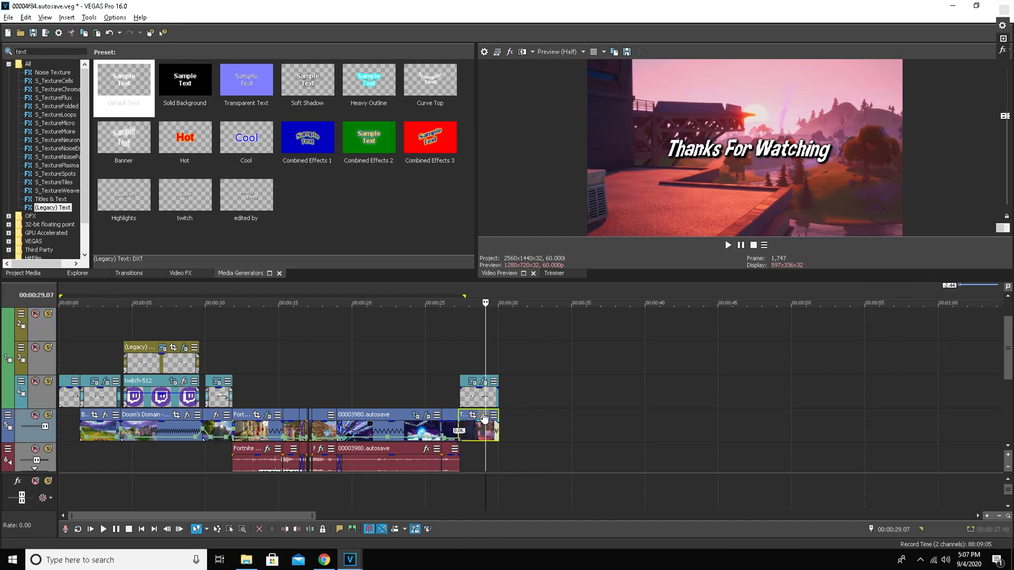
{"action": "left_click", "coordinate": [484, 415]}
{"action": "left_click", "coordinate": [287, 258]}
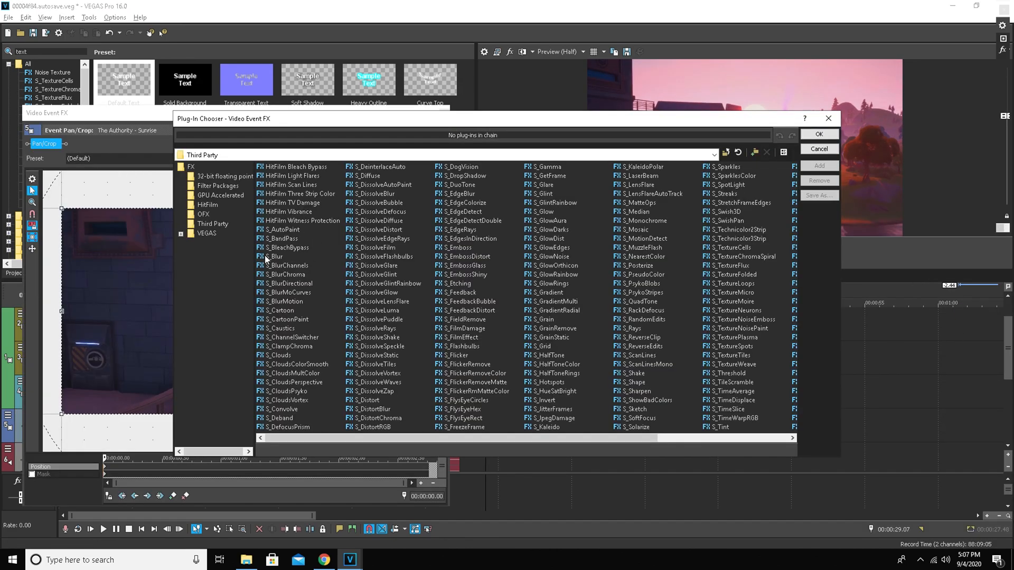
{"action": "left_click", "coordinate": [819, 135]}
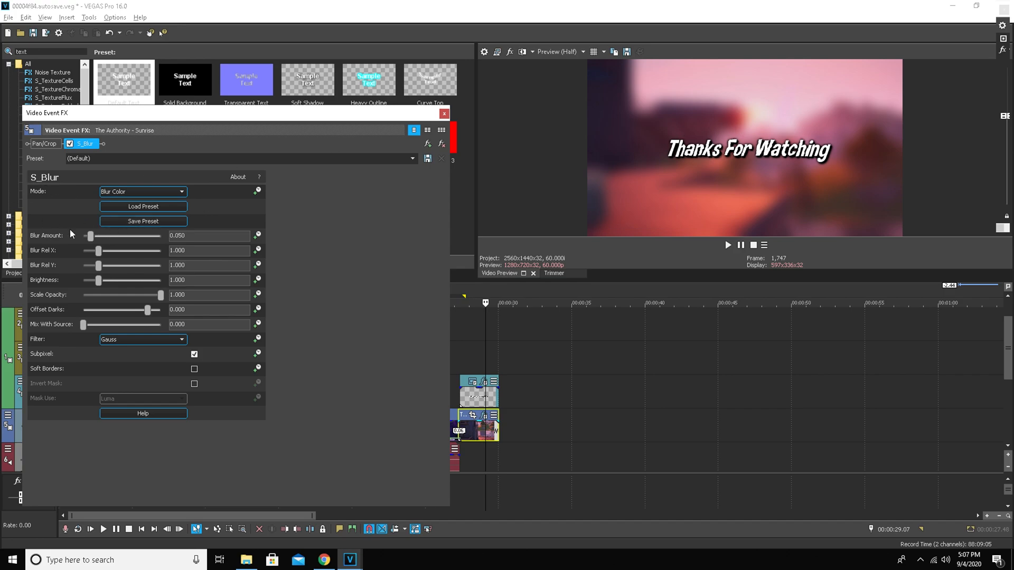
{"action": "left_click_drag", "start_coordinate": [91, 236], "coordinate": [86, 238]}
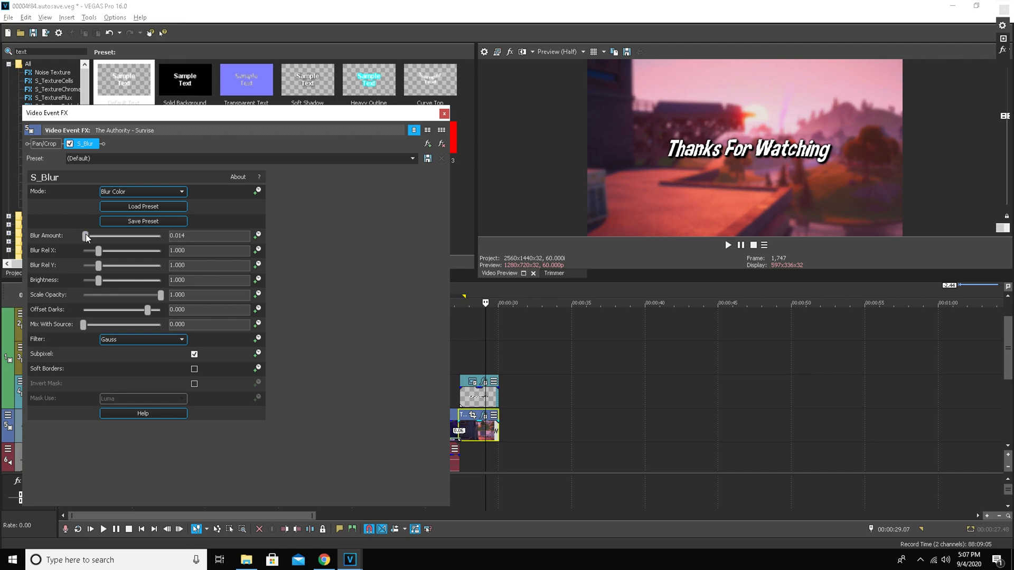
{"action": "left_click_drag", "start_coordinate": [88, 238], "coordinate": [84, 240]}
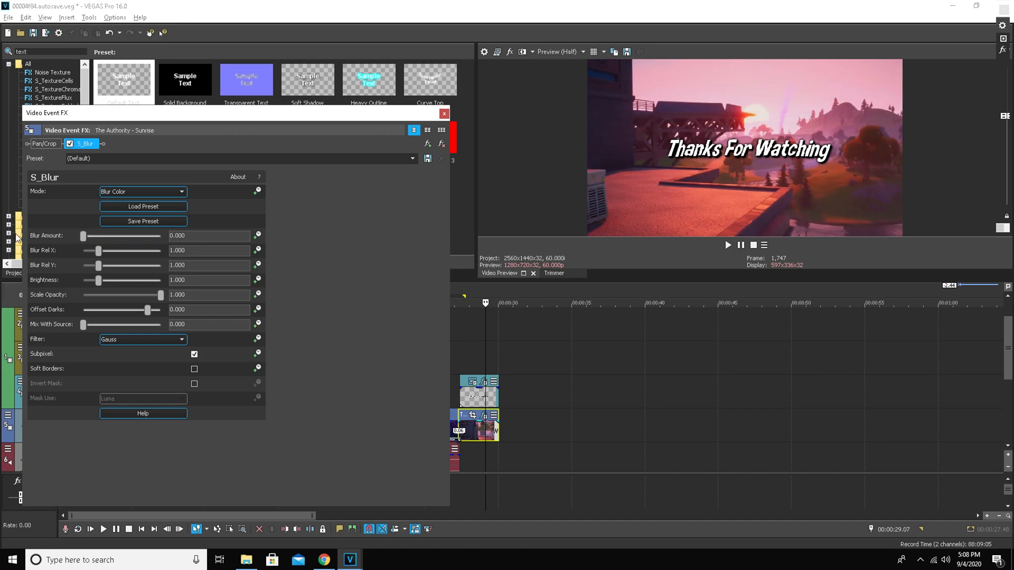
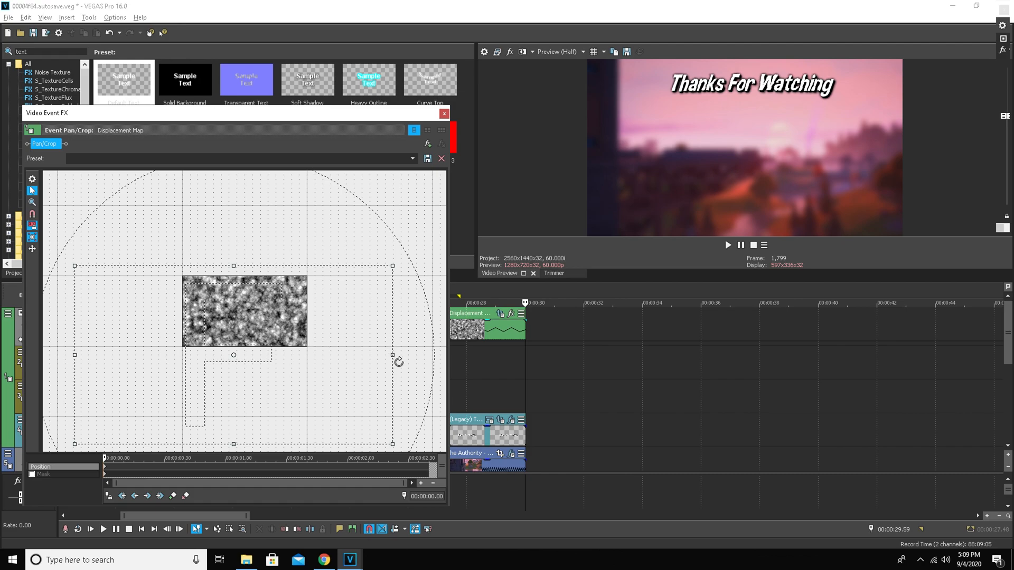
Step: Shrink the outro Displacement Map's Pan/Crop frame, shift it closer to the noise image, and play the outro back
{"action": "left_click_drag", "start_coordinate": [391, 355], "coordinate": [327, 355]}
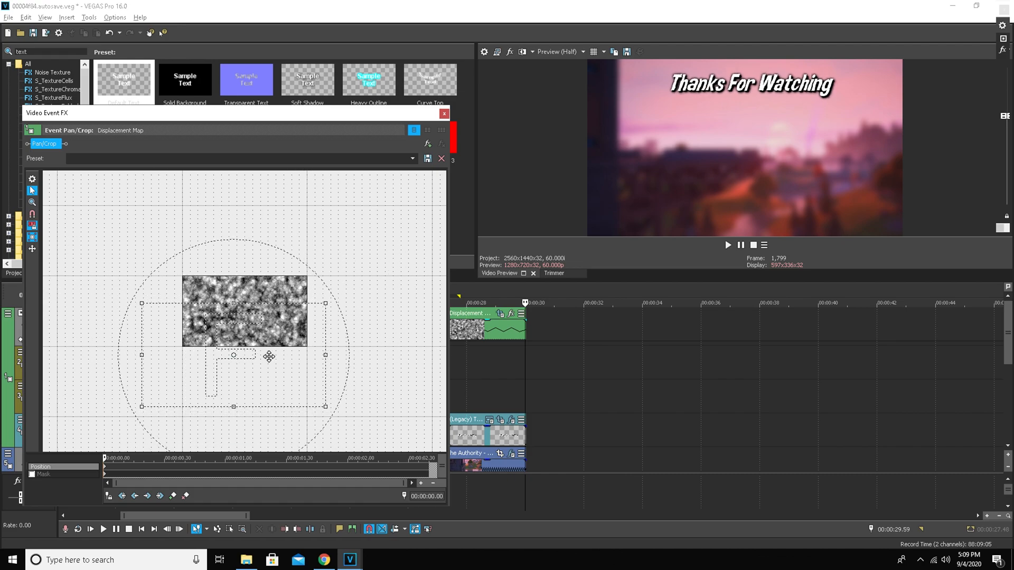
{"action": "left_click_drag", "start_coordinate": [260, 357], "coordinate": [275, 346]}
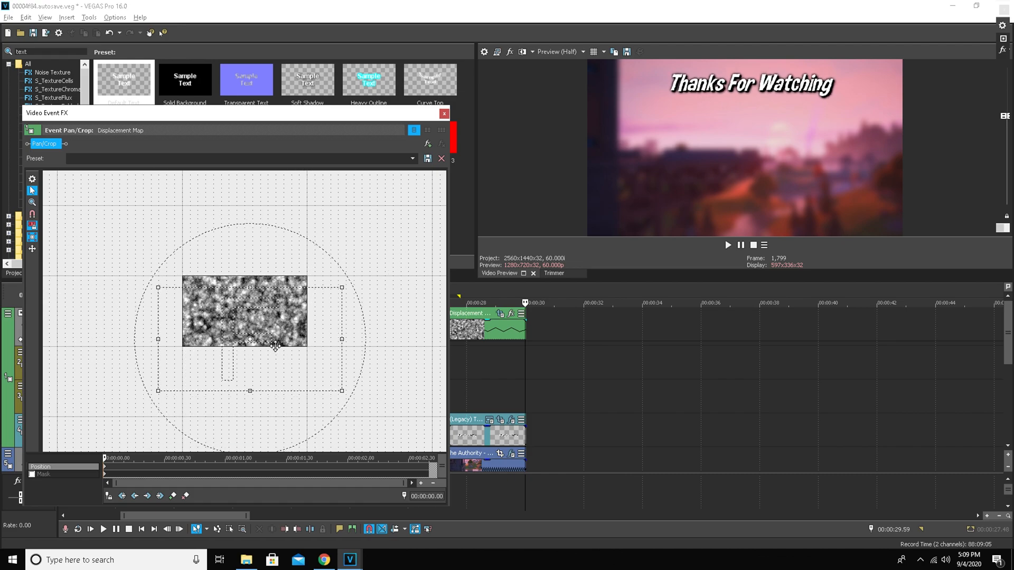
{"action": "left_click", "coordinate": [445, 114]}
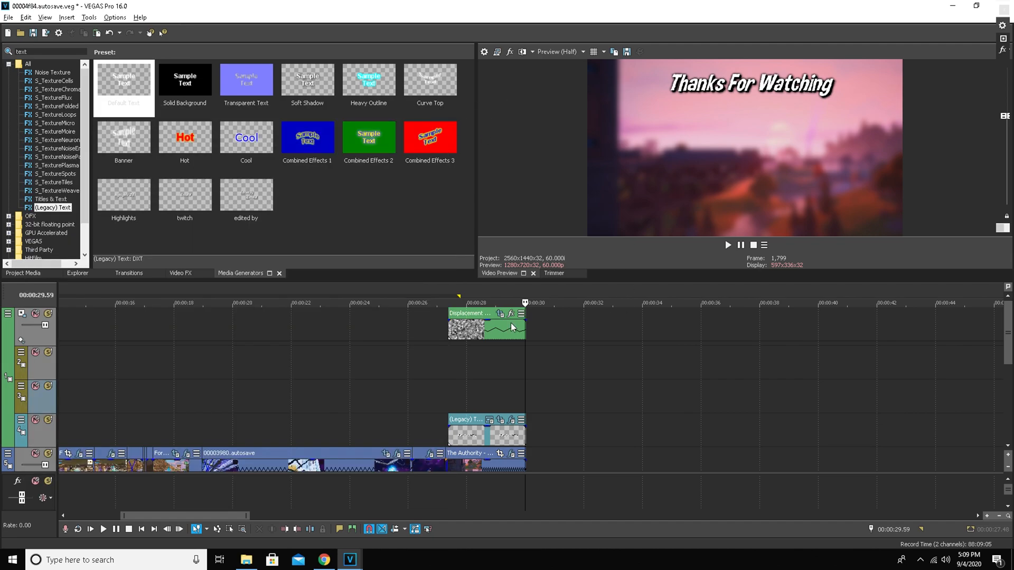
{"action": "left_click", "coordinate": [446, 333]}
{"action": "left_click", "coordinate": [732, 249]}
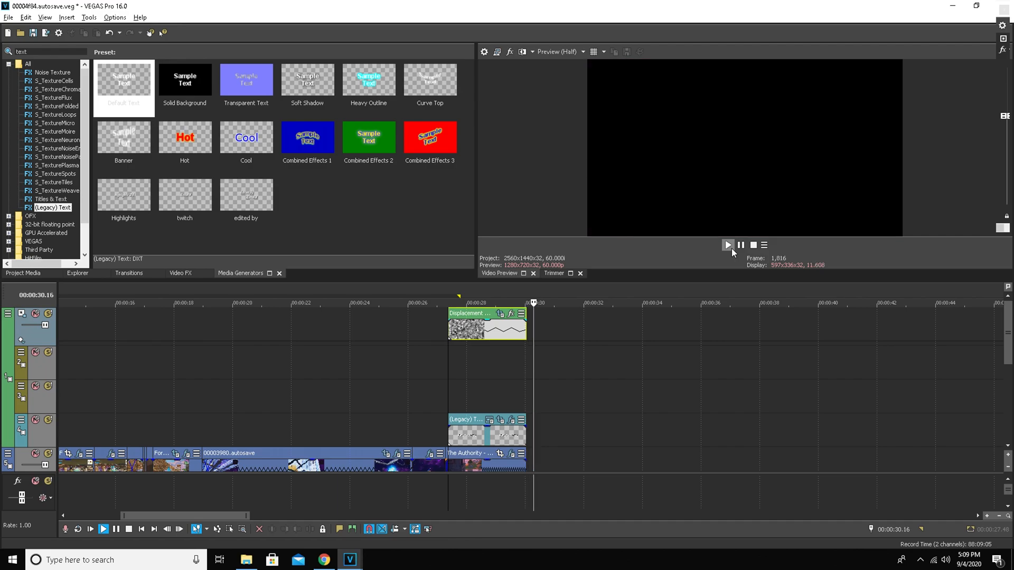
{"action": "left_click", "coordinate": [742, 247]}
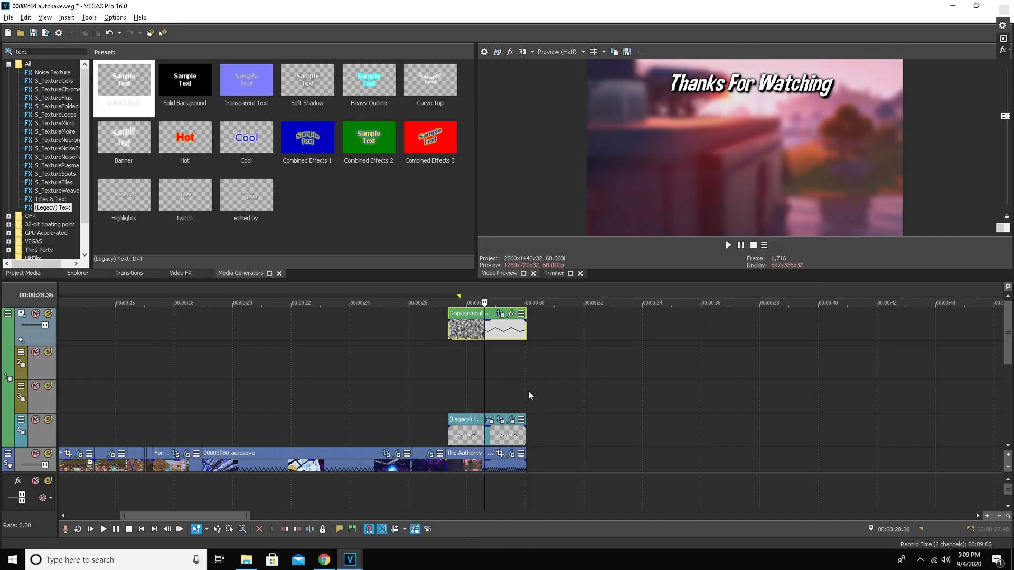
Step: Review the S_Blur settings on The Authority - Sunrise clip and play the outro back from 00:00:27.16
{"action": "scroll", "coordinate": [487, 446], "scroll_direction": "down", "scroll_amount": 1}
{"action": "left_click", "coordinate": [538, 454]}
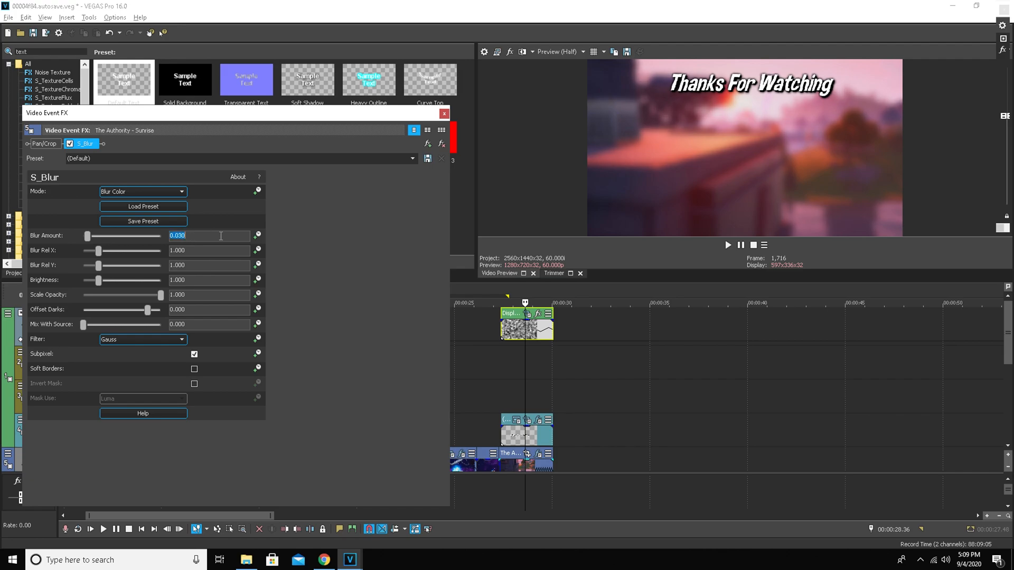
{"action": "left_click", "coordinate": [444, 115]}
{"action": "left_click", "coordinate": [499, 369]}
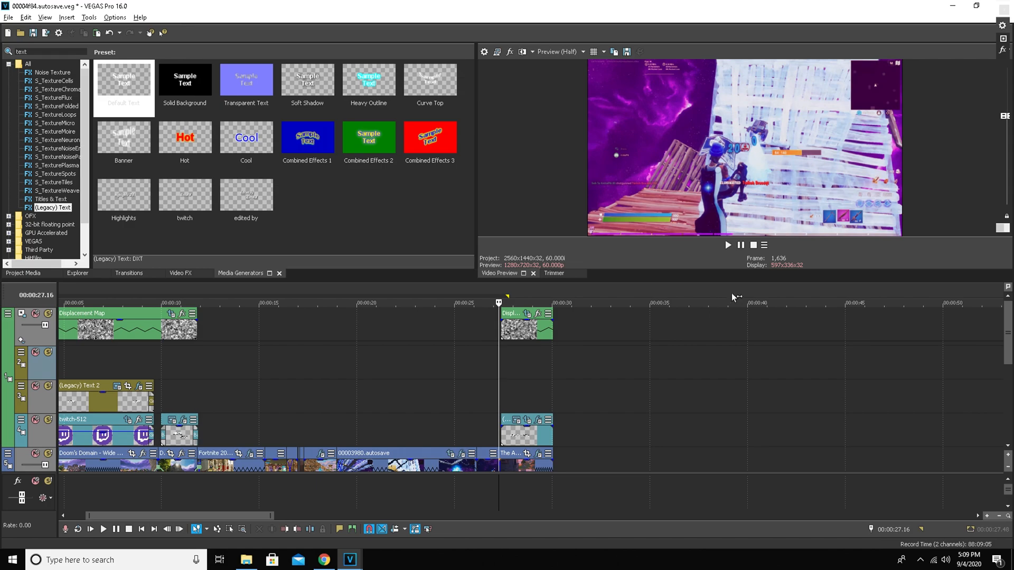
{"action": "left_click", "coordinate": [729, 246]}
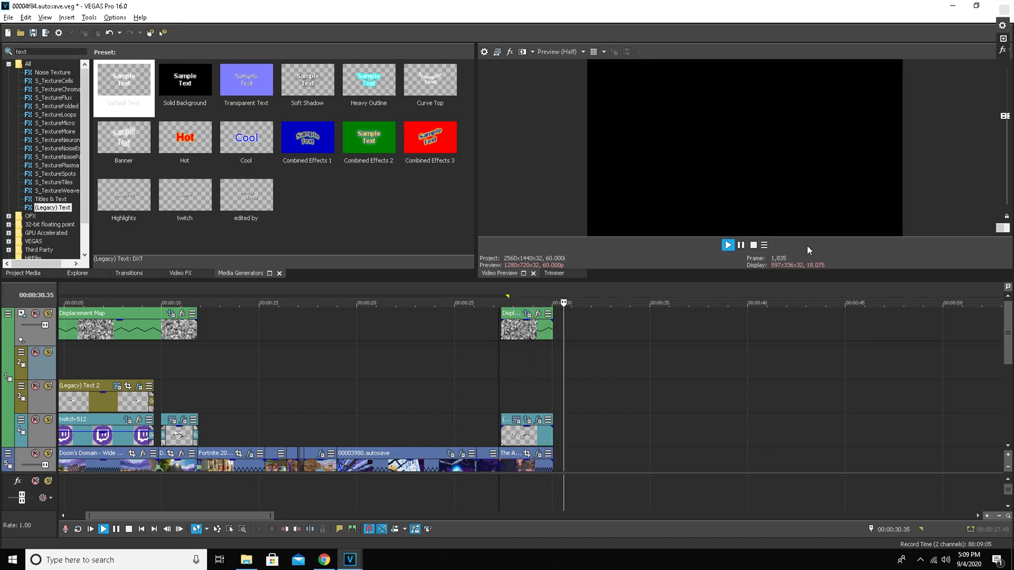
{"action": "left_click", "coordinate": [741, 245]}
{"action": "left_click", "coordinate": [521, 385]}
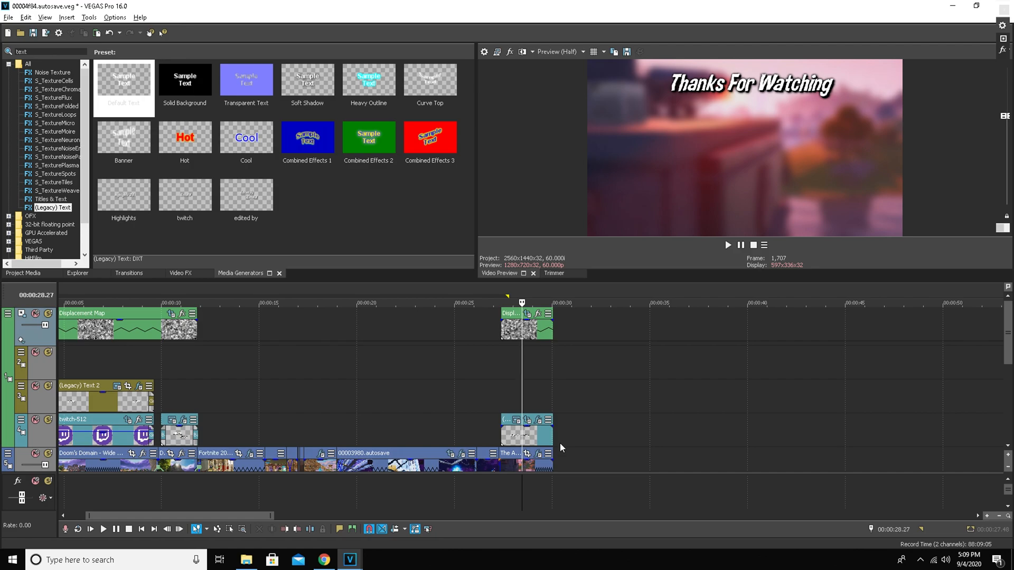
{"action": "scroll", "coordinate": [311, 318], "scroll_direction": "down", "scroll_amount": 5}
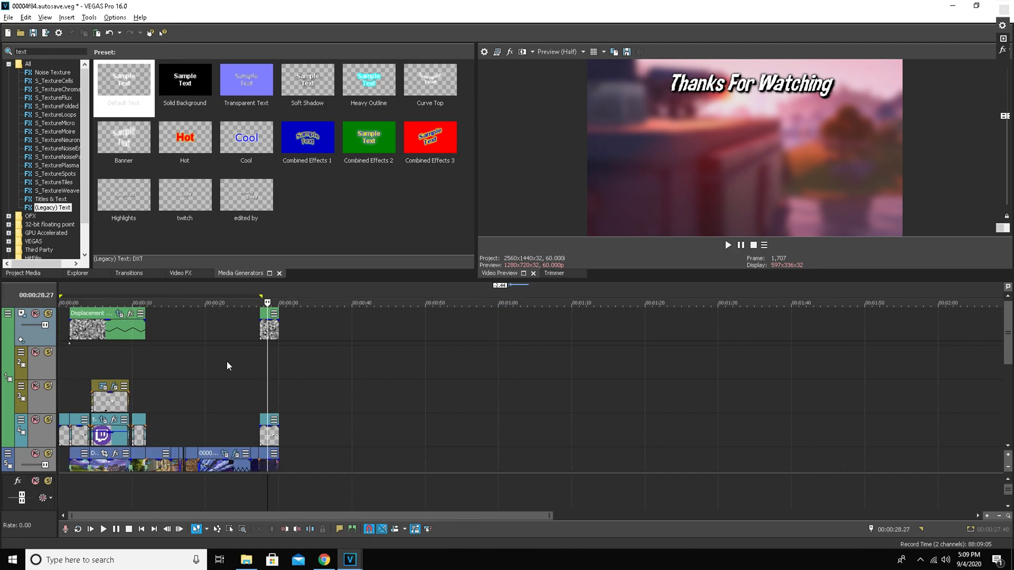
{"action": "left_click", "coordinate": [227, 361]}
{"action": "left_click_drag", "start_coordinate": [1006, 327], "coordinate": [991, 353]}
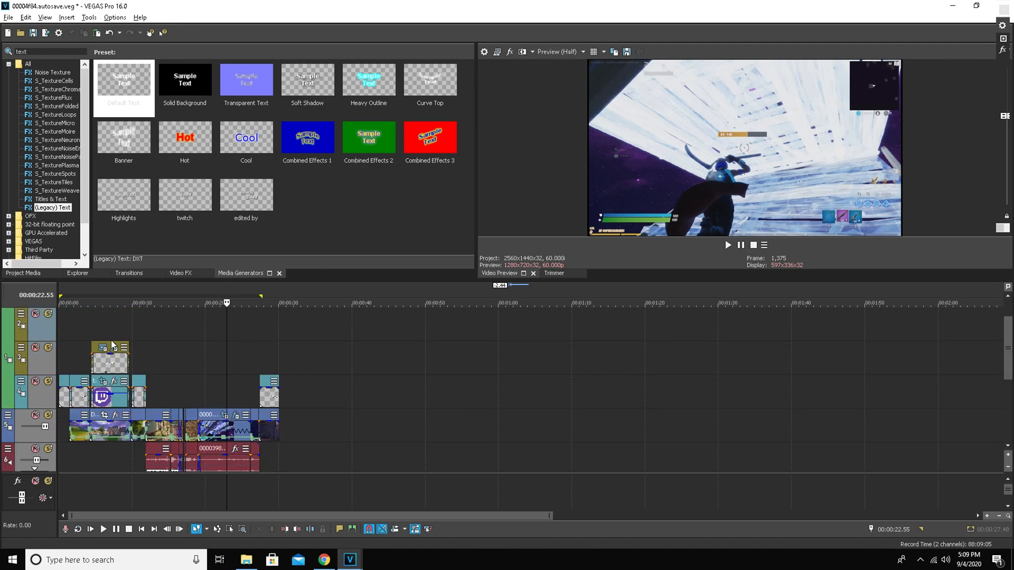
{"action": "left_click", "coordinate": [267, 349]}
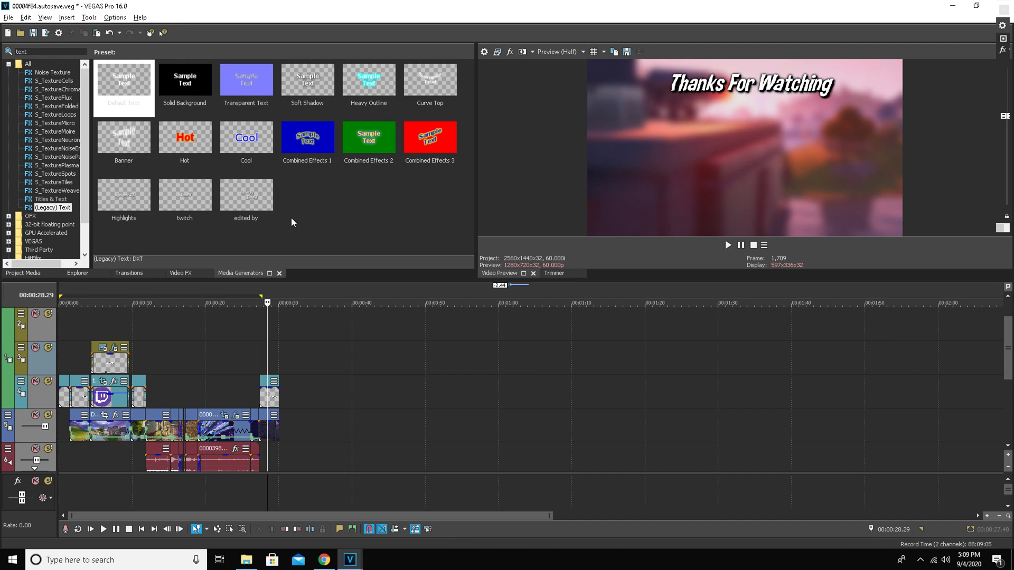
{"action": "scroll", "coordinate": [434, 306], "scroll_direction": "down", "scroll_amount": 3}
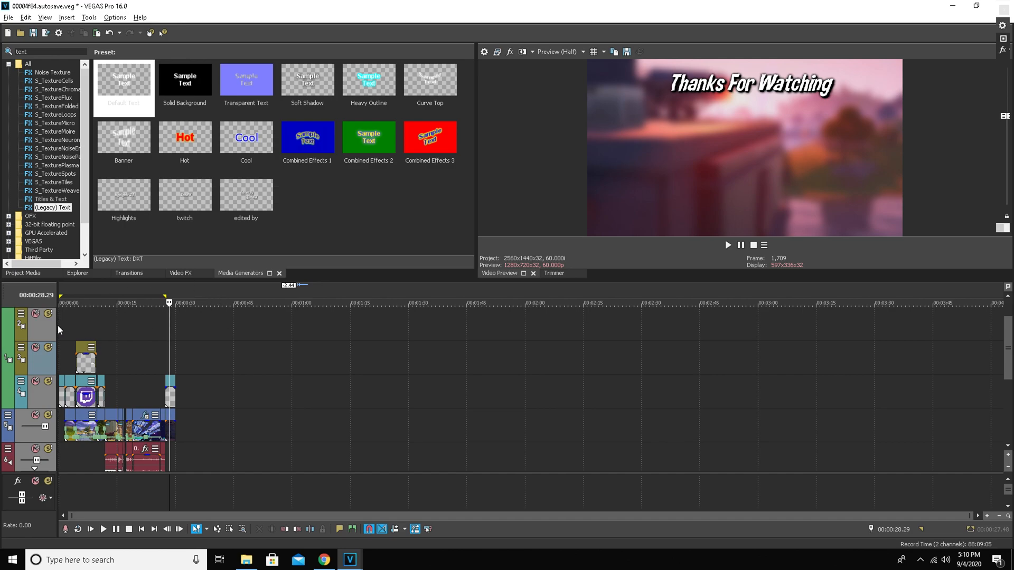
{"action": "left_click_drag", "start_coordinate": [58, 324], "coordinate": [173, 338]}
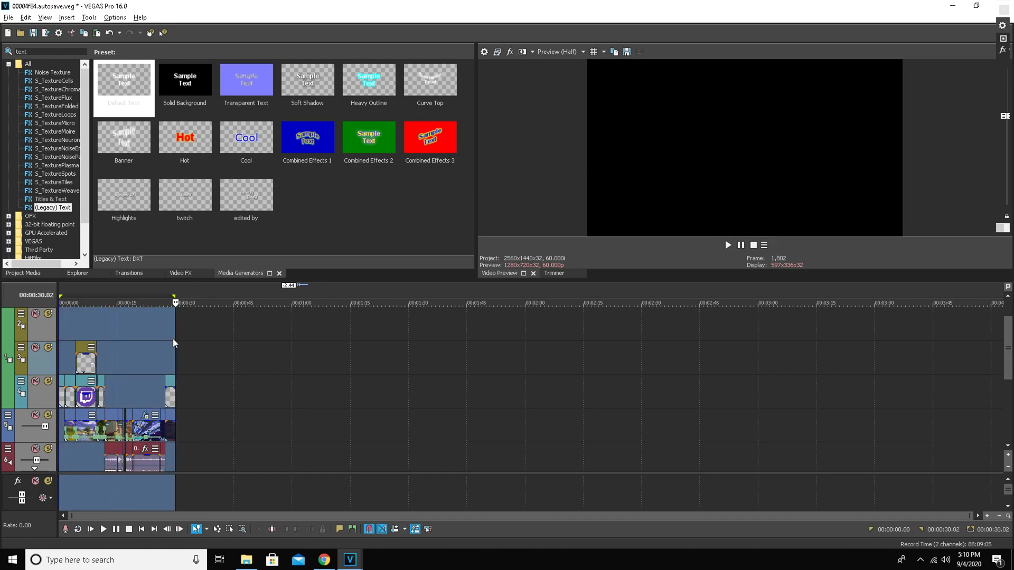
{"action": "left_click", "coordinate": [1005, 397]}
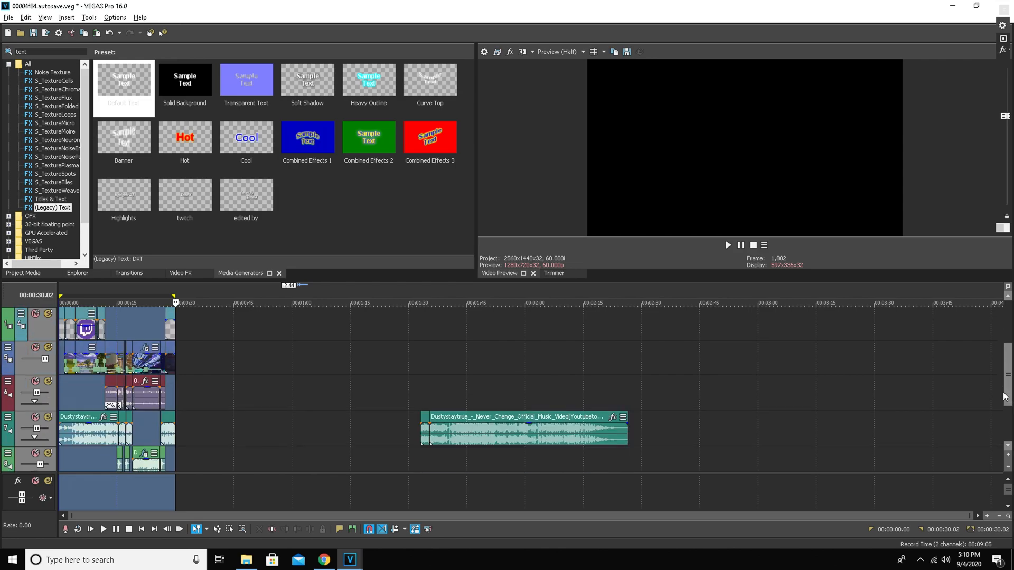
{"action": "left_click_drag", "start_coordinate": [1004, 403], "coordinate": [989, 328]}
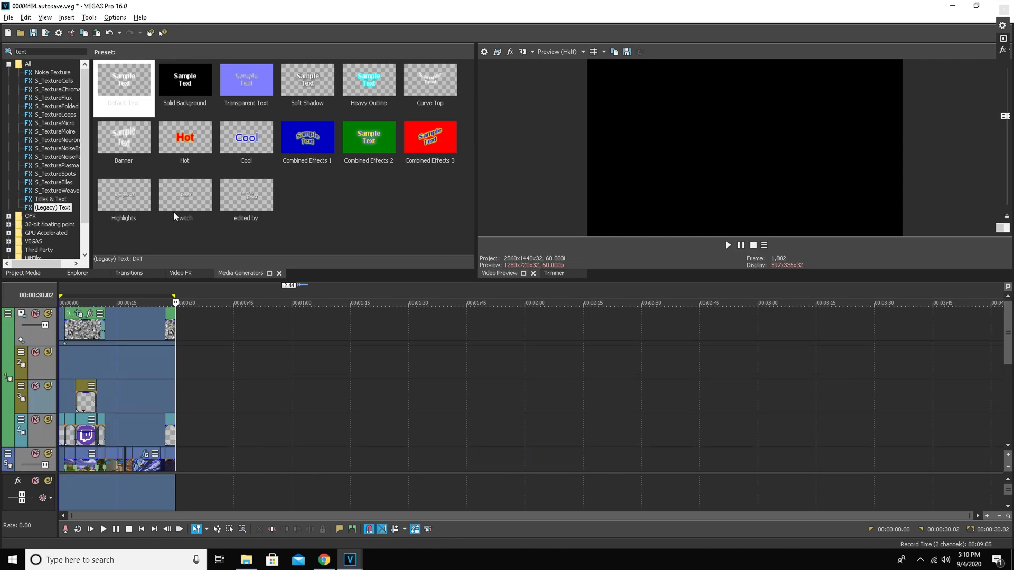
{"action": "left_click", "coordinate": [633, 393]}
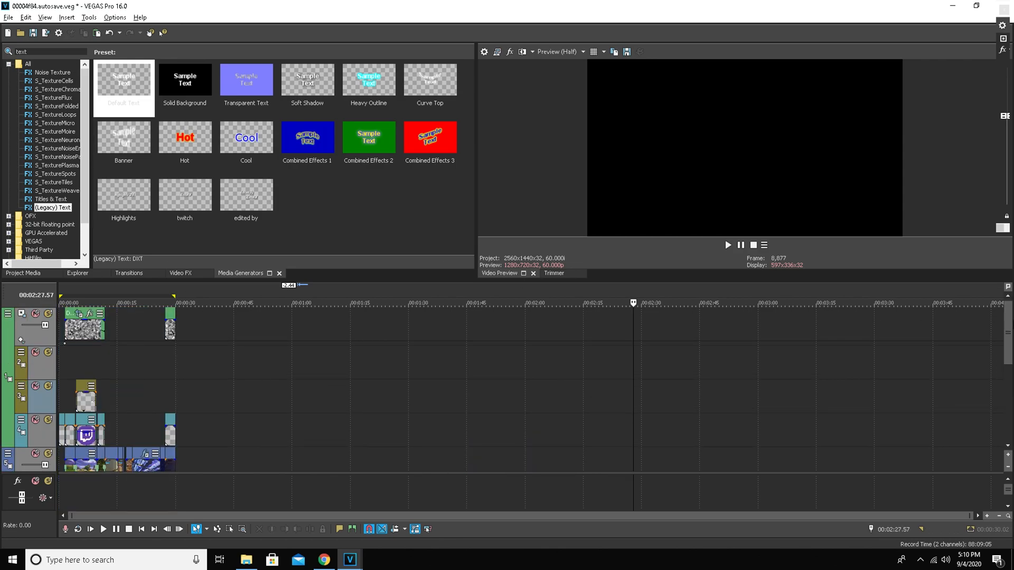
{"action": "left_click_drag", "start_coordinate": [1007, 322], "coordinate": [1007, 393]}
{"action": "scroll", "coordinate": [226, 352], "scroll_direction": "up", "scroll_amount": 1}
{"action": "scroll", "coordinate": [226, 349], "scroll_direction": "up", "scroll_amount": 1}
{"action": "scroll", "coordinate": [233, 350], "scroll_direction": "down", "scroll_amount": 3}
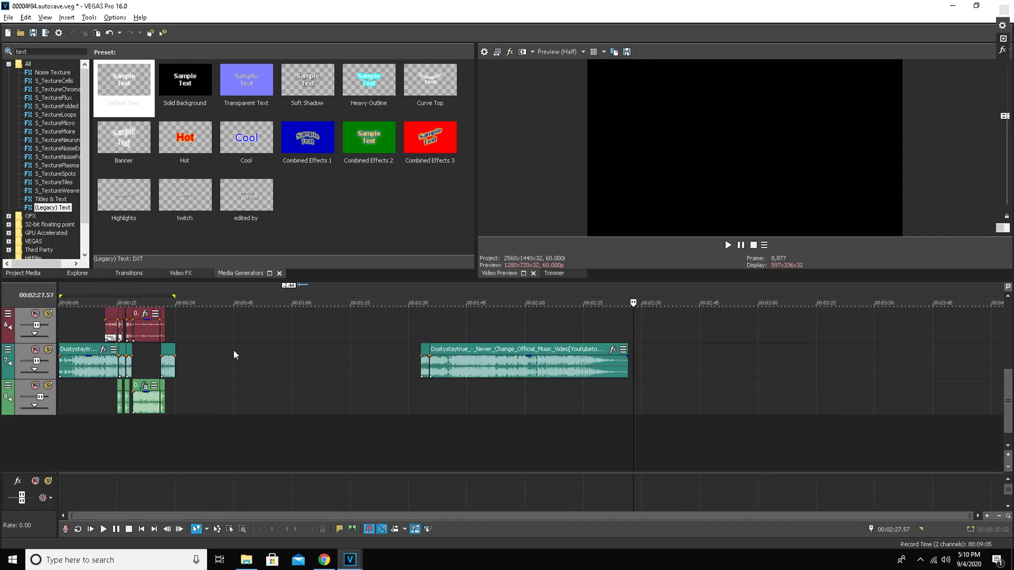
Step: Give the outro's "Thanks For Watching" title event a fade-out of 00:00:00.19 and play back its ending
{"action": "left_click", "coordinate": [175, 327]}
{"action": "scroll", "coordinate": [175, 327], "scroll_direction": "up", "scroll_amount": 4}
{"action": "left_click_drag", "start_coordinate": [1007, 397], "coordinate": [998, 370]}
{"action": "left_click_drag", "start_coordinate": [497, 320], "coordinate": [492, 323]}
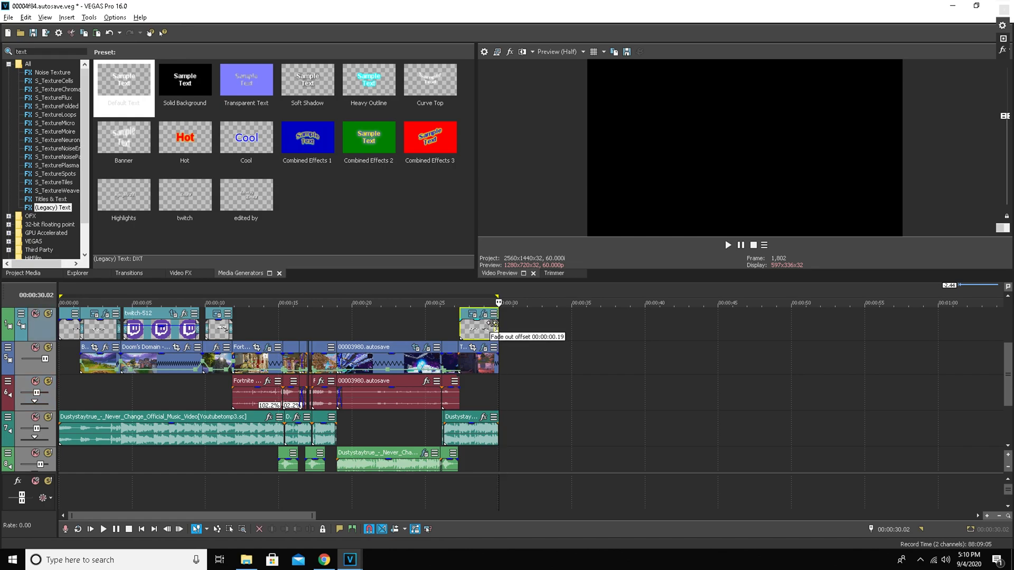
{"action": "scroll", "coordinate": [492, 323], "scroll_direction": "up", "scroll_amount": 5}
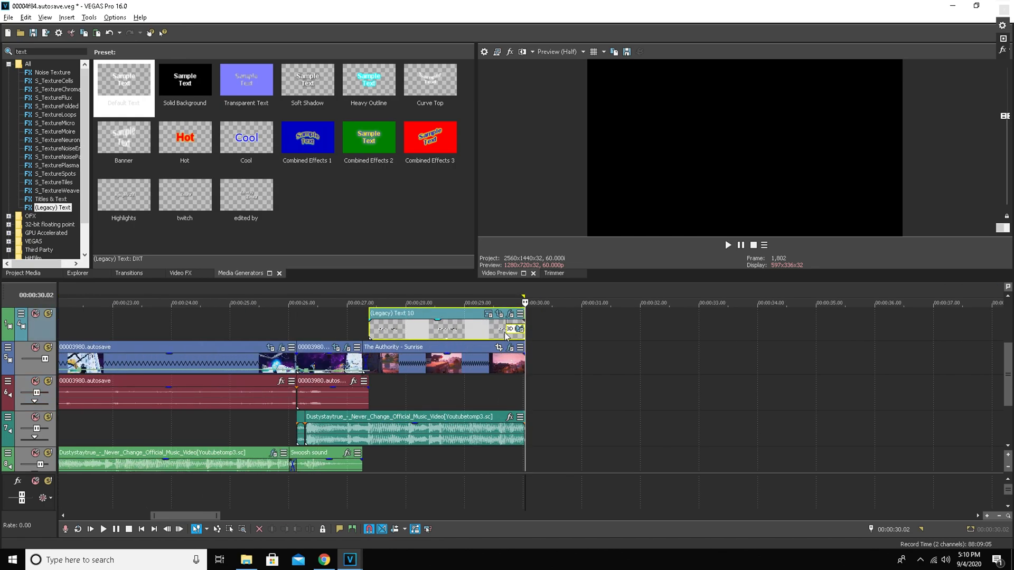
{"action": "left_click", "coordinate": [497, 334]}
{"action": "left_click", "coordinate": [728, 245]}
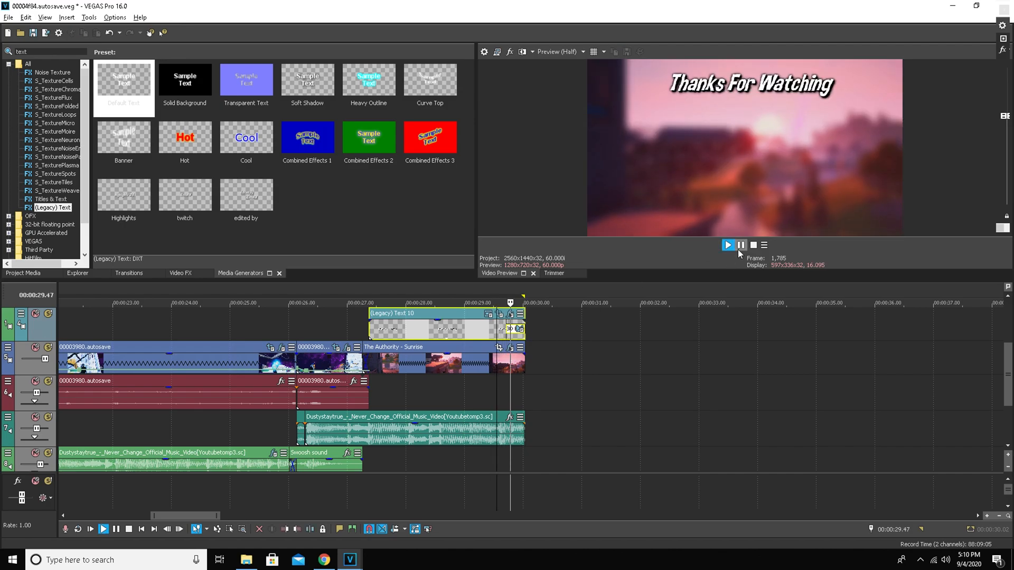
{"action": "left_click", "coordinate": [741, 247]}
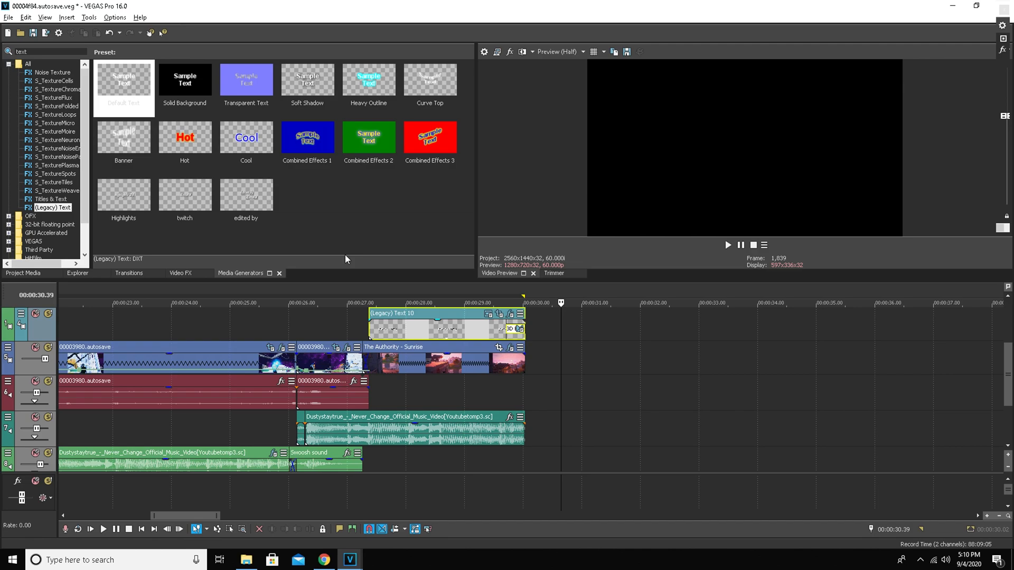
{"action": "left_click", "coordinate": [66, 83]}
{"action": "left_click", "coordinate": [58, 123]}
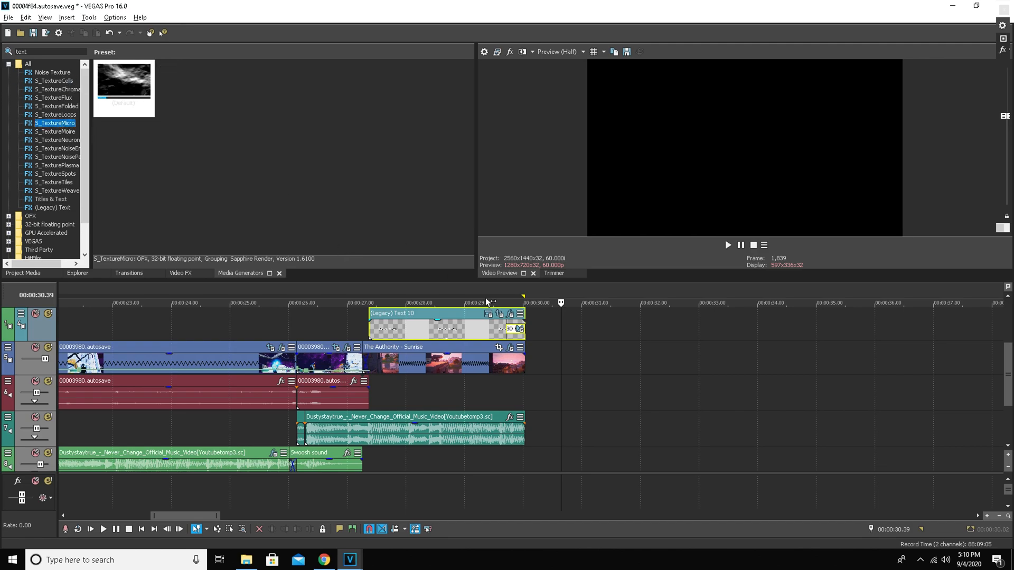
{"action": "right_click", "coordinate": [522, 329]}
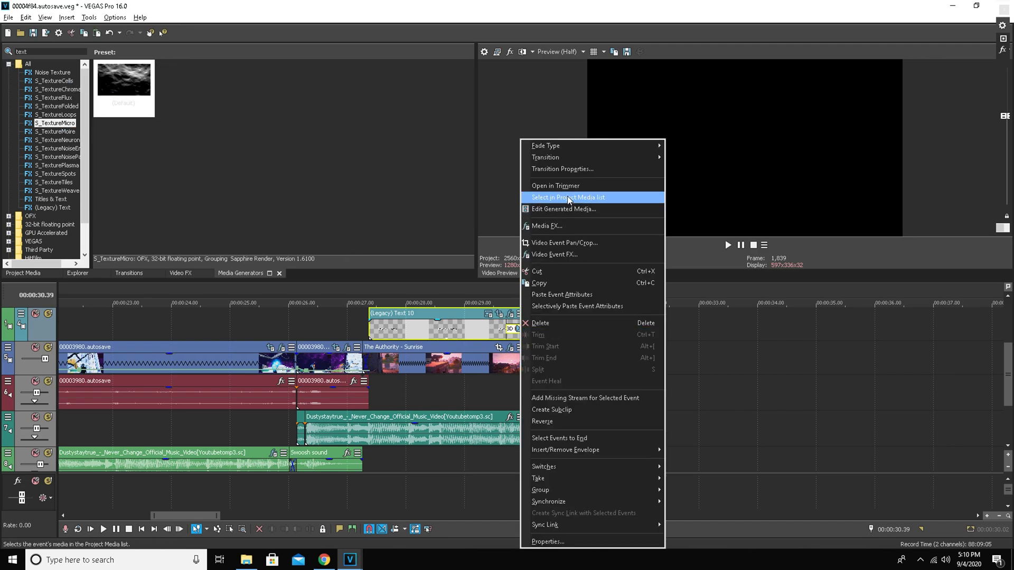
{"action": "left_click", "coordinate": [694, 359]}
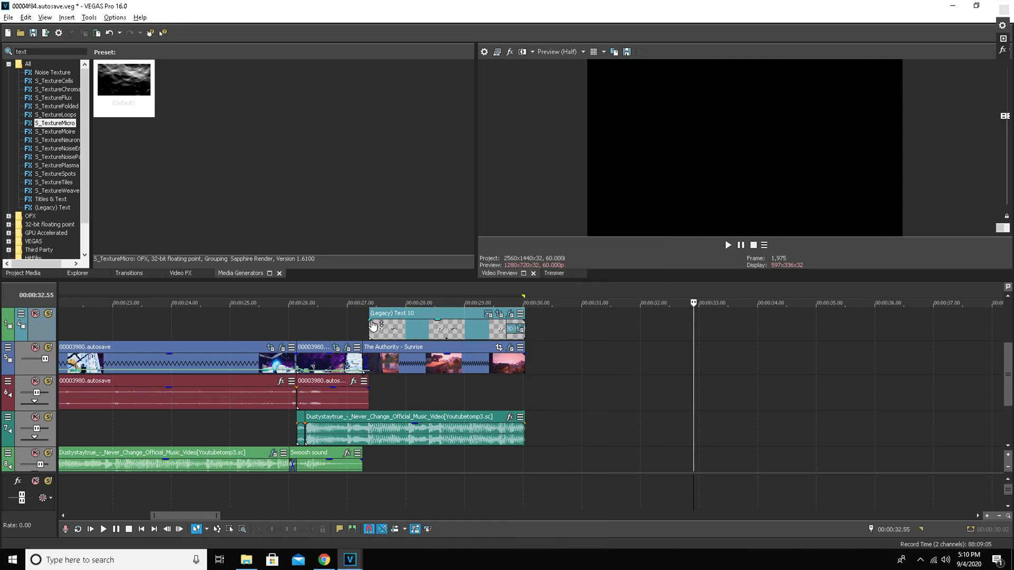
Step: Add a short fade-in to the outro title and a short fade-out to The Authority - Sunrise, checking them in playback
{"action": "left_click_drag", "start_coordinate": [371, 316], "coordinate": [383, 321]}
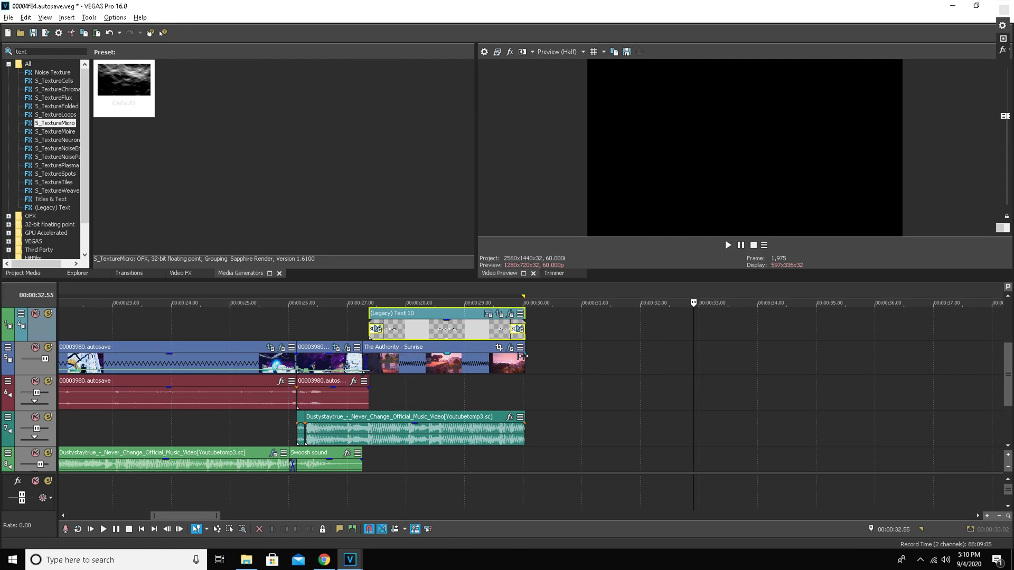
{"action": "mouse_move", "coordinate": [522, 359]}
{"action": "left_mouse_down"}
{"action": "mouse_move", "coordinate": [535, 359]}
{"action": "mouse_move", "coordinate": [524, 359]}
{"action": "left_mouse_up"}
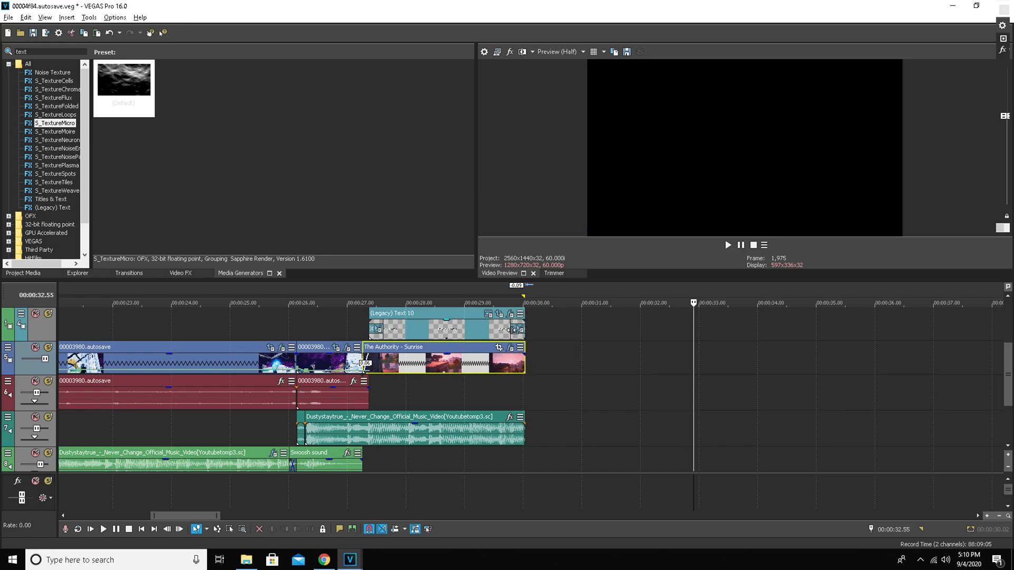
{"action": "left_click", "coordinate": [364, 326]}
{"action": "left_click", "coordinate": [732, 246]}
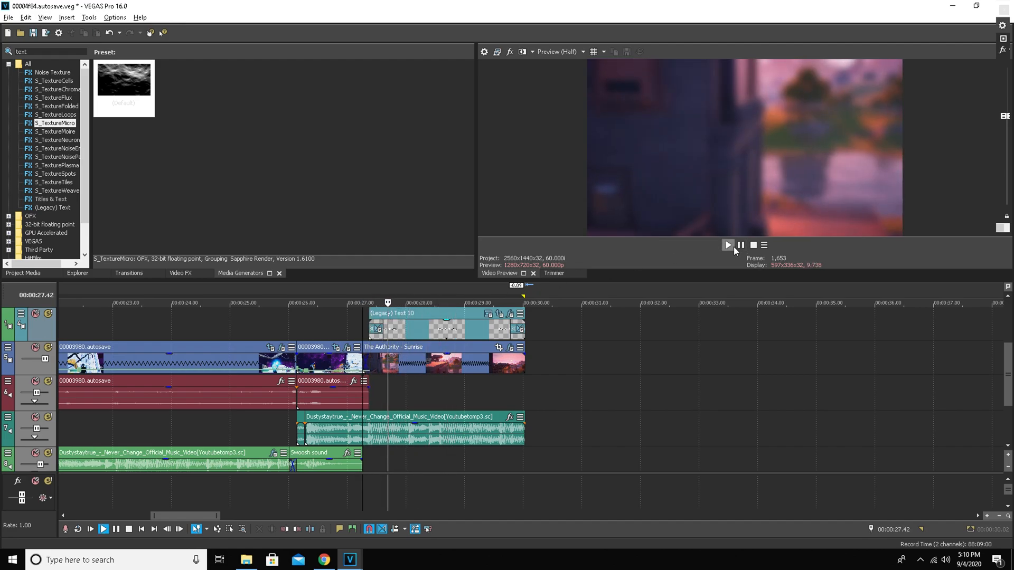
{"action": "key", "text": "Return"}
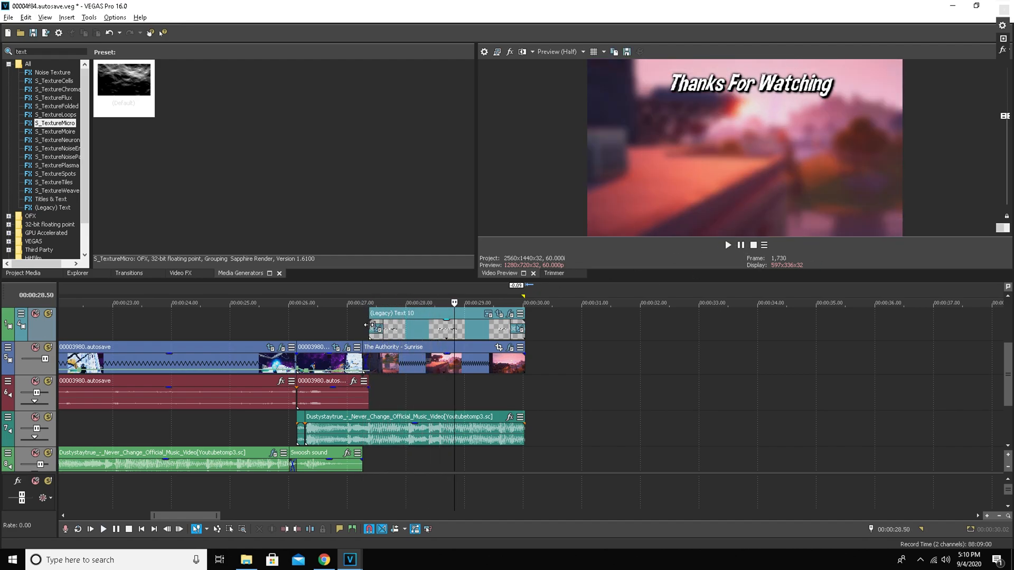
Step: Move the start of The Authority - Sunrise to the title's start with a short fade-in, and play the outro back from 00:00:27.16
{"action": "mouse_move", "coordinate": [366, 325]}
{"action": "left_mouse_down"}
{"action": "mouse_move", "coordinate": [356, 323]}
{"action": "mouse_move", "coordinate": [365, 324]}
{"action": "left_mouse_up"}
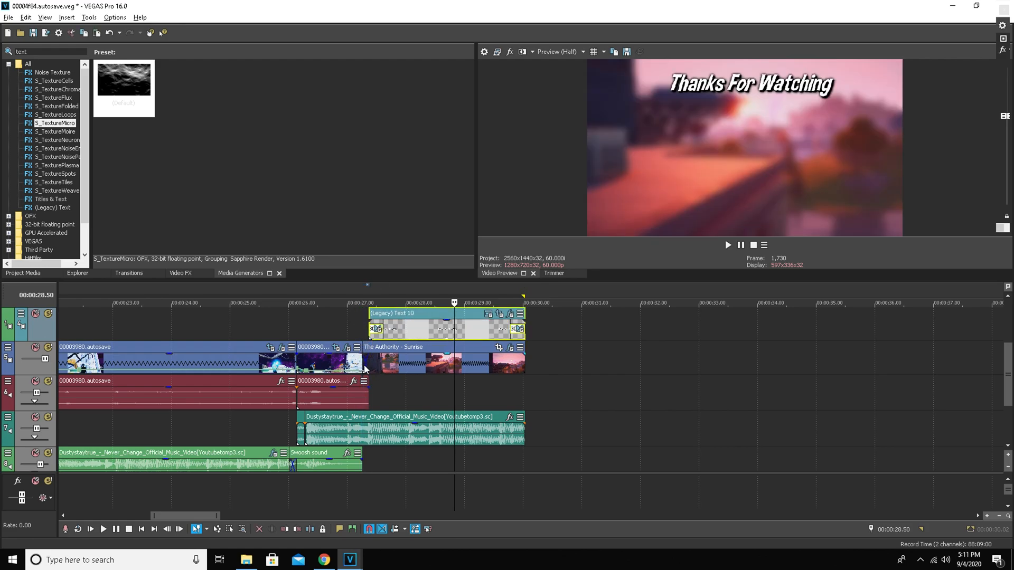
{"action": "left_click_drag", "start_coordinate": [363, 361], "coordinate": [373, 361]}
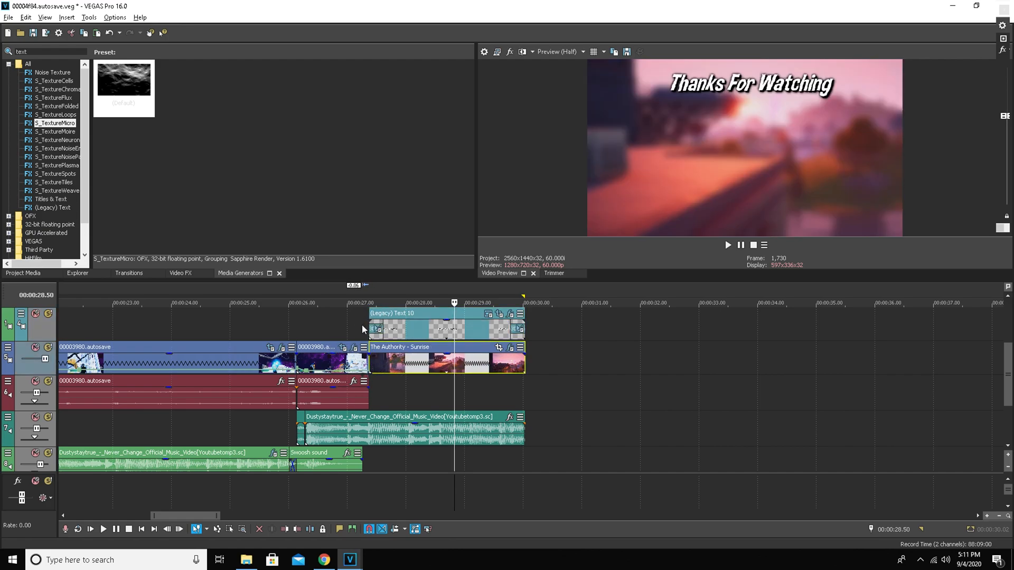
{"action": "left_click_drag", "start_coordinate": [369, 356], "coordinate": [372, 358]}
{"action": "left_click", "coordinate": [362, 328]}
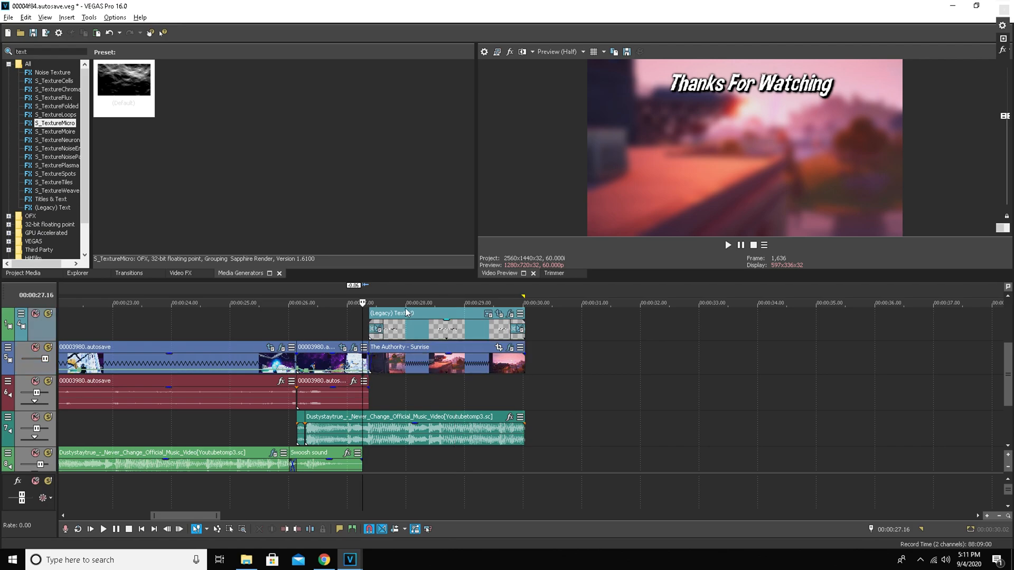
{"action": "left_click", "coordinate": [727, 246]}
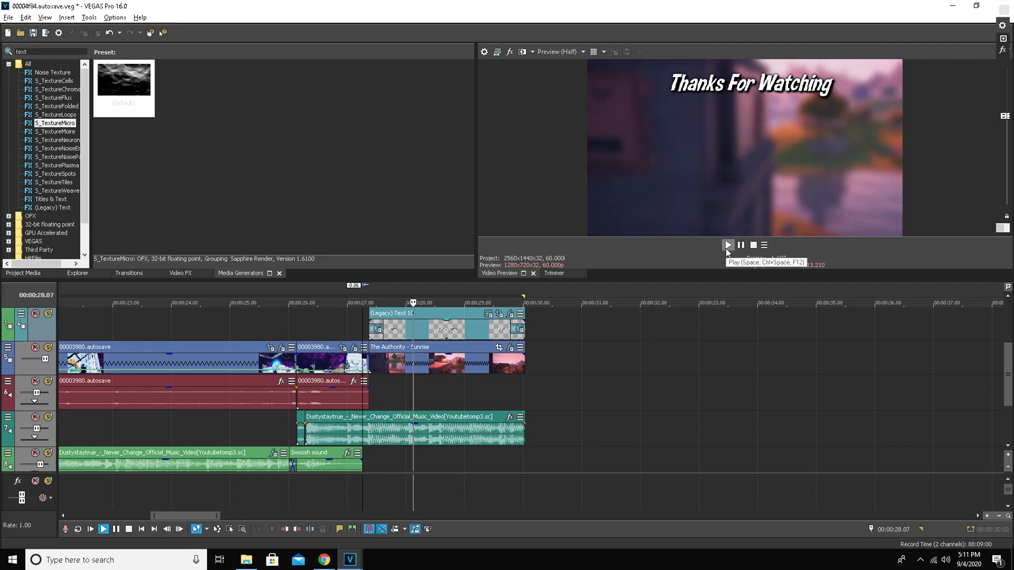
{"action": "left_click", "coordinate": [727, 248]}
{"action": "left_click", "coordinate": [727, 248]}
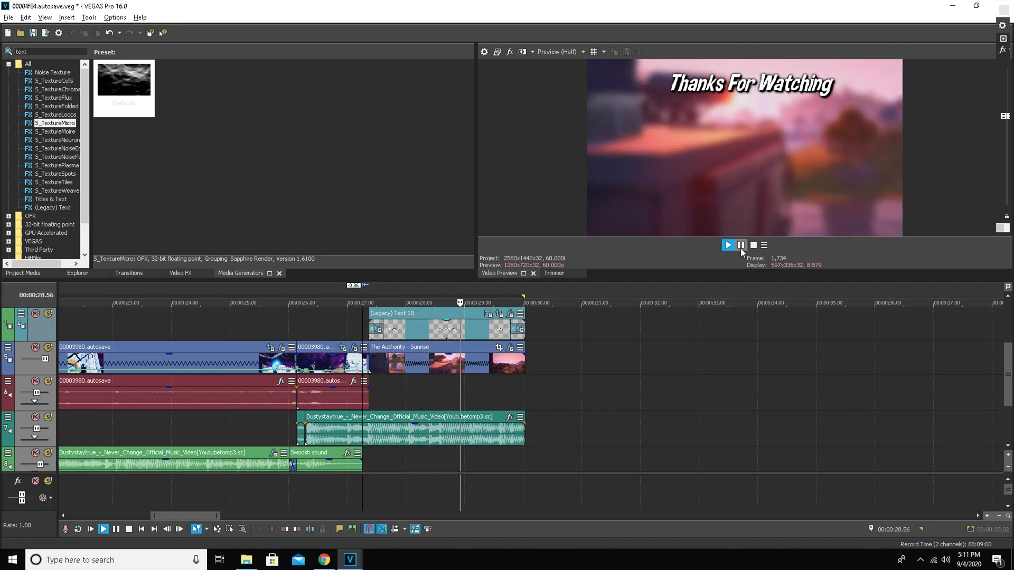
{"action": "left_click", "coordinate": [740, 246]}
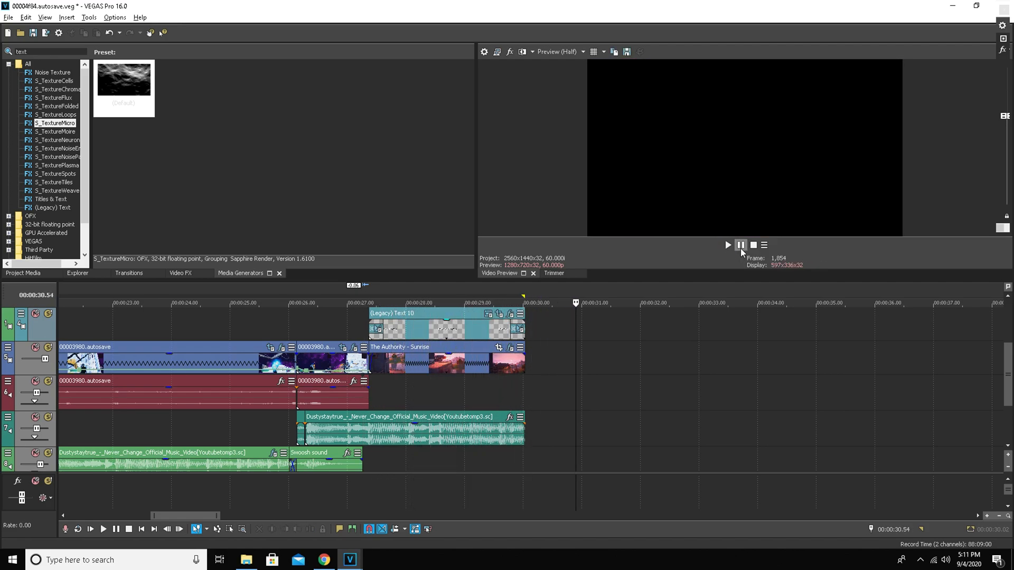
Step: Fade out the last outro music event on track 7 over 00:00:00.11 and play back the ending
{"action": "left_click", "coordinate": [507, 351]}
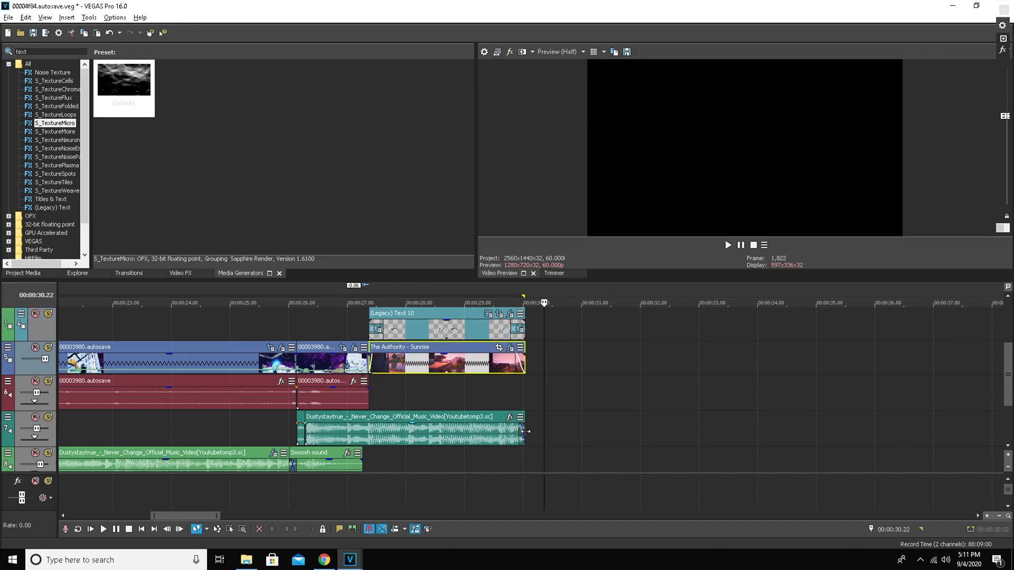
{"action": "left_click_drag", "start_coordinate": [521, 429], "coordinate": [518, 427]}
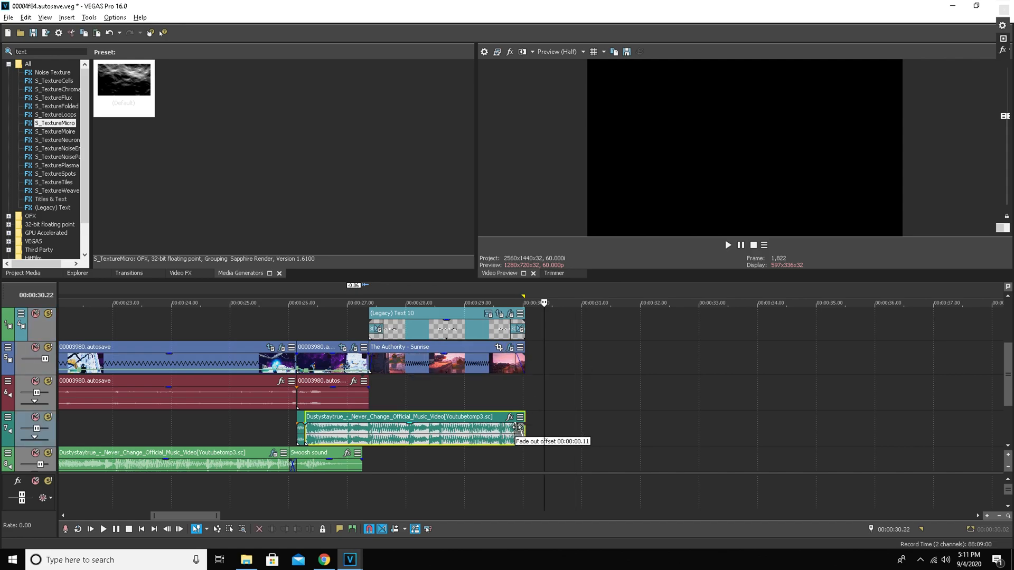
{"action": "left_click", "coordinate": [501, 376]}
{"action": "left_click", "coordinate": [728, 246]}
{"action": "left_click", "coordinate": [728, 246]}
{"action": "left_click", "coordinate": [740, 246]}
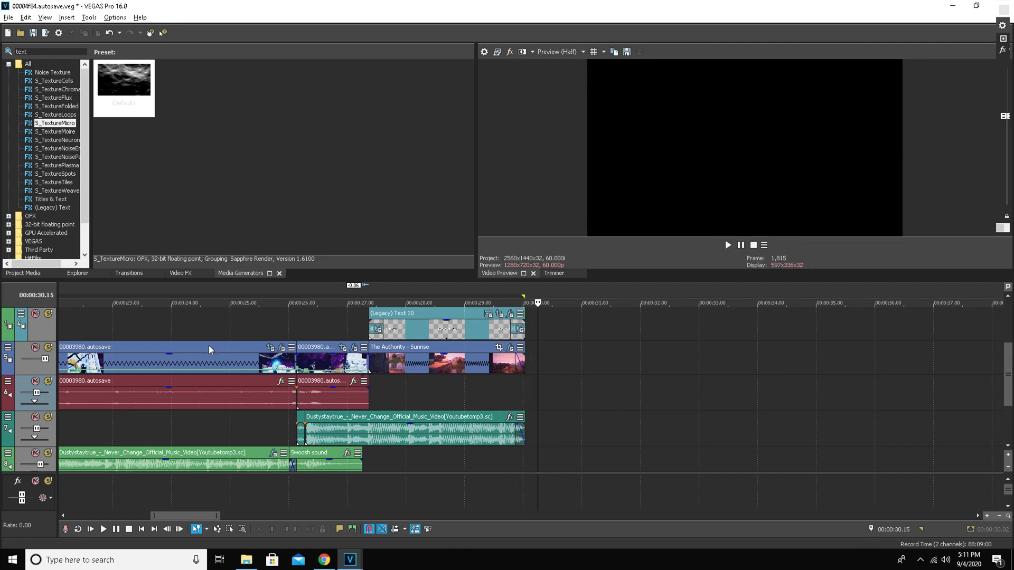
Step: Select the whole montage up to 00:00:30.02 for rendering and open the custom settings of the "fortnite 1440p vids" template
{"action": "scroll", "coordinate": [371, 410], "scroll_direction": "down", "scroll_amount": 3}
{"action": "scroll", "coordinate": [372, 413], "scroll_direction": "down", "scroll_amount": 3}
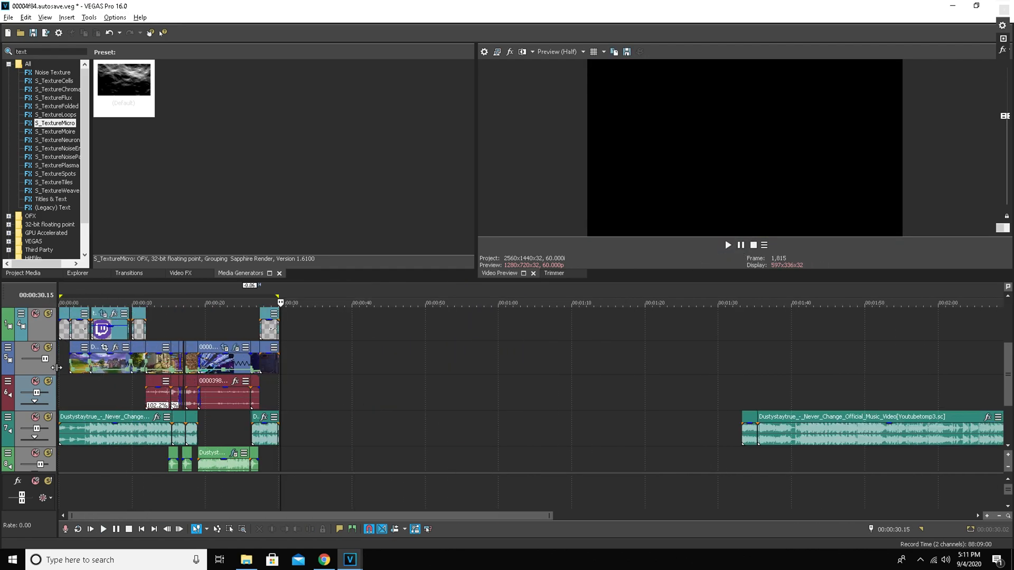
{"action": "left_click_drag", "start_coordinate": [59, 352], "coordinate": [280, 372]}
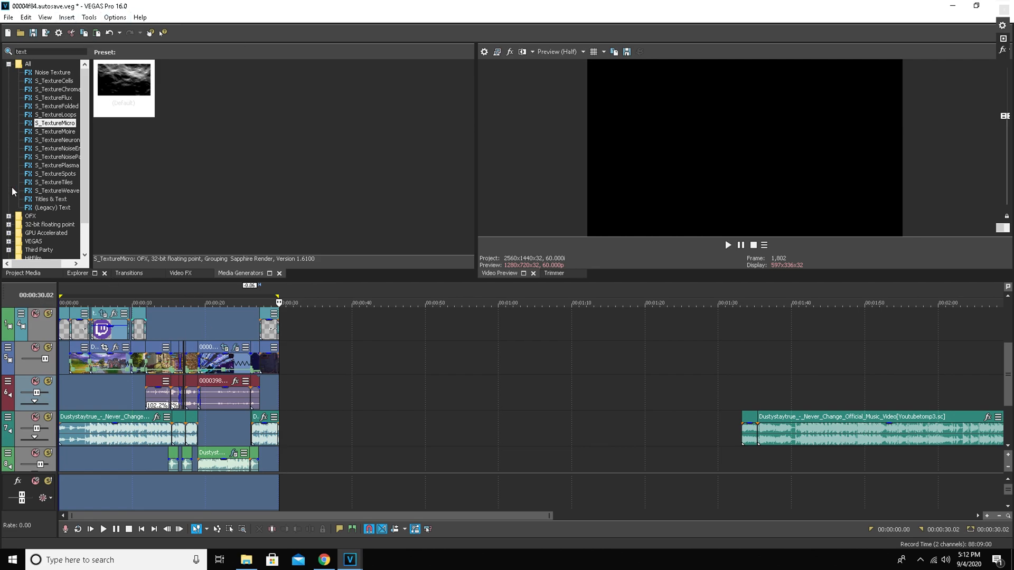
{"action": "left_click", "coordinate": [46, 32]}
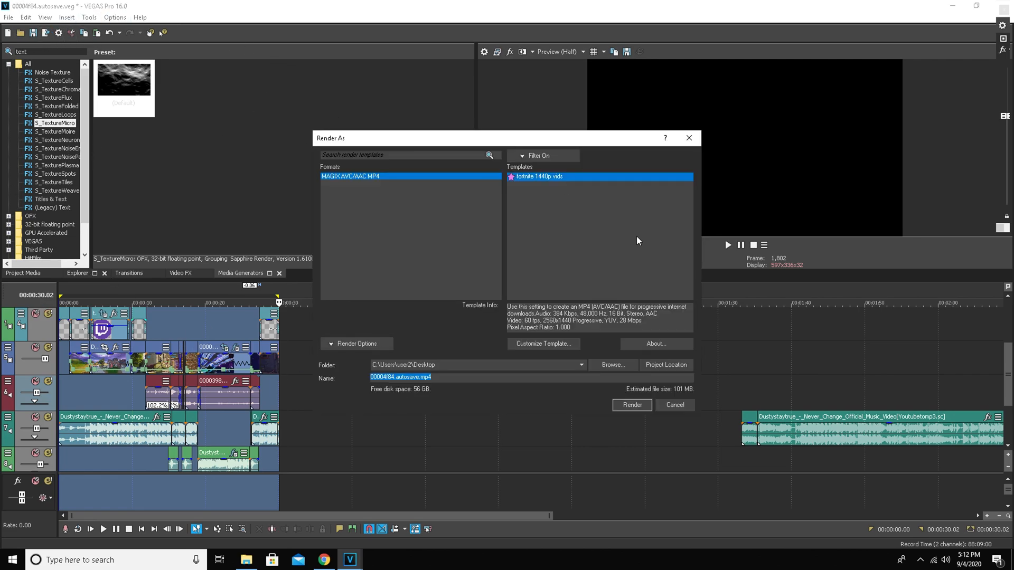
{"action": "left_click", "coordinate": [548, 344]}
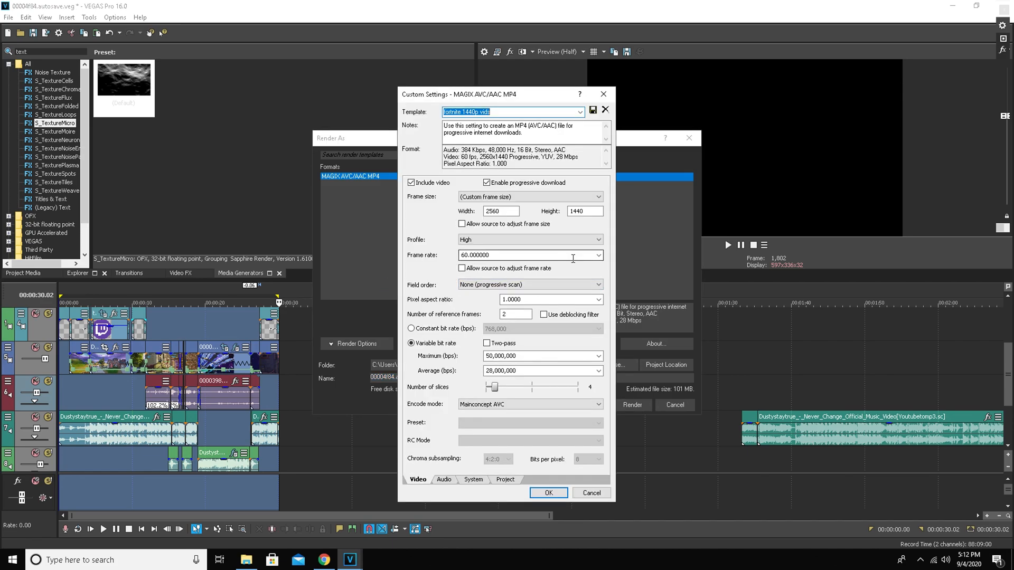
Step: Try the NV Encoder encode mode with its RC Mode options, and restore Mainconcept AVC
{"action": "left_click", "coordinate": [537, 407]}
{"action": "left_click", "coordinate": [528, 421]}
{"action": "left_click", "coordinate": [525, 439]}
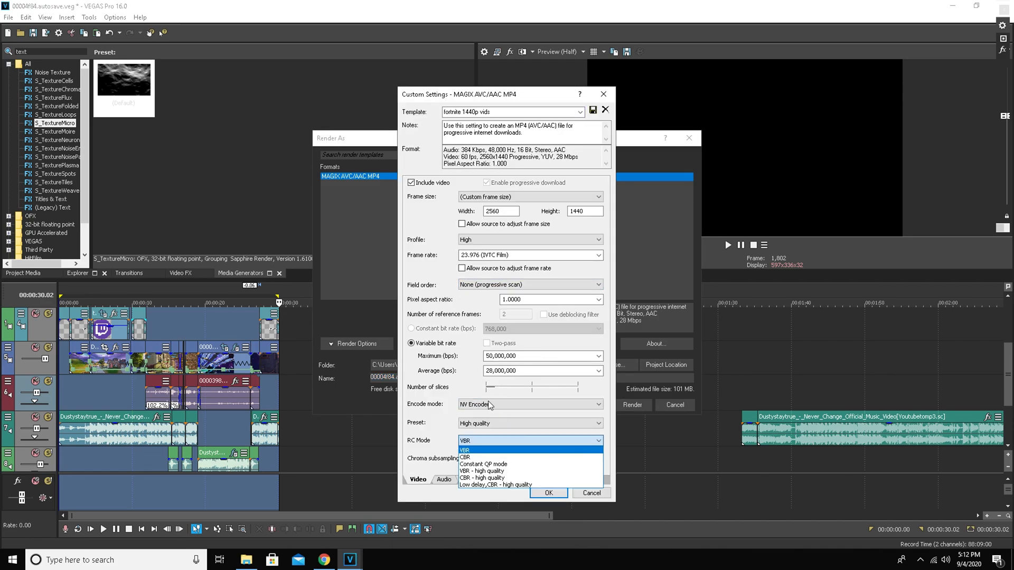
{"action": "left_click", "coordinate": [451, 413]}
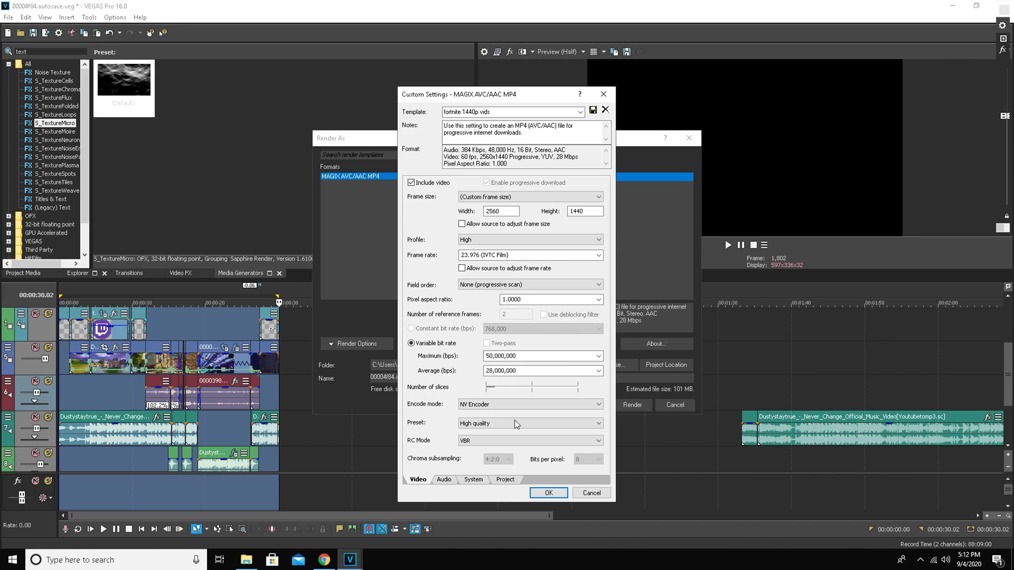
{"action": "left_click", "coordinate": [534, 404]}
{"action": "left_click", "coordinate": [507, 417]}
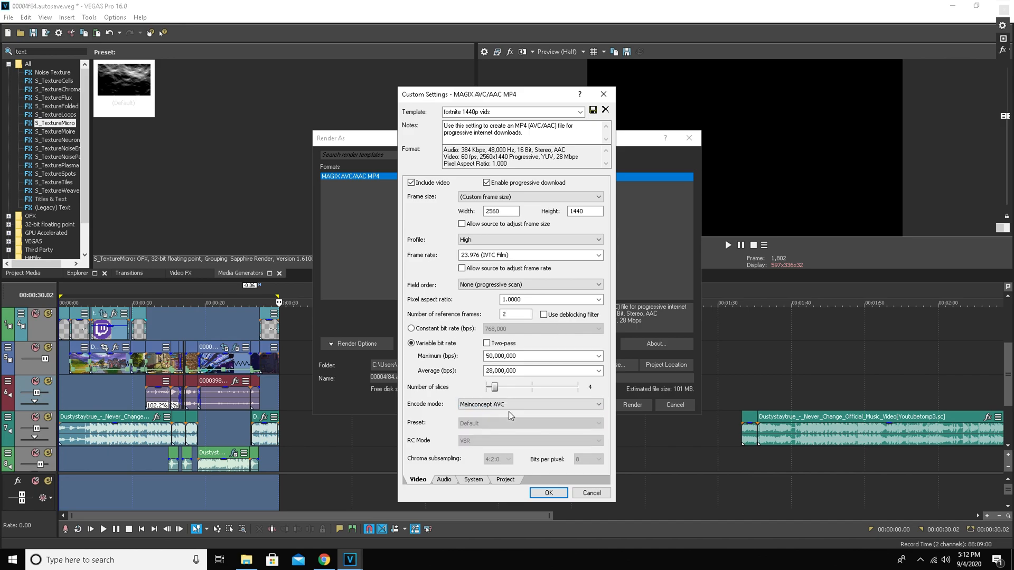
Step: Set the render frame rate to 60.000000, accept the custom settings, and reopen them for review
{"action": "left_click", "coordinate": [578, 255]}
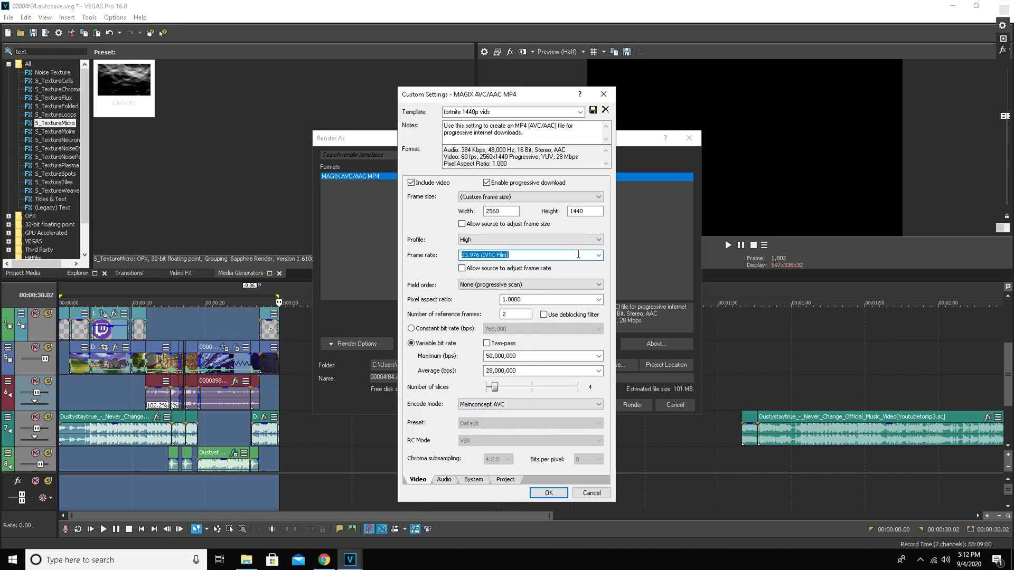
{"action": "left_click", "coordinate": [599, 255]}
{"action": "left_click", "coordinate": [519, 327]}
{"action": "key", "text": "Return"}
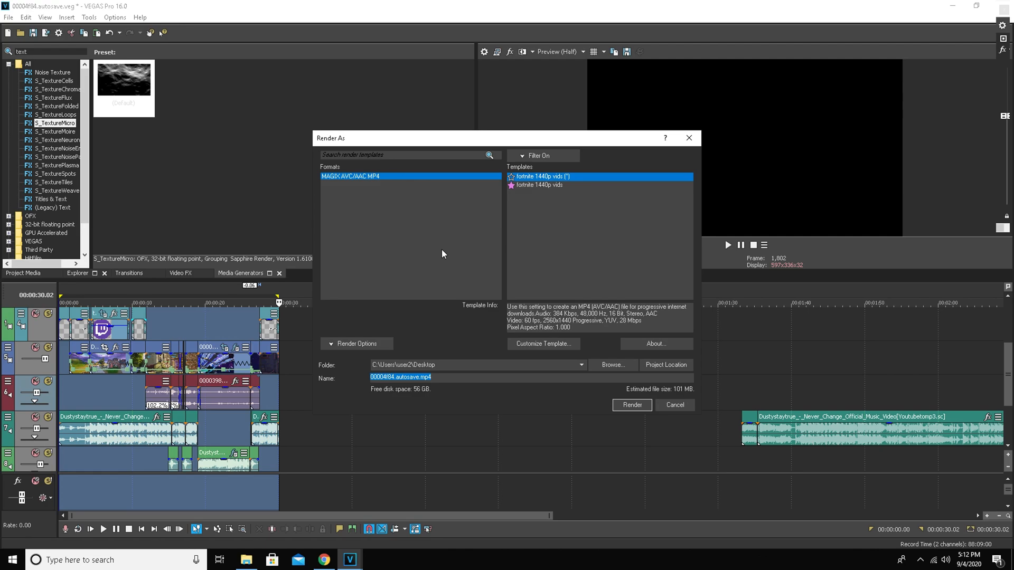
{"action": "left_click", "coordinate": [543, 344]}
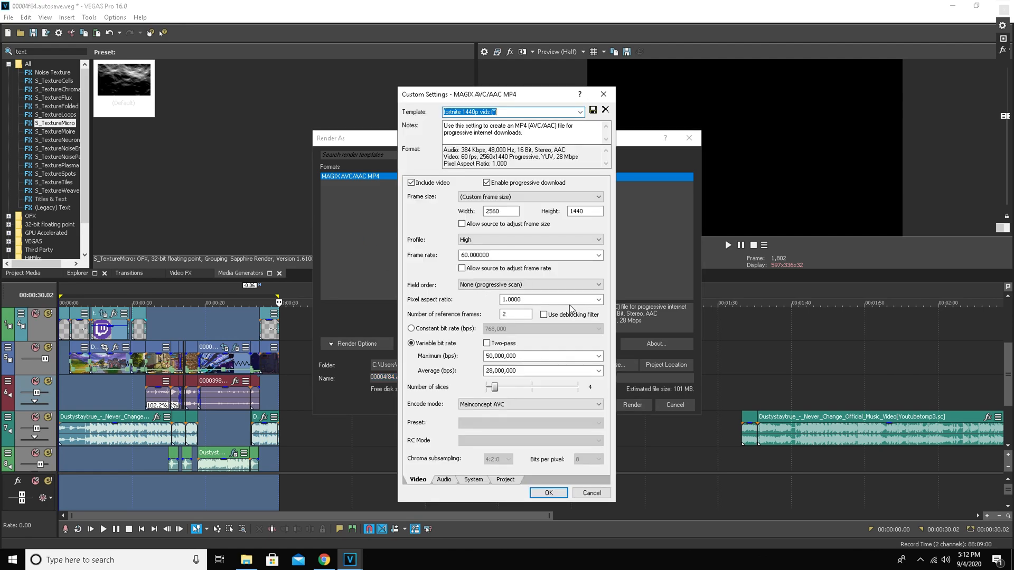
Step: Check the audio, system and project settings and set the video encode mode to NV Encoder with the High quality preset and VBR rate control
{"action": "left_click", "coordinate": [444, 479]}
{"action": "left_click", "coordinate": [469, 479]}
{"action": "left_click", "coordinate": [501, 479]}
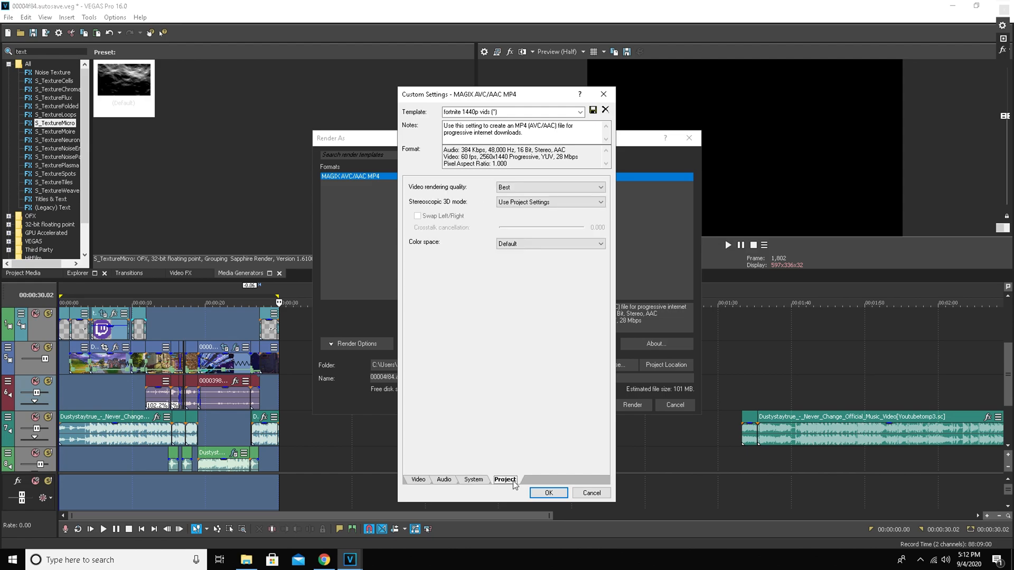
{"action": "left_click", "coordinate": [415, 480]}
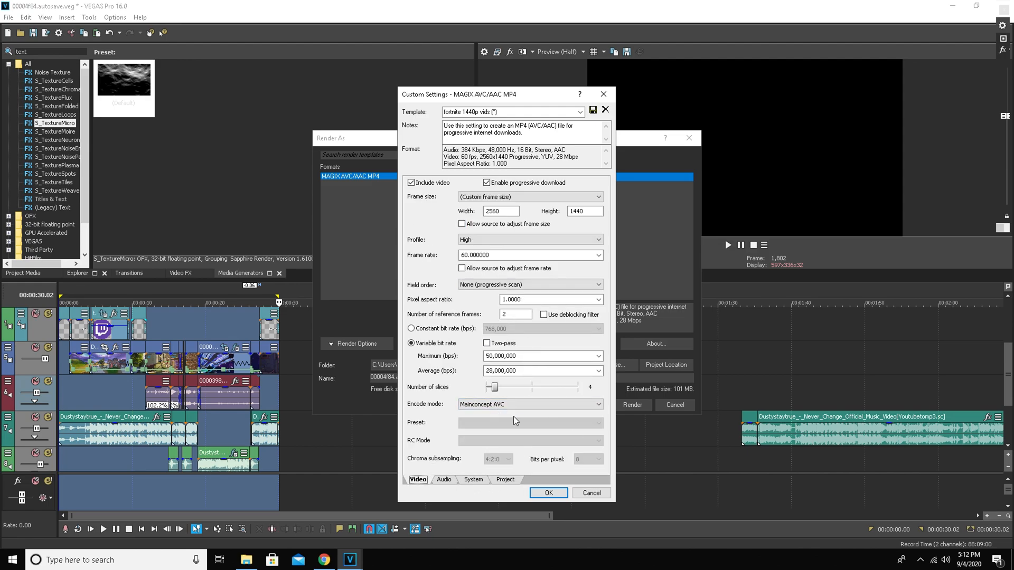
{"action": "left_click", "coordinate": [517, 405]}
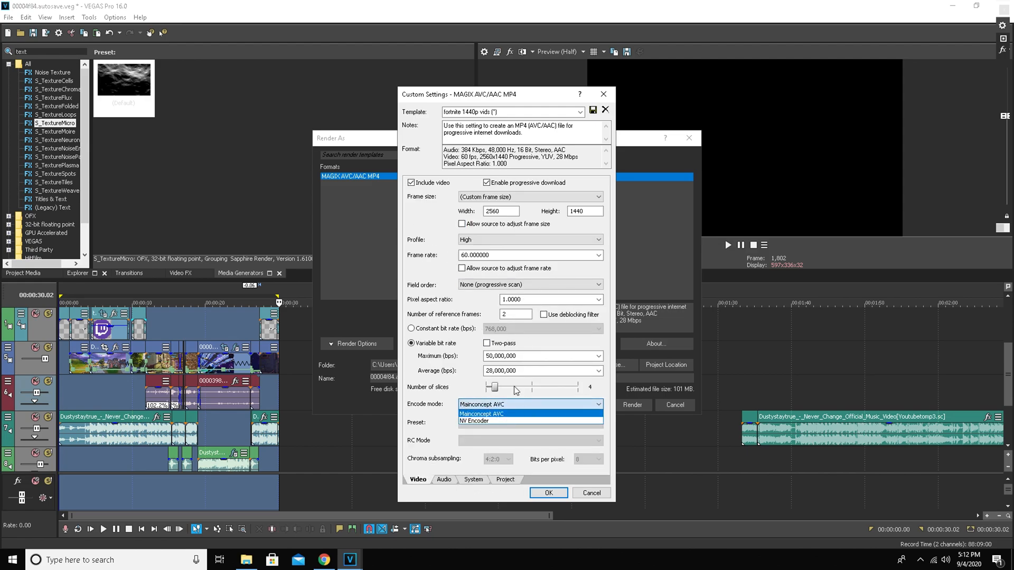
{"action": "left_click", "coordinate": [554, 421]}
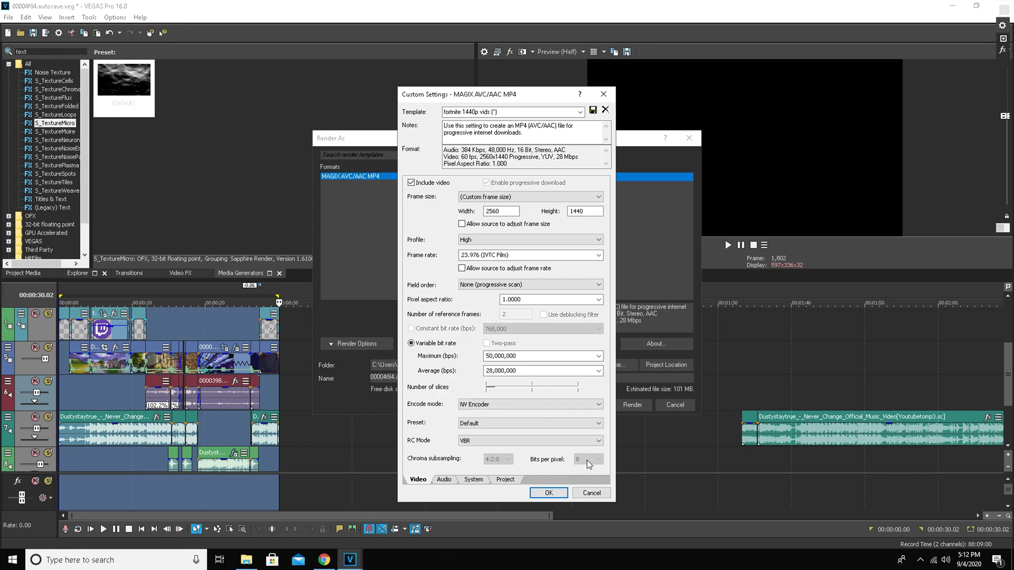
{"action": "left_click", "coordinate": [538, 424]}
{"action": "left_click", "coordinate": [527, 447]}
{"action": "left_click", "coordinate": [502, 440]}
Step: Set the render frame rate to 59.94 in the custom video settings
{"action": "left_click", "coordinate": [598, 255]}
{"action": "left_click", "coordinate": [515, 312]}
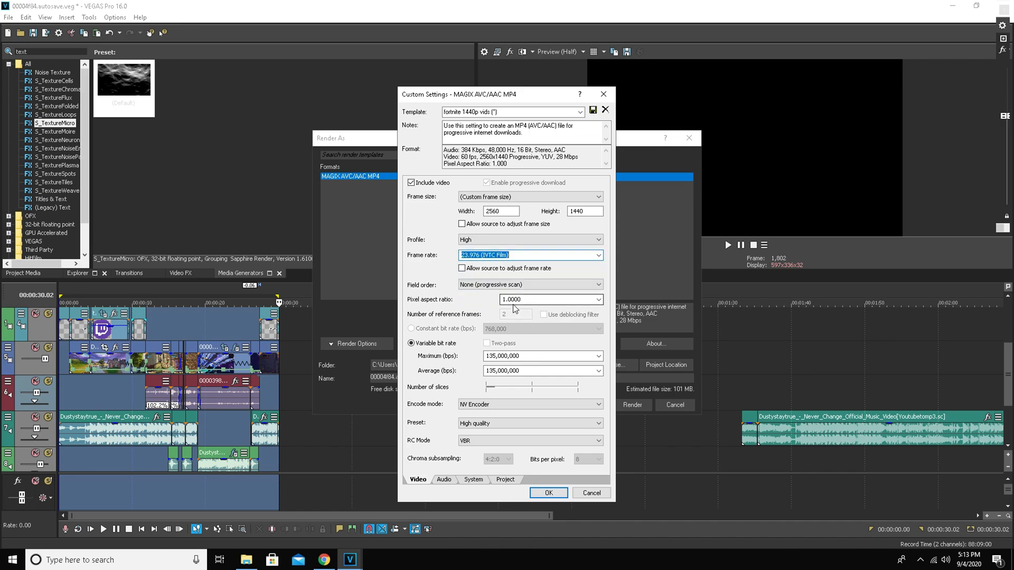
{"action": "left_click", "coordinate": [599, 255]}
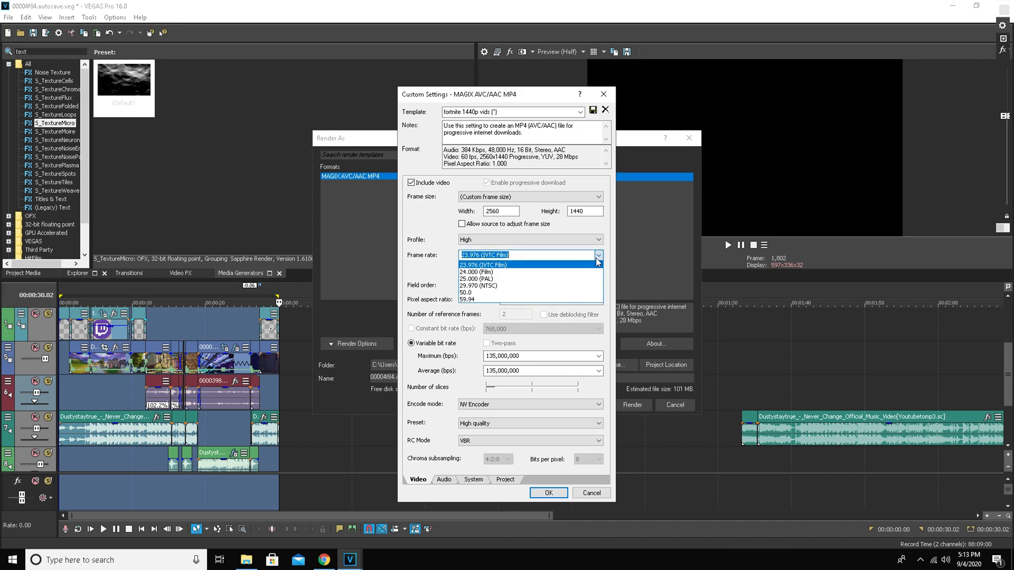
{"action": "left_click", "coordinate": [528, 299]}
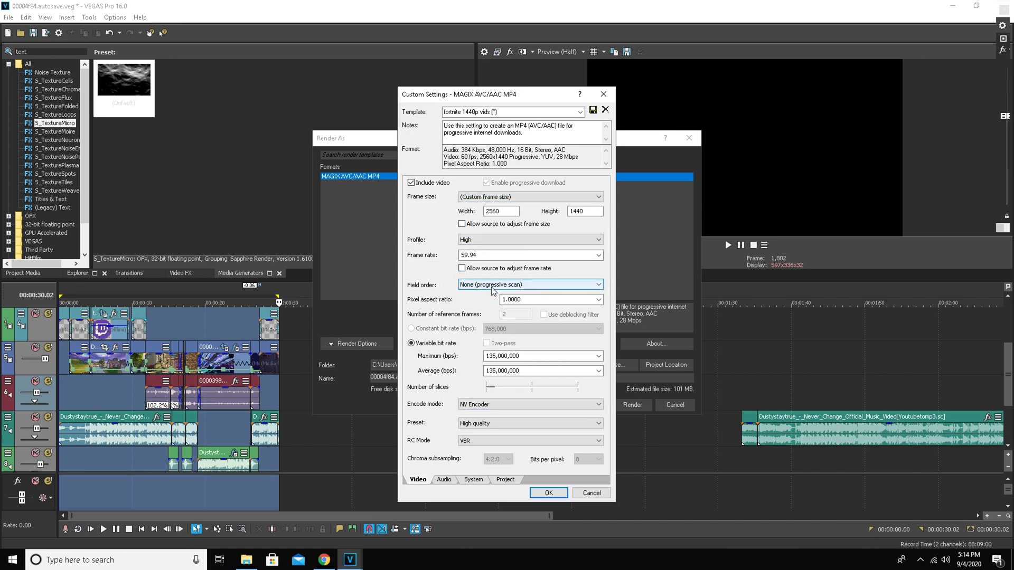
Step: Set the audio bit rate of the render to 320,000 bps
{"action": "left_click", "coordinate": [452, 480]}
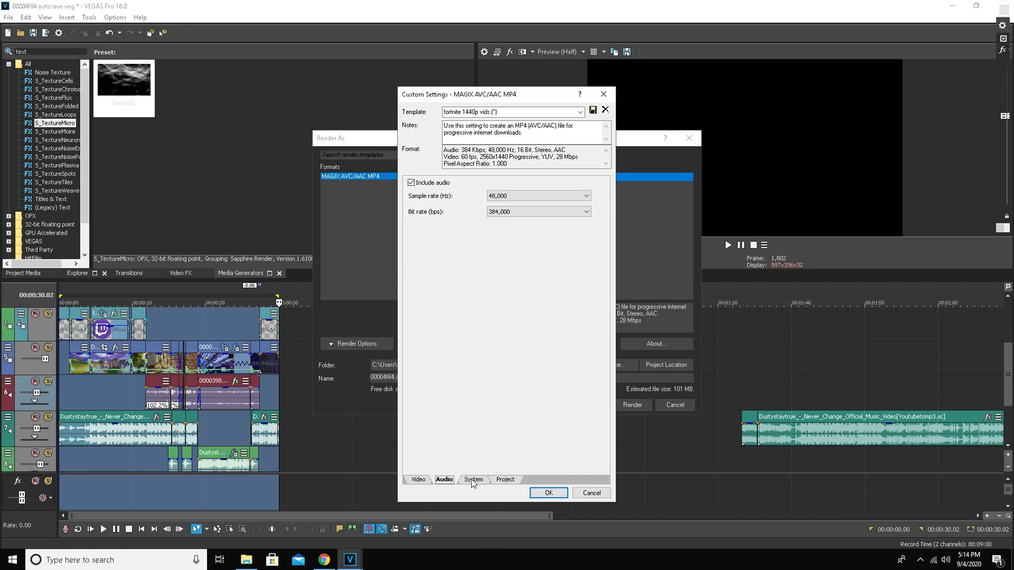
{"action": "left_click", "coordinate": [557, 211]}
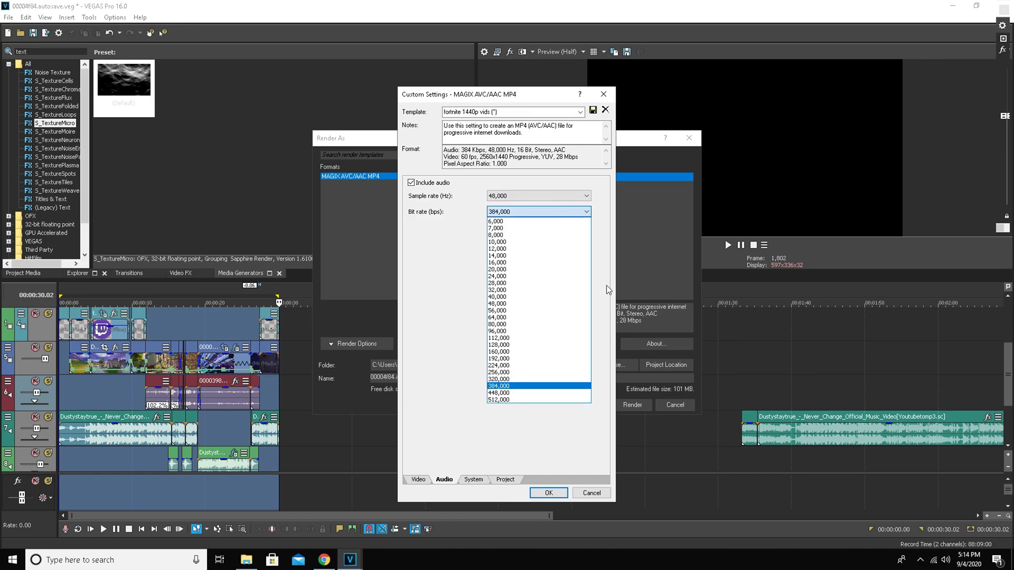
{"action": "left_click", "coordinate": [508, 379]}
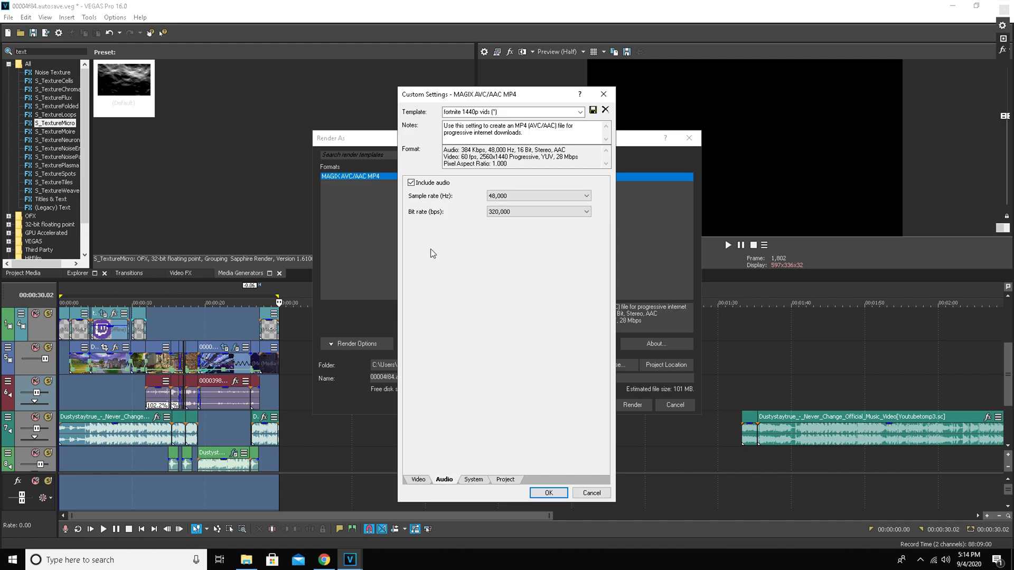
Step: Review the remaining render settings, then save them as the template "fortnite 1440p vids 2" and accept the custom settings
{"action": "left_click", "coordinate": [472, 480]}
{"action": "left_click", "coordinate": [494, 480]}
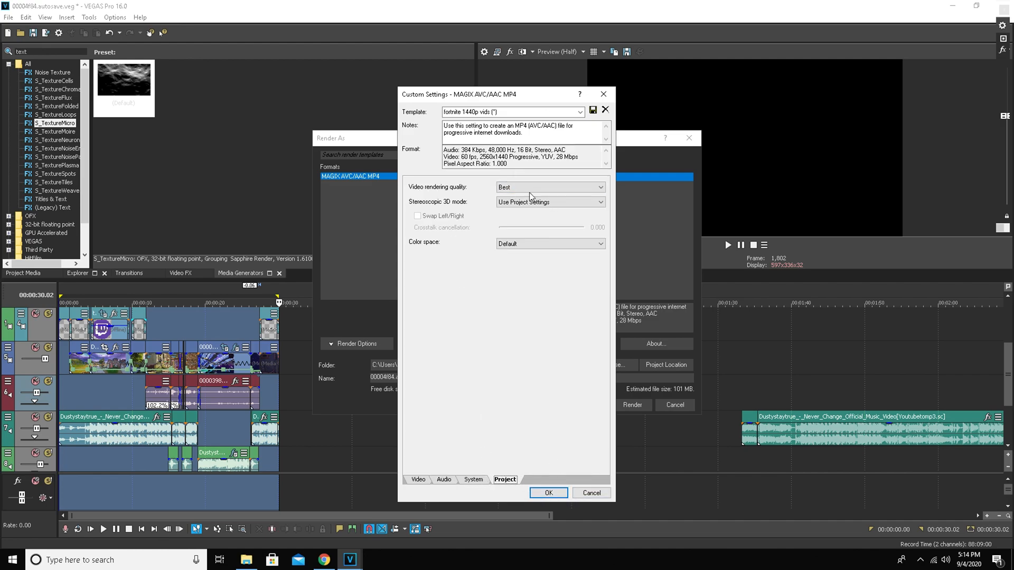
{"action": "left_click", "coordinate": [468, 480]}
{"action": "left_click", "coordinate": [440, 479]}
{"action": "left_click", "coordinate": [426, 479]}
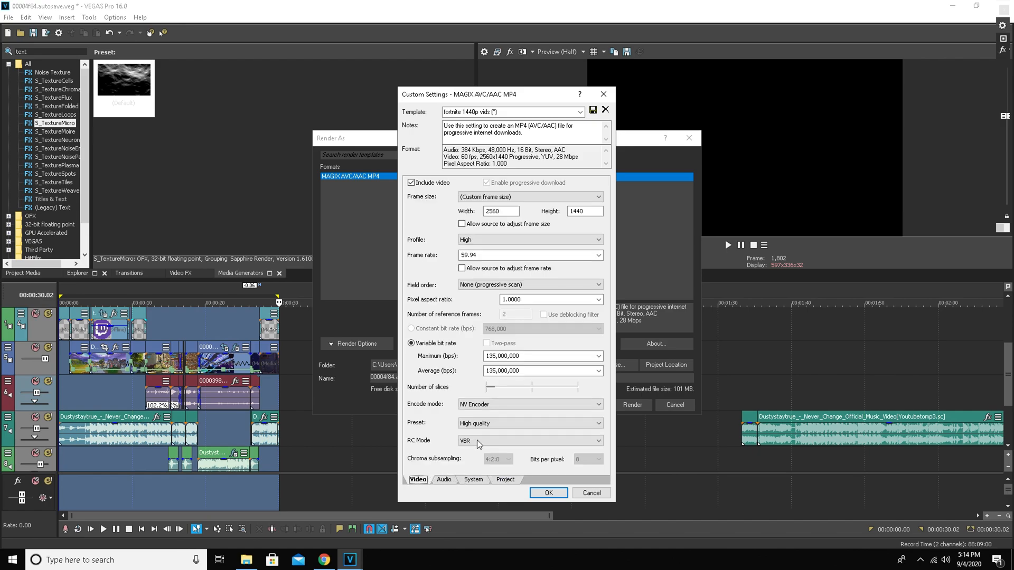
{"action": "left_click", "coordinate": [508, 111]}
{"action": "left_click", "coordinate": [508, 111]}
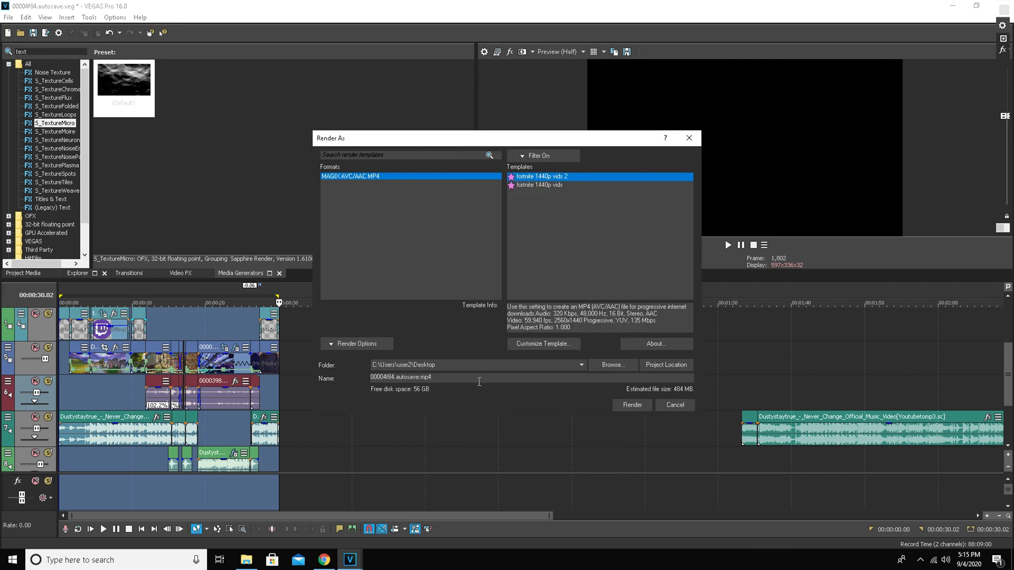
Step: Name the output file "how to edit" and start rendering with the "fortnite 1440p vids 2" template
{"action": "double_click", "coordinate": [468, 376]}
{"action": "key", "text": "BackSpace"}
{"action": "type", "text": "how to edit"}
{"action": "left_click", "coordinate": [632, 405]}
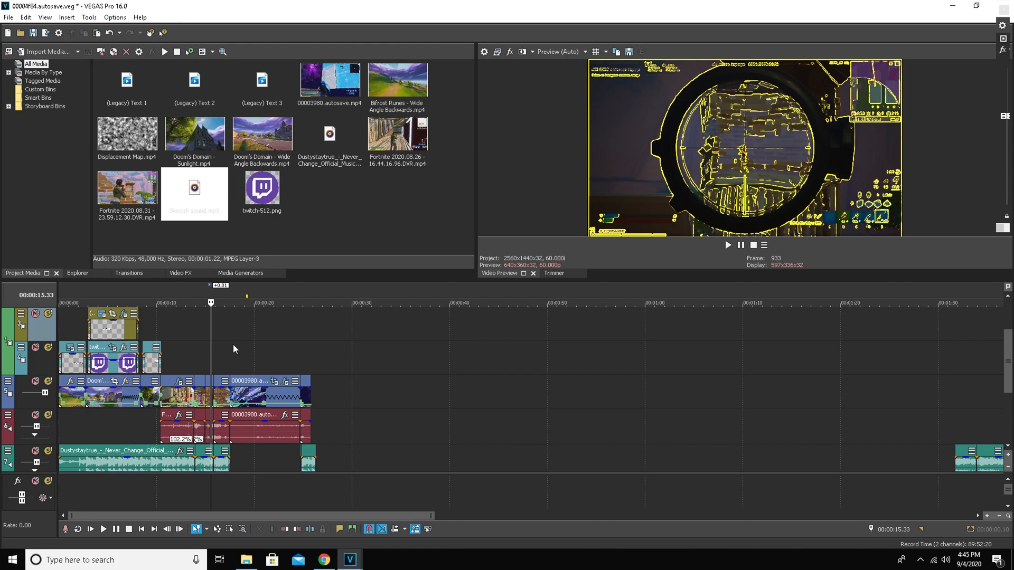
Step: Scrub the timeline cursor forward to 00:00:19.25 within the second gameplay clip on track 5
{"action": "left_click_drag", "start_coordinate": [211, 338], "coordinate": [248, 330]}
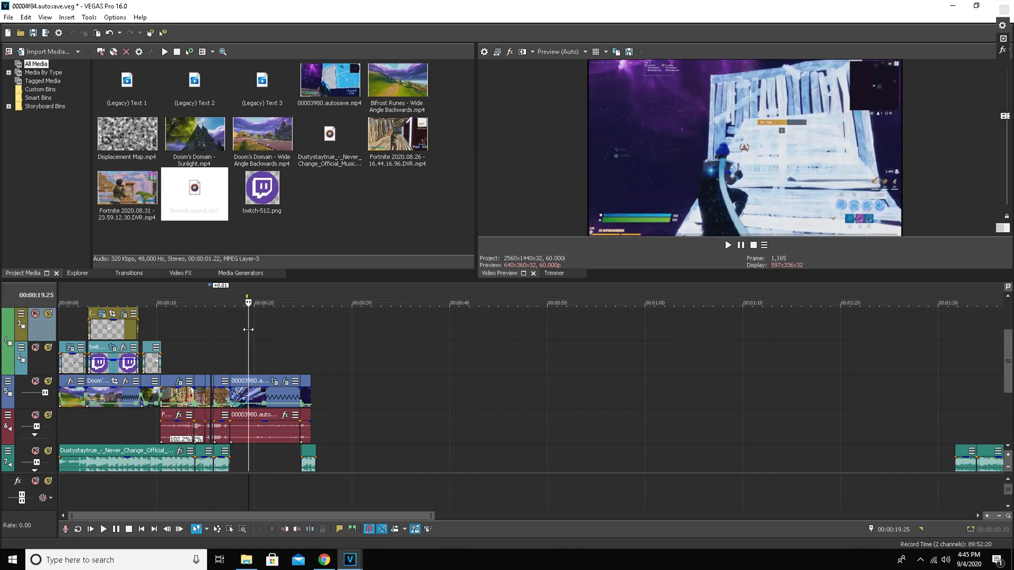